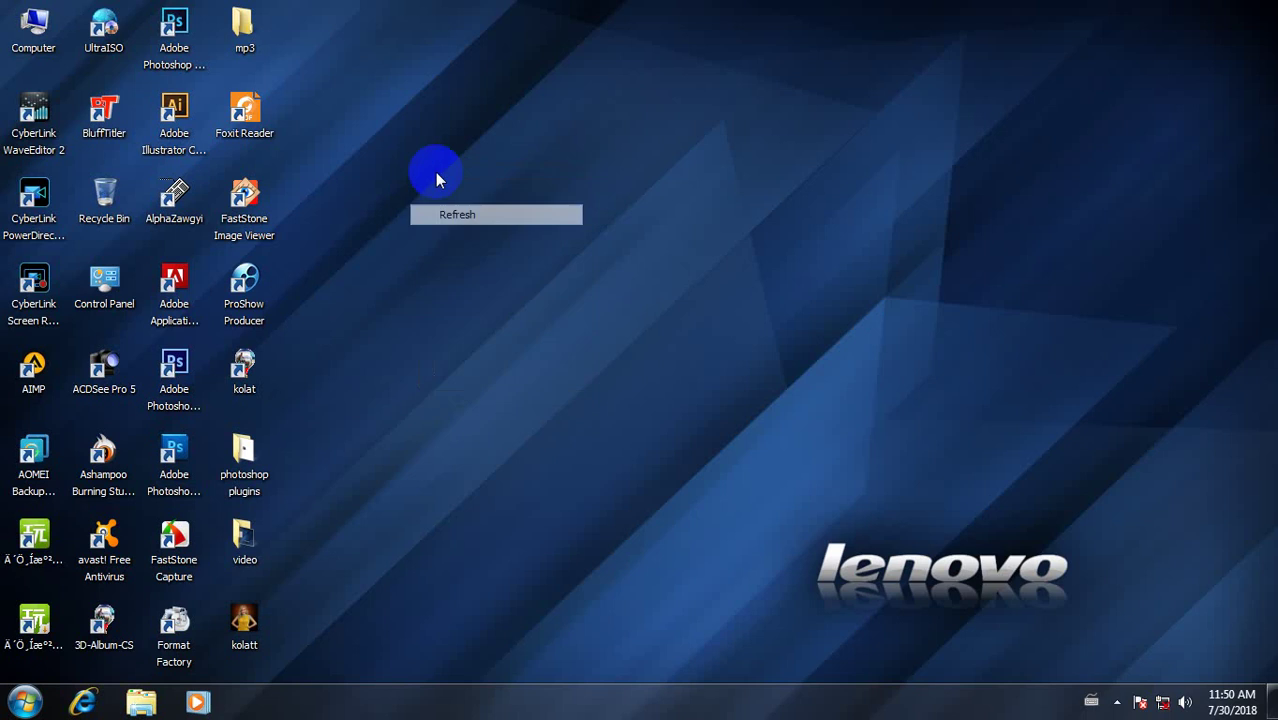
Step: Refresh the desktop repeatedly from its right-click menu
right_click(418, 166)
left_click(466, 214)
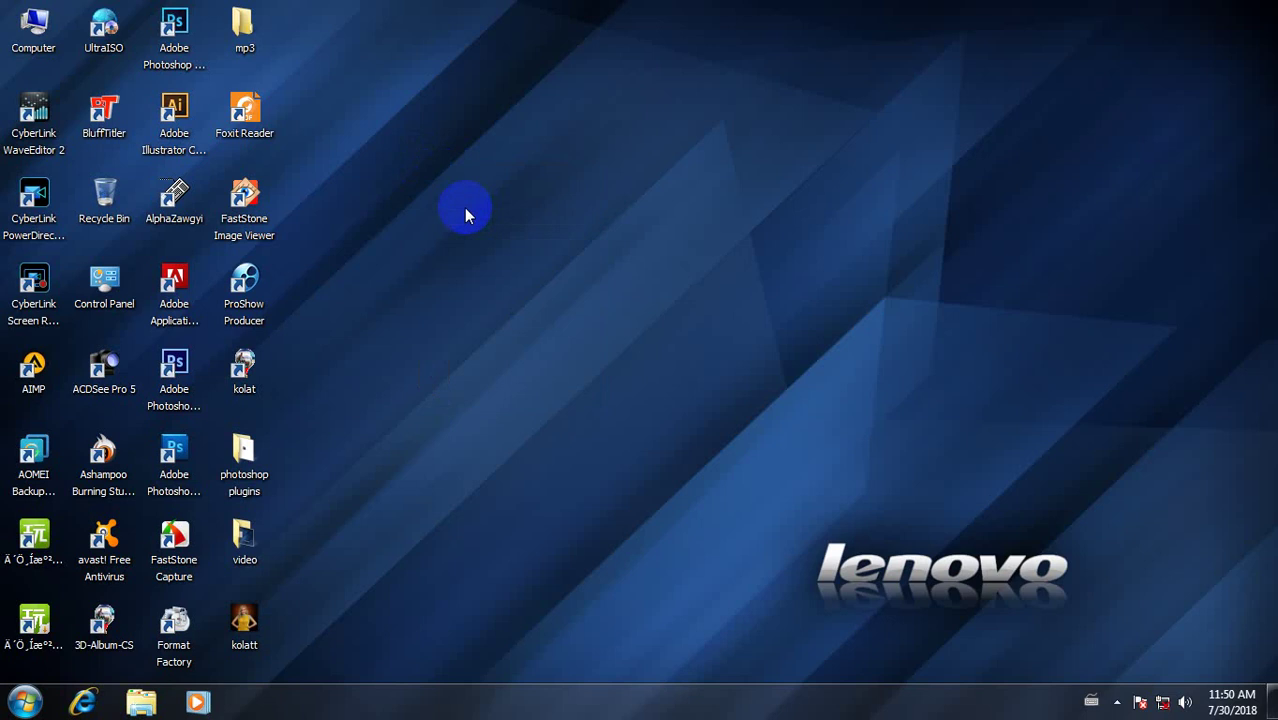
right_click(521, 128)
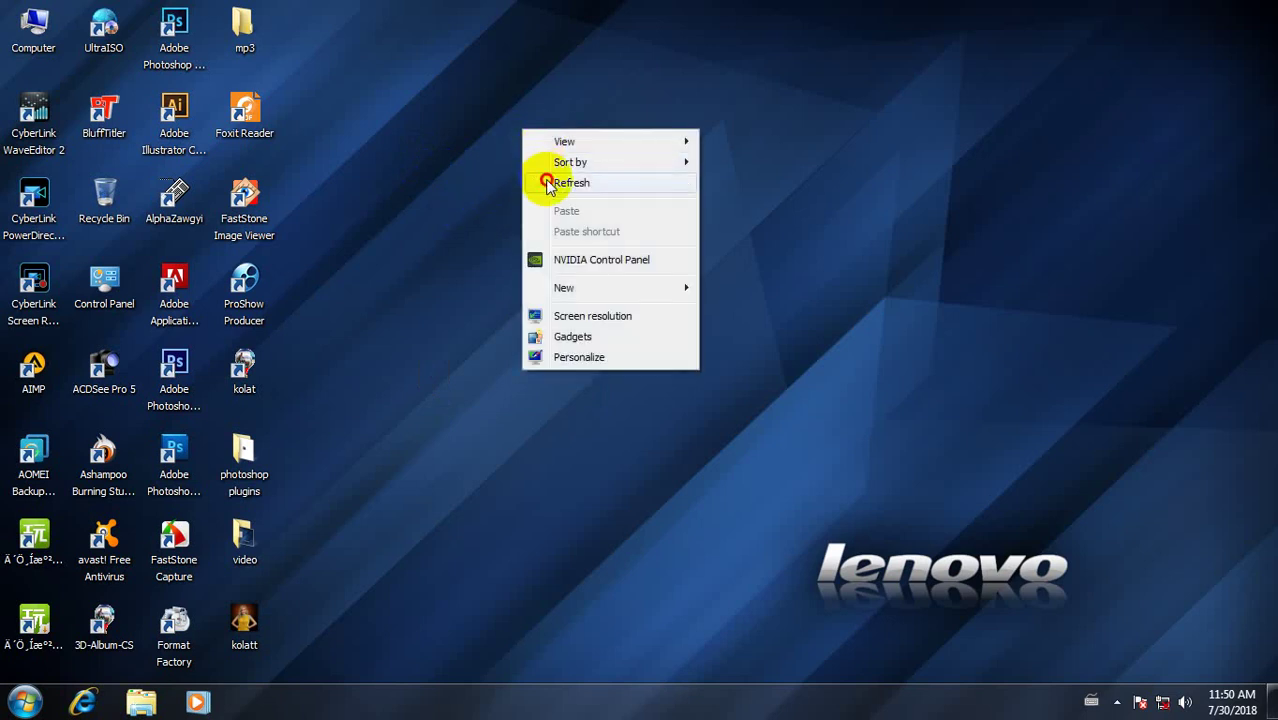
left_click(542, 171)
right_click(508, 118)
left_click(545, 170)
right_click(472, 97)
left_click(500, 150)
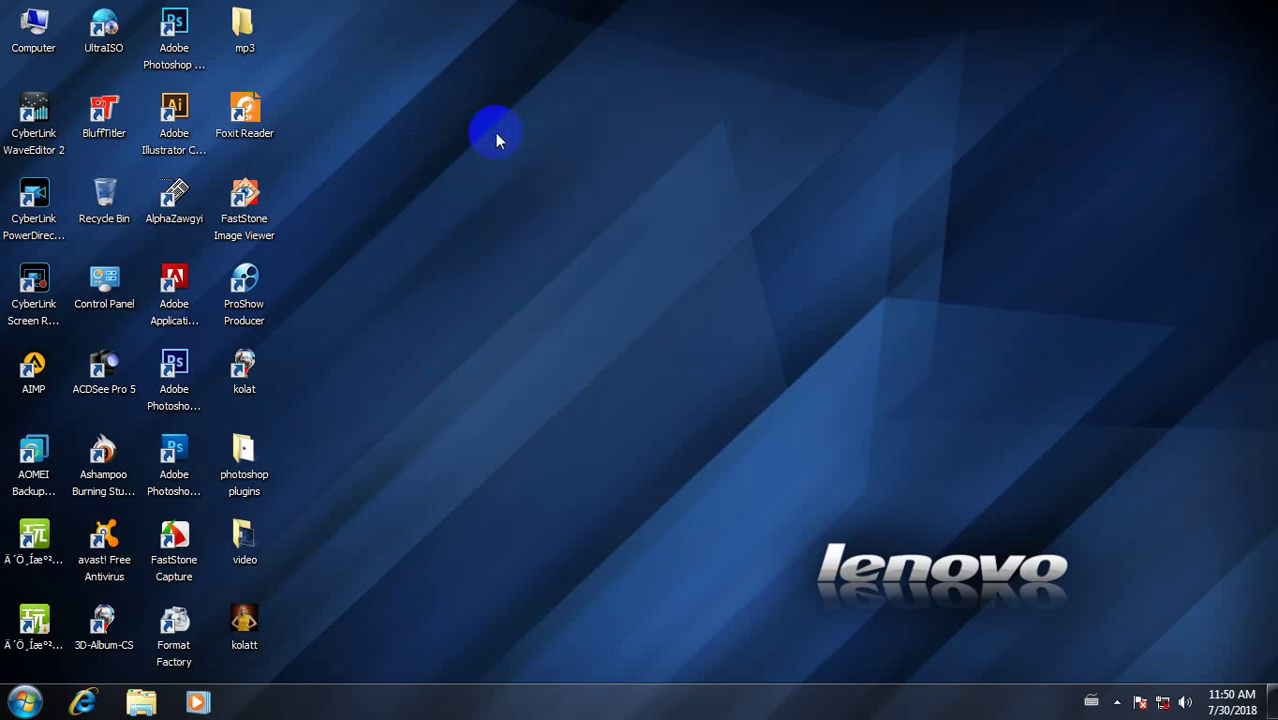
right_click(503, 120)
left_click(512, 150)
right_click(470, 95)
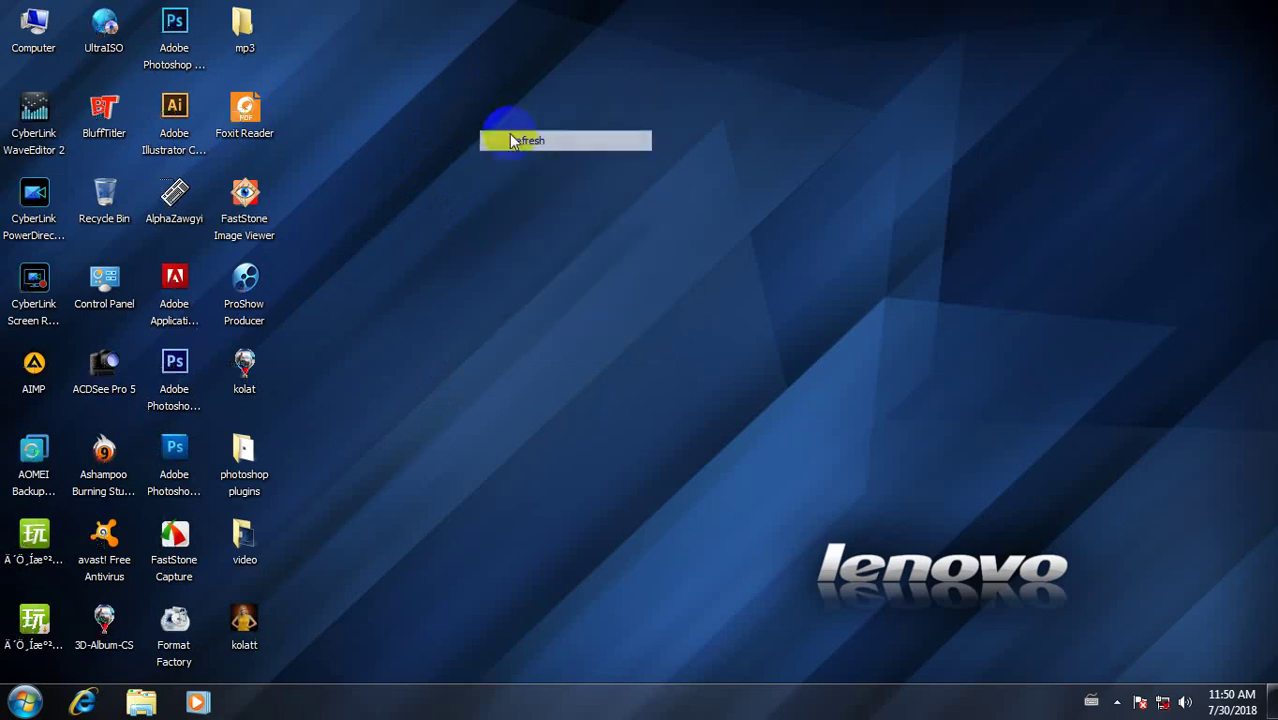
left_click(510, 152)
right_click(440, 78)
left_click(470, 133)
right_click(448, 79)
left_click(472, 130)
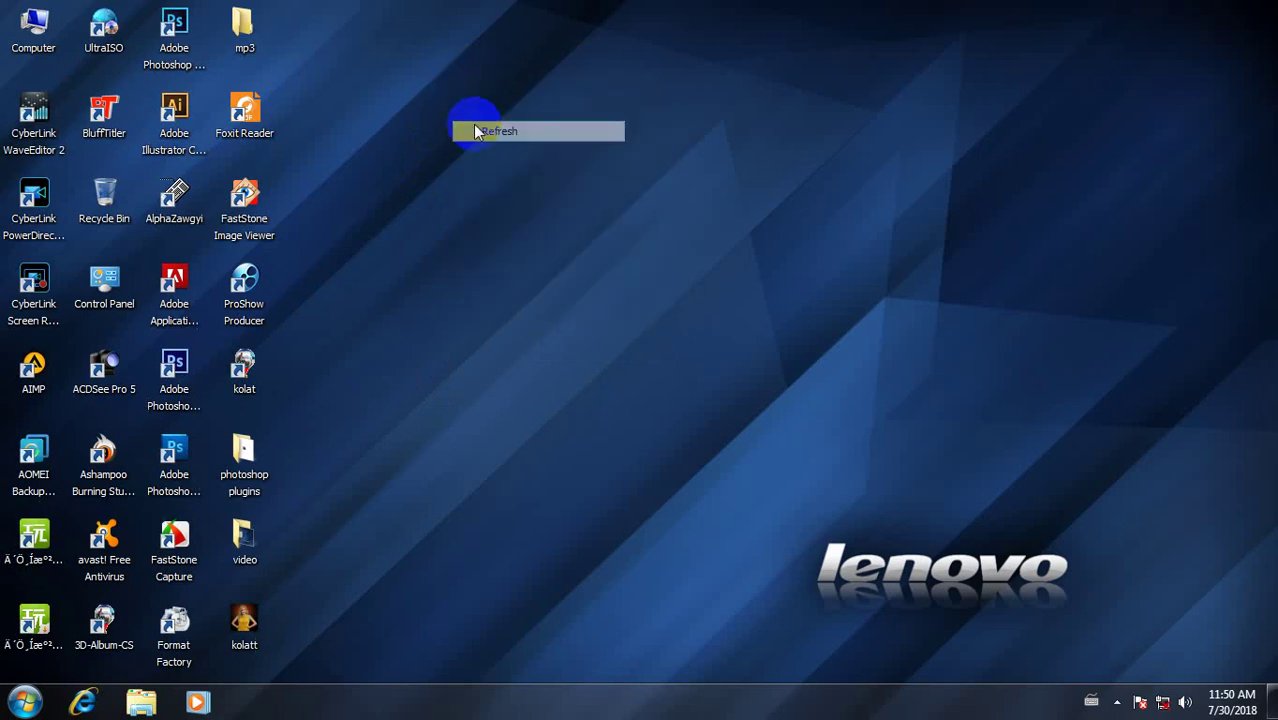
right_click(426, 108)
left_click(456, 155)
right_click(422, 105)
left_click(452, 155)
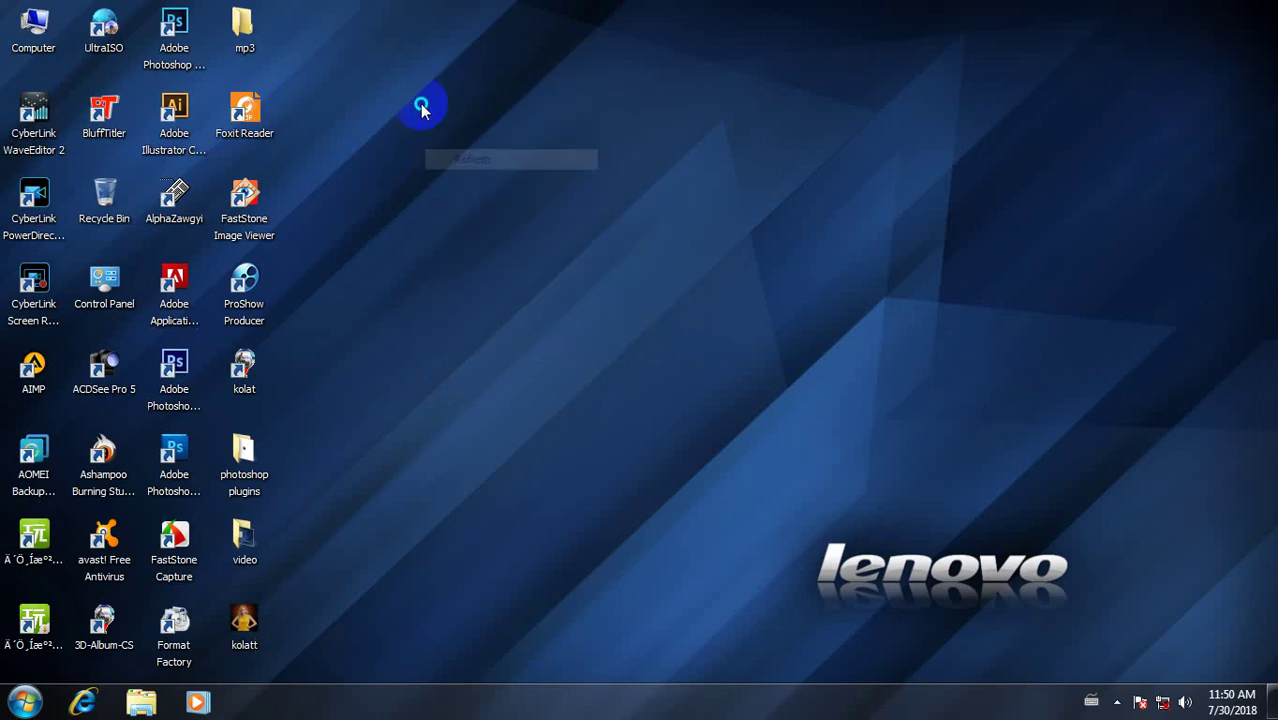
right_click(423, 106)
left_click(440, 152)
right_click(412, 97)
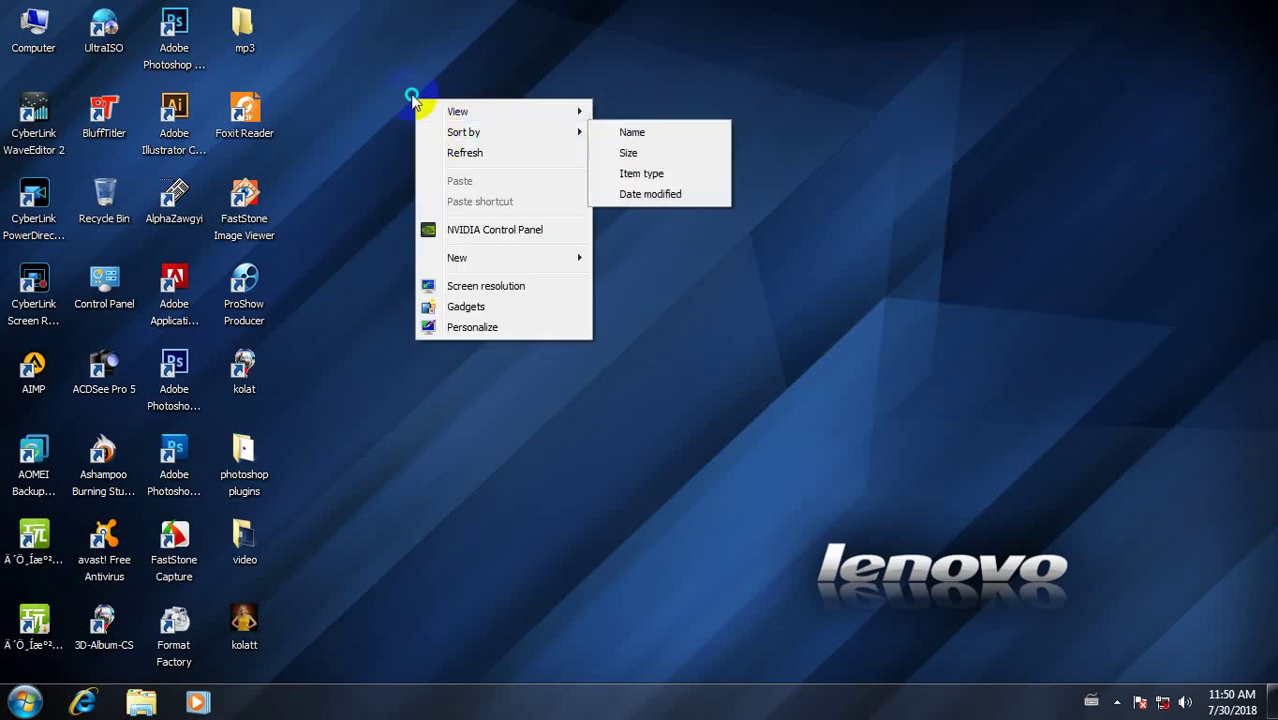
left_click(440, 150)
right_click(392, 86)
left_click(422, 140)
right_click(392, 86)
left_click(420, 137)
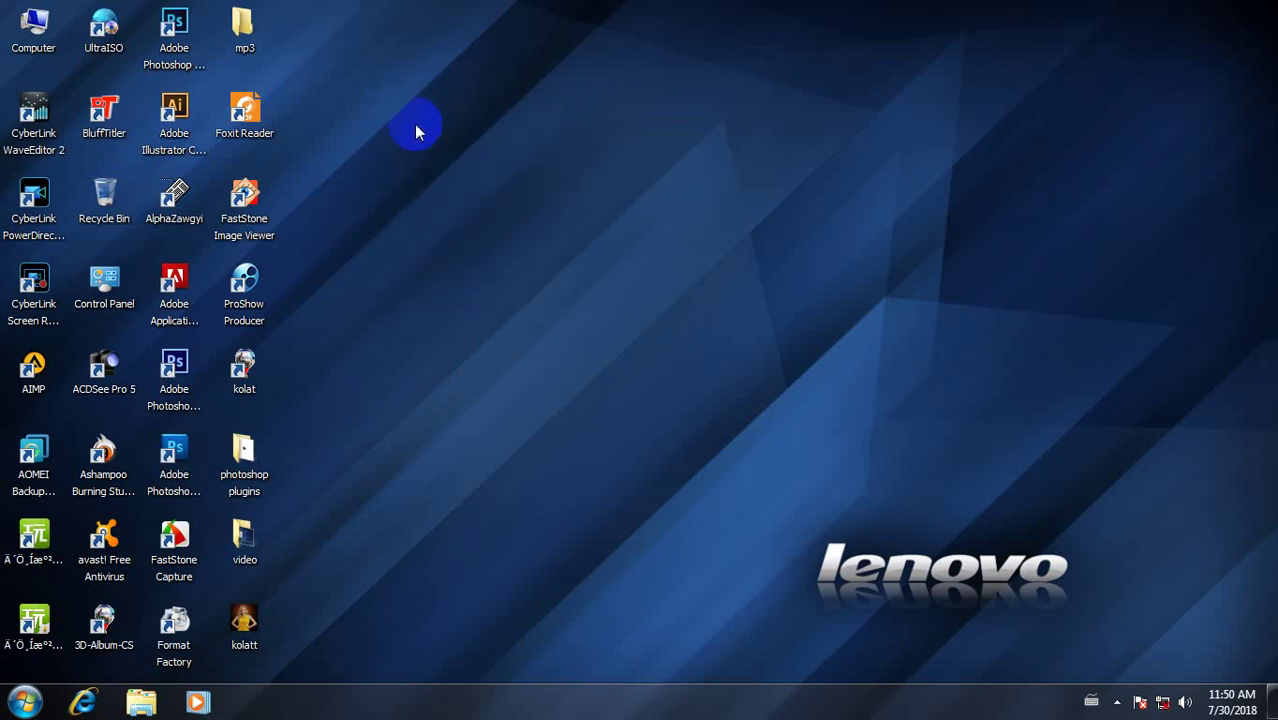
Step: Preview the kolatt portrait image, close it, and refresh the desktop again
double_click(255, 635)
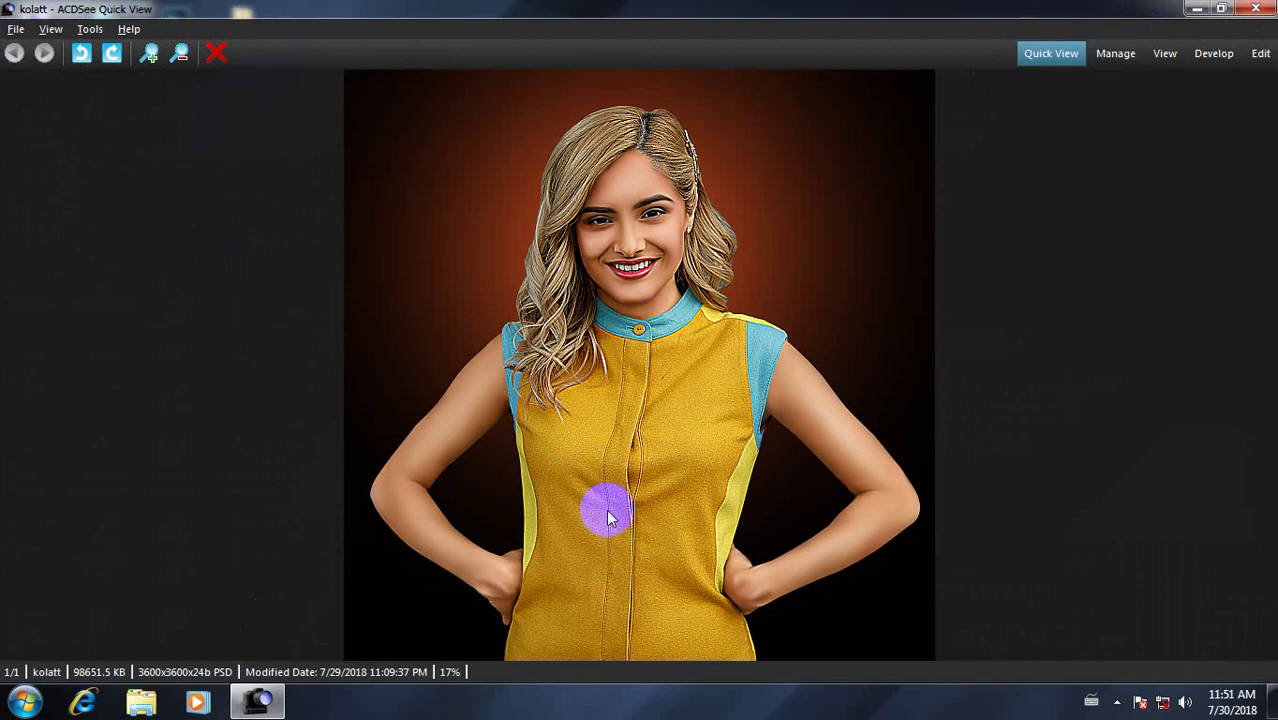
left_click(1255, 8)
right_click(440, 177)
left_click(463, 231)
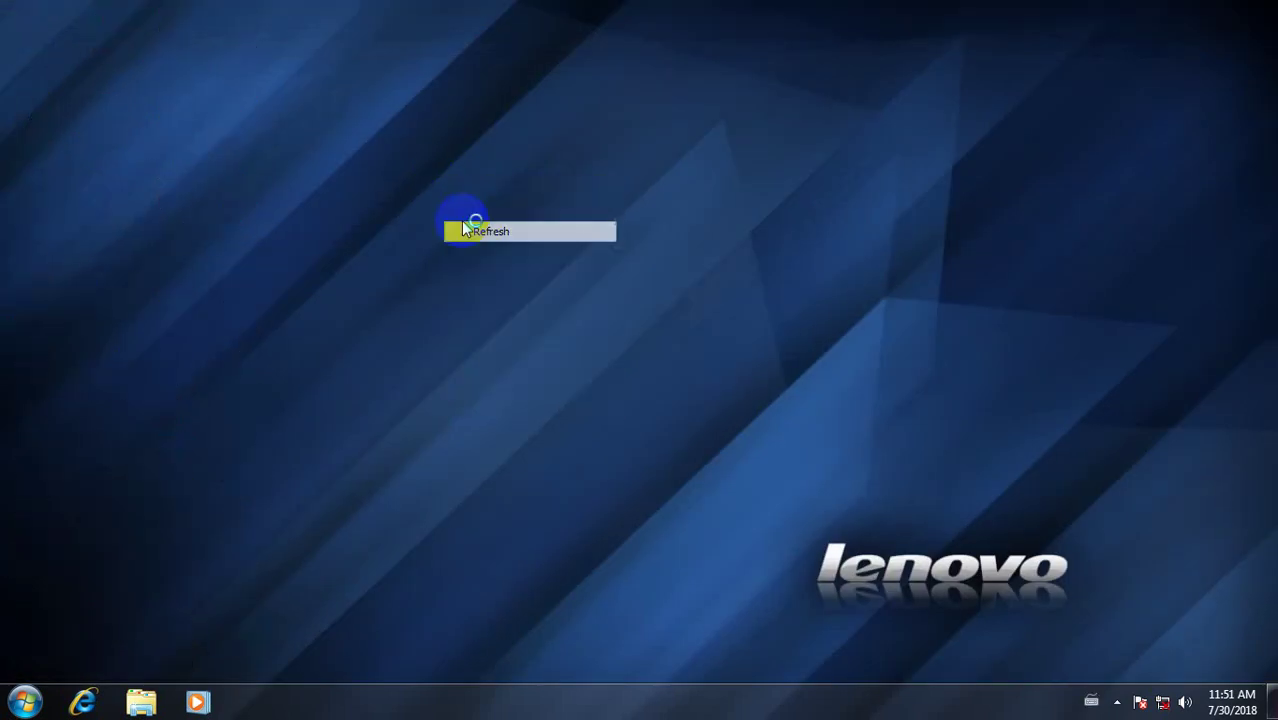
right_click(390, 148)
left_click(434, 196)
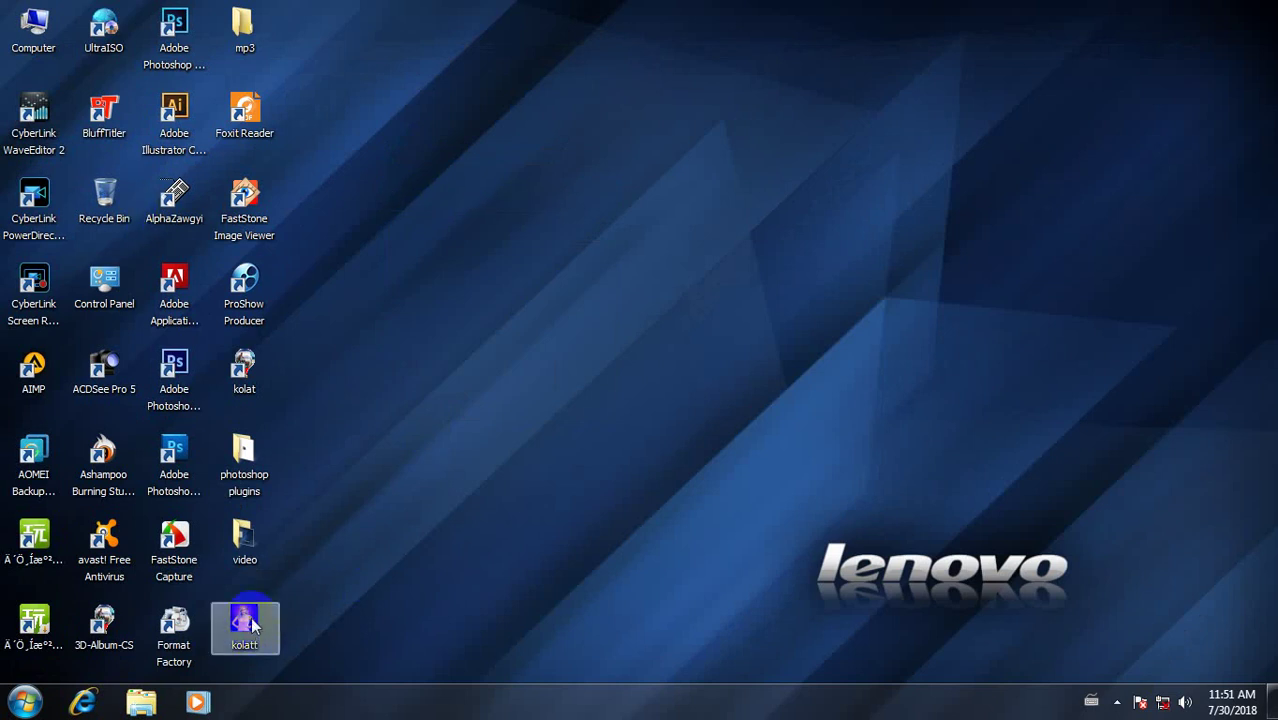
Step: Open kolatt in Photoshop by dropping it onto the Photoshop icon
left_click_drag(252, 625, 175, 372)
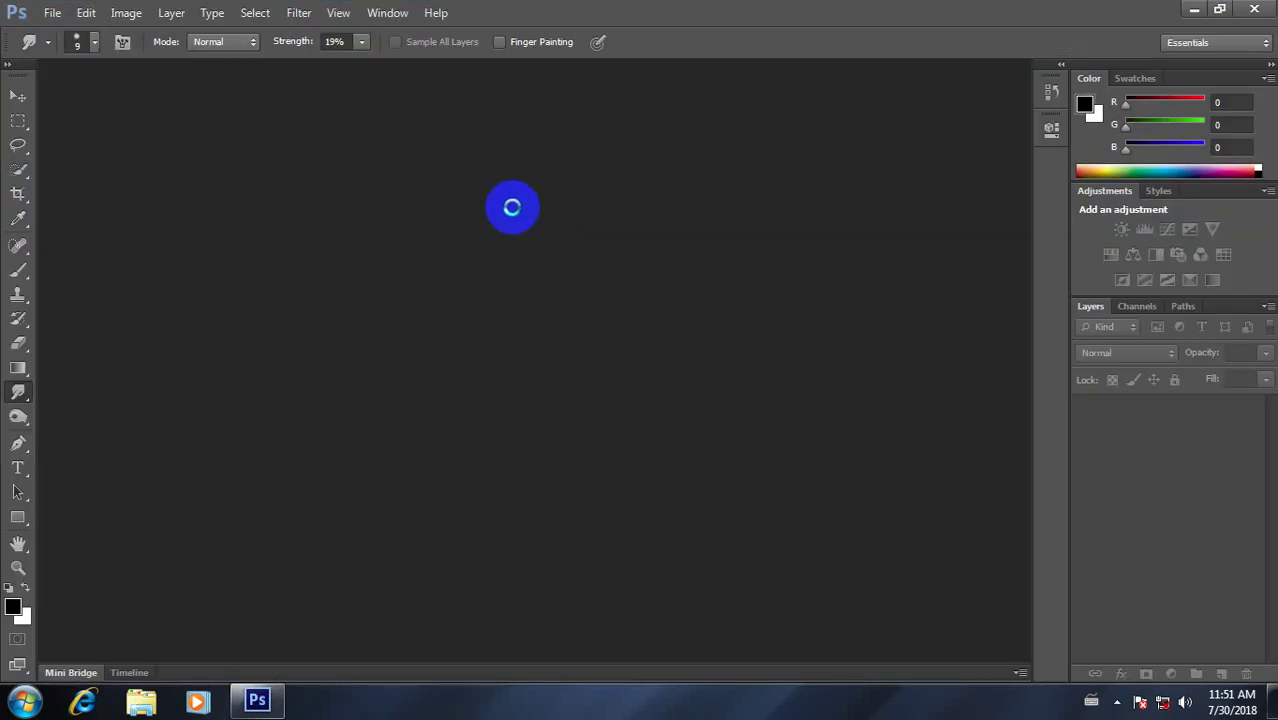
scroll(540, 290, "up", 1)
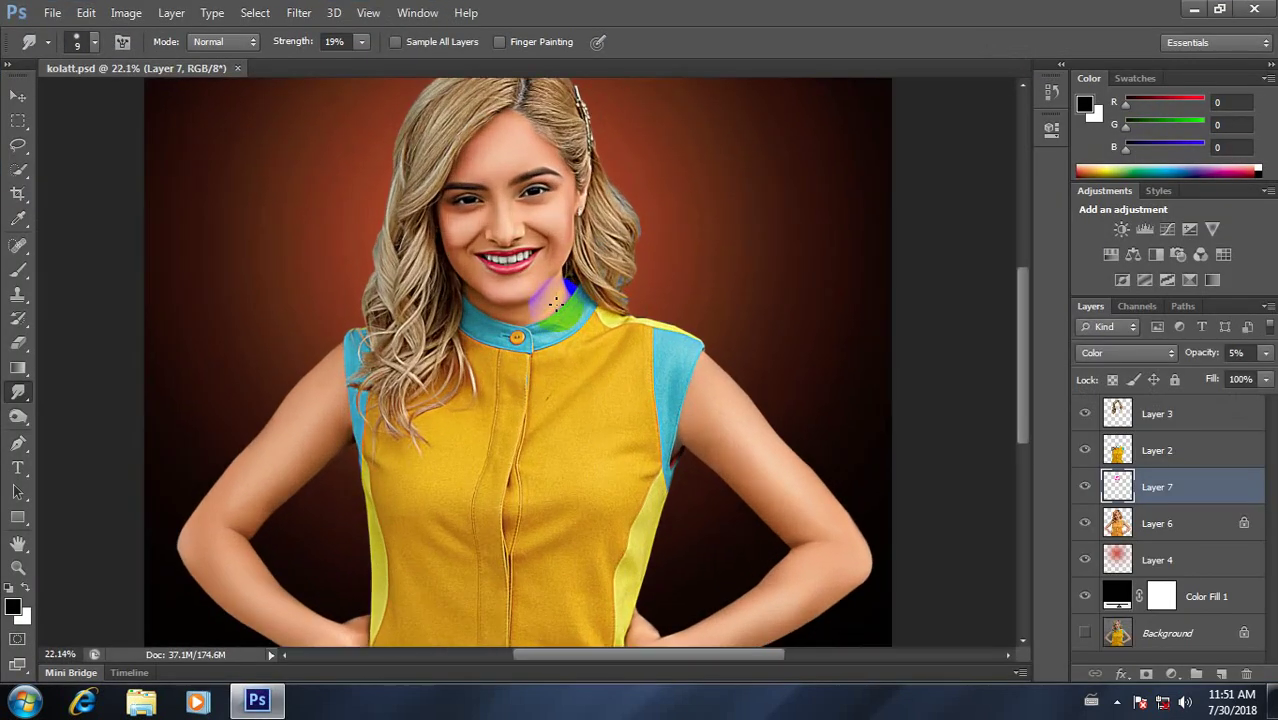
scroll(553, 305, "up", 1)
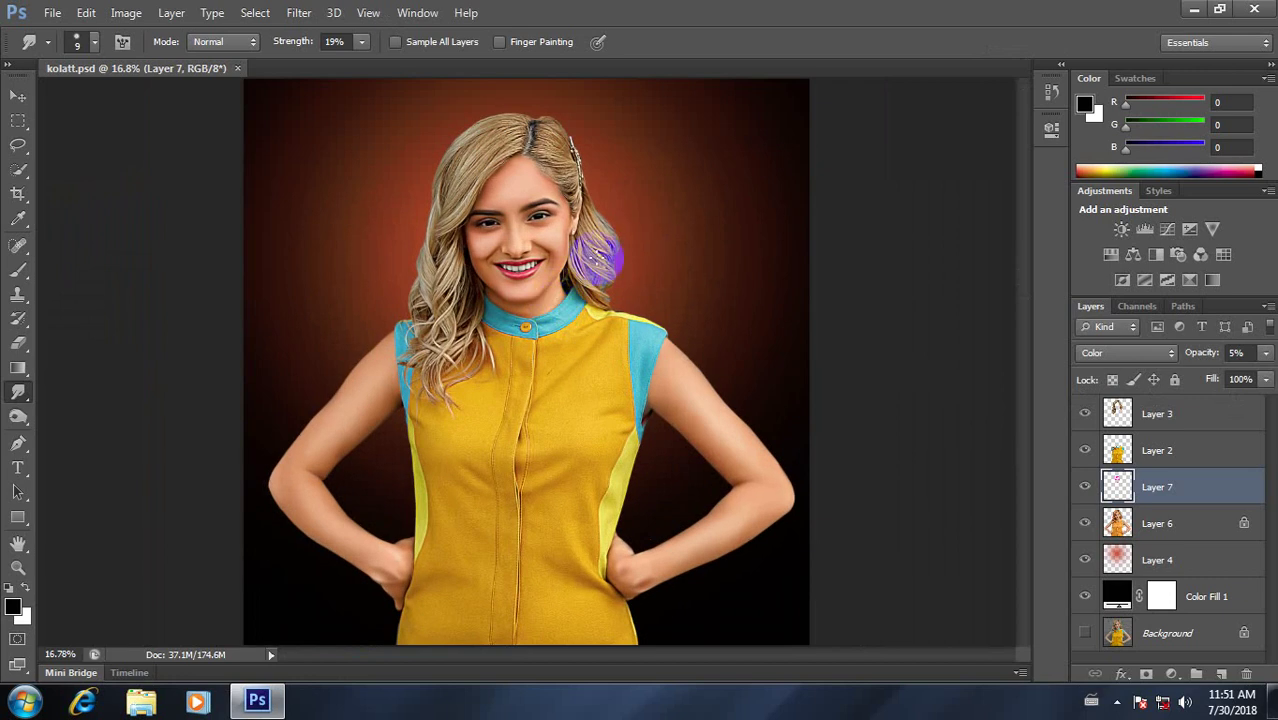
scroll(545, 455, "down", 1)
scroll(573, 455, "up", 1)
Step: Toggle Layer 7's visibility on and off to compare its effect
left_click(1084, 487)
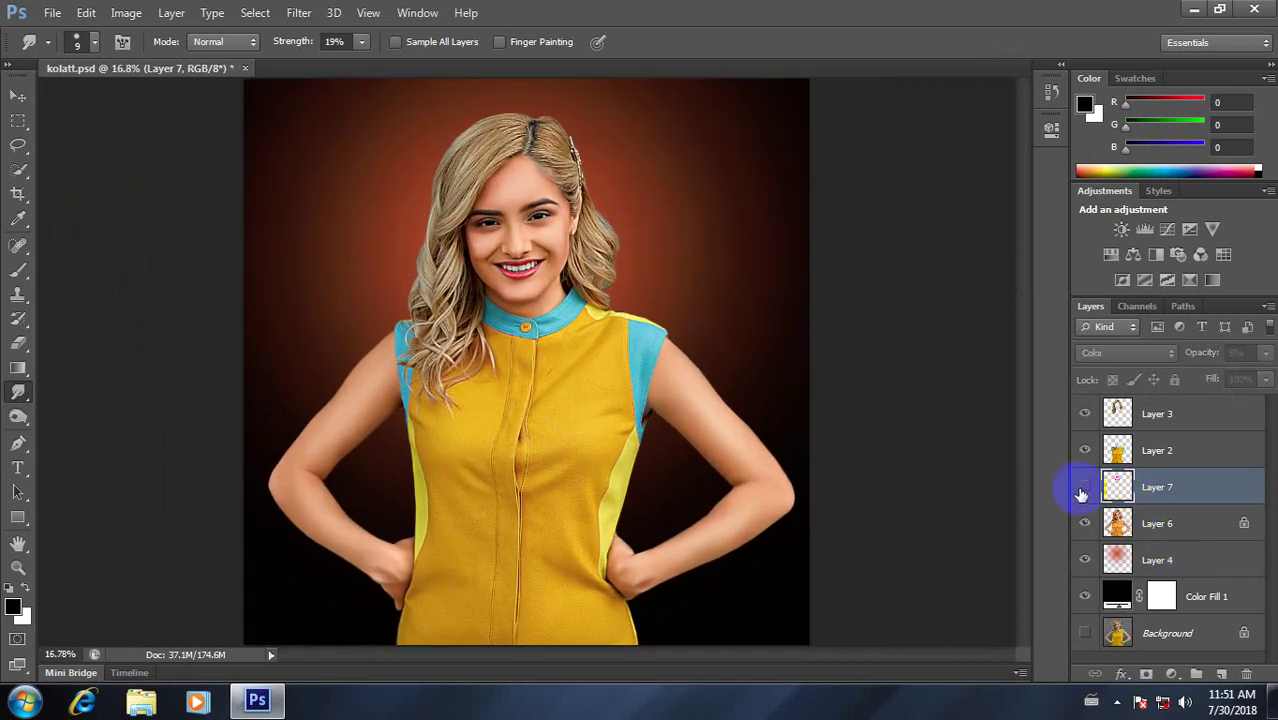
left_click(1084, 490)
left_click(1084, 490)
scroll(613, 400, "down", 1)
scroll(622, 400, "up", 1)
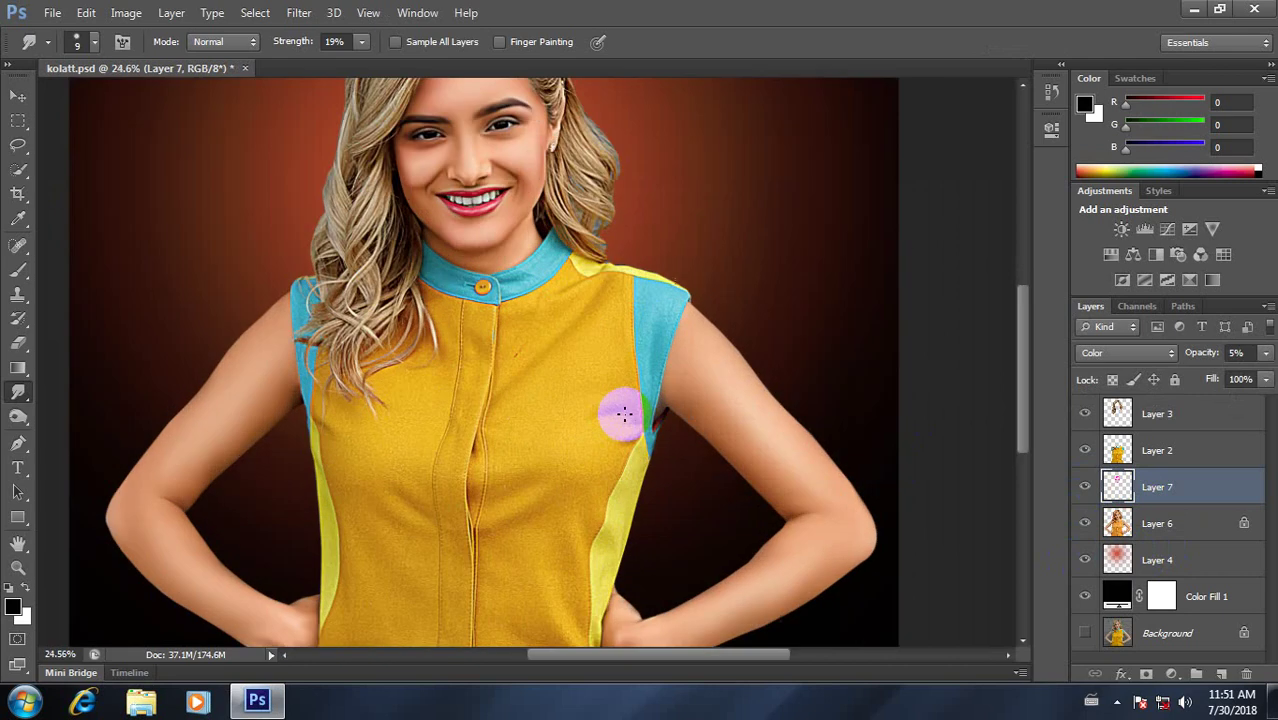
scroll(683, 425, "up", 1)
scroll(683, 425, "down", 1)
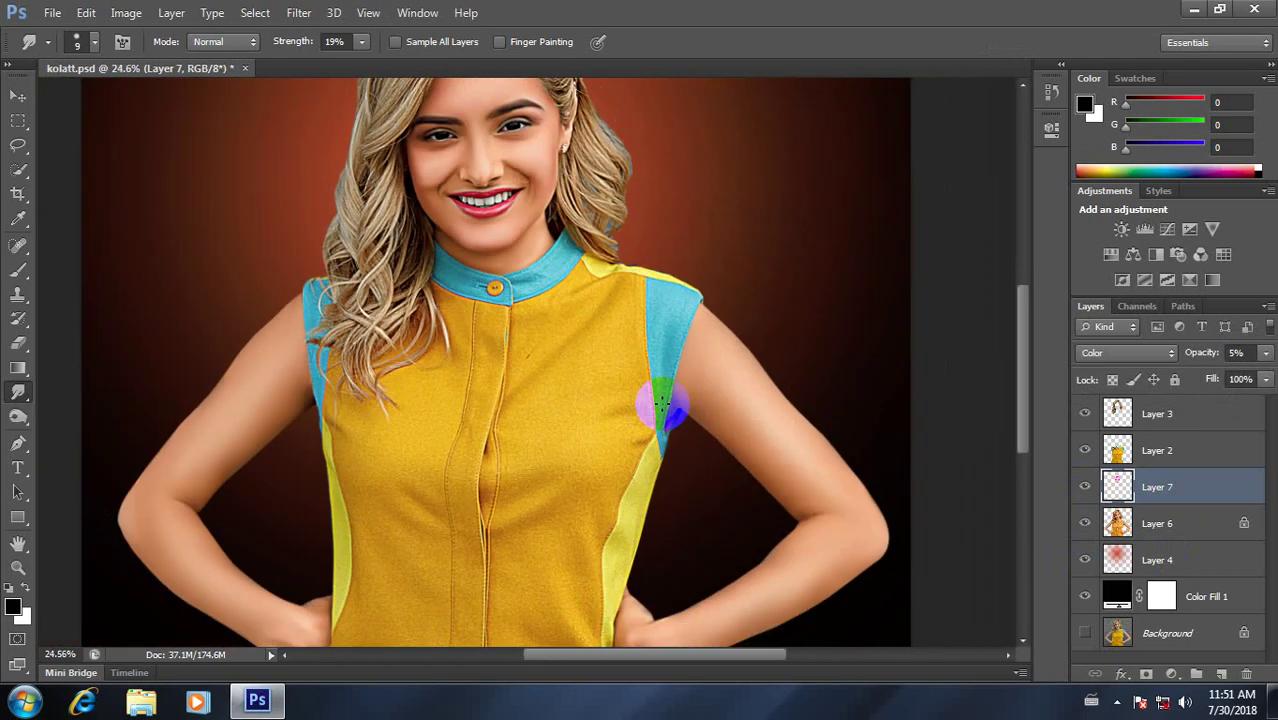
left_click(1084, 490)
left_click(1084, 490)
left_click(1084, 490)
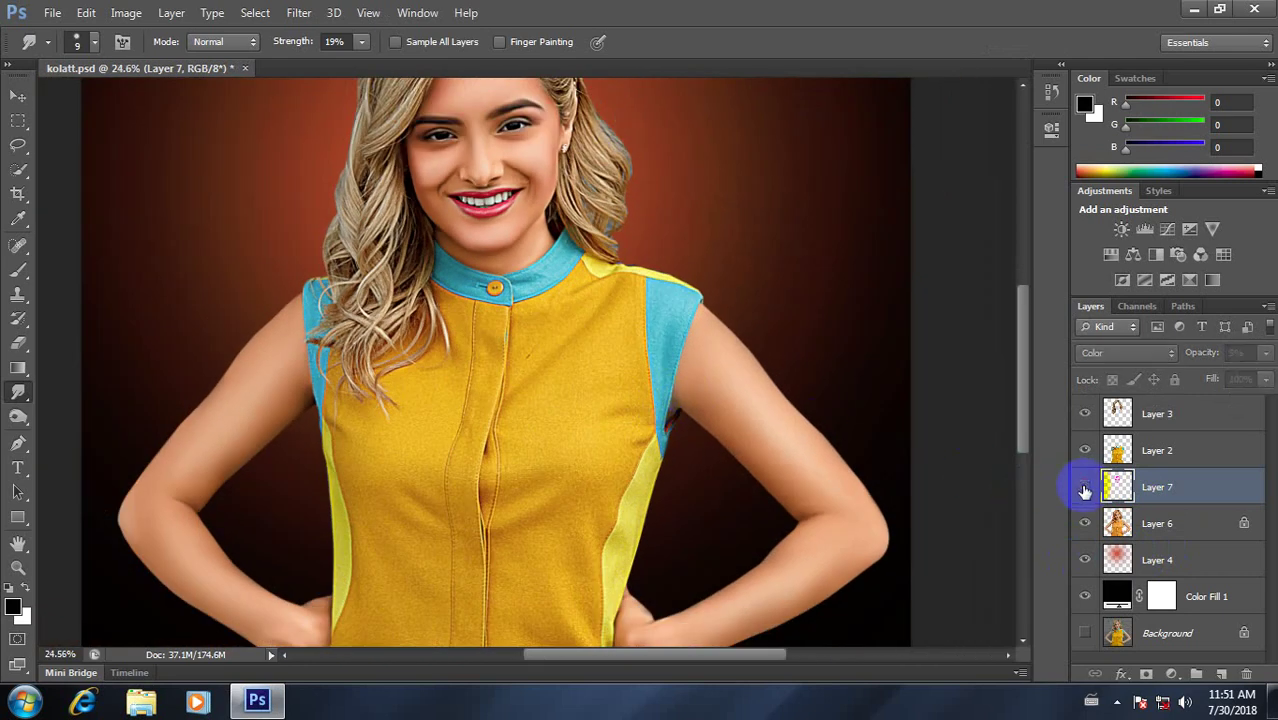
left_click(1084, 490)
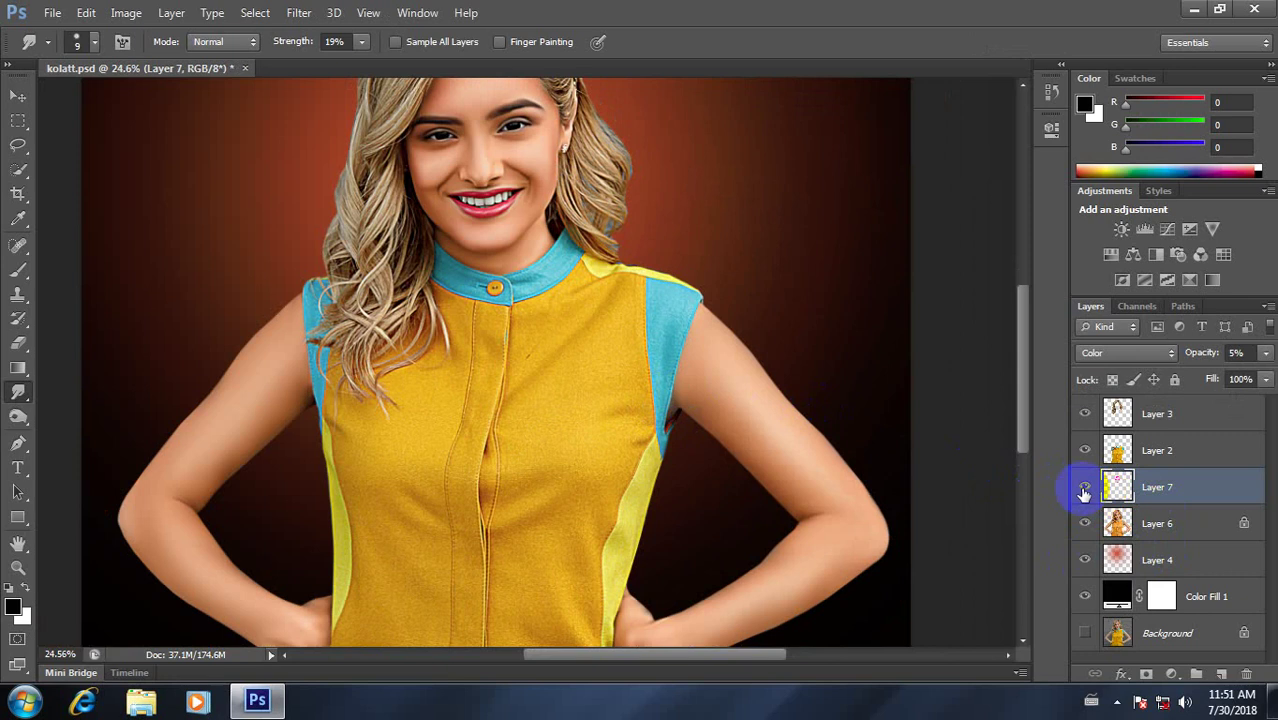
Step: Check the earring tint with Layer 7 hidden, then merge Layers 6 and 7 into Layer 7
scroll(599, 200, "up", 2)
scroll(599, 200, "up", 2)
scroll(623, 328, "up", 1)
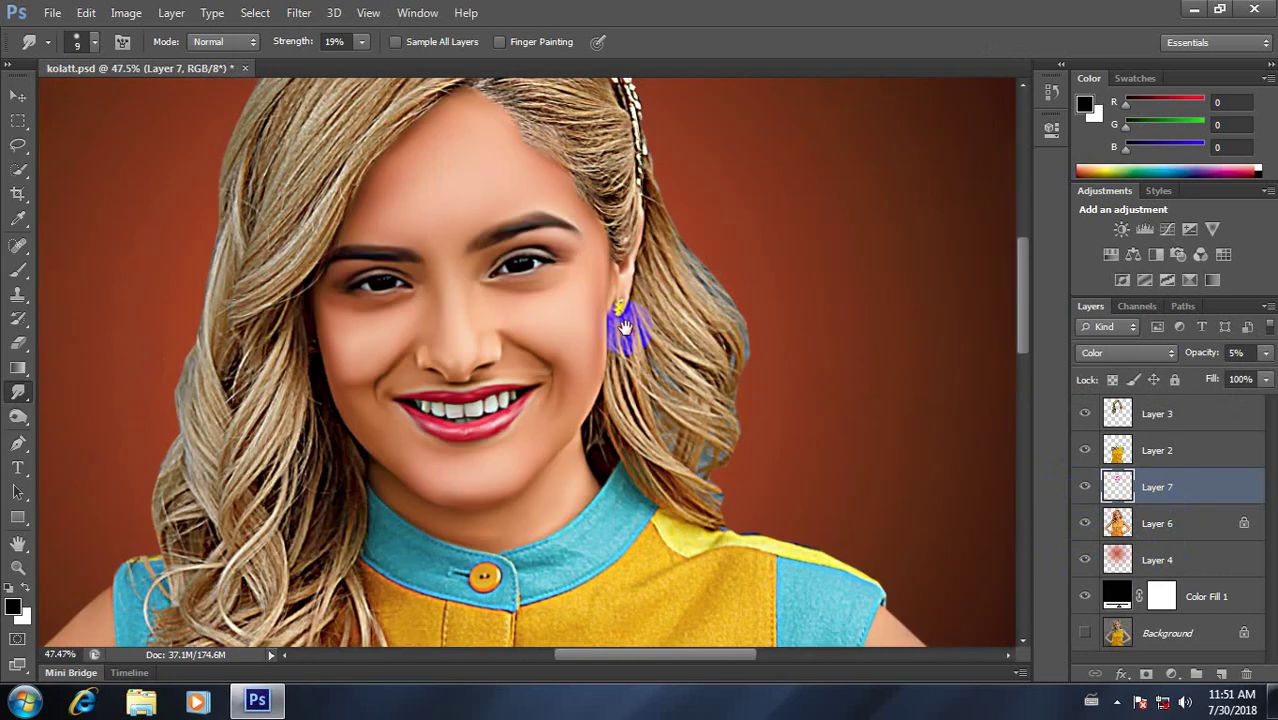
left_click(1085, 488)
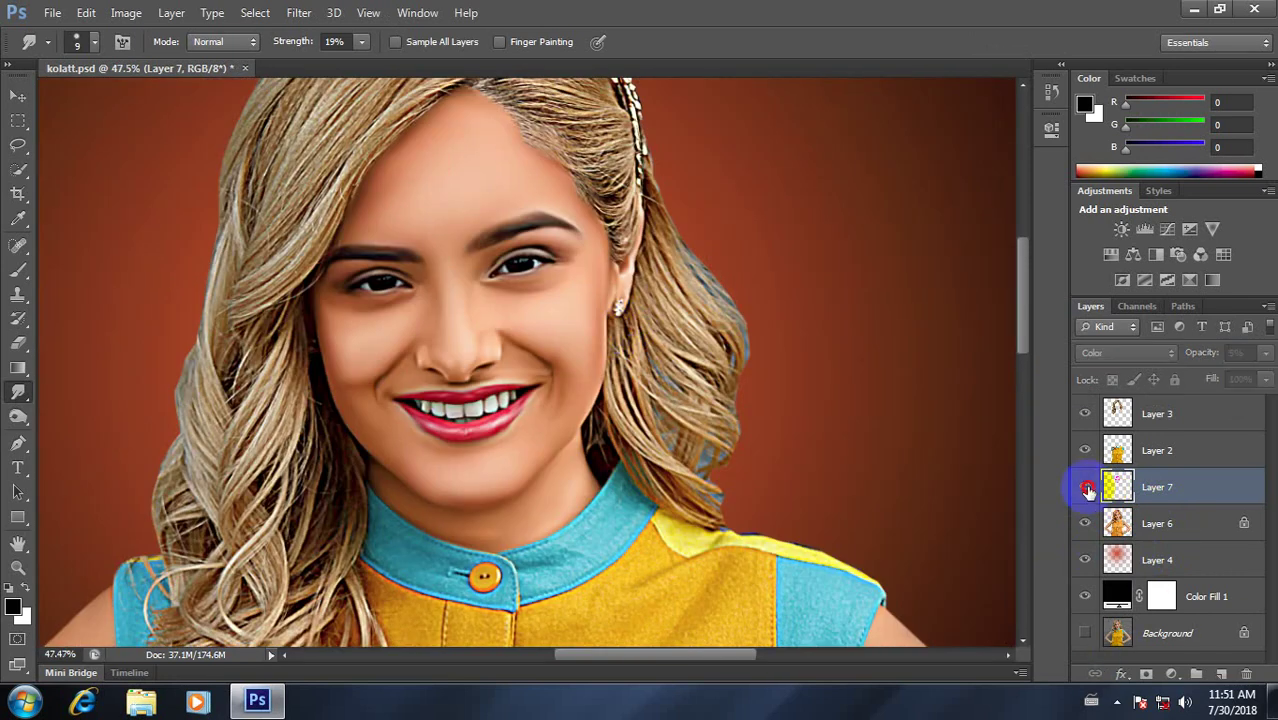
left_click(1086, 488)
left_click(1086, 488)
left_click(1086, 488)
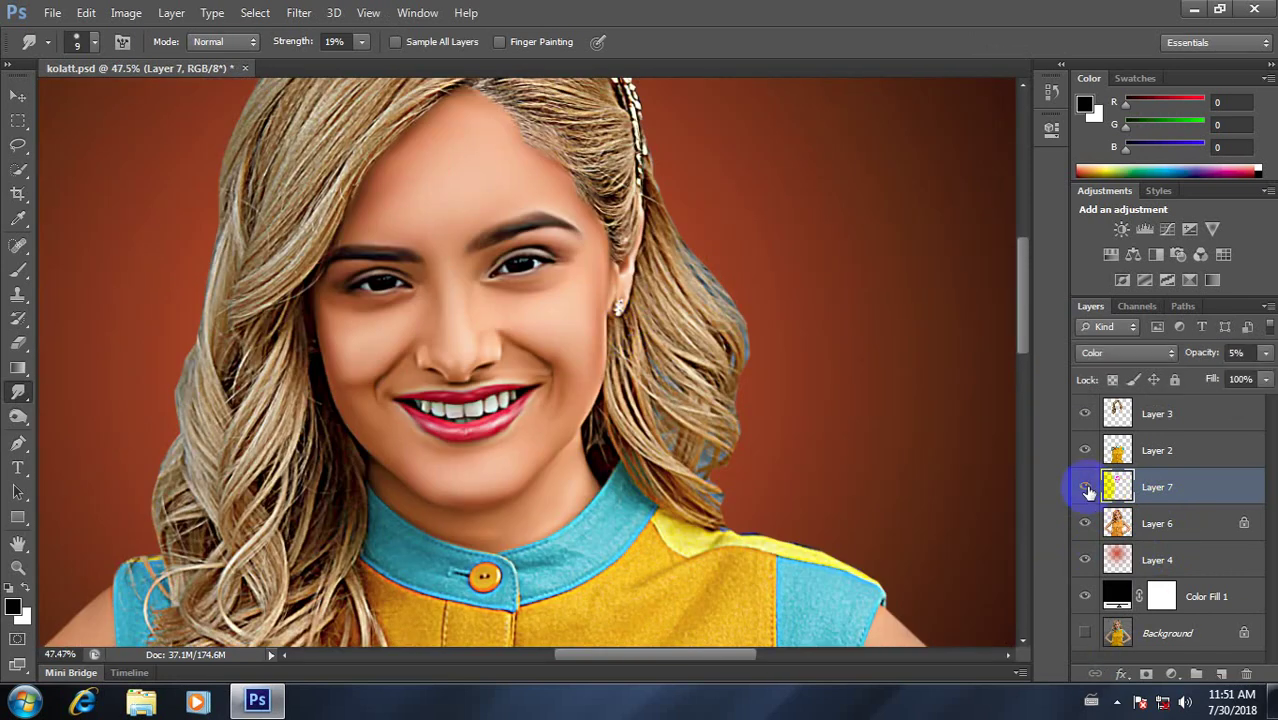
left_click(1156, 523, "shift")
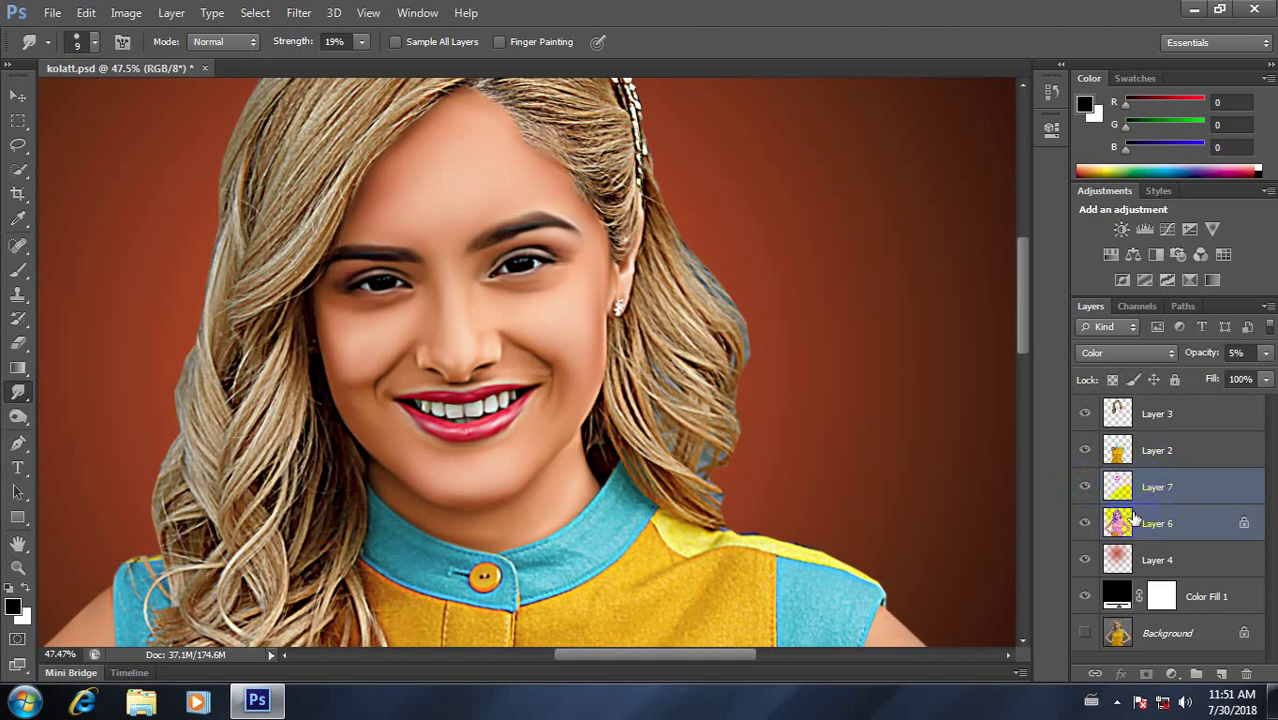
key("ctrl+e")
Step: Recheck the merged Layer 7 and pan the view to centre the face
left_click(1086, 489)
scroll(585, 391, "down", 3)
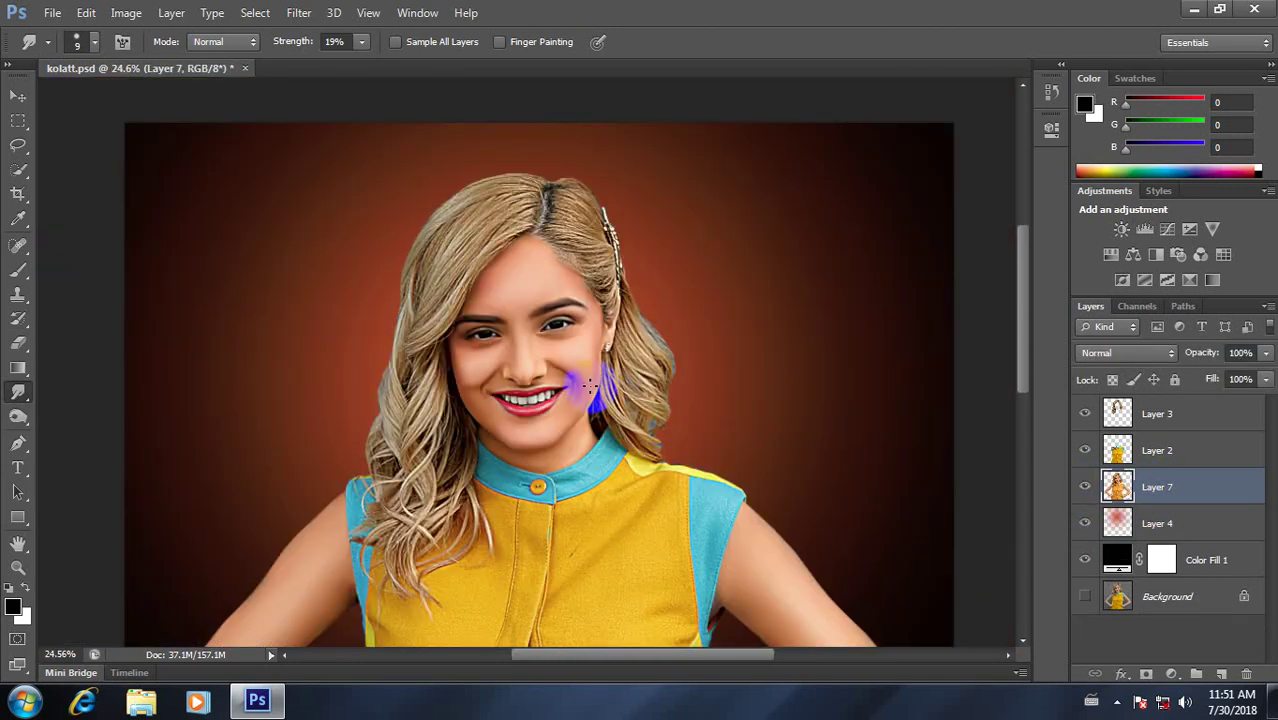
scroll(585, 393, "down", 2)
scroll(422, 228, "up", 1)
scroll(571, 214, "up", 2)
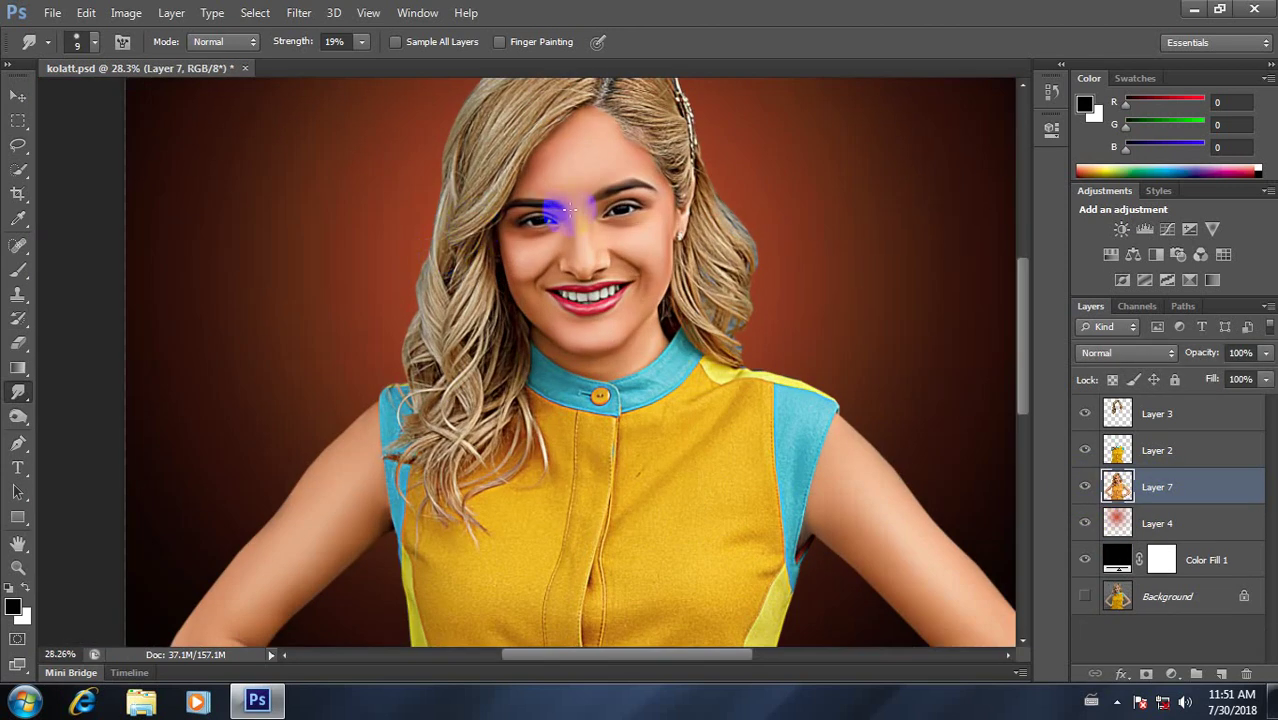
scroll(713, 177, "up", 1)
scroll(650, 300, "up", 1)
left_click_drag(650, 300, 629, 250)
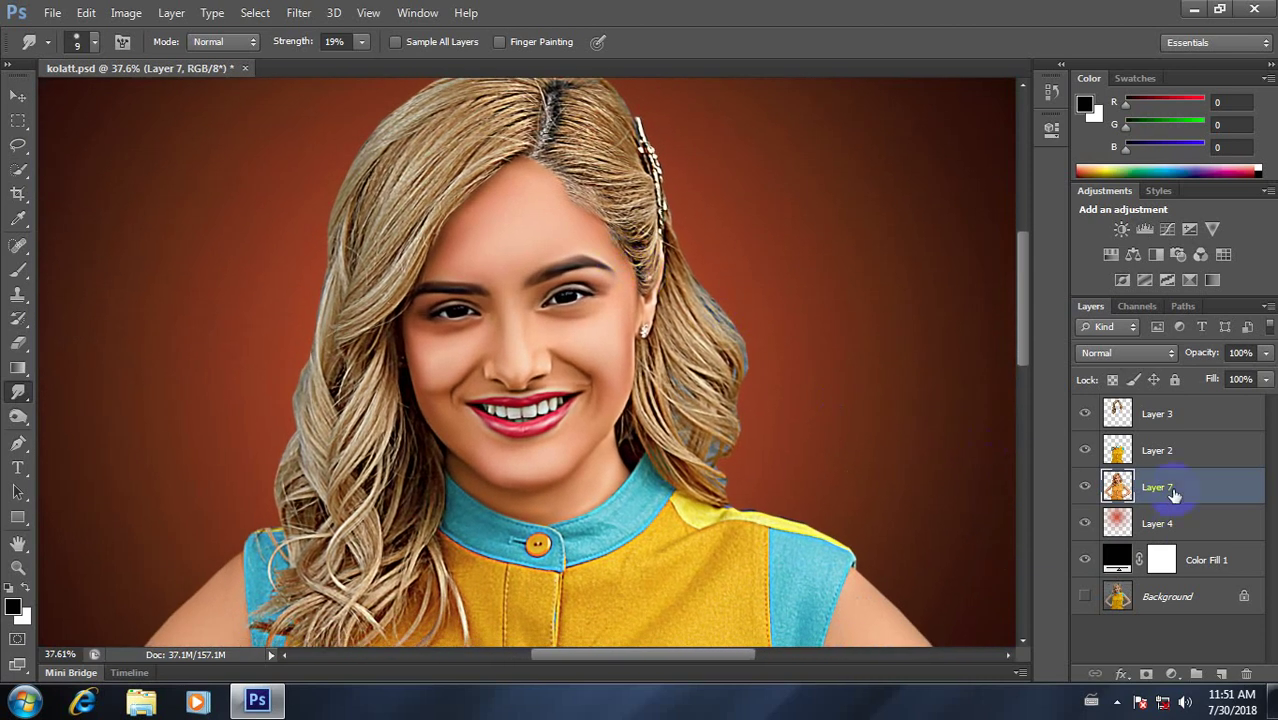
Step: Select Layer 2, compare the shirt with it hidden, and duplicate it as Layer 2 copy
left_click(1168, 450)
left_click(1085, 450)
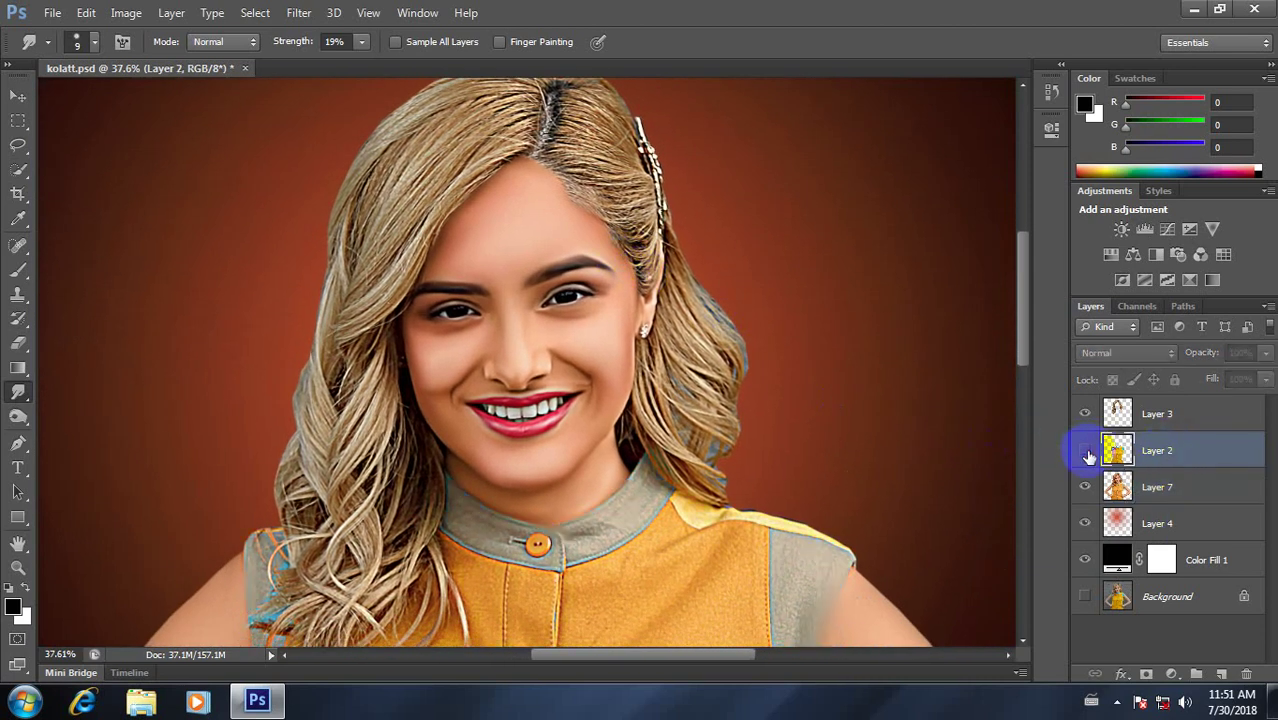
scroll(604, 390, "down", 2)
scroll(604, 390, "down", 2)
scroll(540, 410, "up", 2)
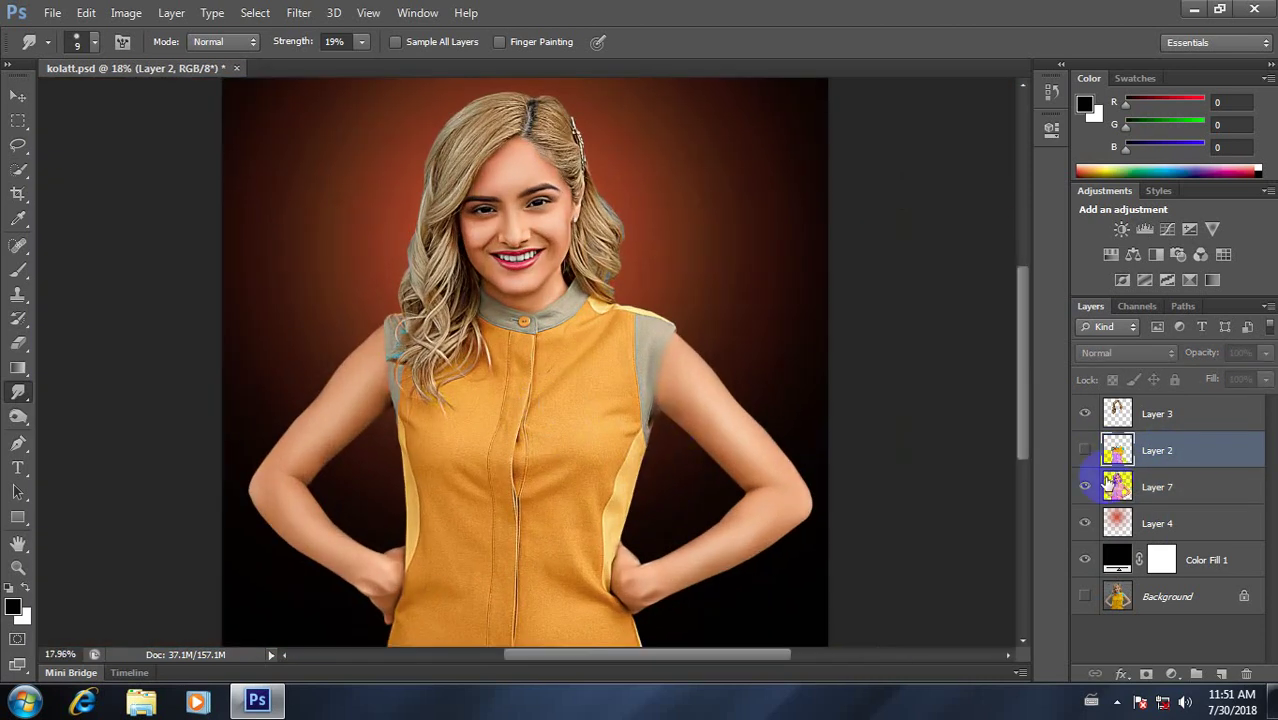
left_click(1085, 450)
left_click(1085, 450)
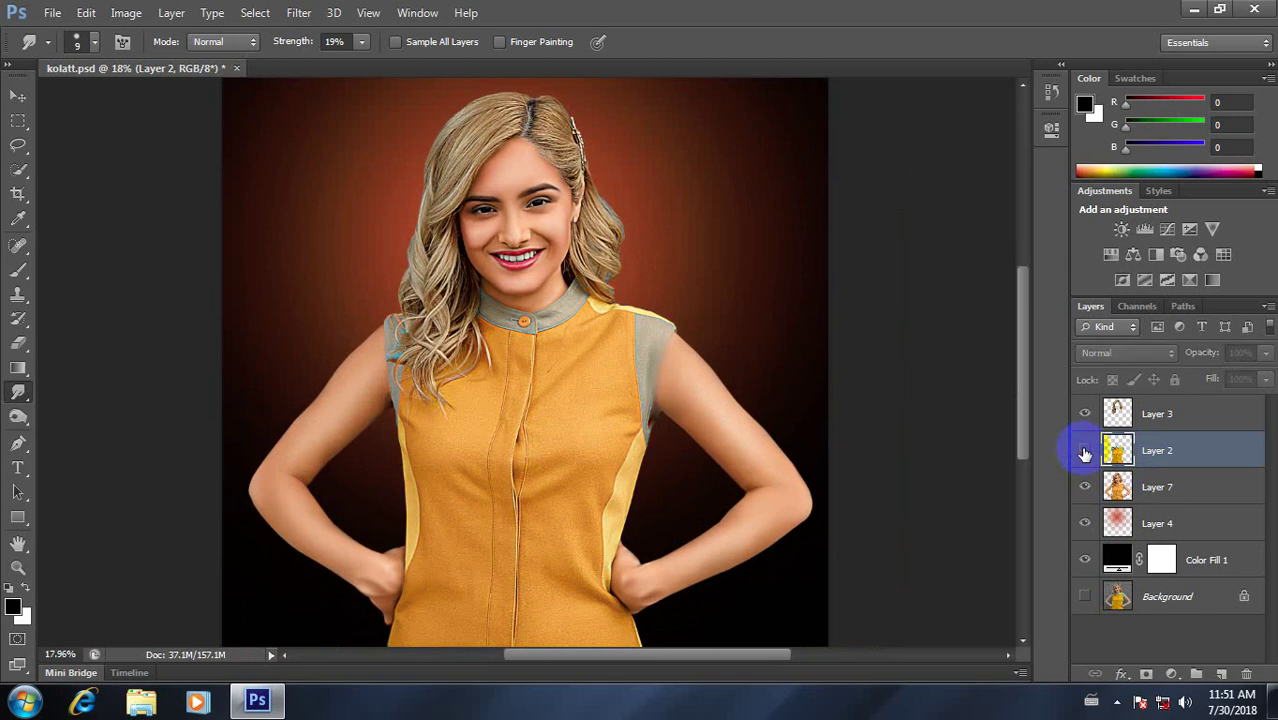
left_click(1085, 450)
scroll(549, 384, "down", 2)
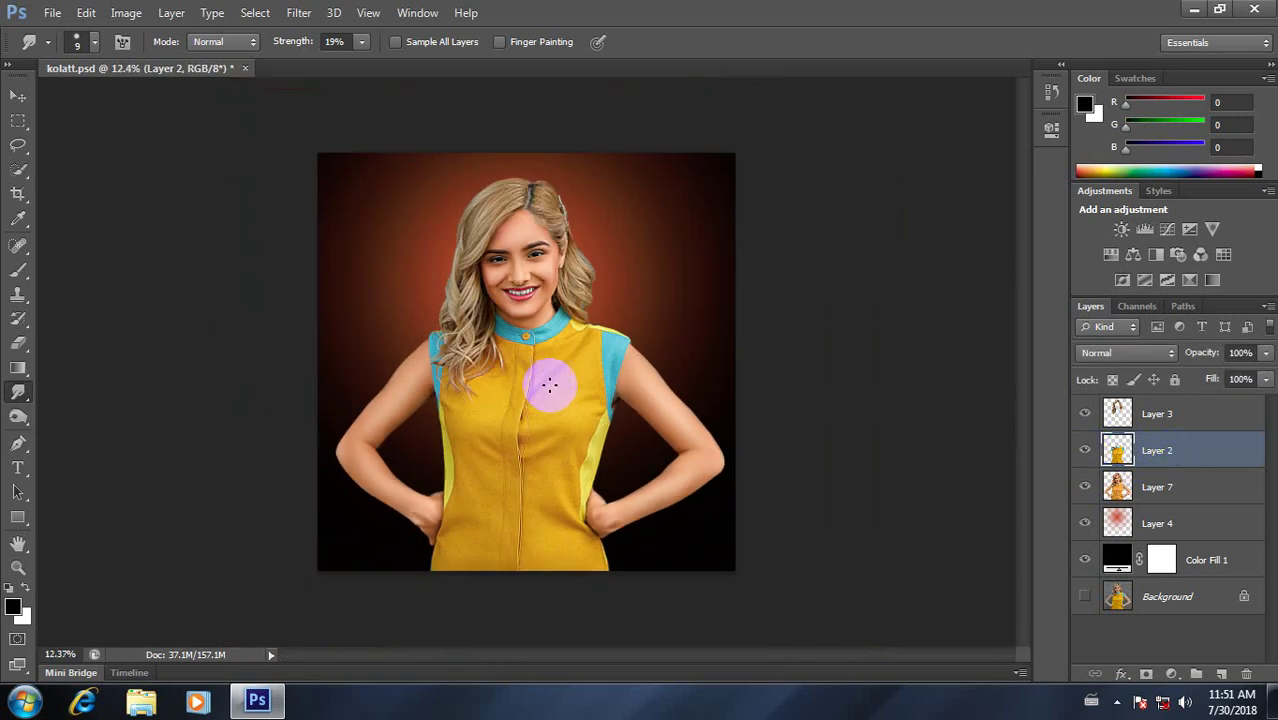
scroll(588, 434, "up", 2)
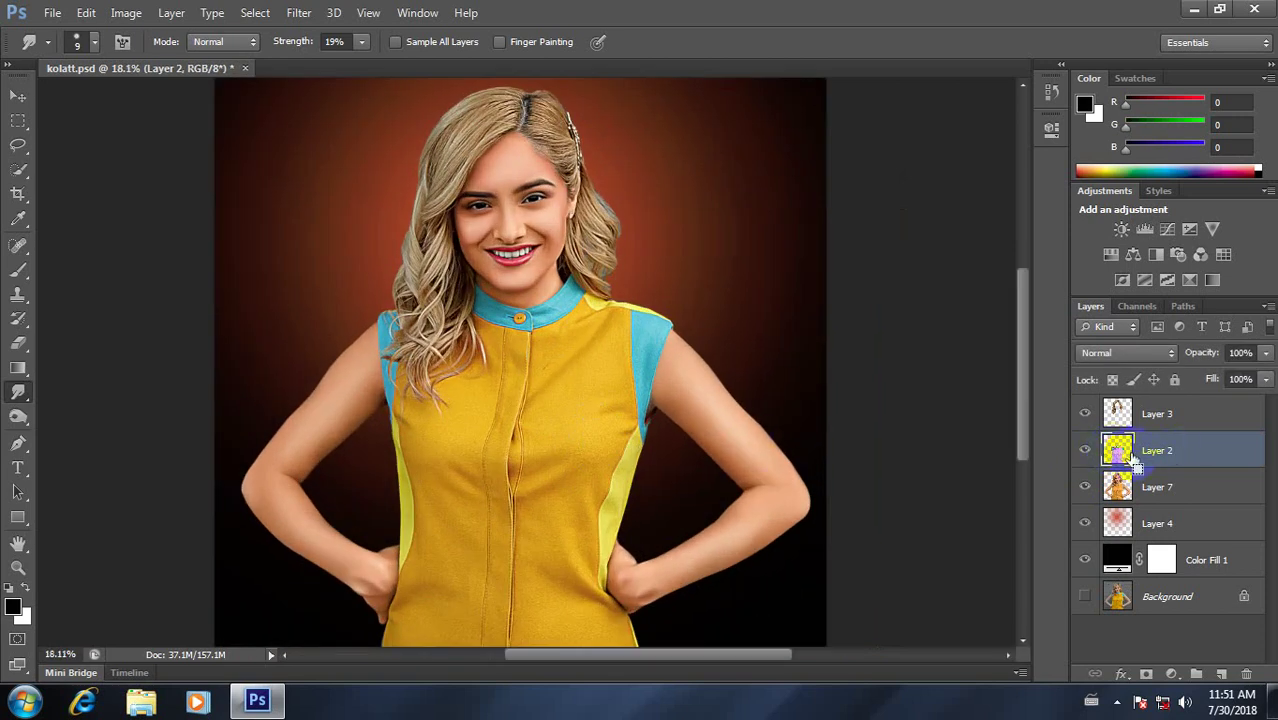
left_click_drag(1135, 460, 1128, 468)
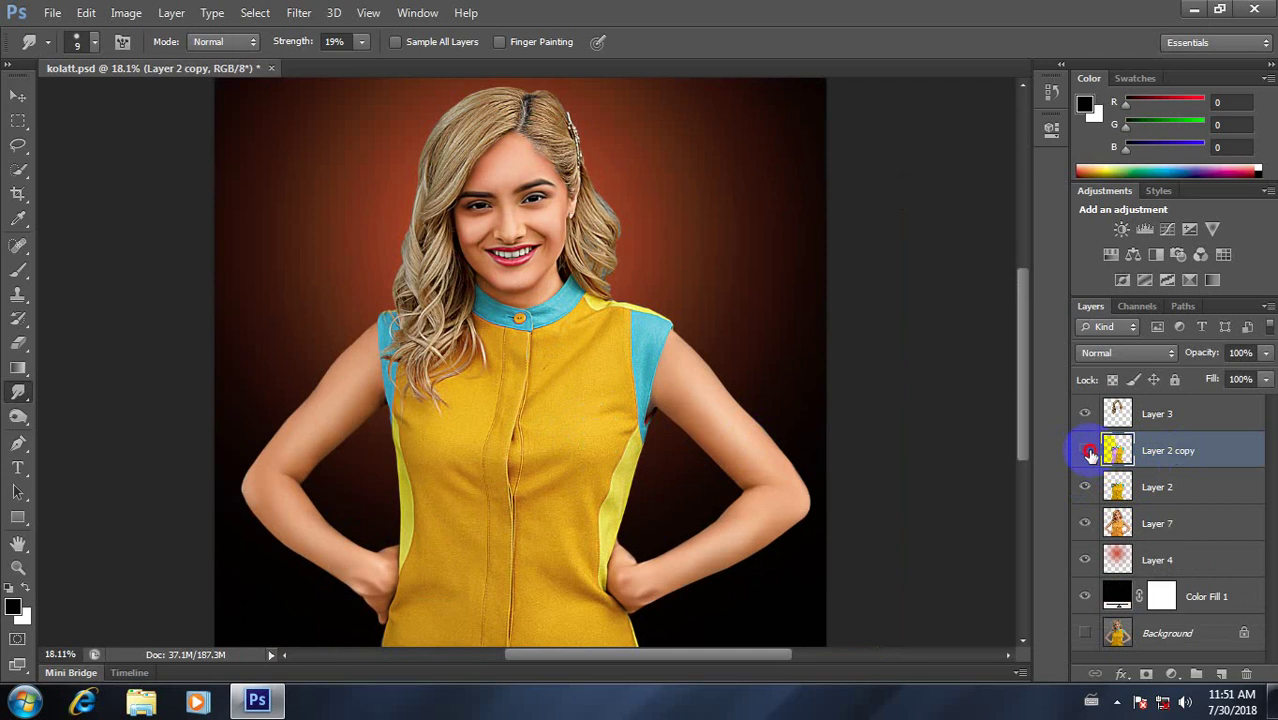
Step: Try Colorize tints on the shirt in Hue/Saturation, then turn Colorize back off
key("ctrl+u")
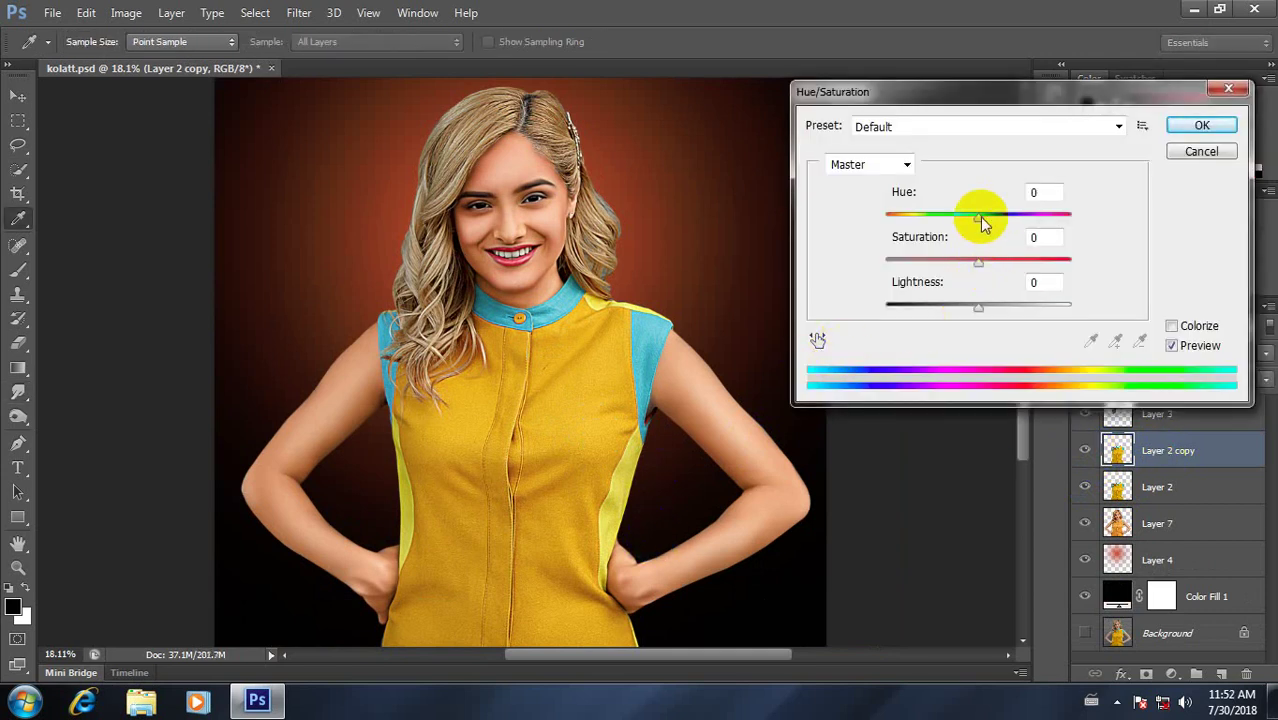
left_click(1171, 326)
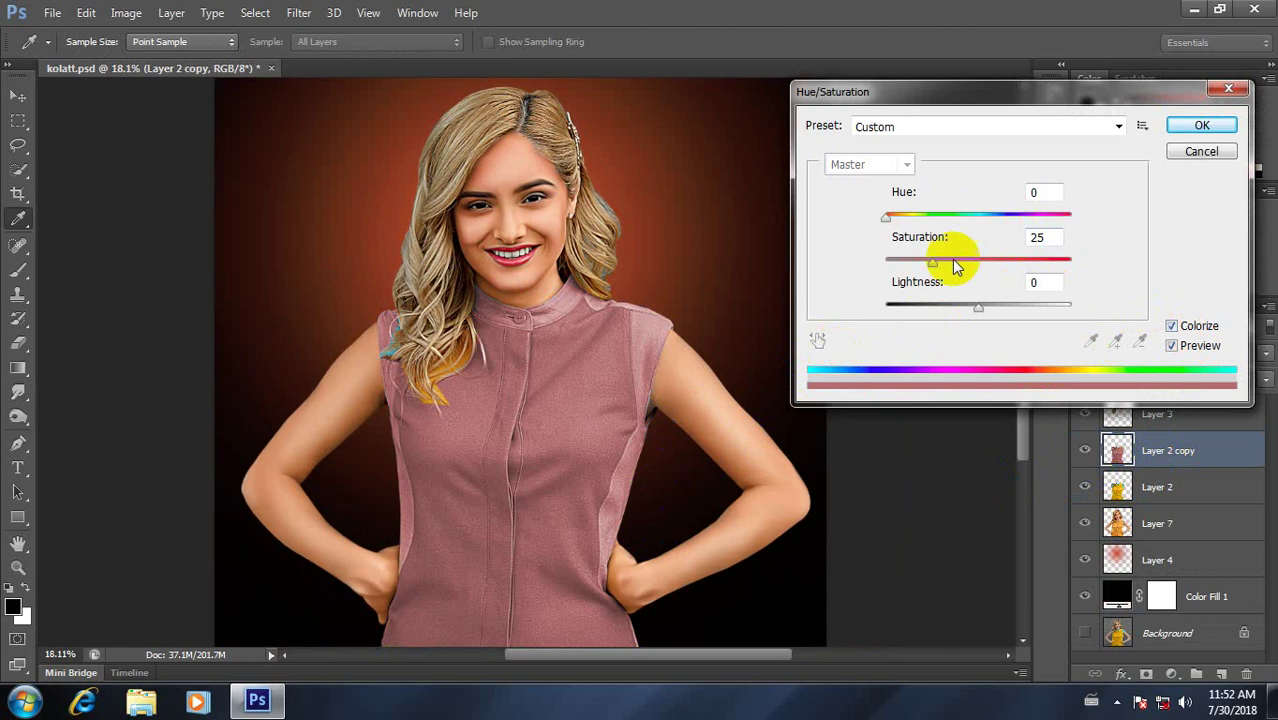
mouse_move(886, 218)
left_mouse_down()
mouse_move(1013, 230)
mouse_move(984, 232)
mouse_move(990, 264)
left_mouse_up()
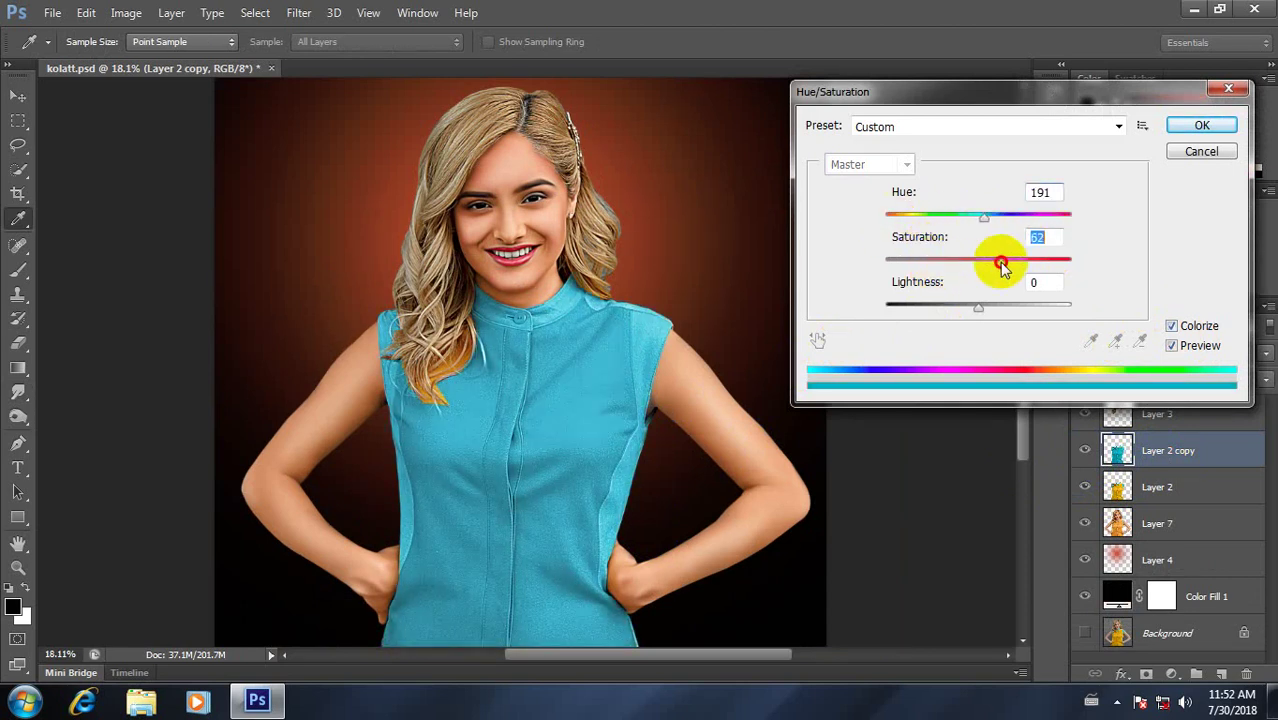
mouse_move(985, 220)
left_mouse_down()
mouse_move(891, 220)
mouse_move(1052, 222)
mouse_move(936, 220)
mouse_move(998, 220)
mouse_move(981, 229)
left_mouse_up()
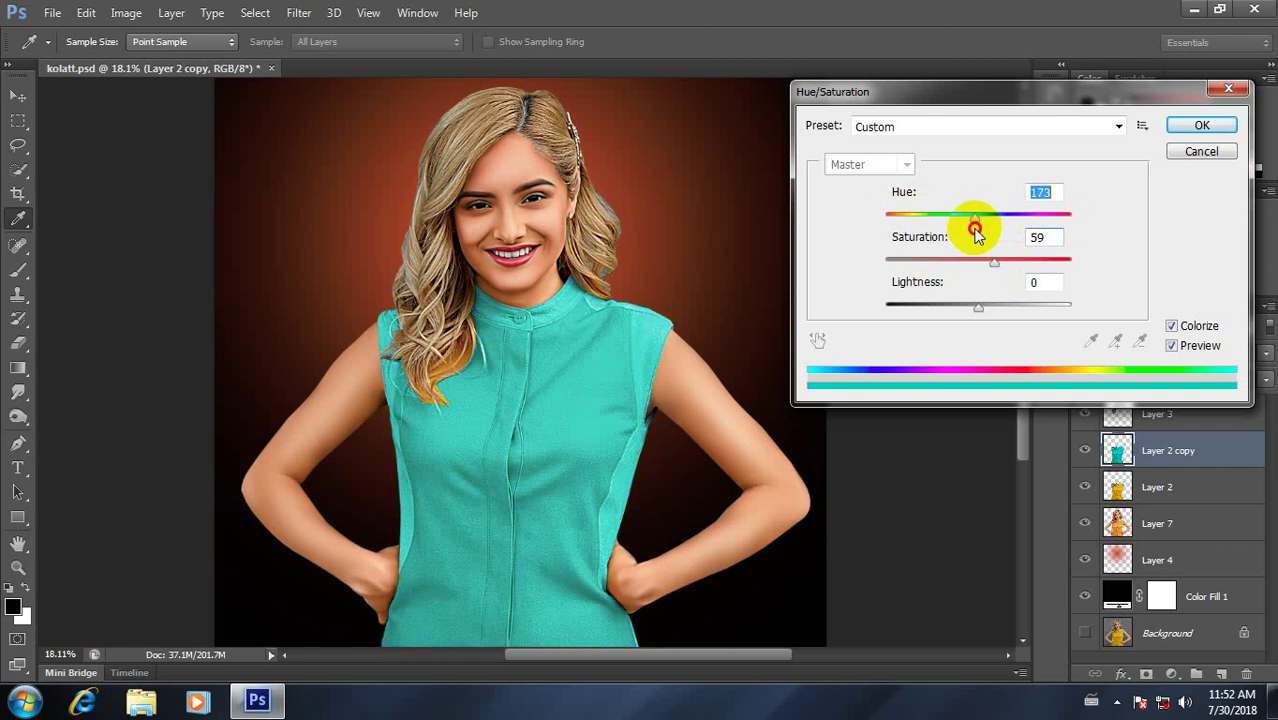
left_click(1170, 327)
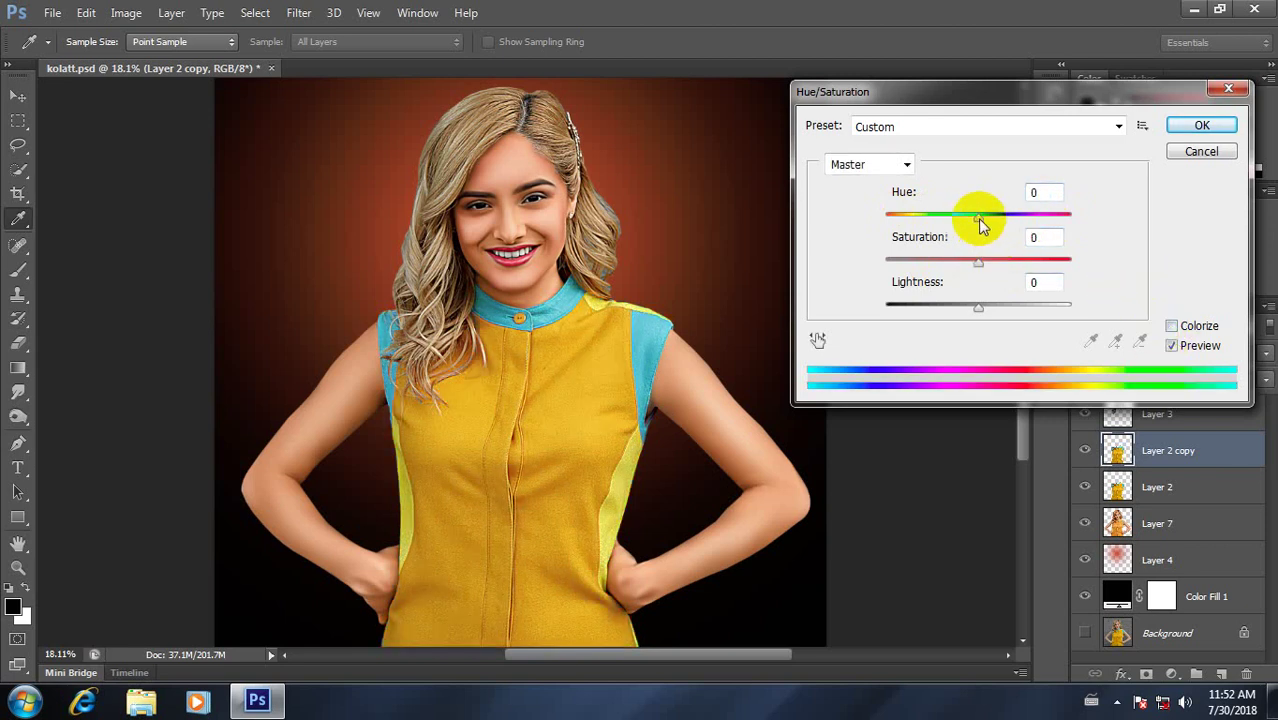
Step: Recolour the shirt teal and pink with Hue +128, Saturation +1, Lightness +9
mouse_move(978, 218)
left_mouse_down()
mouse_move(896, 228)
mouse_move(1054, 228)
left_mouse_up()
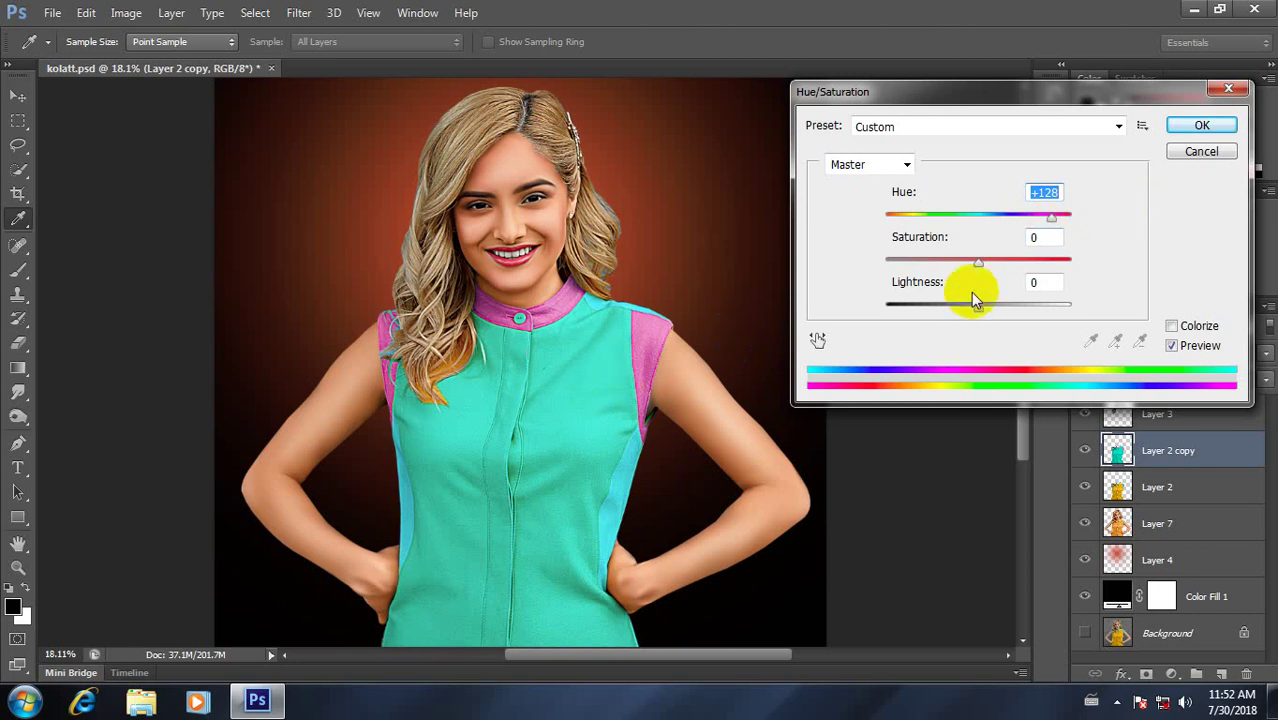
mouse_move(1003, 268)
left_mouse_down()
mouse_move(1016, 265)
mouse_move(973, 271)
mouse_move(1028, 272)
mouse_move(976, 268)
left_mouse_up()
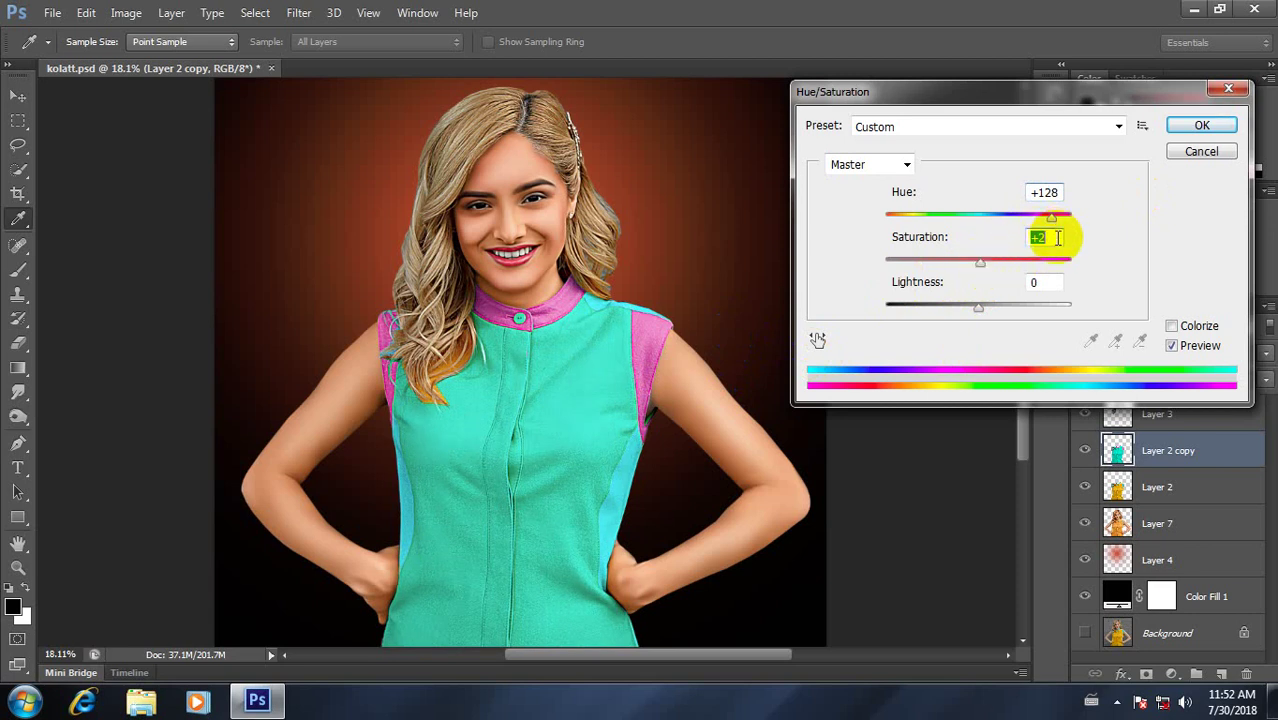
left_click_drag(972, 253, 968, 257)
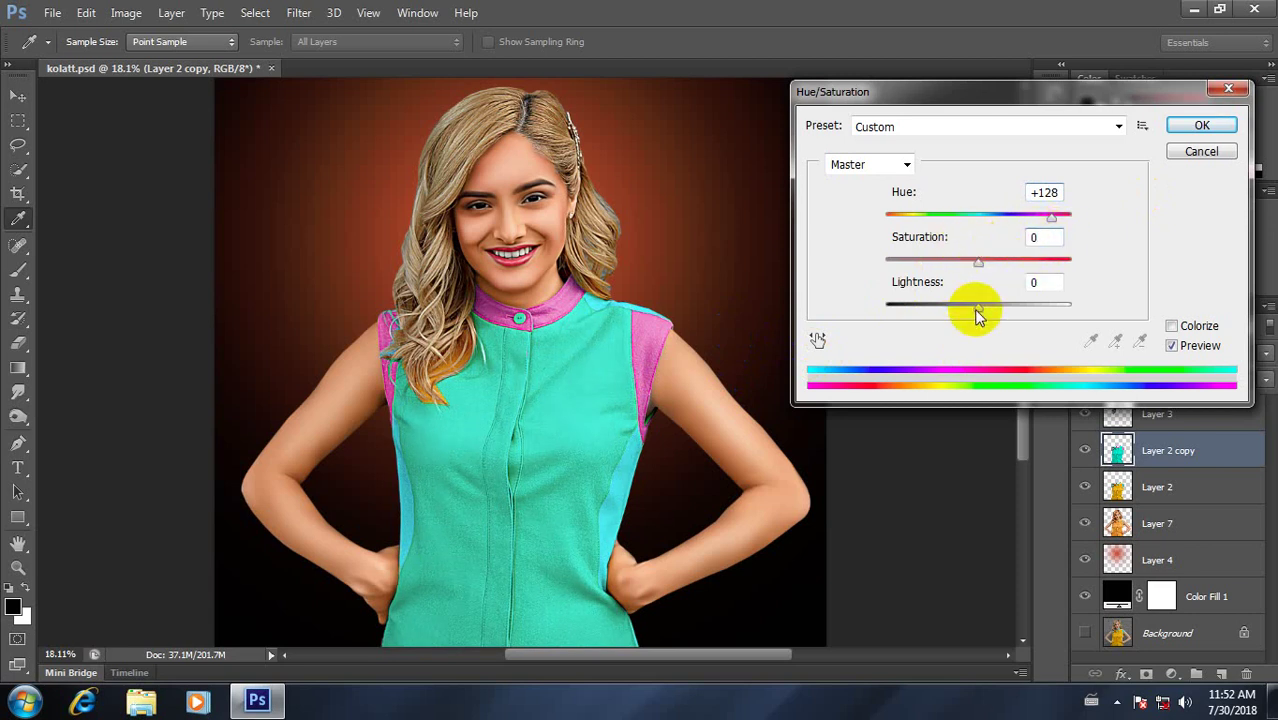
left_click_drag(980, 308, 996, 313)
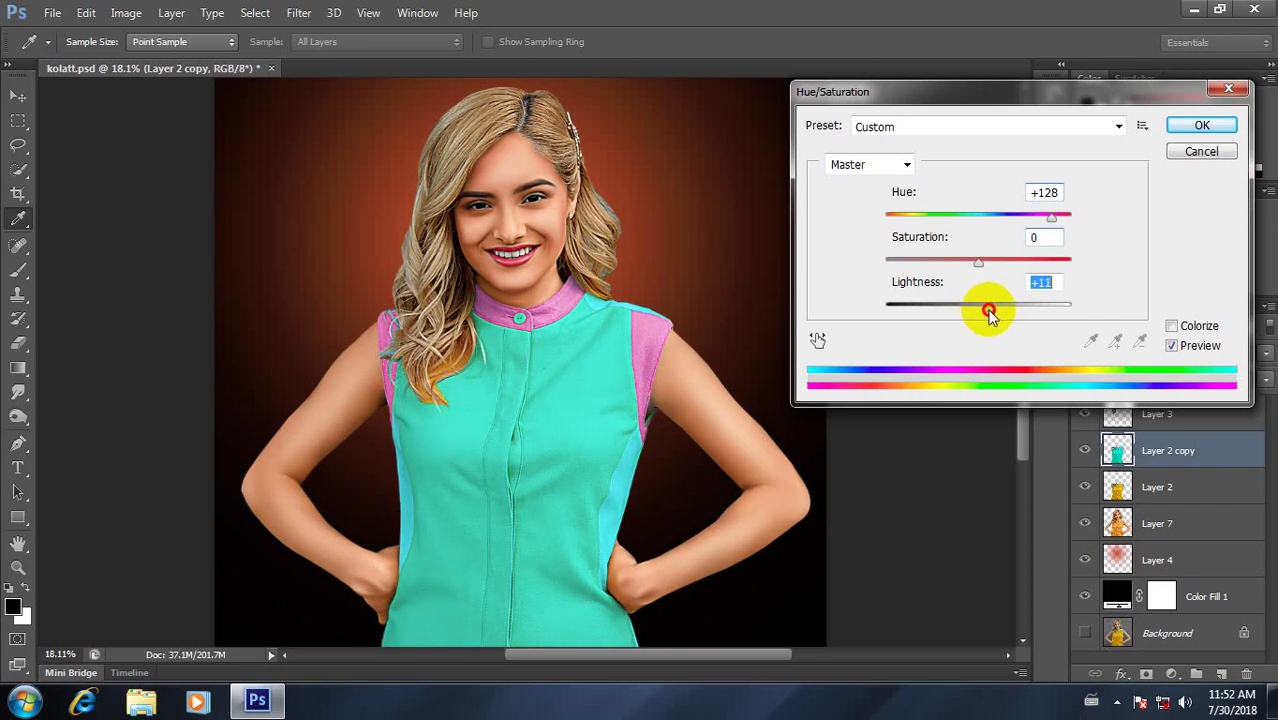
left_click_drag(989, 313, 986, 310)
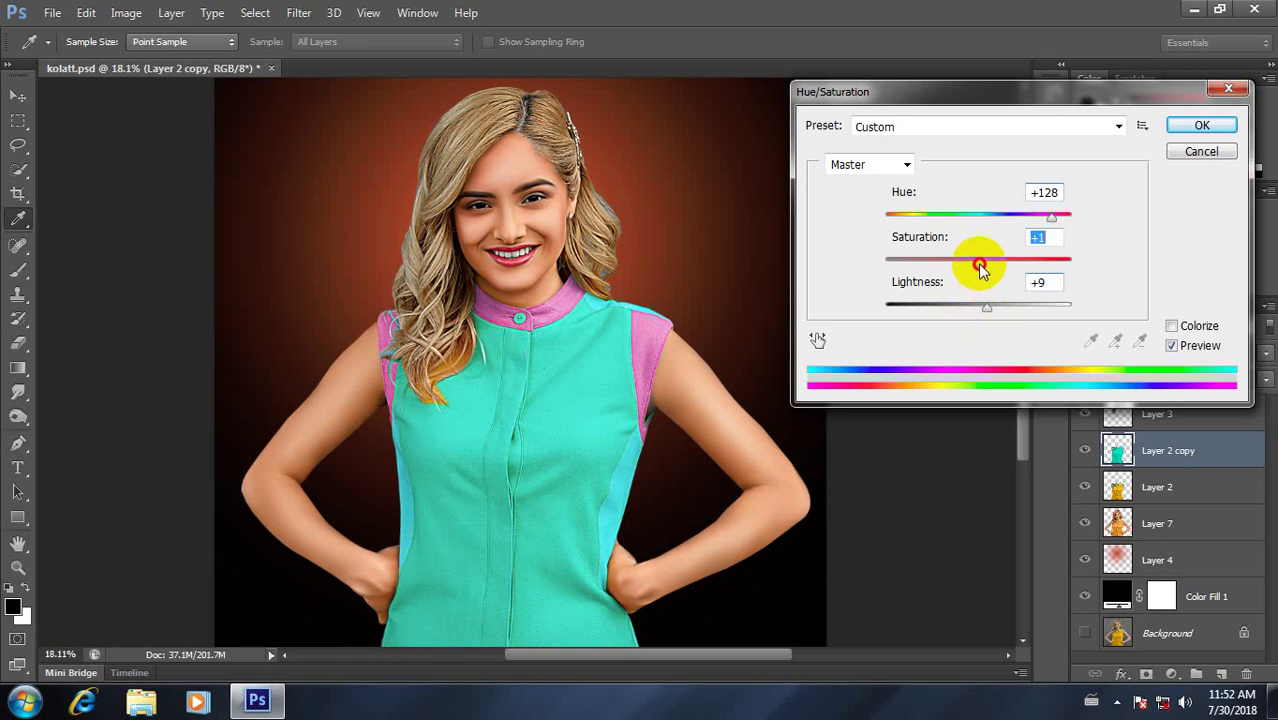
left_click(1198, 125)
key("r")
scroll(527, 362, "down", 2)
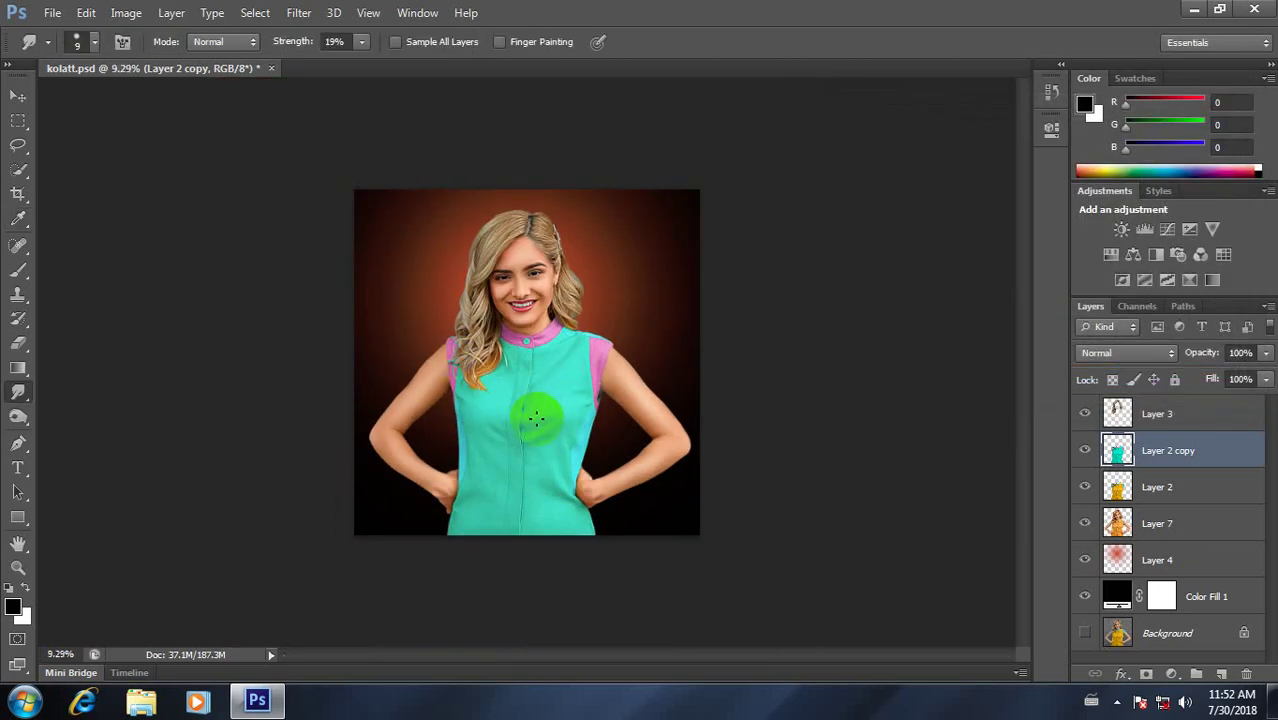
scroll(563, 437, "up", 1)
left_click(1085, 452)
left_click(1085, 452)
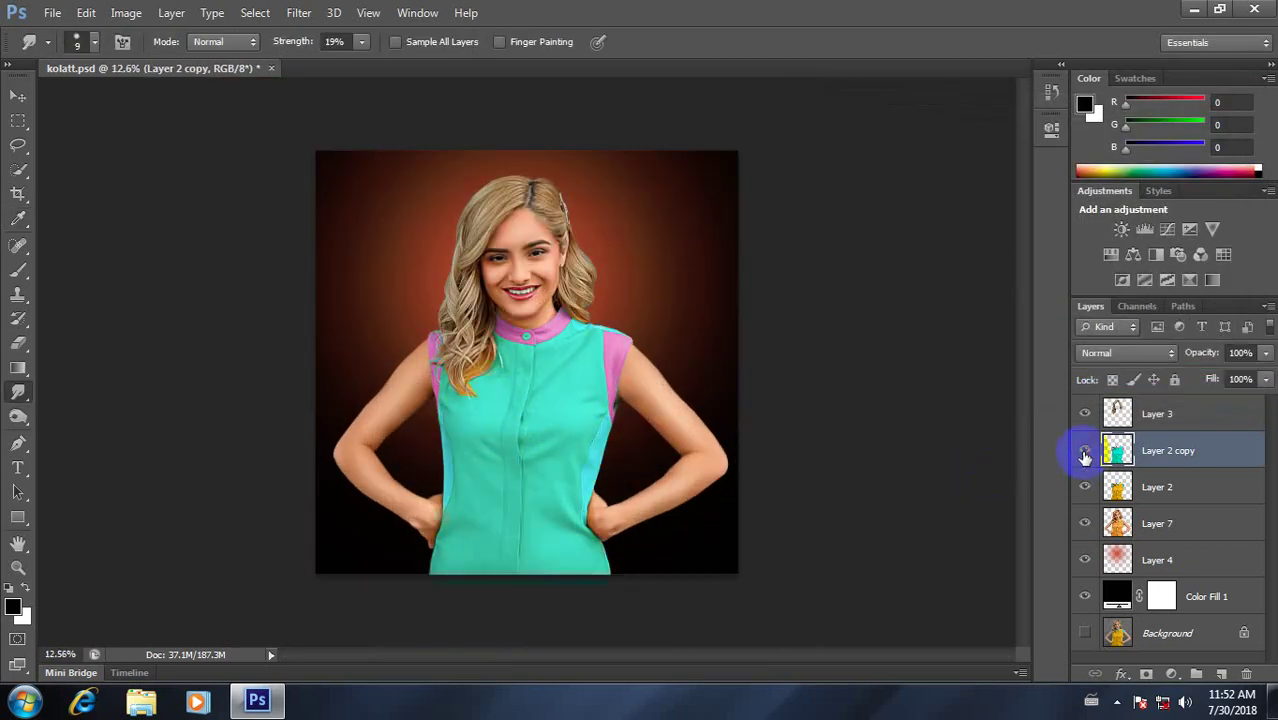
left_click(1085, 452)
left_click(1085, 456)
scroll(570, 371, "down", 1)
scroll(579, 375, "up", 2)
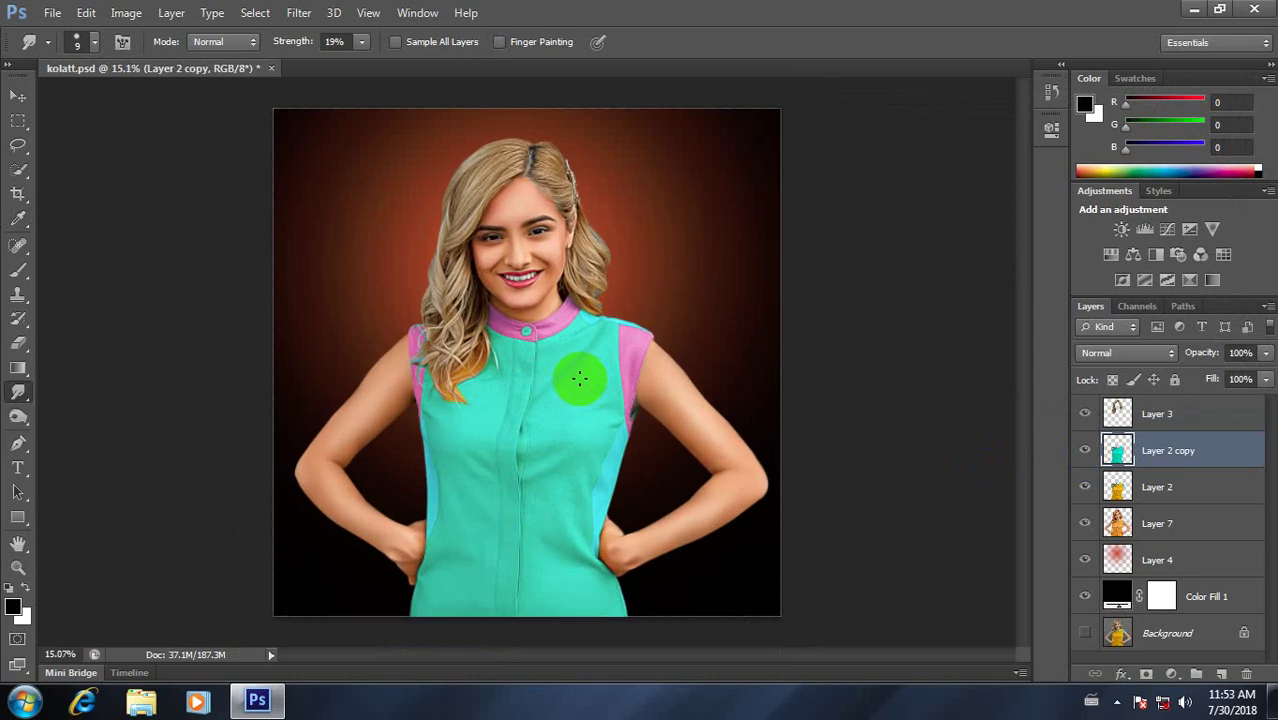
scroll(579, 378, "up", 1)
scroll(522, 485, "up", 1)
left_click_drag(533, 490, 547, 380)
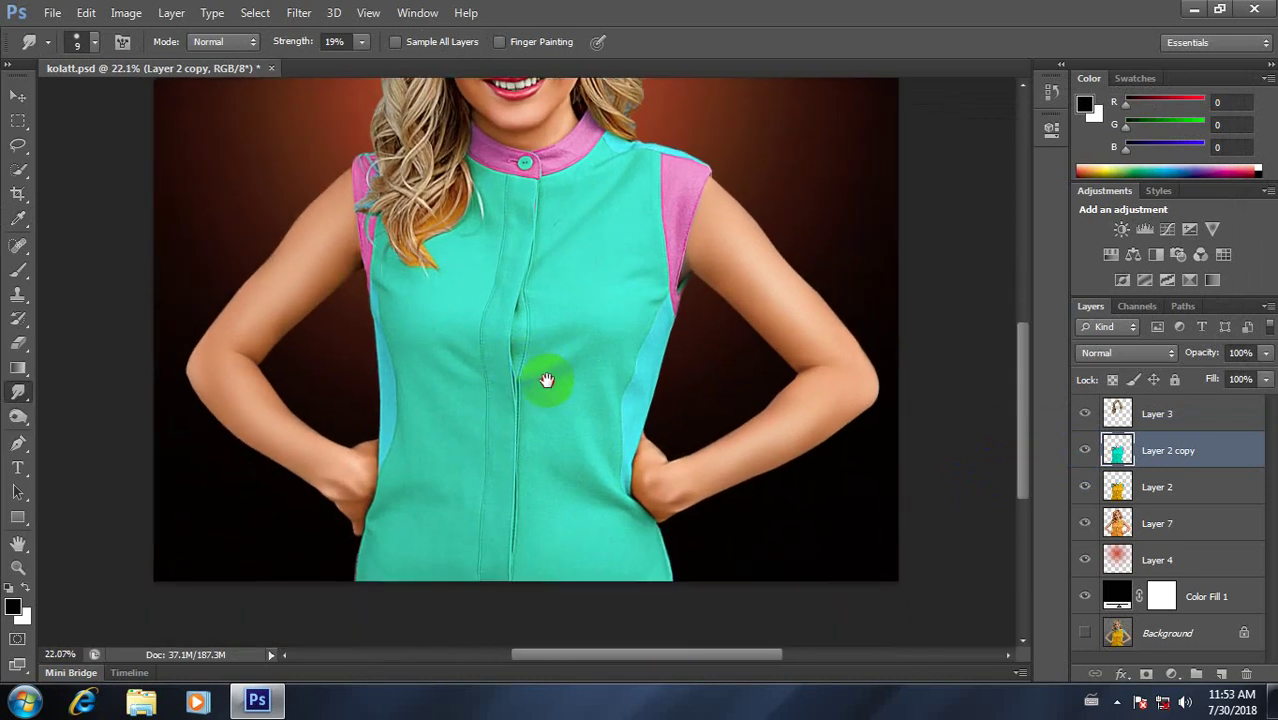
scroll(548, 378, "down", 1)
scroll(550, 371, "up", 1)
scroll(557, 371, "up", 2)
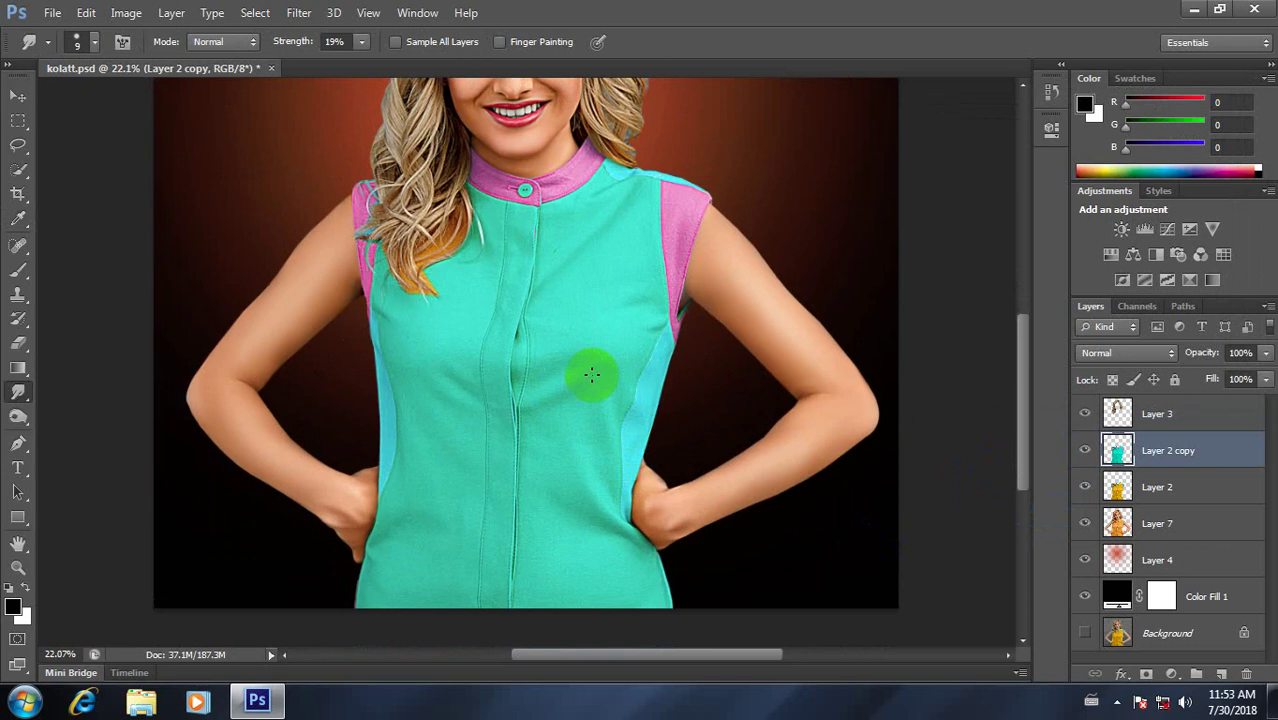
scroll(508, 271, "down", 1)
scroll(508, 277, "up", 1)
scroll(573, 405, "up", 1)
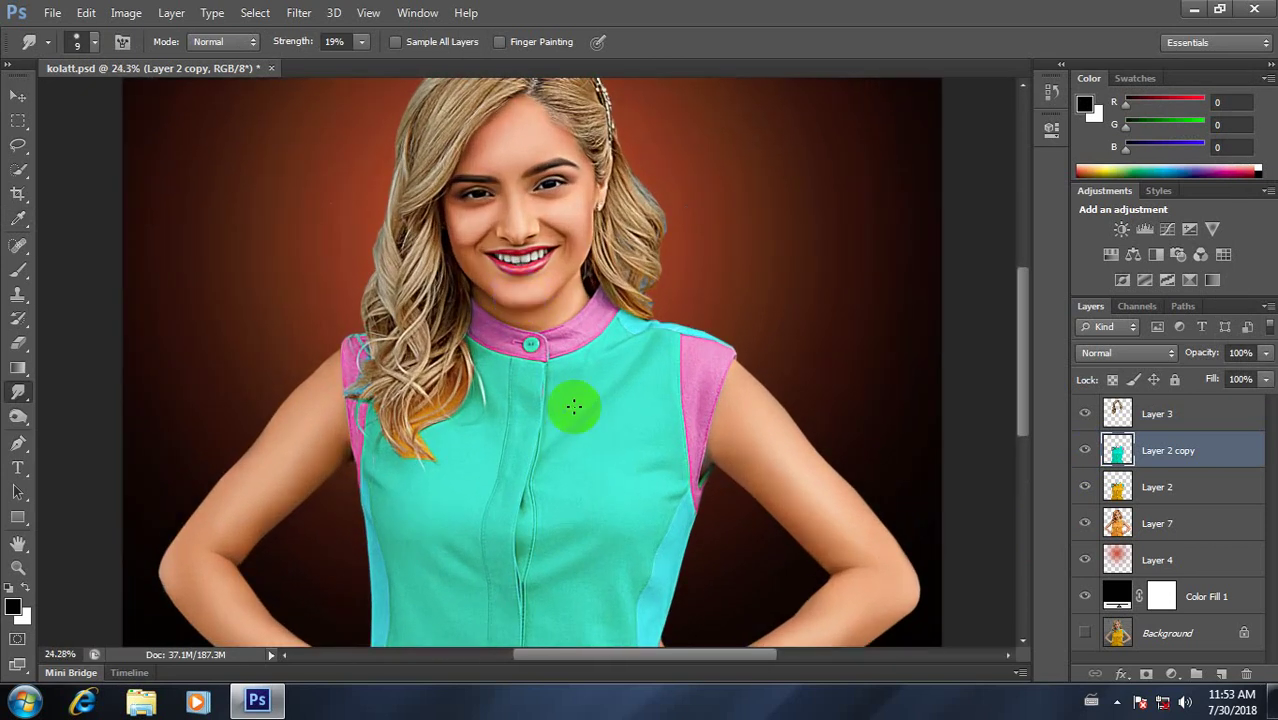
mouse_move(573, 405)
left_mouse_down()
mouse_move(587, 234)
mouse_move(593, 243)
left_mouse_up()
left_click(1083, 451)
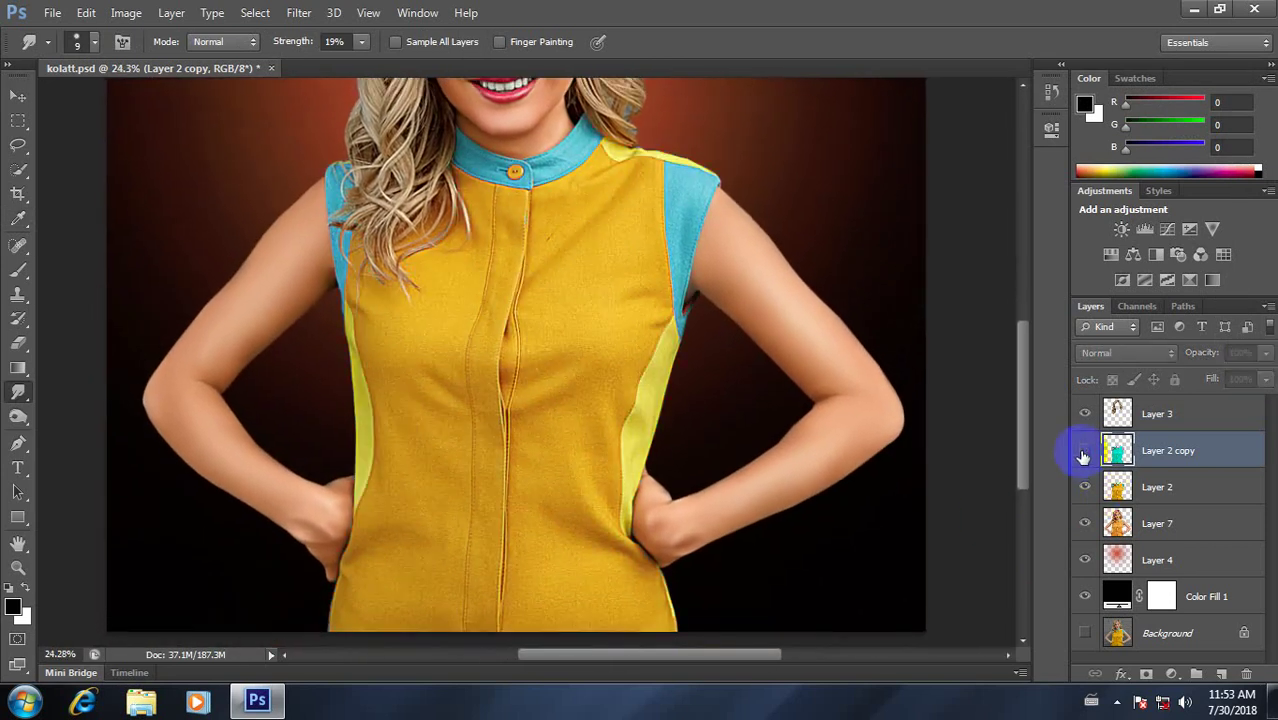
left_click(1083, 452)
left_click(1083, 452)
left_click(1083, 452)
left_click(1083, 452)
left_click(1083, 452)
left_click(1083, 452)
left_click(1083, 452)
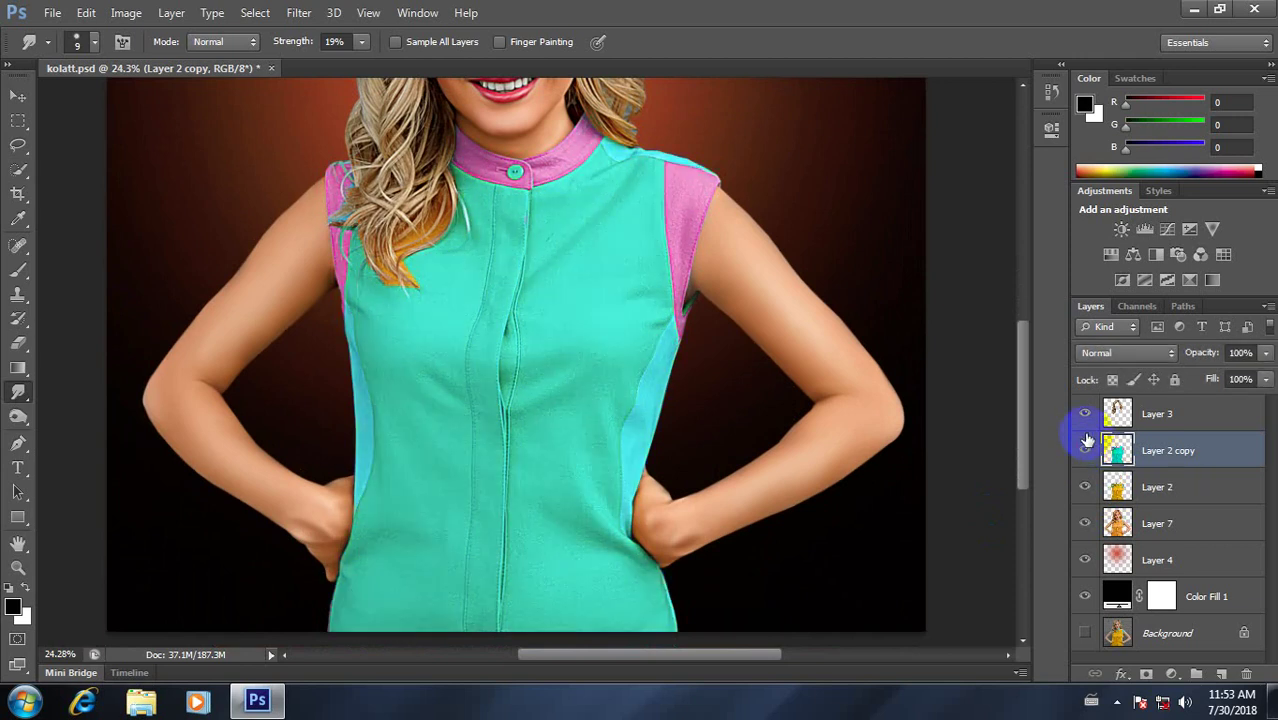
left_click(1083, 414)
left_click(1083, 414)
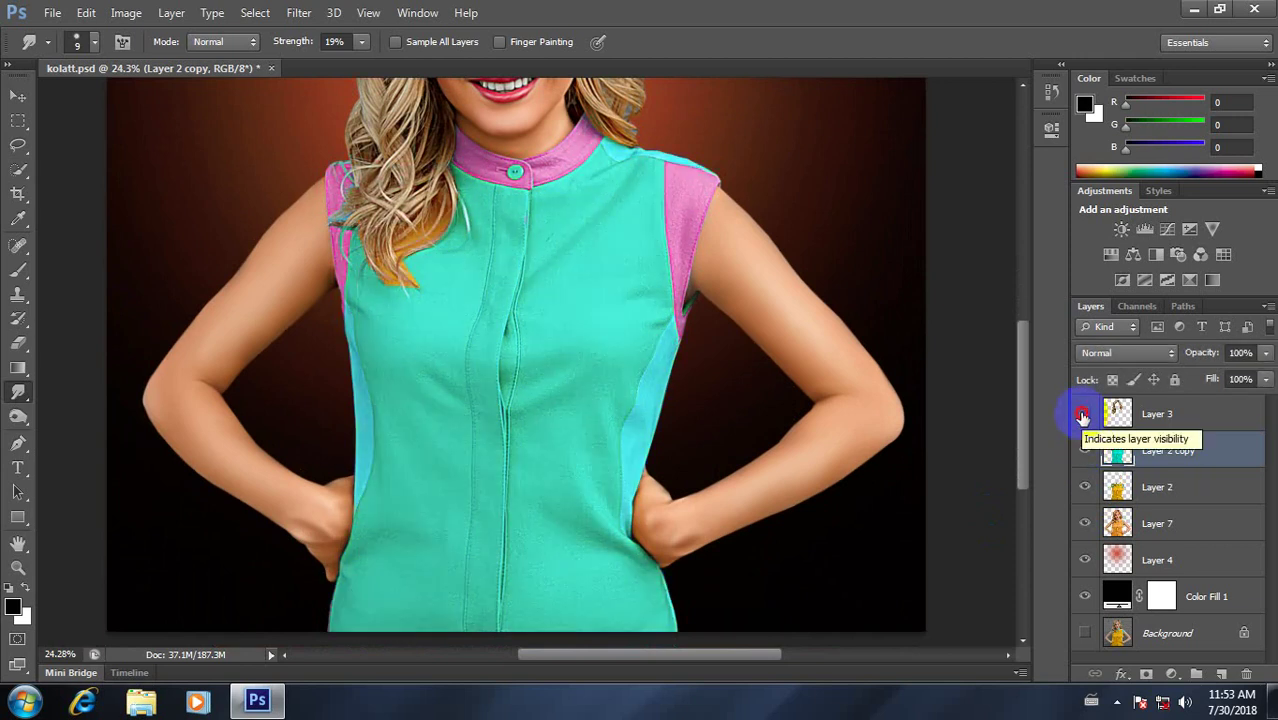
left_click(1083, 414)
left_click(1083, 414)
left_click(1083, 414)
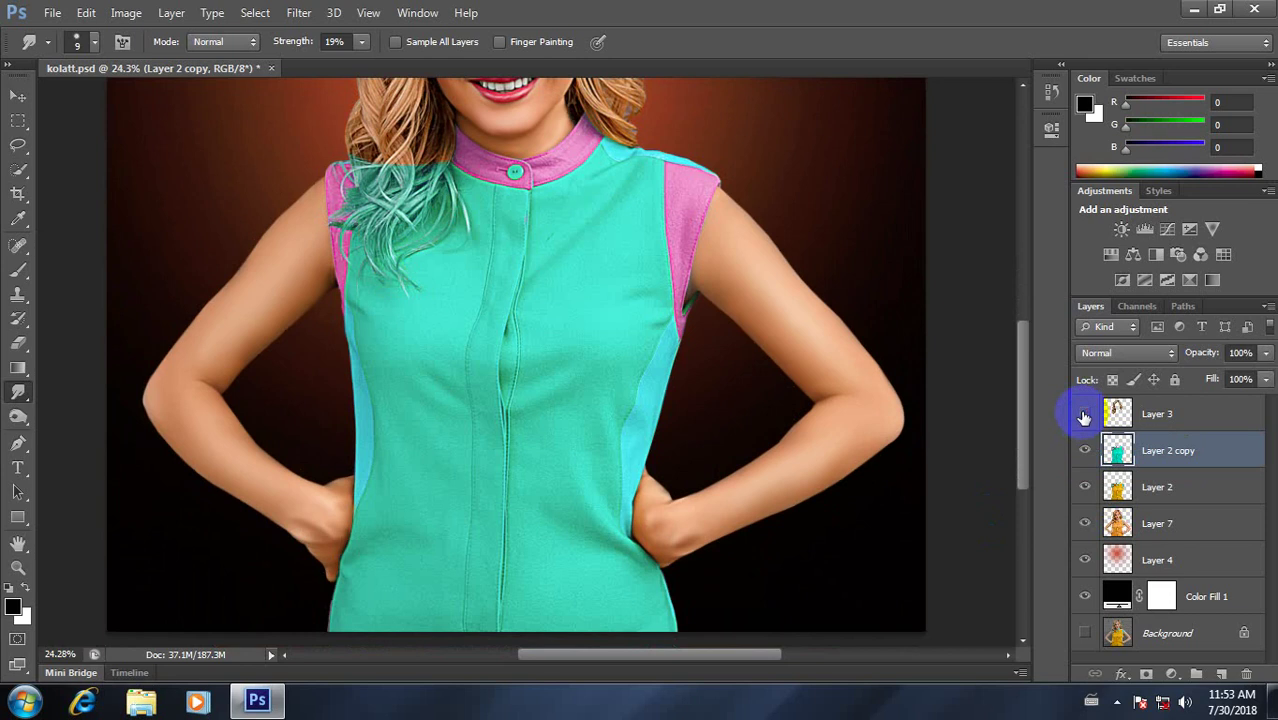
left_click(1083, 414)
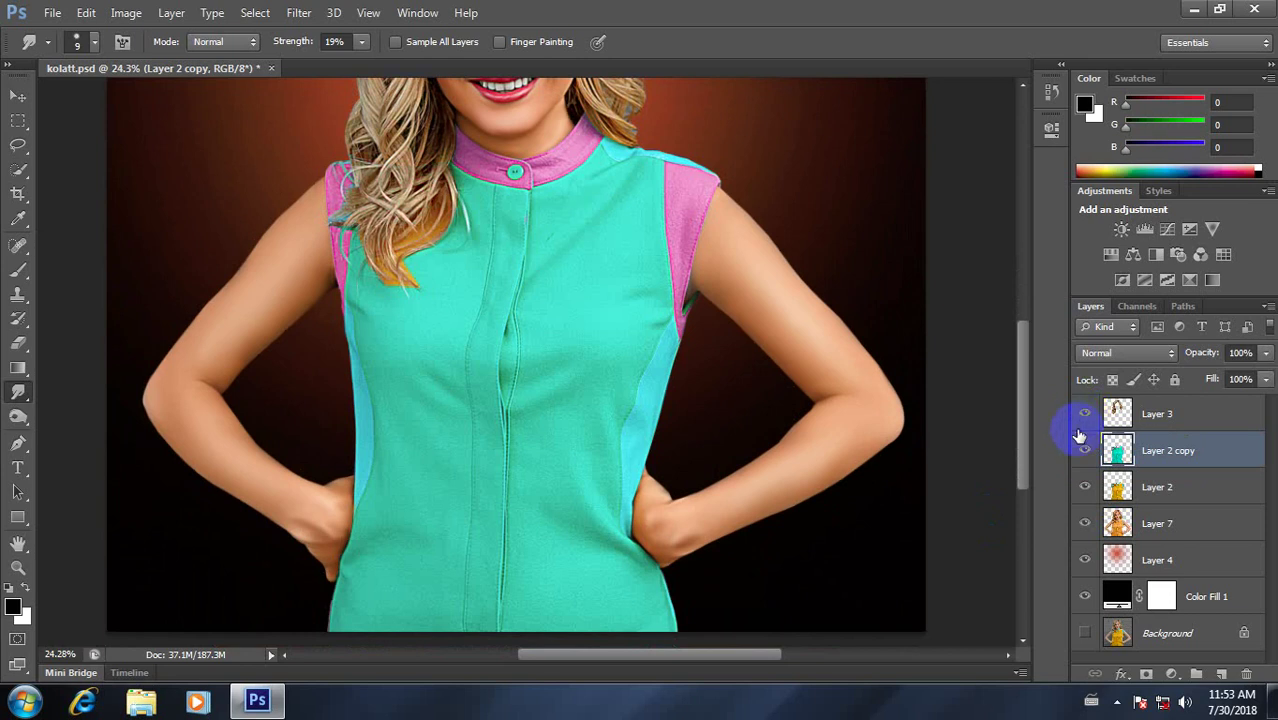
left_click(1085, 453)
left_click(1085, 453)
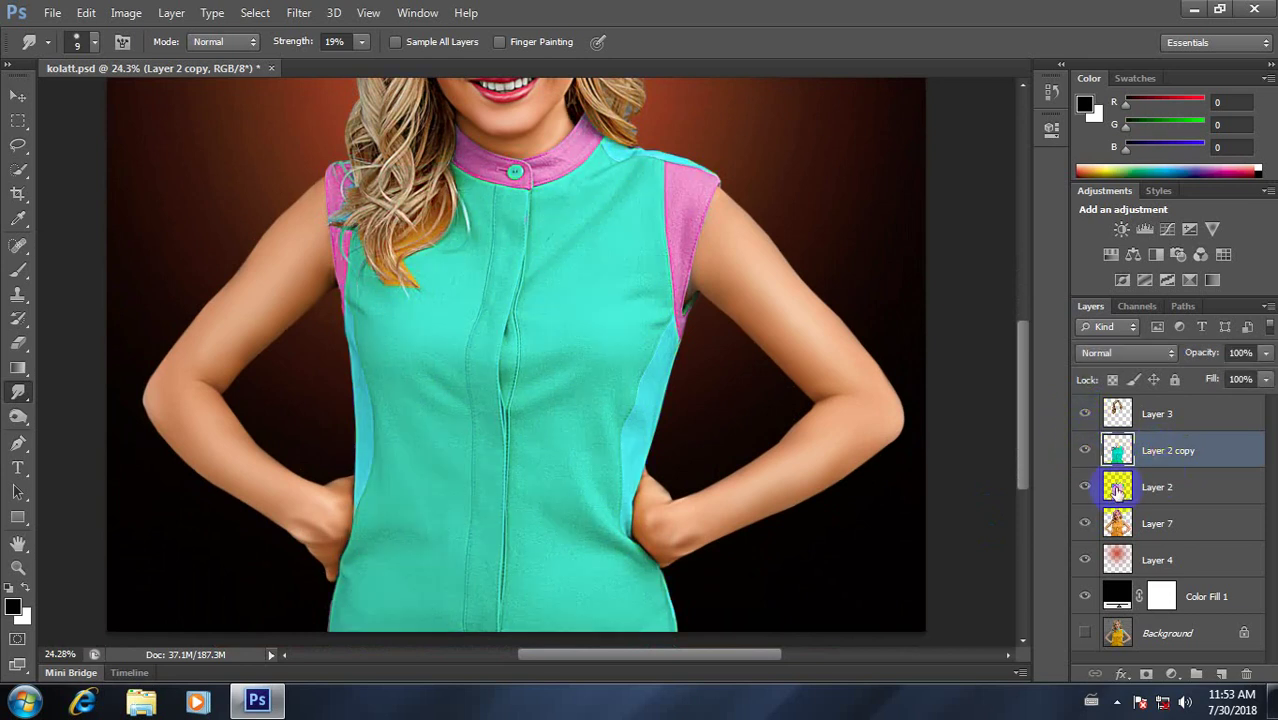
Step: Lock transparent pixels on Layer 2 copy
left_click(1112, 381)
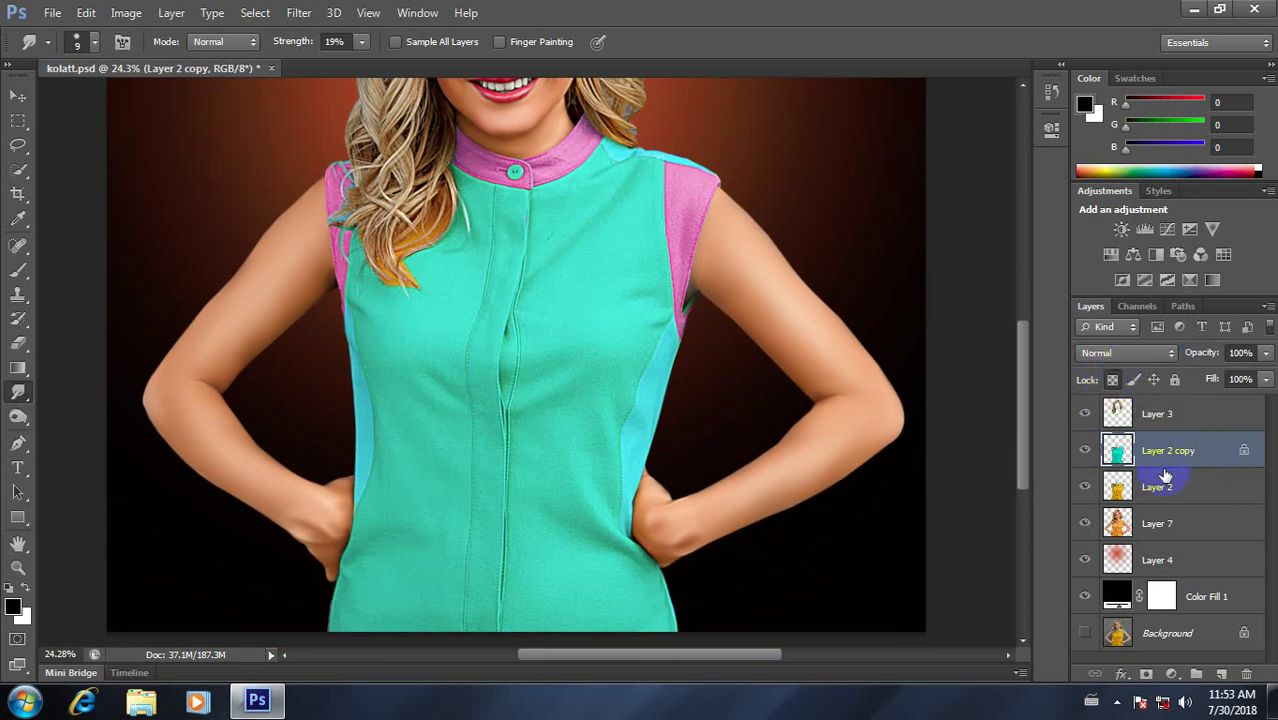
scroll(739, 422, "down", 3)
scroll(713, 422, "up", 2)
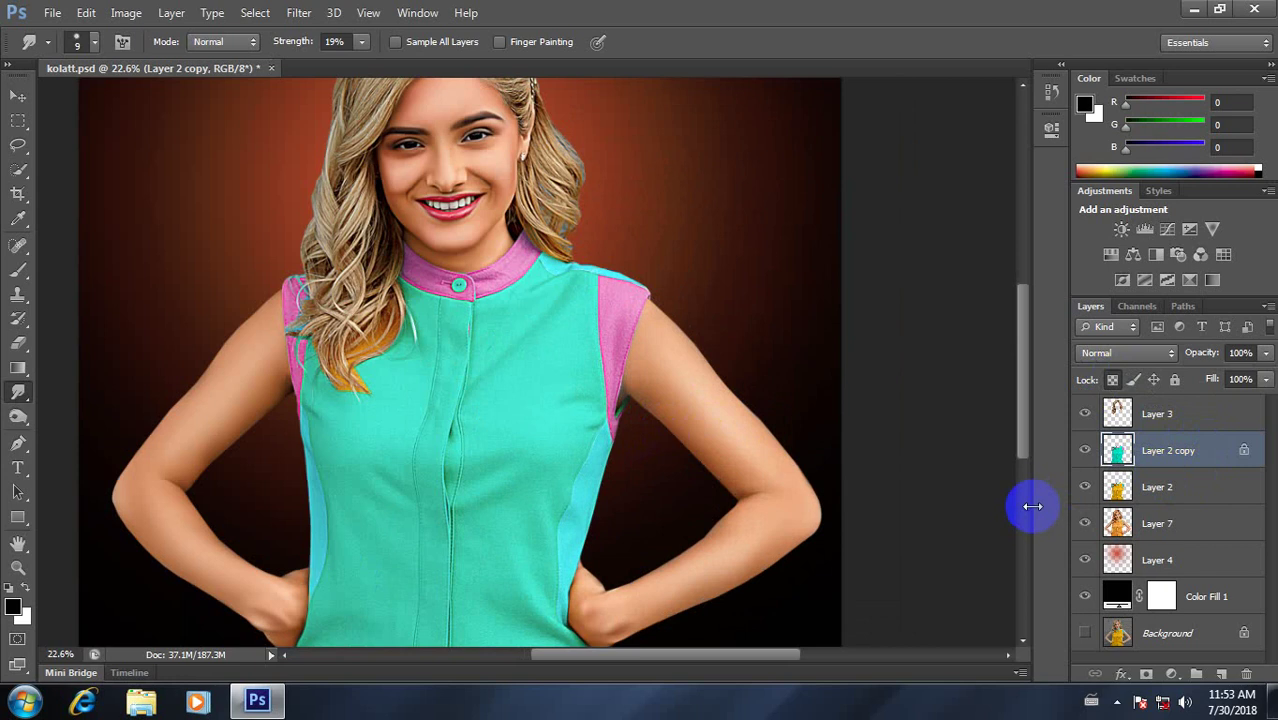
Step: Apply Levels of 32 / 0.96 / 255 to deepen the teal shirt's tones
key("ctrl+l")
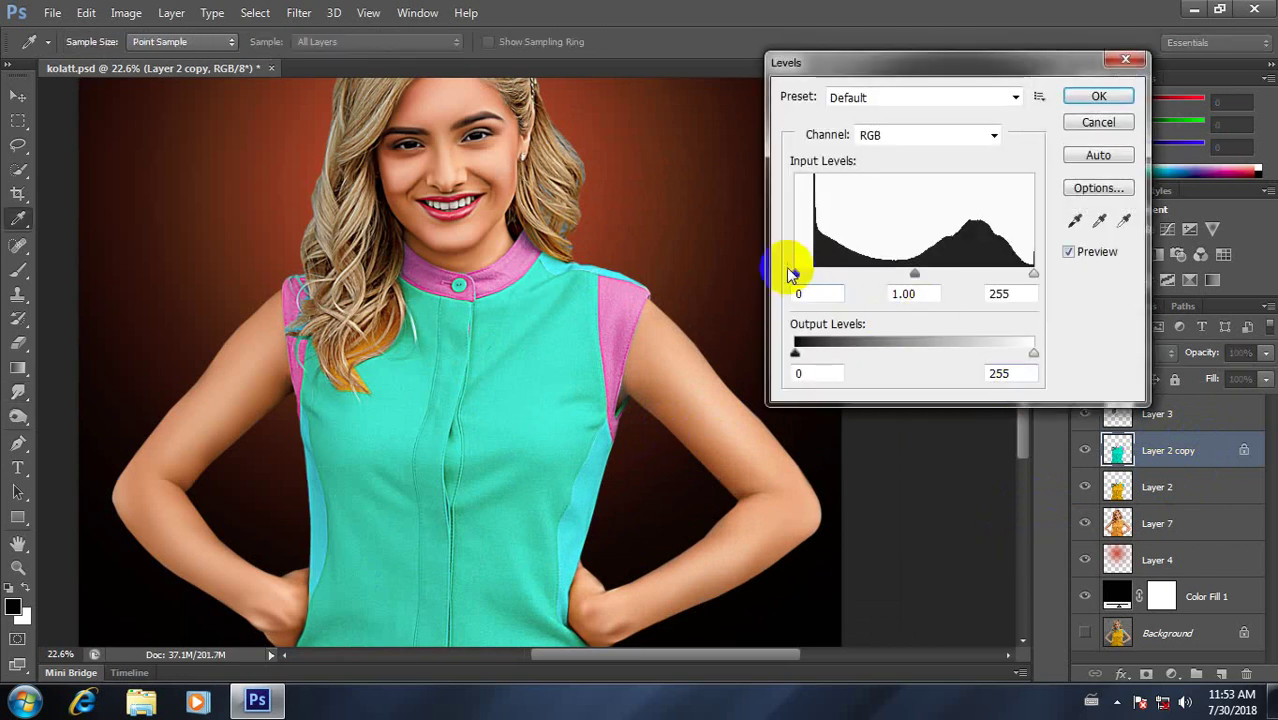
left_click_drag(798, 276, 825, 278)
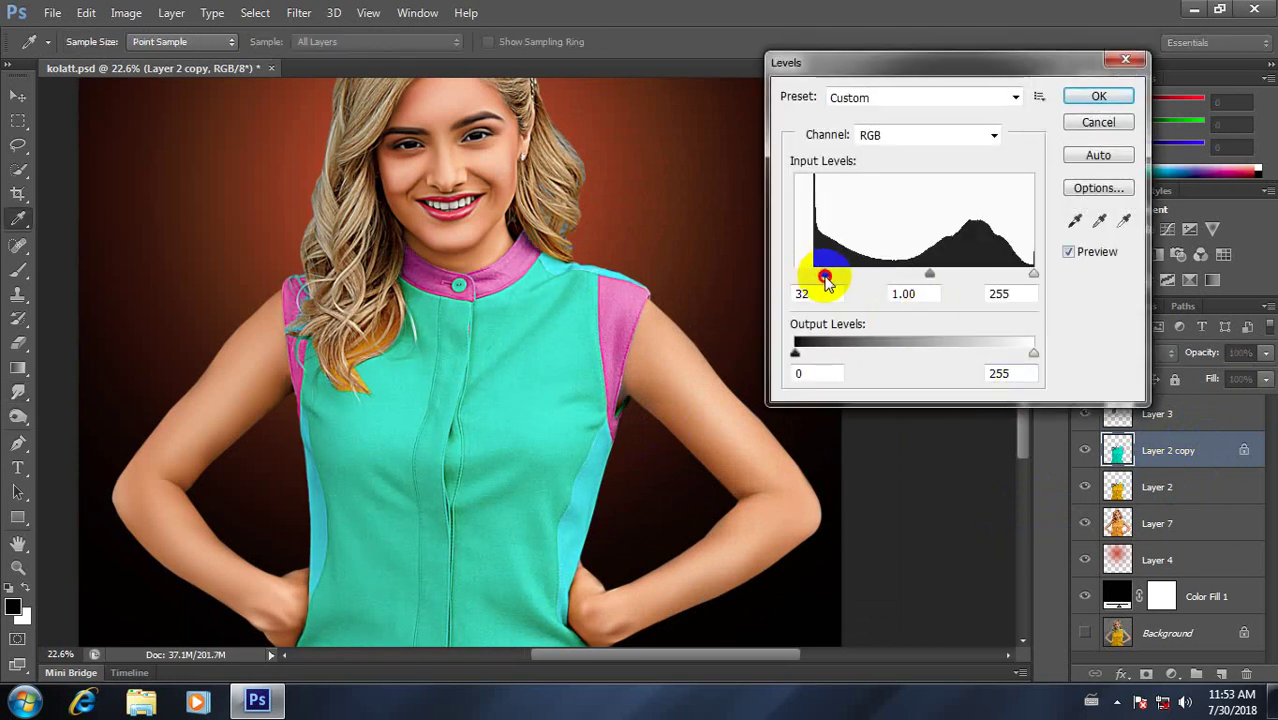
left_click_drag(929, 274, 932, 278)
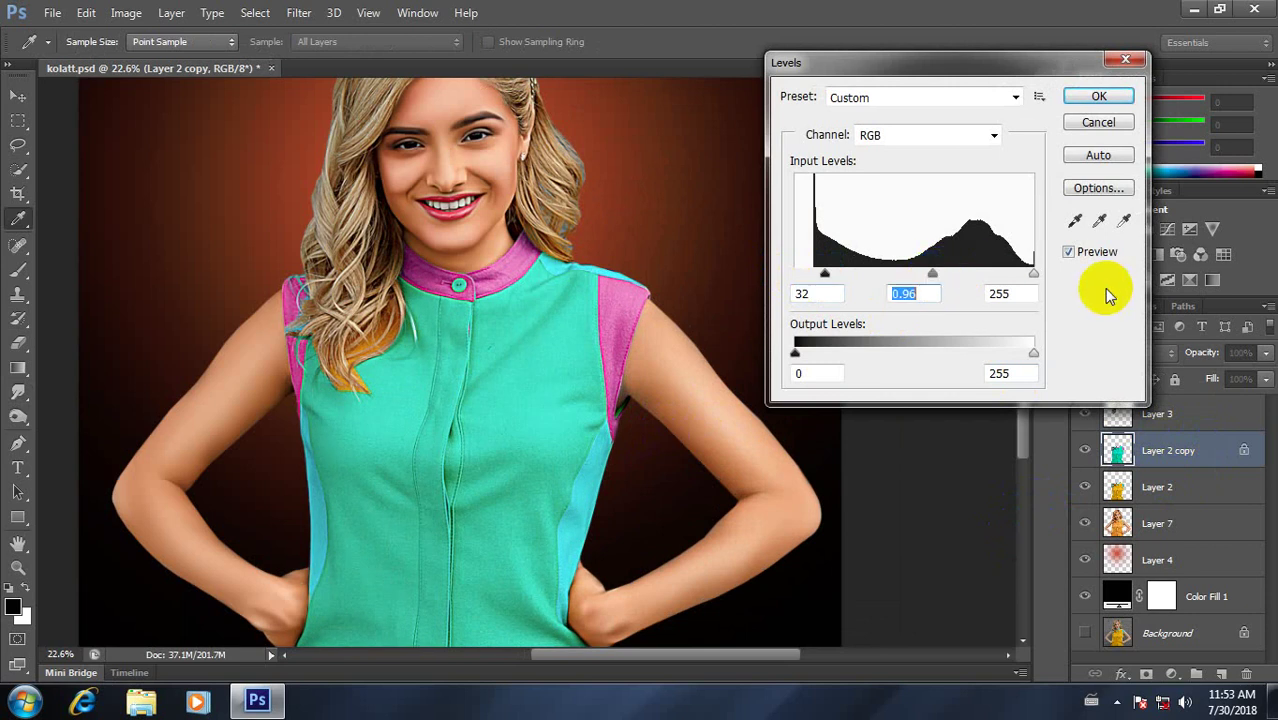
left_click(1099, 96)
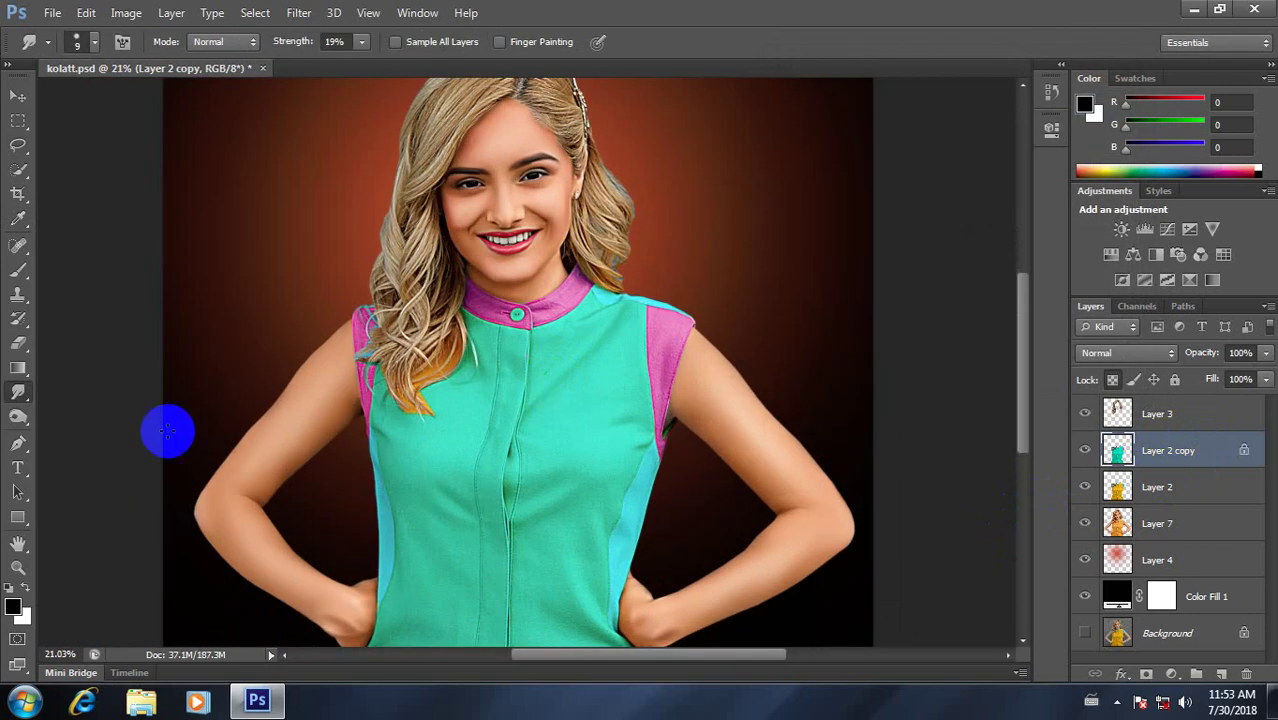
Step: Switch to the Smudge tool and bring up its brush tip picker
right_click(20, 404)
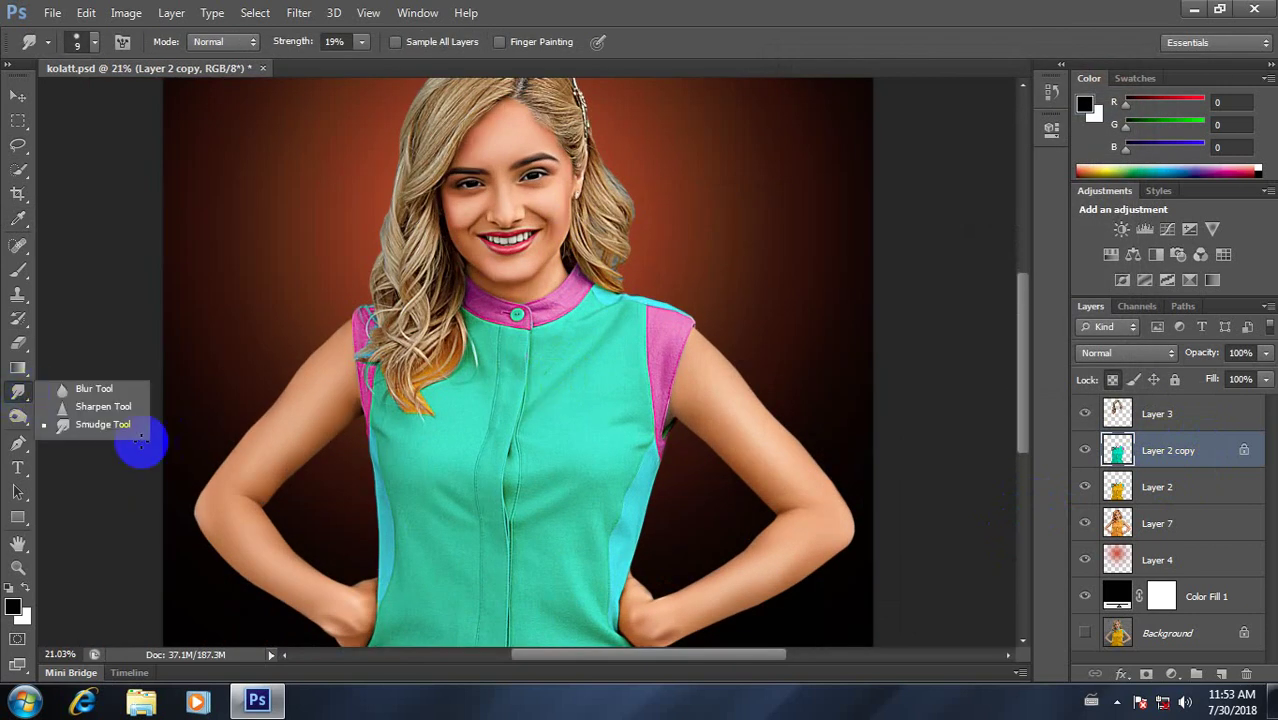
left_click(86, 423)
right_click(740, 250)
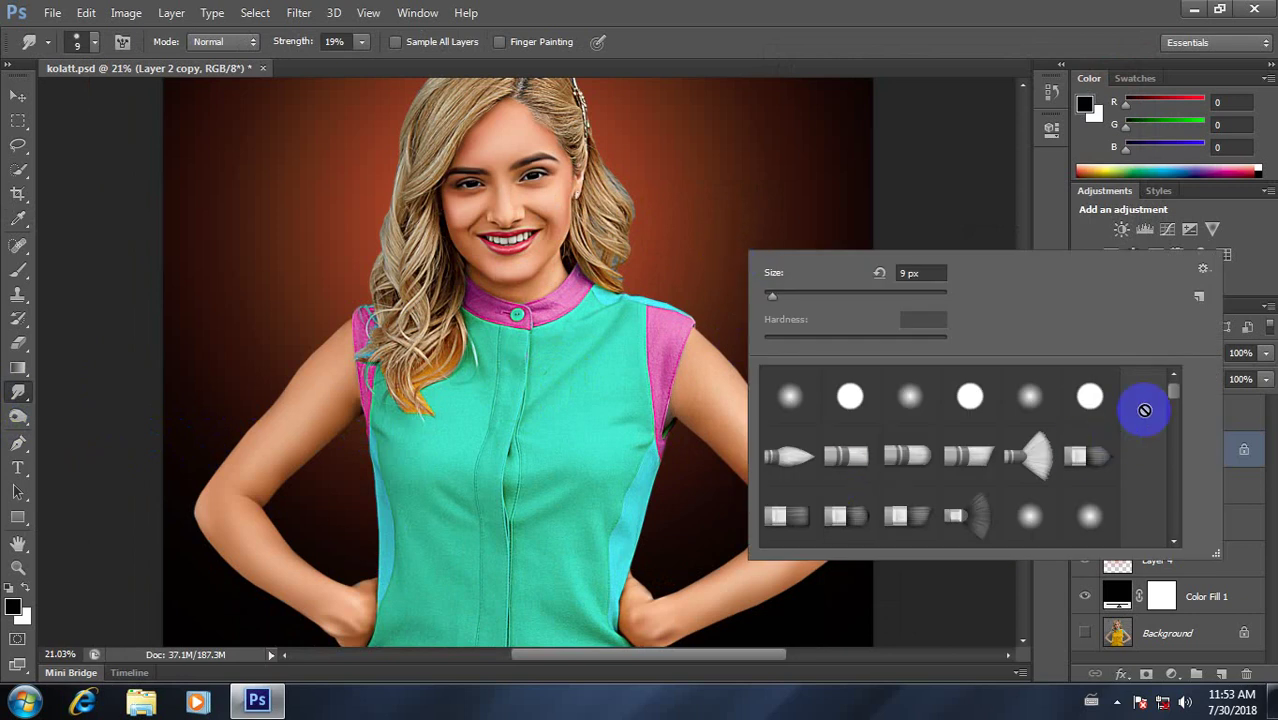
left_click(1174, 400)
left_click_drag(1174, 400, 1067, 452)
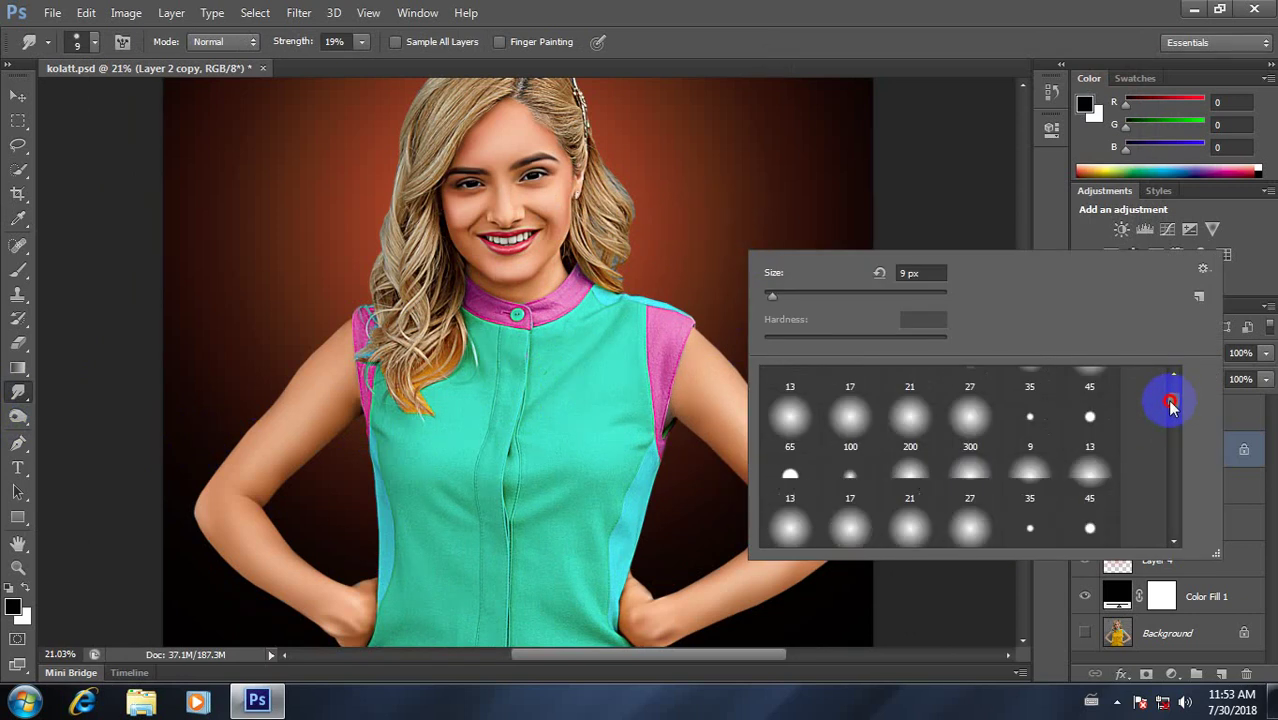
Step: Pick the soft 65 brush, enlarge it to 172 px, and set Strength to 33%
scroll(1067, 452, "down", 2)
scroll(999, 477, "down", 2)
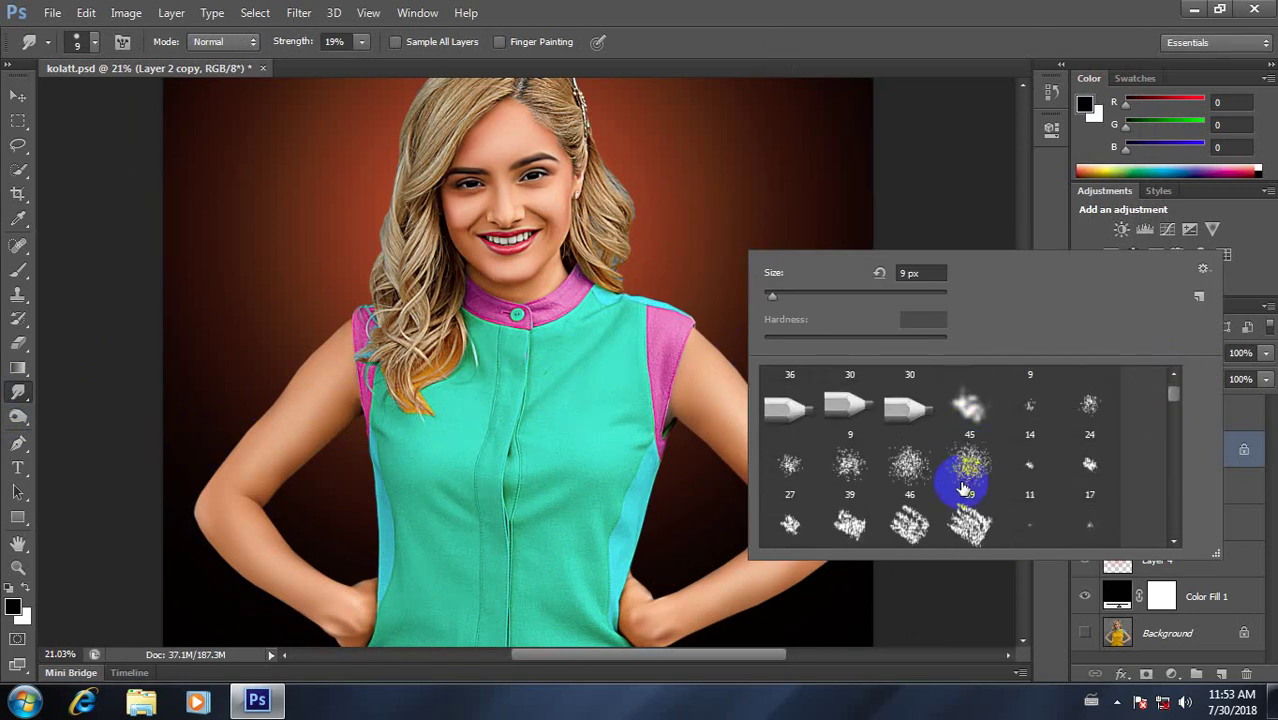
scroll(950, 480, "down", 2)
scroll(950, 490, "down", 2)
scroll(953, 492, "down", 2)
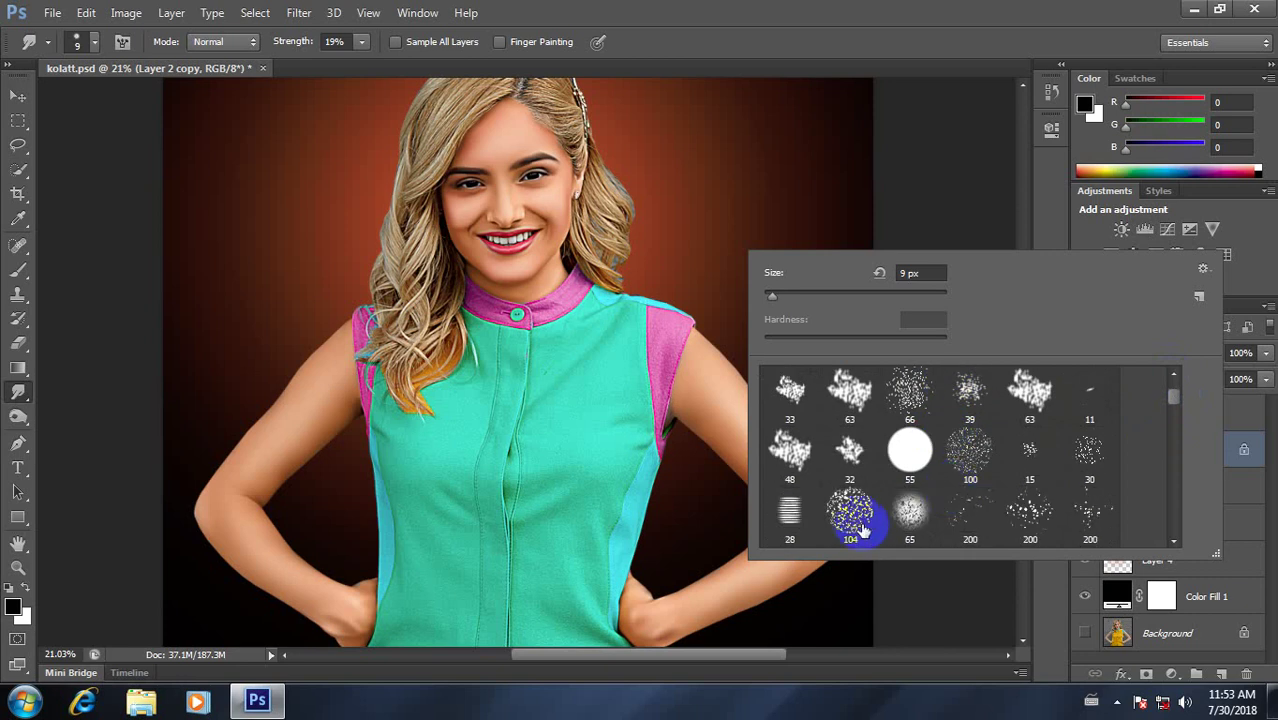
left_click(910, 497)
left_click_drag(826, 302, 843, 298)
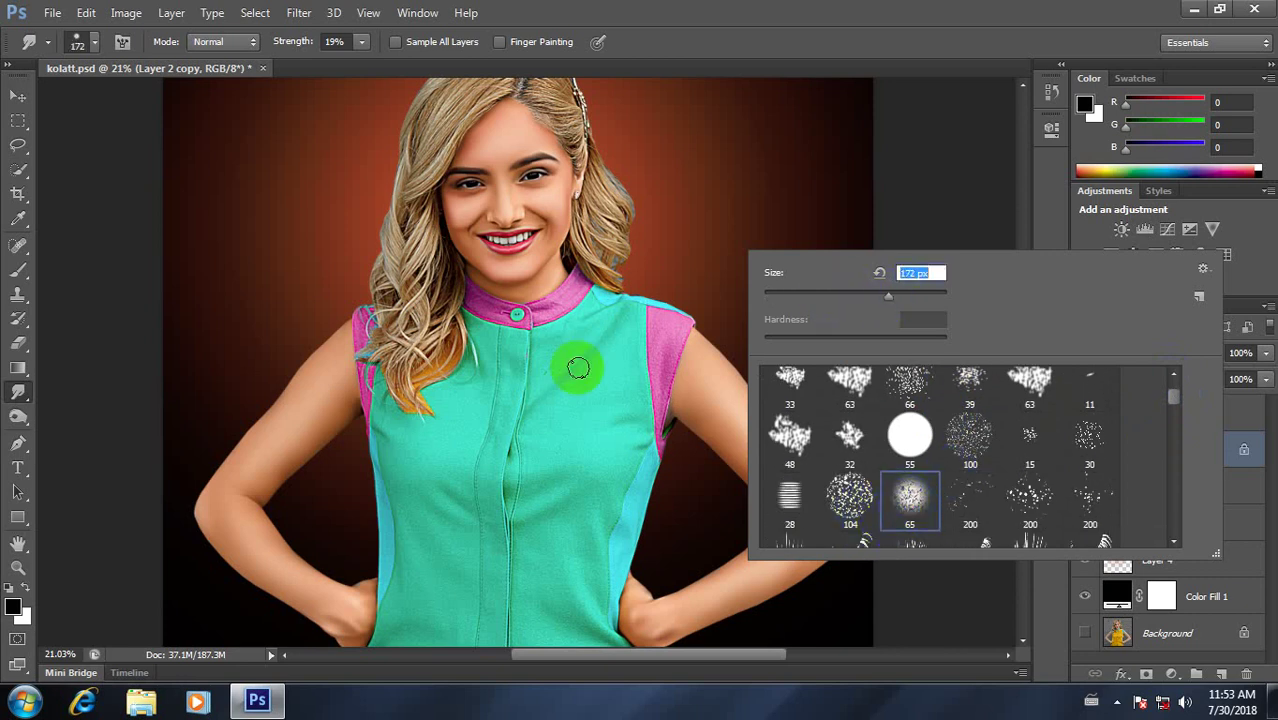
left_click(985, 197)
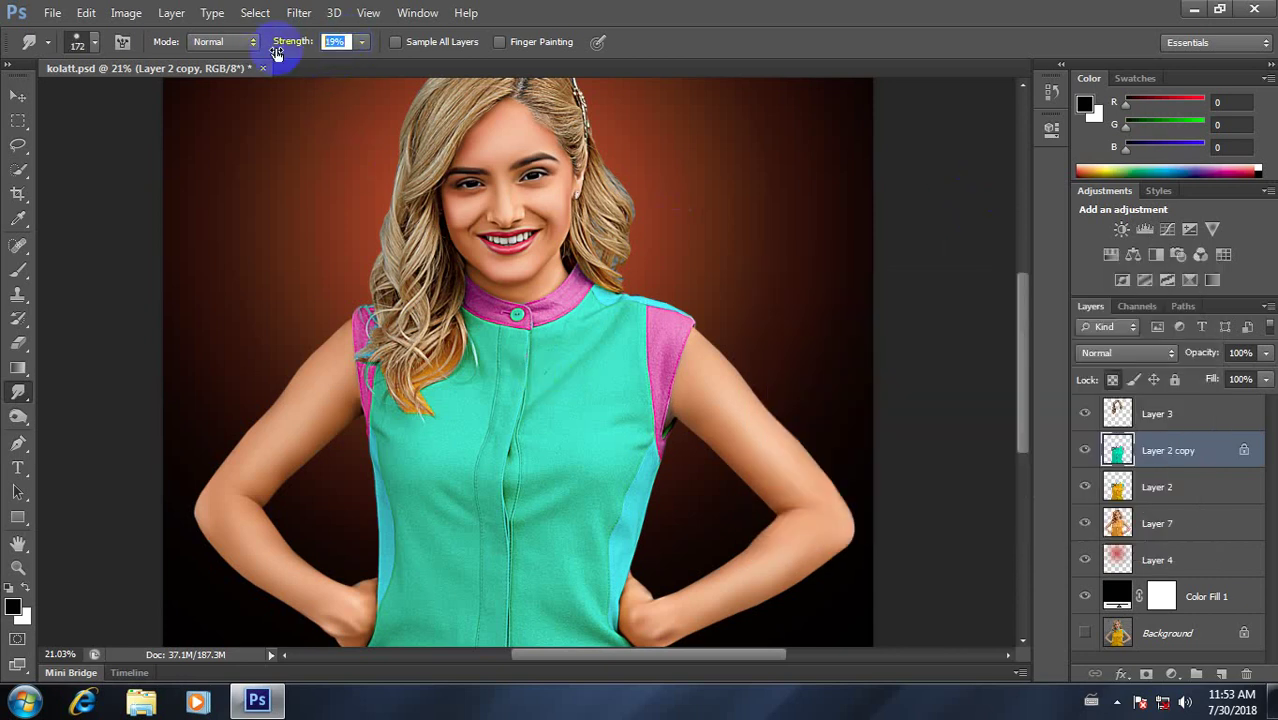
left_click_drag(287, 41, 343, 43)
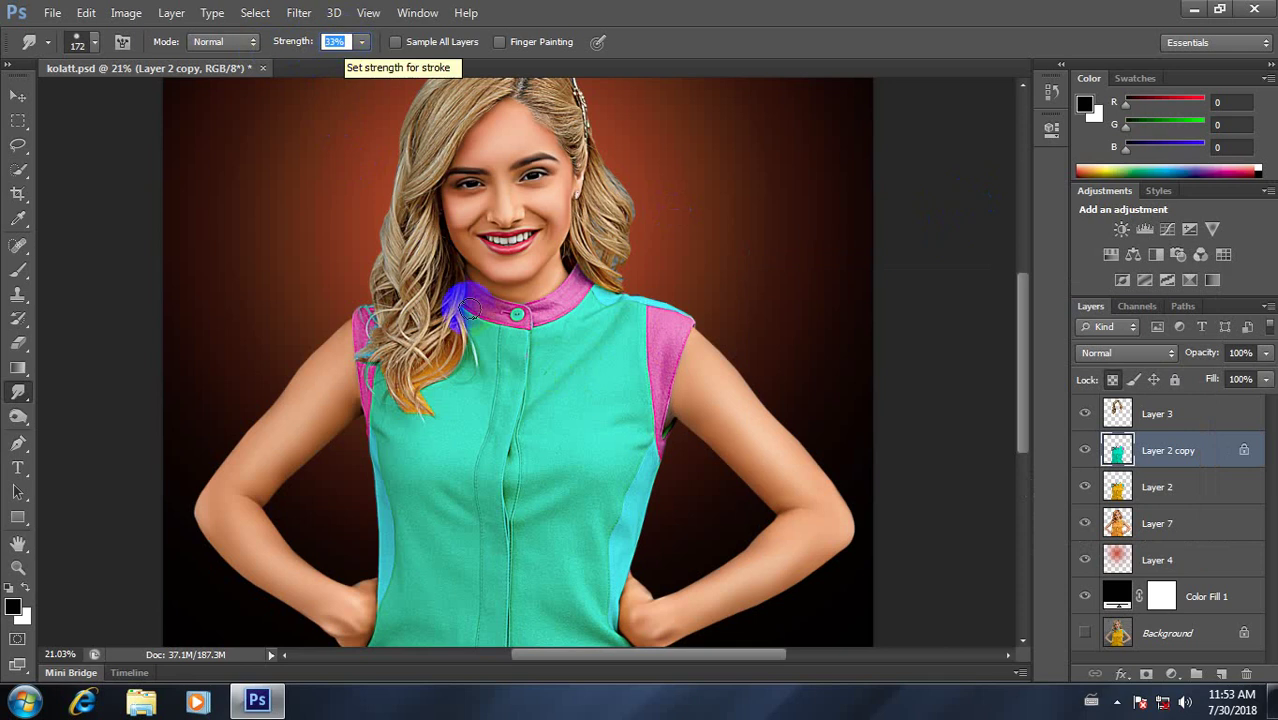
Step: Smudge the collar's right edge against the neck with a 150 px brush
scroll(577, 426, "up", 2)
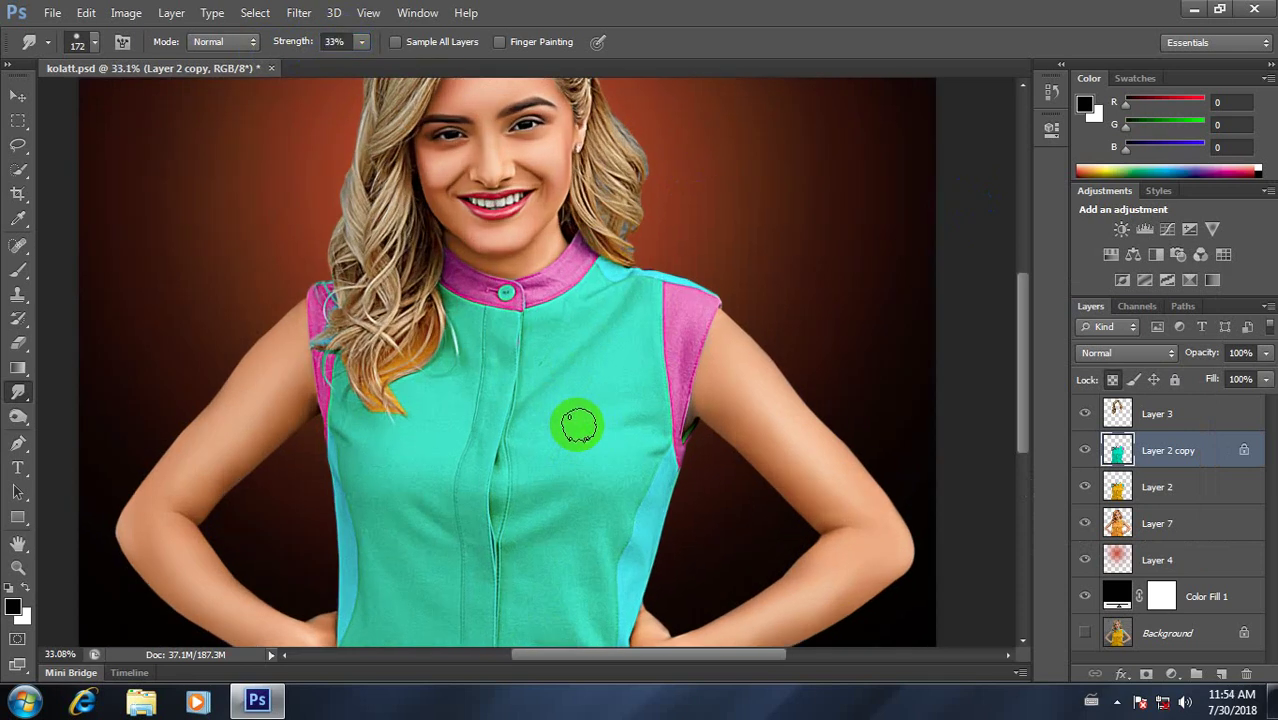
scroll(578, 424, "up", 2)
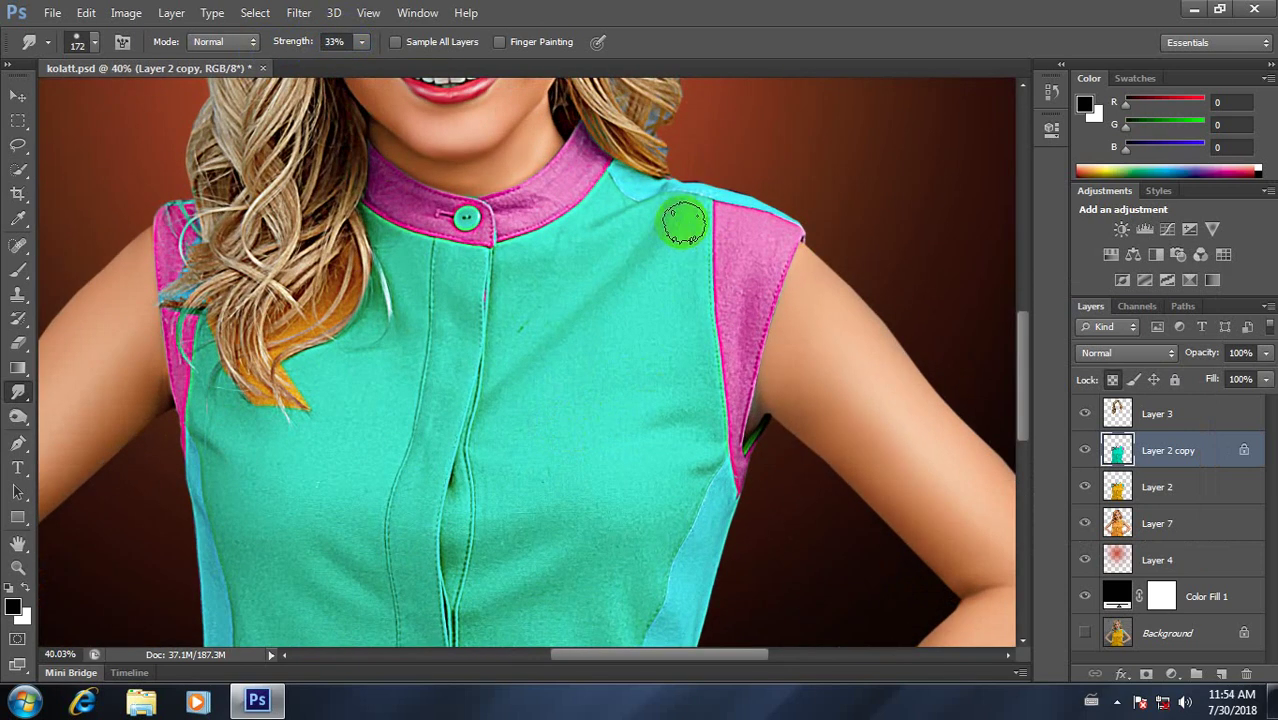
left_click_drag(568, 222, 557, 209)
key("bracketleft")
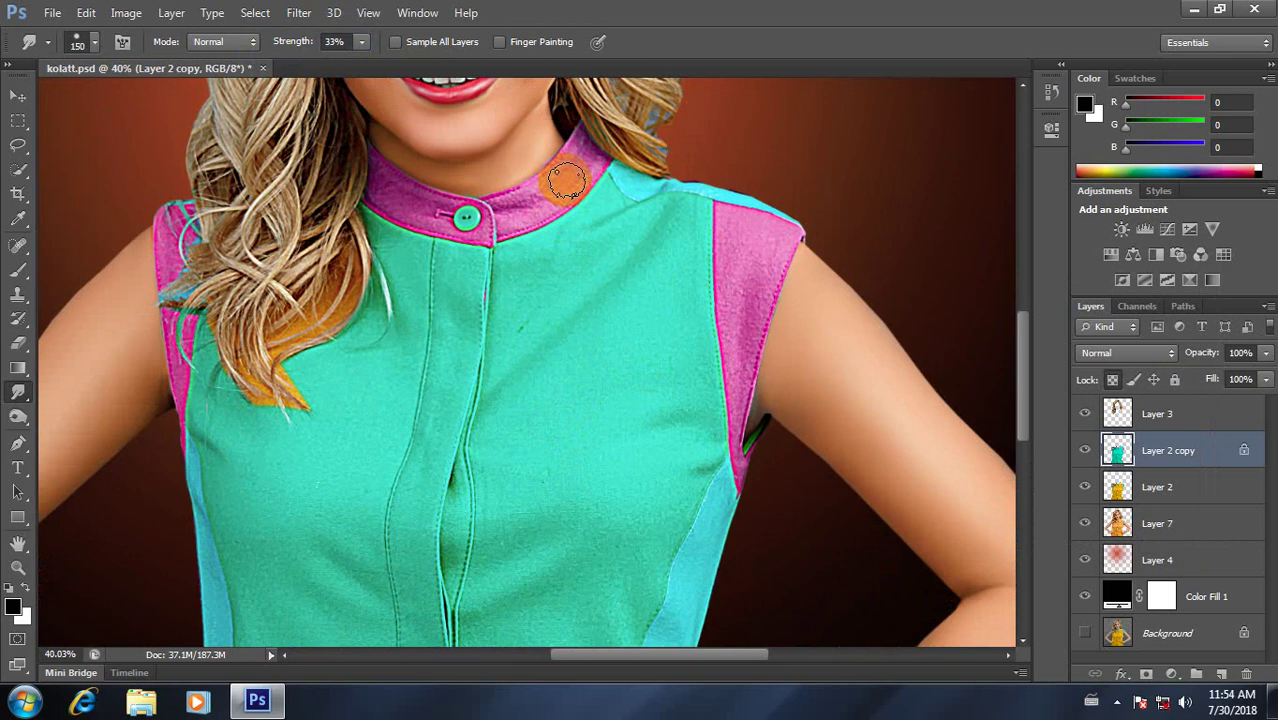
mouse_move(545, 172)
left_mouse_down()
mouse_move(563, 128)
mouse_move(543, 175)
mouse_move(551, 194)
mouse_move(577, 185)
left_mouse_up()
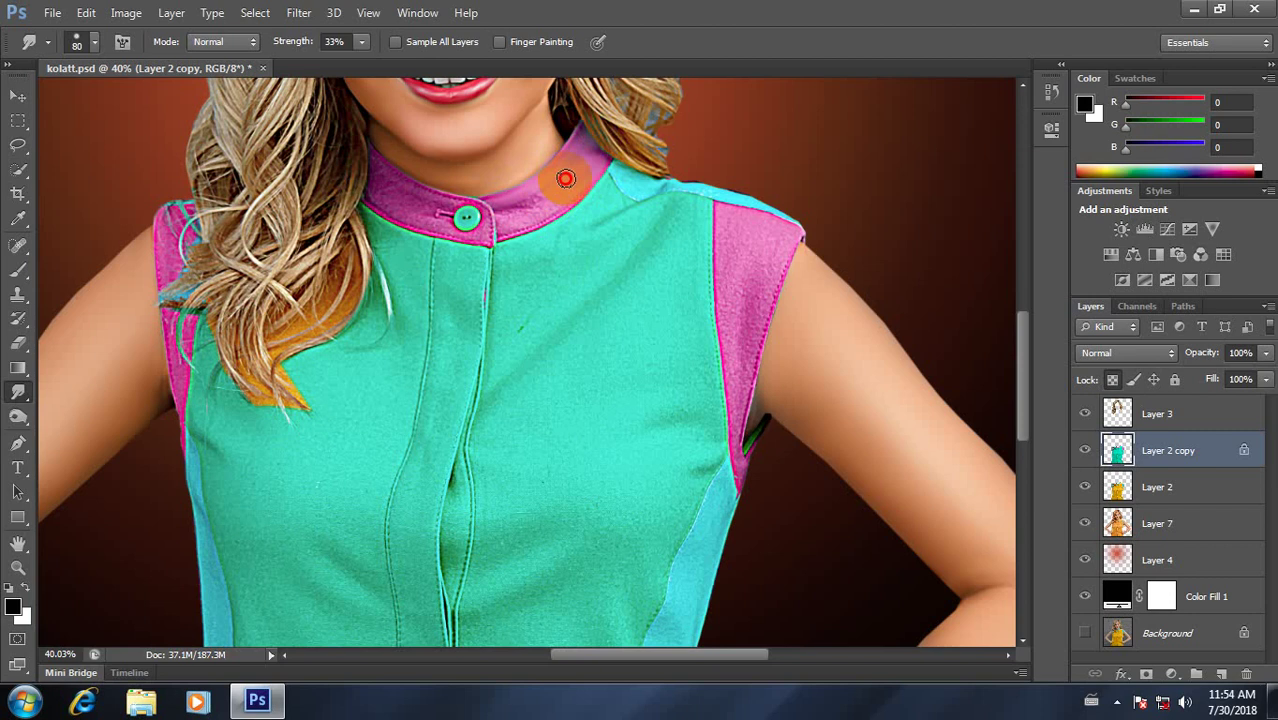
mouse_move(515, 200)
left_mouse_down()
mouse_move(555, 198)
mouse_move(525, 222)
mouse_move(608, 165)
mouse_move(562, 185)
mouse_move(599, 137)
mouse_move(532, 207)
left_mouse_up()
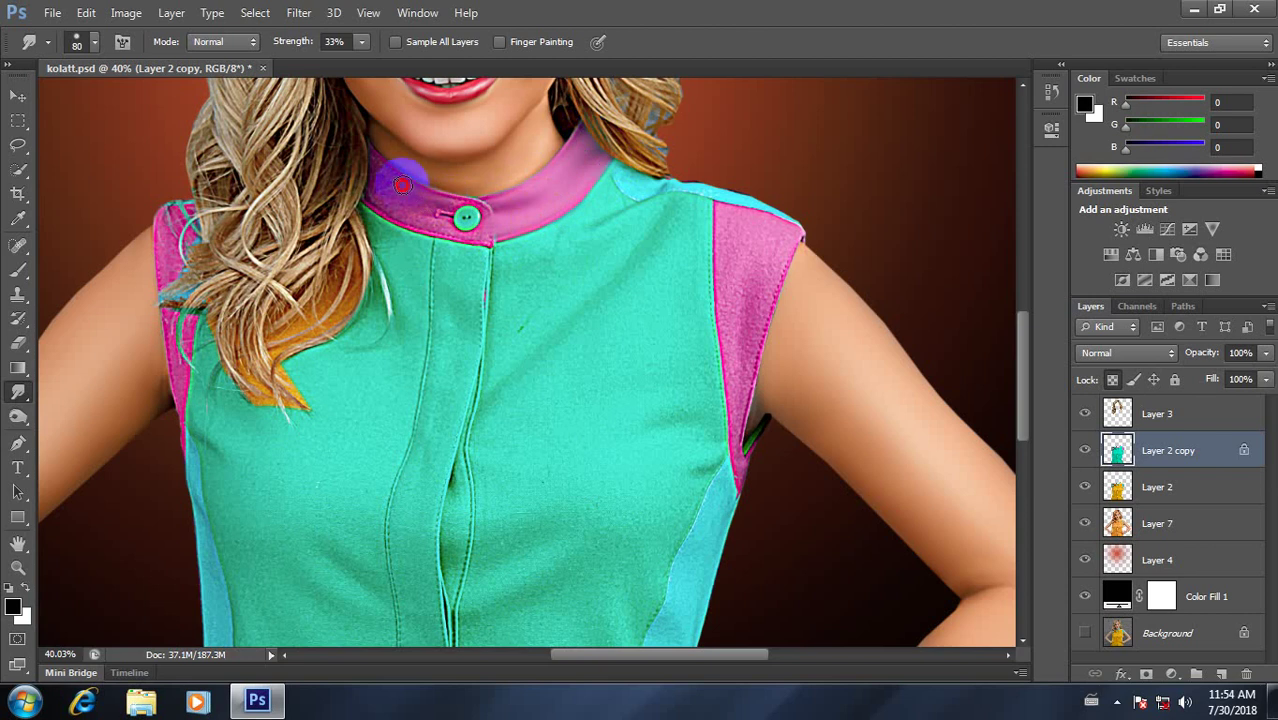
Step: Blend the left collar edge near the neck and smear it toward the button
left_click_drag(365, 162, 402, 190)
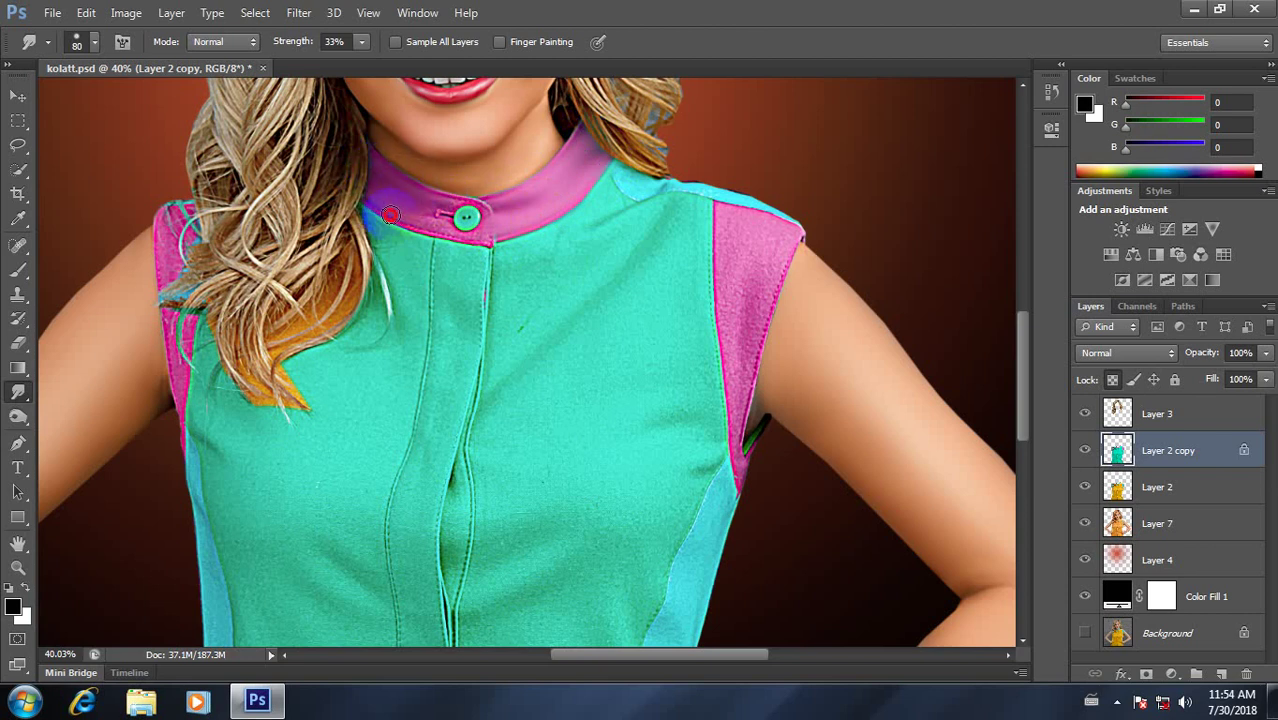
left_click_drag(406, 204, 443, 194)
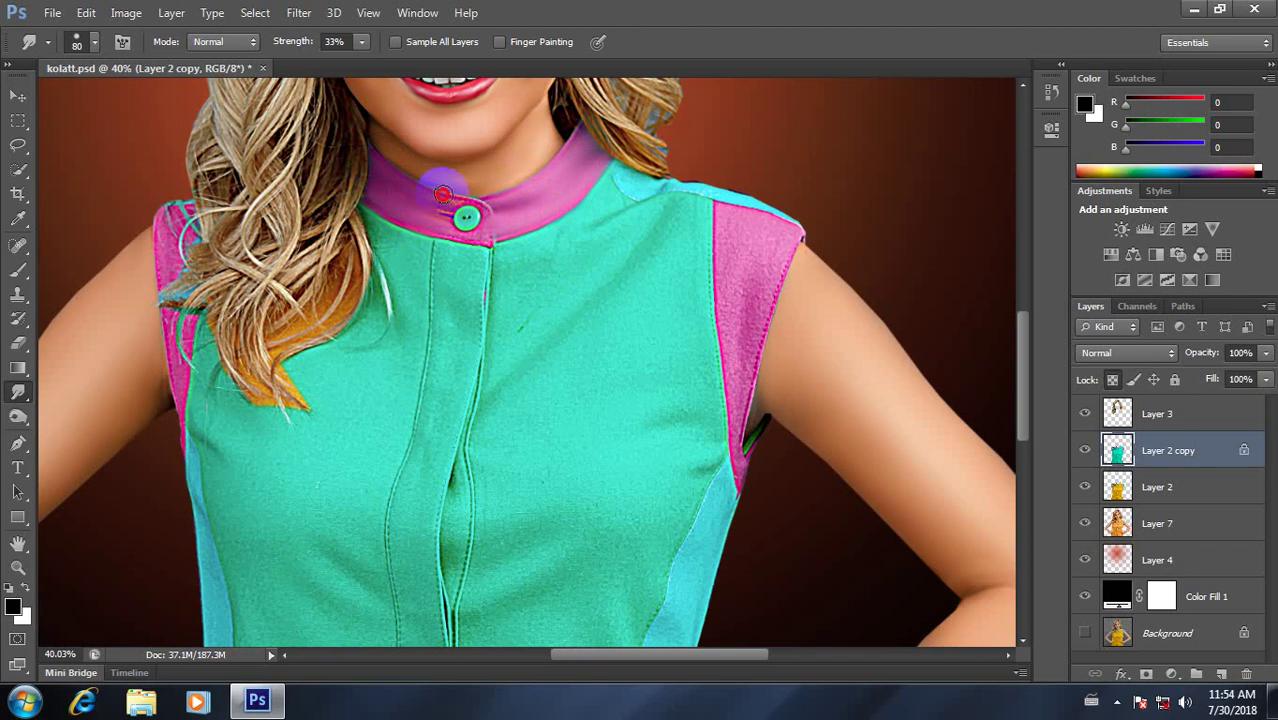
key("bracketleft")
scroll(463, 199, "up", 1)
scroll(463, 199, "up", 1)
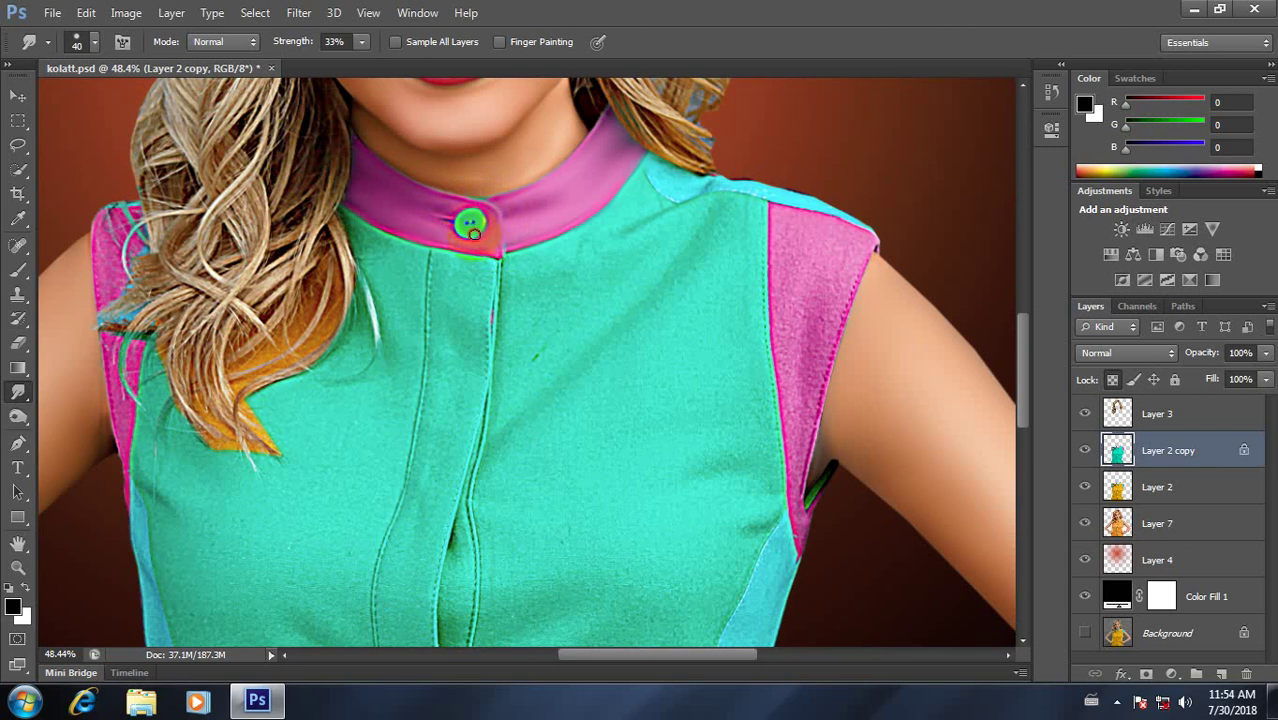
scroll(485, 223, "down", 2)
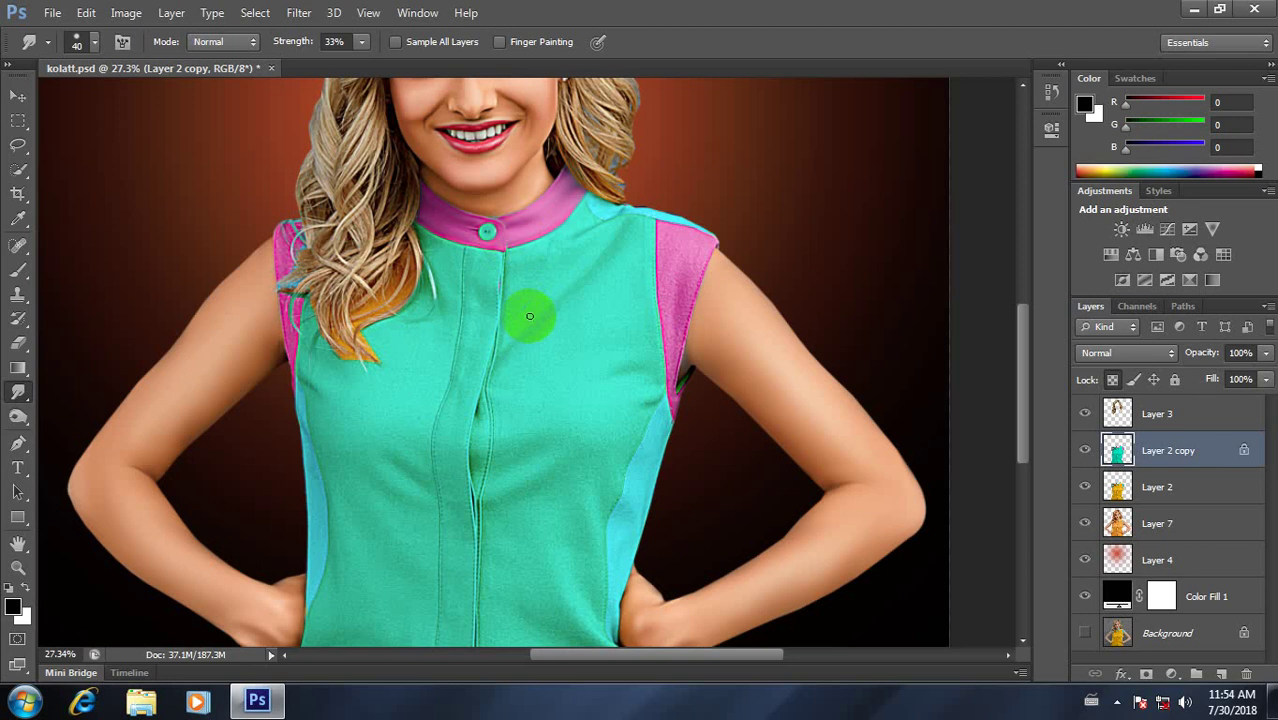
scroll(528, 308, "up", 2)
Step: Blend the collar edge into the shoulder and smooth the shirt's right side, brush 70 then 125
key("bracketright")
key("bracketright")
key("bracketright")
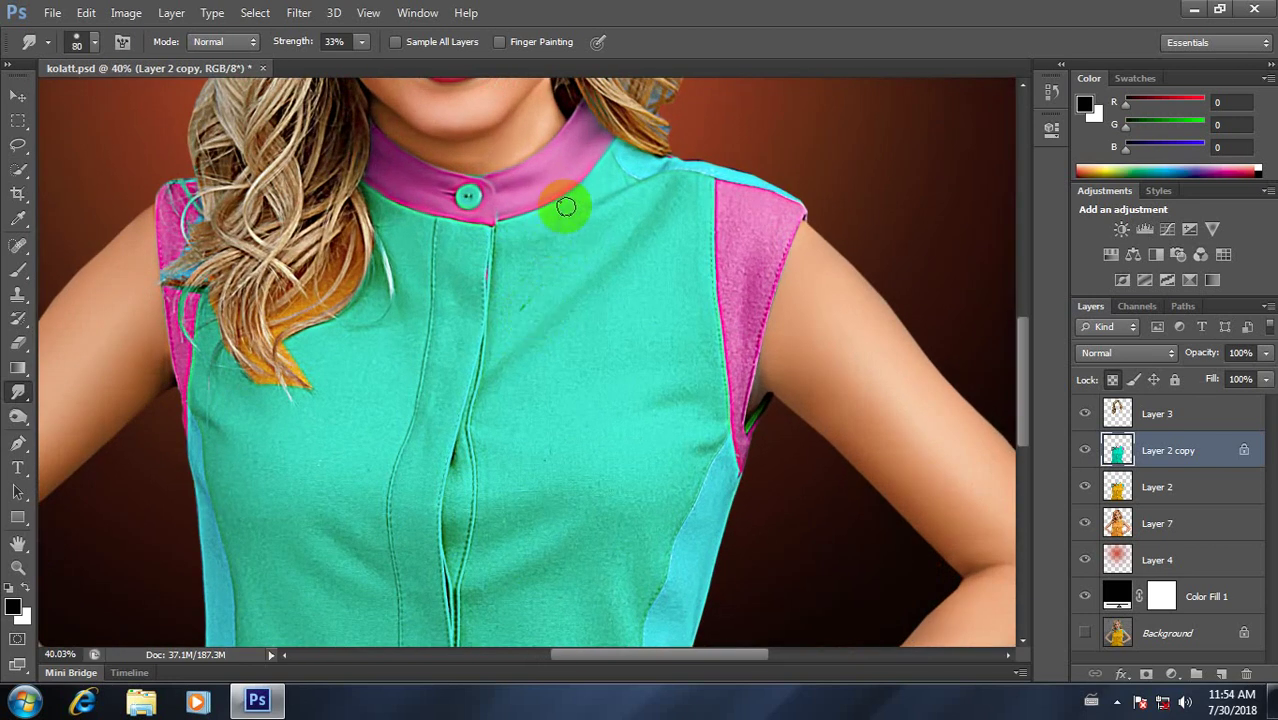
mouse_move(580, 197)
left_mouse_down()
mouse_move(531, 214)
mouse_move(594, 188)
mouse_move(621, 150)
mouse_move(613, 171)
mouse_move(633, 177)
mouse_move(585, 208)
mouse_move(638, 192)
mouse_move(551, 238)
mouse_move(492, 312)
mouse_move(508, 309)
mouse_move(509, 333)
mouse_move(522, 277)
mouse_move(579, 262)
mouse_move(633, 210)
mouse_move(599, 257)
mouse_move(559, 229)
mouse_move(559, 266)
mouse_move(674, 183)
mouse_move(562, 331)
mouse_move(499, 374)
mouse_move(479, 422)
mouse_move(565, 343)
mouse_move(485, 383)
mouse_move(585, 294)
mouse_move(645, 274)
mouse_move(691, 199)
mouse_move(688, 285)
mouse_move(692, 251)
mouse_move(707, 385)
mouse_move(639, 405)
mouse_move(673, 377)
mouse_move(592, 393)
mouse_move(650, 322)
mouse_move(605, 337)
mouse_move(625, 308)
mouse_move(494, 448)
mouse_move(488, 494)
mouse_move(571, 422)
mouse_move(578, 433)
mouse_move(494, 531)
mouse_move(483, 476)
mouse_move(548, 516)
mouse_move(639, 439)
mouse_move(550, 485)
mouse_move(602, 454)
mouse_move(633, 456)
left_mouse_up()
key("bracketright")
scroll(633, 456, "up", 1)
key("bracketleft")
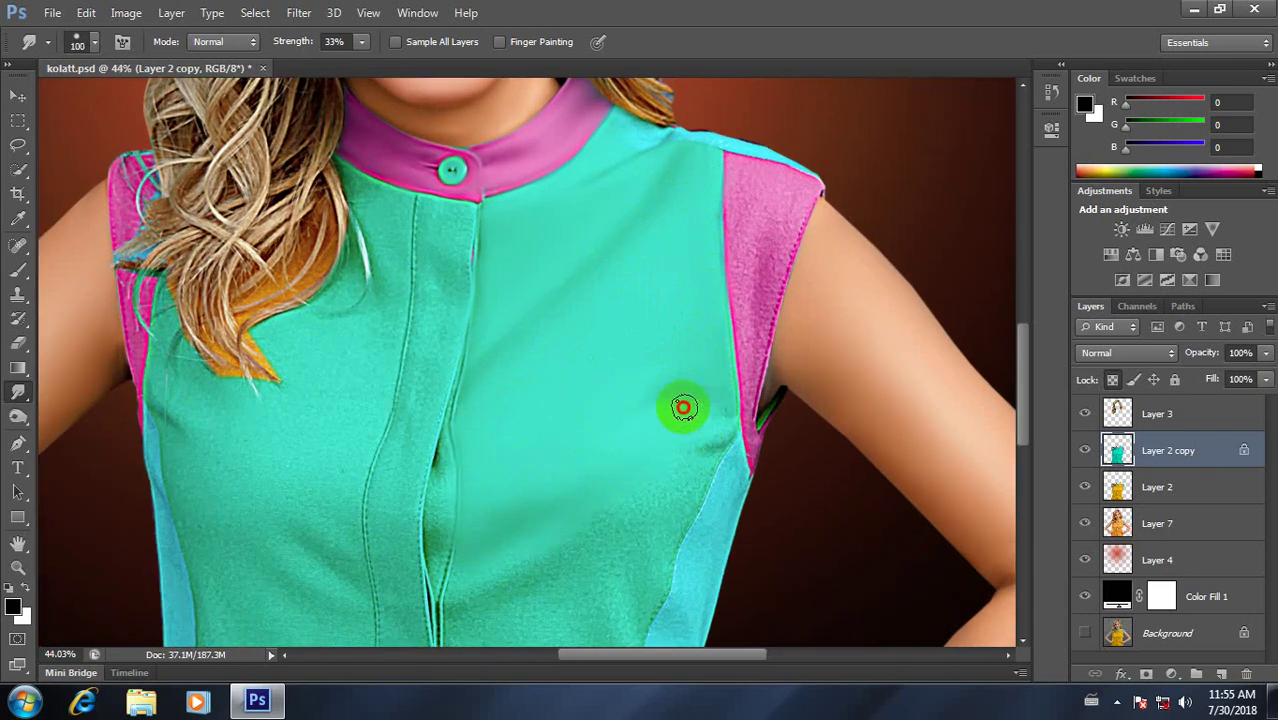
mouse_move(683, 407)
left_mouse_down()
mouse_move(709, 418)
mouse_move(662, 408)
mouse_move(713, 434)
mouse_move(642, 471)
left_mouse_up()
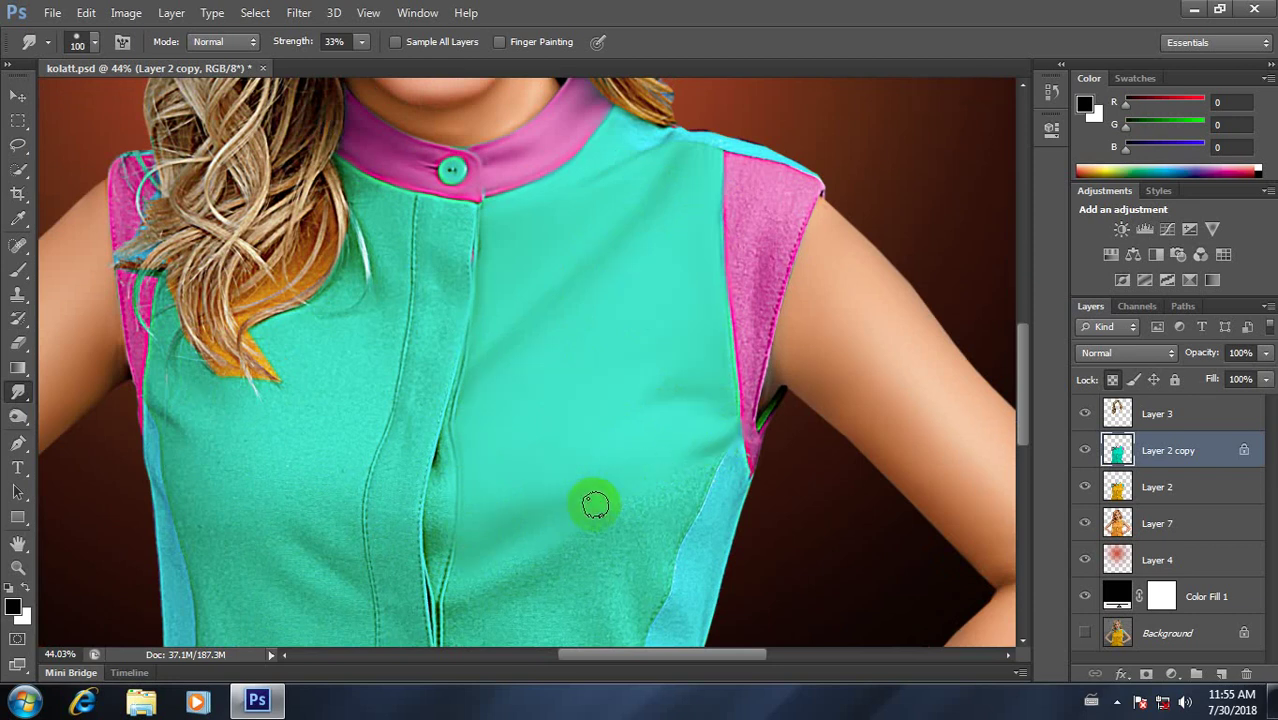
Step: Smooth the wrinkles across the upper and lower shirt front and the right side panel
scroll(596, 505, "down", 3)
scroll(593, 428, "down", 1)
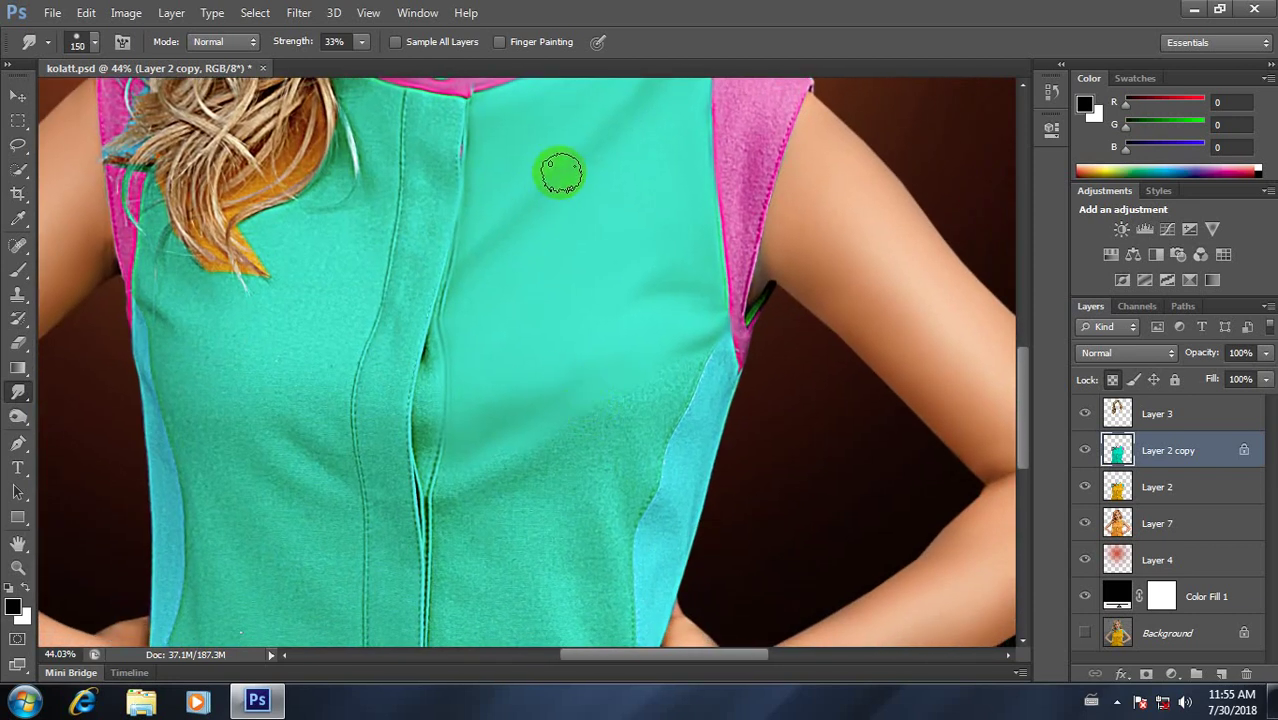
left_click(459, 260)
mouse_move(459, 260)
left_mouse_down()
mouse_move(610, 114)
mouse_move(610, 337)
mouse_move(516, 439)
mouse_move(662, 377)
mouse_move(488, 438)
left_mouse_up()
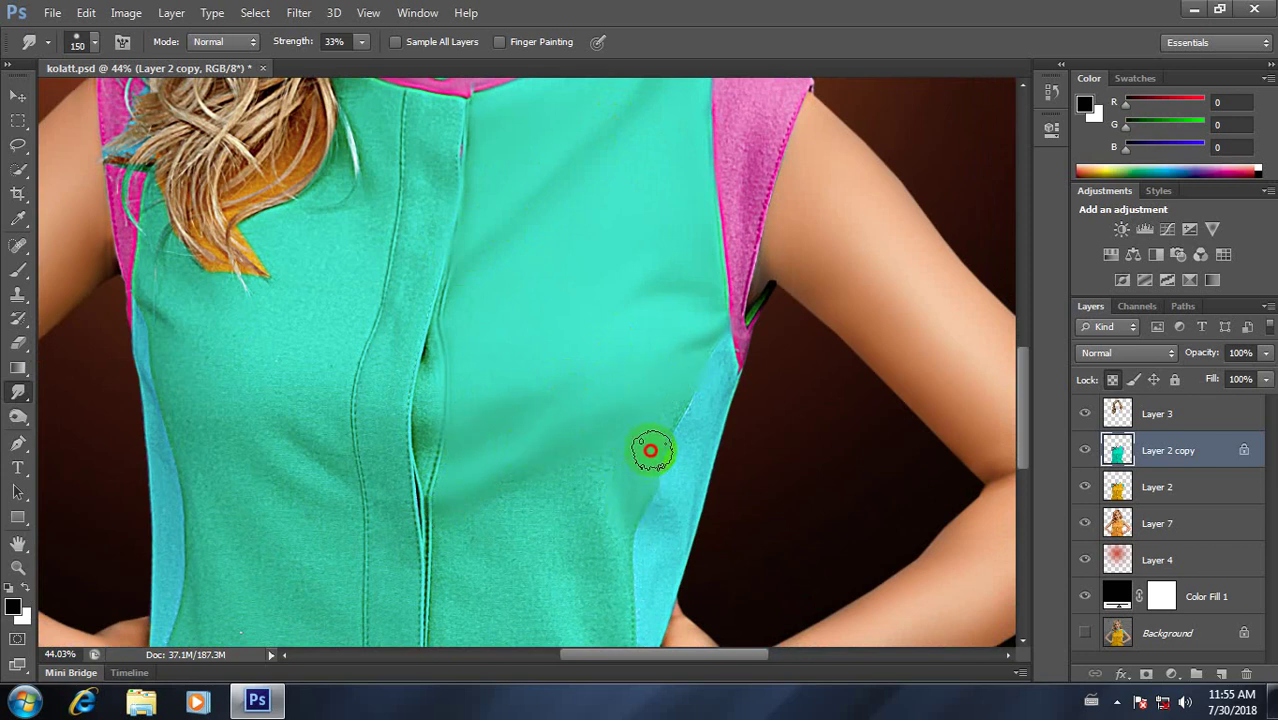
mouse_move(651, 451)
left_mouse_down()
mouse_move(679, 397)
mouse_move(602, 448)
mouse_move(608, 565)
mouse_move(607, 514)
mouse_move(518, 534)
left_mouse_up()
left_click_drag(518, 534, 520, 485)
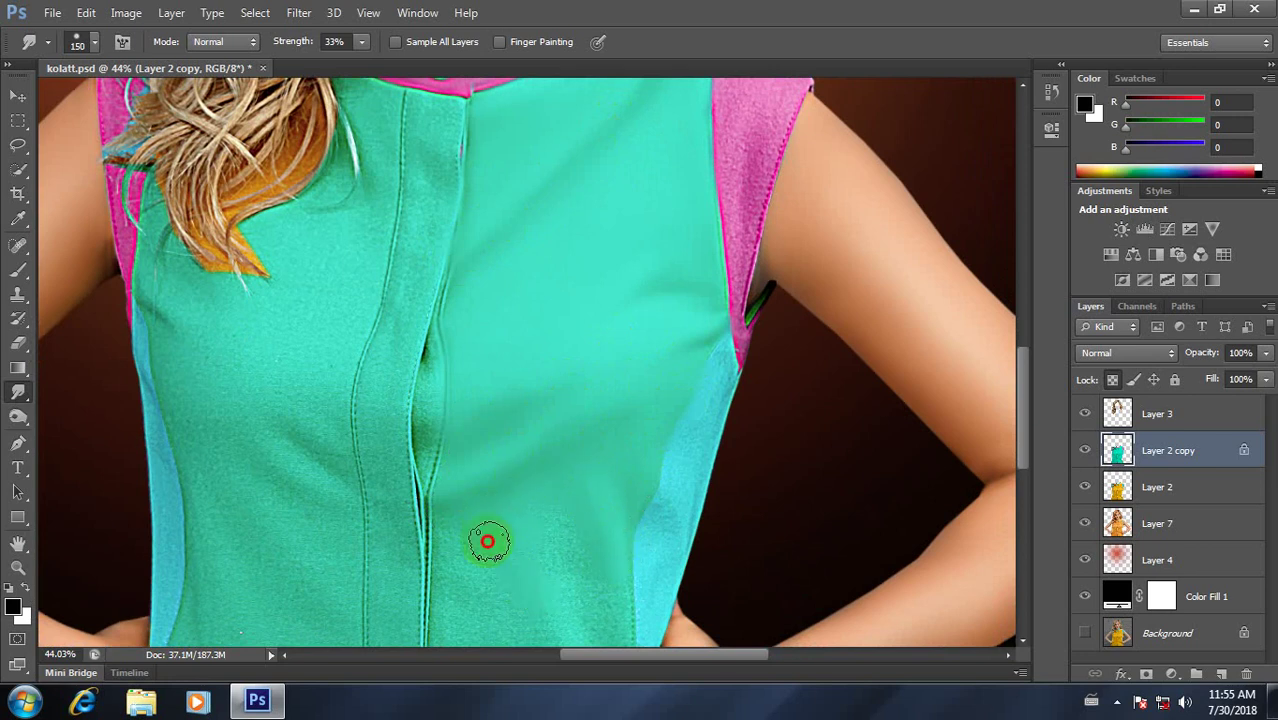
mouse_move(487, 541)
left_mouse_down()
mouse_move(555, 566)
mouse_move(557, 550)
mouse_move(600, 635)
mouse_move(465, 522)
mouse_move(449, 561)
left_mouse_up()
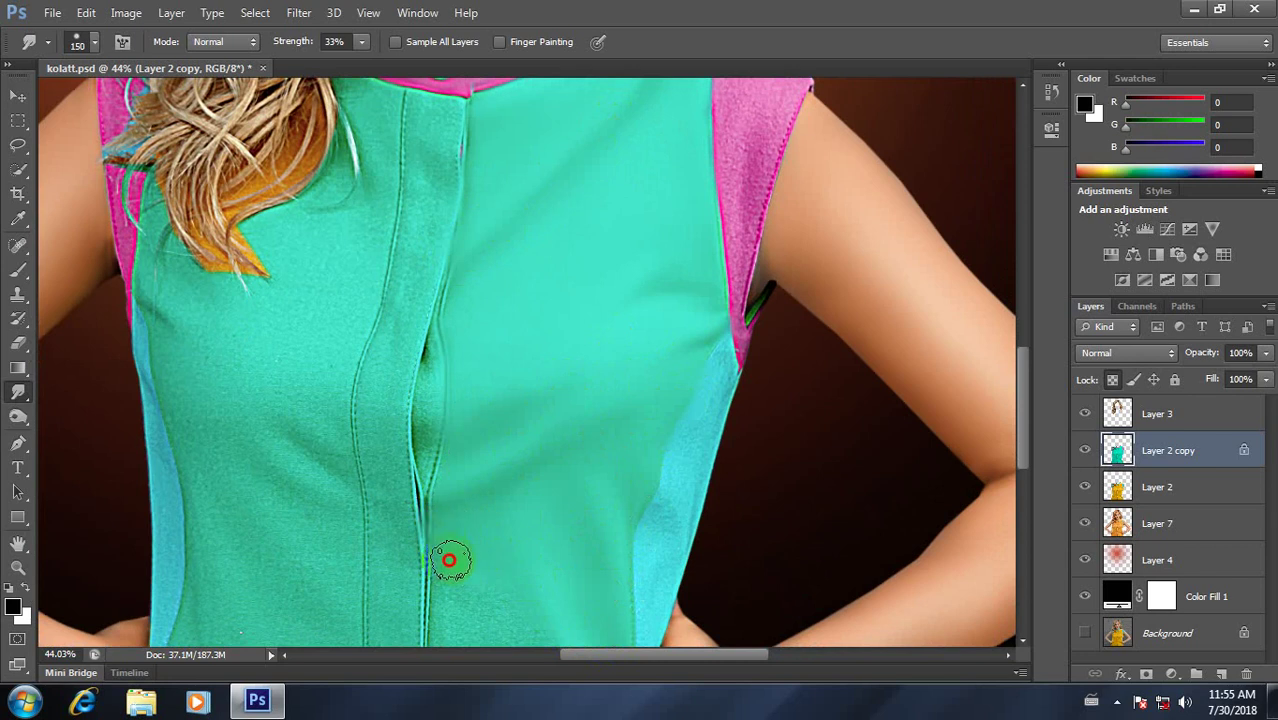
Step: Blend the shirt edge near the hand, the lower waist, and the blue side edge into the green
scroll(505, 480, "down", 2)
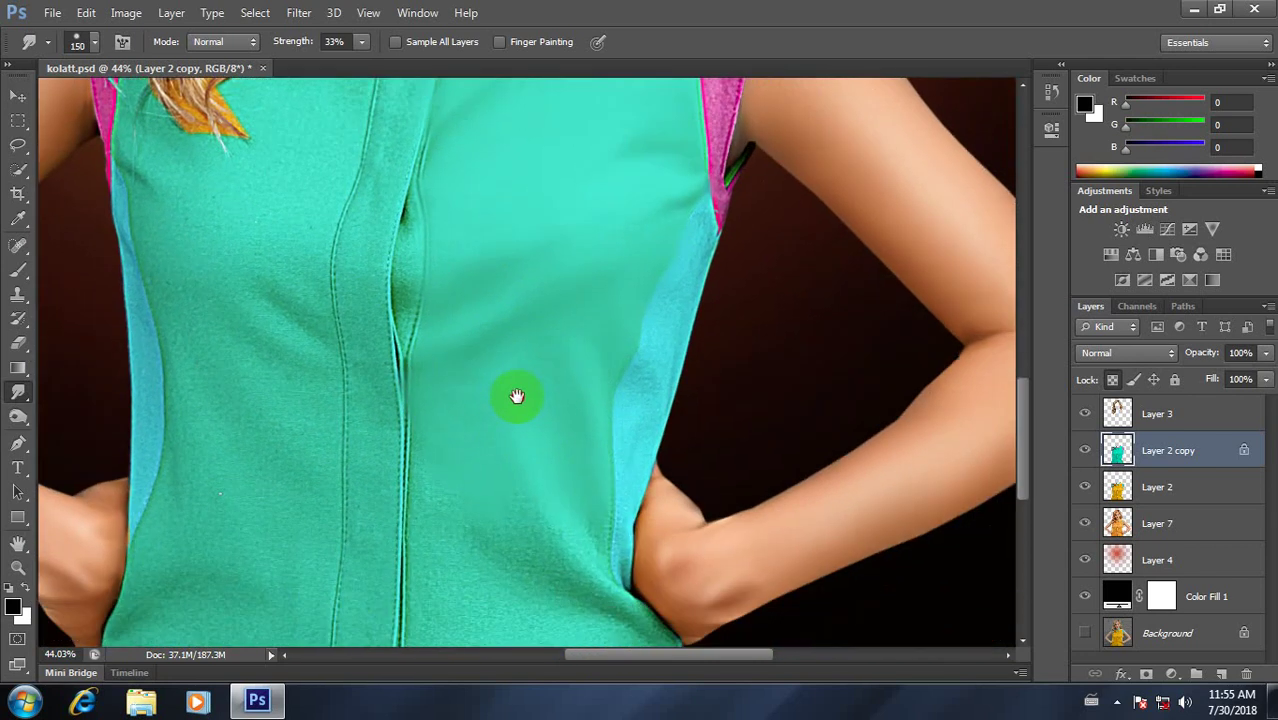
scroll(513, 393, "down", 2)
scroll(496, 347, "down", 1)
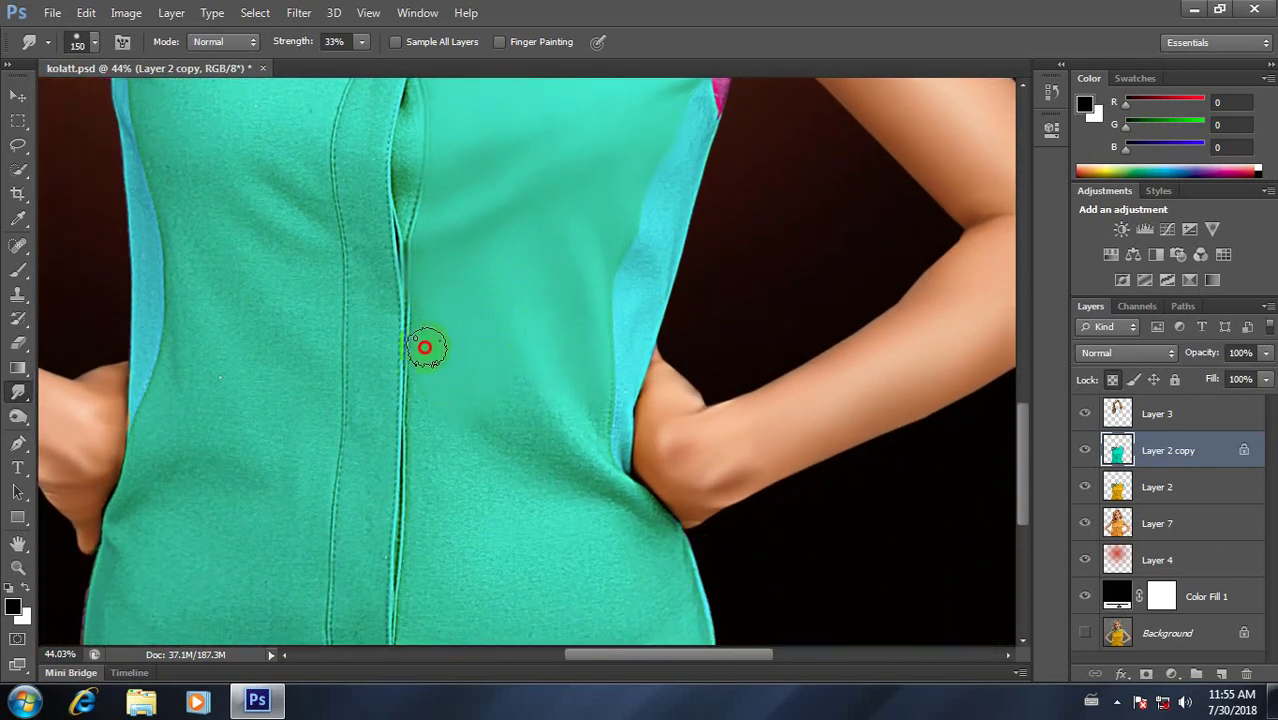
left_click_drag(499, 356, 621, 501)
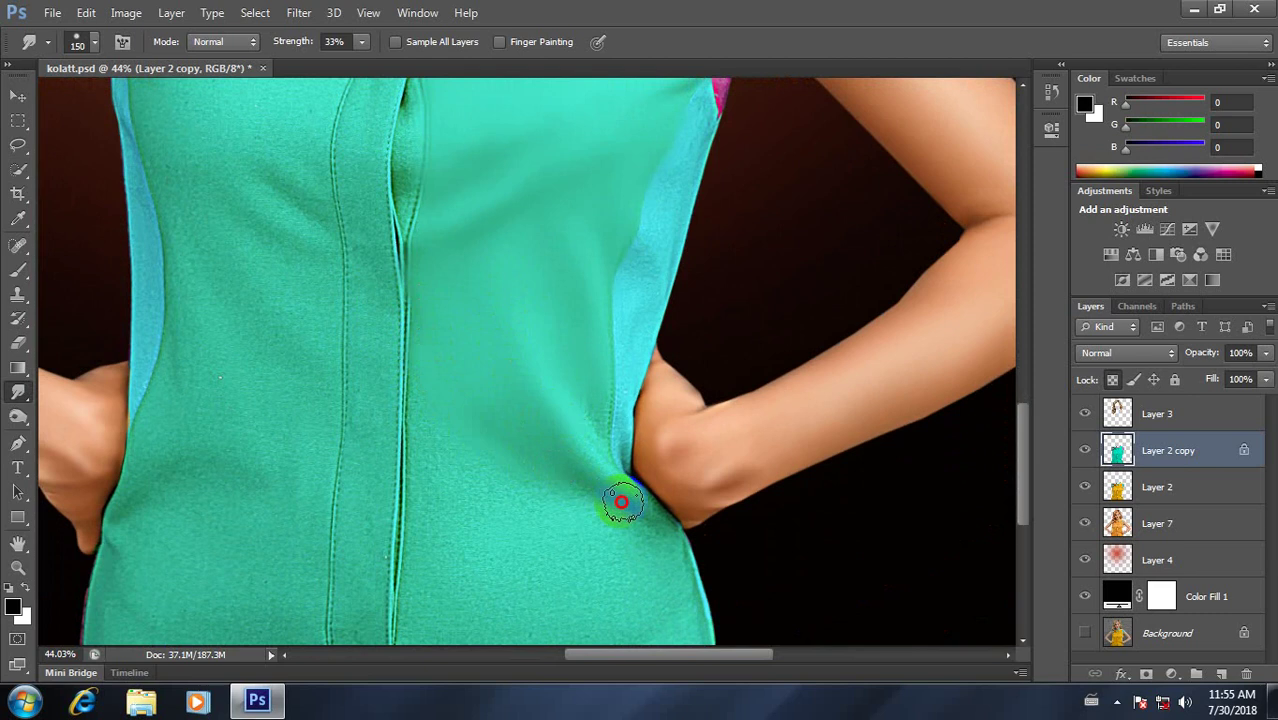
mouse_move(443, 423)
left_mouse_down()
mouse_move(442, 531)
mouse_move(479, 516)
mouse_move(571, 522)
mouse_move(547, 492)
left_mouse_up()
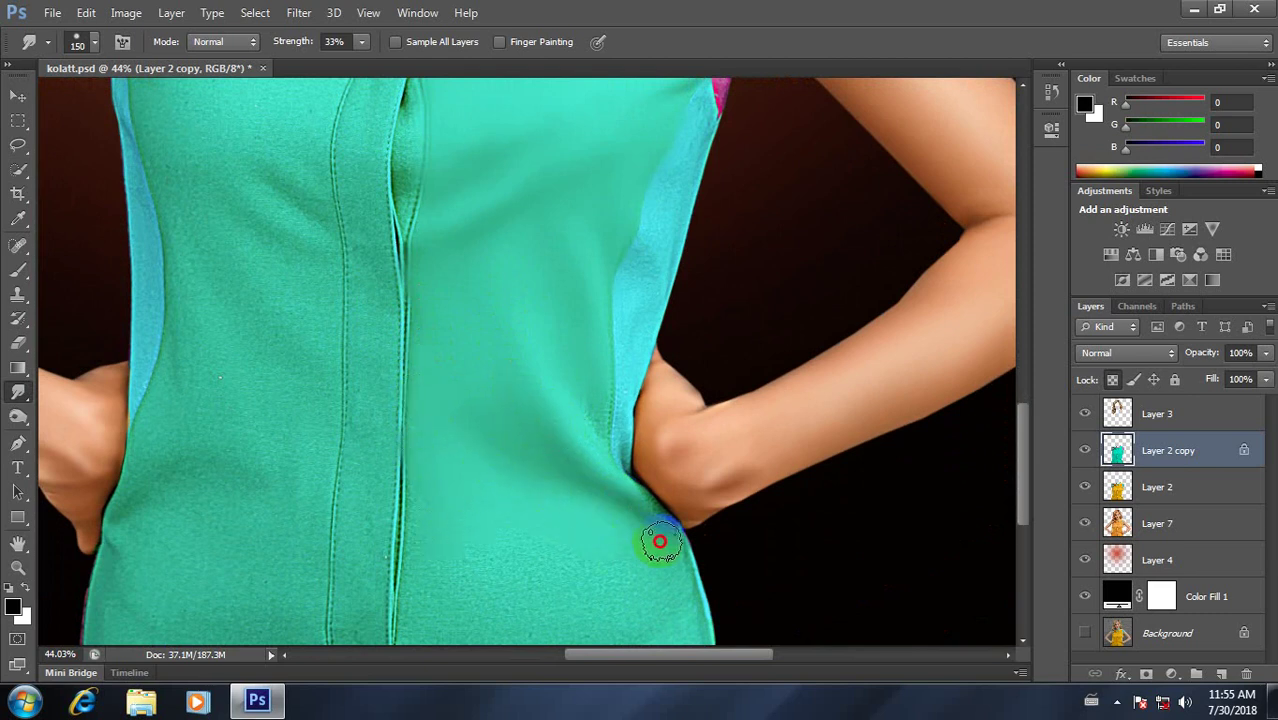
mouse_move(660, 541)
left_mouse_down()
mouse_move(670, 537)
mouse_move(579, 370)
mouse_move(585, 402)
mouse_move(592, 304)
mouse_move(593, 391)
left_mouse_up()
Step: Soften the lower placket and smudge the hem from centre to right with a 200 px brush
scroll(560, 360, "down", 1)
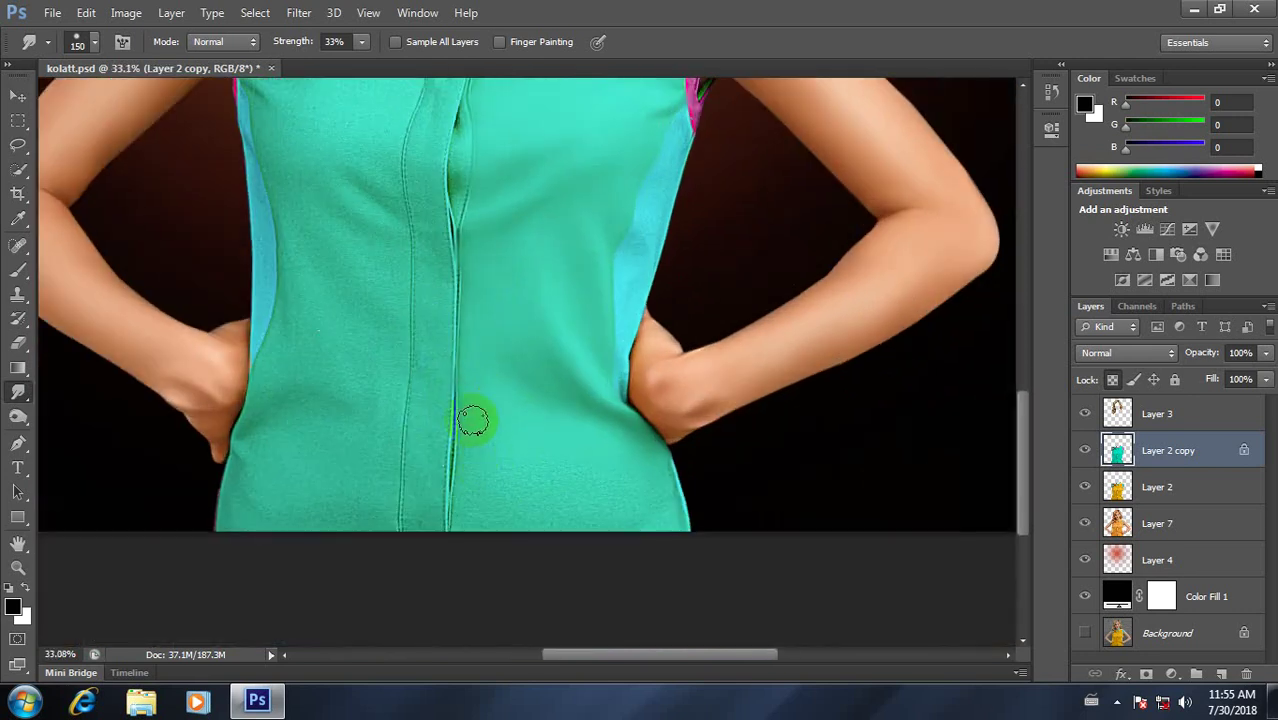
left_click_drag(477, 470, 508, 482)
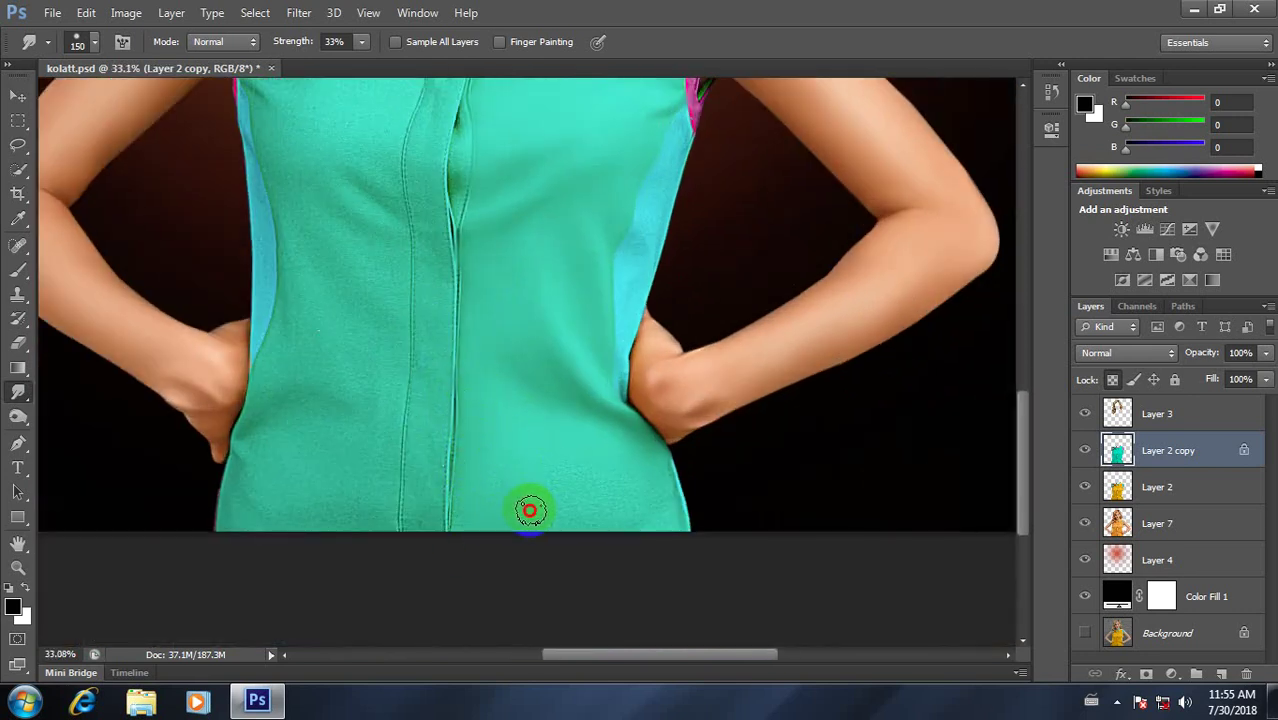
key("]")
left_click_drag(510, 545, 479, 535)
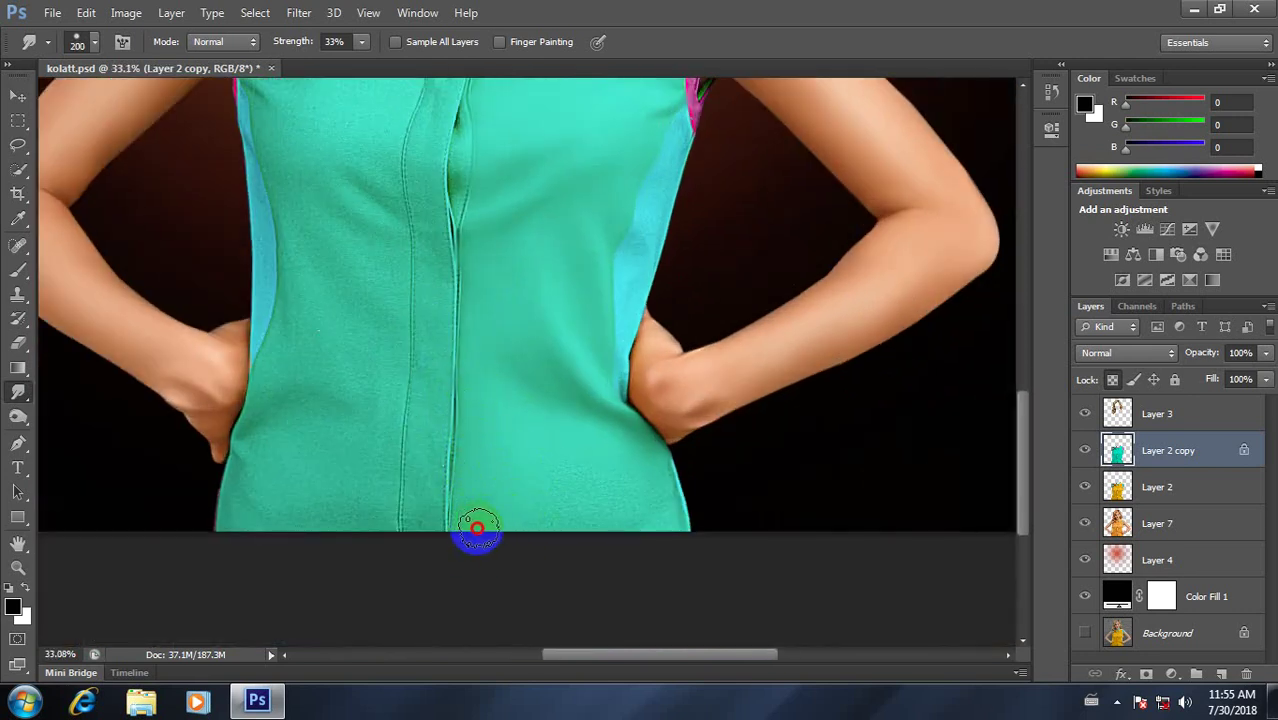
mouse_move(633, 479)
left_mouse_down()
mouse_move(682, 543)
mouse_move(540, 548)
mouse_move(527, 375)
left_mouse_up()
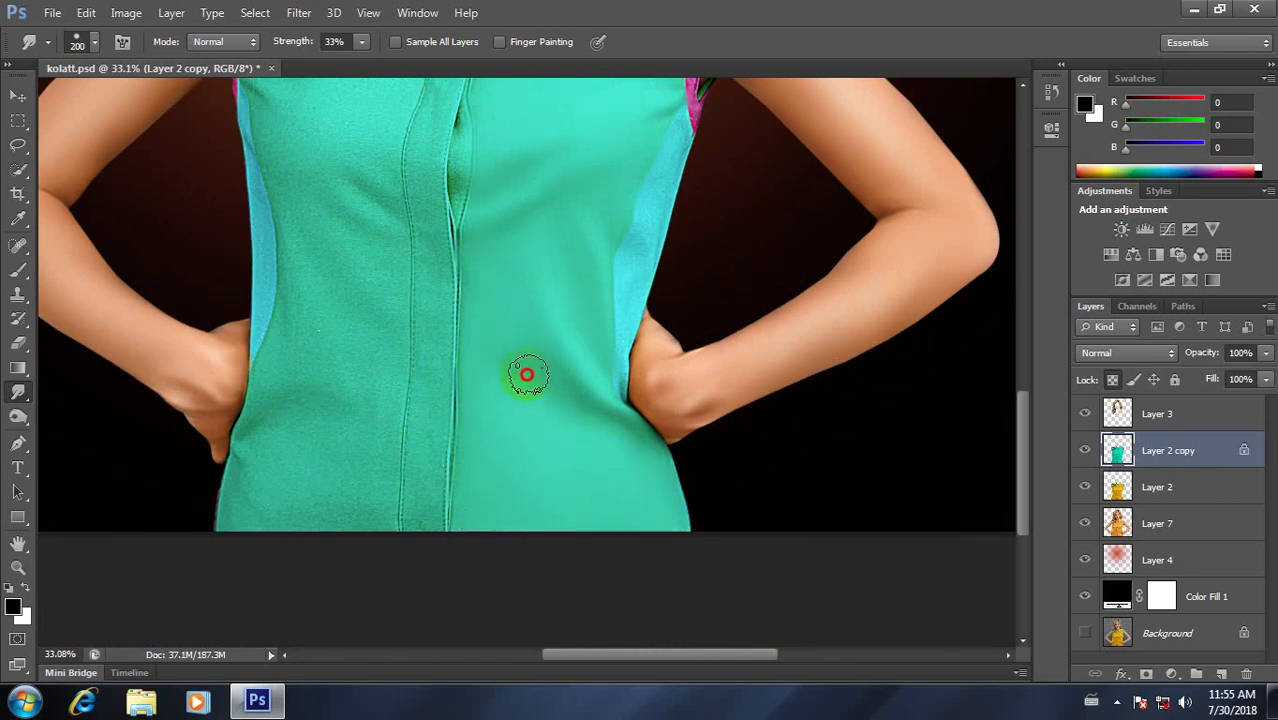
scroll(527, 375, "down", 3)
scroll(611, 177, "up", 3)
Step: Blend the collar and shoulder edge with the Smudge brush reduced to 90
scroll(547, 402, "up", 2)
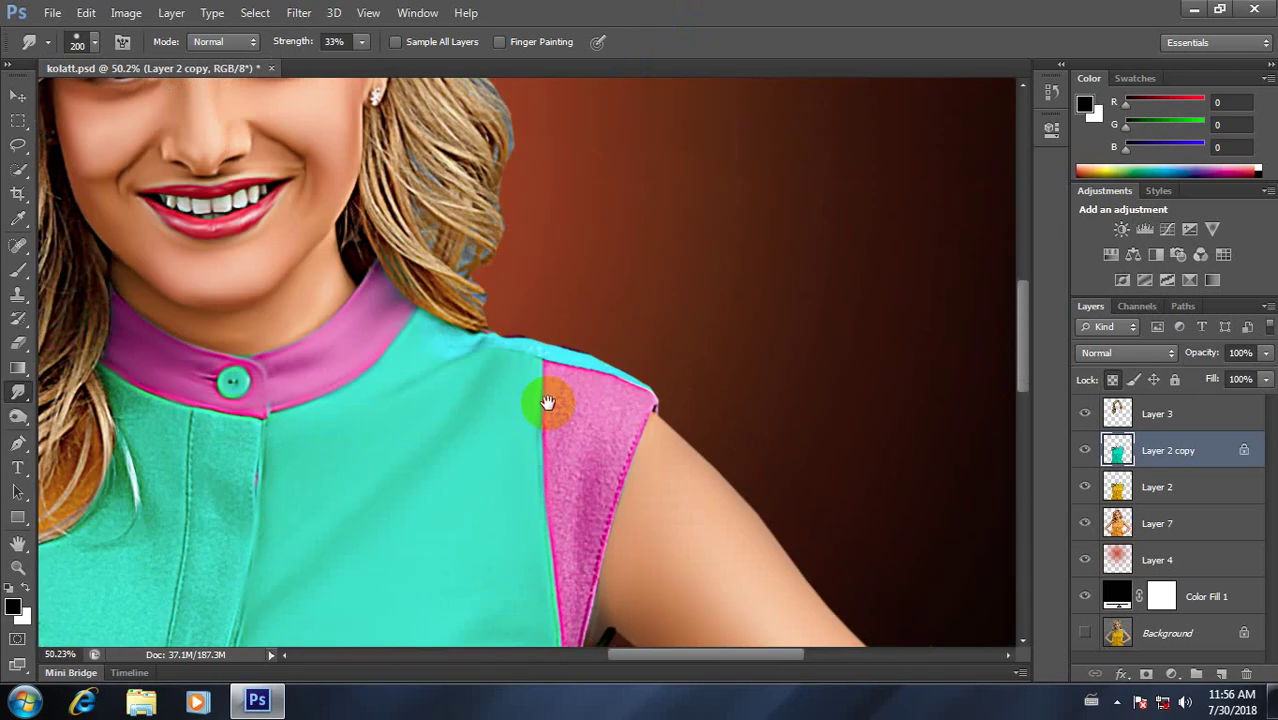
left_click_drag(547, 402, 513, 340)
scroll(513, 340, "up", 1)
key("bracketleft")
key("bracketleft")
key("bracketleft")
key("bracketleft")
key("bracketleft")
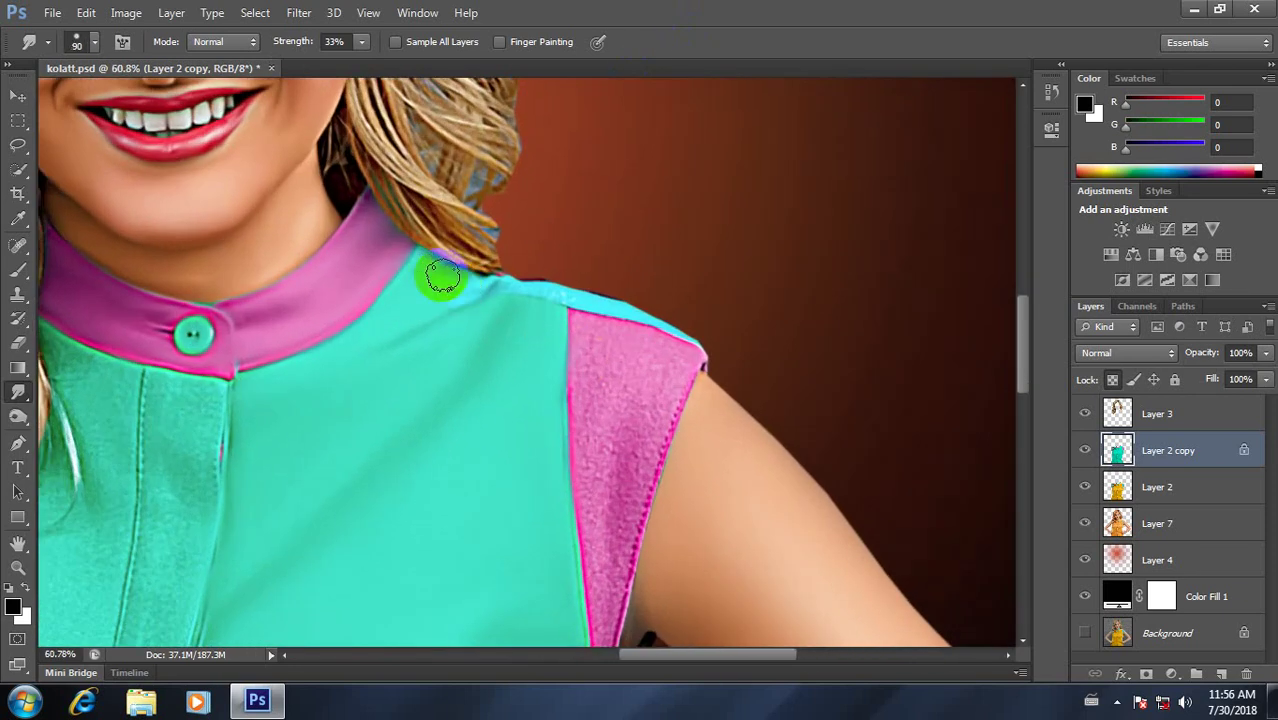
mouse_move(425, 257)
left_mouse_down()
mouse_move(452, 278)
mouse_move(685, 337)
mouse_move(585, 371)
mouse_move(590, 460)
mouse_move(573, 449)
mouse_move(568, 508)
mouse_move(588, 548)
mouse_move(605, 374)
mouse_move(579, 322)
mouse_move(681, 362)
mouse_move(650, 451)
mouse_move(628, 474)
mouse_move(611, 444)
mouse_move(593, 502)
mouse_move(616, 422)
mouse_move(655, 435)
mouse_move(668, 382)
mouse_move(648, 462)
mouse_move(629, 494)
mouse_move(639, 348)
left_mouse_up()
Step: Smear along the pink sleeve edge down to the armpit
left_click_drag(585, 225, 606, 470)
mouse_move(636, 387)
left_mouse_down()
mouse_move(693, 183)
mouse_move(617, 492)
left_mouse_up()
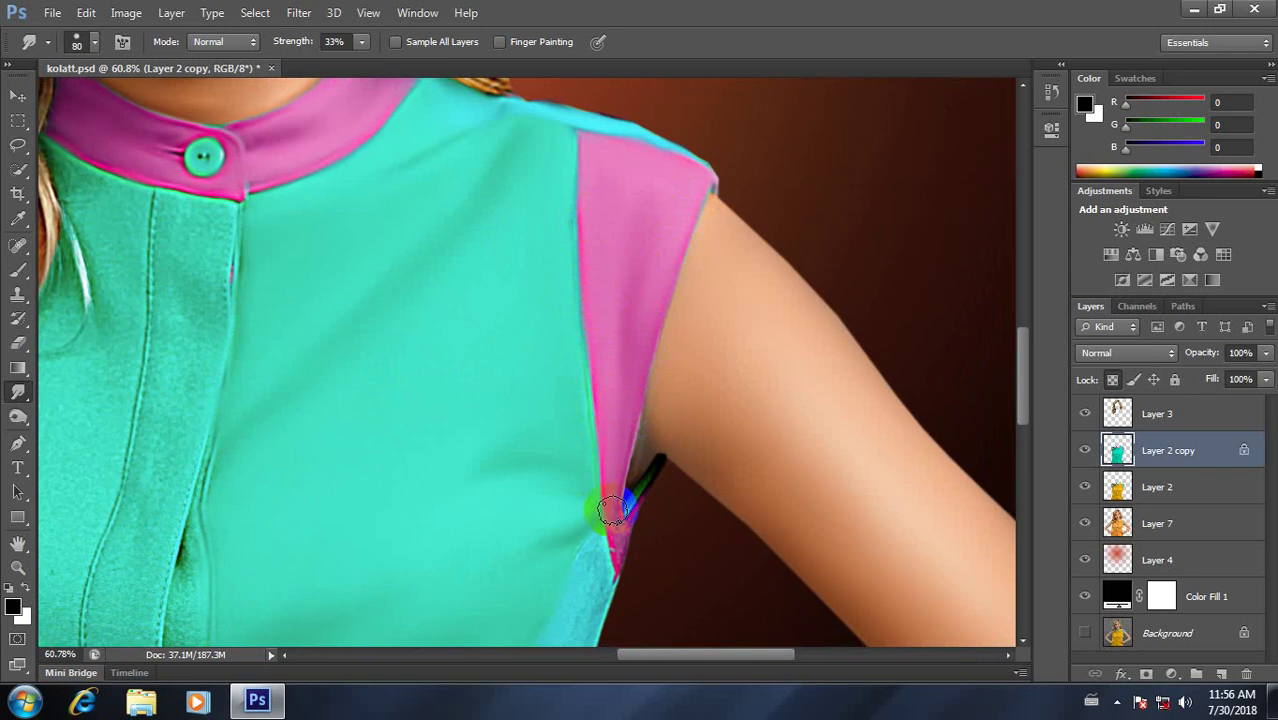
mouse_move(610, 517)
left_mouse_down()
mouse_move(607, 551)
mouse_move(629, 507)
left_mouse_up()
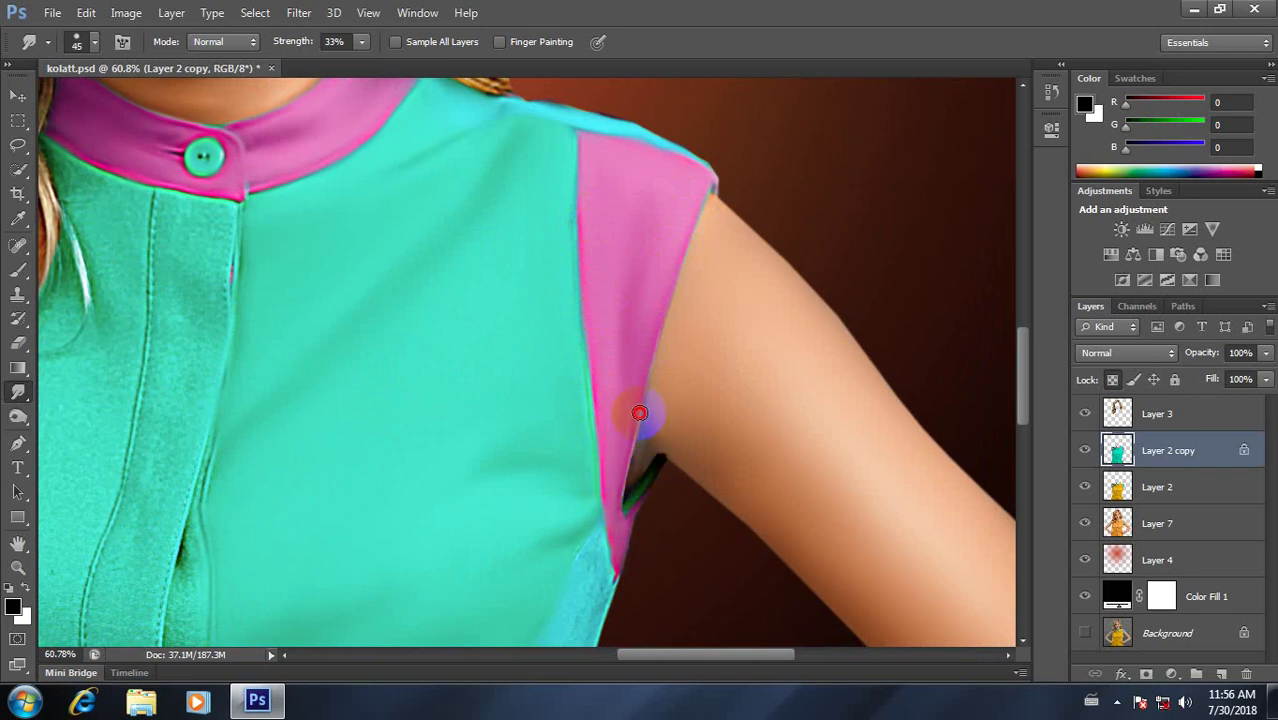
scroll(513, 428, "down", 3)
scroll(511, 488, "up", 2)
scroll(514, 363, "up", 2)
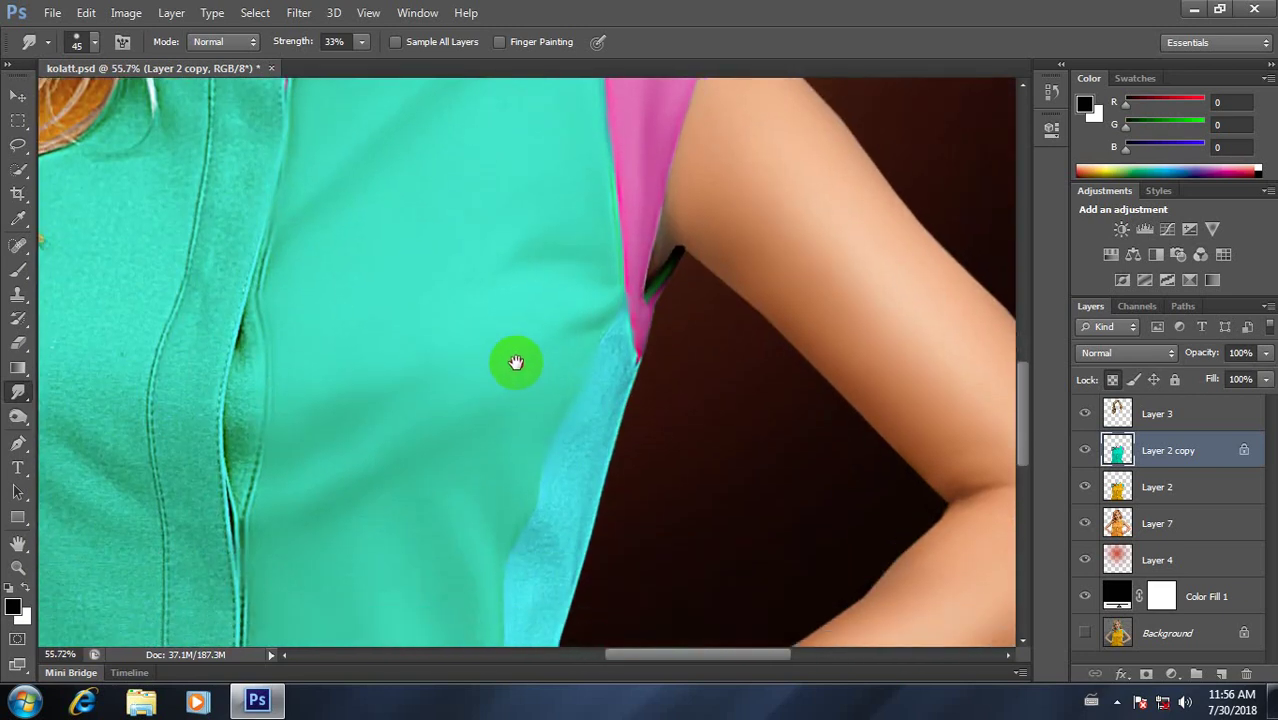
scroll(541, 363, "up", 1)
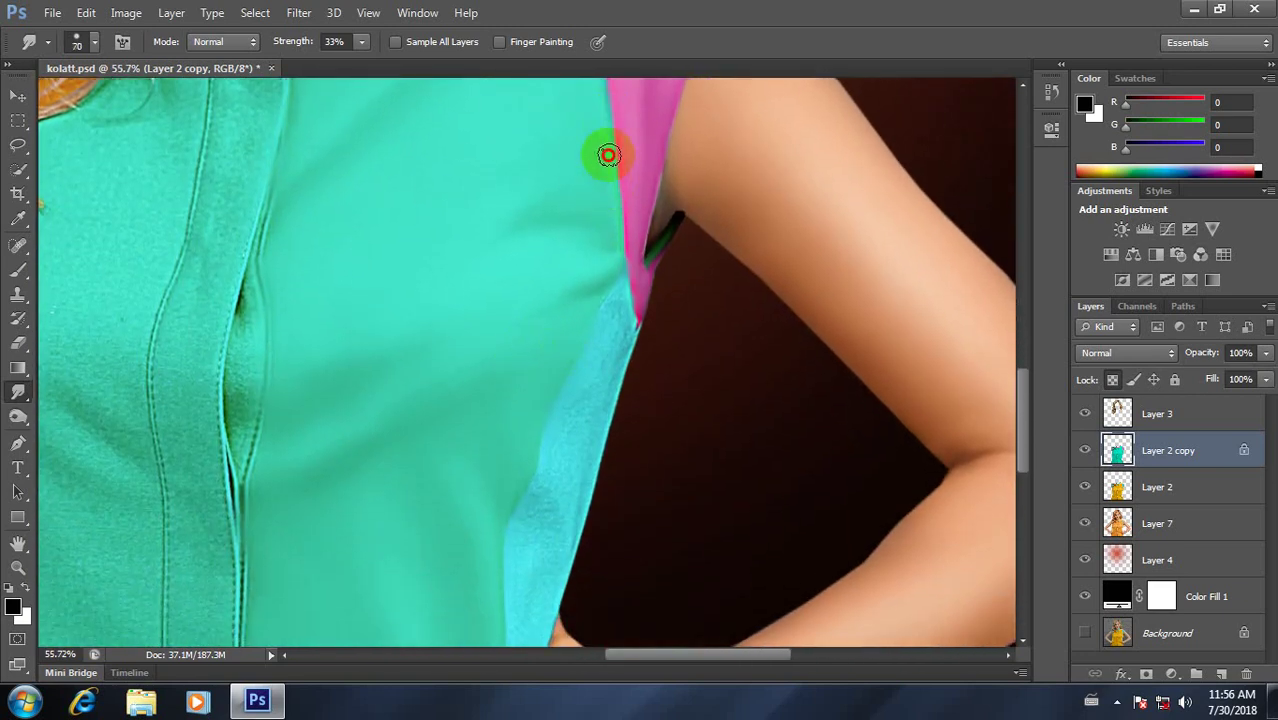
Step: Smudge the light-blue side edge from beside the pink sleeve down toward the elbow
key("bracketright")
key("bracketright")
key("bracketright")
key("bracketright")
key("bracketright")
key("bracketright")
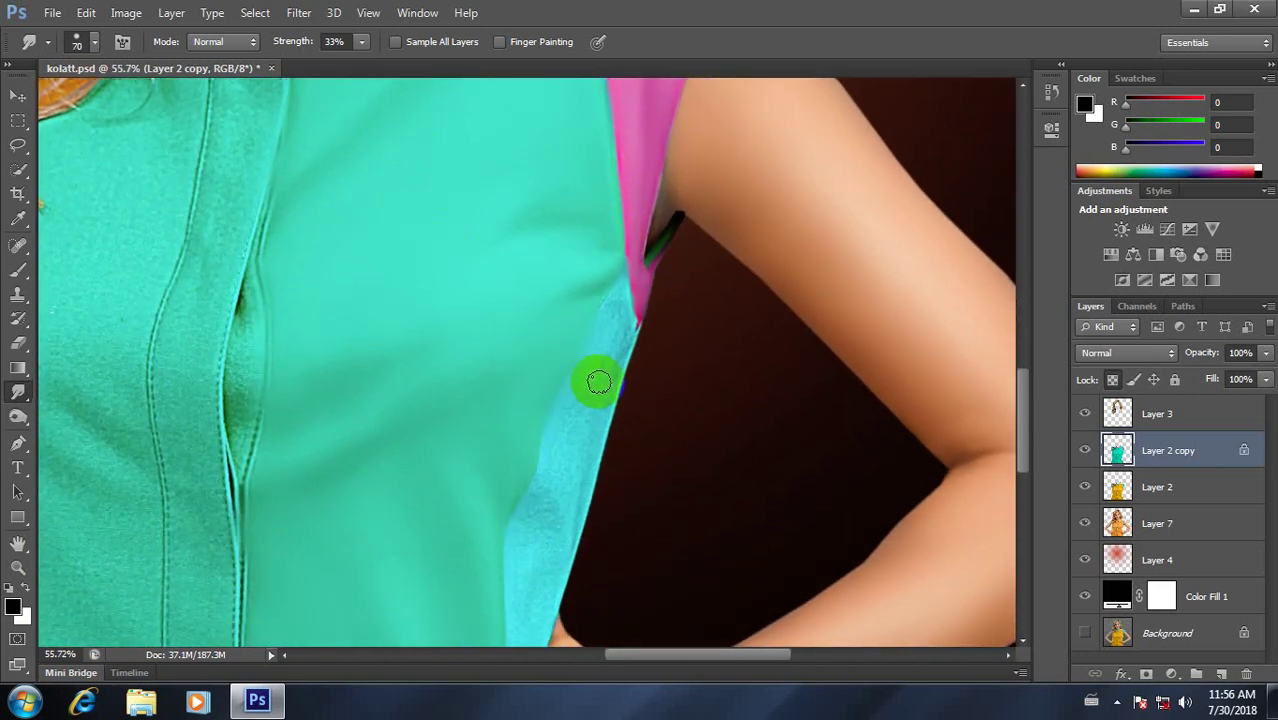
mouse_move(612, 392)
left_mouse_down()
mouse_move(608, 303)
mouse_move(571, 371)
mouse_move(605, 328)
mouse_move(587, 393)
mouse_move(608, 362)
mouse_move(573, 442)
mouse_move(512, 521)
mouse_move(550, 496)
mouse_move(551, 425)
mouse_move(551, 542)
mouse_move(602, 394)
mouse_move(573, 557)
mouse_move(579, 362)
left_mouse_up()
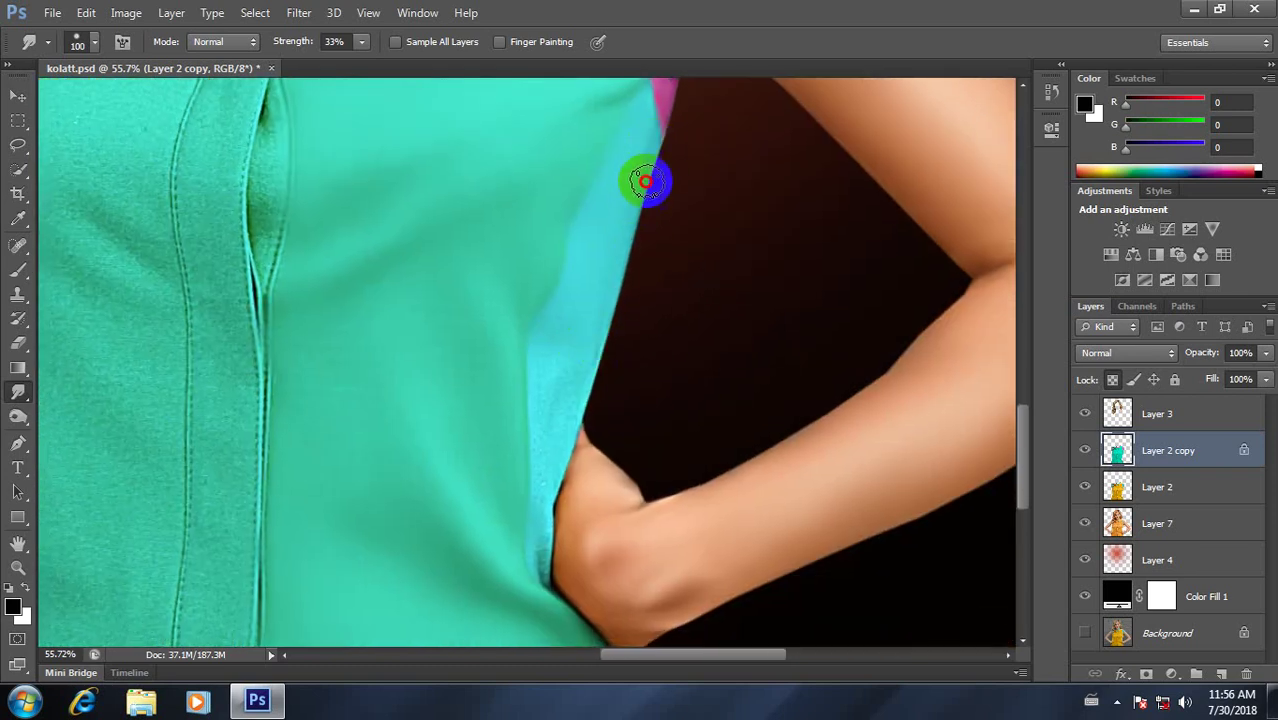
mouse_move(645, 181)
left_mouse_down()
mouse_move(571, 371)
mouse_move(536, 371)
mouse_move(548, 362)
mouse_move(530, 546)
mouse_move(579, 354)
mouse_move(542, 491)
left_mouse_up()
scroll(546, 494, "down", 1)
scroll(546, 494, "up", 1)
key("bracketleft")
key("bracketleft")
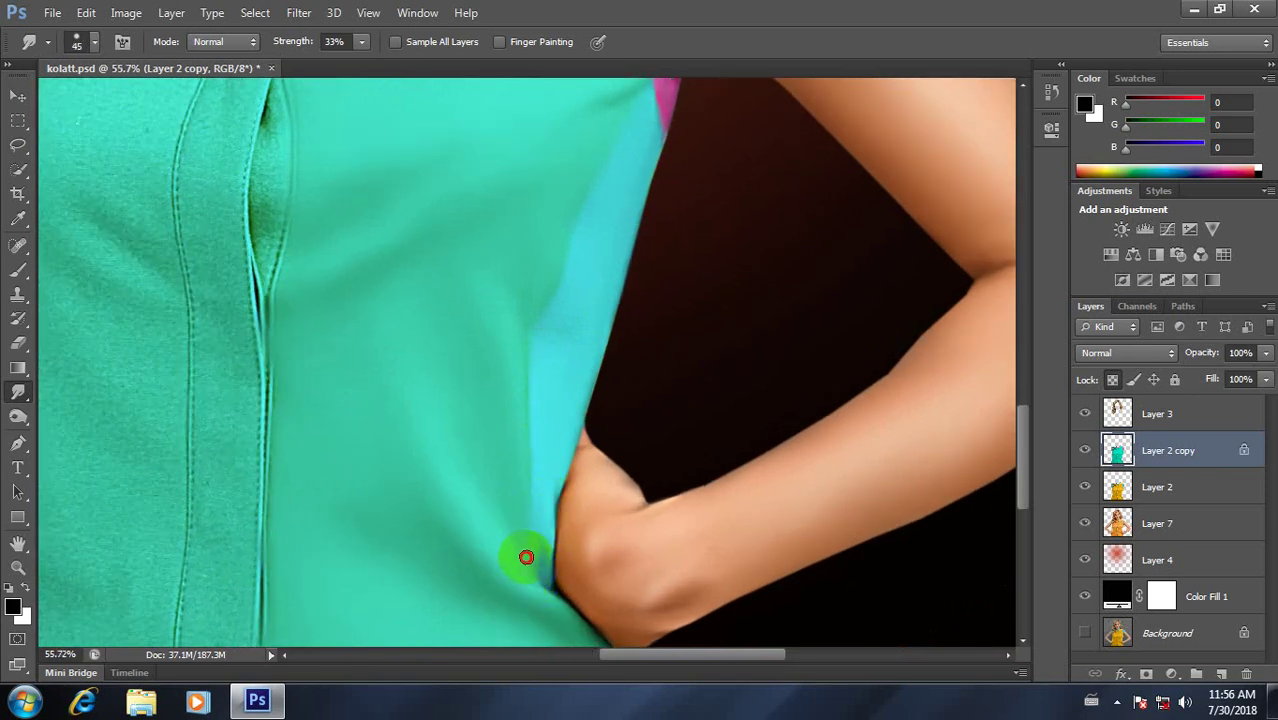
scroll(456, 430, "down", 10)
Step: Smooth the shirt beside the hair and along both sides of the placket, ending with a 100 px brush
scroll(435, 481, "up", 5)
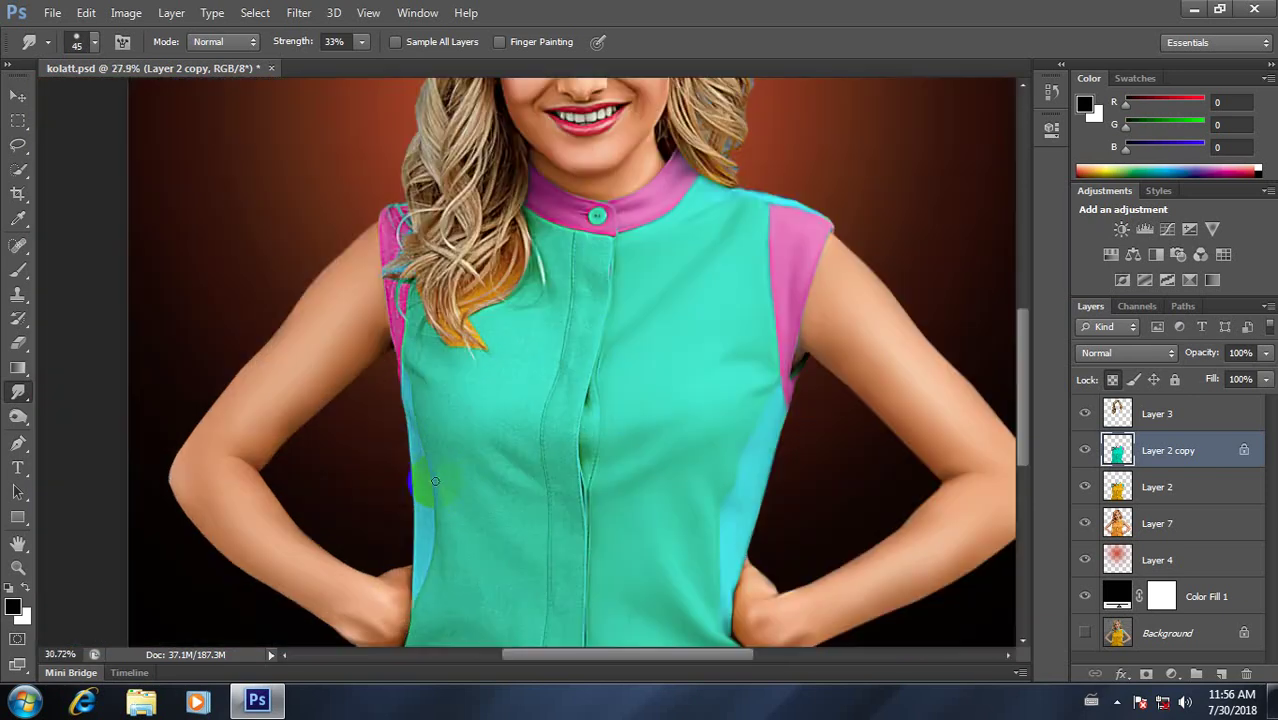
scroll(435, 481, "up", 6)
scroll(531, 483, "up", 2)
scroll(485, 537, "up", 3)
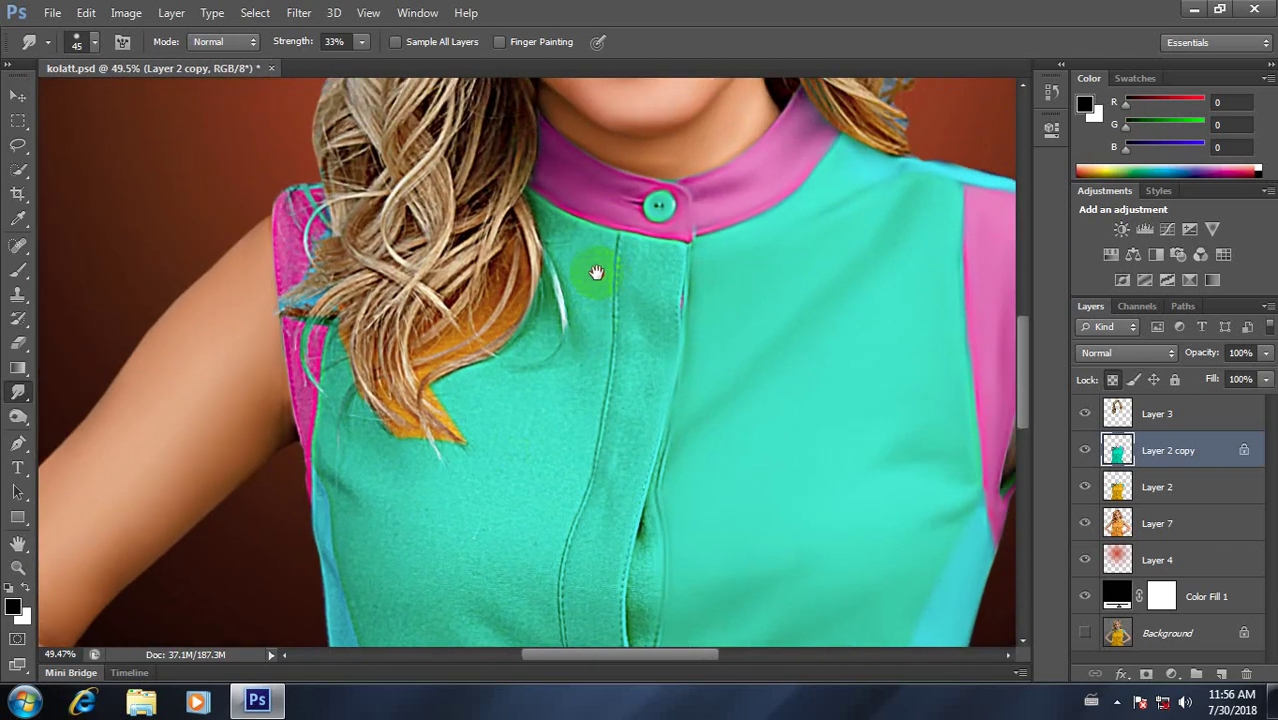
left_click_drag(596, 272, 512, 268)
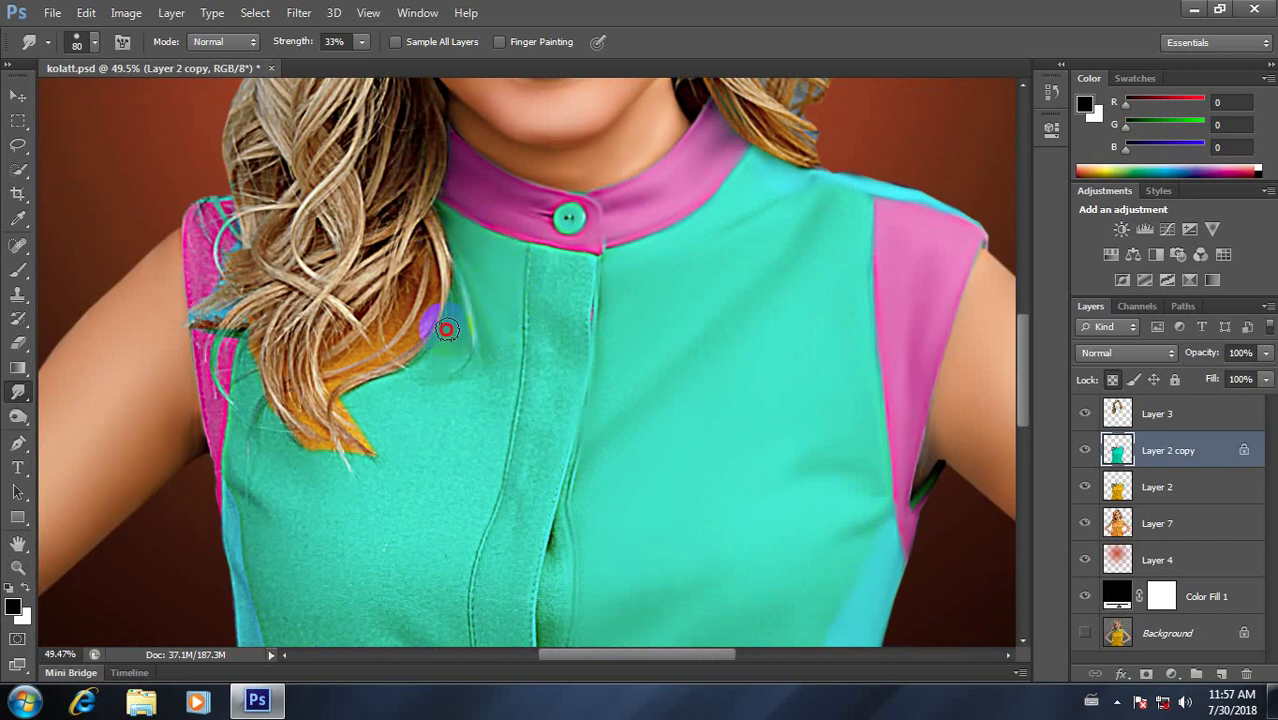
left_click_drag(446, 330, 486, 381)
left_click_drag(505, 327, 496, 375)
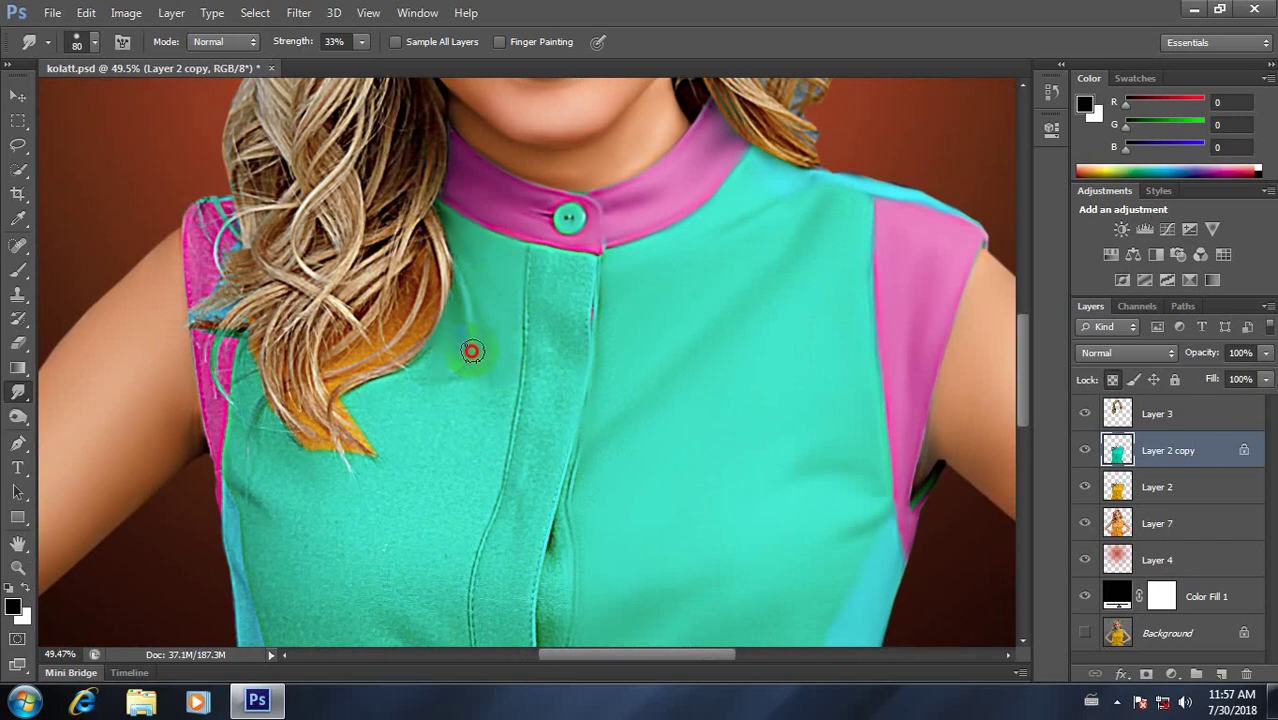
mouse_move(451, 293)
left_mouse_down()
mouse_move(471, 403)
mouse_move(535, 273)
left_mouse_up()
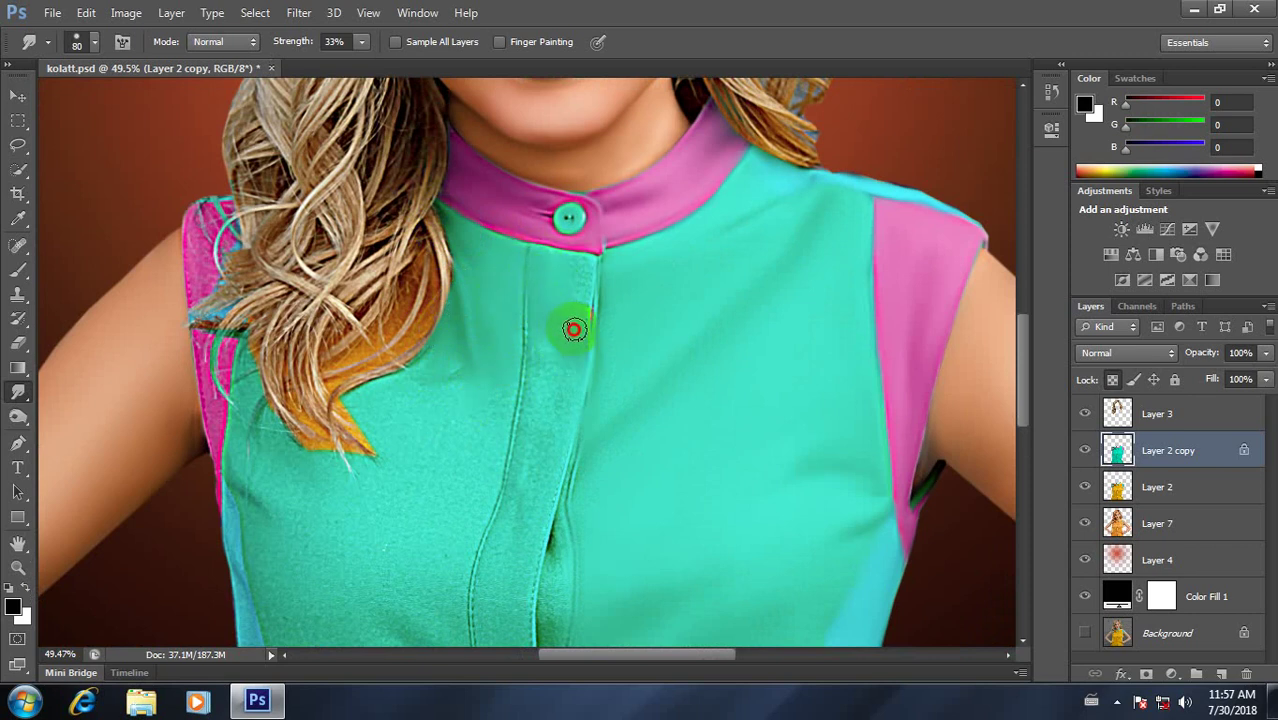
mouse_move(577, 330)
left_mouse_down()
mouse_move(582, 263)
mouse_move(579, 318)
left_mouse_up()
mouse_move(578, 364)
left_mouse_down()
mouse_move(599, 285)
mouse_move(591, 377)
mouse_move(562, 428)
mouse_move(540, 367)
mouse_move(548, 425)
mouse_move(519, 300)
mouse_move(511, 476)
mouse_move(534, 372)
mouse_move(494, 514)
mouse_move(514, 514)
mouse_move(556, 448)
mouse_move(539, 482)
mouse_move(562, 379)
mouse_move(540, 418)
mouse_move(573, 486)
mouse_move(613, 337)
mouse_move(583, 340)
mouse_move(579, 289)
mouse_move(538, 418)
mouse_move(564, 438)
mouse_move(593, 308)
mouse_move(556, 479)
left_mouse_up()
key("bracketright")
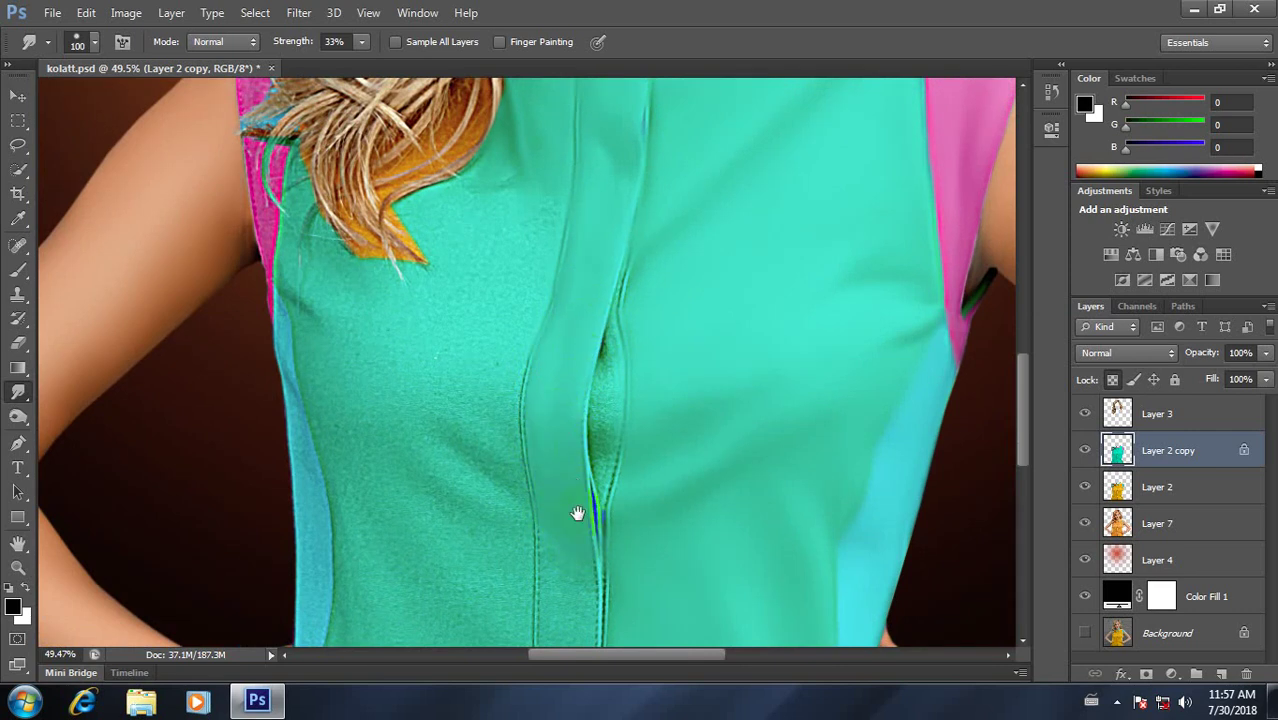
Step: Smooth the shirt's centre seam upward from the hem
left_click_drag(577, 513, 582, 334)
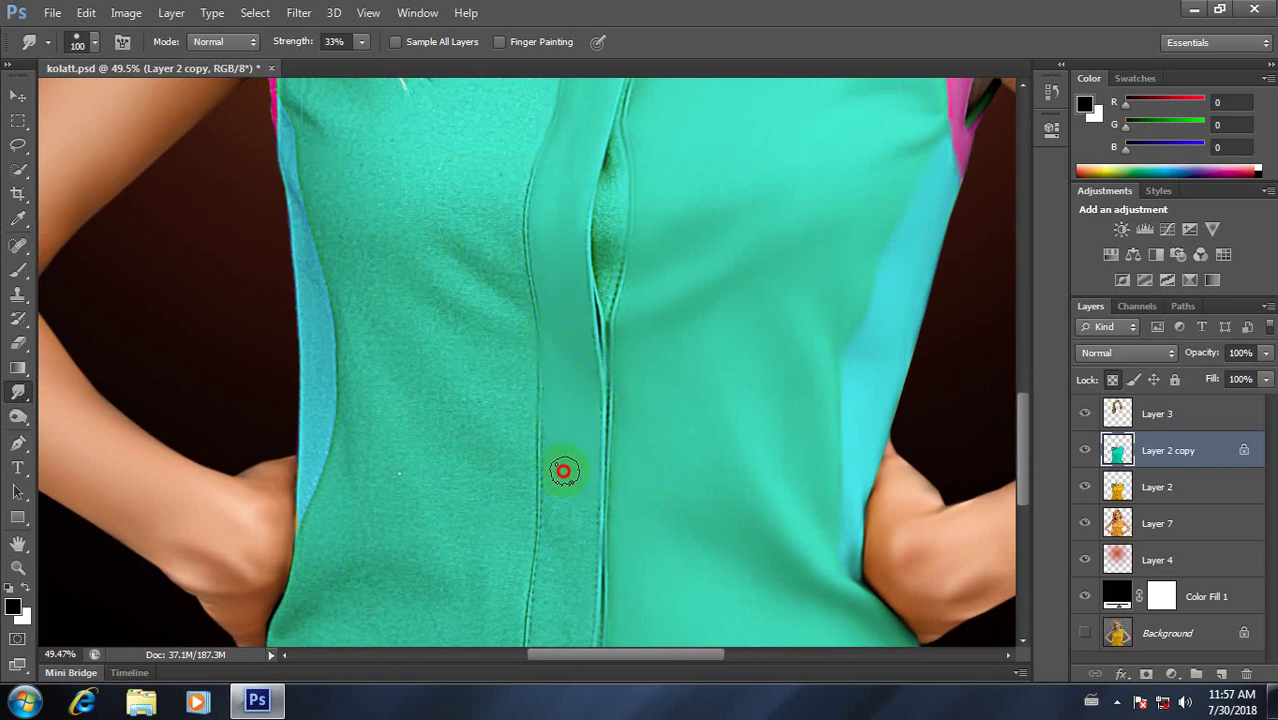
left_click_drag(567, 498, 571, 335)
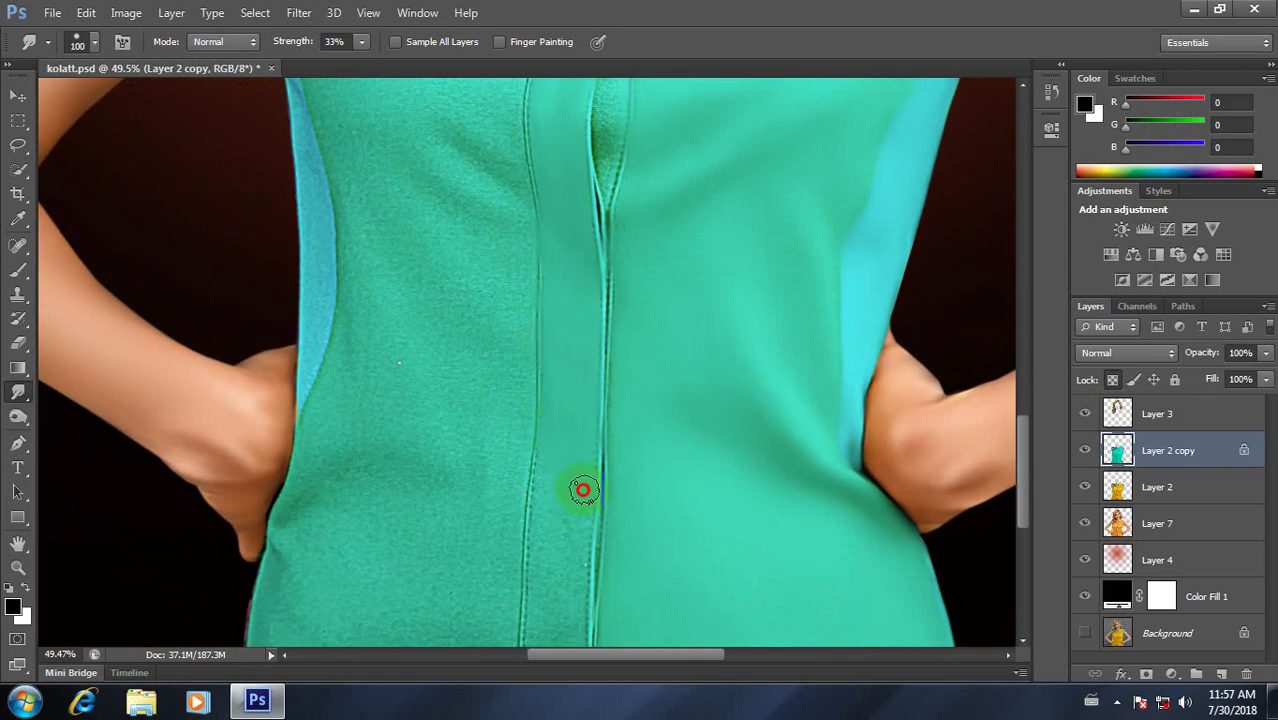
scroll(580, 460, "down", 5)
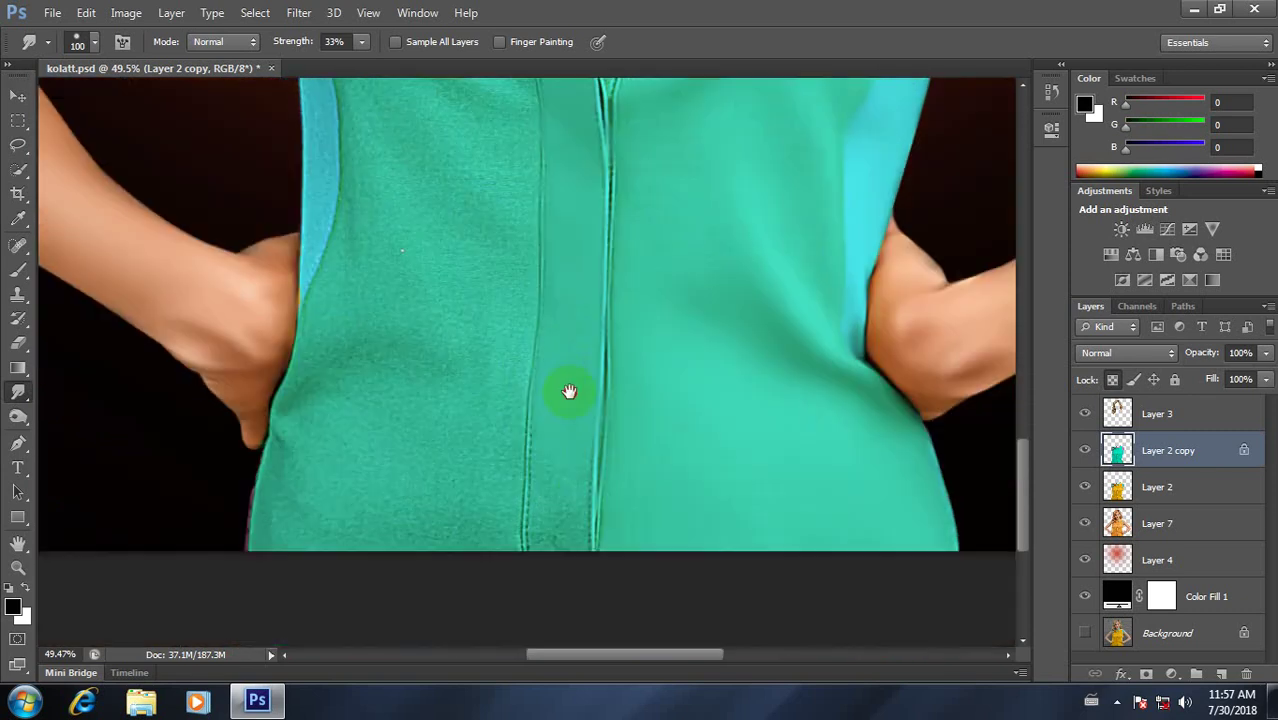
left_click(560, 471)
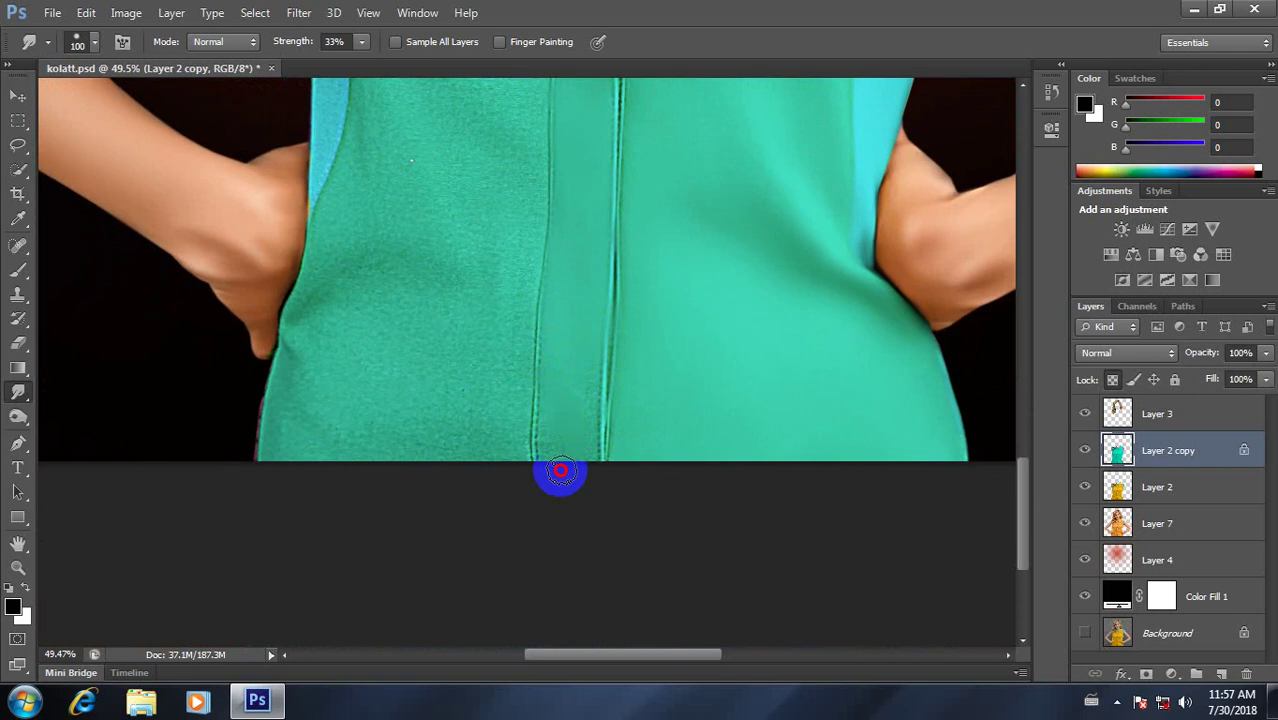
left_click_drag(548, 471, 564, 372)
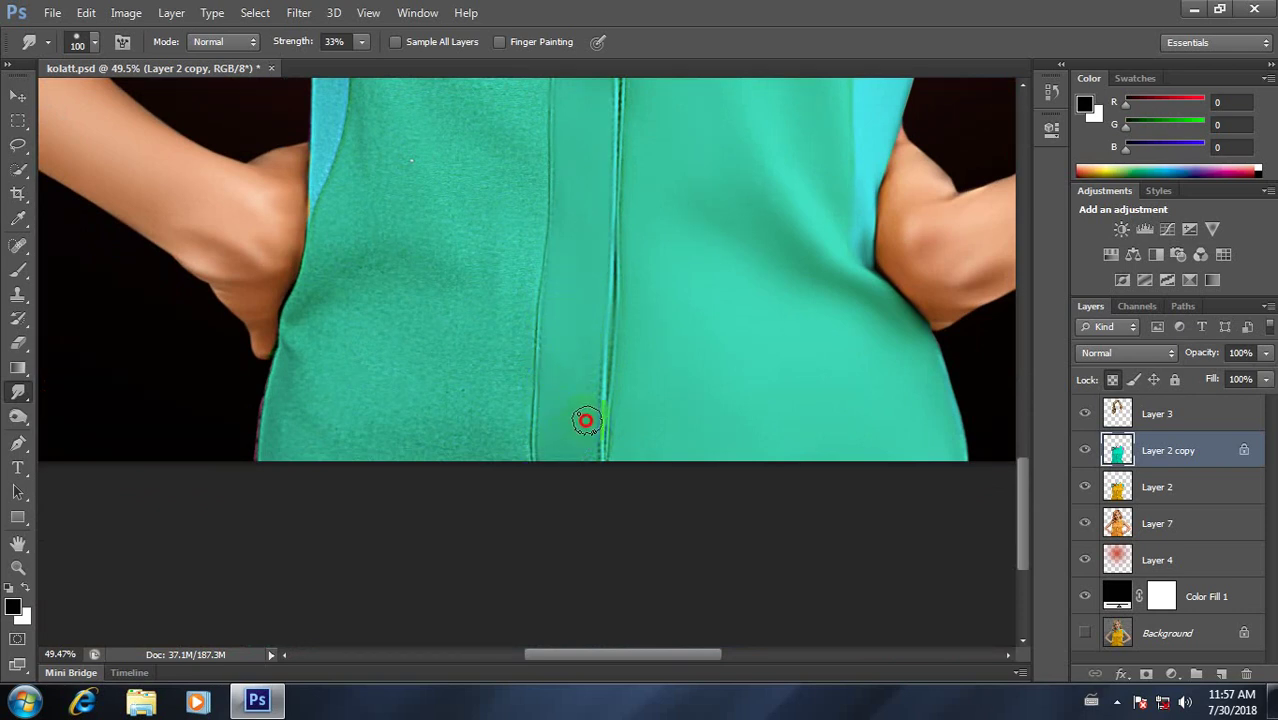
left_click_drag(598, 463, 613, 305)
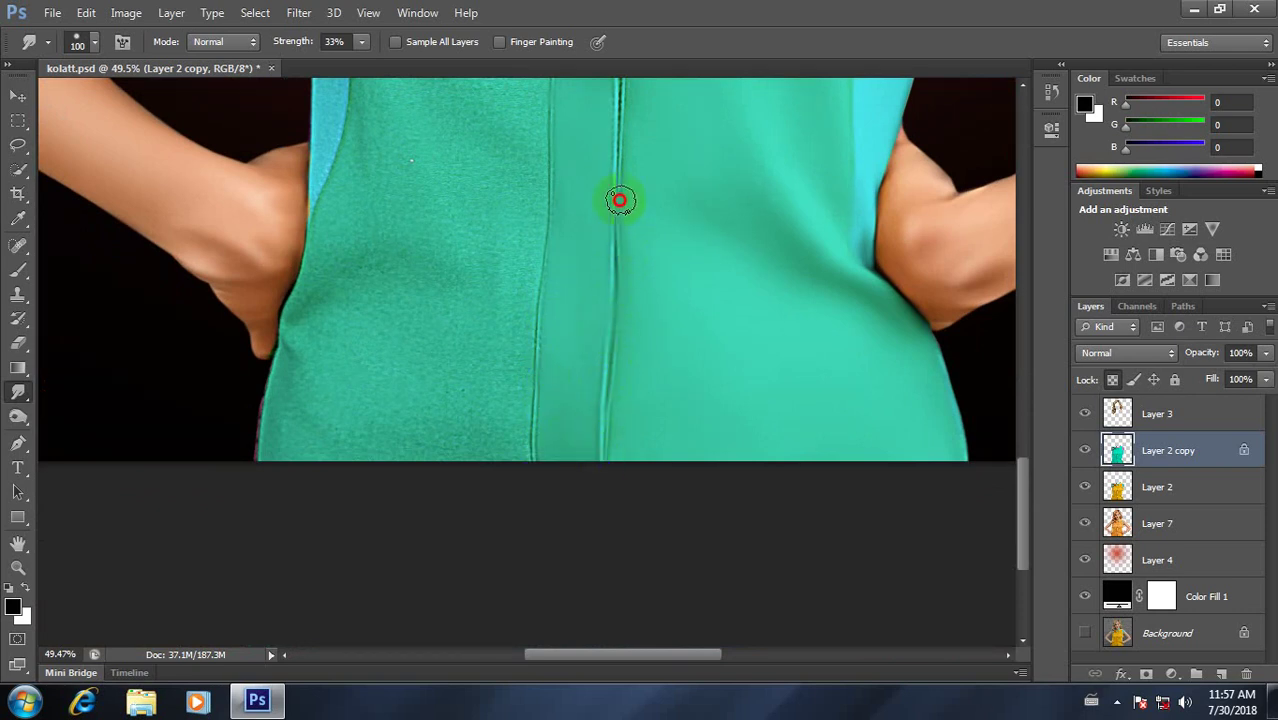
Step: Reshape the fold along the centre seam with a smaller brush, smudging up and back down
scroll(622, 240, "up", 3)
scroll(612, 380, "up", 2)
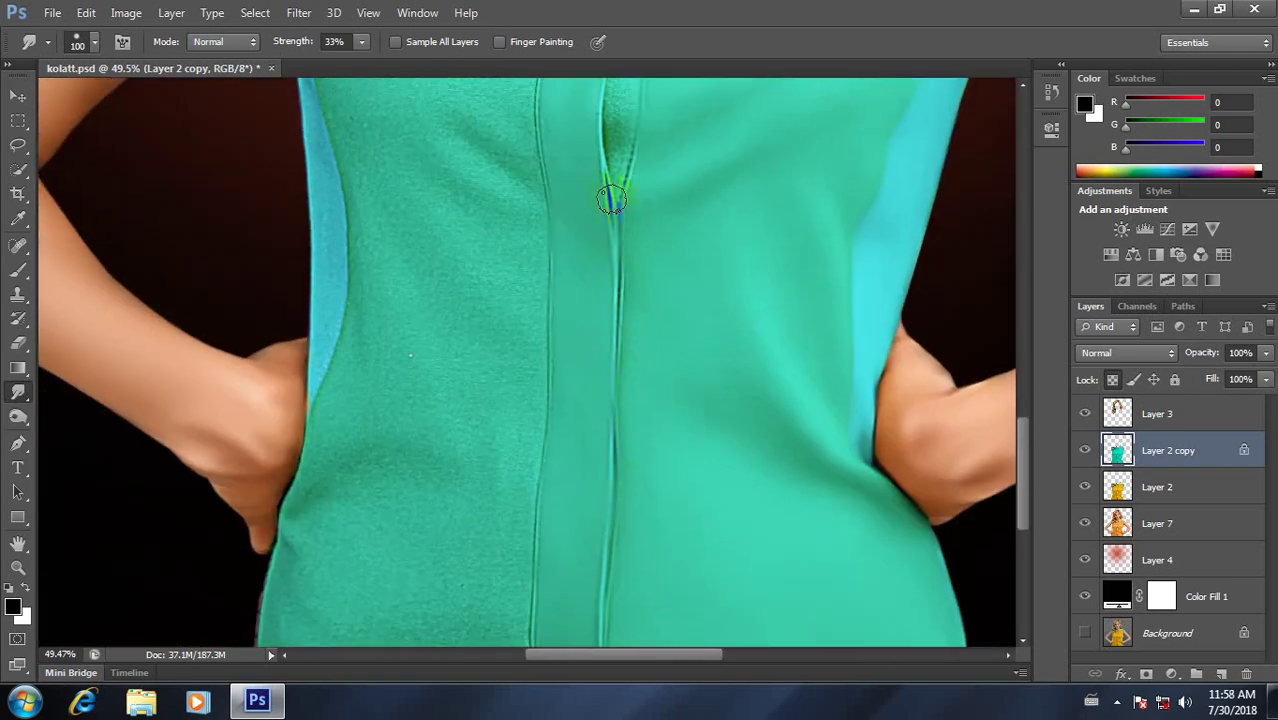
scroll(613, 376, "up", 3)
scroll(599, 522, "up", 2)
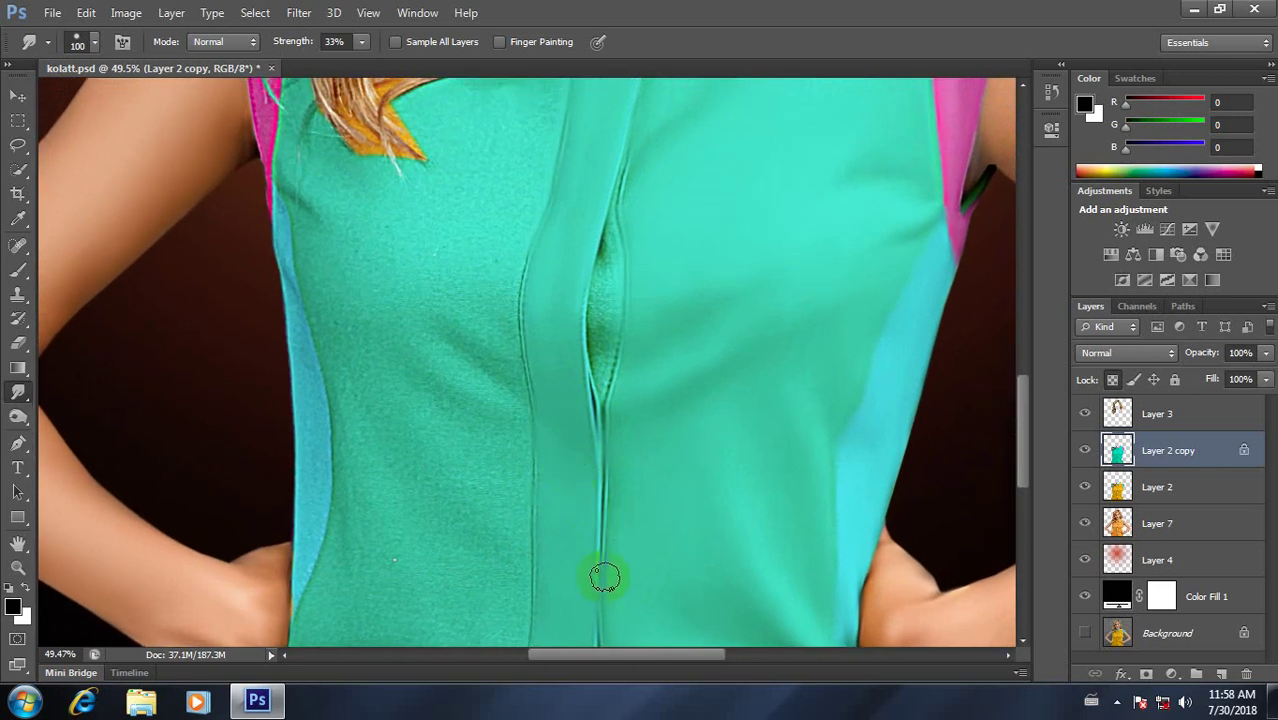
left_click_drag(590, 375, 575, 237)
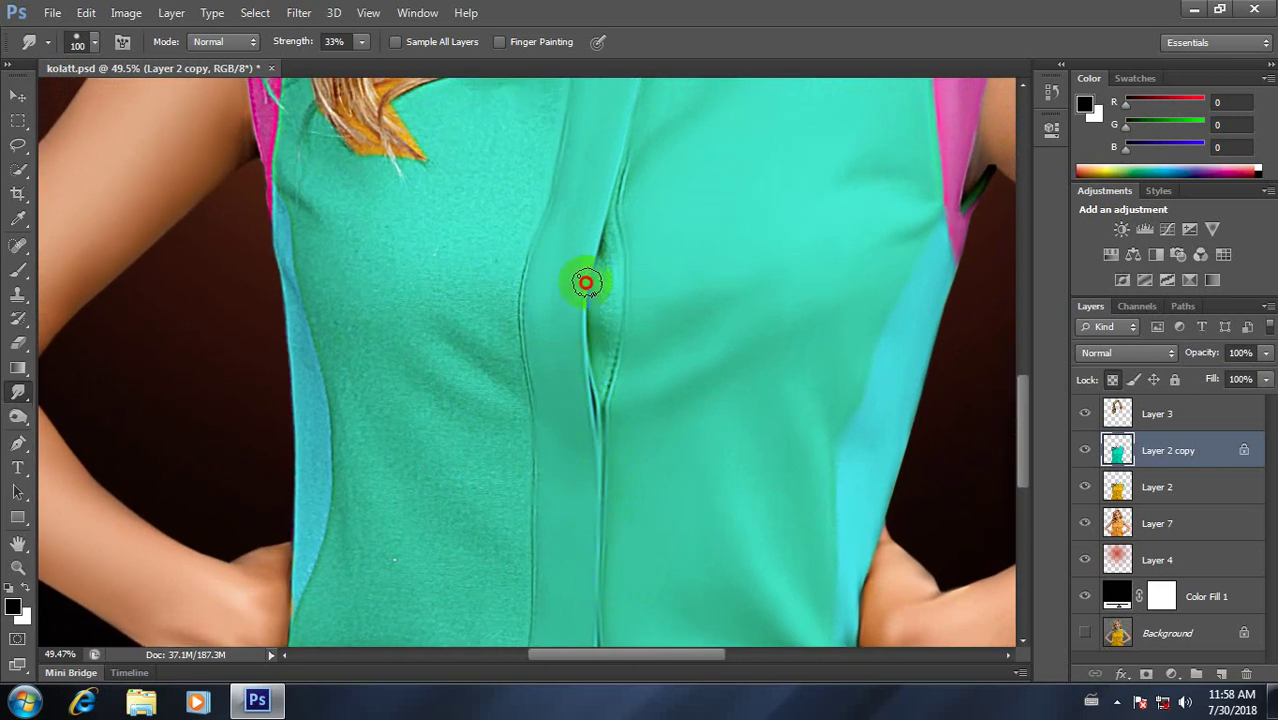
key("bracketleft")
key("bracketleft")
key("bracketleft")
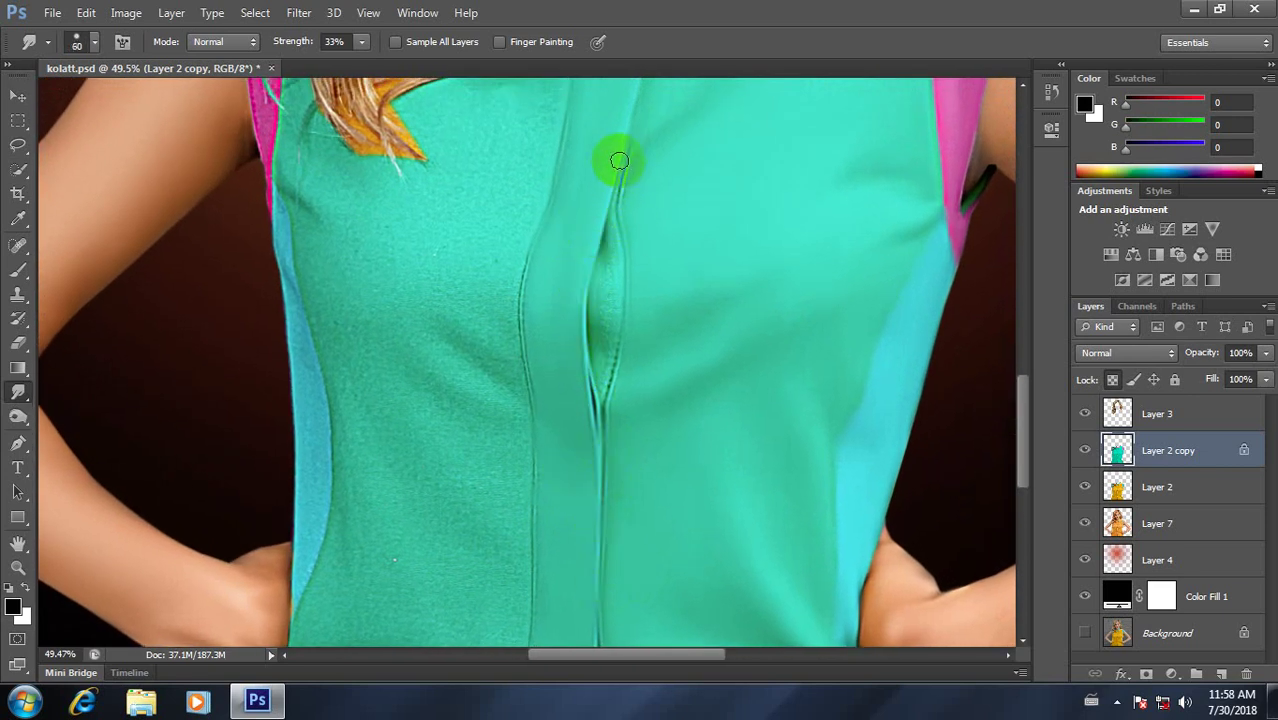
left_click_drag(625, 148, 612, 274)
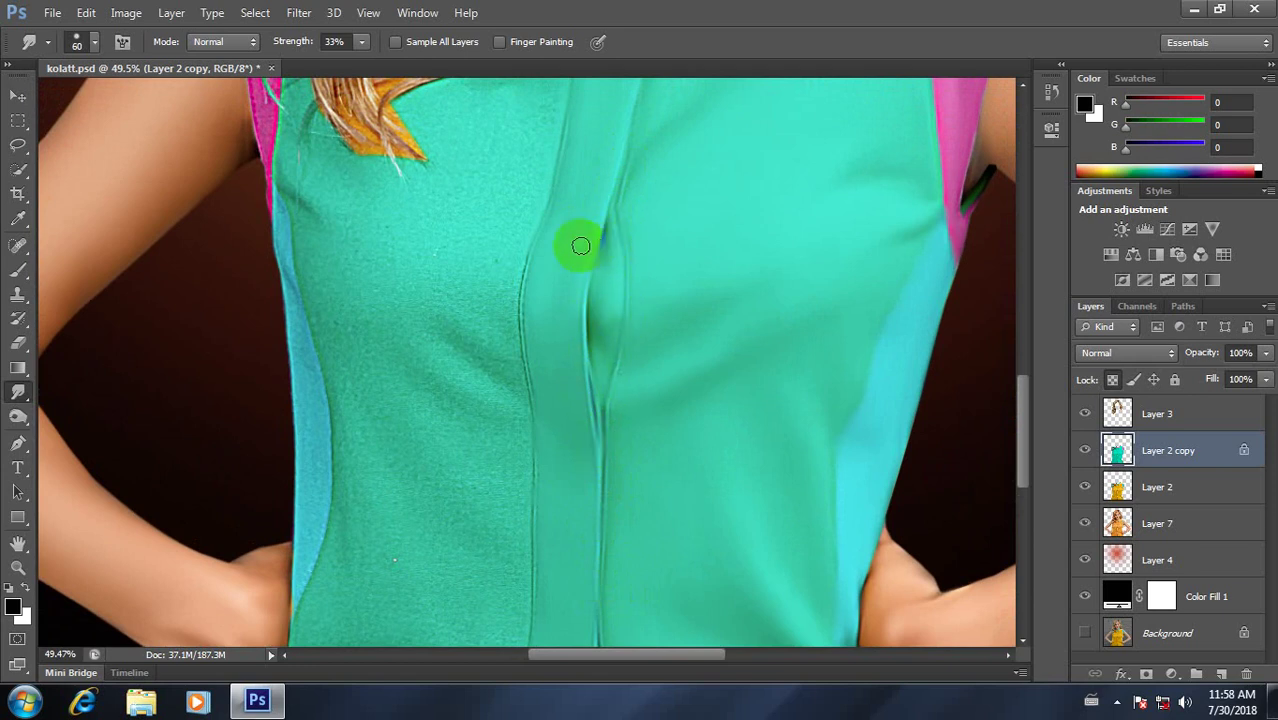
Step: Smudge down along the shirt seam and back up past the dark fold
left_click_drag(579, 243, 568, 374)
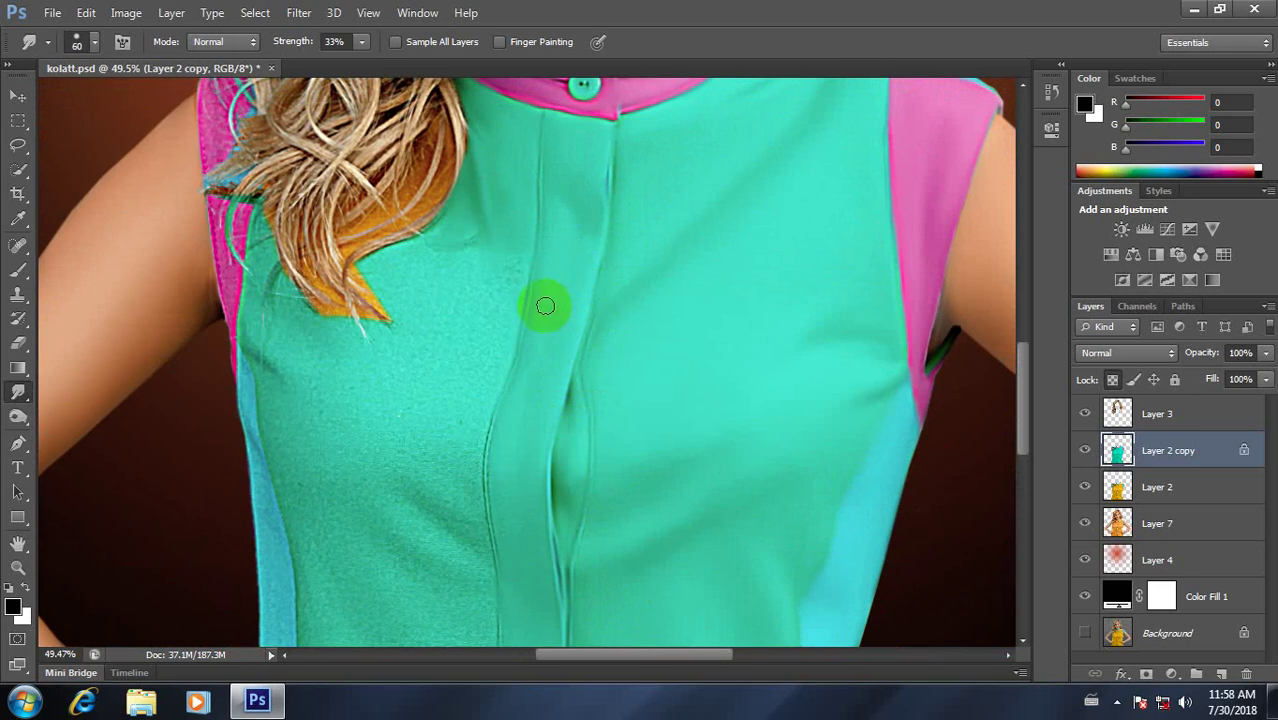
left_click_drag(528, 428, 593, 265)
left_click_drag(604, 113, 546, 311)
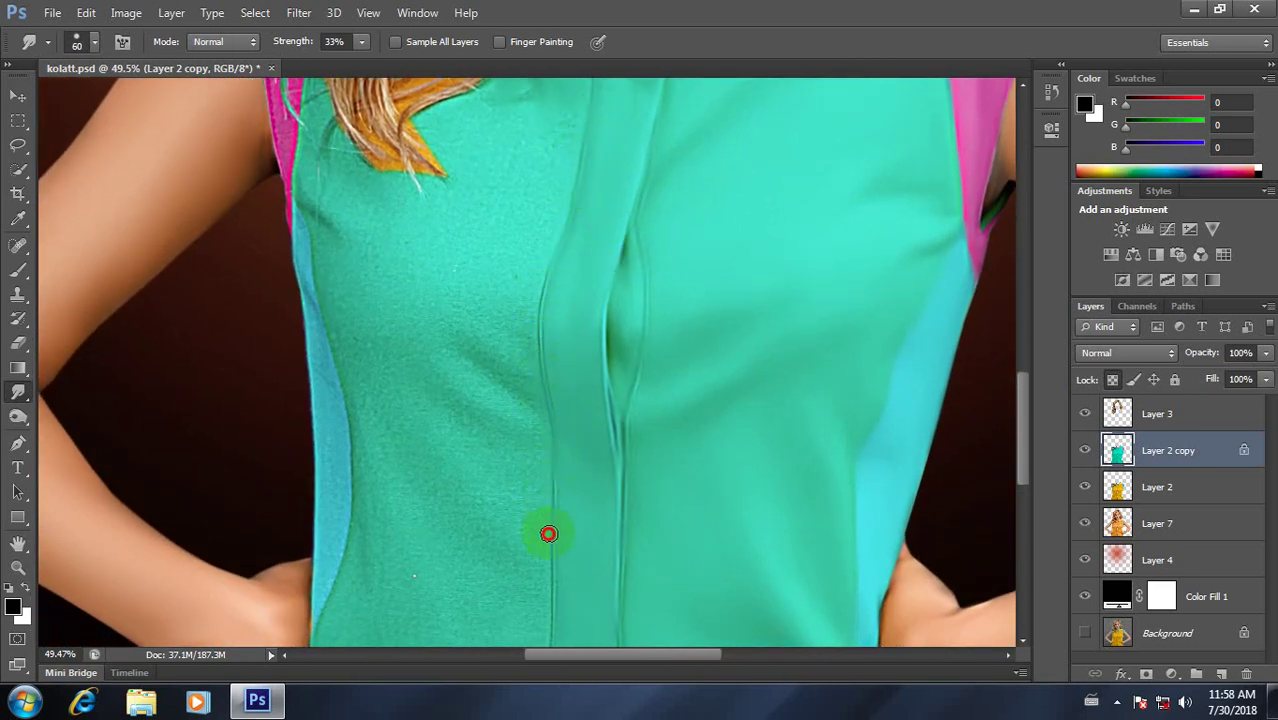
mouse_move(548, 533)
left_mouse_down()
mouse_move(576, 349)
mouse_move(571, 292)
left_mouse_up()
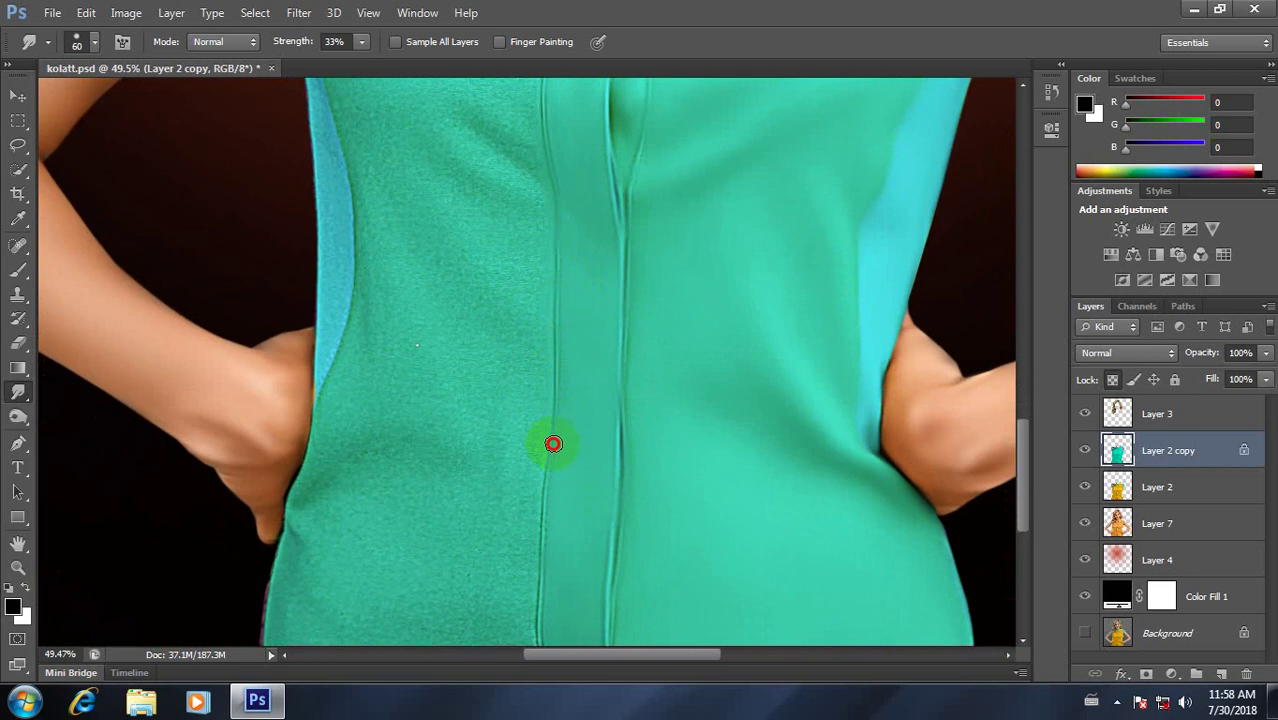
left_click_drag(570, 477, 556, 204)
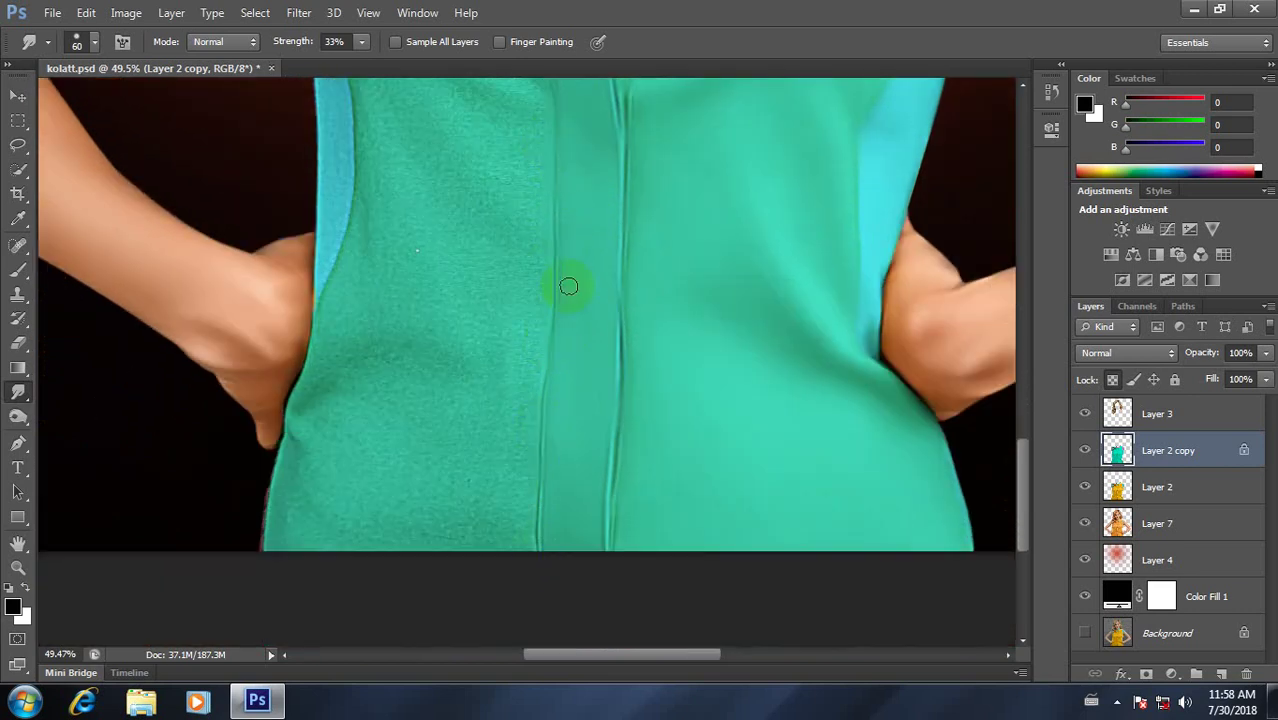
scroll(550, 252, "down", 2)
scroll(550, 252, "down", 1)
scroll(571, 194, "up", 2)
scroll(685, 181, "up", 1)
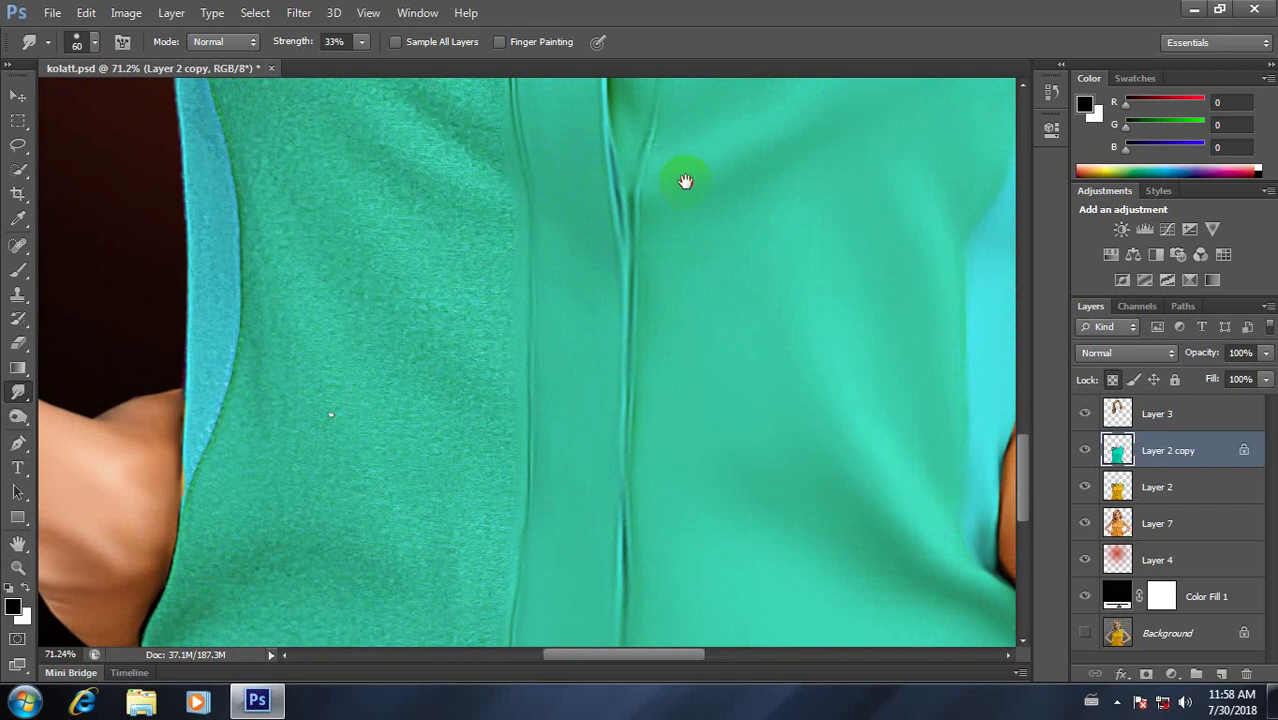
left_click_drag(685, 181, 613, 308)
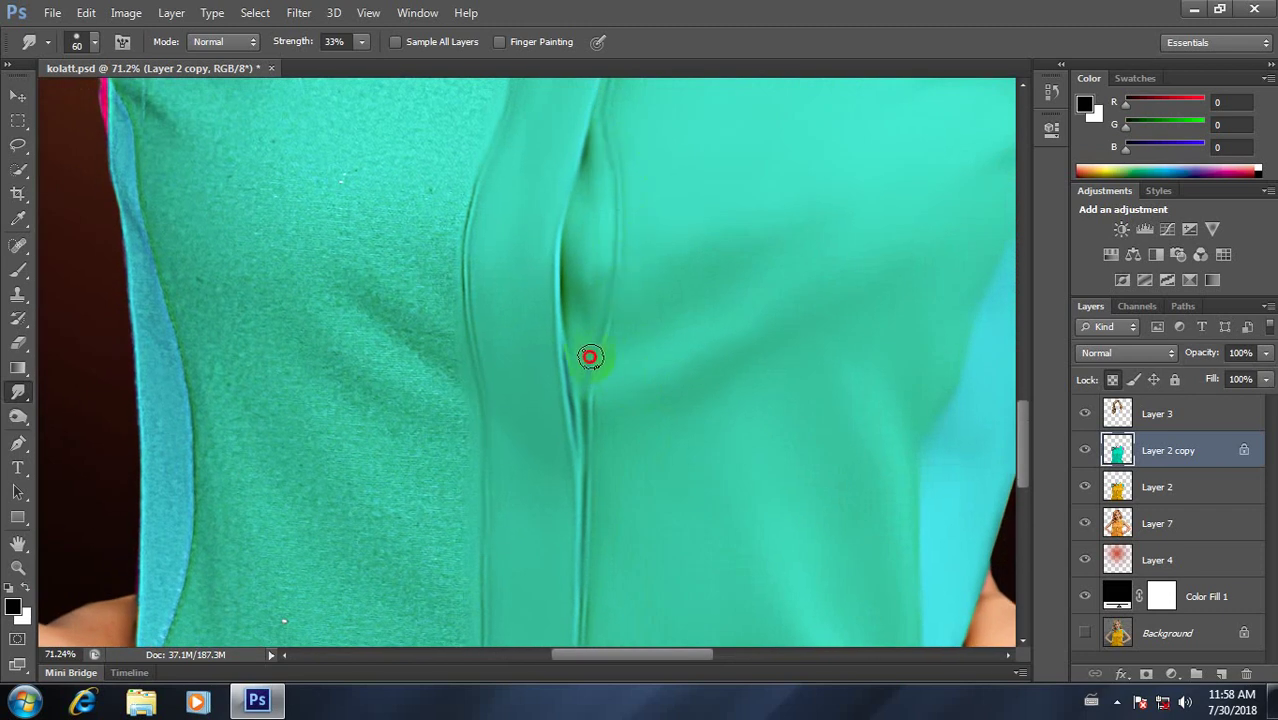
left_click_drag(589, 357, 596, 180)
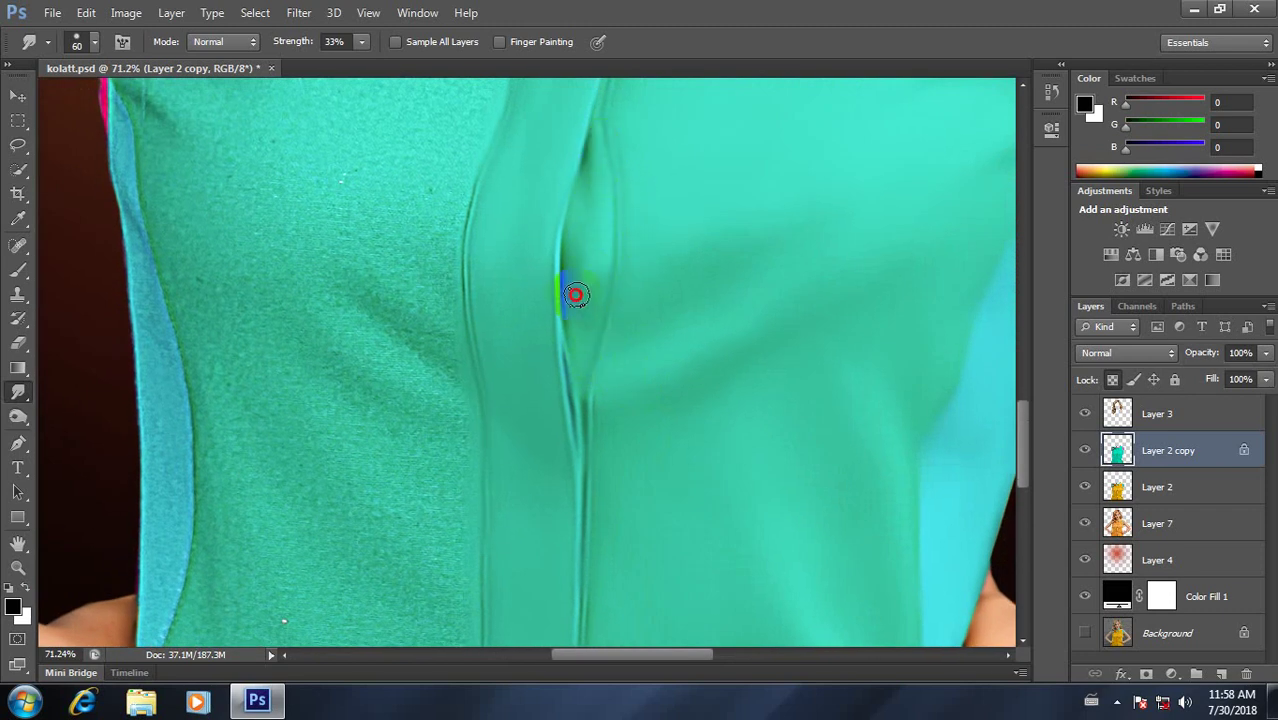
mouse_move(576, 294)
left_mouse_down()
mouse_move(553, 214)
mouse_move(551, 502)
left_mouse_up()
Step: Soften the seam and smudge the shirt below and along the hair edge with a larger brush
left_click_drag(533, 277, 553, 332)
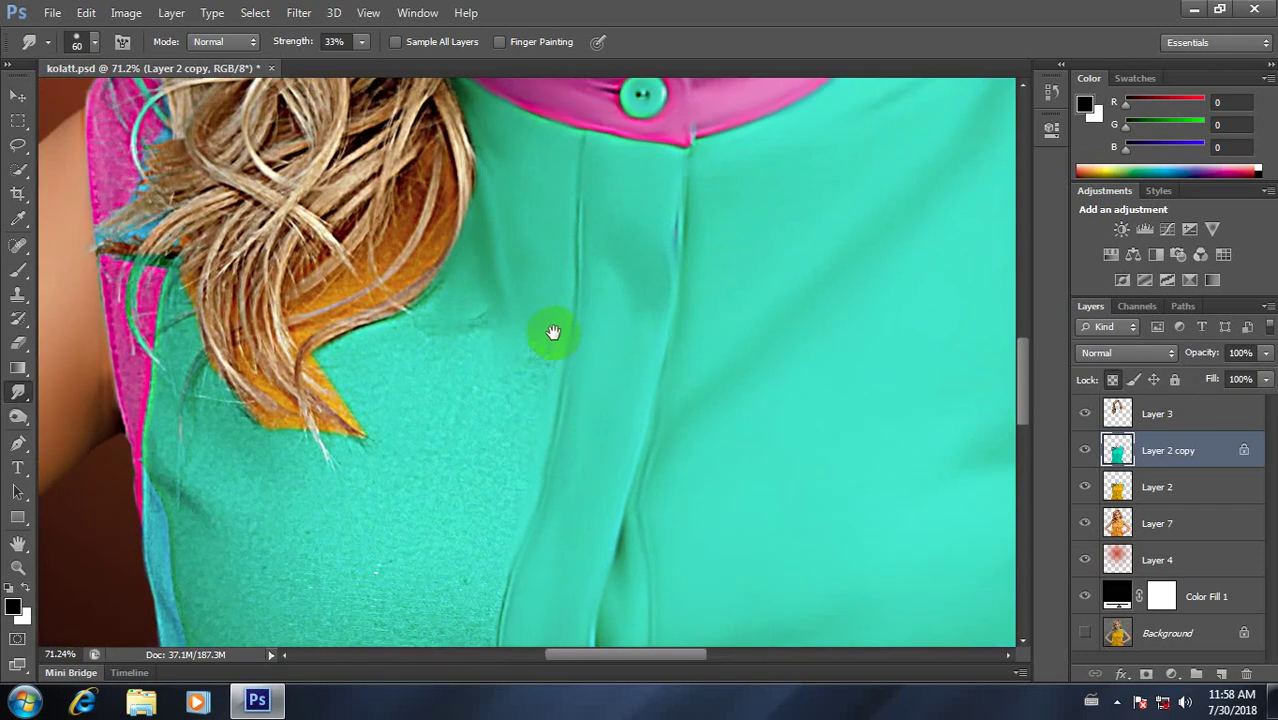
mouse_move(666, 193)
left_mouse_down()
mouse_move(670, 294)
mouse_move(679, 208)
mouse_move(670, 311)
left_mouse_up()
key("bracketright")
key("bracketright")
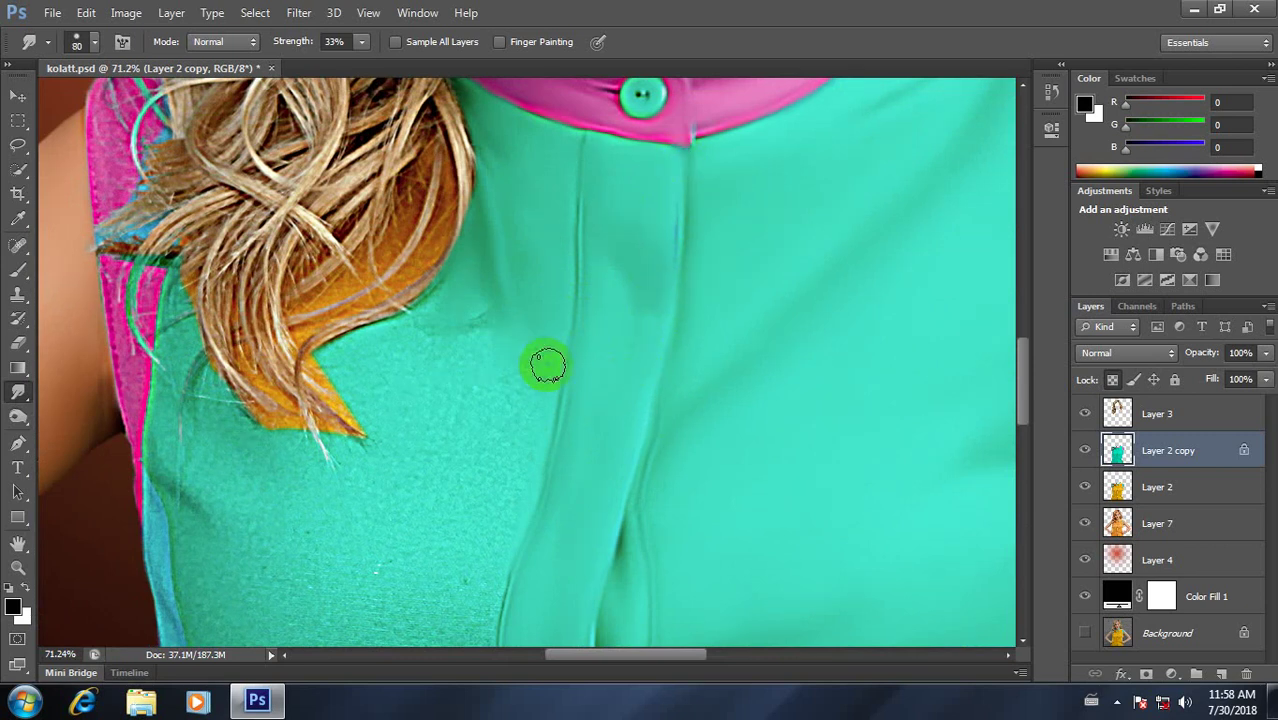
key("bracketright")
left_click(478, 342)
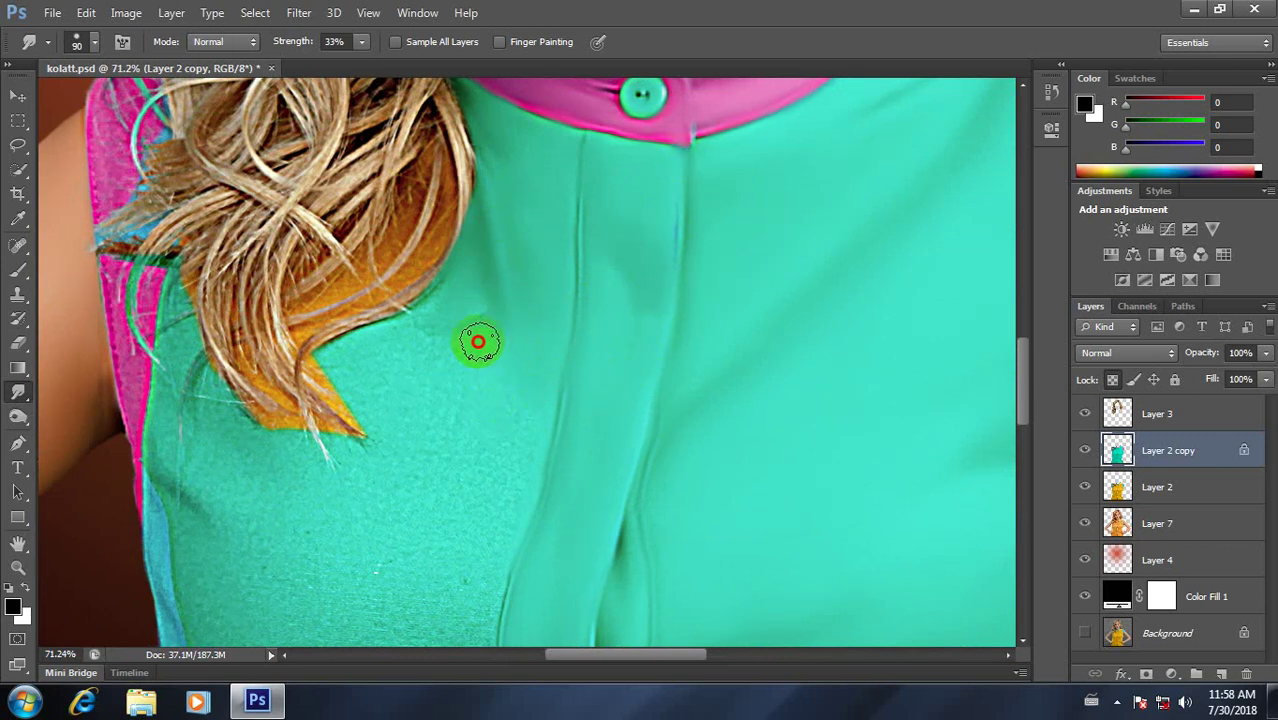
mouse_move(478, 342)
left_mouse_down()
mouse_move(428, 362)
mouse_move(434, 262)
mouse_move(479, 345)
mouse_move(470, 499)
mouse_move(485, 417)
left_mouse_up()
key("bracketright")
key("bracketright")
mouse_move(505, 349)
left_mouse_down()
mouse_move(359, 359)
mouse_move(328, 414)
mouse_move(459, 363)
mouse_move(499, 485)
mouse_move(474, 504)
mouse_move(385, 516)
mouse_move(302, 468)
mouse_move(234, 468)
mouse_move(175, 305)
mouse_move(215, 390)
mouse_move(274, 432)
mouse_move(344, 452)
mouse_move(371, 442)
mouse_move(385, 462)
mouse_move(556, 348)
mouse_move(492, 424)
mouse_move(410, 326)
mouse_move(371, 363)
mouse_move(535, 507)
mouse_move(568, 514)
mouse_move(605, 451)
mouse_move(704, 393)
mouse_move(662, 508)
mouse_move(645, 512)
left_mouse_up()
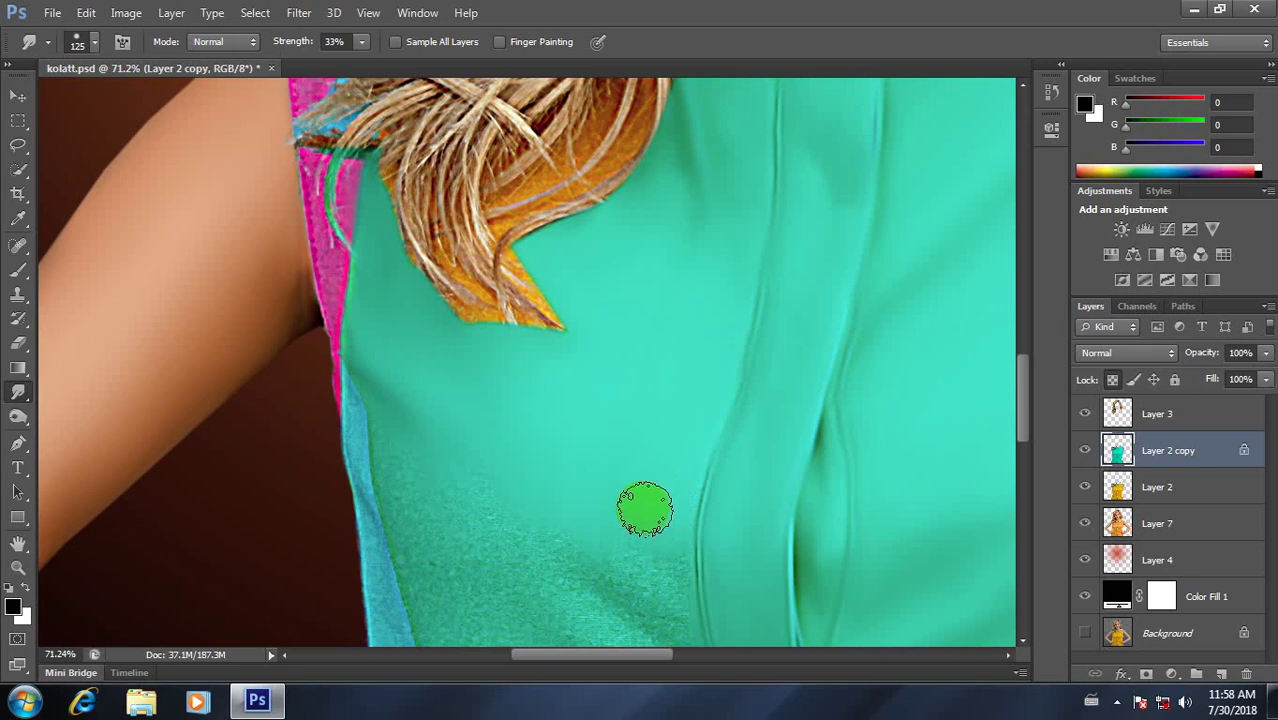
Step: Smooth the grainy lower-left shirt texture near the hand and waist with a 175 px brush
mouse_move(645, 510)
left_mouse_down()
mouse_move(679, 359)
mouse_move(773, 114)
mouse_move(805, 85)
mouse_move(672, 214)
mouse_move(550, 222)
mouse_move(729, 333)
mouse_move(744, 200)
mouse_move(790, 148)
mouse_move(645, 234)
mouse_move(519, 214)
left_mouse_up()
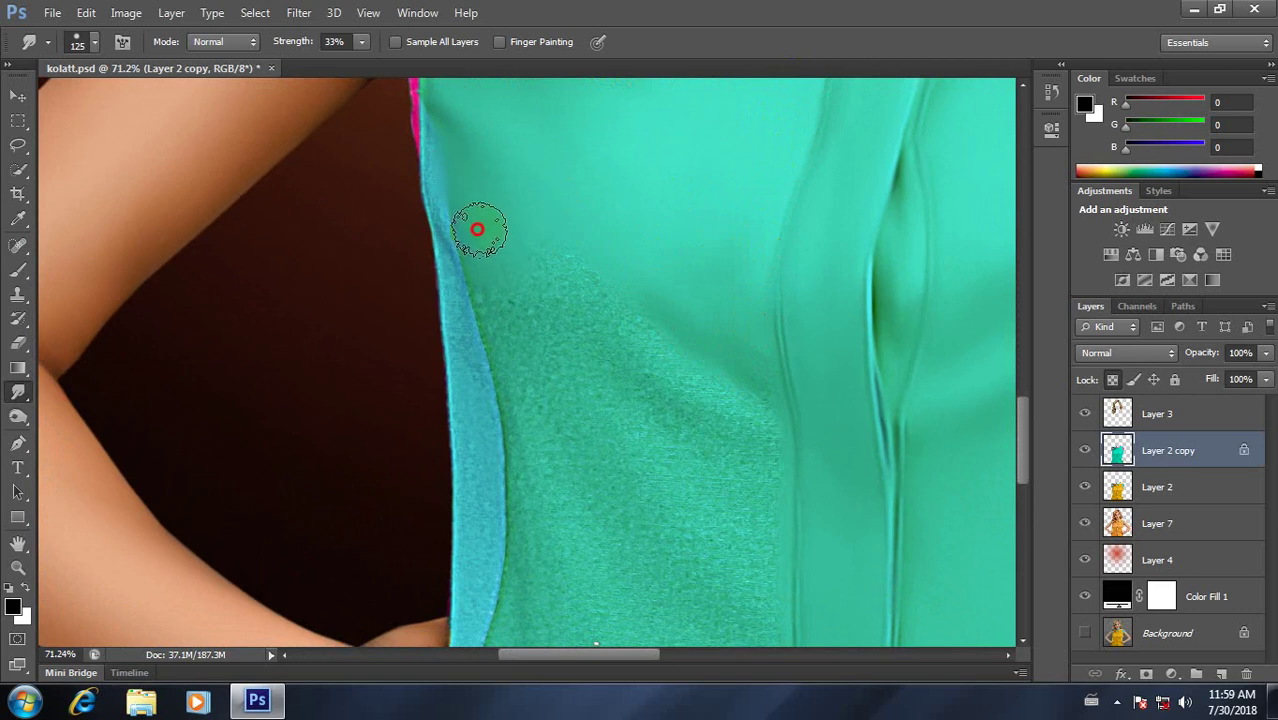
mouse_move(514, 291)
left_mouse_down()
mouse_move(536, 223)
mouse_move(596, 277)
mouse_move(611, 365)
mouse_move(567, 392)
left_mouse_up()
mouse_move(606, 504)
left_mouse_down()
mouse_move(525, 545)
mouse_move(592, 546)
mouse_move(705, 465)
mouse_move(648, 331)
mouse_move(722, 371)
mouse_move(749, 428)
mouse_move(742, 414)
mouse_move(708, 448)
mouse_move(767, 494)
mouse_move(736, 317)
left_mouse_up()
scroll(730, 491, "down", 4)
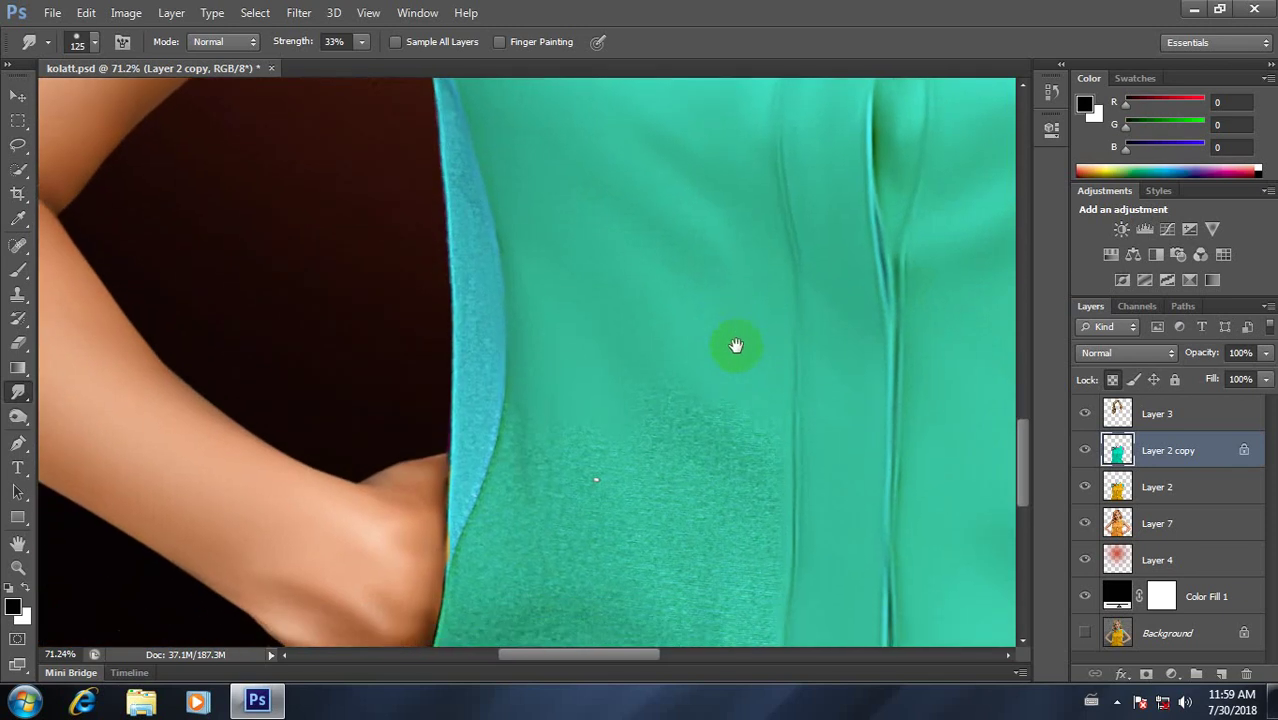
scroll(736, 346, "down", 1)
mouse_move(679, 427)
left_mouse_down()
mouse_move(713, 402)
mouse_move(753, 448)
mouse_move(770, 419)
left_mouse_up()
mouse_move(680, 248)
left_mouse_down()
mouse_move(685, 506)
mouse_move(645, 440)
mouse_move(650, 531)
mouse_move(593, 477)
mouse_move(599, 405)
mouse_move(516, 394)
mouse_move(496, 448)
mouse_move(533, 421)
left_mouse_up()
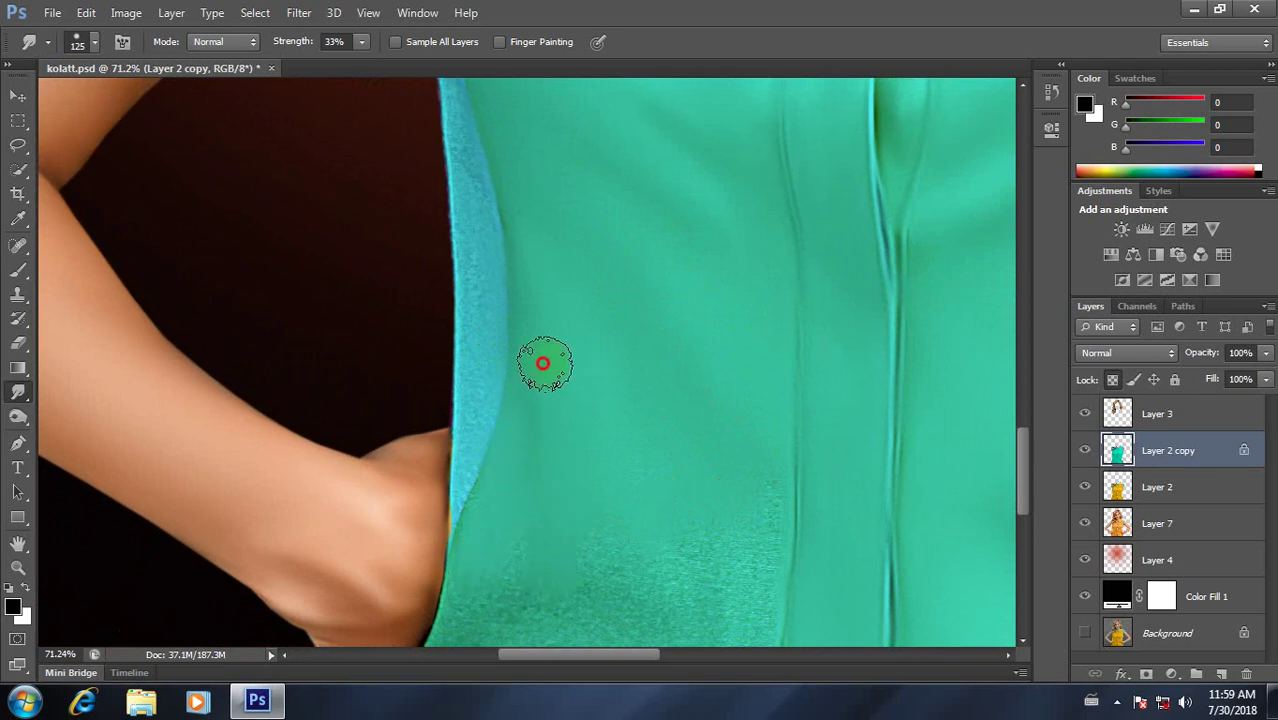
left_click_drag(633, 564, 631, 373)
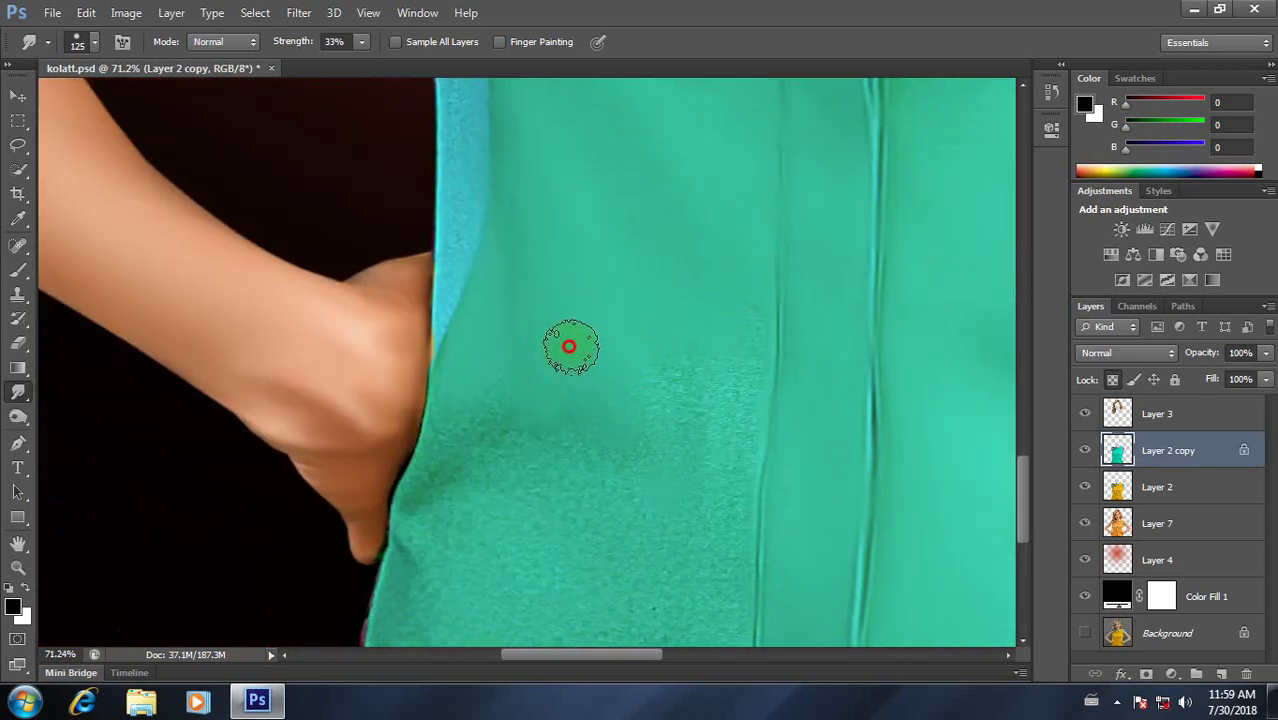
mouse_move(674, 416)
left_mouse_down()
mouse_move(699, 491)
mouse_move(739, 300)
mouse_move(728, 377)
mouse_move(739, 508)
mouse_move(693, 596)
mouse_move(630, 491)
mouse_move(560, 489)
mouse_move(533, 419)
mouse_move(439, 485)
mouse_move(493, 362)
mouse_move(451, 423)
mouse_move(479, 297)
mouse_move(591, 460)
mouse_move(608, 263)
left_mouse_up()
mouse_move(585, 349)
left_mouse_down()
mouse_move(542, 300)
mouse_move(451, 343)
mouse_move(437, 405)
mouse_move(385, 499)
mouse_move(508, 456)
mouse_move(610, 485)
mouse_move(628, 438)
mouse_move(685, 431)
mouse_move(702, 365)
mouse_move(730, 479)
mouse_move(644, 345)
mouse_move(582, 456)
left_mouse_up()
Step: With a smaller brush, smooth the blue shirt edge up the side and down toward the elbow
scroll(650, 371, "down", 2)
scroll(653, 377, "down", 2)
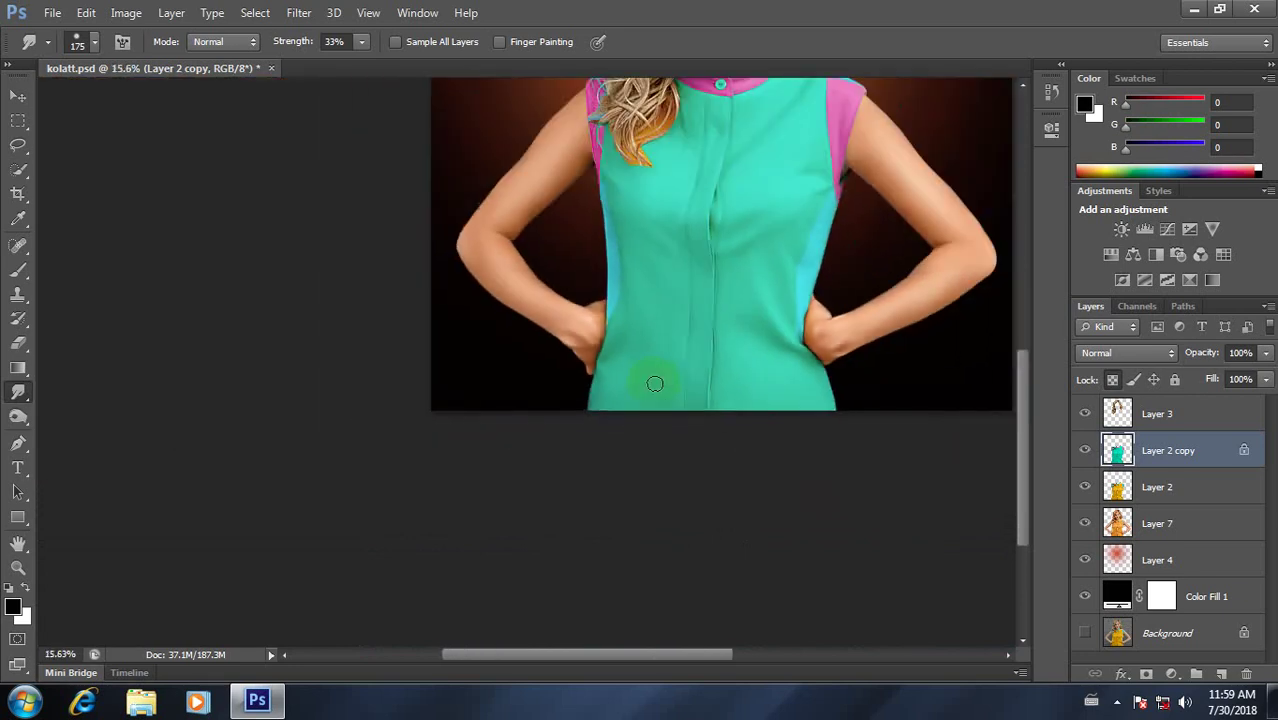
scroll(653, 377, "down", 2)
scroll(436, 510, "up", 3)
scroll(420, 482, "up", 3)
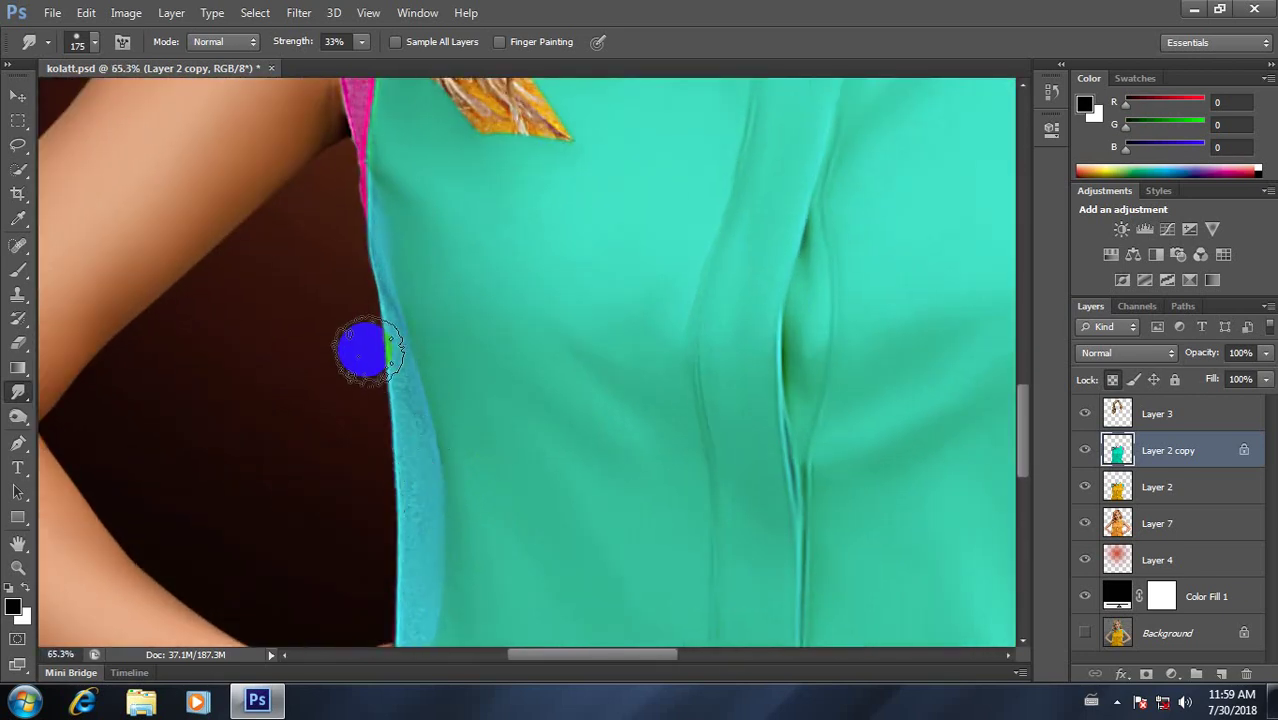
key("bracketleft")
key("bracketleft")
key("bracketleft")
mouse_move(405, 300)
left_mouse_down()
mouse_move(371, 220)
mouse_move(382, 320)
mouse_move(377, 200)
mouse_move(390, 374)
mouse_move(427, 489)
mouse_move(374, 451)
mouse_move(408, 457)
mouse_move(425, 531)
mouse_move(455, 372)
left_mouse_up()
key("bracketleft")
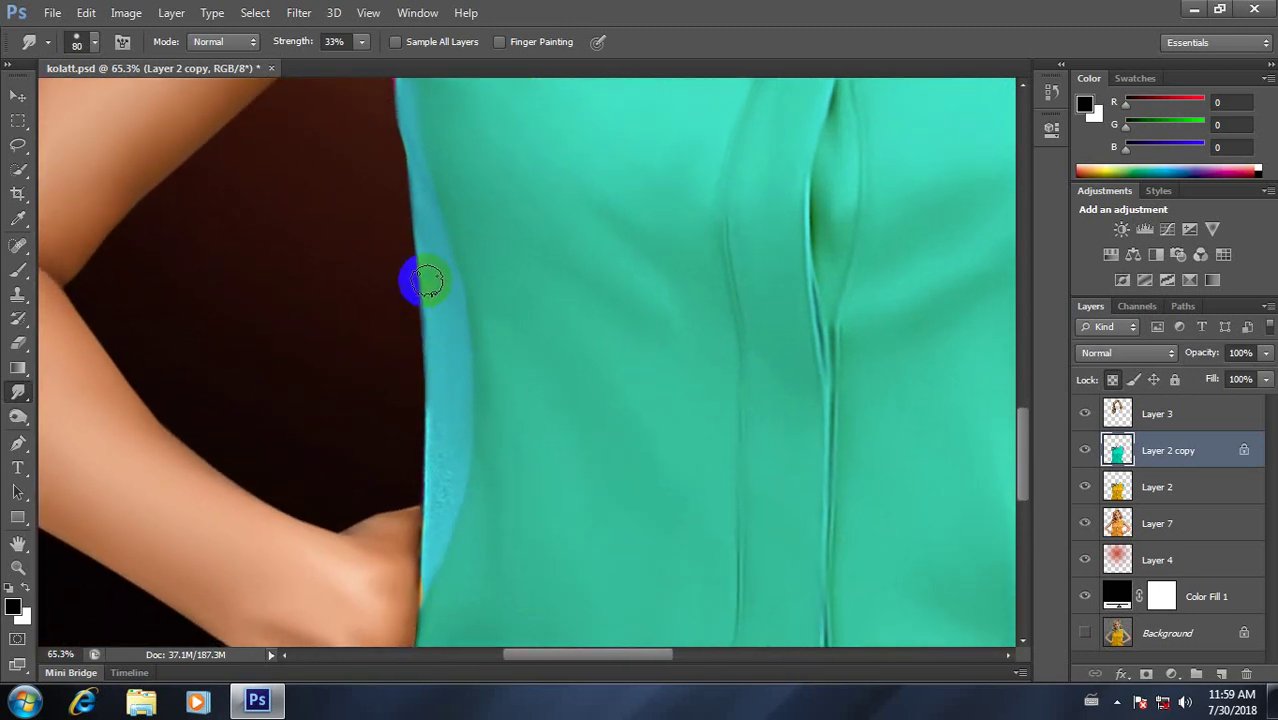
mouse_move(408, 277)
left_mouse_down()
mouse_move(442, 457)
mouse_move(408, 494)
mouse_move(427, 548)
mouse_move(462, 431)
mouse_move(431, 496)
mouse_move(422, 566)
left_mouse_up()
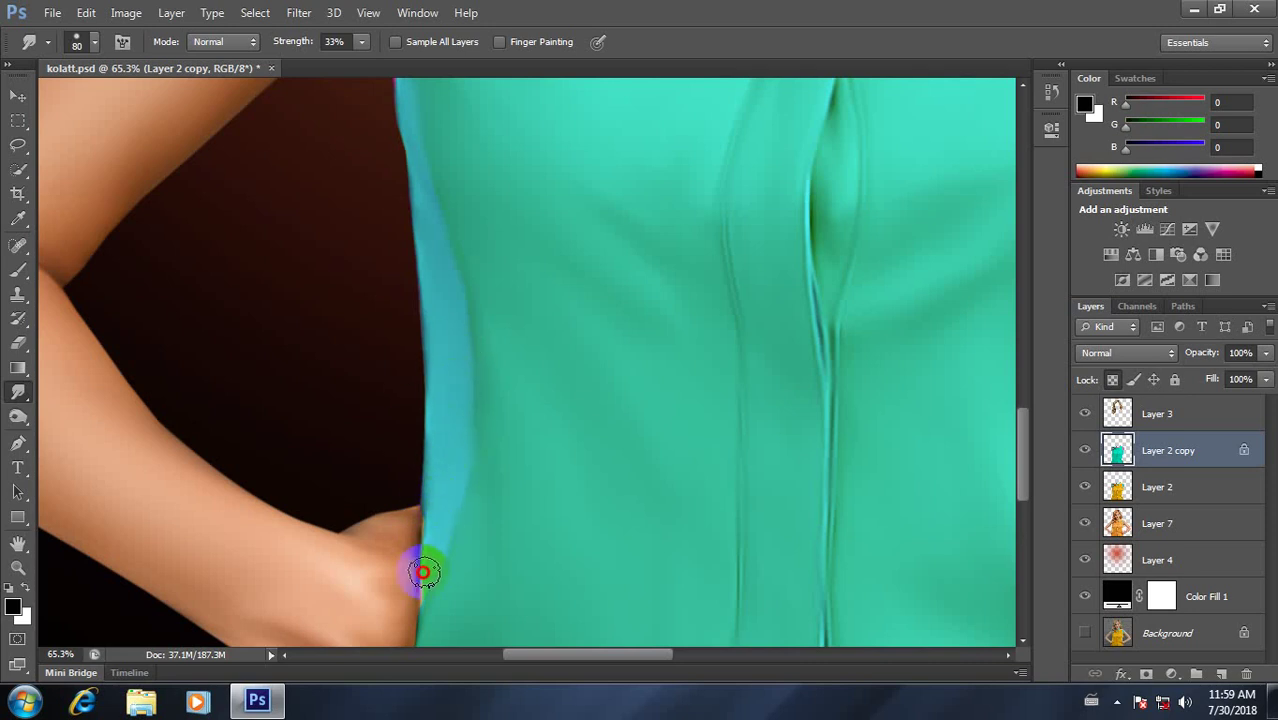
left_click_drag(508, 171, 551, 371)
Step: Smooth the pink shoulder edge near the armpit and push the purple smear into the hair, 80 px brush
mouse_move(502, 609)
left_mouse_down()
mouse_move(465, 551)
mouse_move(448, 305)
mouse_move(529, 501)
mouse_move(529, 489)
left_mouse_up()
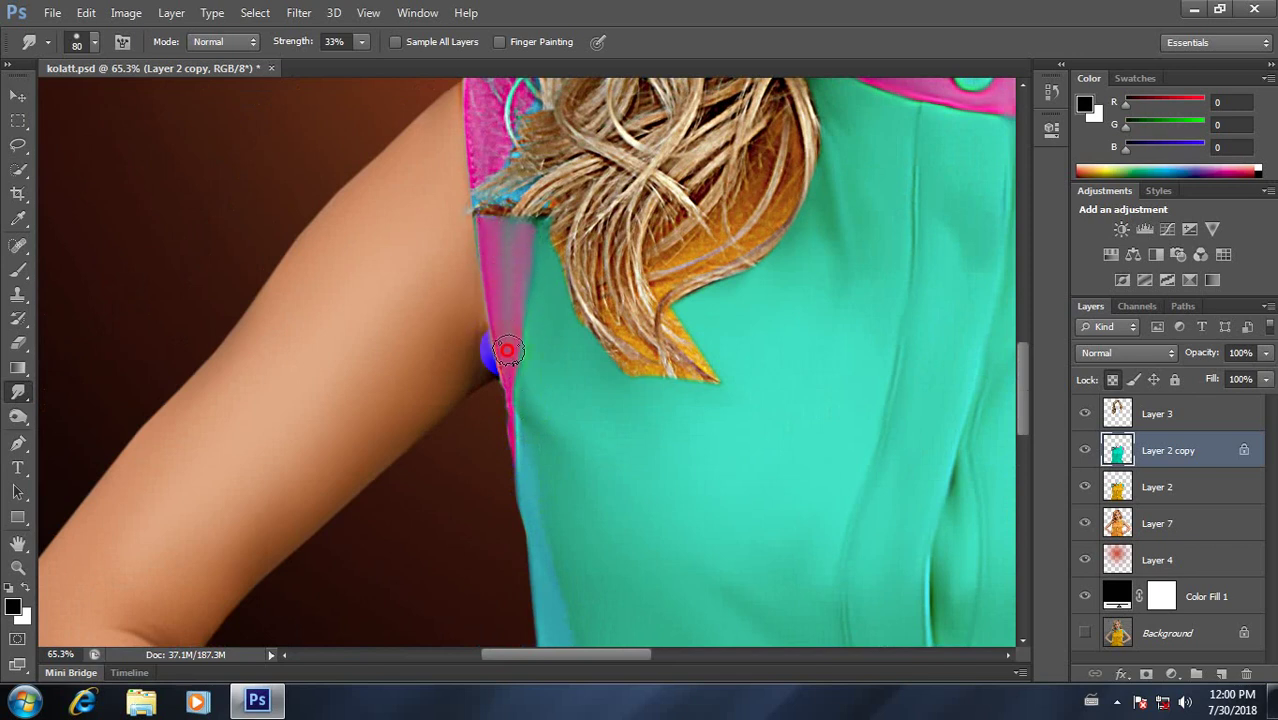
mouse_move(502, 374)
left_mouse_down()
mouse_move(491, 434)
mouse_move(497, 286)
left_mouse_up()
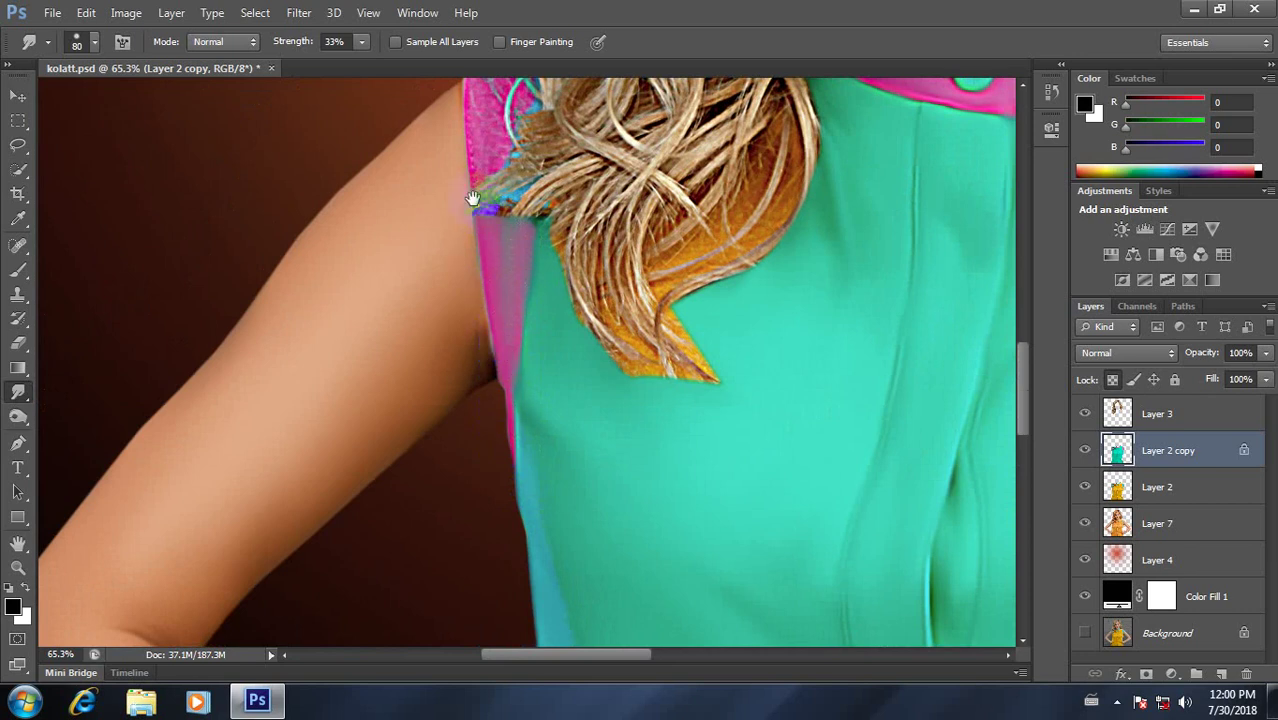
left_click_drag(472, 197, 510, 437)
mouse_move(509, 337)
left_mouse_down()
mouse_move(507, 362)
mouse_move(551, 266)
mouse_move(538, 285)
mouse_move(548, 380)
mouse_move(573, 338)
left_mouse_up()
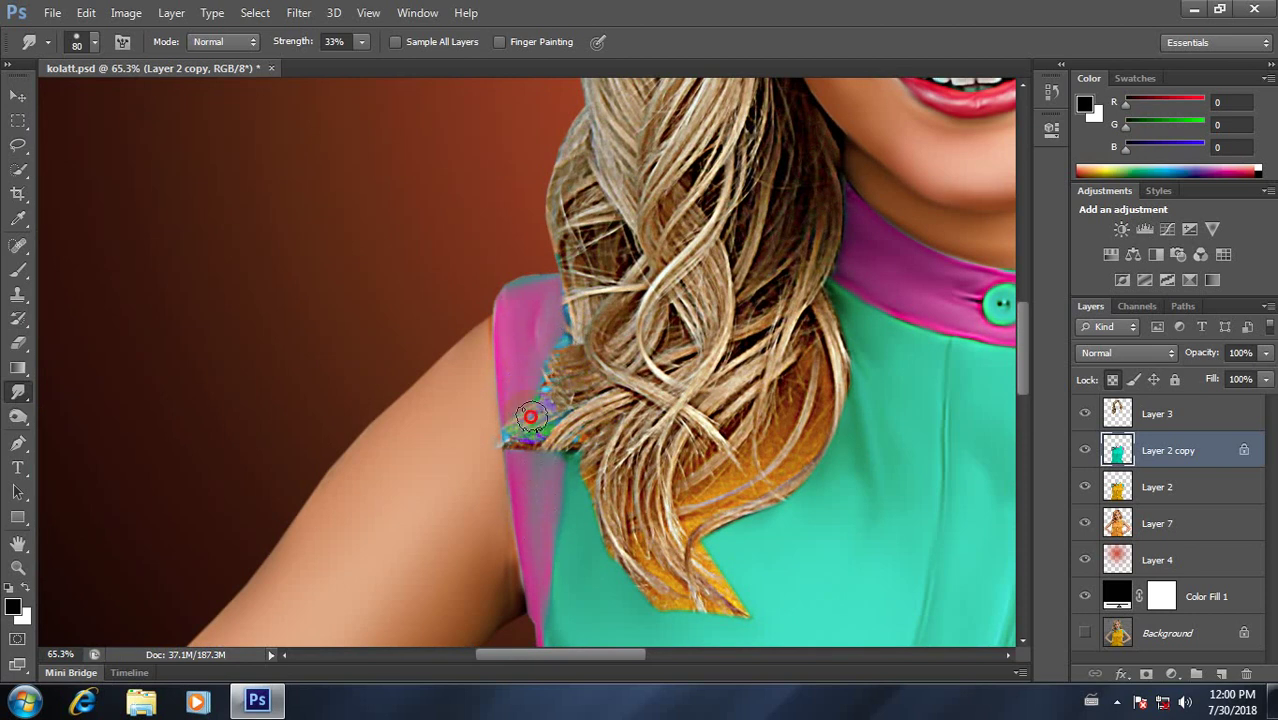
scroll(531, 416, "down", 5)
scroll(566, 426, "up", 3)
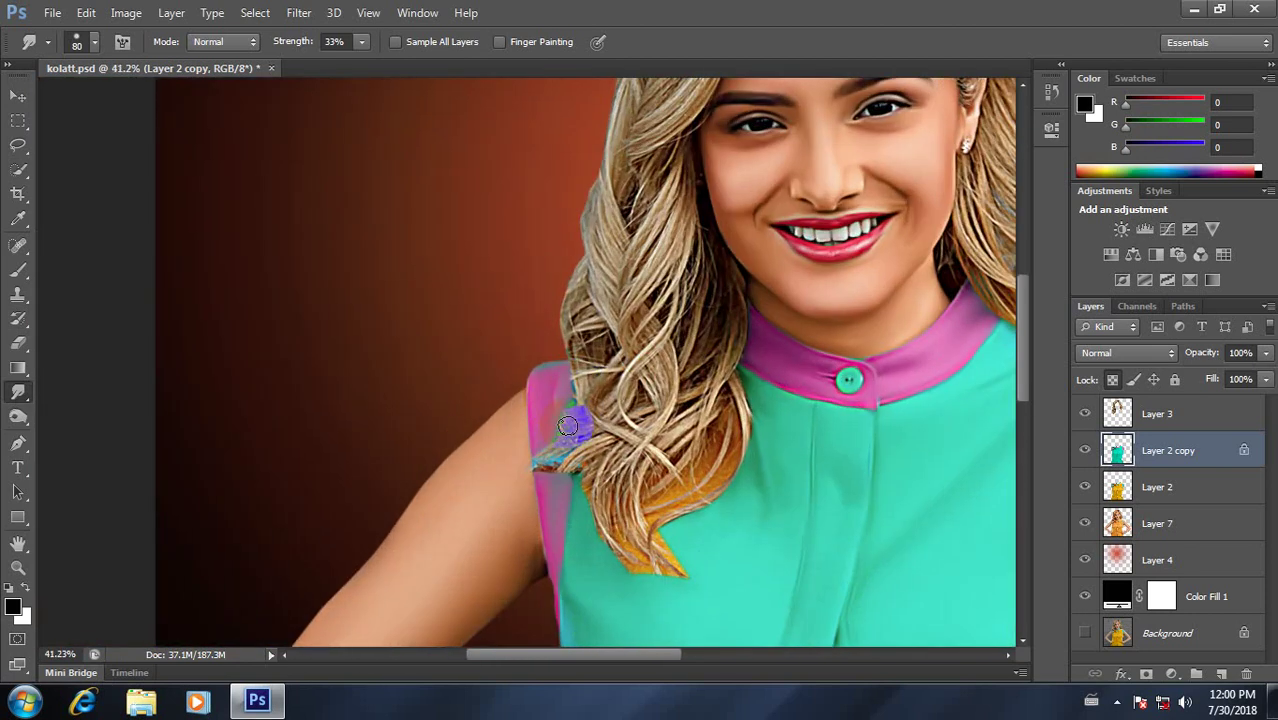
left_click_drag(562, 485, 571, 400)
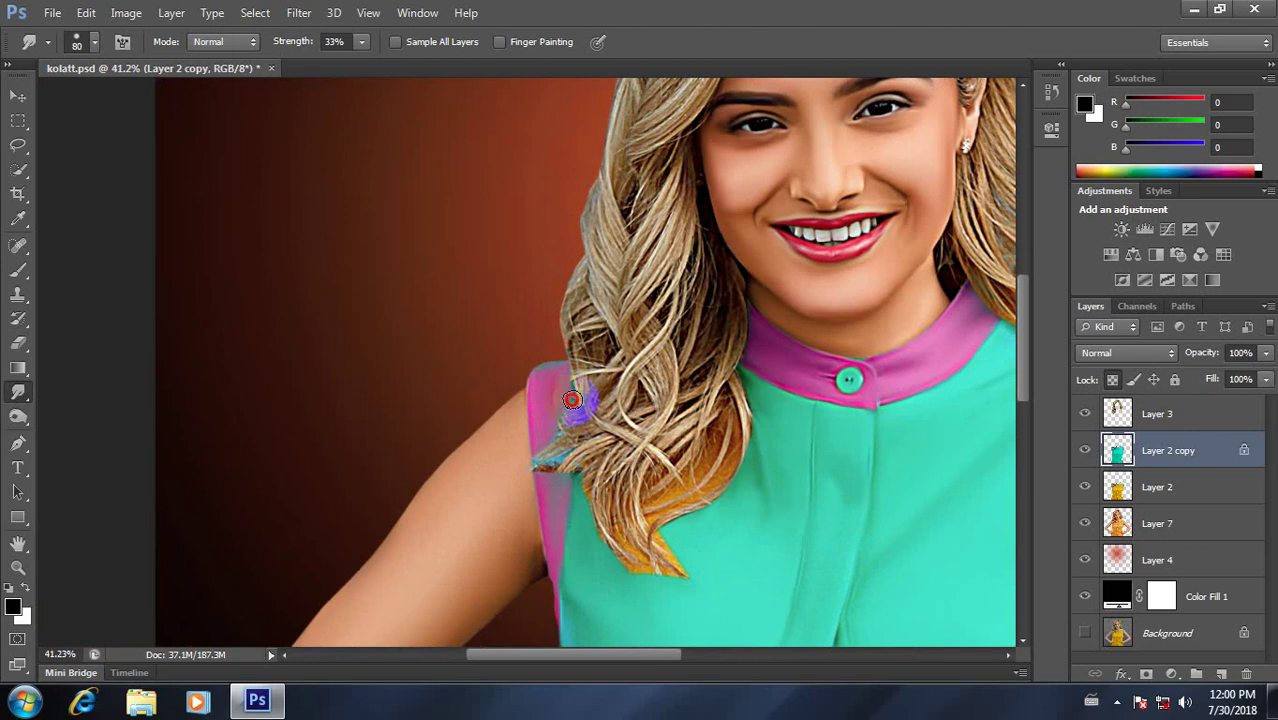
mouse_move(579, 474)
left_mouse_down()
mouse_move(599, 385)
mouse_move(684, 391)
left_mouse_up()
scroll(752, 401, "down", 3)
Step: Zoom in on the placket and soften its upper folds with upward smudges
scroll(590, 480, "down", 2)
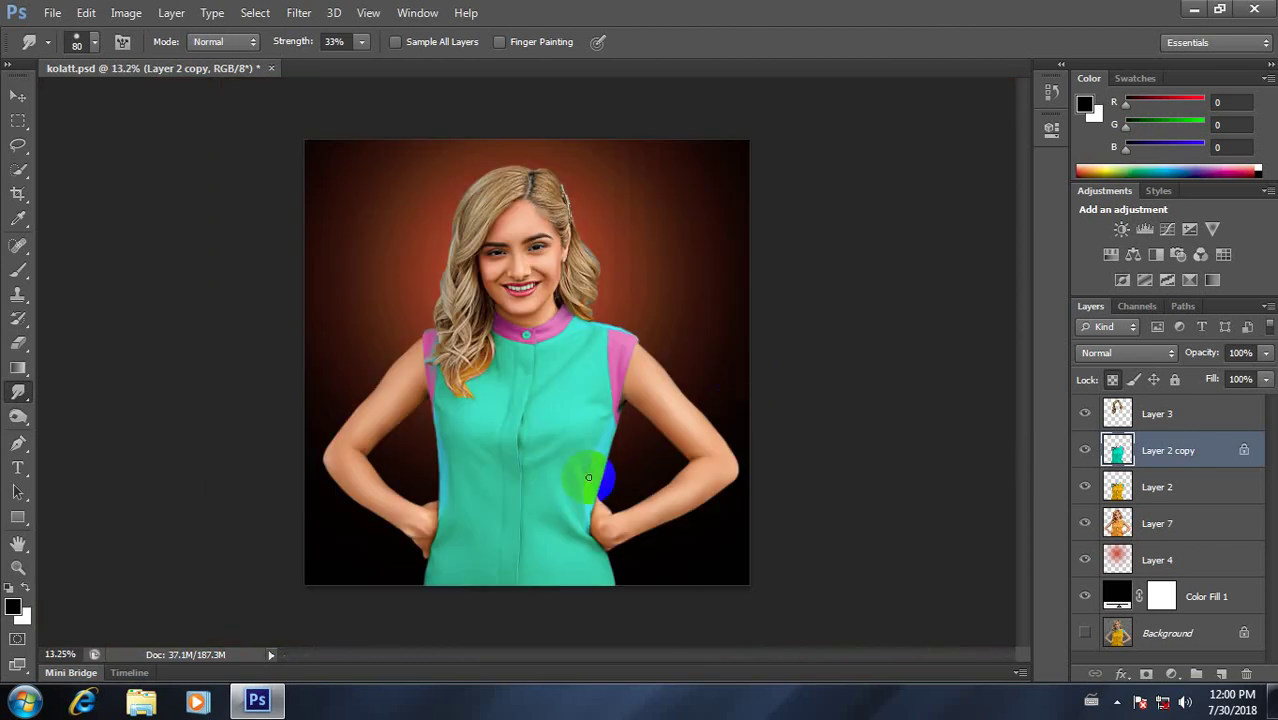
scroll(590, 480, "up", 1)
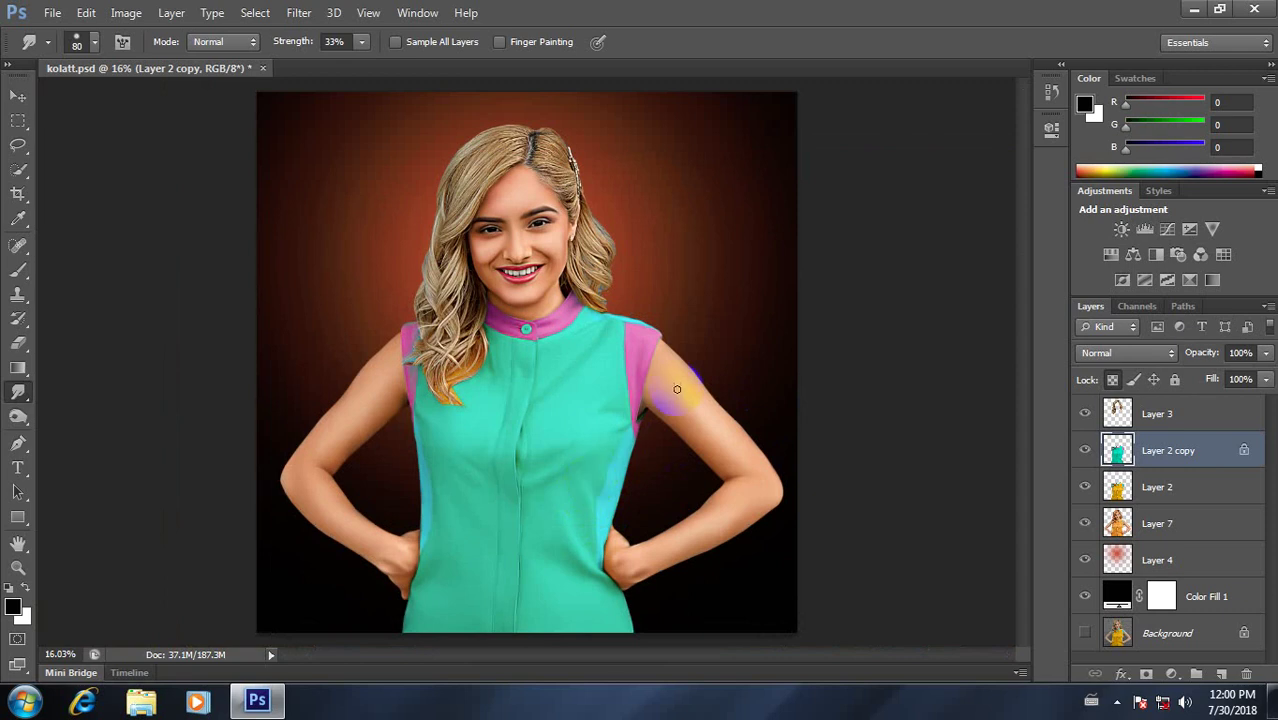
scroll(677, 389, "down", 2)
scroll(548, 414, "down", 1)
scroll(525, 560, "up", 3)
scroll(528, 508, "up", 2)
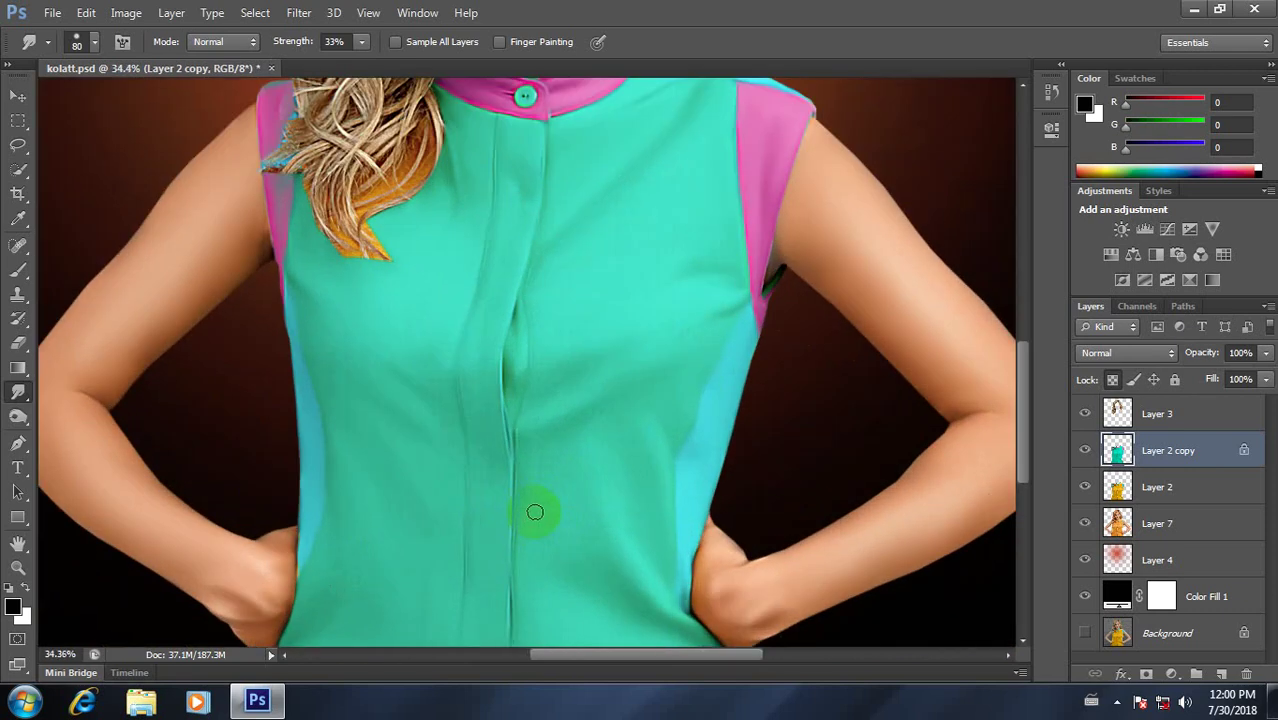
scroll(535, 512, "down", 2)
scroll(533, 513, "down", 1)
scroll(513, 490, "up", 3)
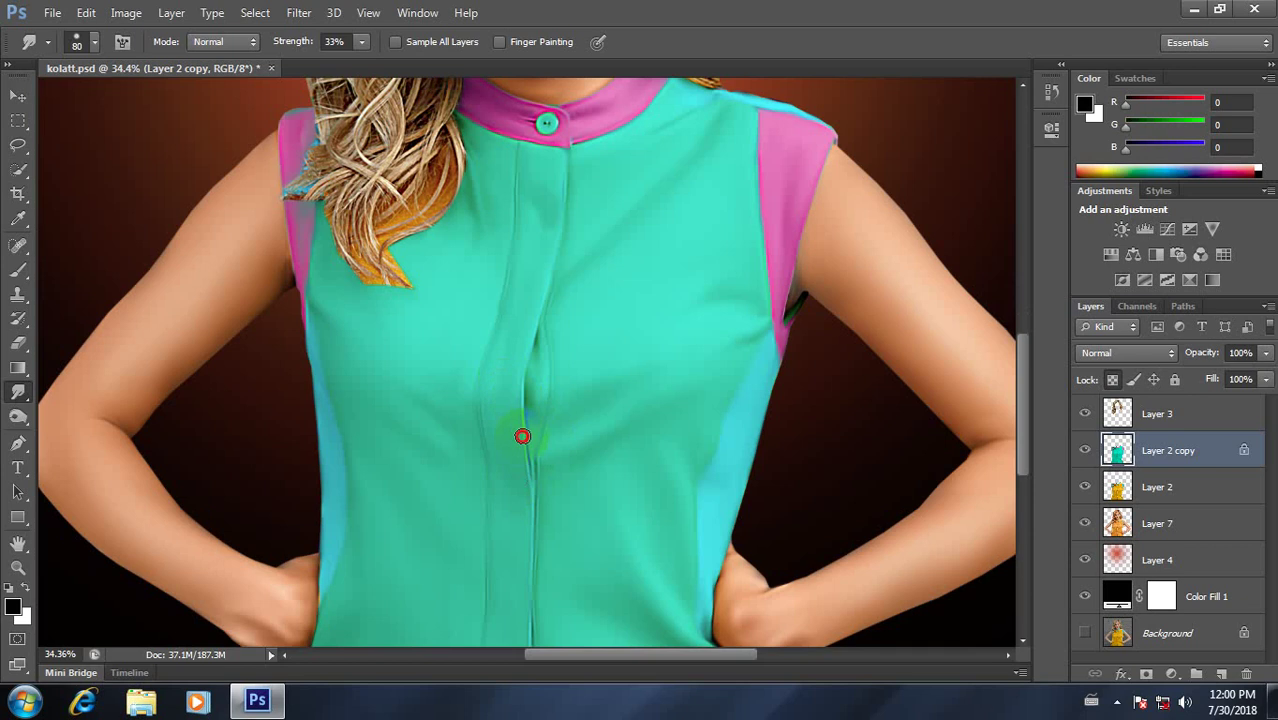
mouse_move(517, 388)
left_mouse_down()
mouse_move(527, 427)
mouse_move(553, 269)
mouse_move(548, 160)
left_mouse_up()
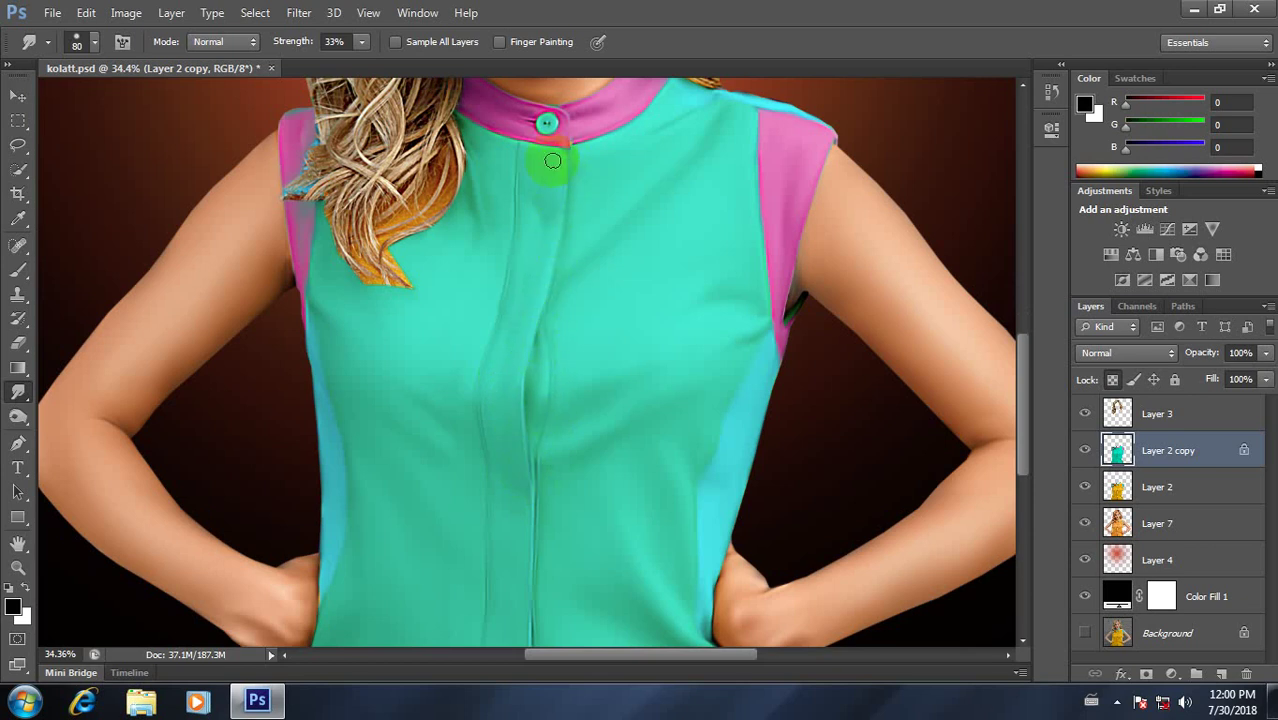
mouse_move(513, 254)
left_mouse_down()
mouse_move(509, 157)
mouse_move(486, 407)
left_mouse_up()
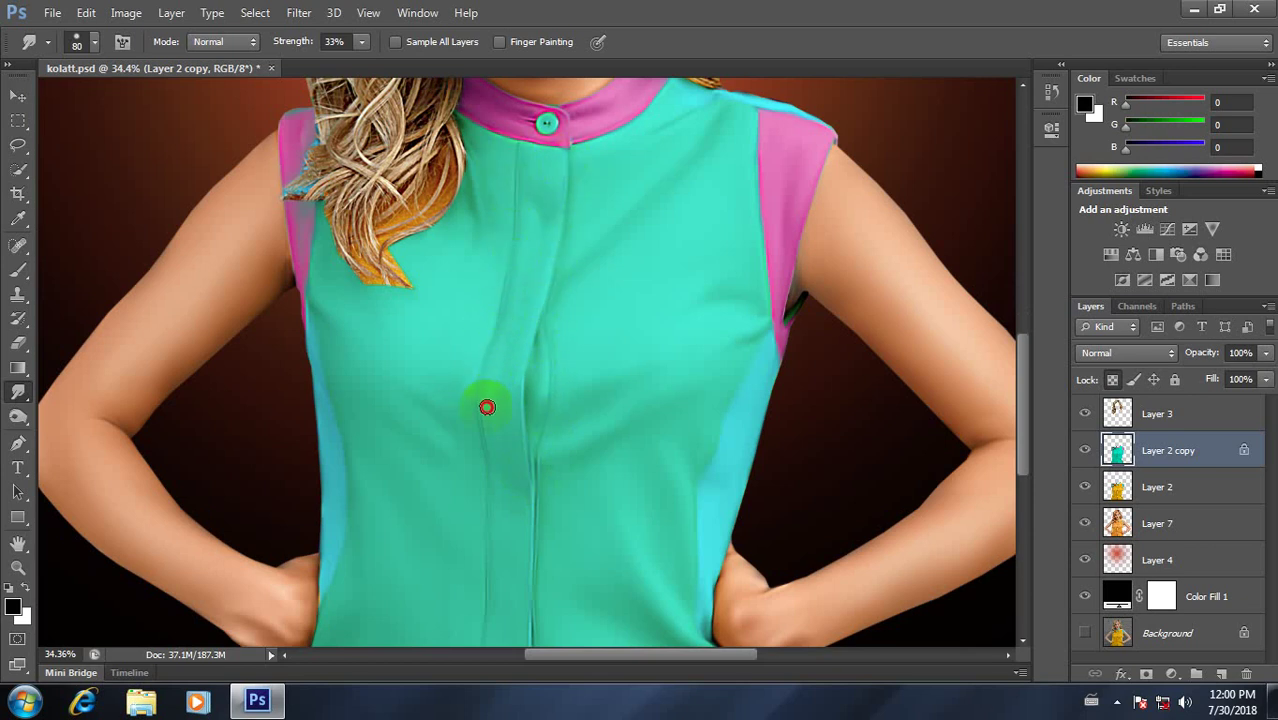
Step: Smudge the lower part of the placket down toward the waist
left_click_drag(572, 533, 562, 363)
left_click_drag(536, 251, 534, 276)
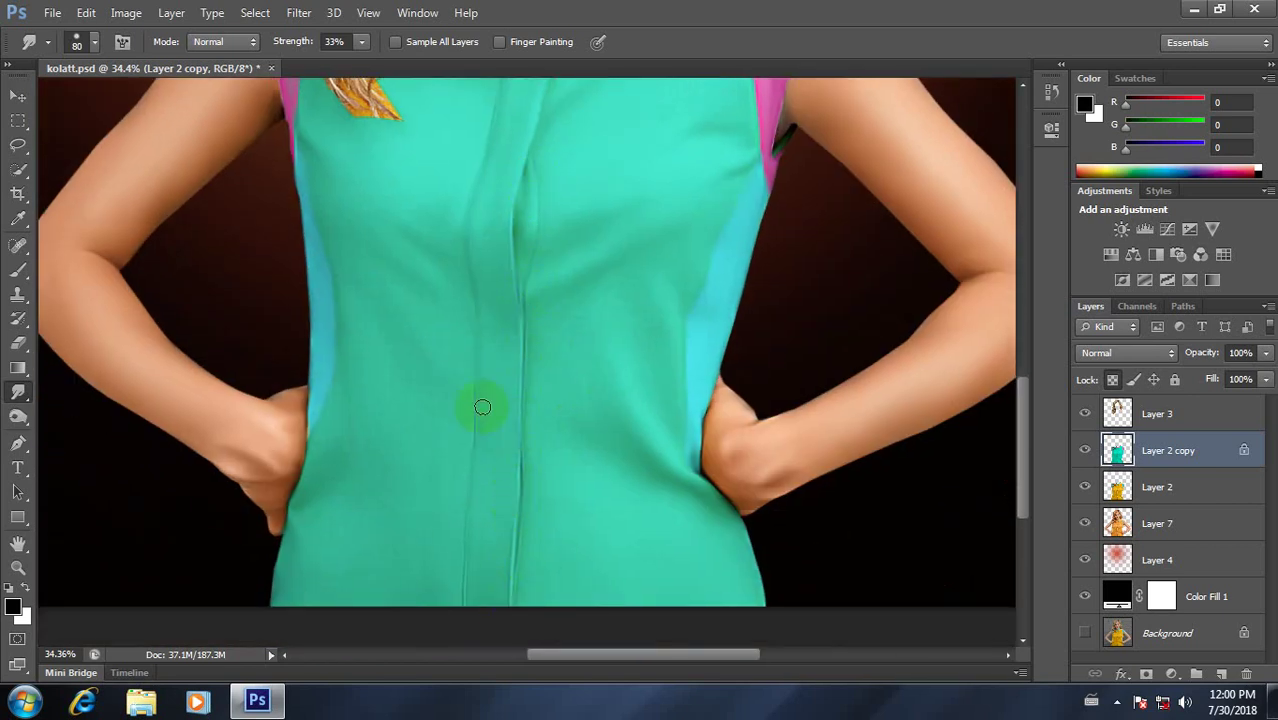
scroll(535, 440, "down", 1)
scroll(541, 424, "down", 1)
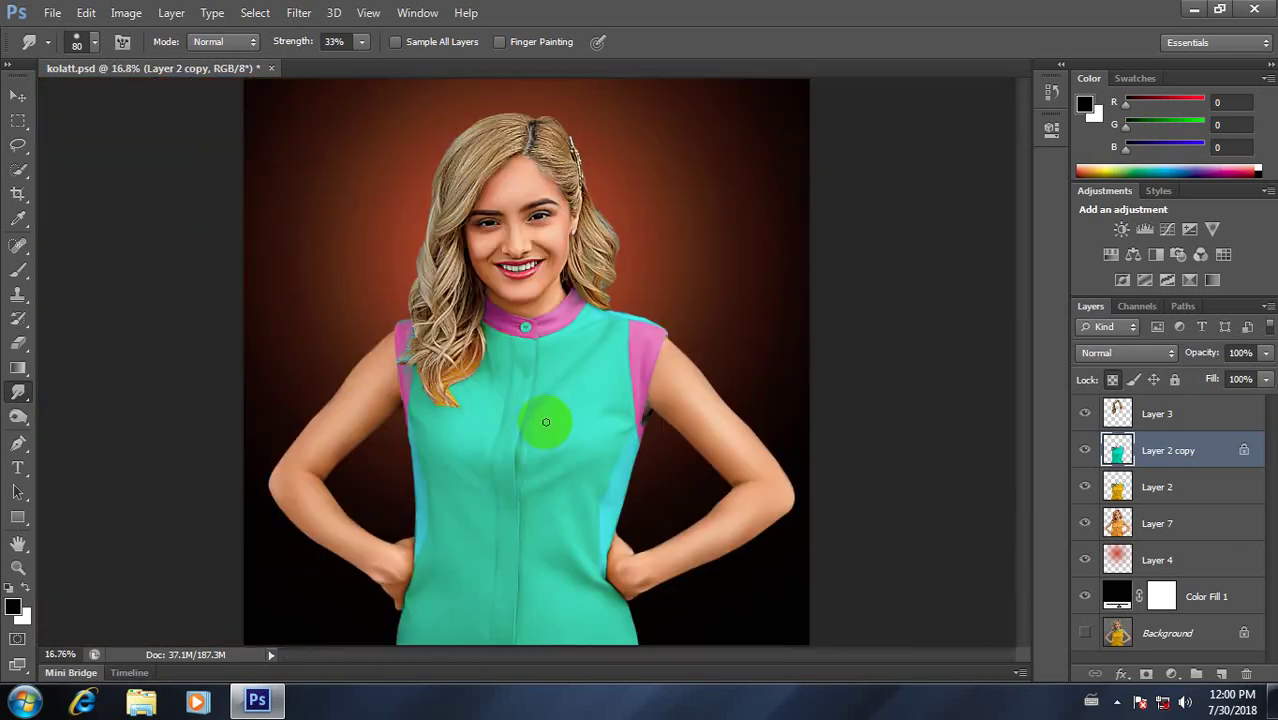
scroll(548, 412, "down", 1)
scroll(551, 404, "up", 2)
scroll(545, 448, "up", 1)
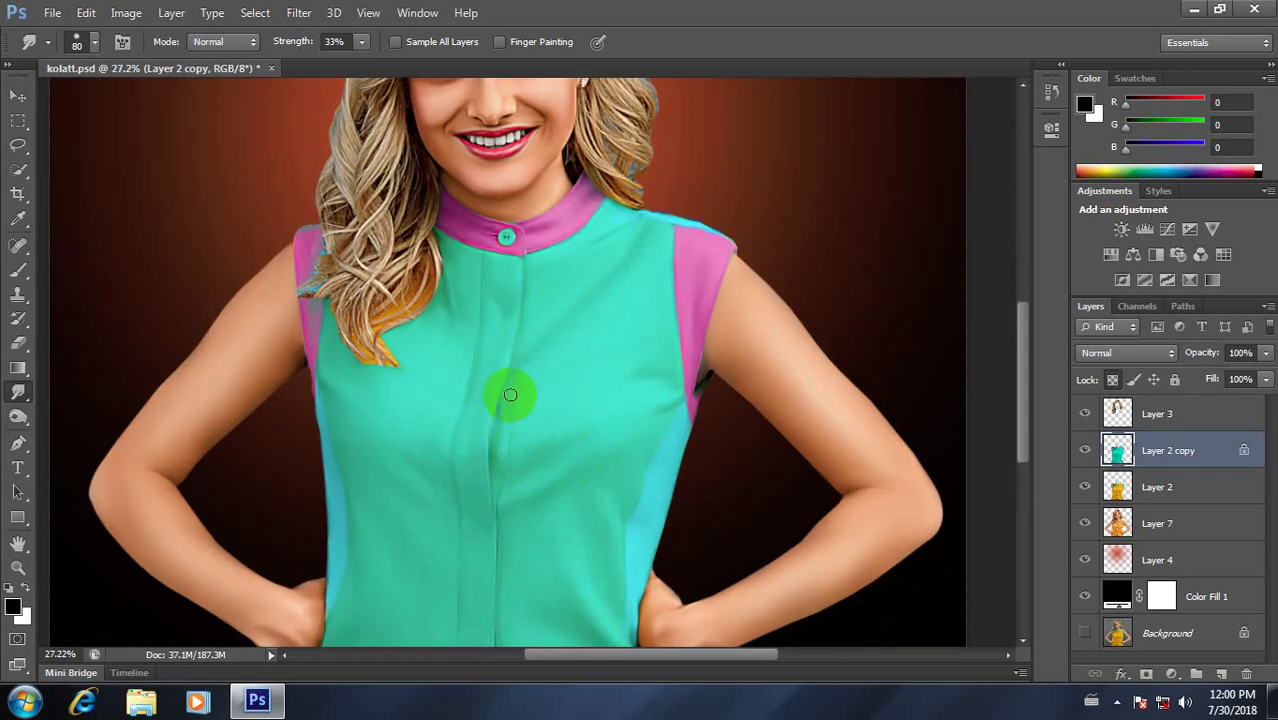
Step: Delete Layer 2, then select Layer 2 copy and toggle its visibility to compare
left_click(1184, 491)
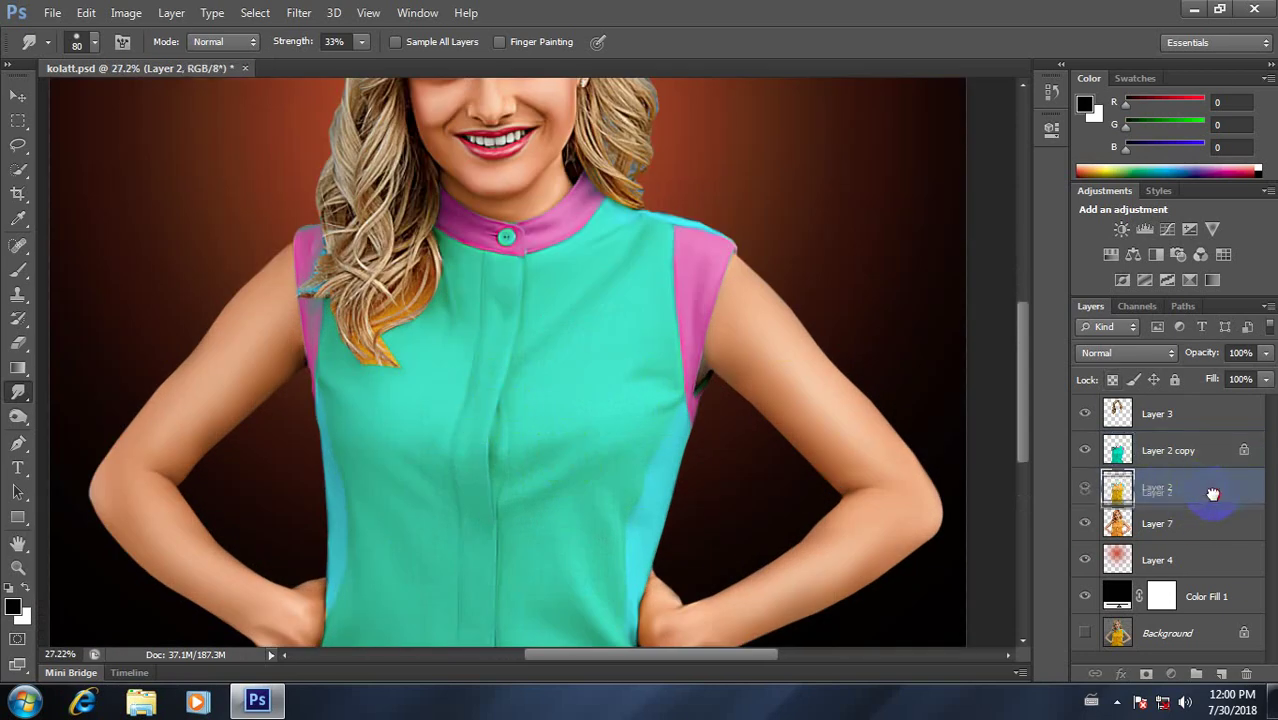
left_click_drag(1212, 491, 1245, 673)
left_click(1108, 451)
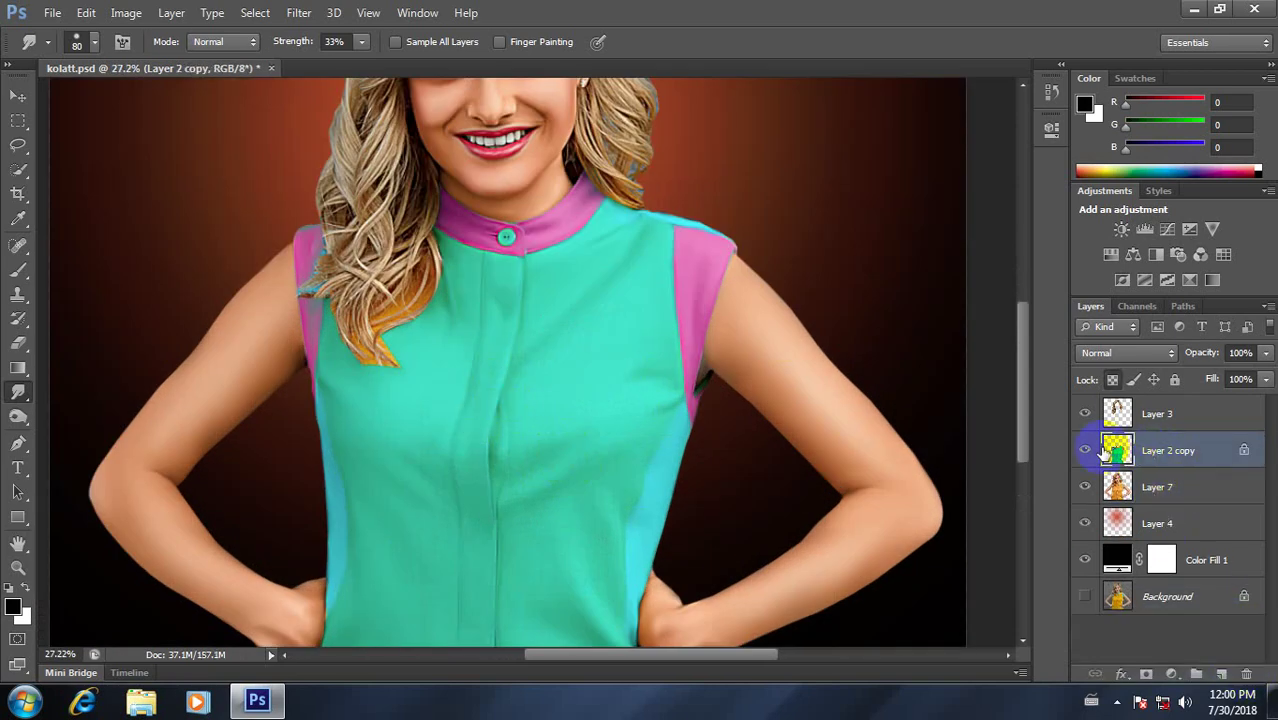
left_click(1086, 450)
left_click(1086, 450)
scroll(556, 377, "down", 1)
scroll(562, 456, "down", 2)
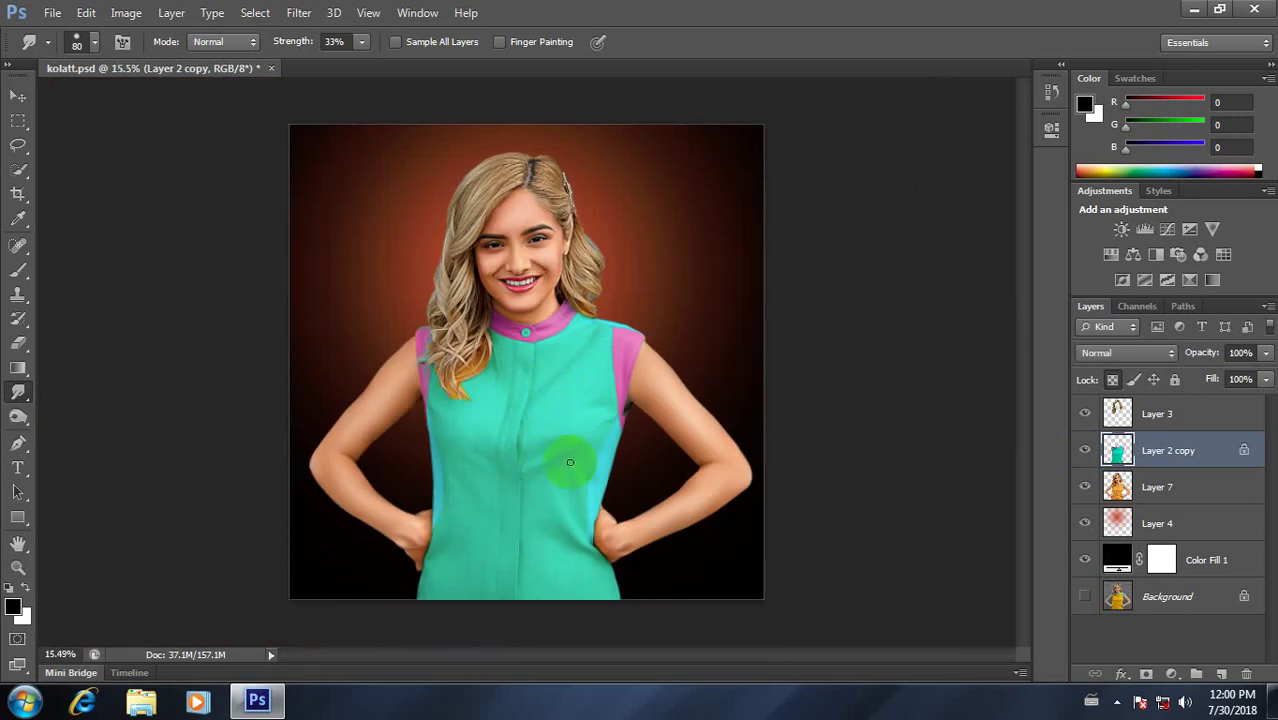
scroll(570, 462, "up", 3)
scroll(570, 462, "down", 2)
scroll(542, 450, "up", 1)
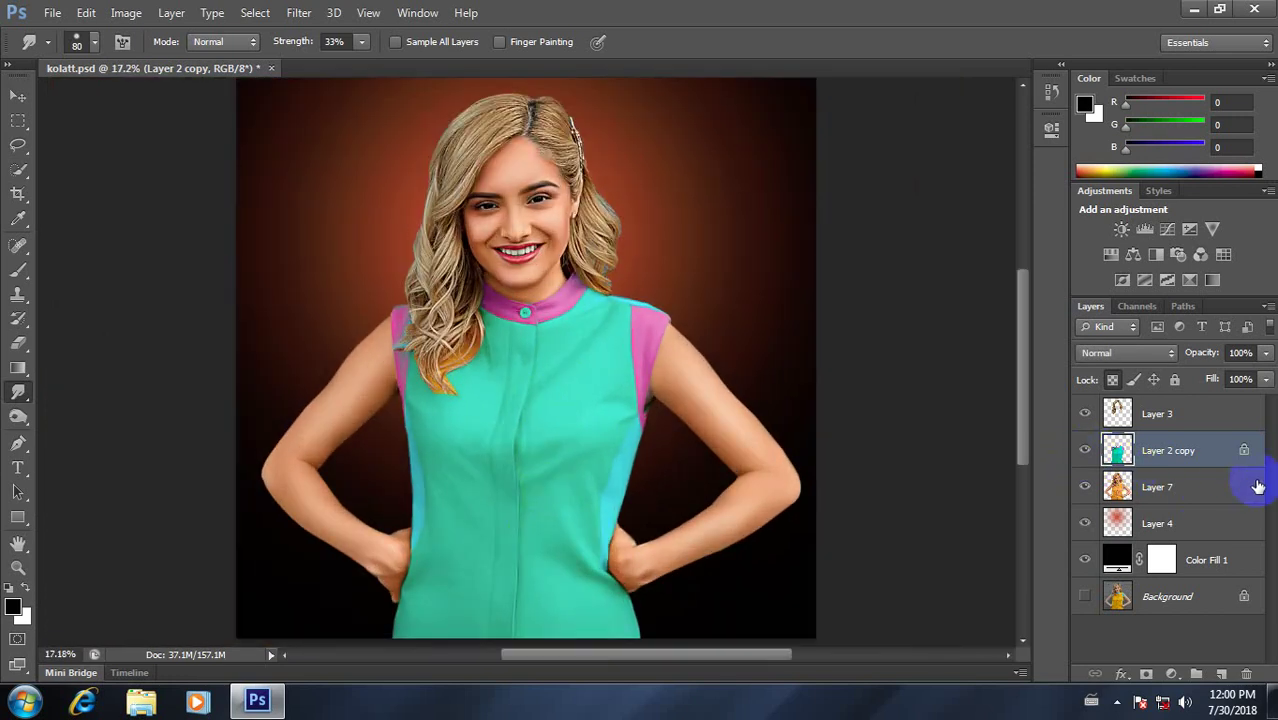
Step: Add a new Layer 8 filled with 50% gray, clipped to Layer 2 copy in Soft Light
left_click(1221, 673)
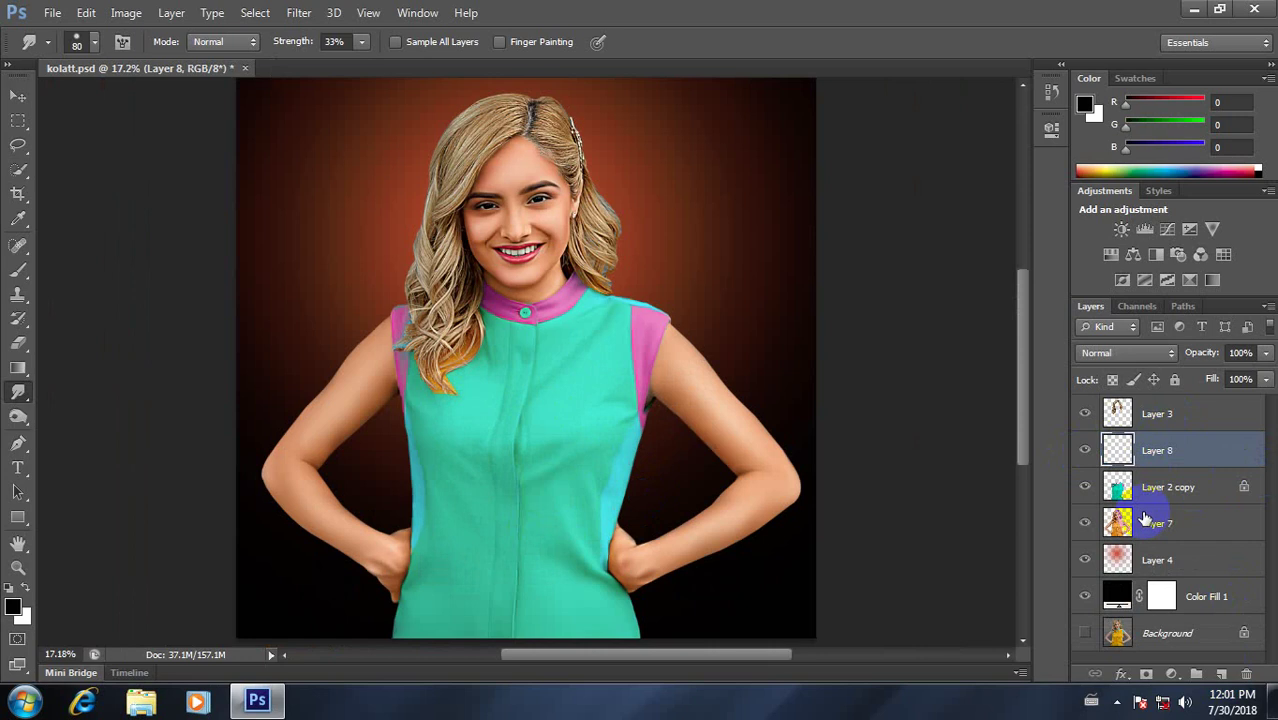
key("shift+F5")
key("Return")
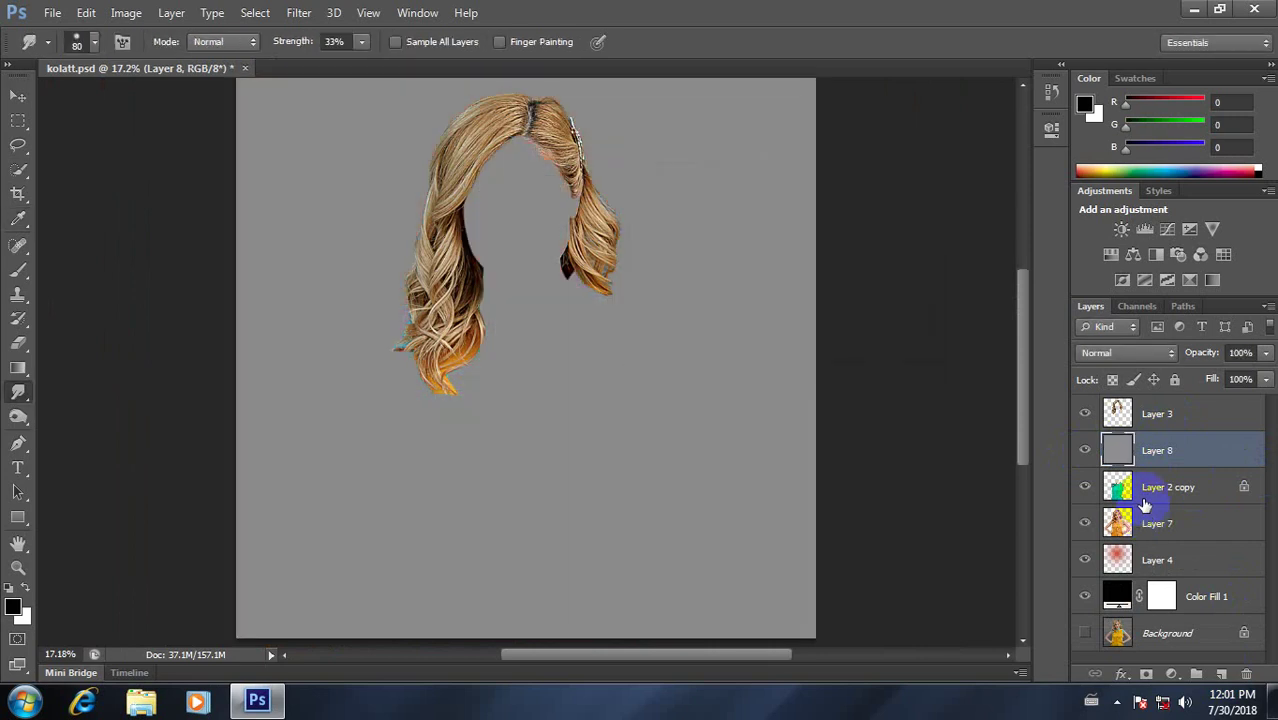
right_click(1148, 450)
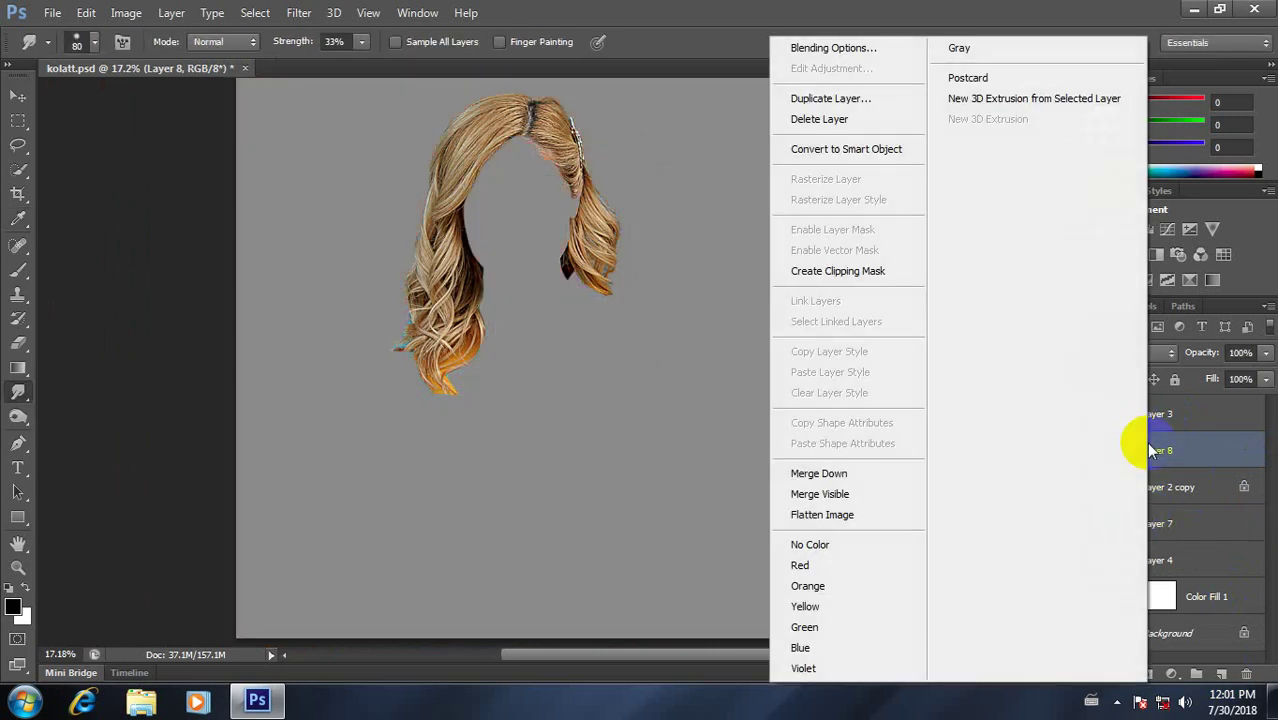
left_click(848, 276)
left_click(1127, 352)
left_click(1100, 290)
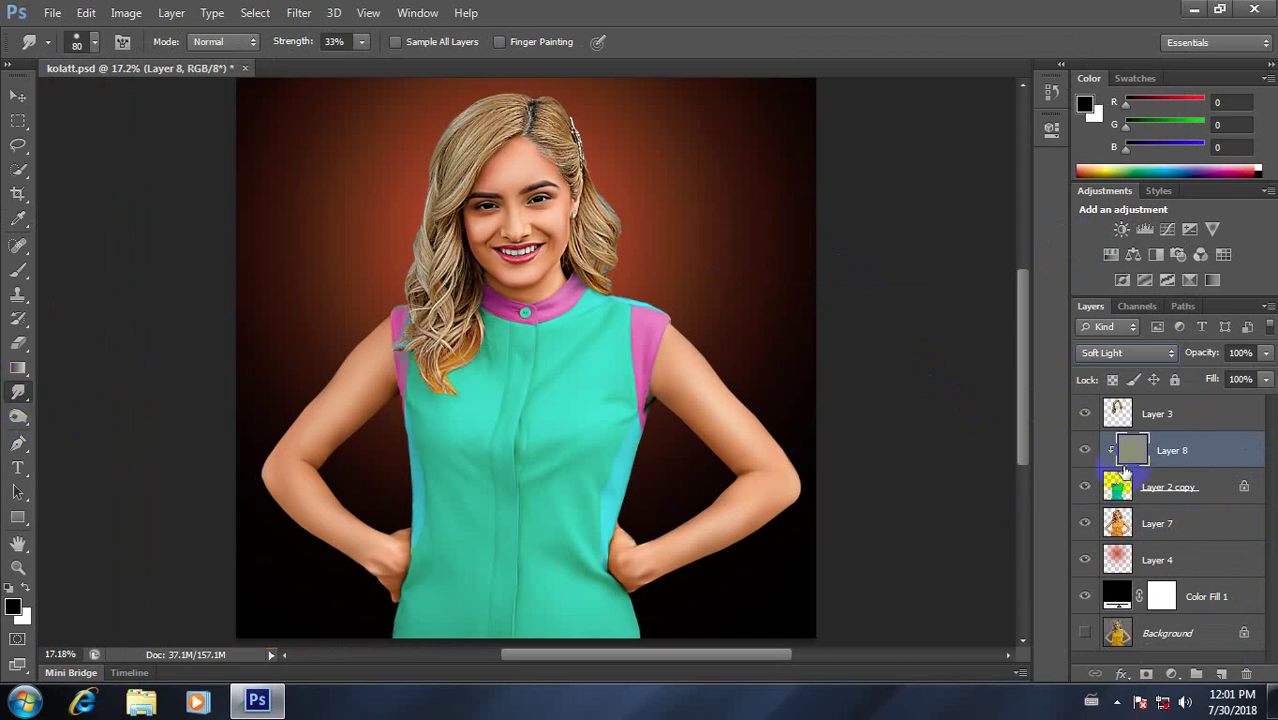
Step: Switch to the Dodge tool at 12% exposure and lighten a patch near the shoulder
right_click(18, 416)
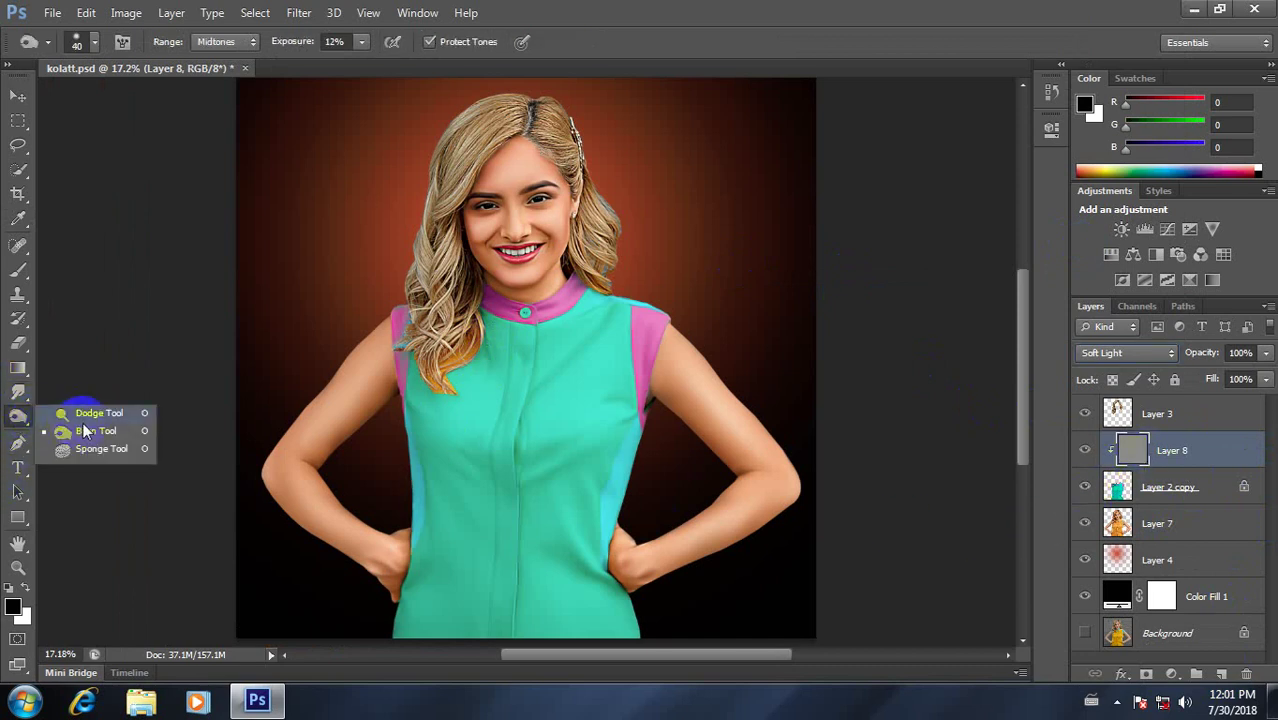
left_click(95, 406)
scroll(530, 379, "up", 3)
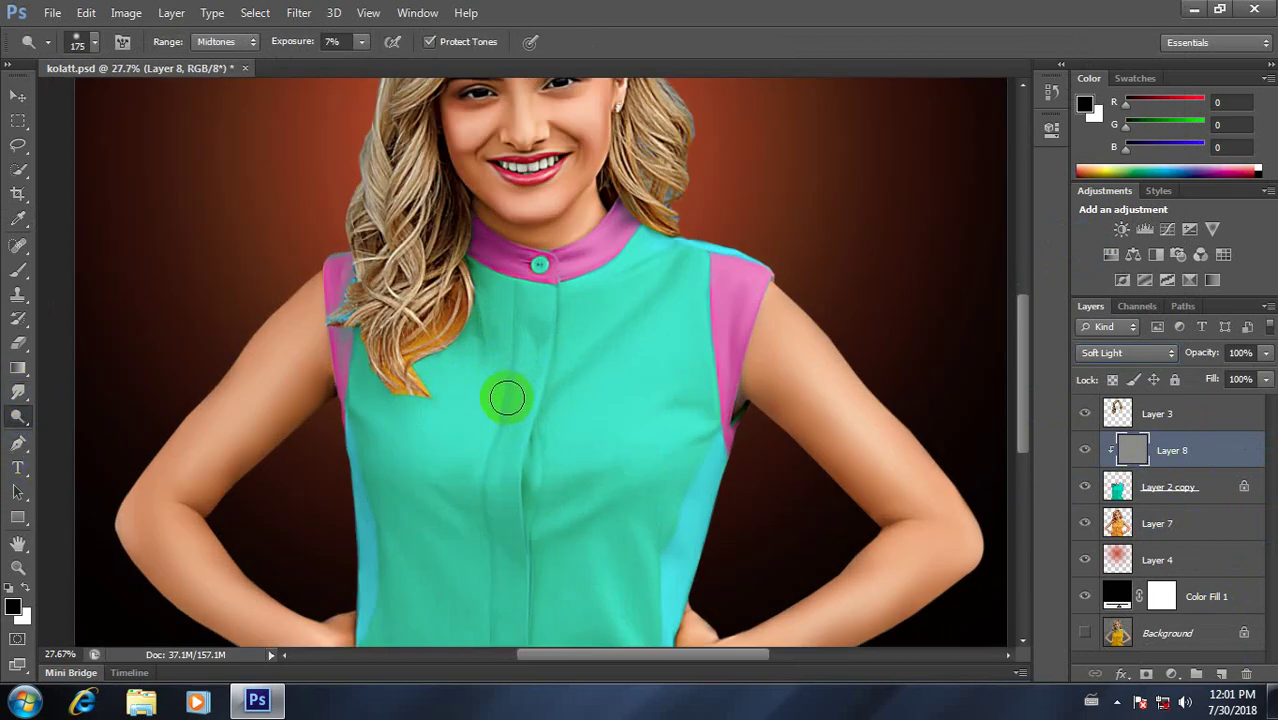
double_click(332, 42)
type("12")
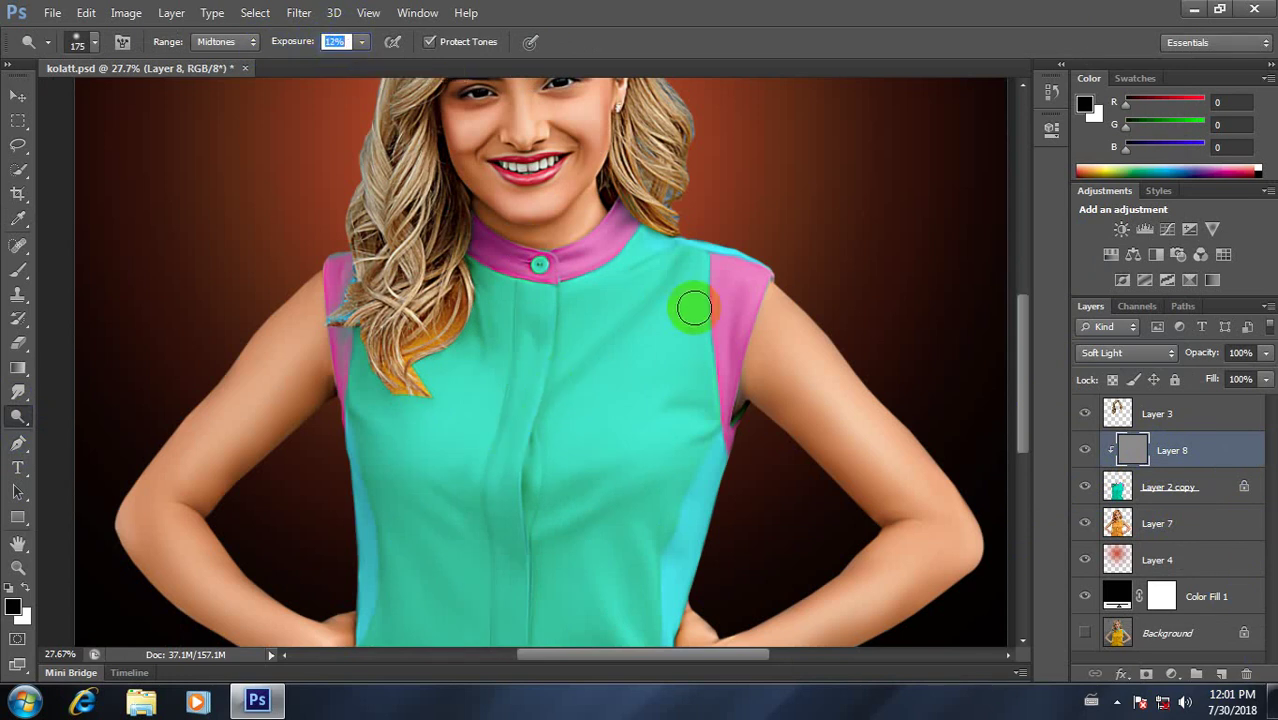
mouse_move(653, 280)
left_mouse_down()
mouse_move(584, 356)
mouse_move(513, 405)
mouse_move(585, 373)
mouse_move(562, 371)
mouse_move(670, 268)
left_mouse_up()
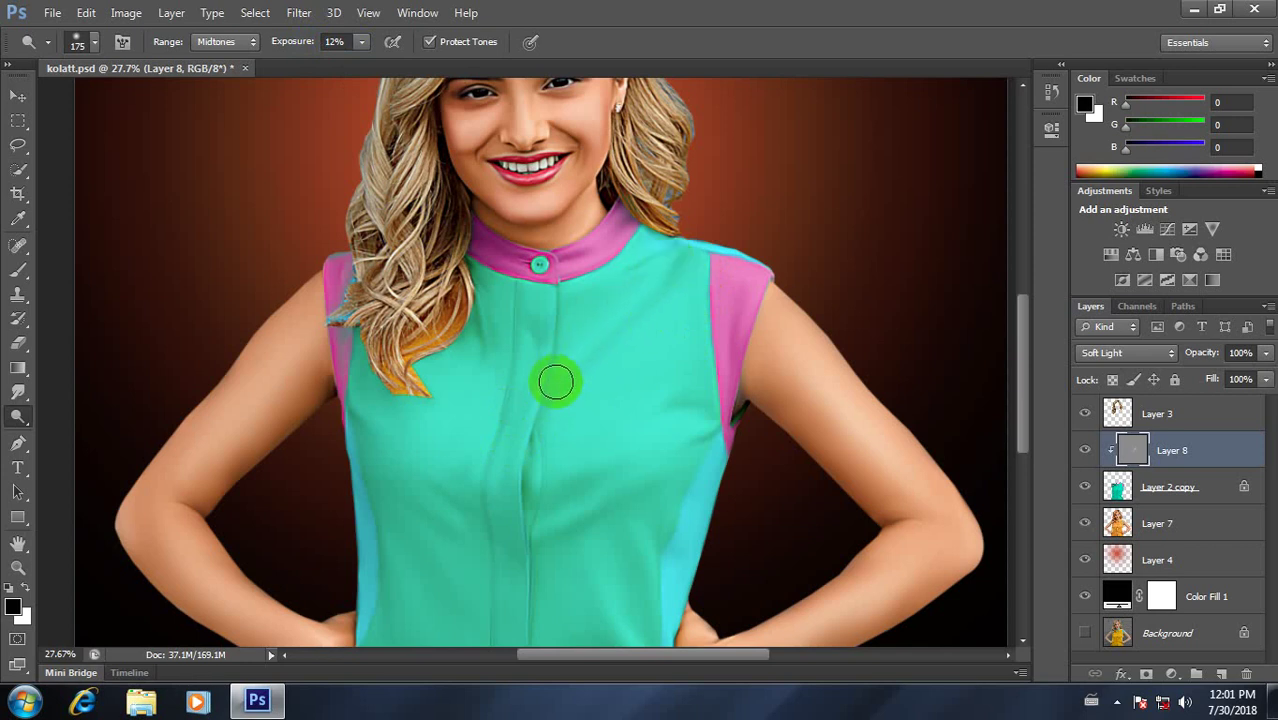
key("ctrl+0")
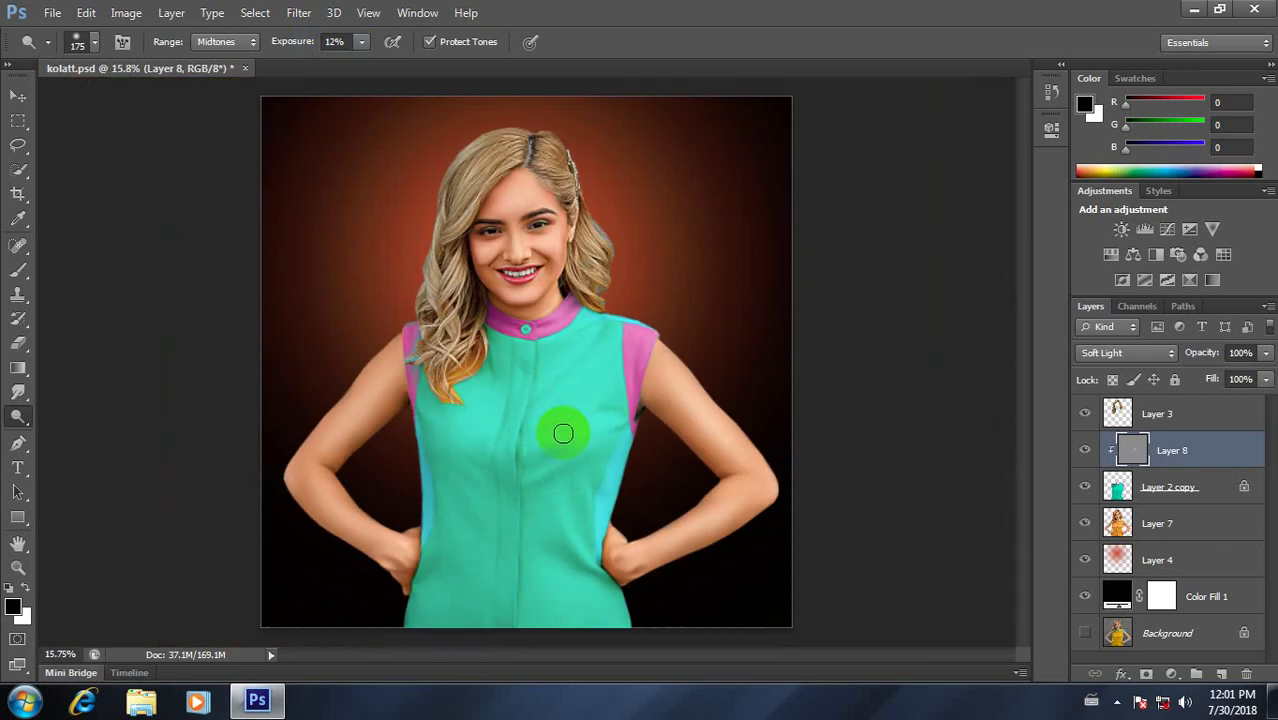
scroll(562, 432, "up", 2)
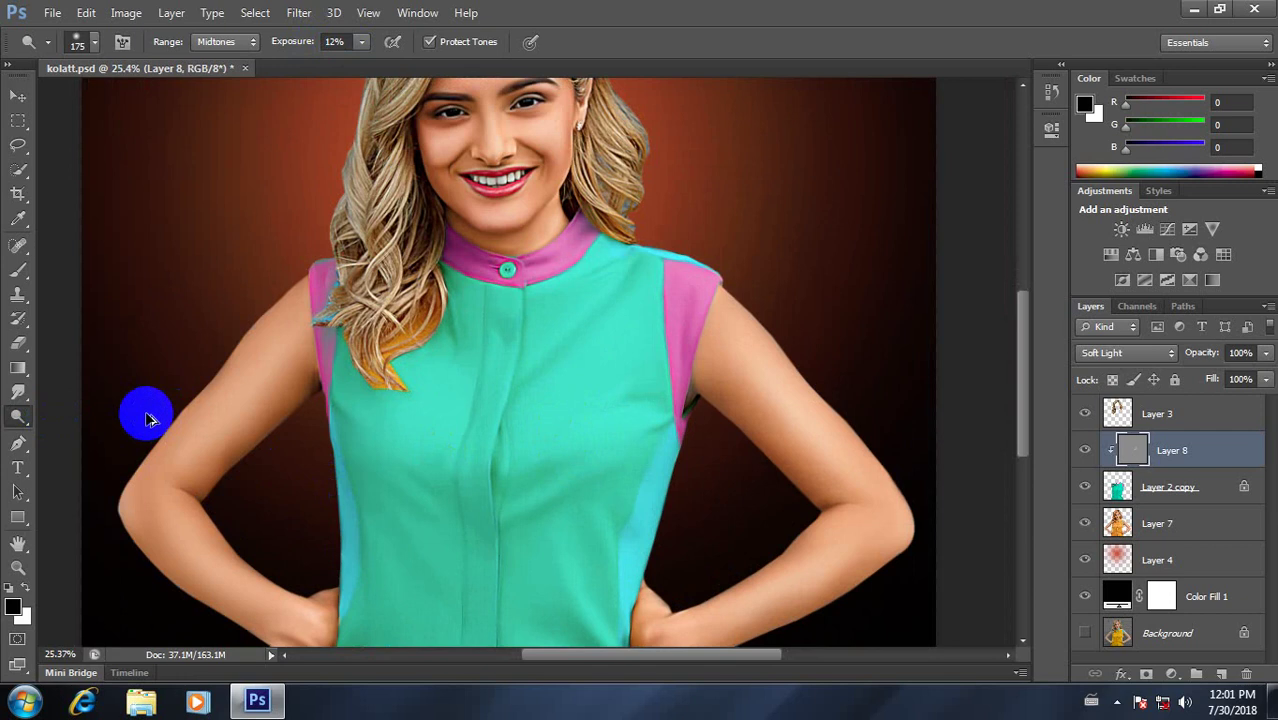
Step: Briefly release and re-clip the gray Layer 8 to the shirt, keeping it in Soft Light
key("shift+alt+n")
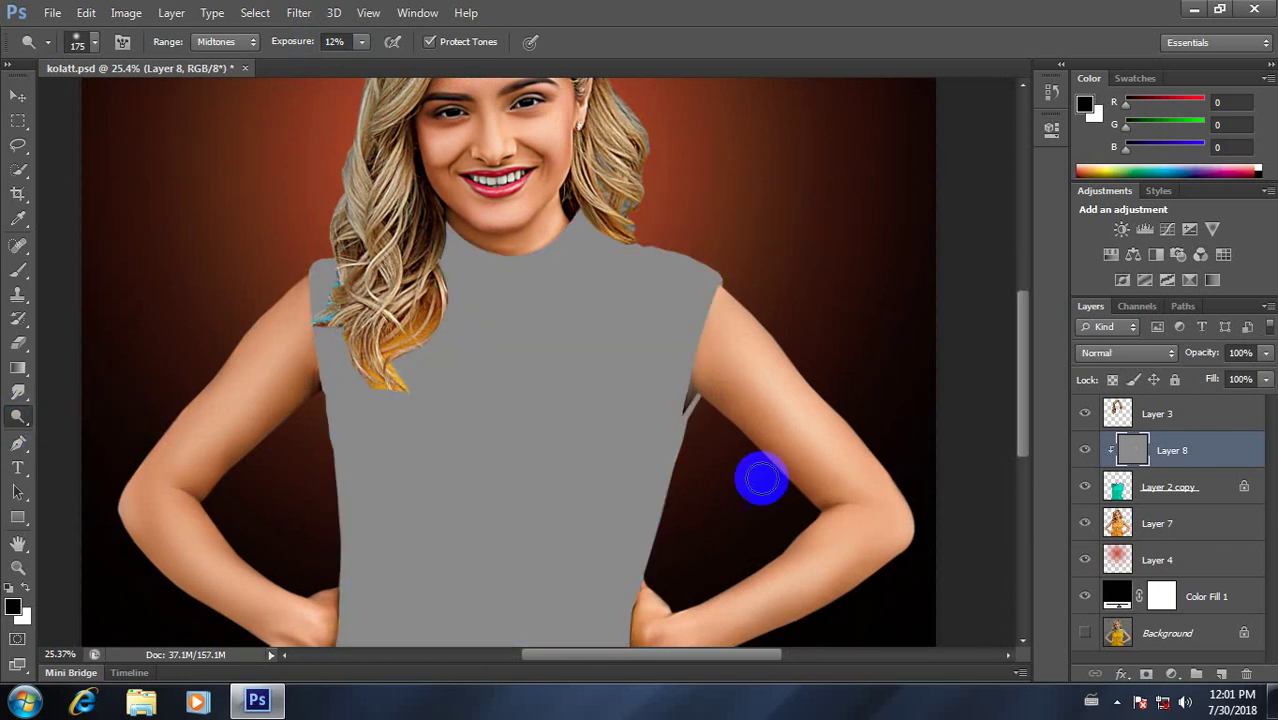
right_click(1150, 465)
left_click(870, 271)
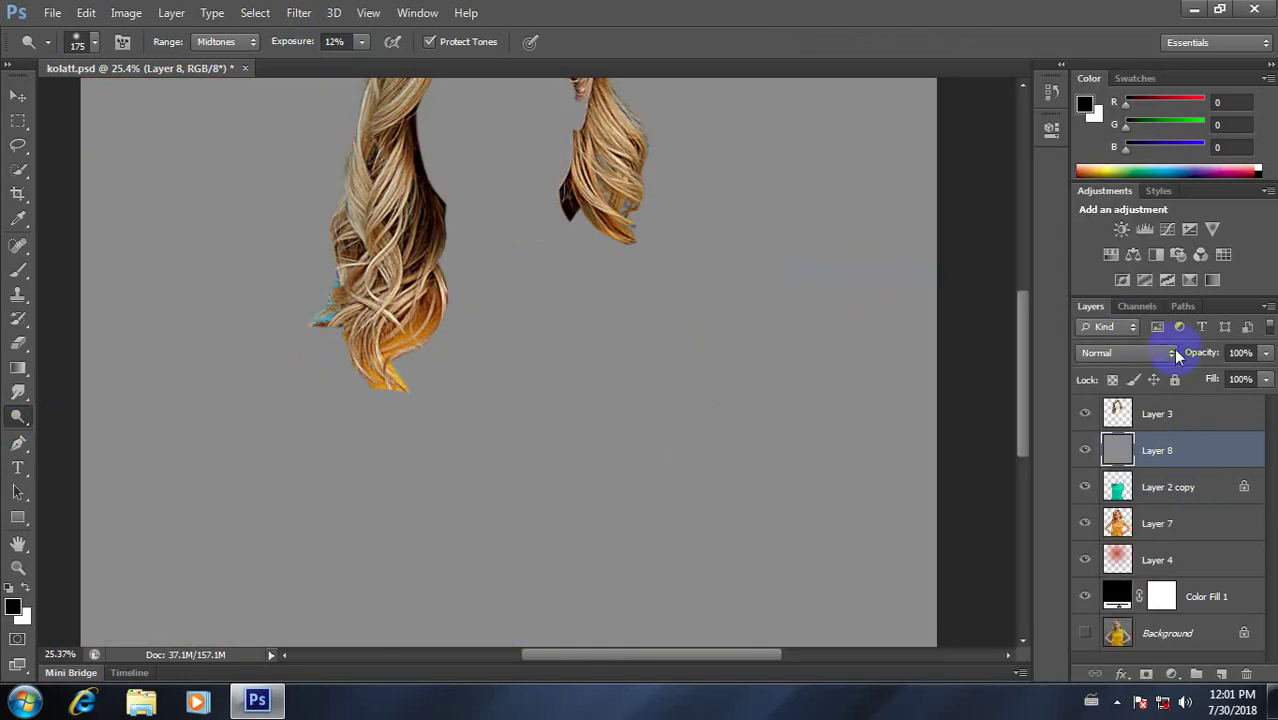
left_click(1165, 352)
left_click(1227, 440)
right_click(1227, 445)
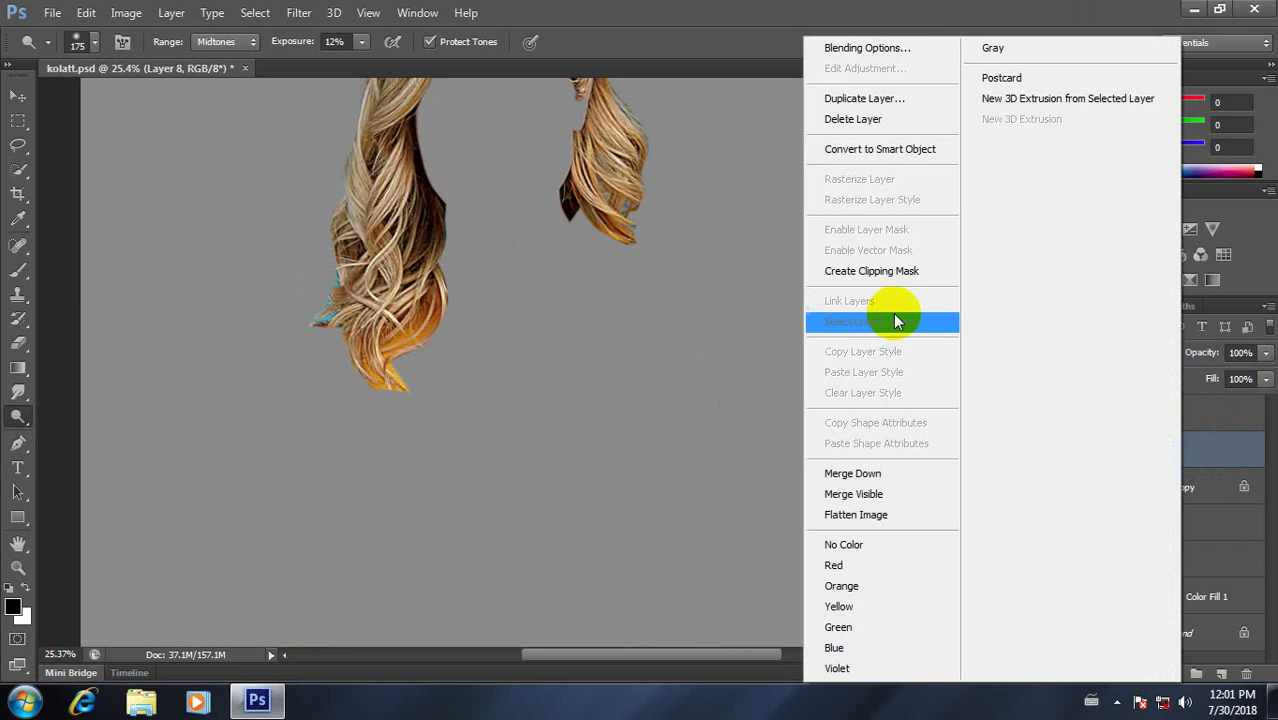
left_click(876, 280)
left_click(1127, 352)
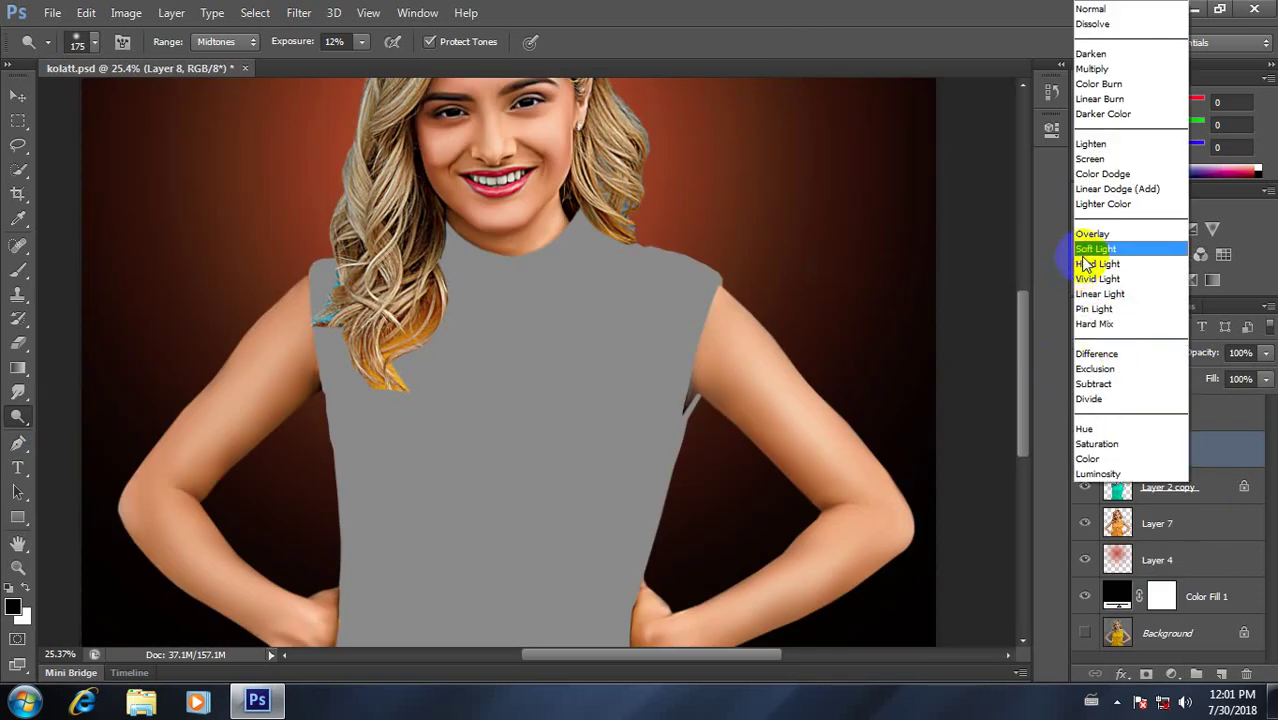
left_click(1118, 251)
Step: With a 100 px Burn brush, shade folds beside the collar, mid-chest, right edge and shoulder
right_click(18, 416)
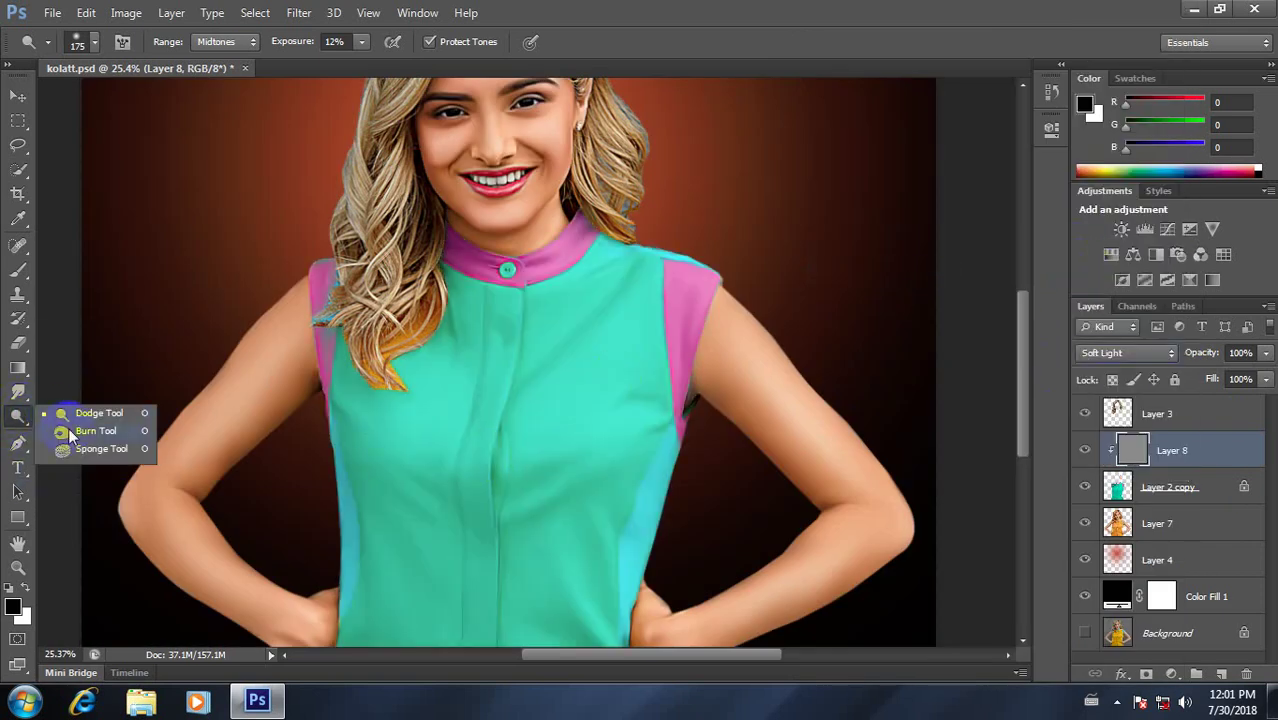
left_click(80, 433)
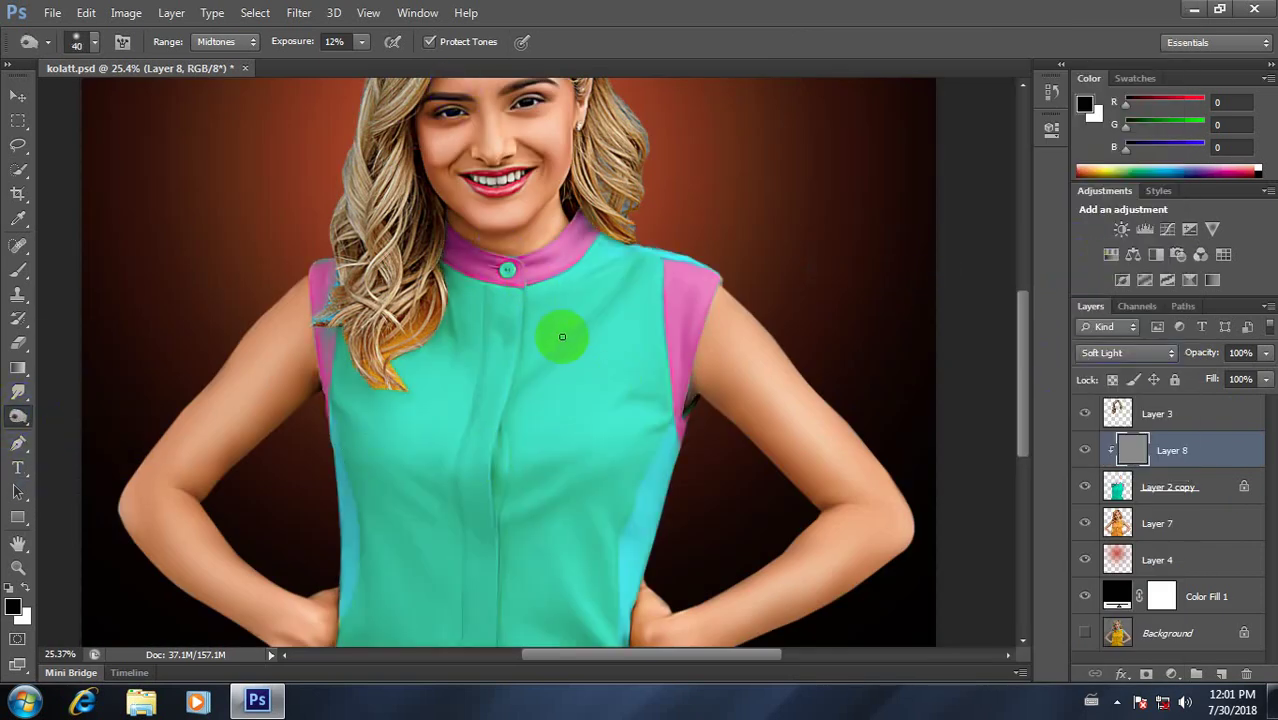
scroll(562, 334, "up", 1)
key("bracketright")
key("bracketright")
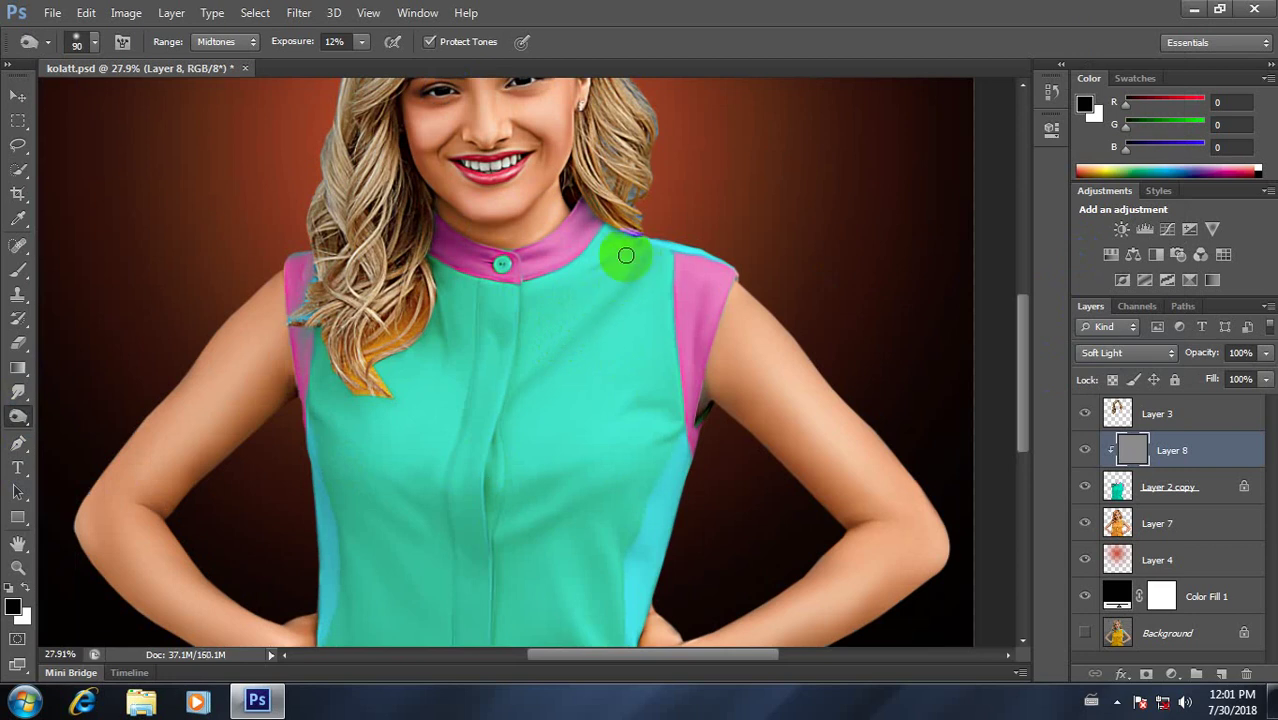
key("bracketright")
mouse_move(545, 355)
left_mouse_down()
mouse_move(583, 322)
mouse_move(623, 243)
mouse_move(559, 249)
mouse_move(544, 234)
left_mouse_up()
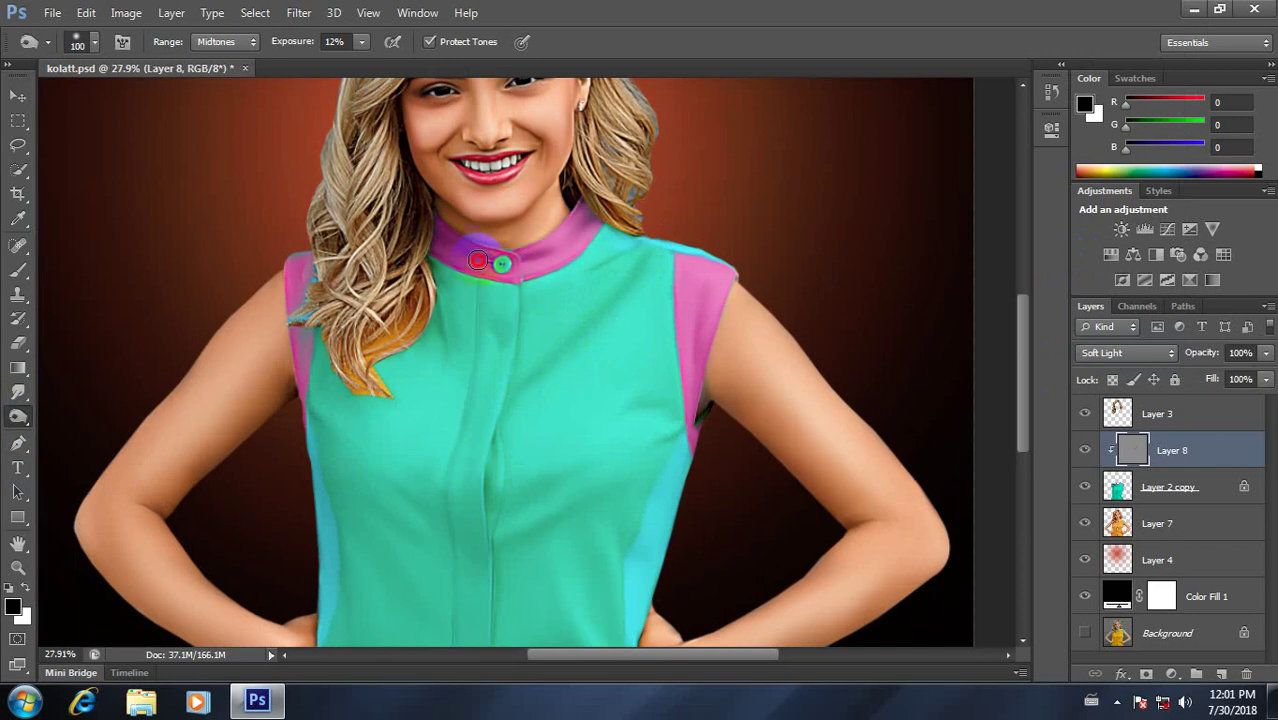
mouse_move(478, 261)
left_mouse_down()
mouse_move(528, 300)
mouse_move(491, 362)
mouse_move(508, 322)
mouse_move(489, 476)
mouse_move(541, 477)
mouse_move(602, 622)
mouse_move(579, 528)
mouse_move(628, 545)
mouse_move(555, 516)
left_mouse_up()
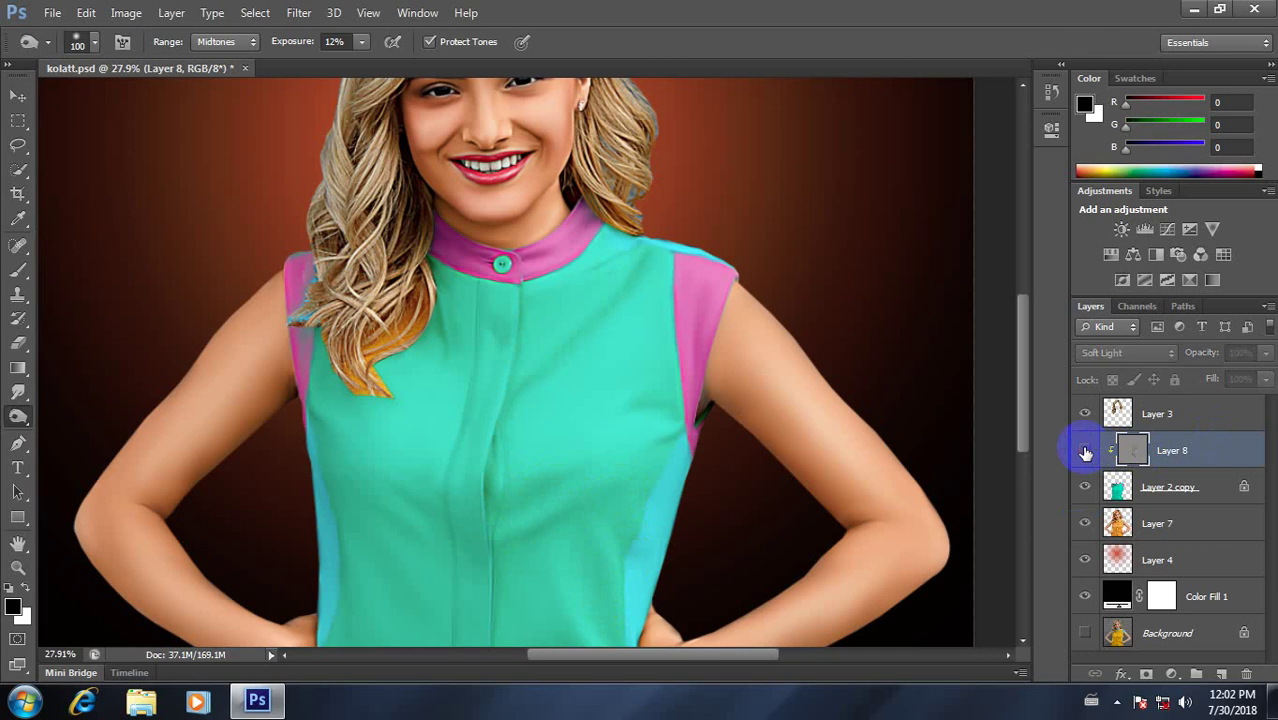
mouse_move(713, 451)
left_mouse_down()
mouse_move(669, 454)
mouse_move(665, 428)
mouse_move(665, 448)
mouse_move(685, 422)
mouse_move(657, 426)
mouse_move(636, 399)
mouse_move(685, 422)
mouse_move(656, 399)
mouse_move(597, 438)
mouse_move(656, 300)
left_mouse_up()
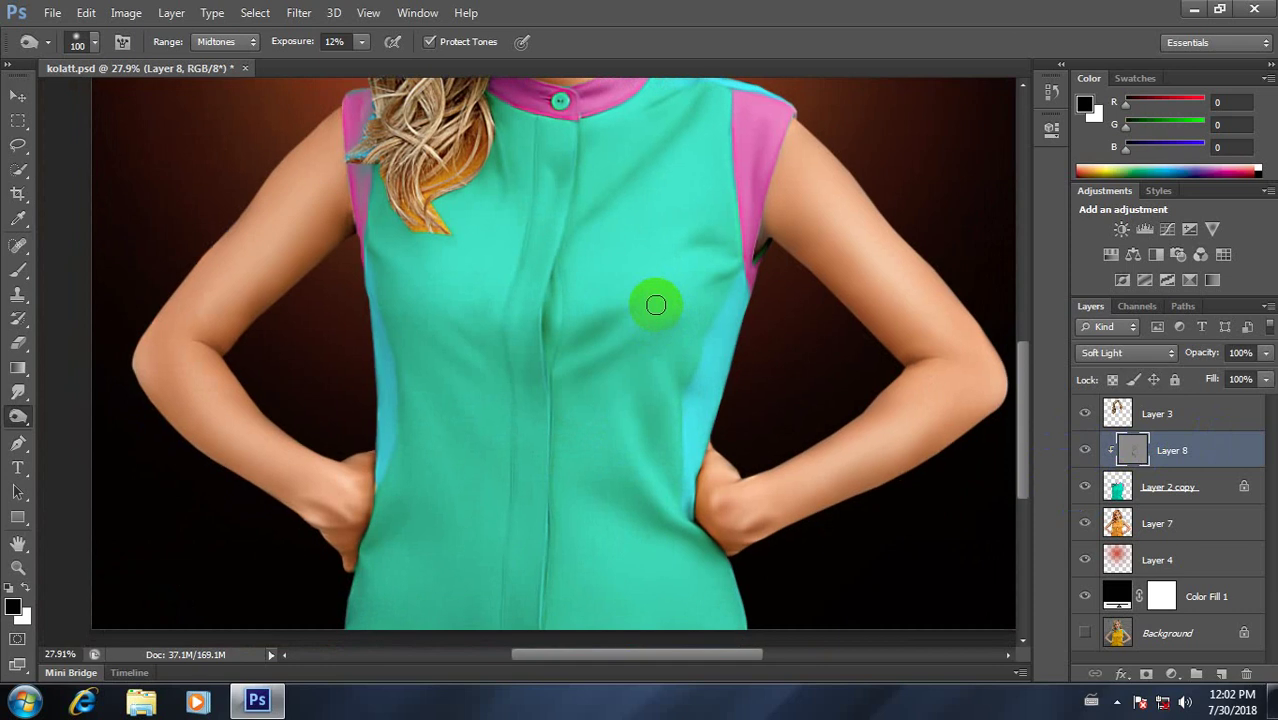
mouse_move(716, 99)
left_mouse_down()
mouse_move(736, 120)
mouse_move(650, 408)
mouse_move(659, 476)
mouse_move(655, 461)
mouse_move(693, 416)
mouse_move(583, 410)
left_mouse_up()
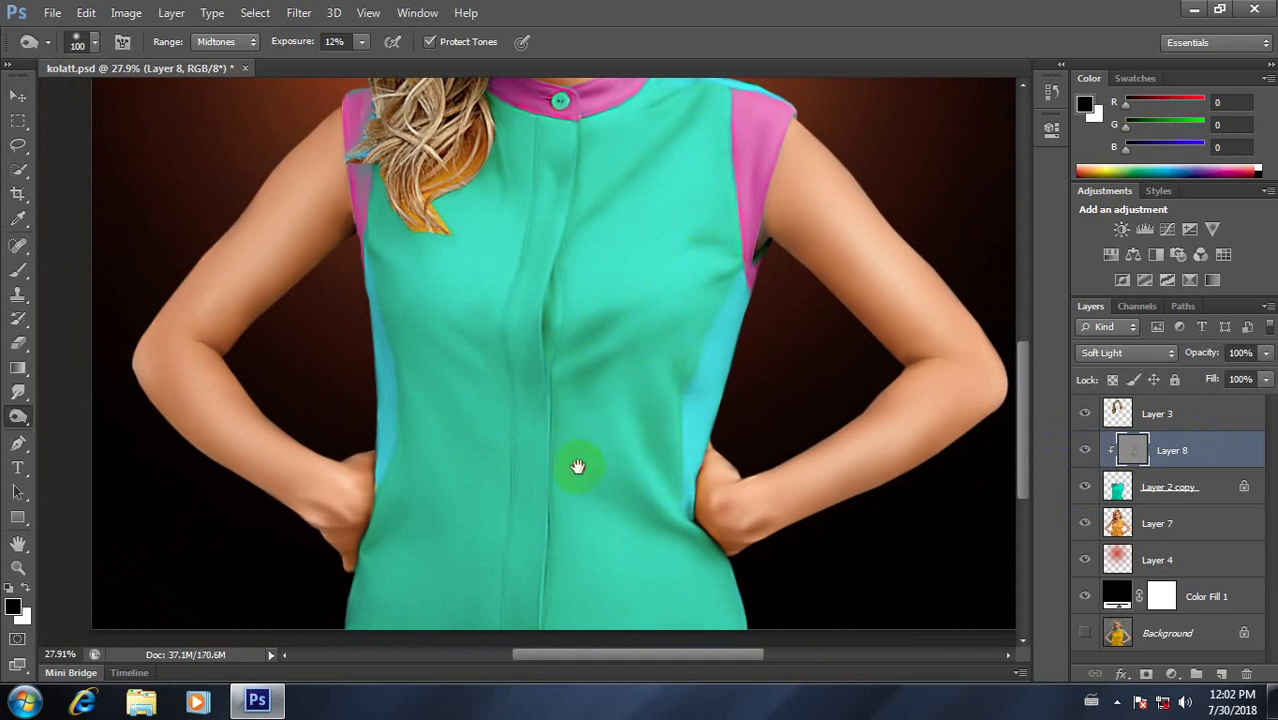
Step: Burn shading along the centre seam, upper shirt and the left edge near the hand
mouse_move(578, 466)
left_mouse_down()
mouse_move(557, 357)
mouse_move(676, 434)
mouse_move(650, 454)
mouse_move(684, 430)
mouse_move(652, 313)
left_mouse_up()
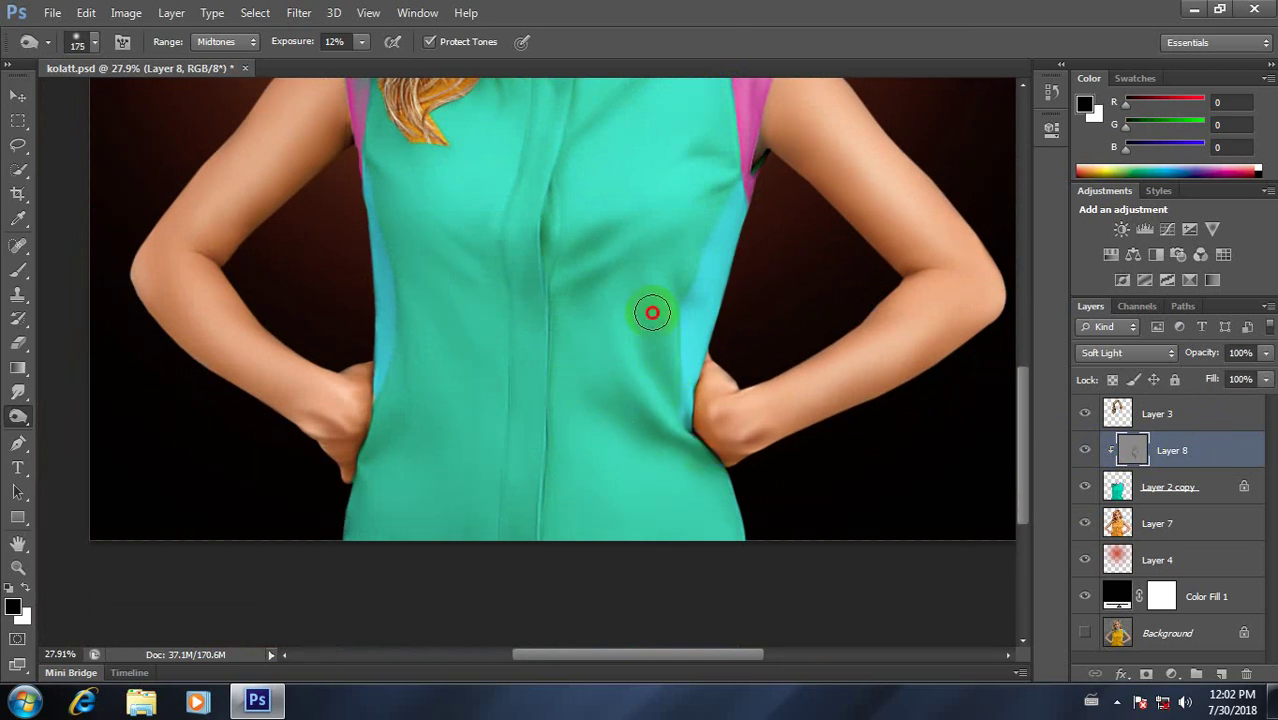
mouse_move(563, 214)
left_mouse_down()
mouse_move(548, 480)
mouse_move(493, 551)
mouse_move(506, 360)
left_mouse_up()
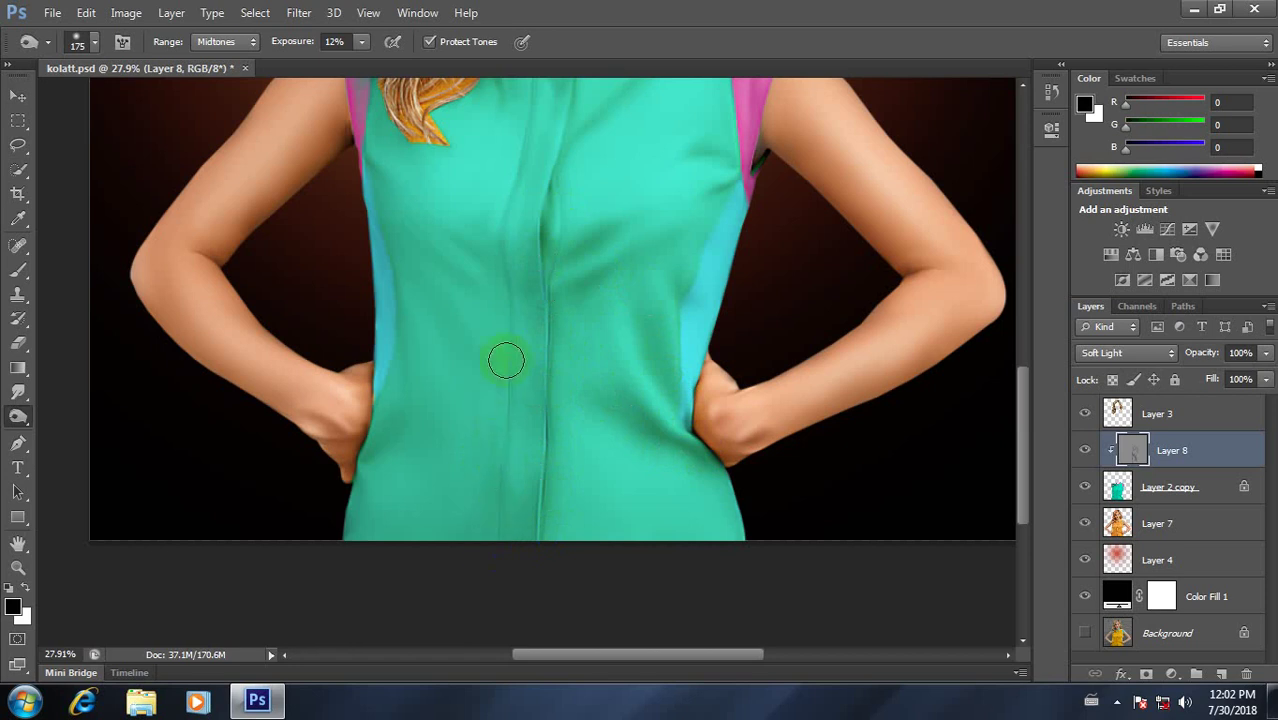
mouse_move(482, 224)
left_mouse_down()
mouse_move(434, 203)
mouse_move(455, 255)
left_mouse_up()
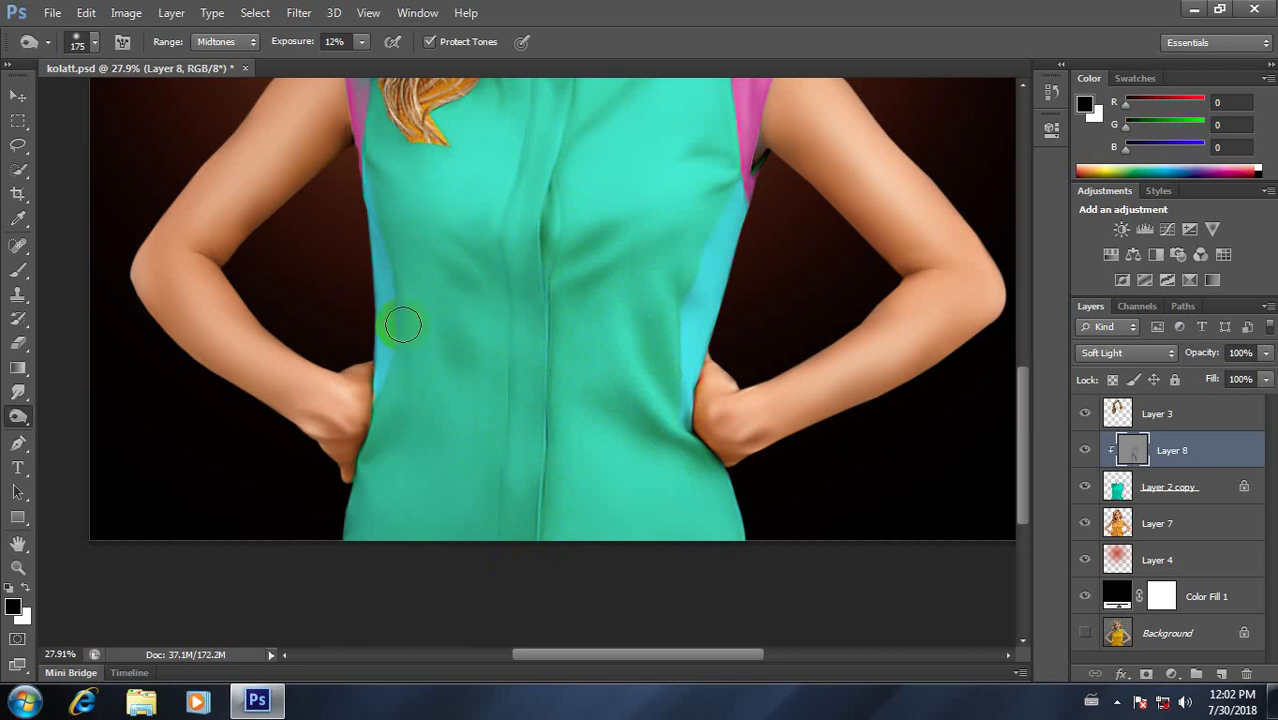
mouse_move(383, 434)
left_mouse_down()
mouse_move(396, 408)
mouse_move(383, 228)
left_mouse_up()
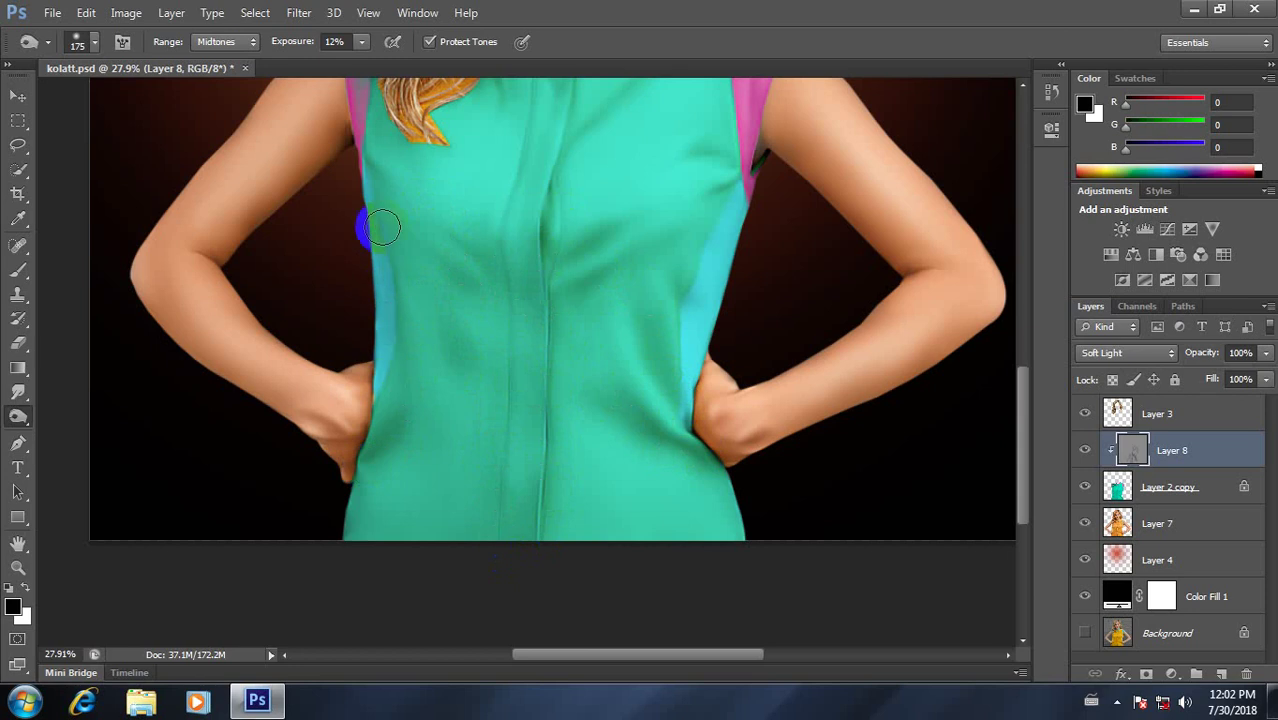
left_click_drag(402, 401, 386, 481)
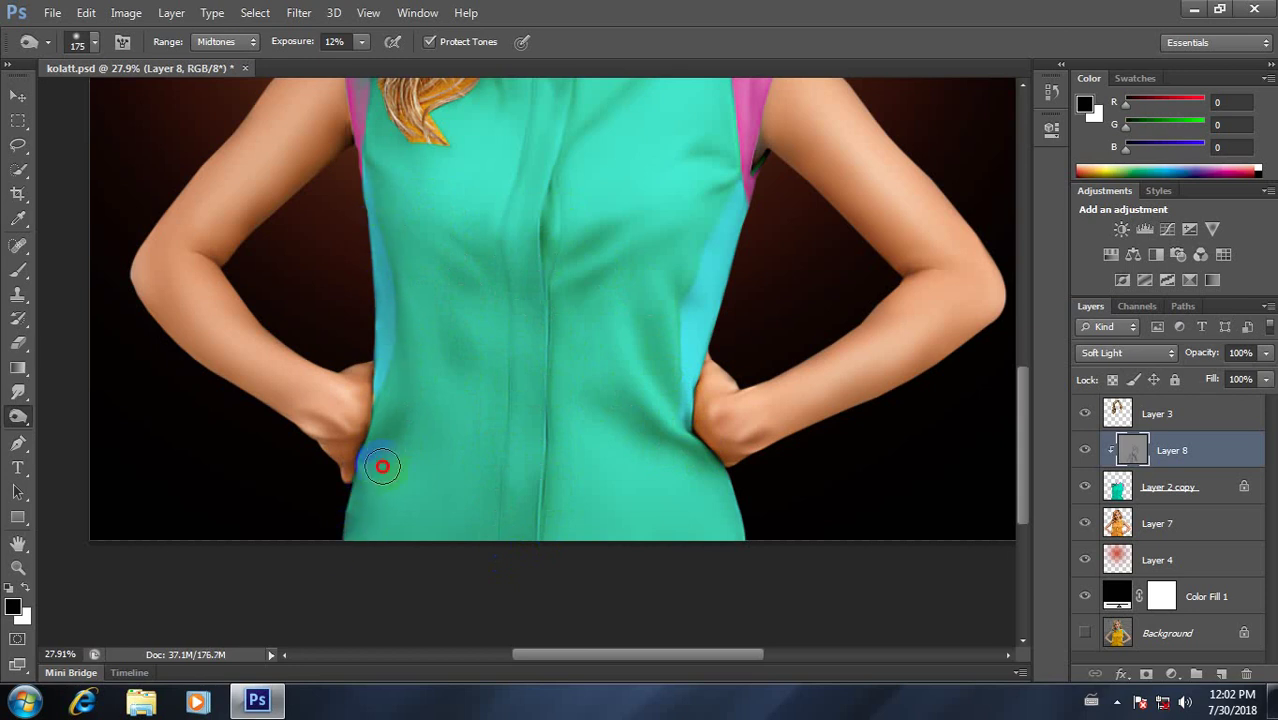
Step: Deepen the creases across the chest and brighten the upper shirt and shoulder
left_click_drag(530, 325, 432, 491)
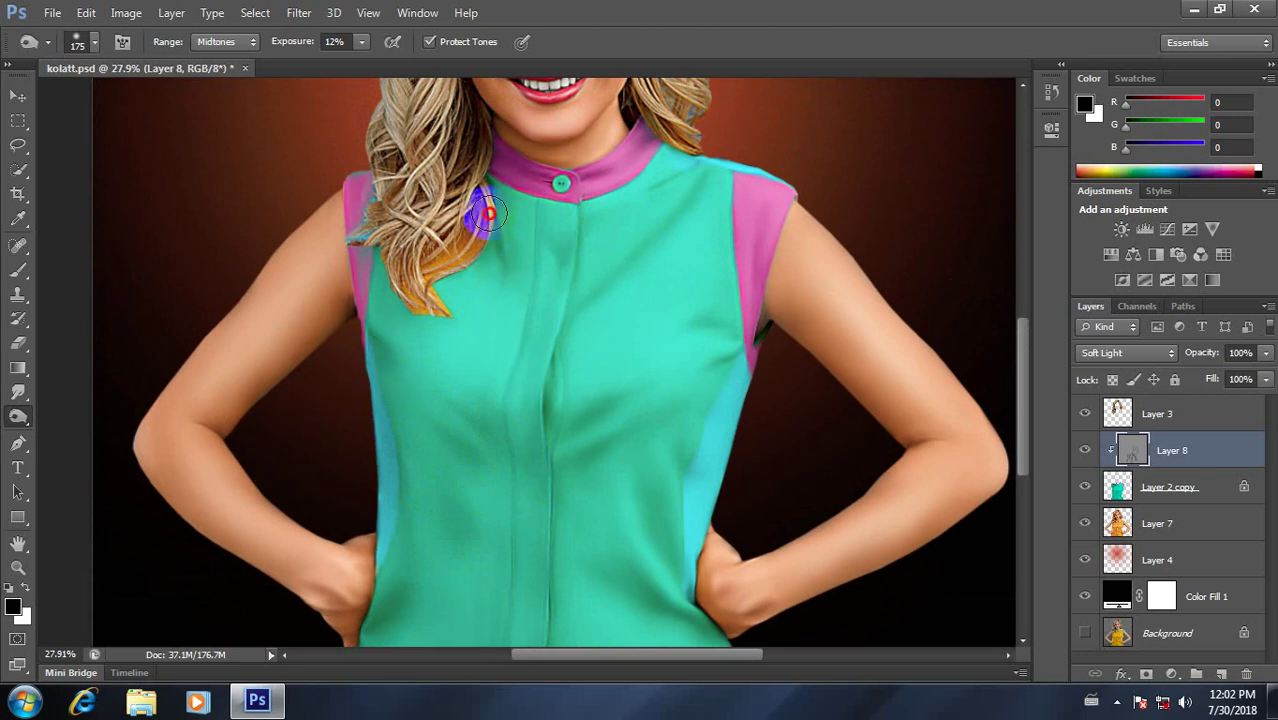
mouse_move(456, 285)
left_mouse_down()
mouse_move(533, 257)
mouse_move(527, 342)
mouse_move(566, 277)
mouse_move(522, 308)
mouse_move(518, 474)
left_mouse_up()
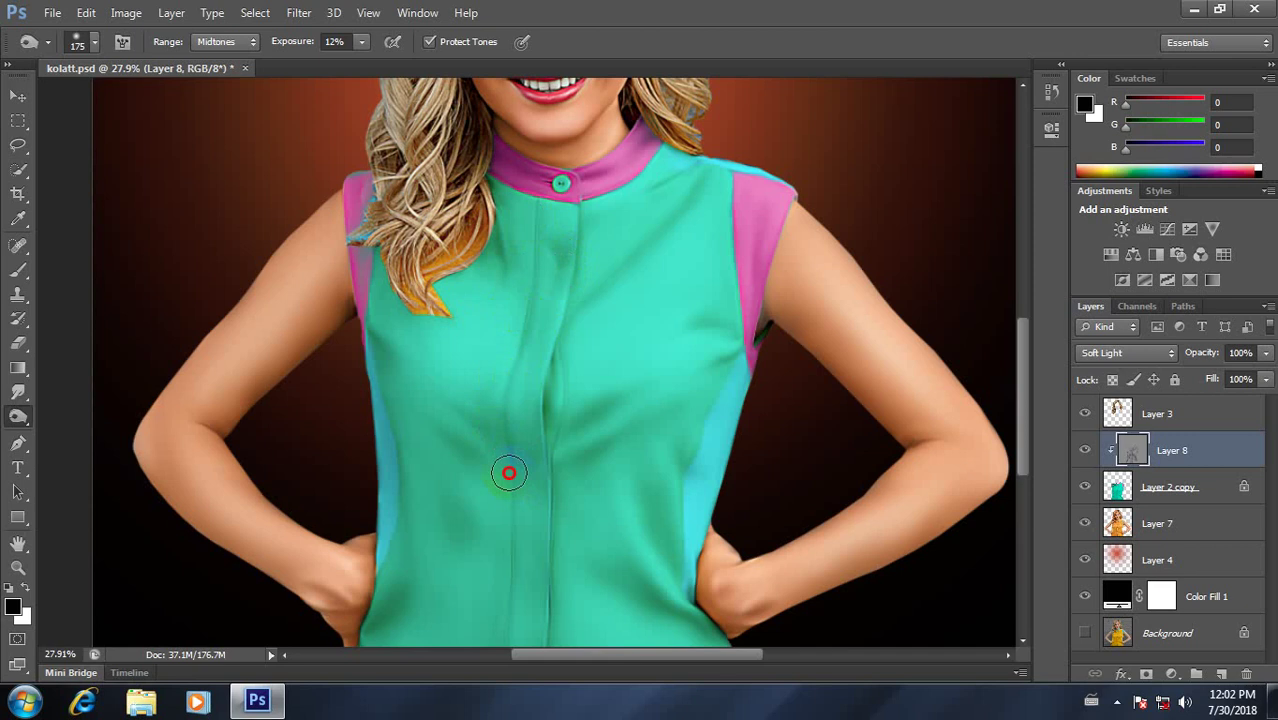
mouse_move(789, 284)
left_mouse_down()
mouse_move(690, 300)
mouse_move(710, 263)
mouse_move(659, 203)
mouse_move(740, 237)
mouse_move(756, 286)
mouse_move(748, 251)
mouse_move(750, 434)
mouse_move(695, 503)
mouse_move(690, 442)
mouse_move(696, 492)
mouse_move(634, 538)
mouse_move(660, 565)
left_mouse_up()
scroll(585, 294, "down", 5)
scroll(599, 286, "down", 1)
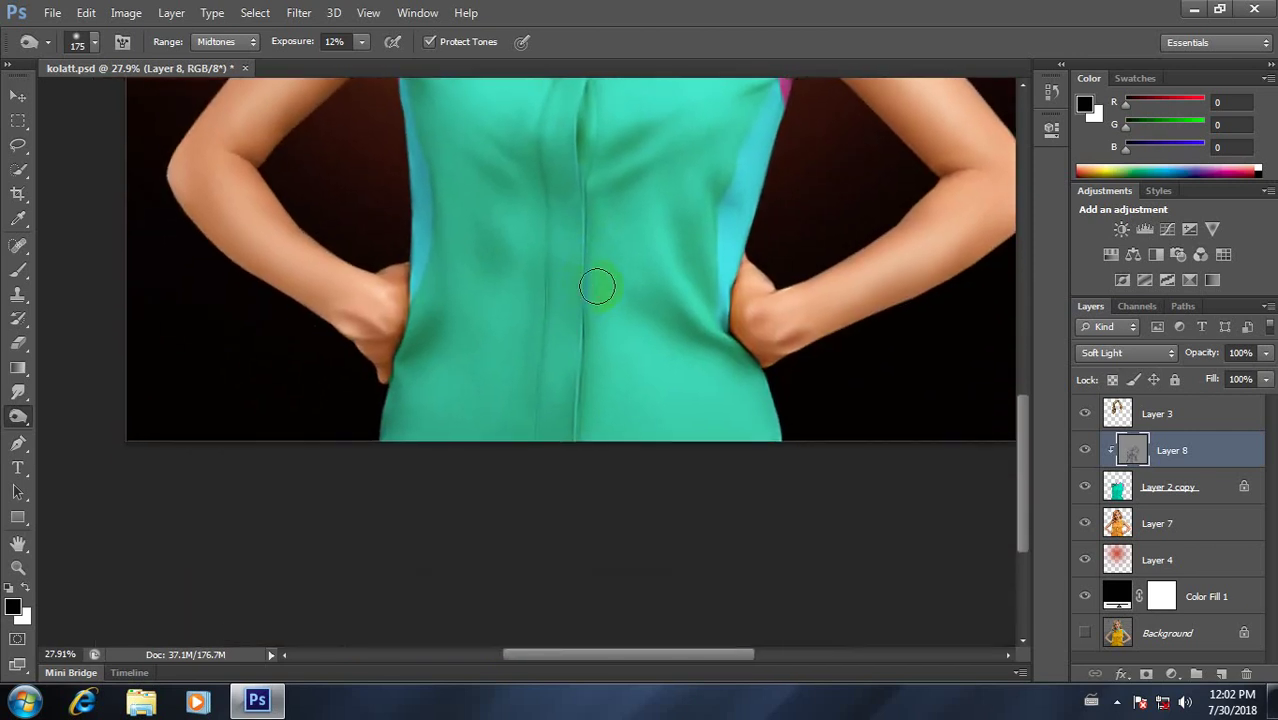
scroll(596, 287, "down", 5, "alt")
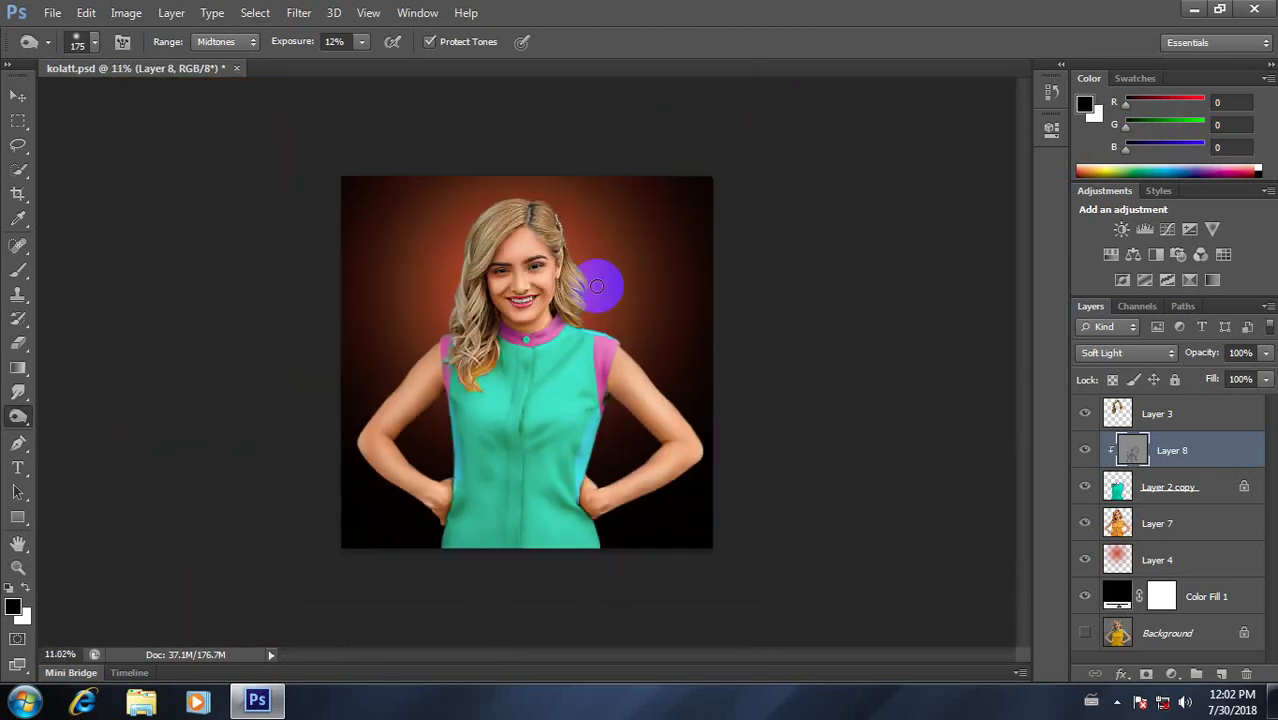
Step: Add Layer 9 filled with 50% gray above Layer 8, clipped to the shirt in Soft Light
left_click(1085, 450)
left_click(1086, 451)
left_click(1221, 673)
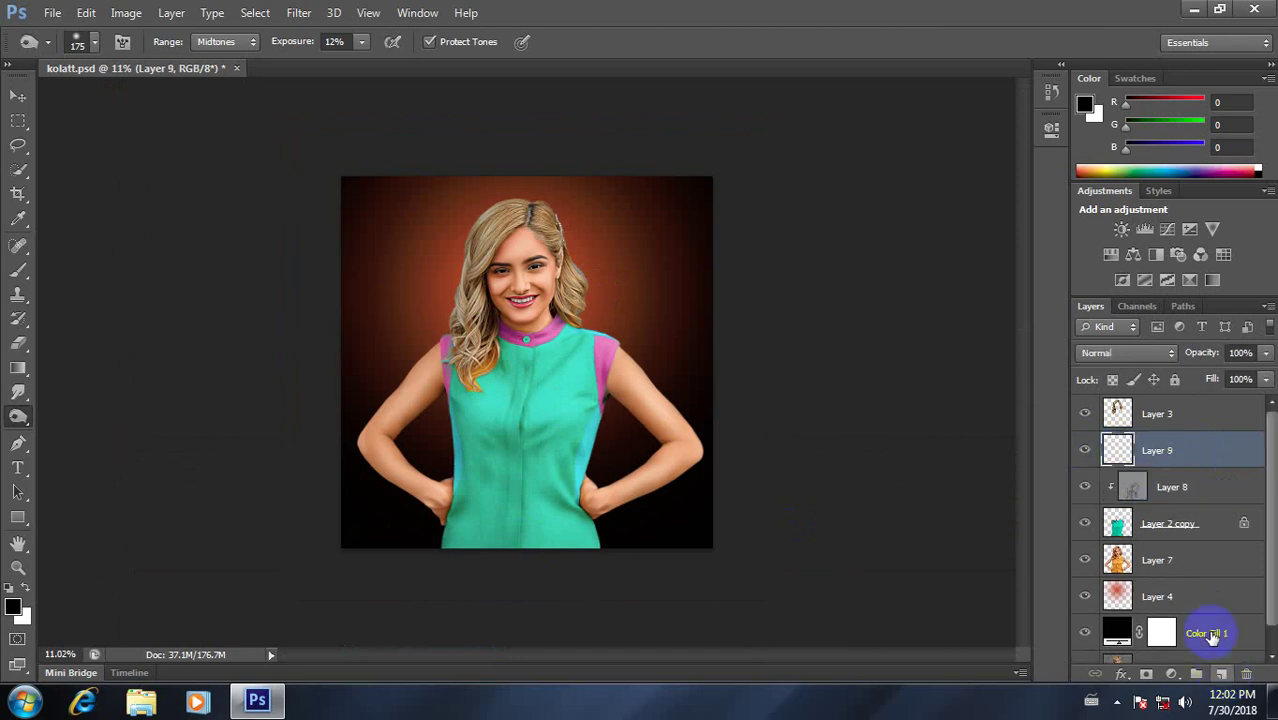
key("shift+F5")
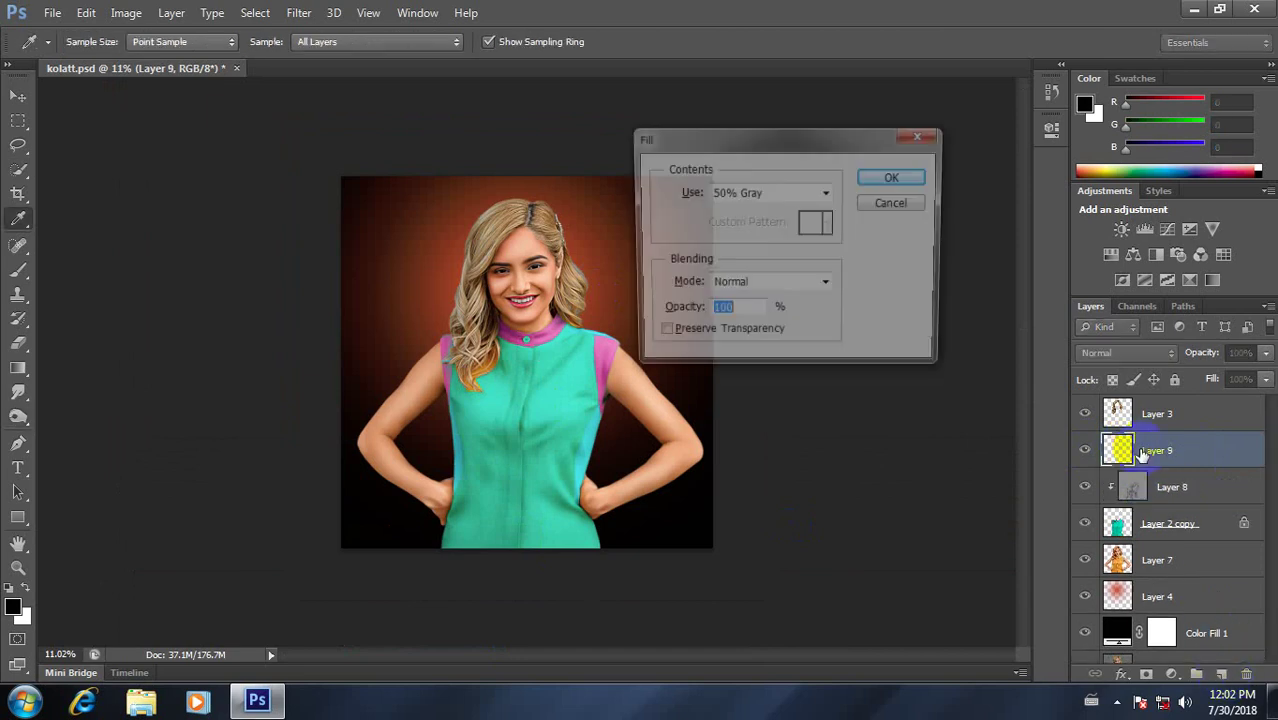
key("Return")
right_click(1177, 443)
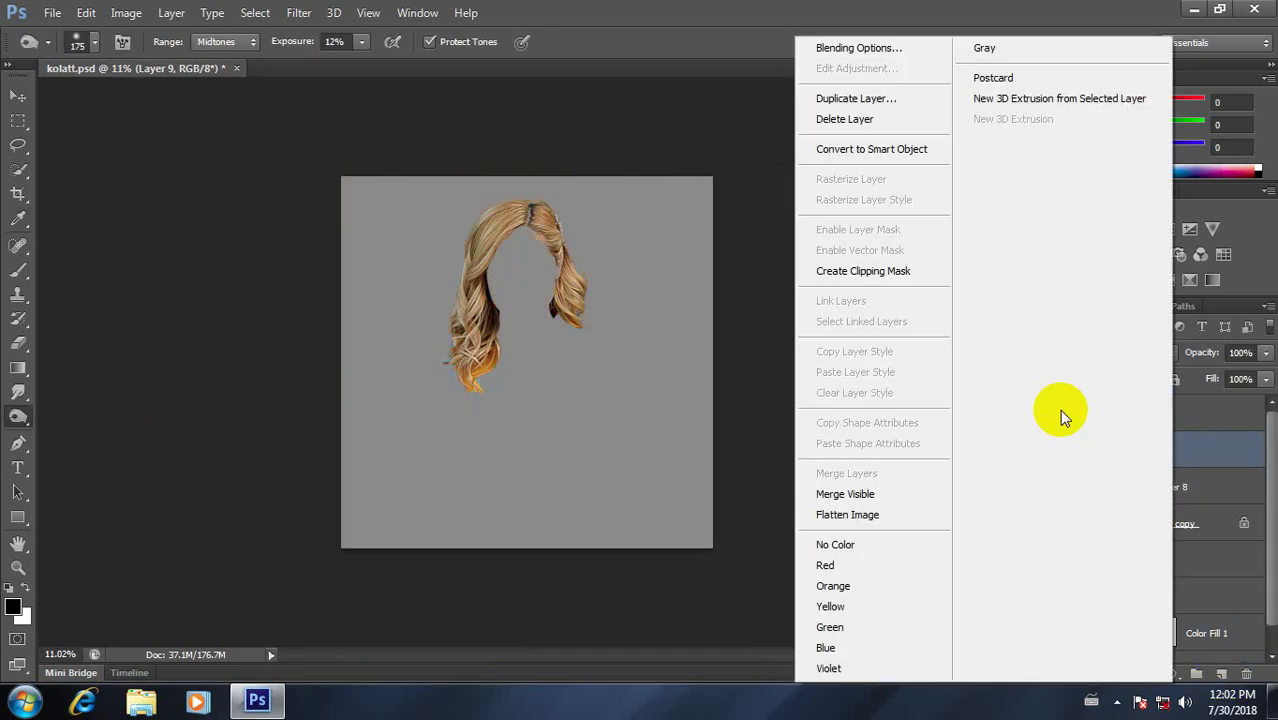
left_click(896, 268)
left_click(1150, 354)
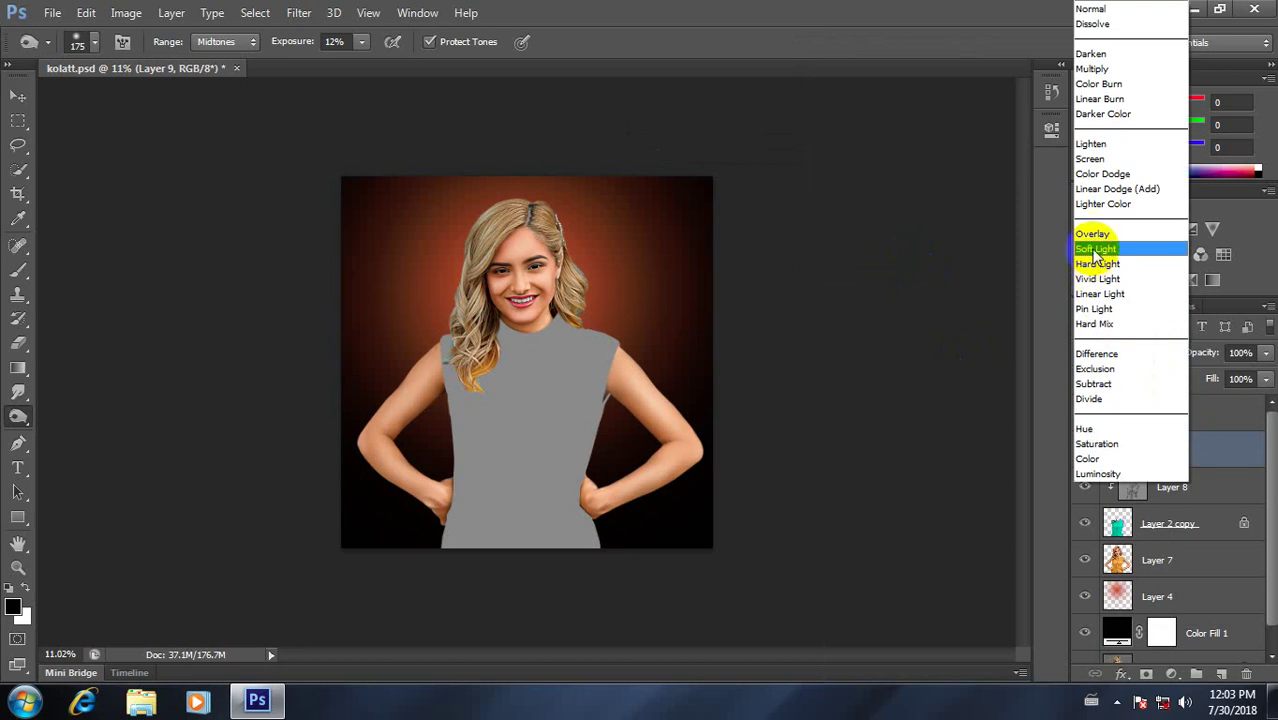
left_click(1110, 247)
right_click(18, 416)
Step: With the Dodge tool, begin lightening the shirt on Layer 9, including a spot on the left chest
left_click(60, 416)
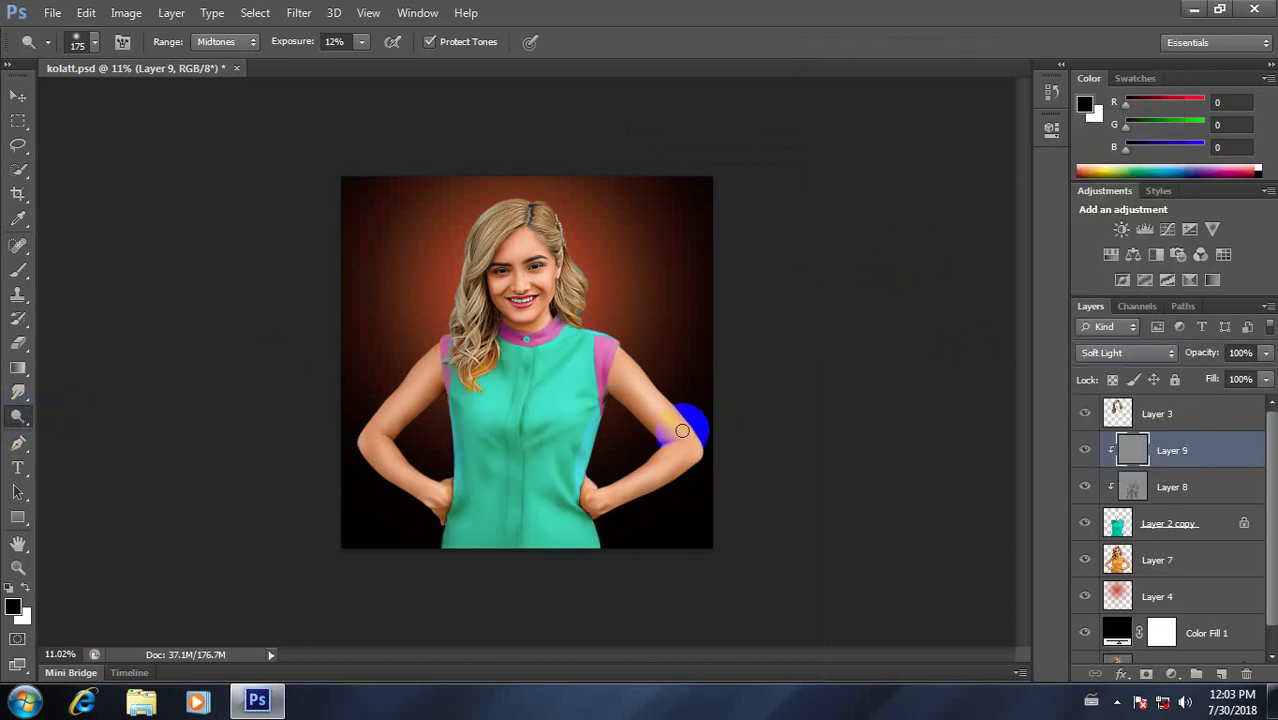
scroll(561, 442, "up", 3)
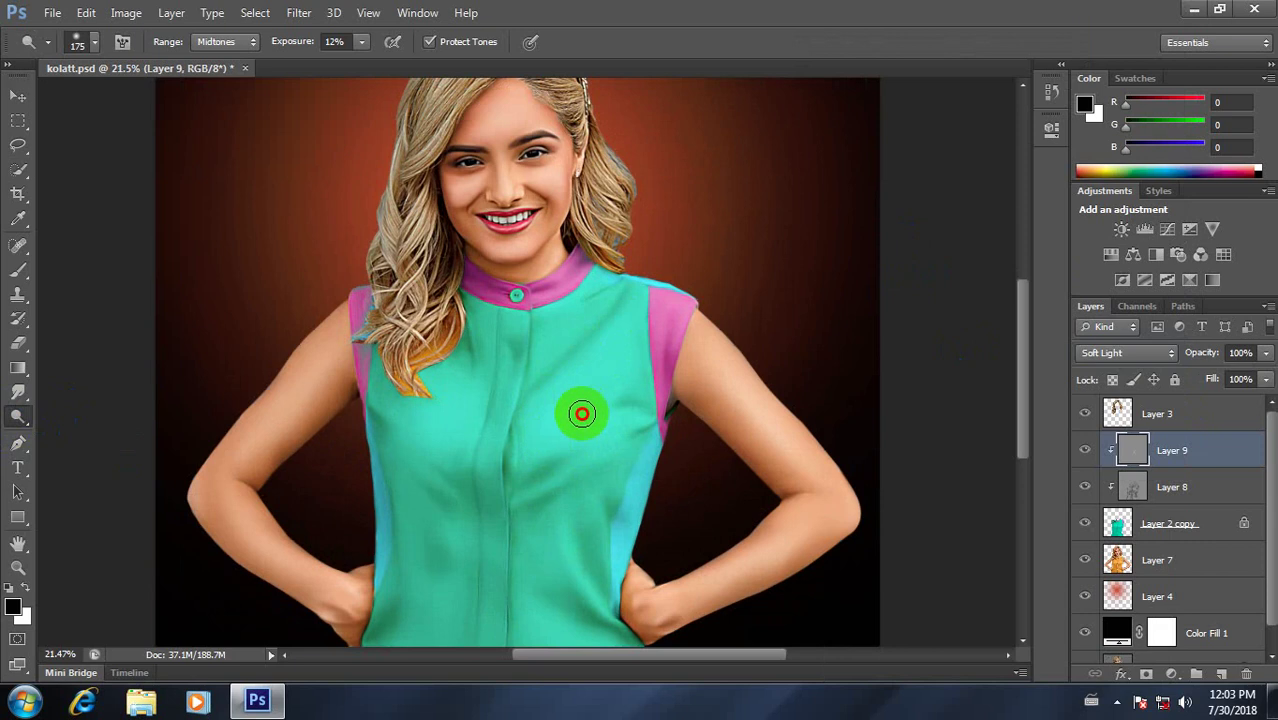
mouse_move(590, 388)
left_mouse_down()
mouse_move(556, 444)
mouse_move(622, 411)
mouse_move(593, 434)
mouse_move(536, 429)
mouse_move(600, 521)
mouse_move(633, 543)
mouse_move(622, 491)
mouse_move(583, 594)
mouse_move(562, 531)
mouse_move(579, 588)
mouse_move(562, 394)
mouse_move(533, 445)
mouse_move(608, 394)
mouse_move(591, 258)
mouse_move(442, 405)
mouse_move(459, 394)
mouse_move(444, 470)
mouse_move(456, 494)
mouse_move(456, 416)
left_mouse_up()
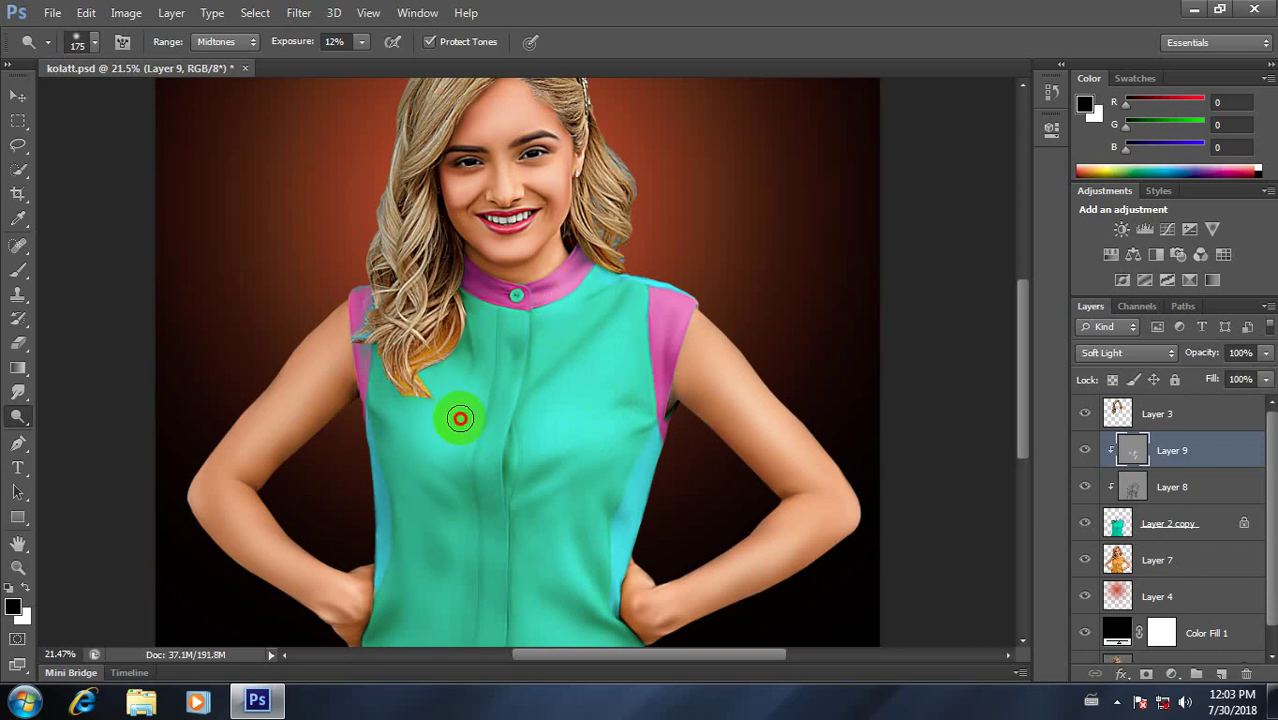
scroll(480, 450, "down", 3)
scroll(522, 474, "up", 2)
left_click_drag(522, 474, 537, 352)
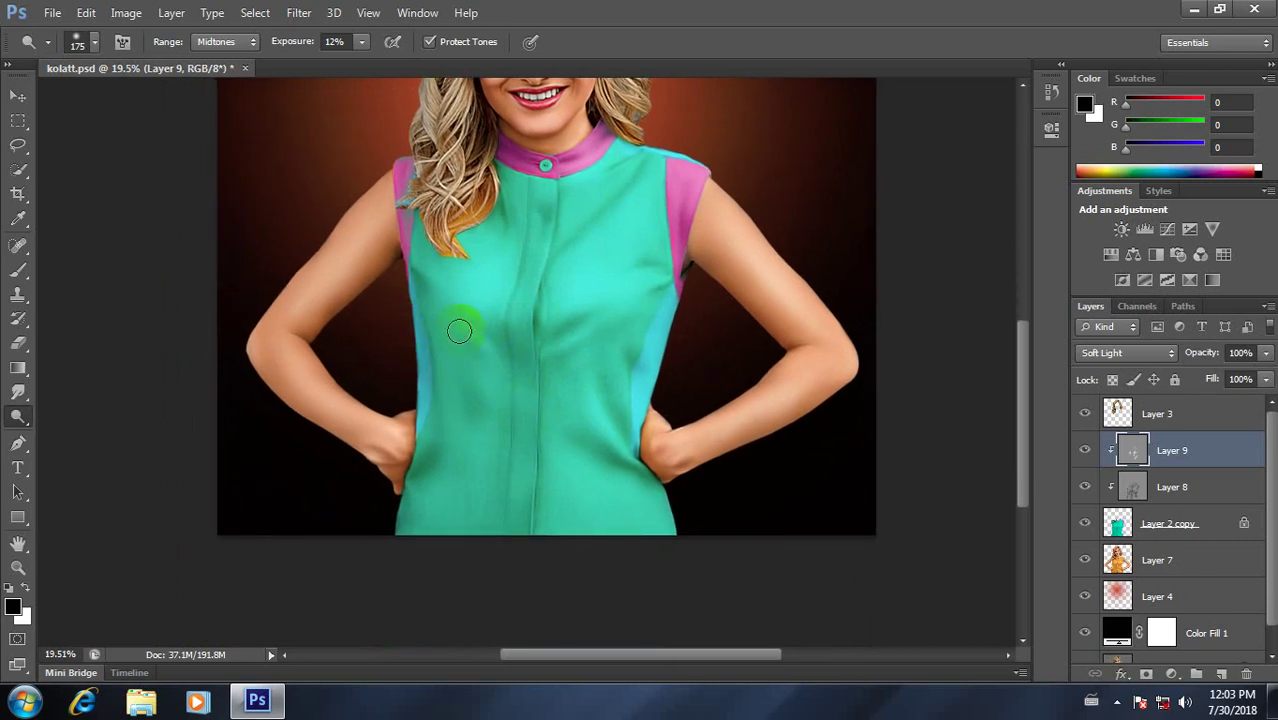
left_click(506, 296)
Step: Lighten the shirt's lower front, lower-right edge, mid area and left edge near the hand
scroll(521, 290, "up", 1)
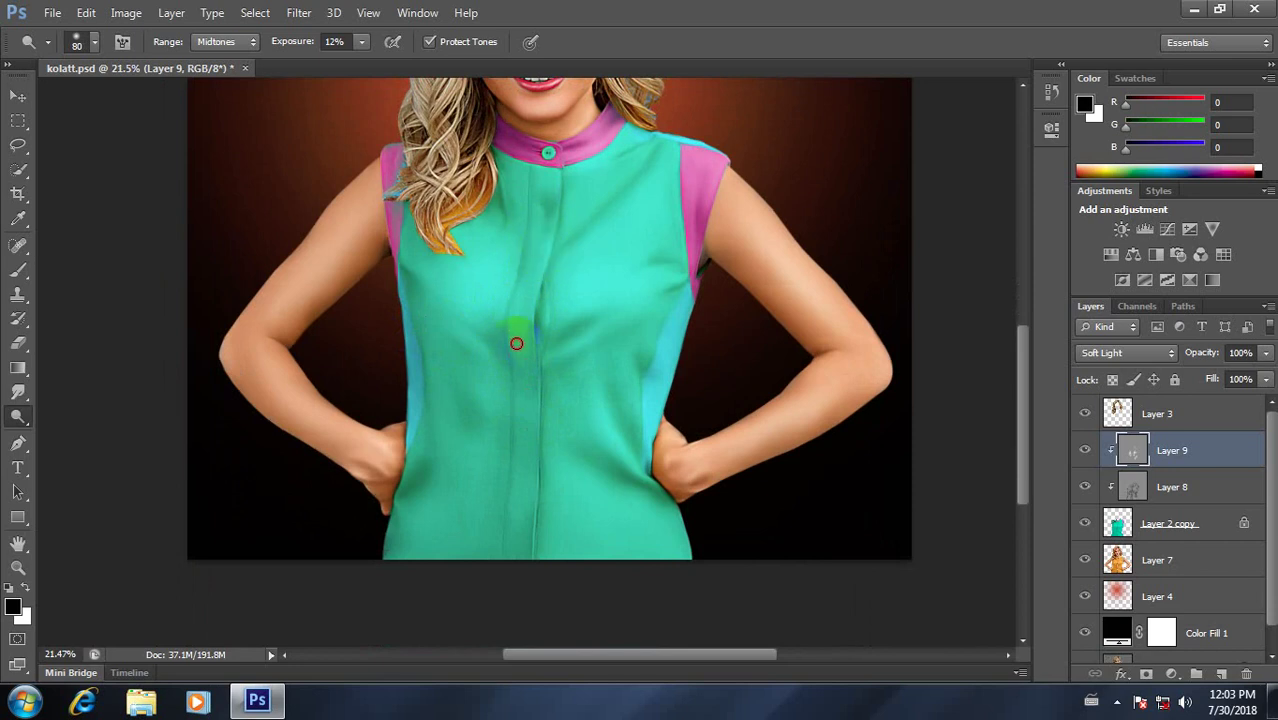
scroll(605, 508, "up", 1)
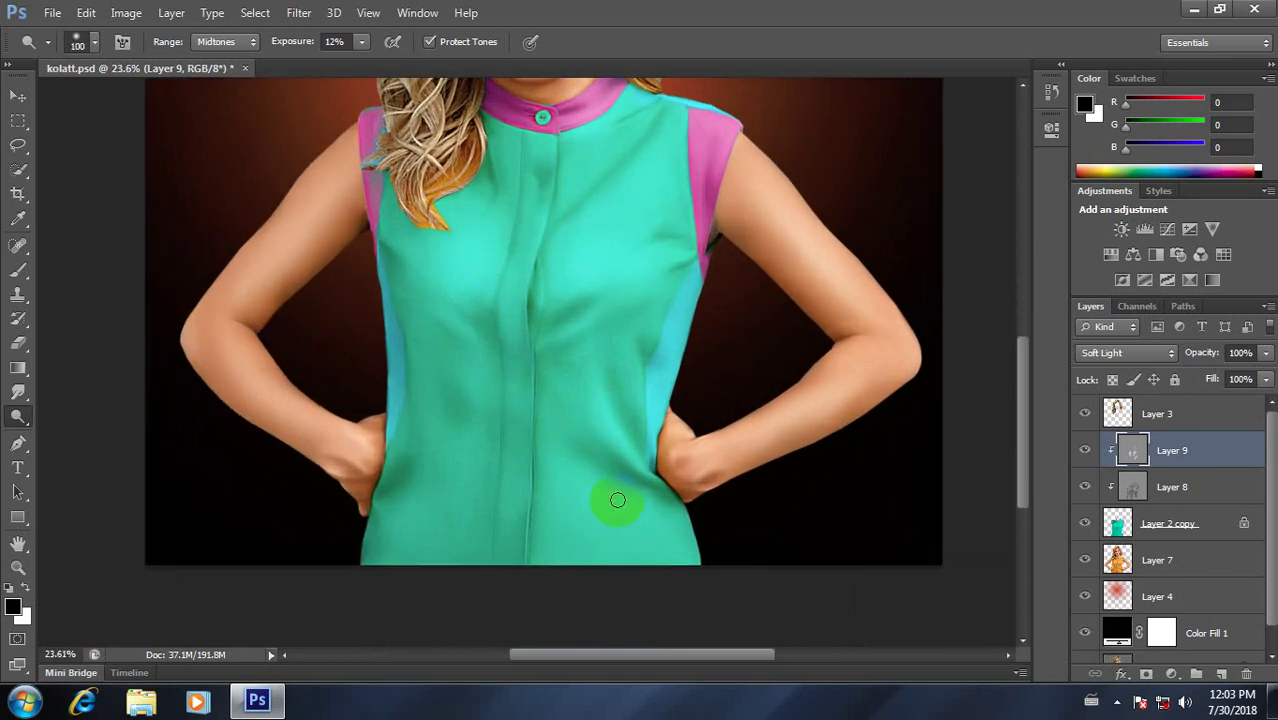
left_click_drag(630, 494, 641, 489)
left_click_drag(659, 555, 633, 550)
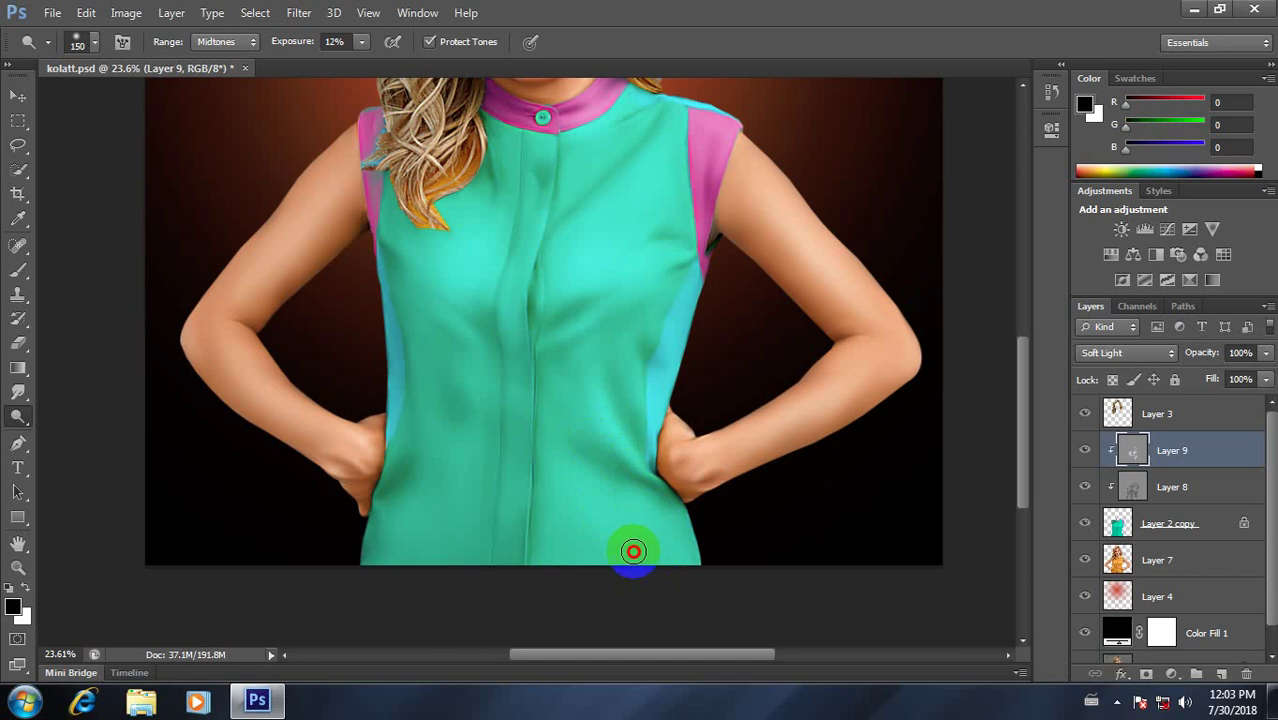
mouse_move(584, 502)
left_mouse_down()
mouse_move(613, 533)
mouse_move(649, 532)
left_mouse_up()
left_click(451, 435)
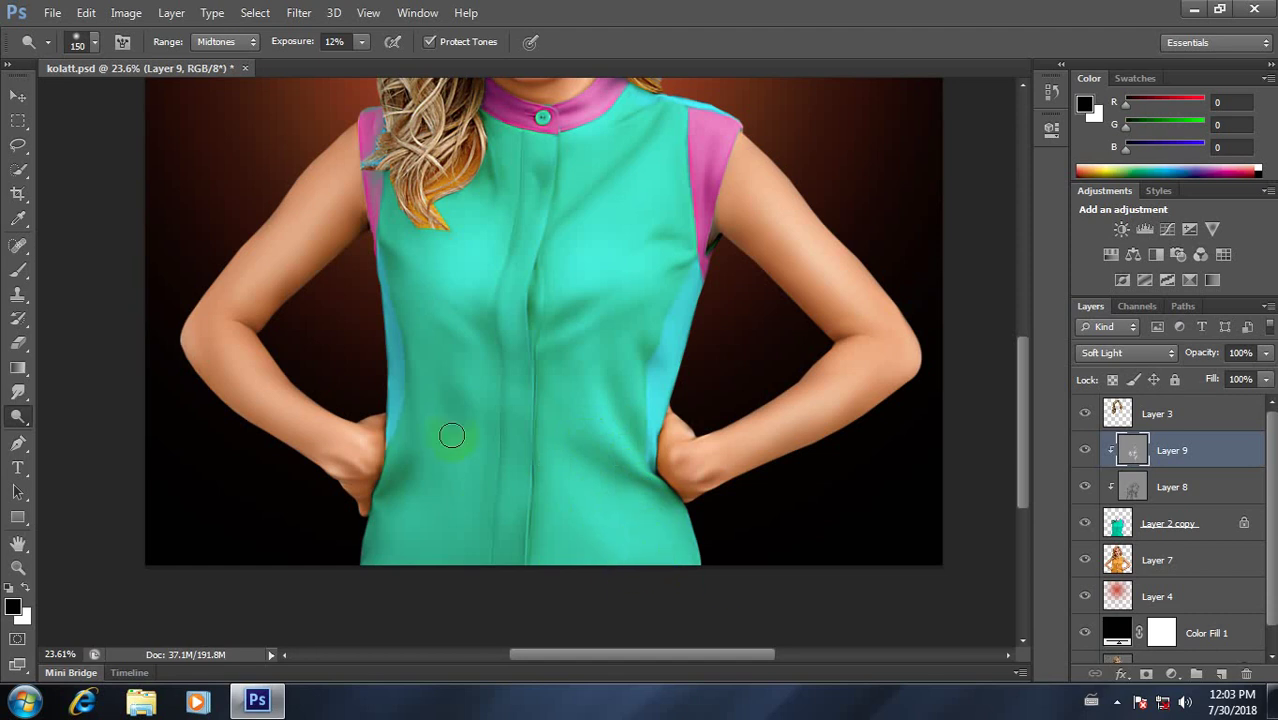
left_click_drag(445, 508, 386, 565)
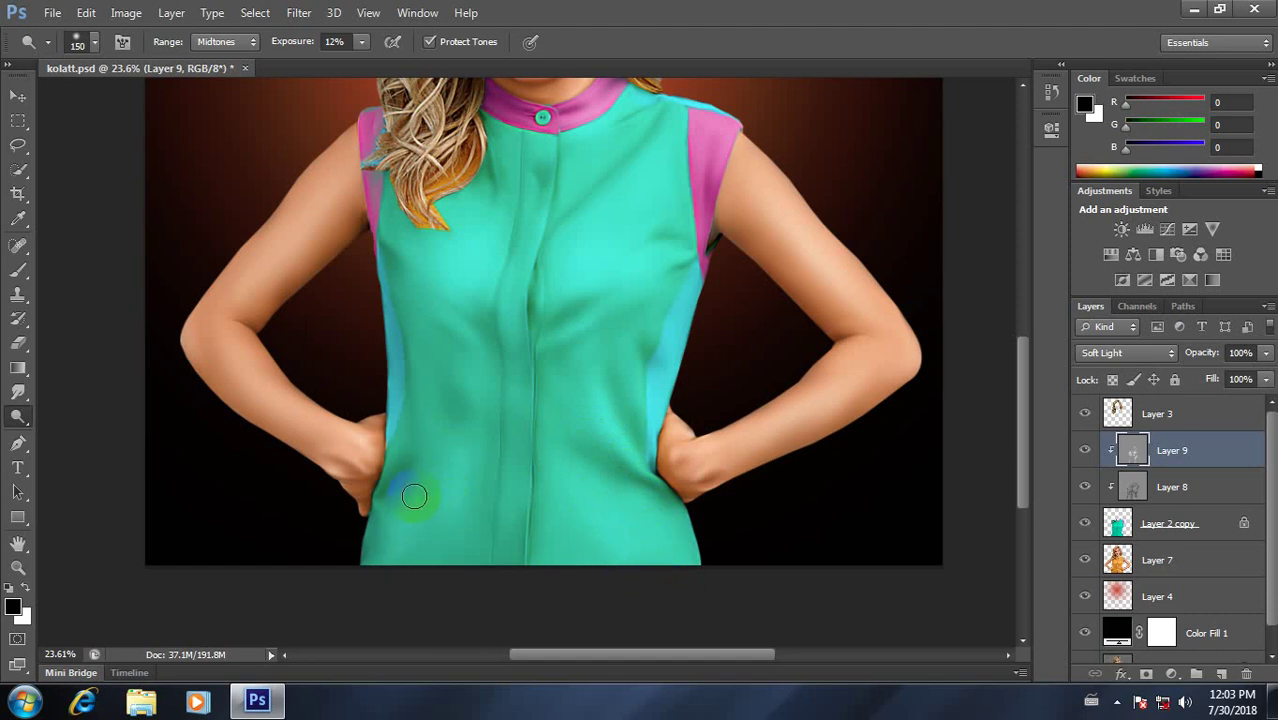
left_click_drag(414, 499, 405, 383)
mouse_move(397, 443)
left_mouse_down()
mouse_move(345, 486)
mouse_move(387, 467)
left_mouse_up()
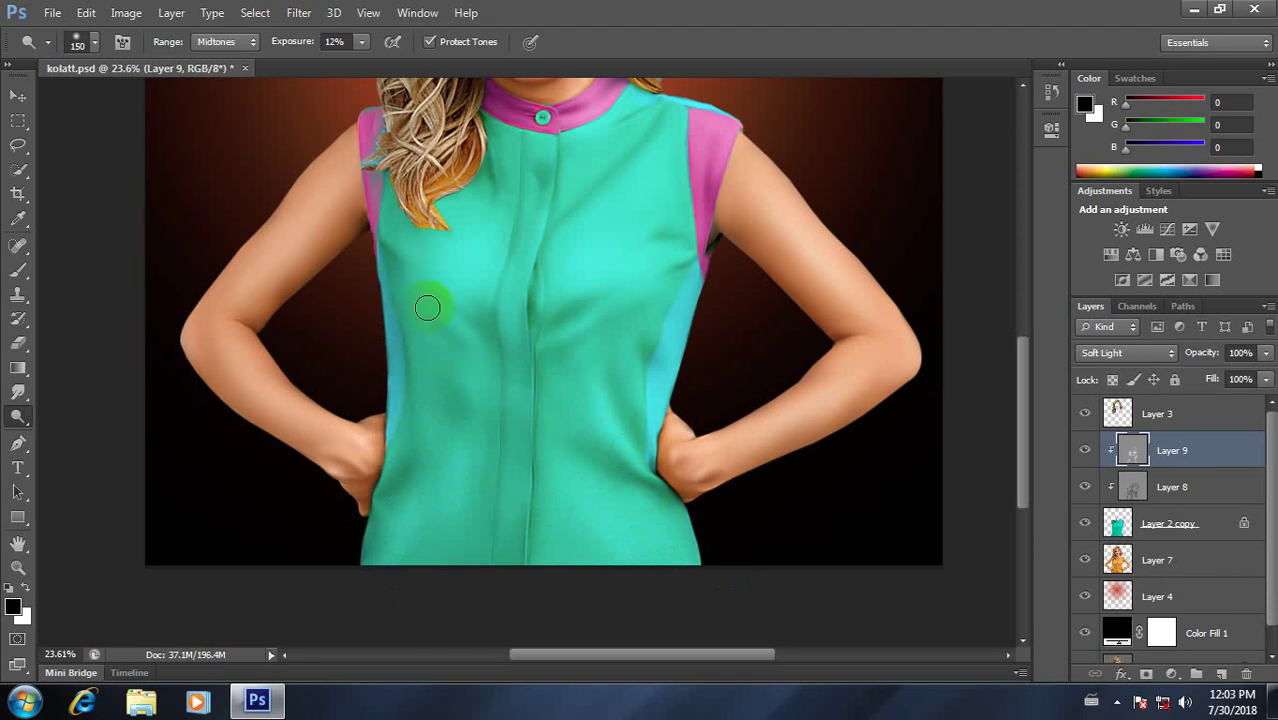
Step: Lighten below and beside the collar and the lower placket, then select Layer 8 with Layer 9
left_click(525, 160)
left_click(506, 156)
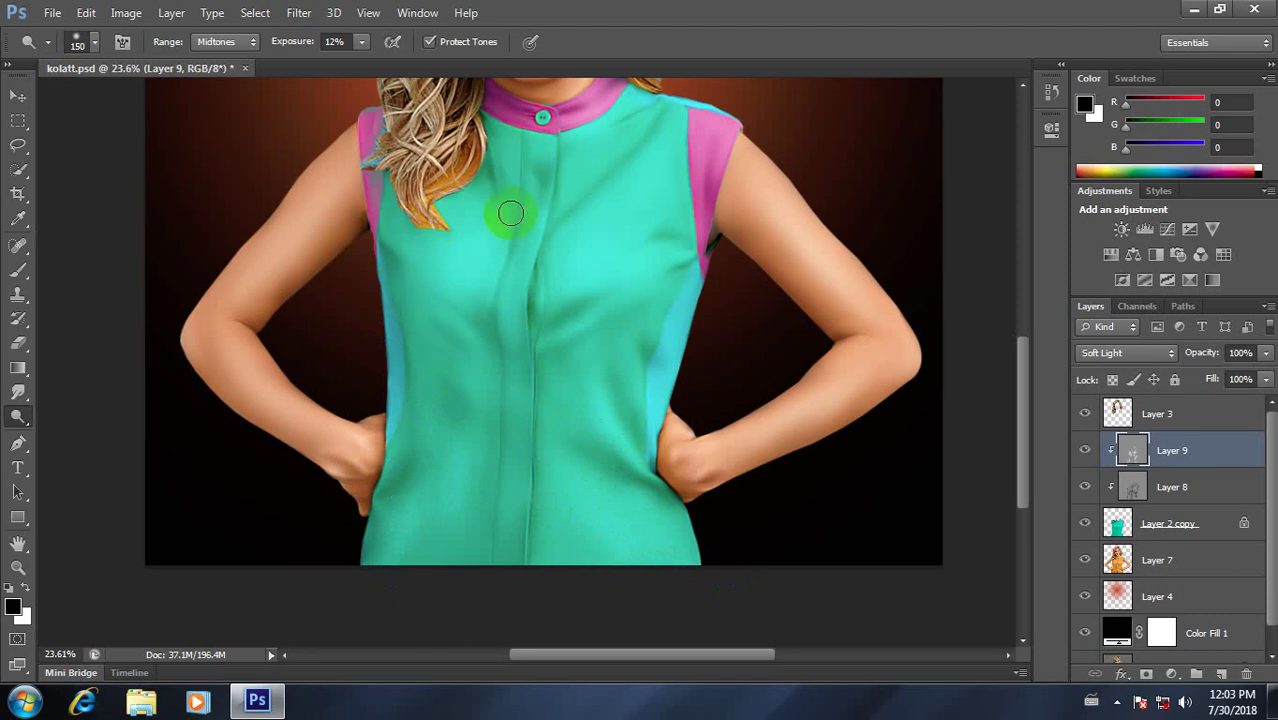
left_click(524, 452)
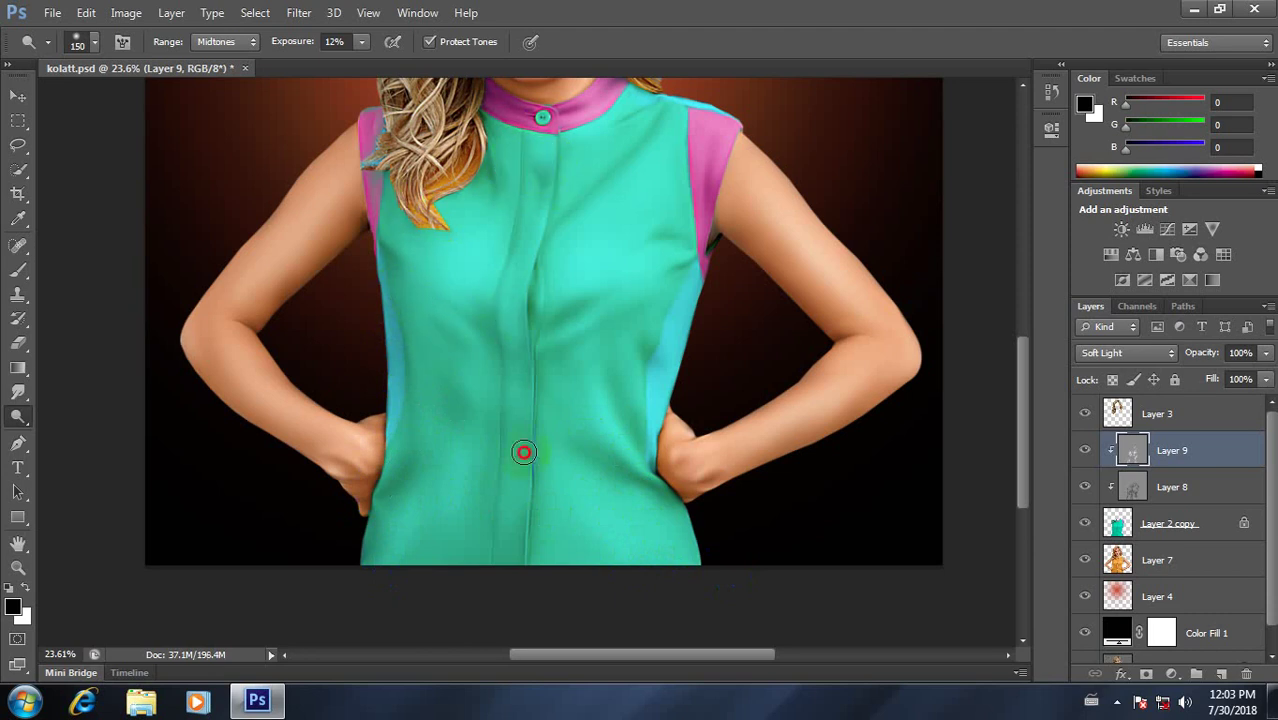
scroll(656, 394, "down", 3)
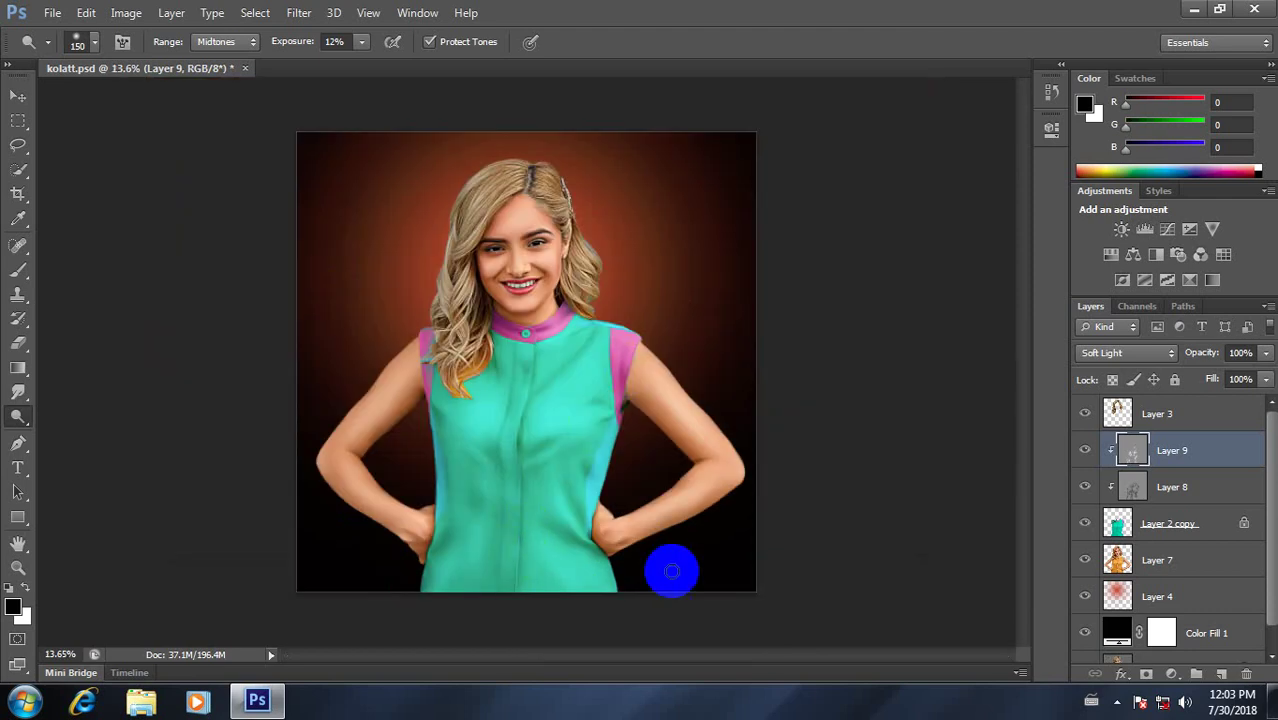
scroll(496, 463, "down", 3)
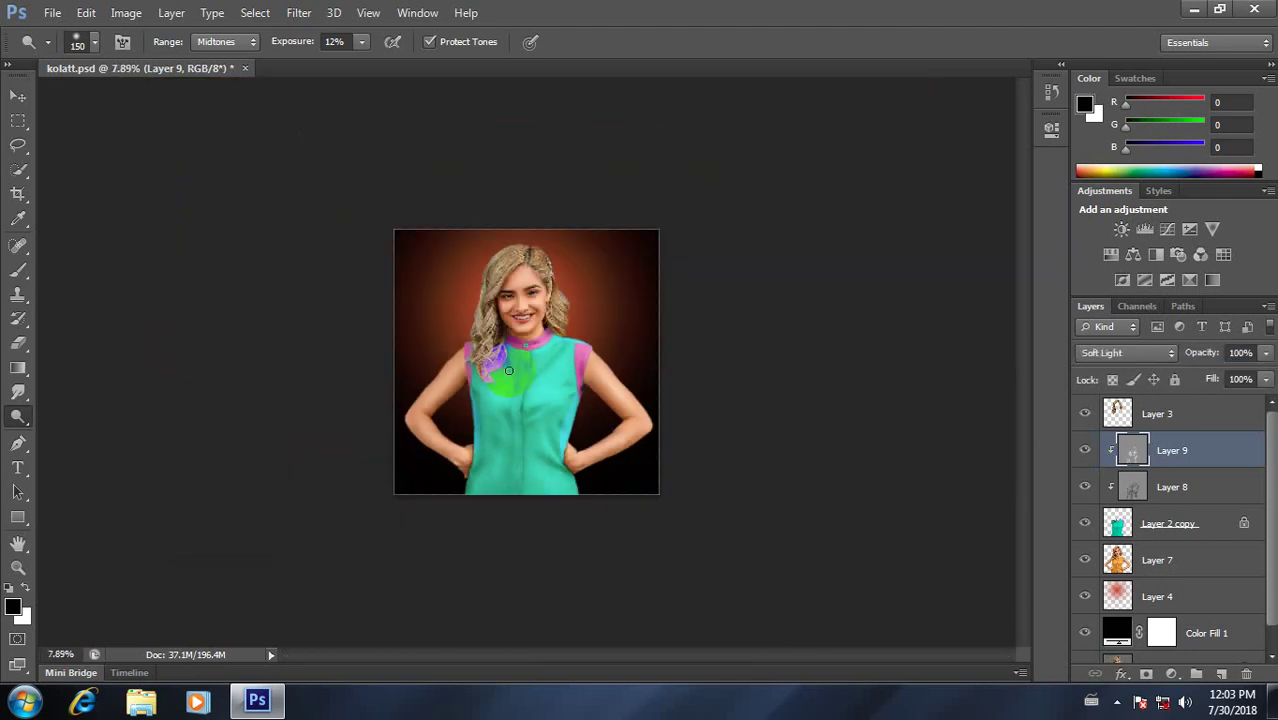
scroll(539, 456, "up", 4)
scroll(539, 455, "down", 2)
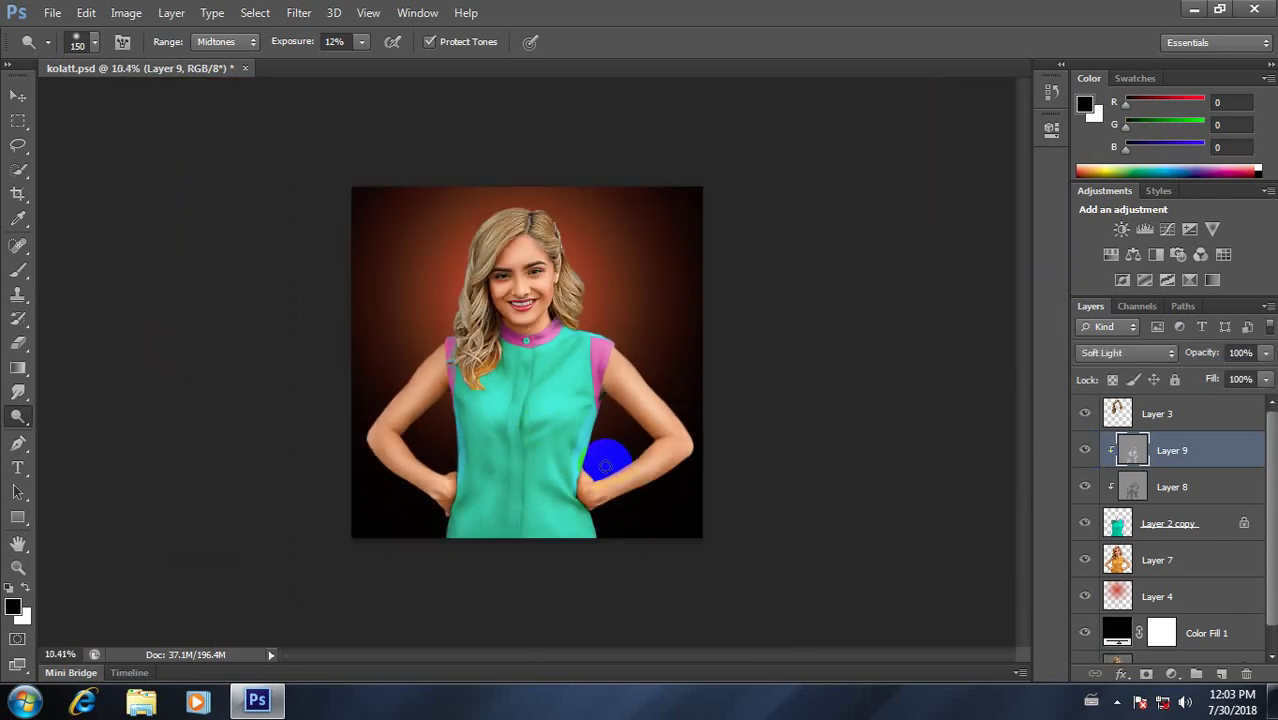
scroll(604, 466, "up", 3)
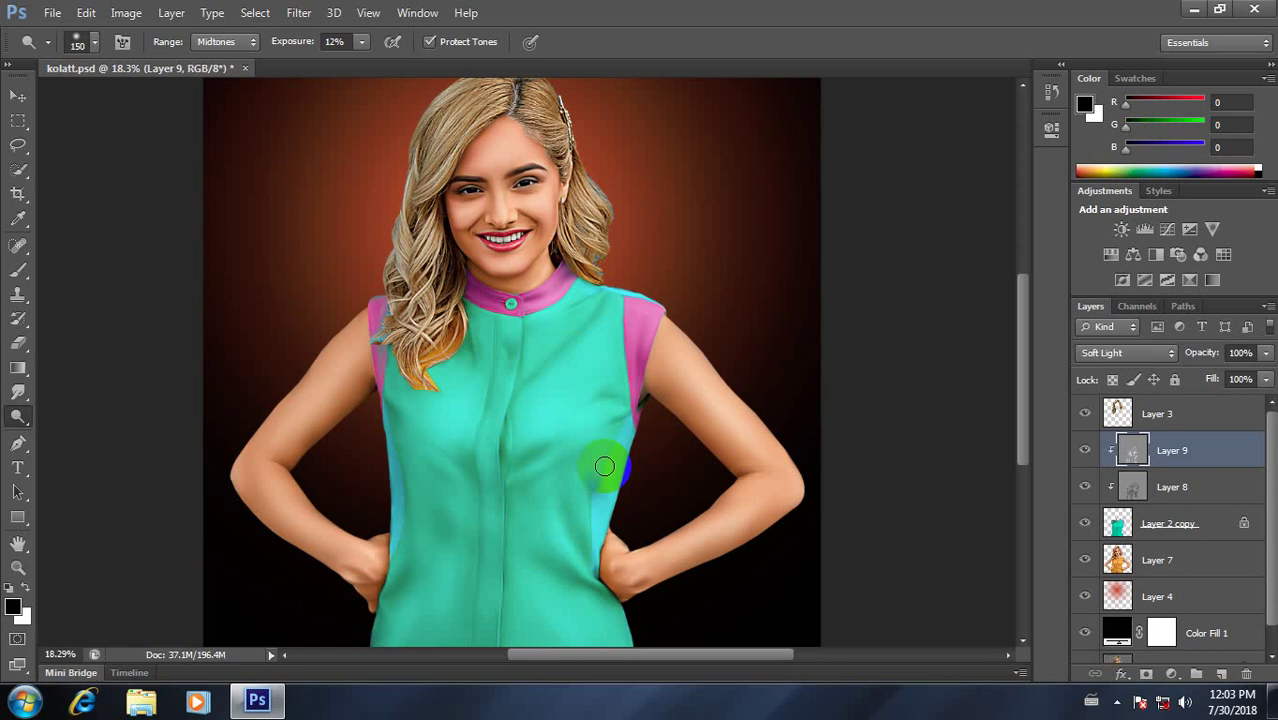
scroll(521, 451, "down", 2)
scroll(531, 457, "up", 3)
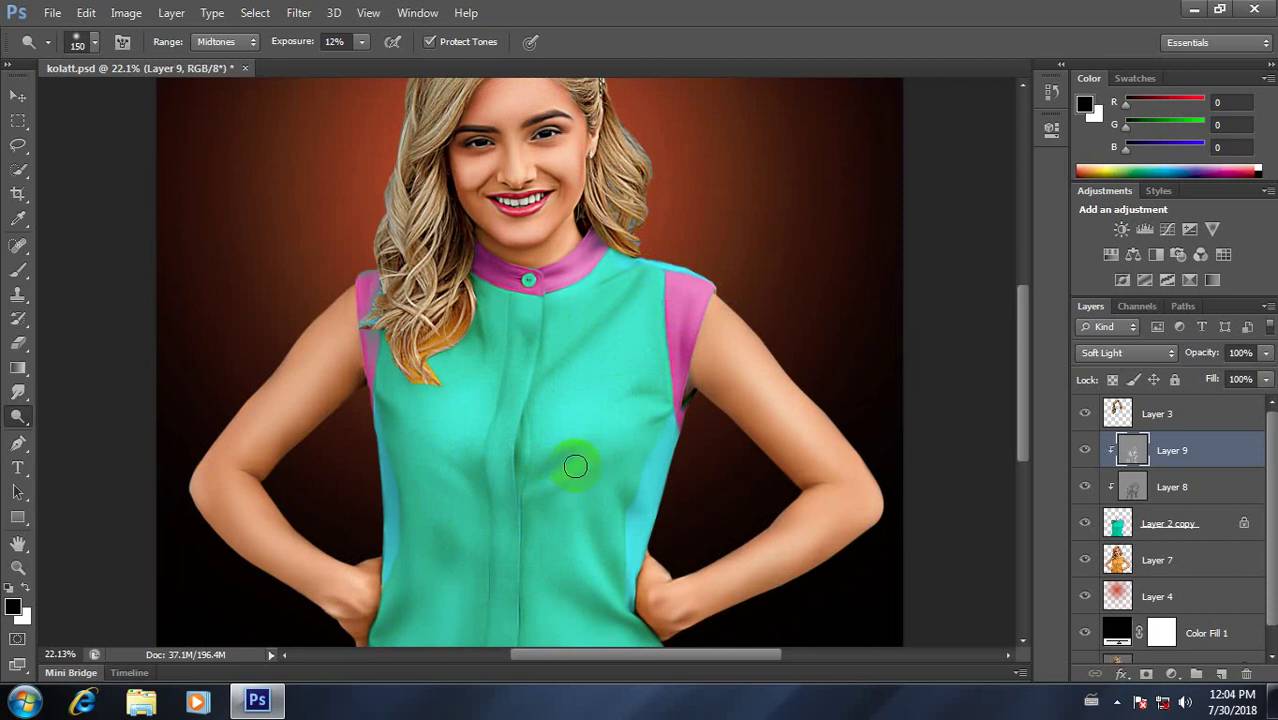
scroll(593, 460, "down", 2)
scroll(596, 397, "down", 3)
scroll(596, 395, "up", 1)
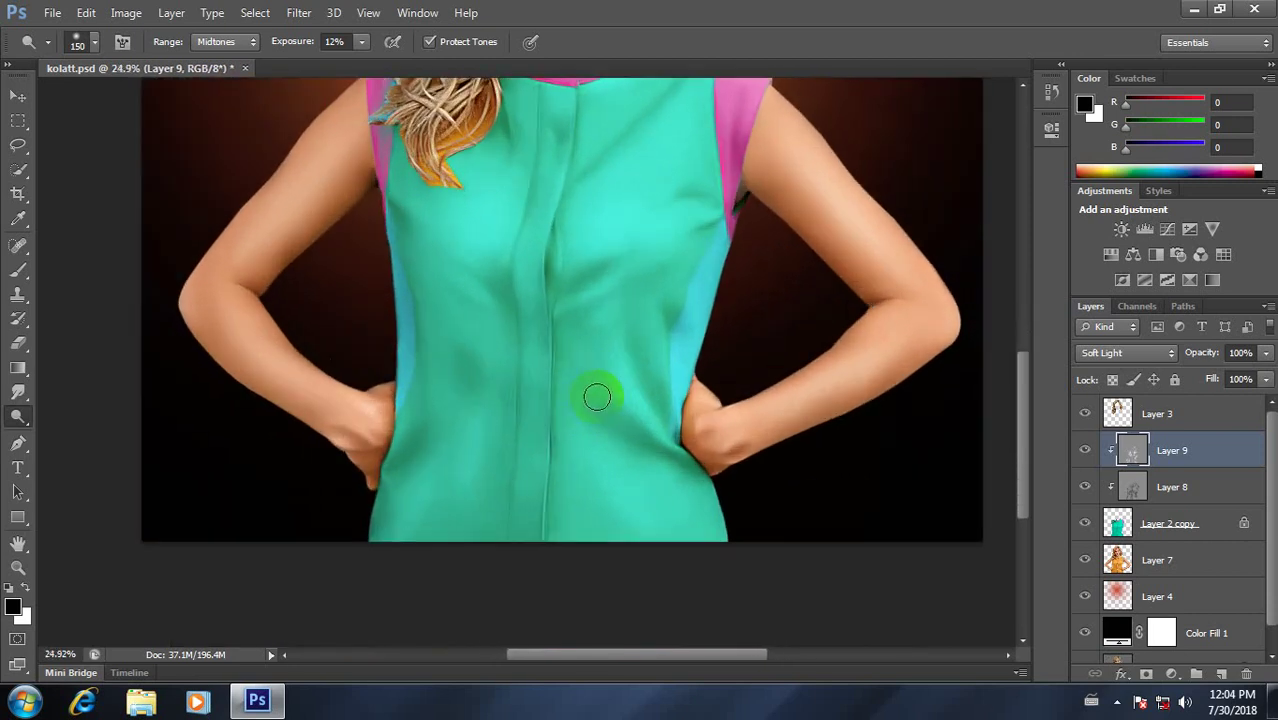
left_click(1155, 490, "shift")
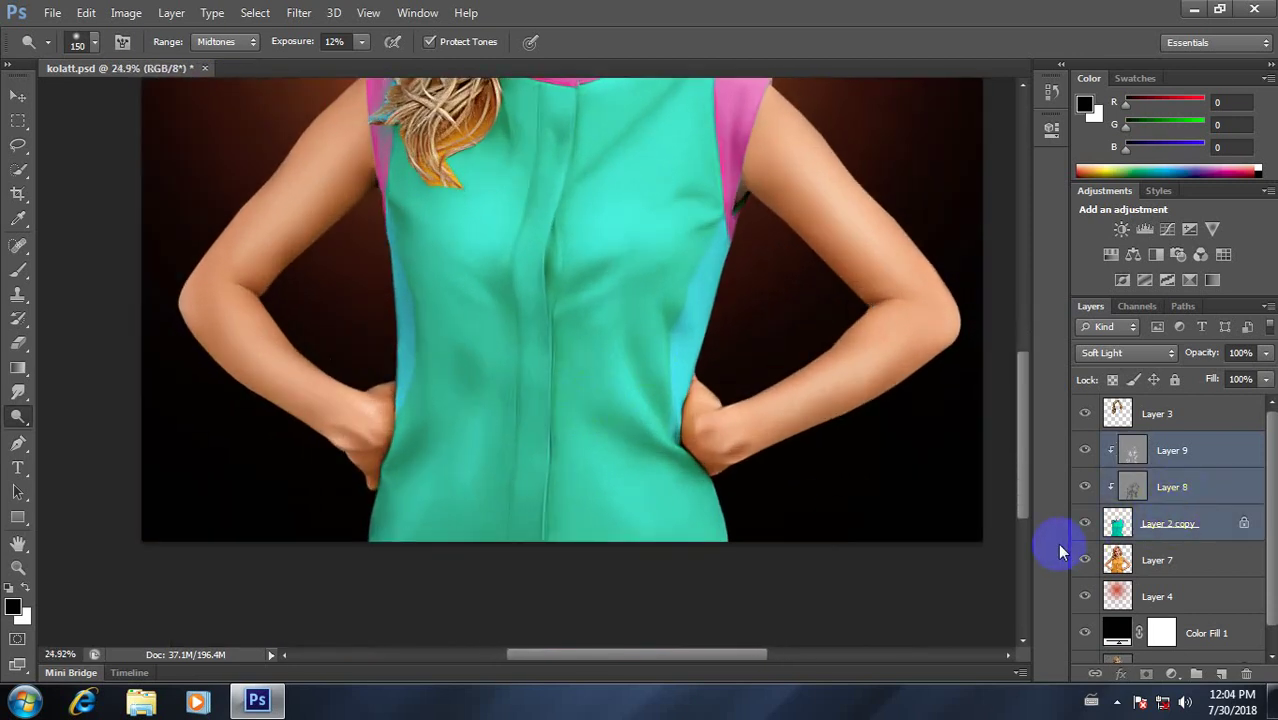
Step: Merge Layer 2 copy, Layer 8 and Layer 9 with Ctrl+E, toggling the result to compare
key("ctrl+e")
left_click(1085, 450)
left_click(1085, 450)
scroll(578, 297, "down", 3)
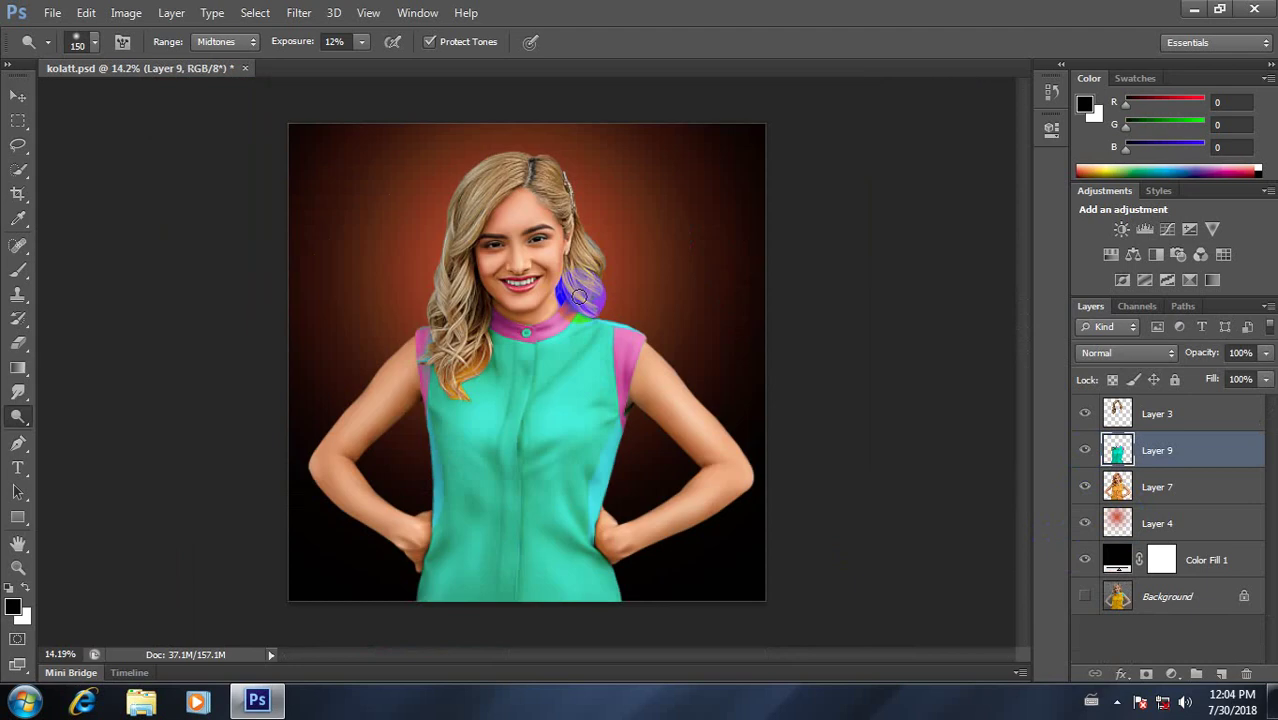
scroll(578, 297, "up", 3)
scroll(628, 442, "down", 1)
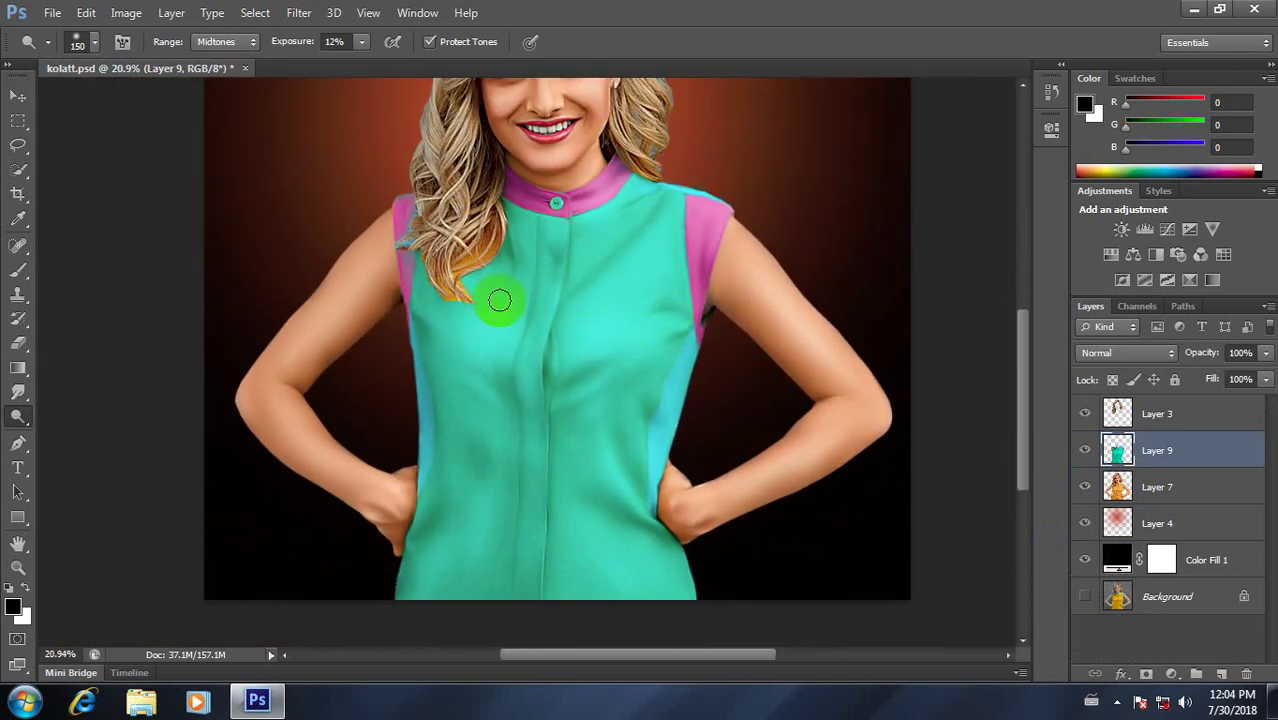
Step: Add an empty Layer 10 and set up the Brush tool with a pointed round tip
left_click(1221, 674)
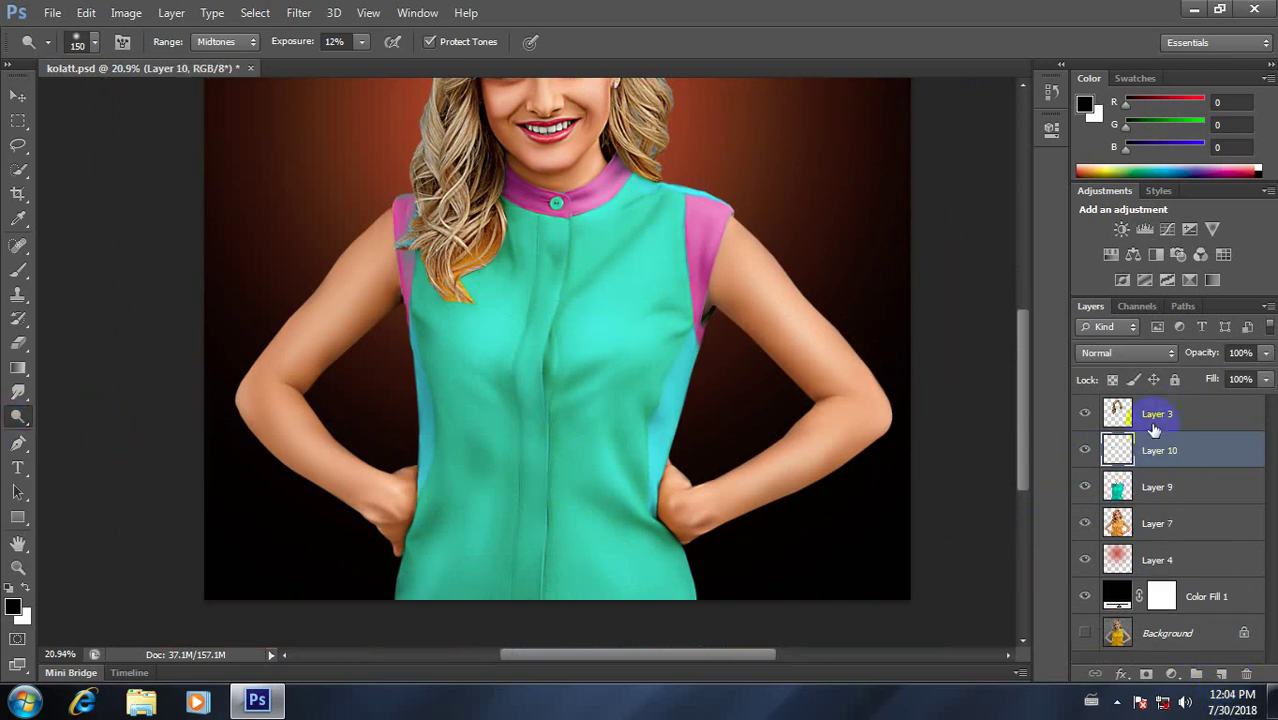
left_click(18, 270)
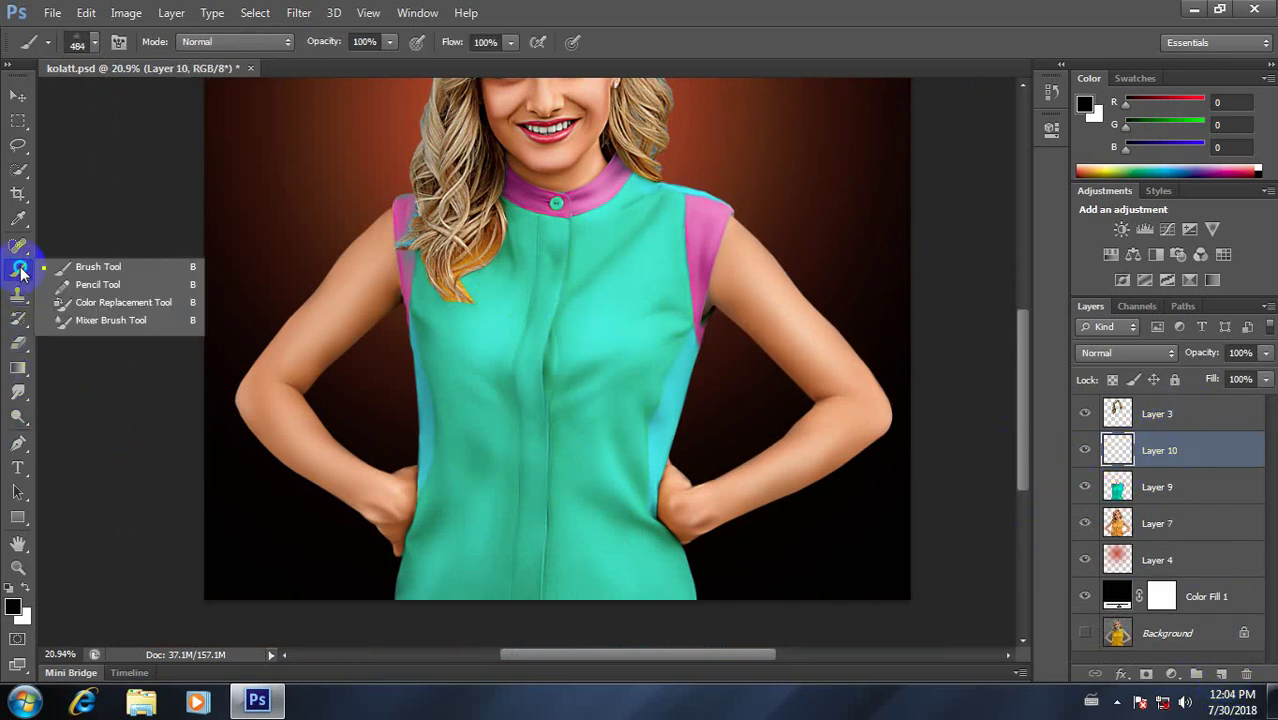
left_click(175, 263)
right_click(540, 283)
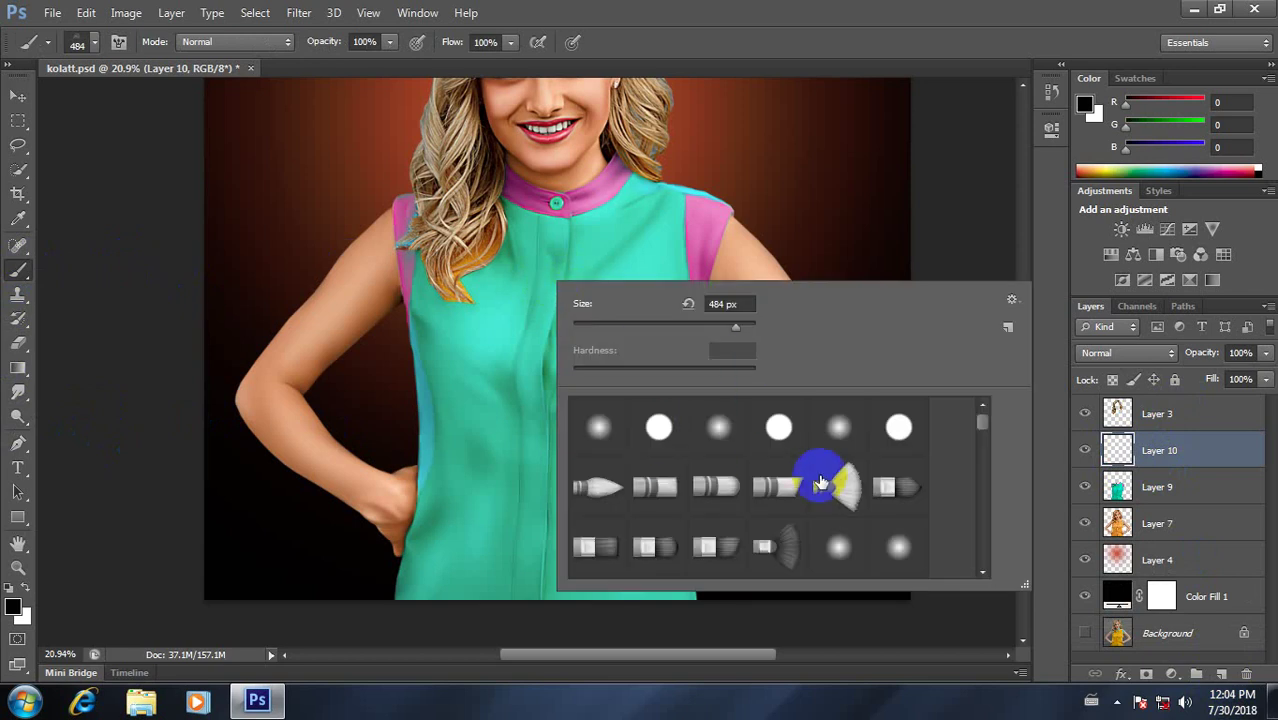
scroll(828, 485, "down", 3)
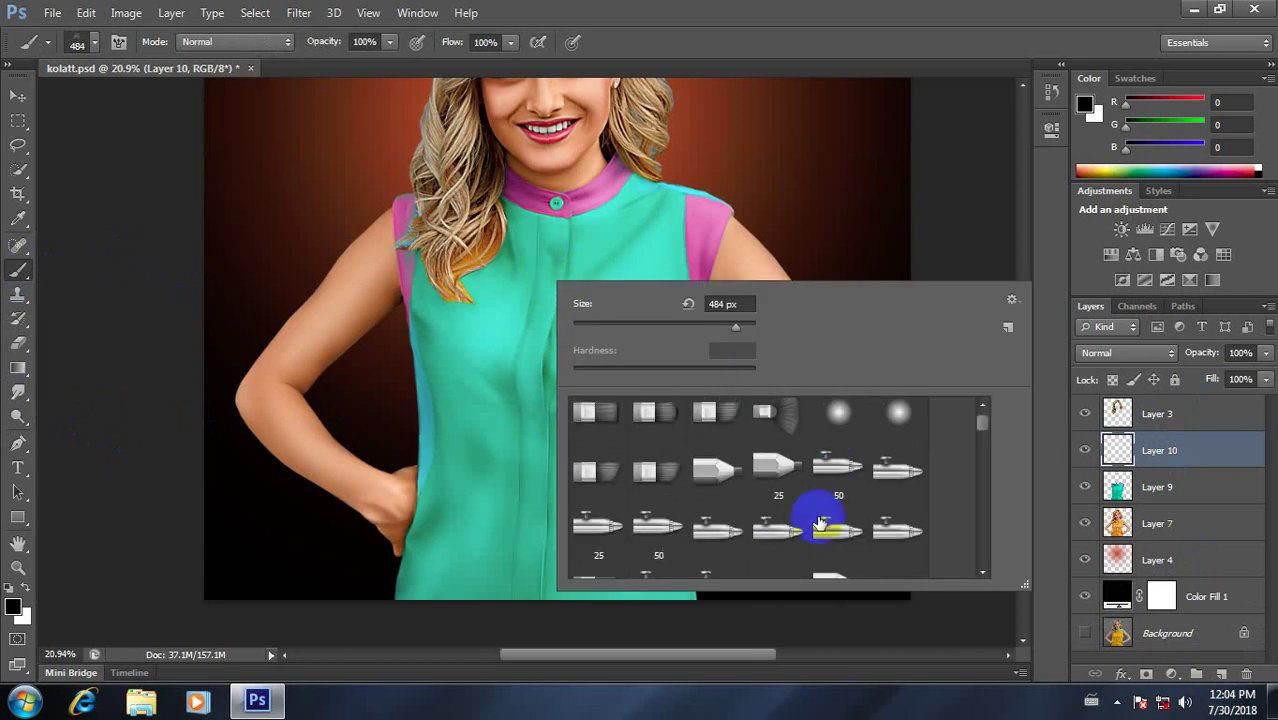
scroll(790, 518, "up", 1)
scroll(755, 521, "up", 1)
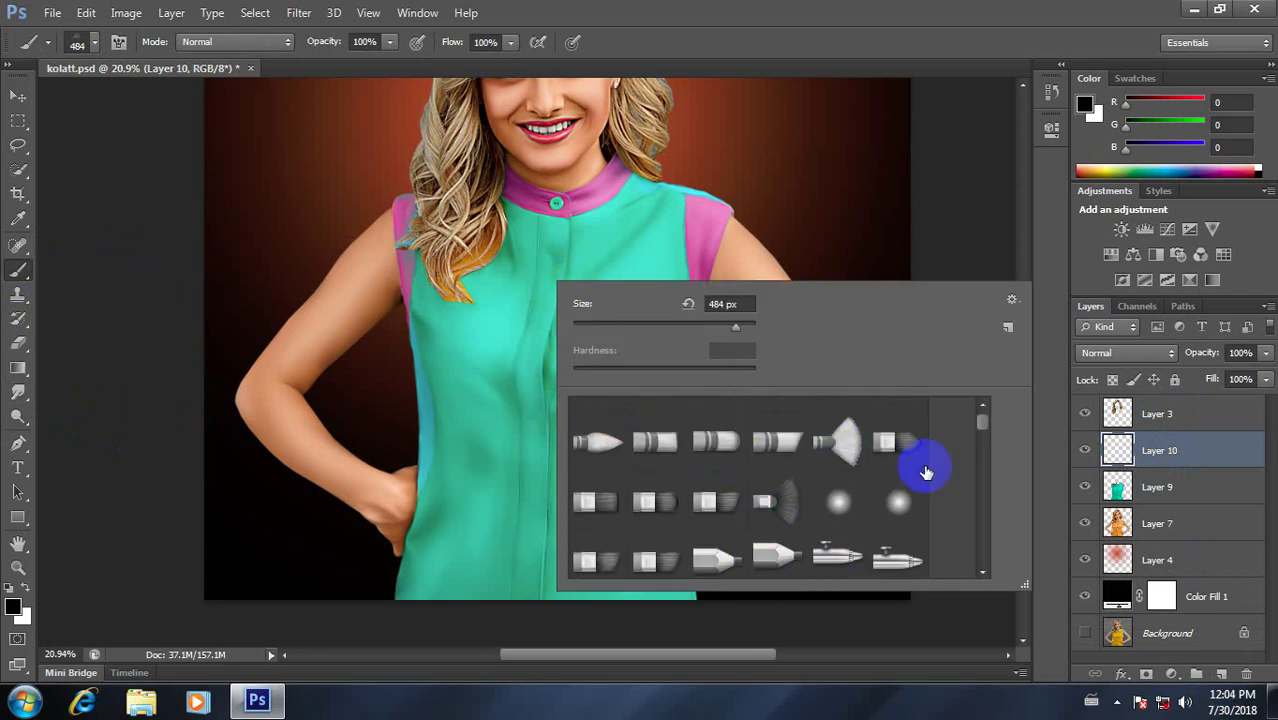
left_click(900, 442)
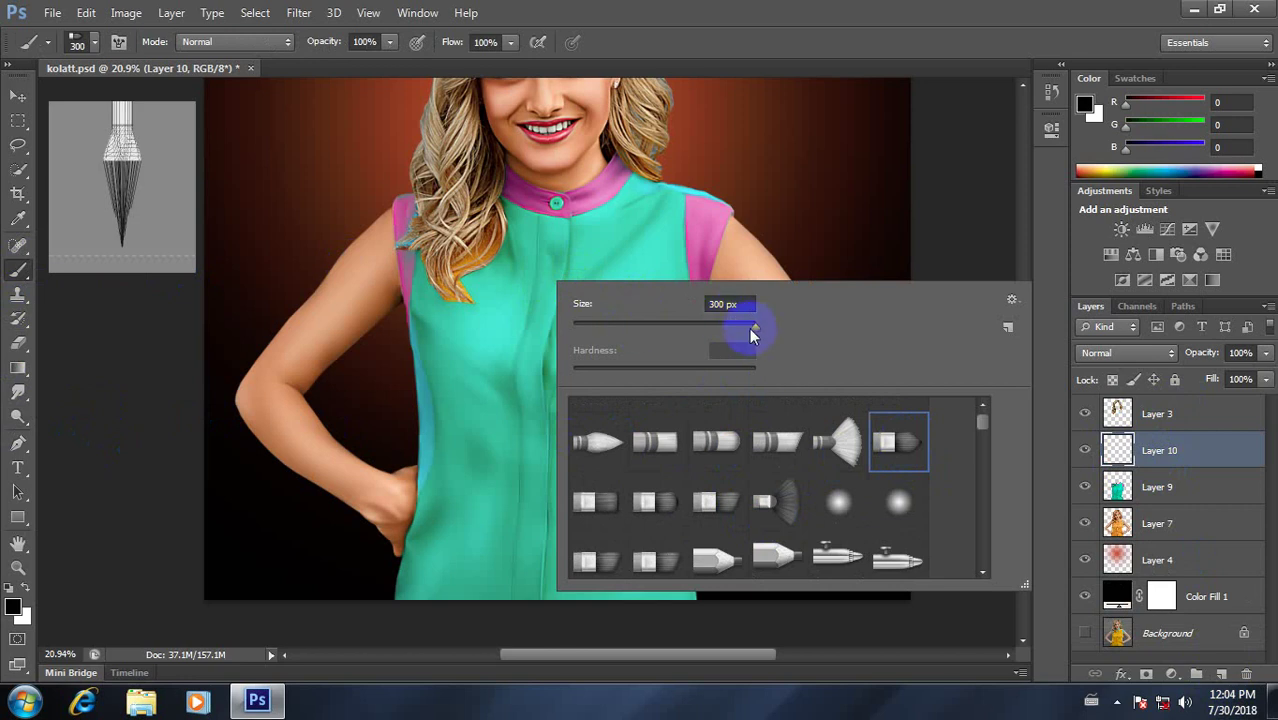
left_click_drag(752, 328, 577, 330)
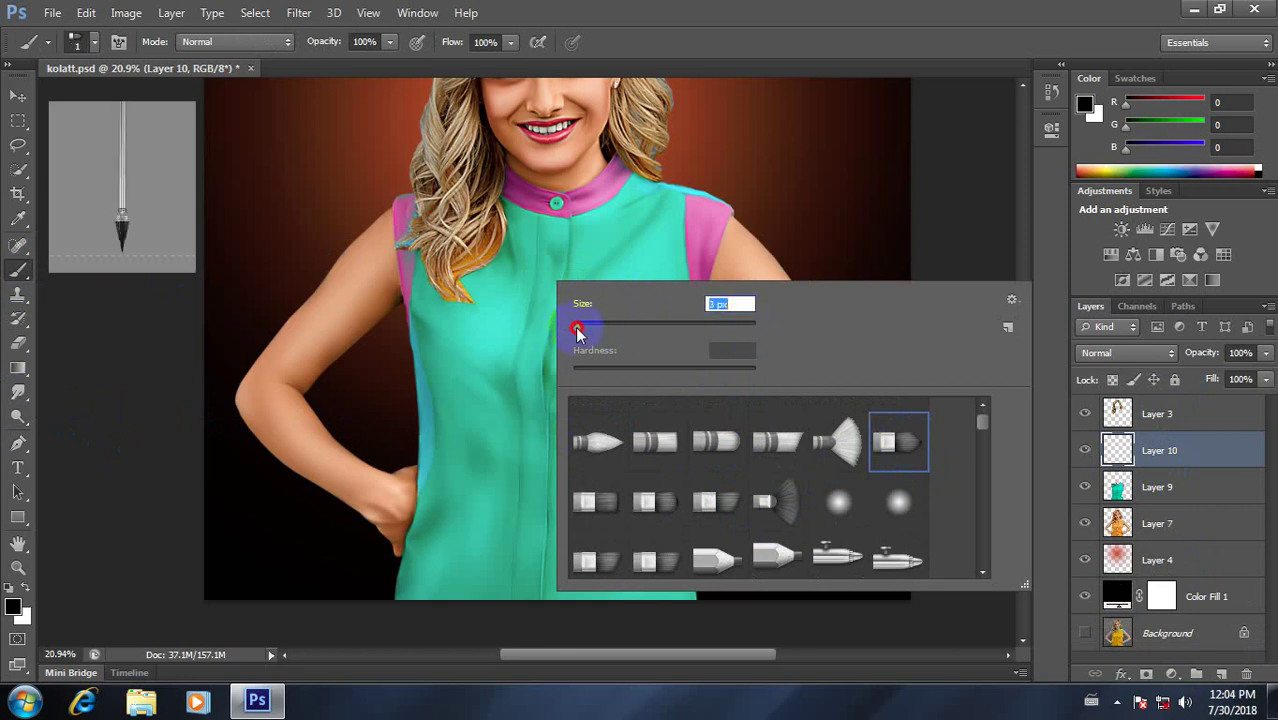
left_click(993, 240)
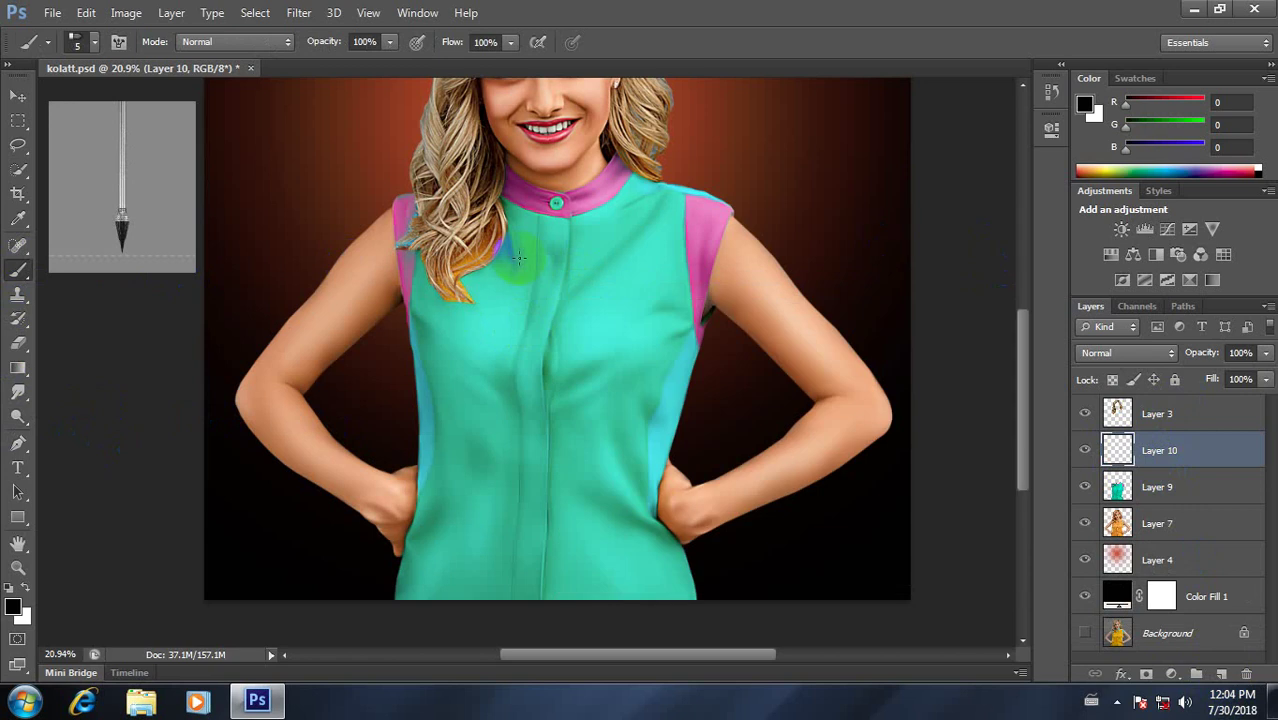
Step: Draw trial thin dark crease lines down the shirt with a 6 px brush, then undo them
left_click_drag(523, 228, 555, 456)
left_click_drag(601, 284, 603, 457)
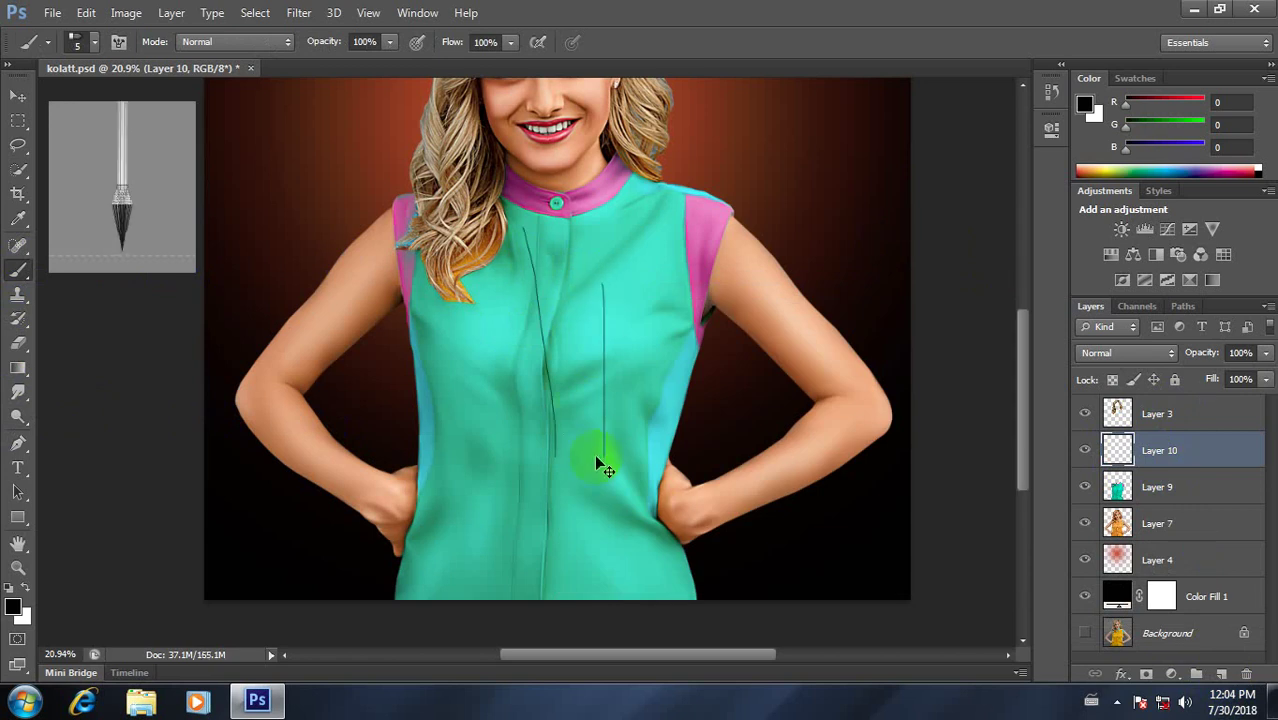
key("ctrl+z")
scroll(540, 410, "up", 1)
right_click(647, 279)
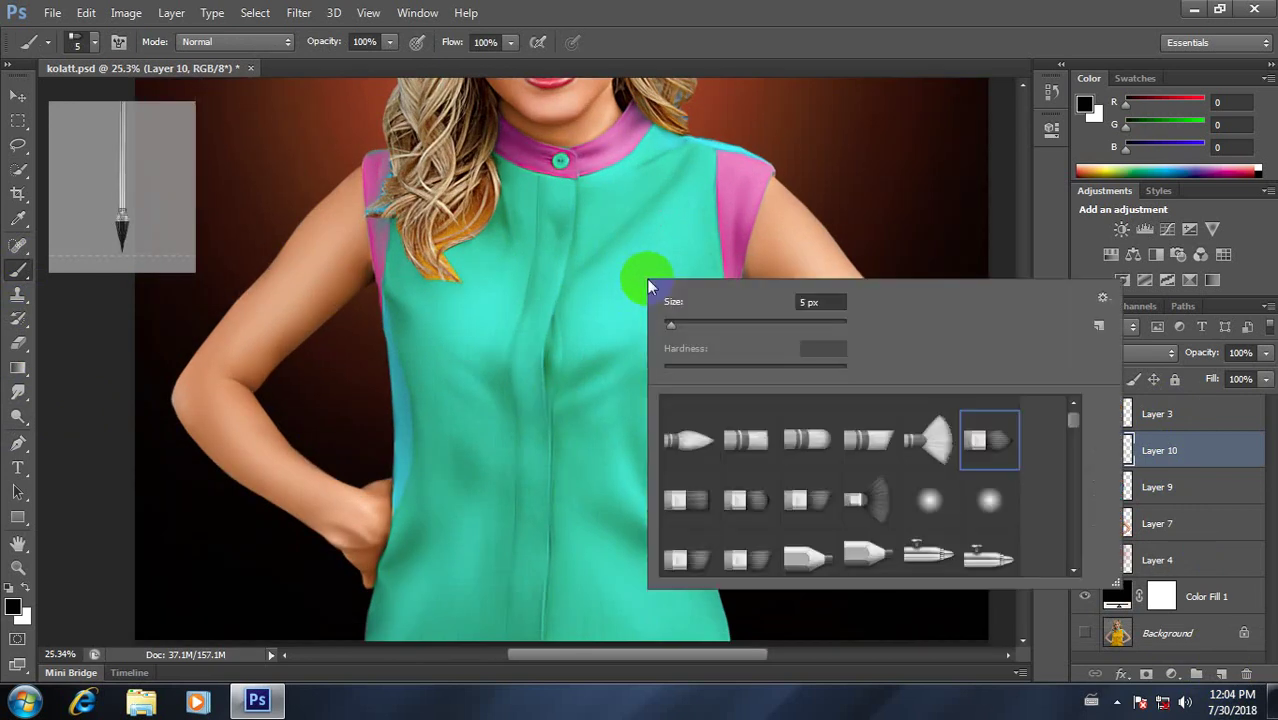
left_click(622, 286)
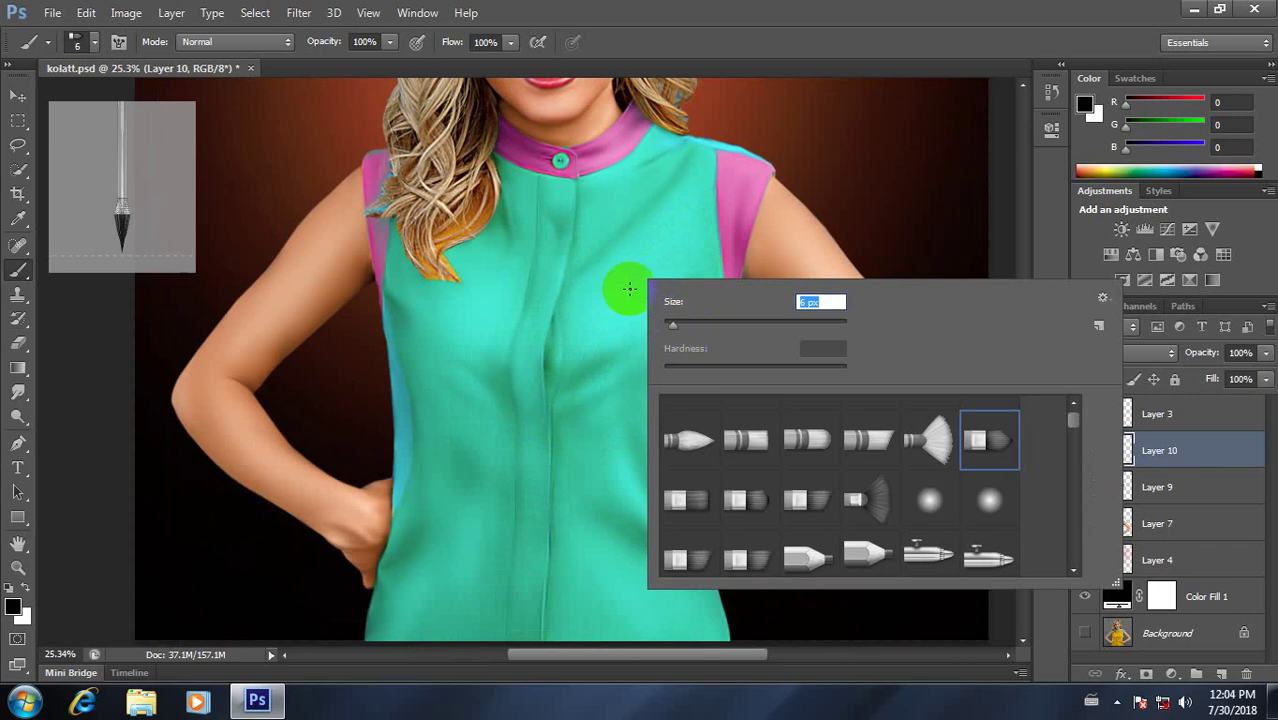
left_click_drag(588, 240, 603, 418)
left_click_drag(624, 236, 614, 462)
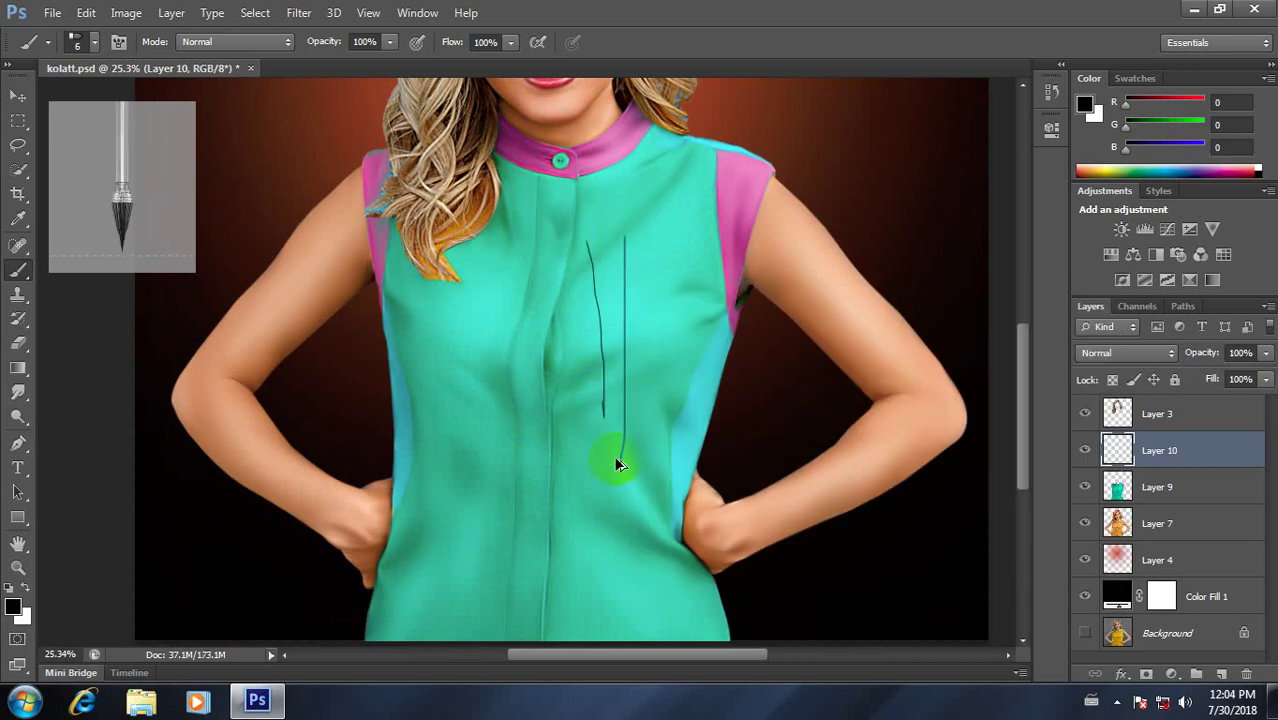
key("ctrl+z")
Step: Draw a curved crease on the right of the pink collar, brush-stroke it, and delete the path
left_click(18, 443)
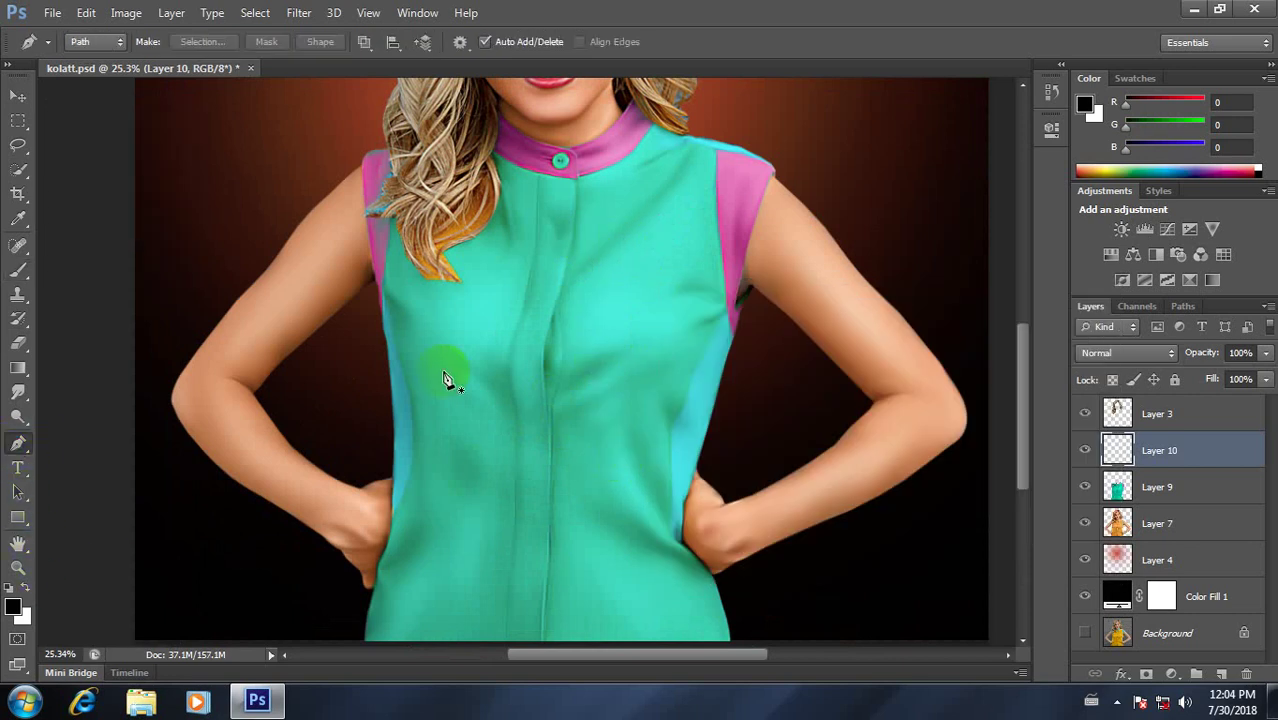
scroll(580, 303, "up", 2)
left_click_drag(587, 293, 599, 362)
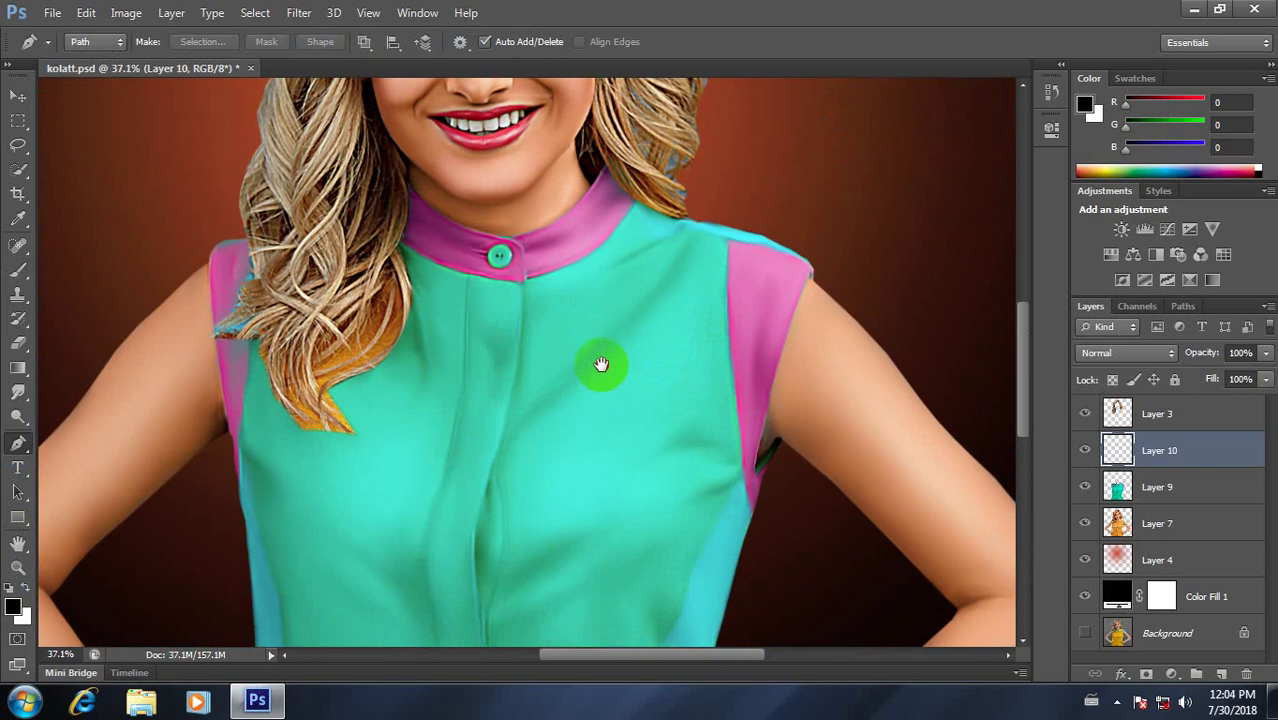
left_click(625, 183)
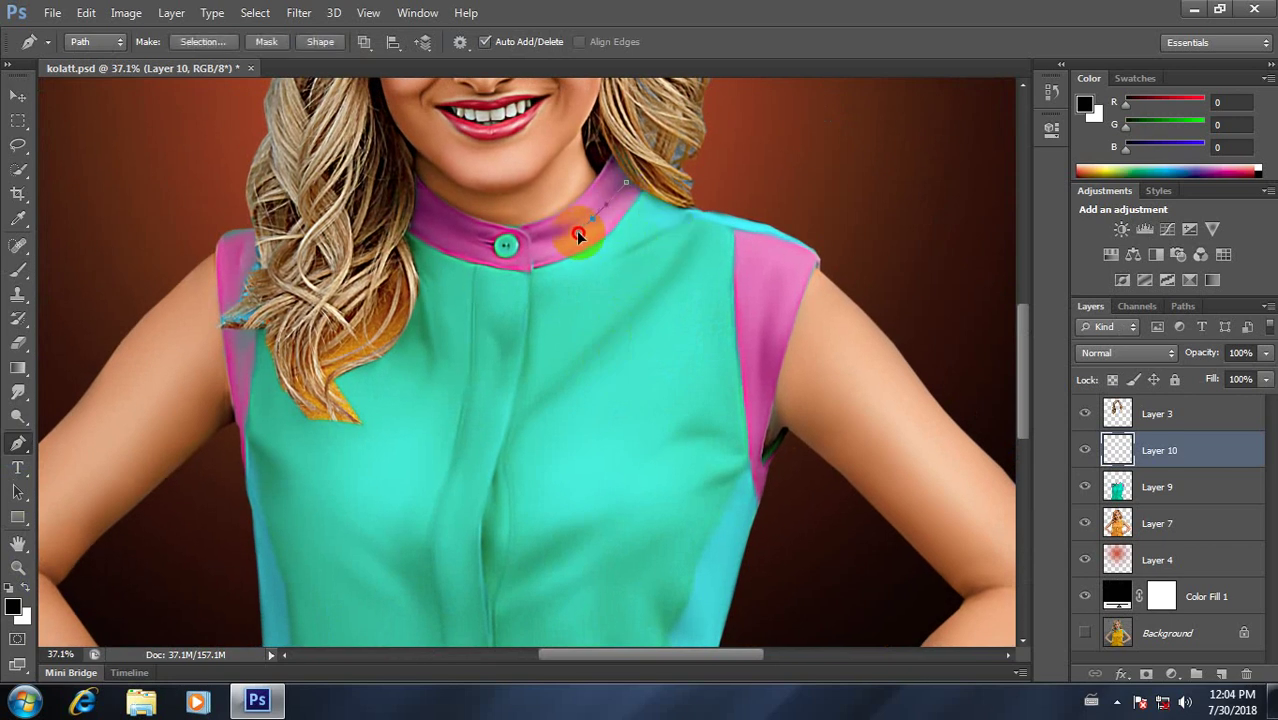
left_click_drag(578, 235, 574, 224)
left_click(641, 251, "ctrl")
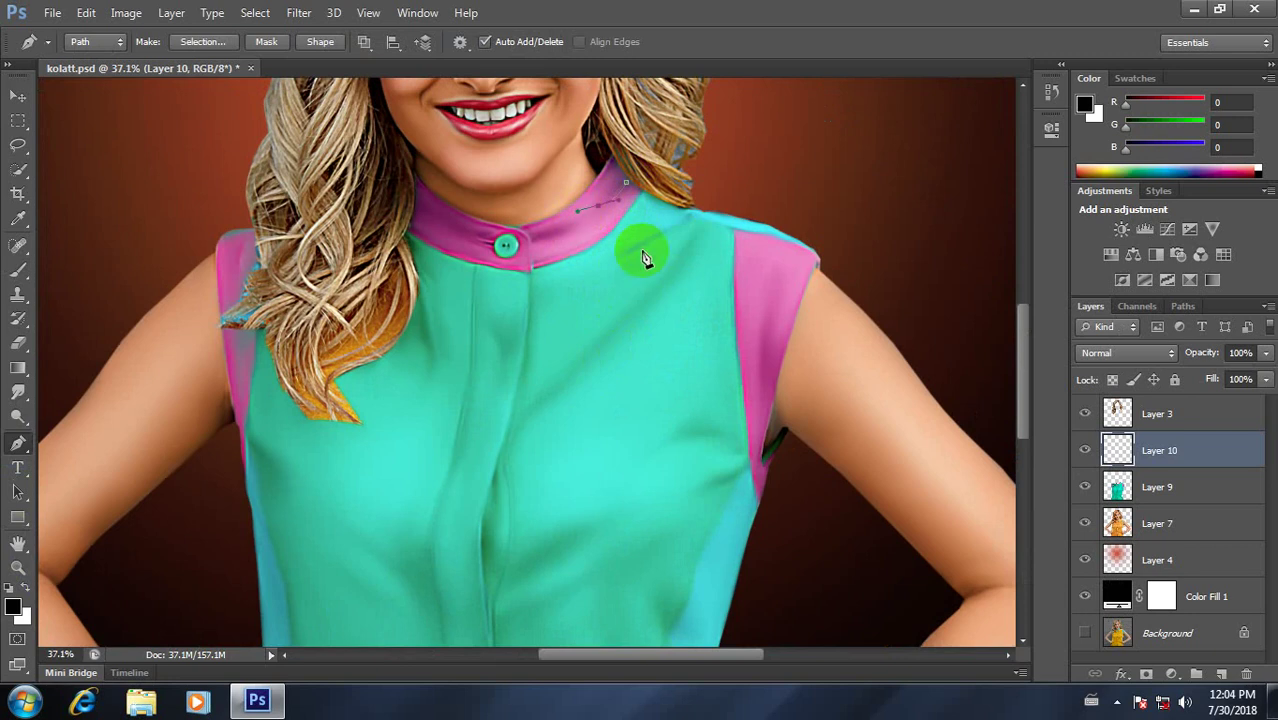
right_click(585, 214)
left_click(640, 334)
left_click(763, 250)
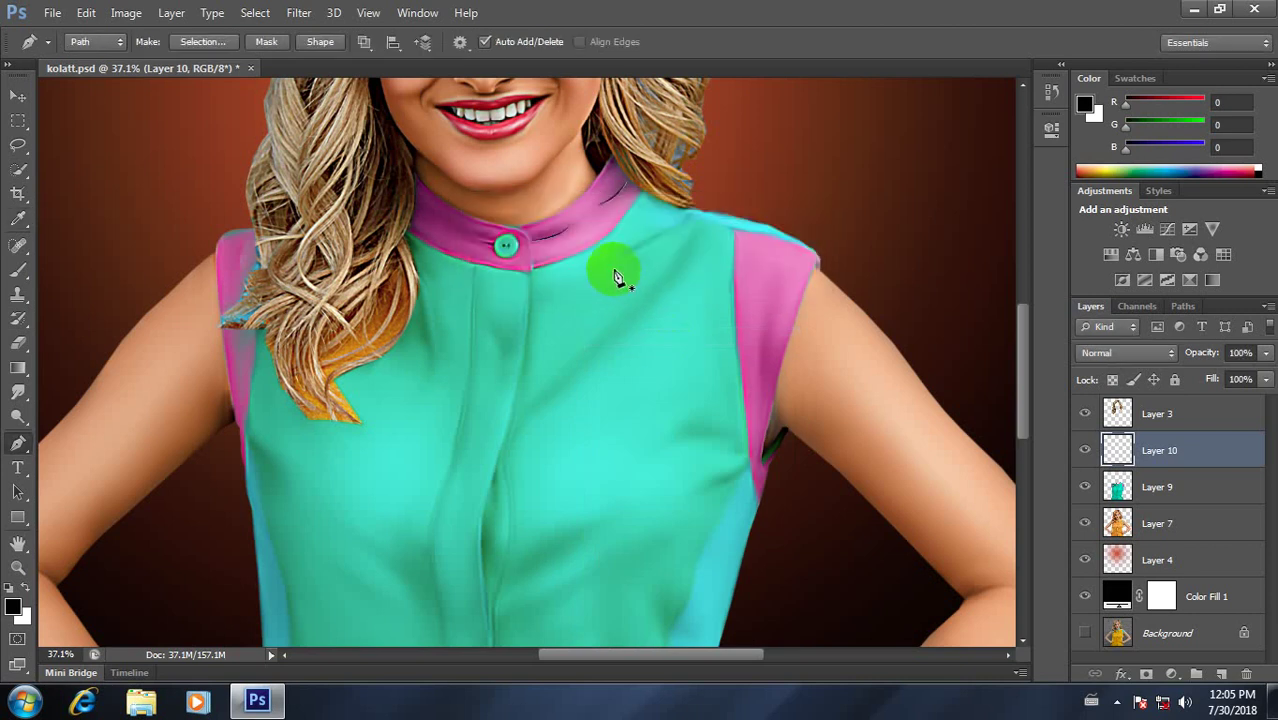
right_click(601, 236)
left_click(616, 250)
Step: Trace a pen curve along the top of the right shoulder, undoing a misplaced point
scroll(577, 247, "down", 2)
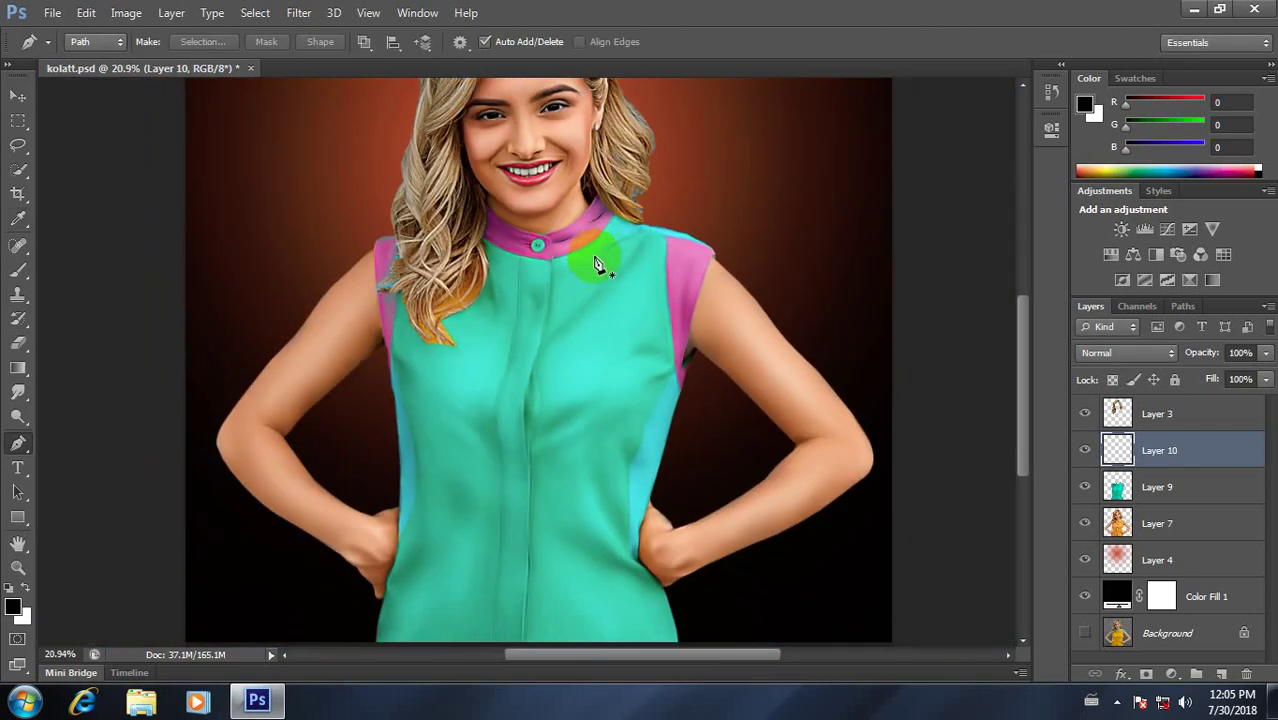
scroll(577, 247, "up", 3)
scroll(584, 234, "up", 1)
scroll(558, 228, "down", 1)
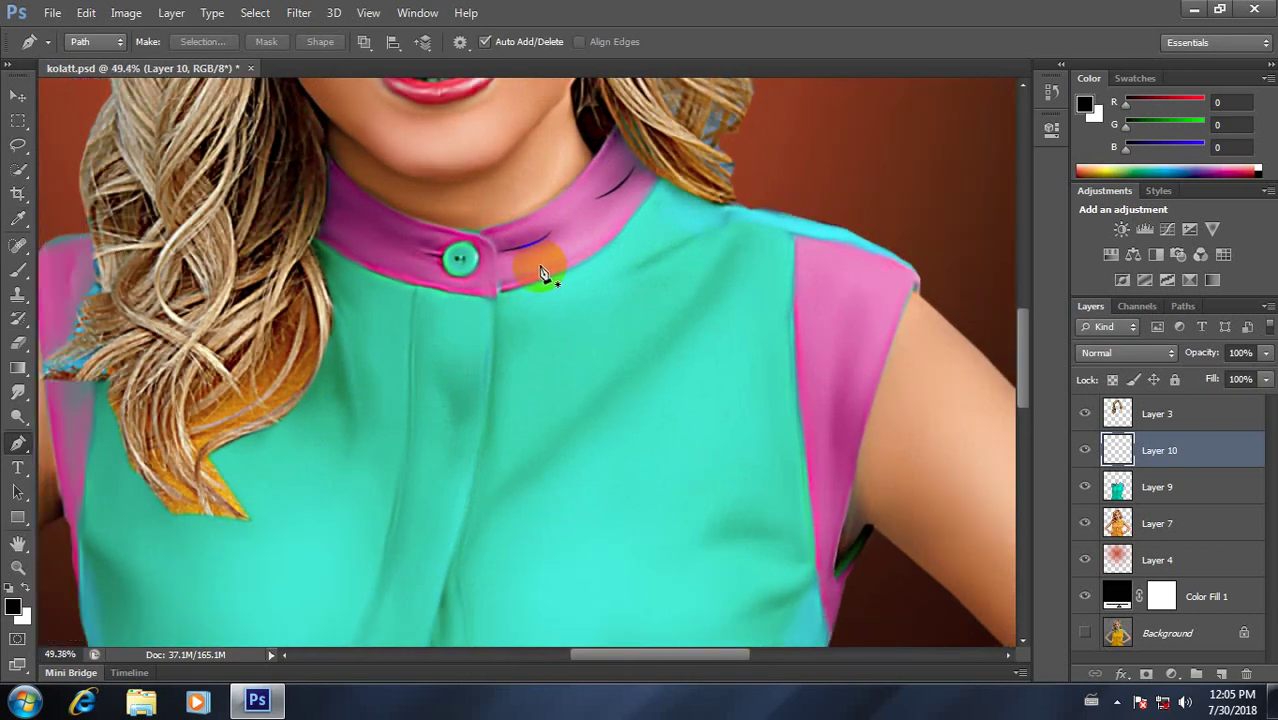
scroll(542, 277, "down", 1)
scroll(571, 277, "up", 1)
left_click(701, 220)
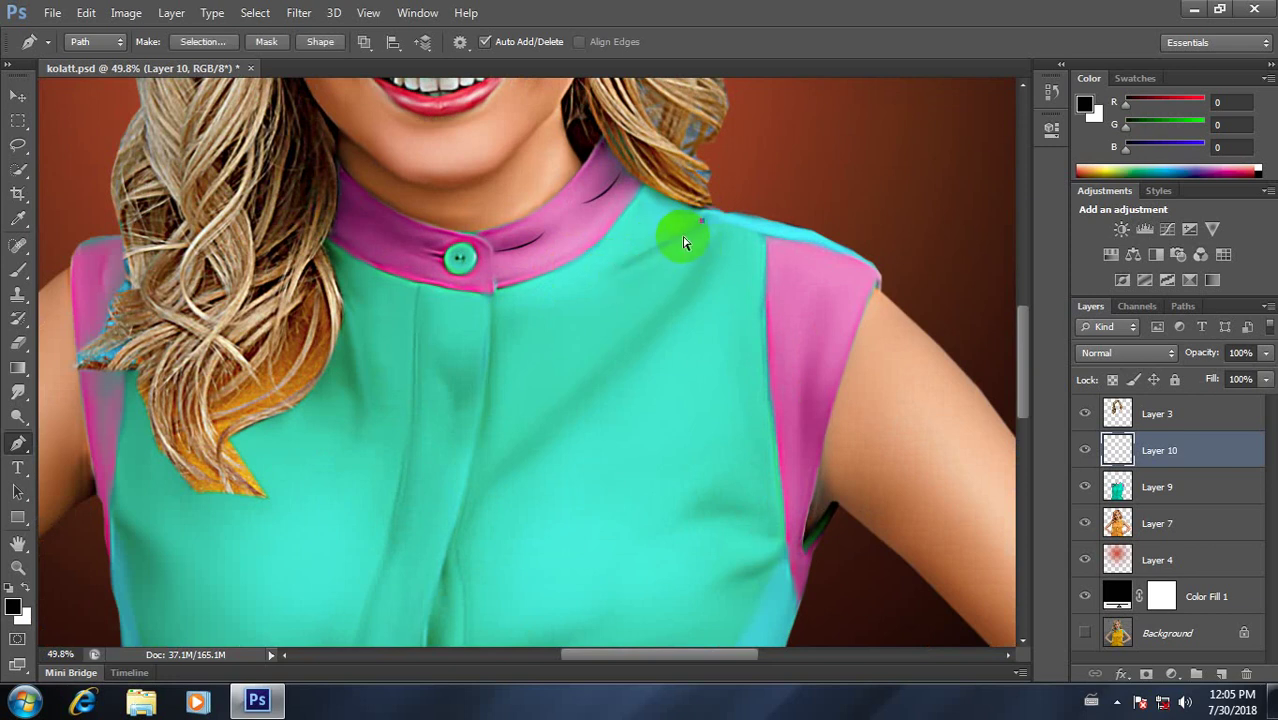
key("ctrl+z")
left_click(638, 195)
left_click_drag(707, 213, 743, 162)
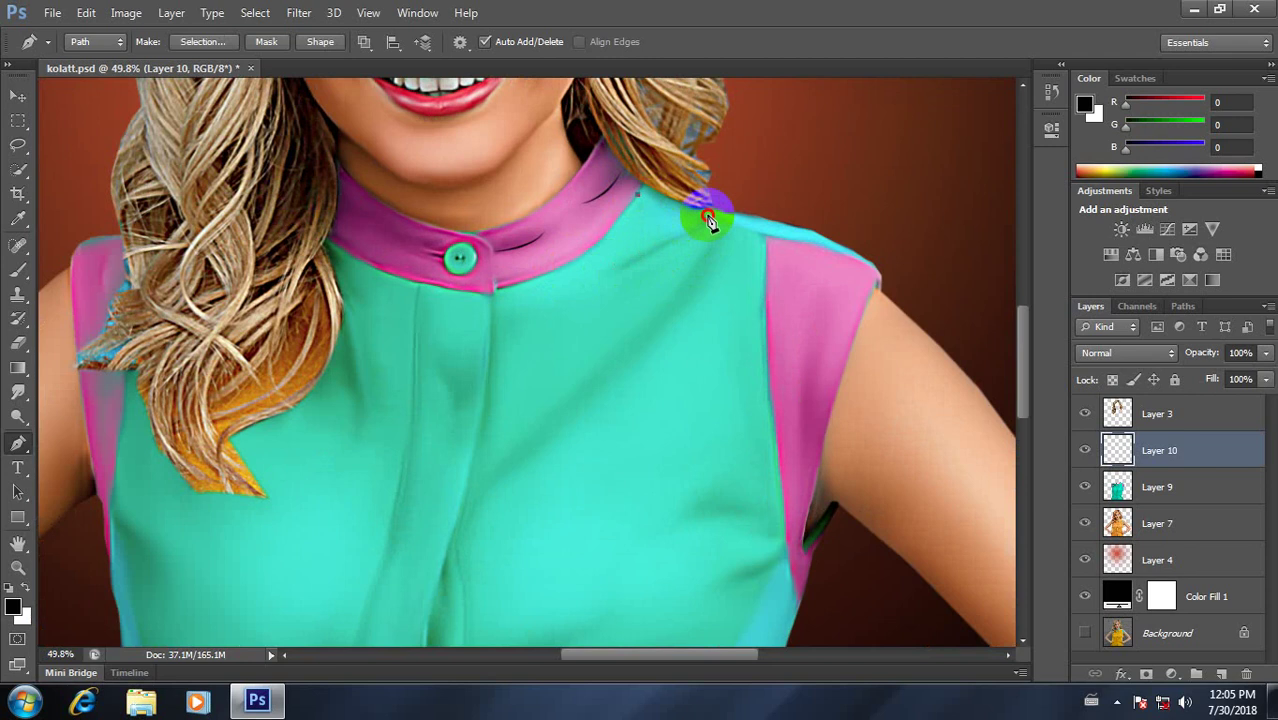
key("Escape")
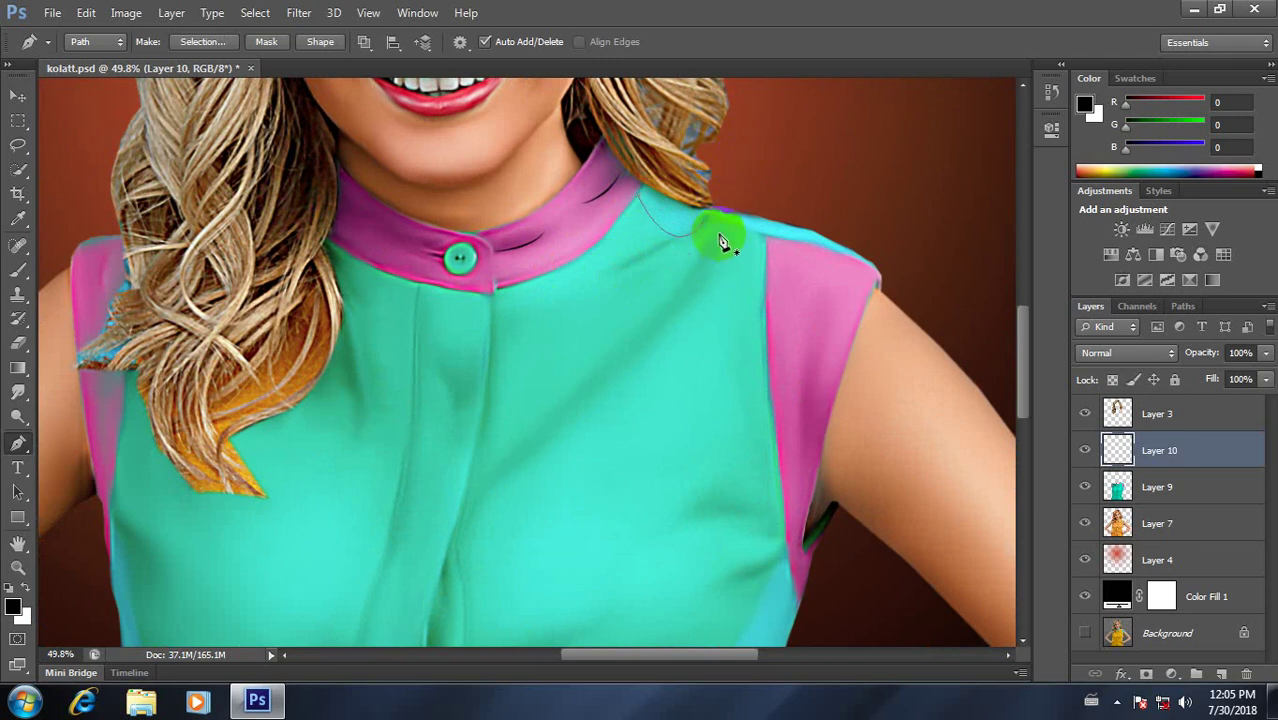
left_click(714, 221)
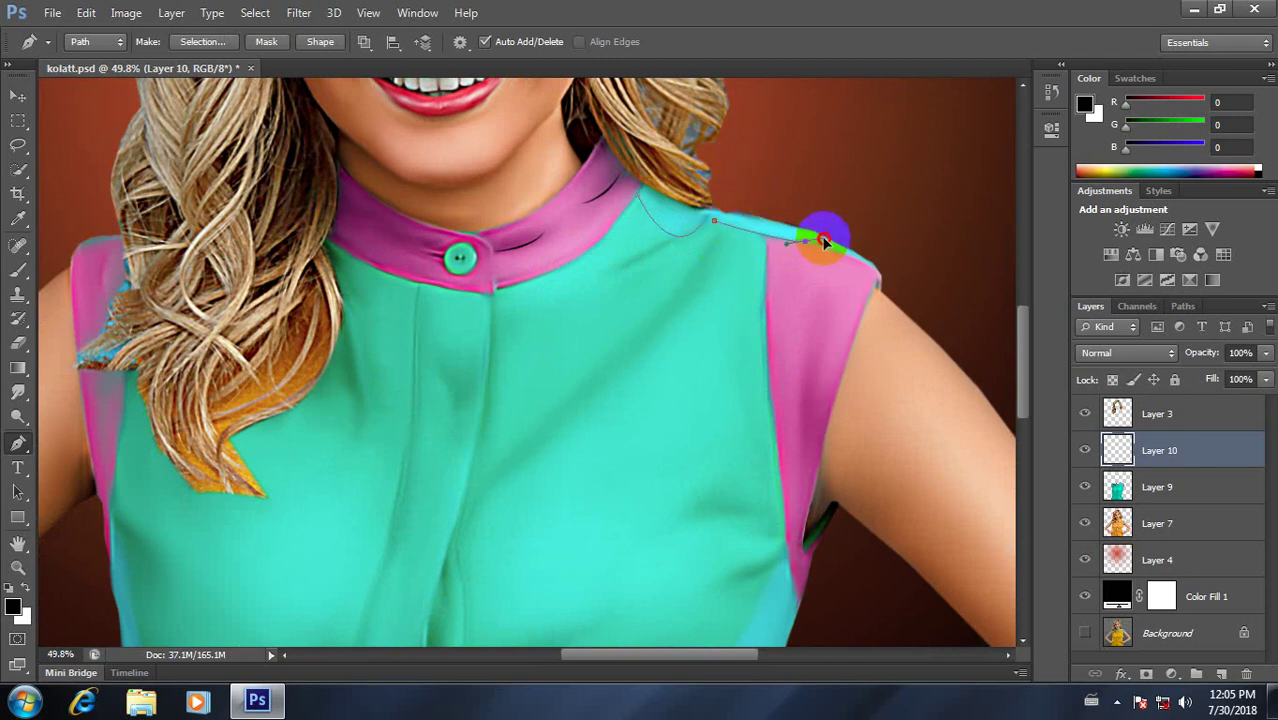
key("Escape")
Step: Extend the shoulder path to its outer edge, brush-stroke it, and delete the path
left_click(819, 242)
left_click_drag(879, 294, 819, 256)
mouse_move(817, 244)
left_mouse_down()
mouse_move(852, 257)
mouse_move(890, 308)
left_mouse_up()
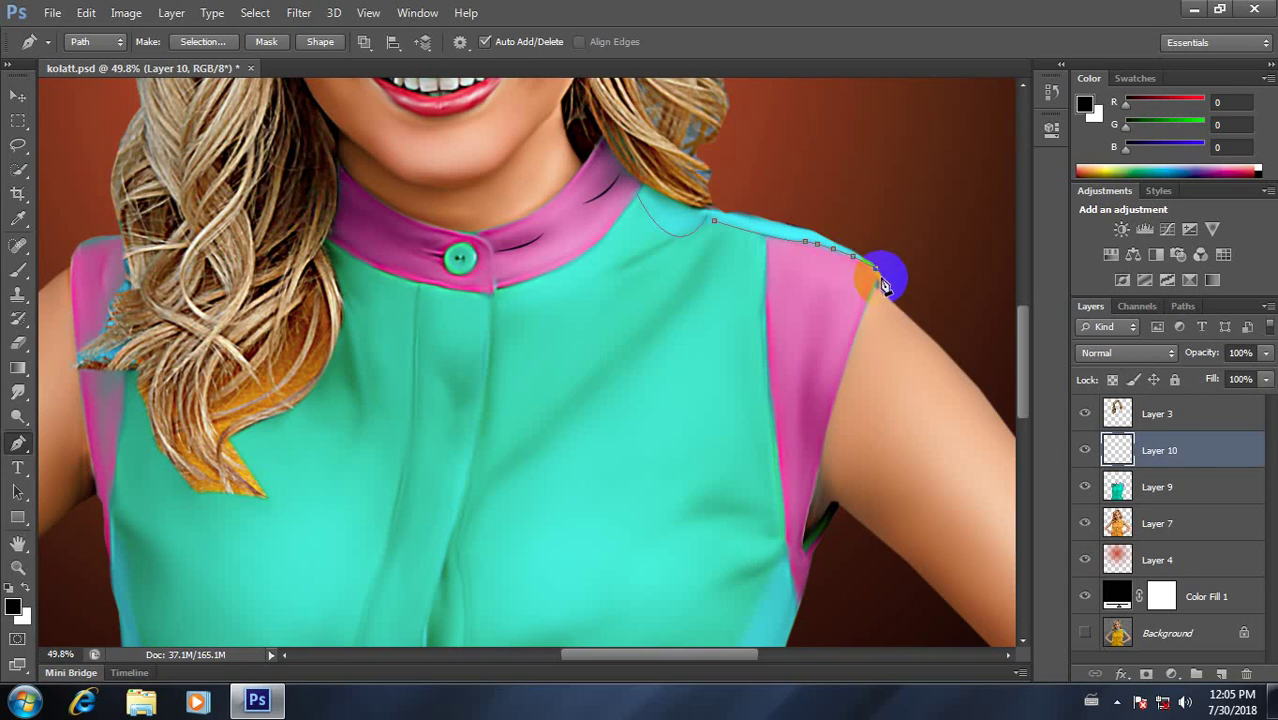
left_click(850, 265)
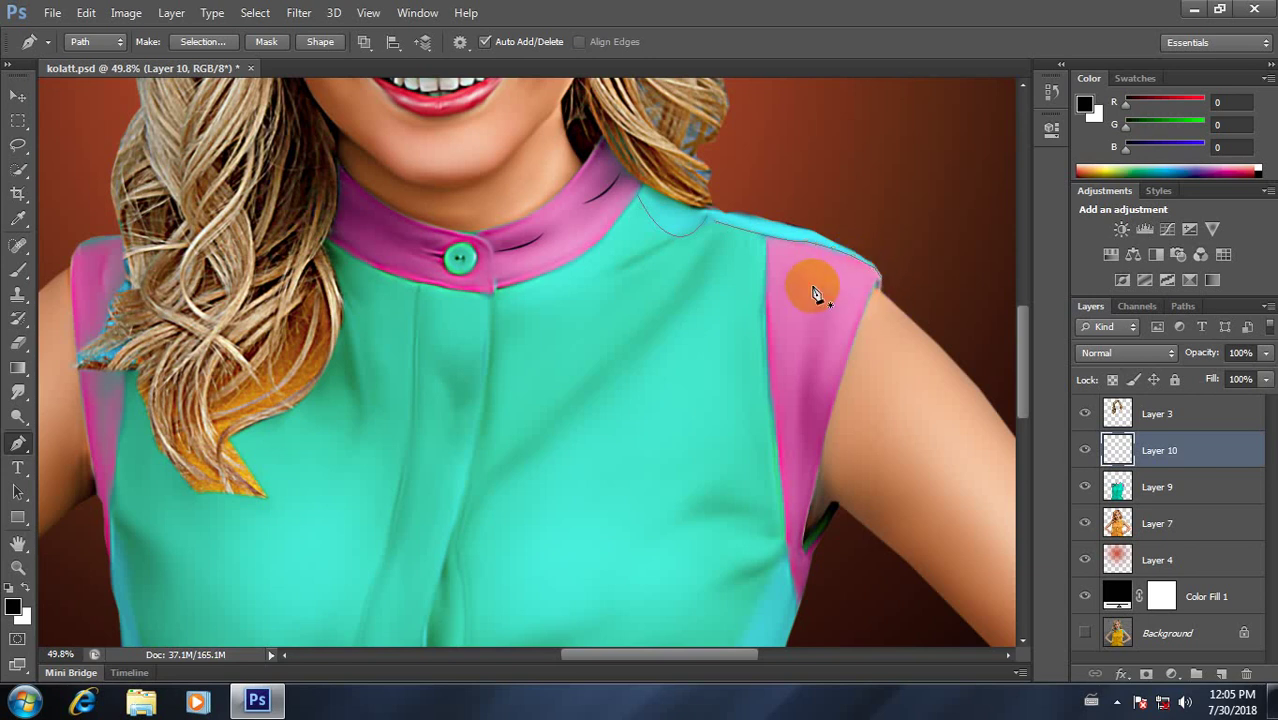
right_click(815, 293)
left_click(776, 366)
left_click(764, 246)
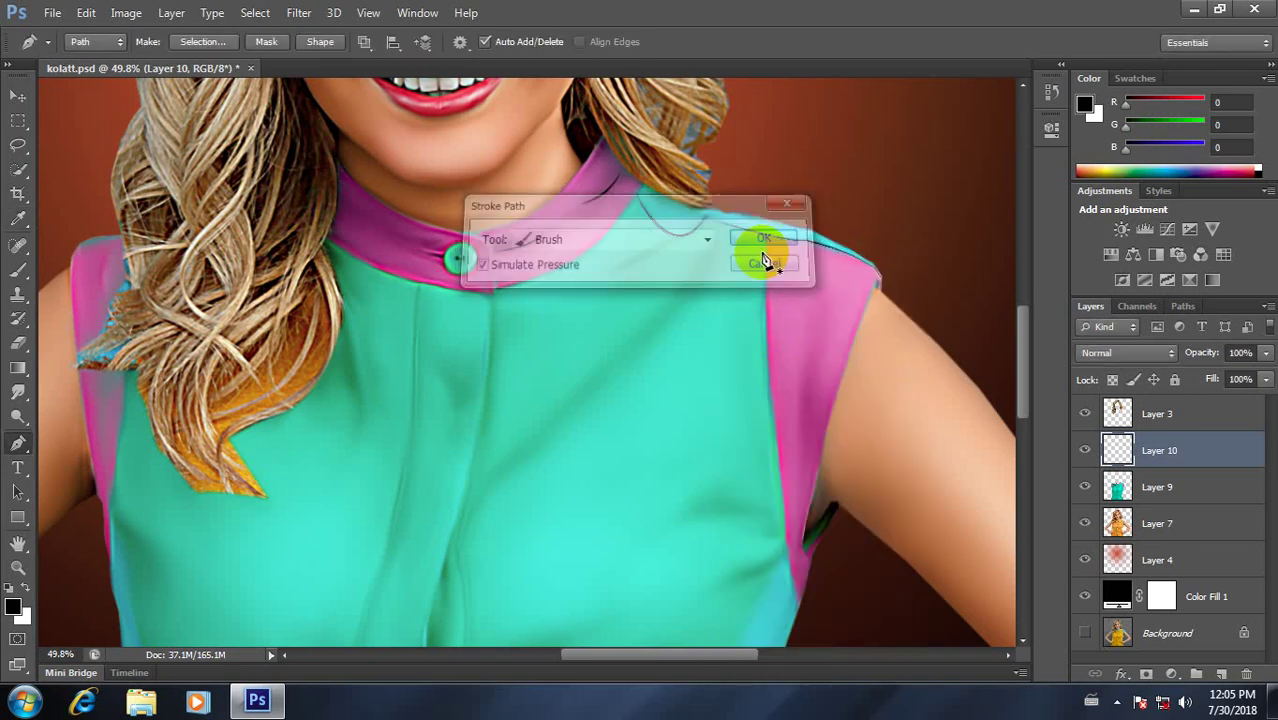
right_click(719, 265)
left_click(750, 278)
key("ctrl+0")
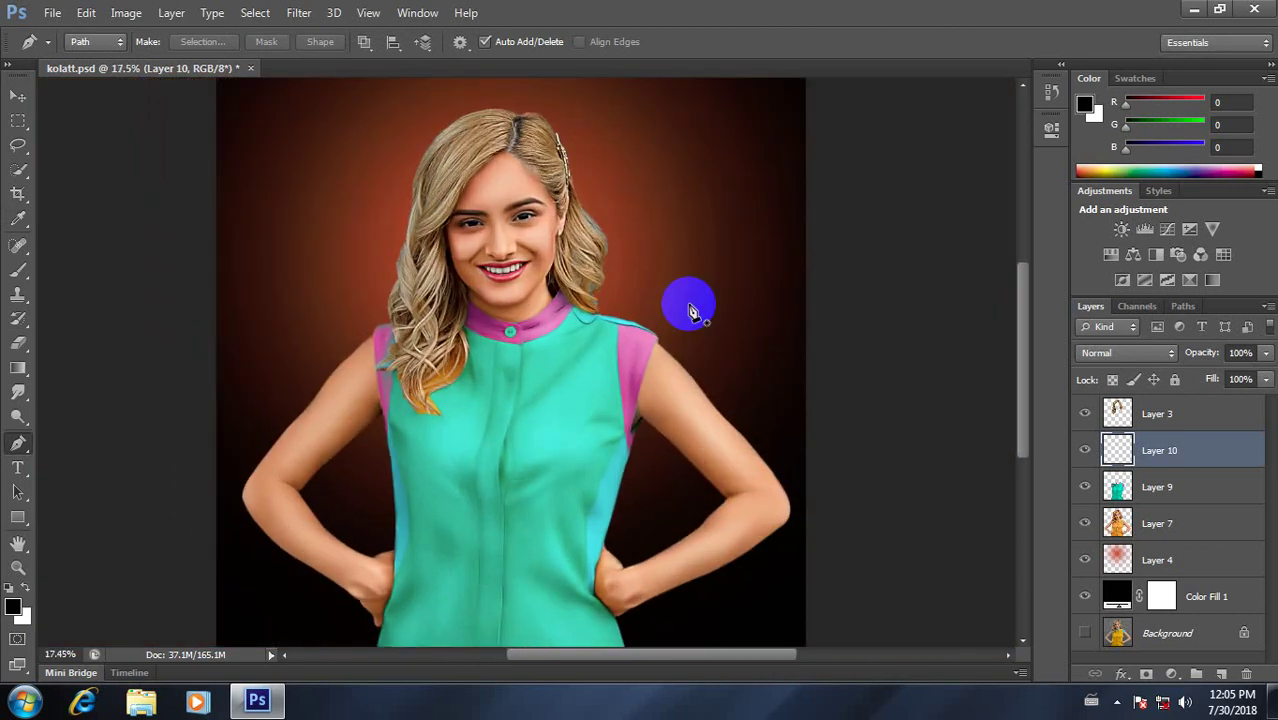
Step: Draw a long diagonal fold across the chest from the right shoulder, brush-stroke it, and delete the path
left_click_drag(556, 356, 605, 328)
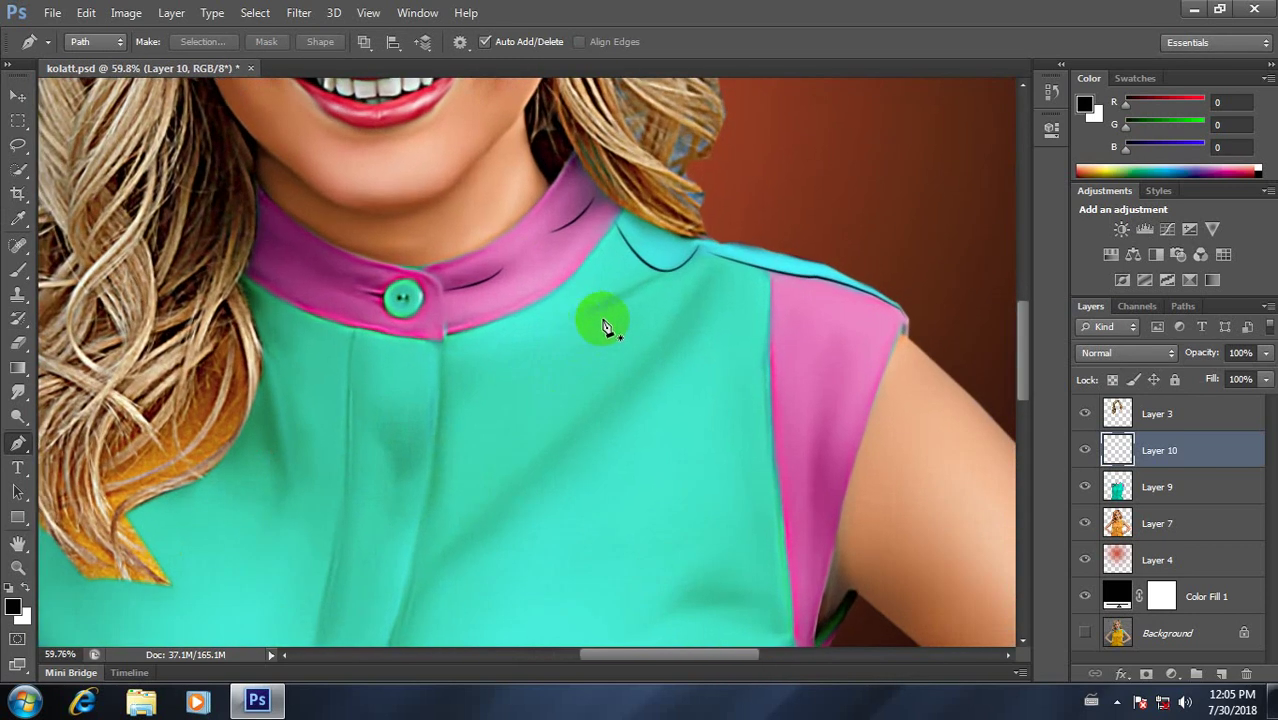
left_click(652, 274)
left_click(564, 308)
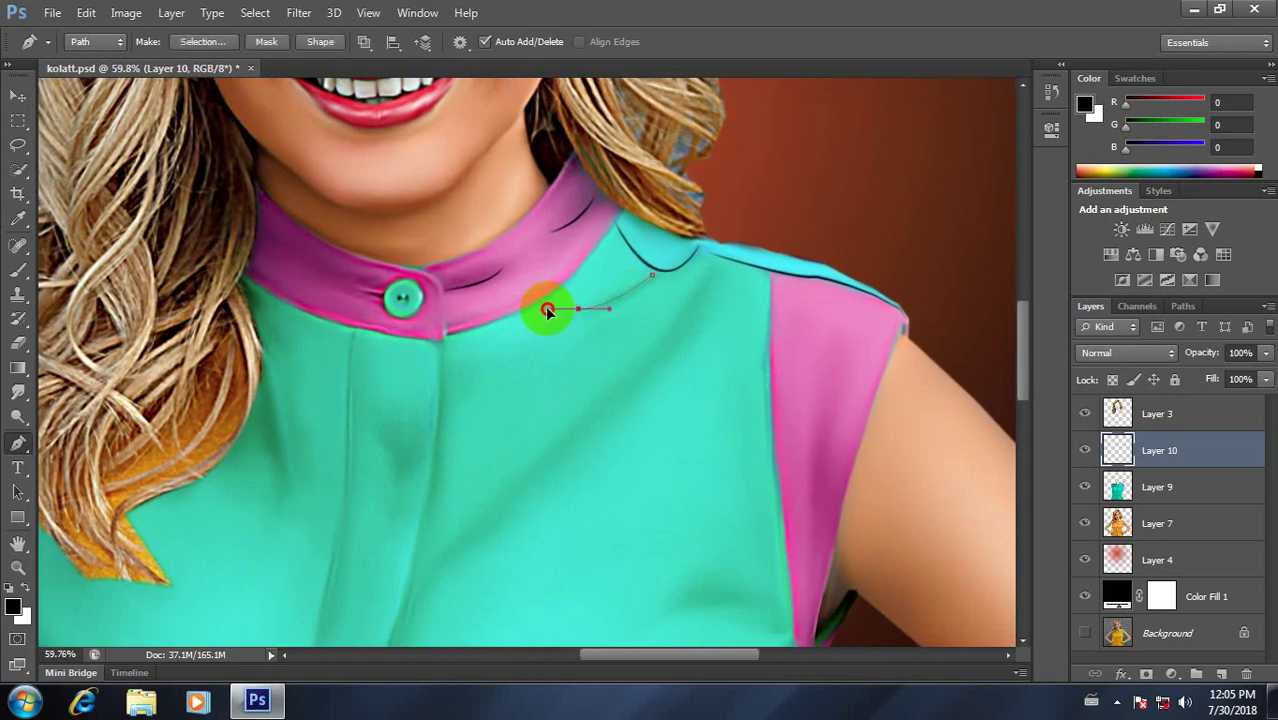
left_click(699, 283)
left_click_drag(455, 536, 409, 547)
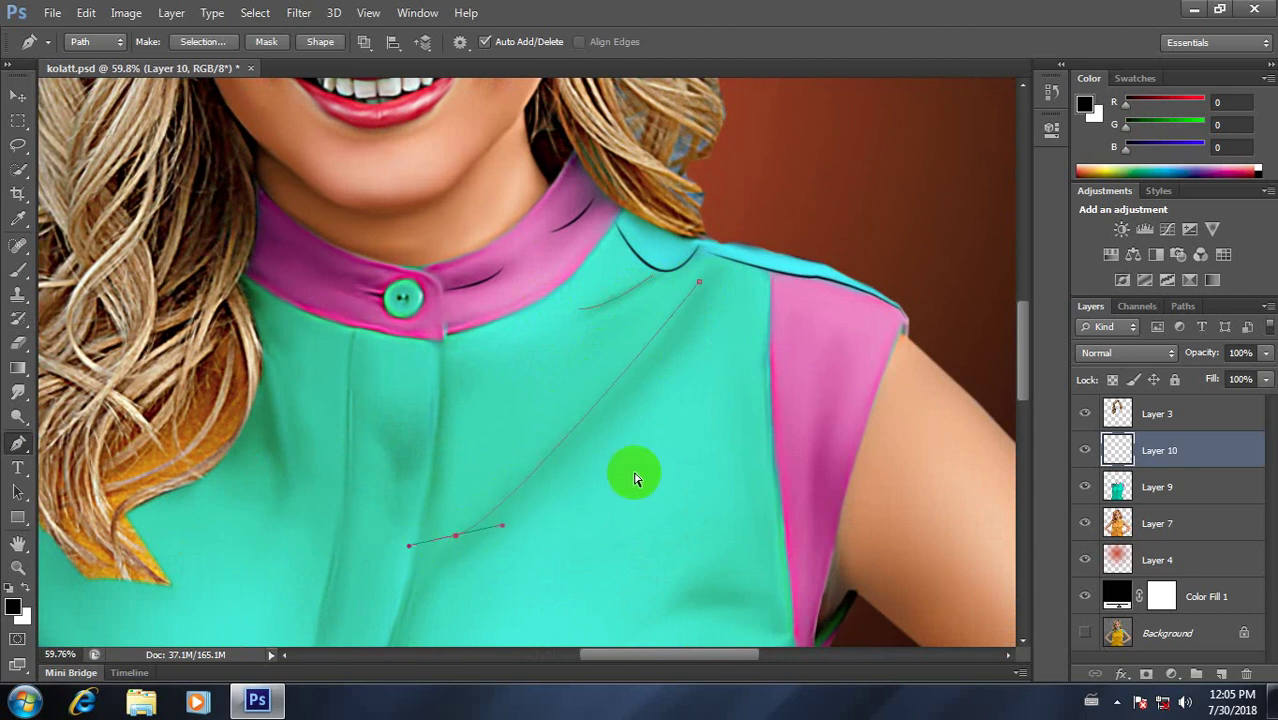
right_click(584, 399)
left_click(645, 376)
left_click(765, 237)
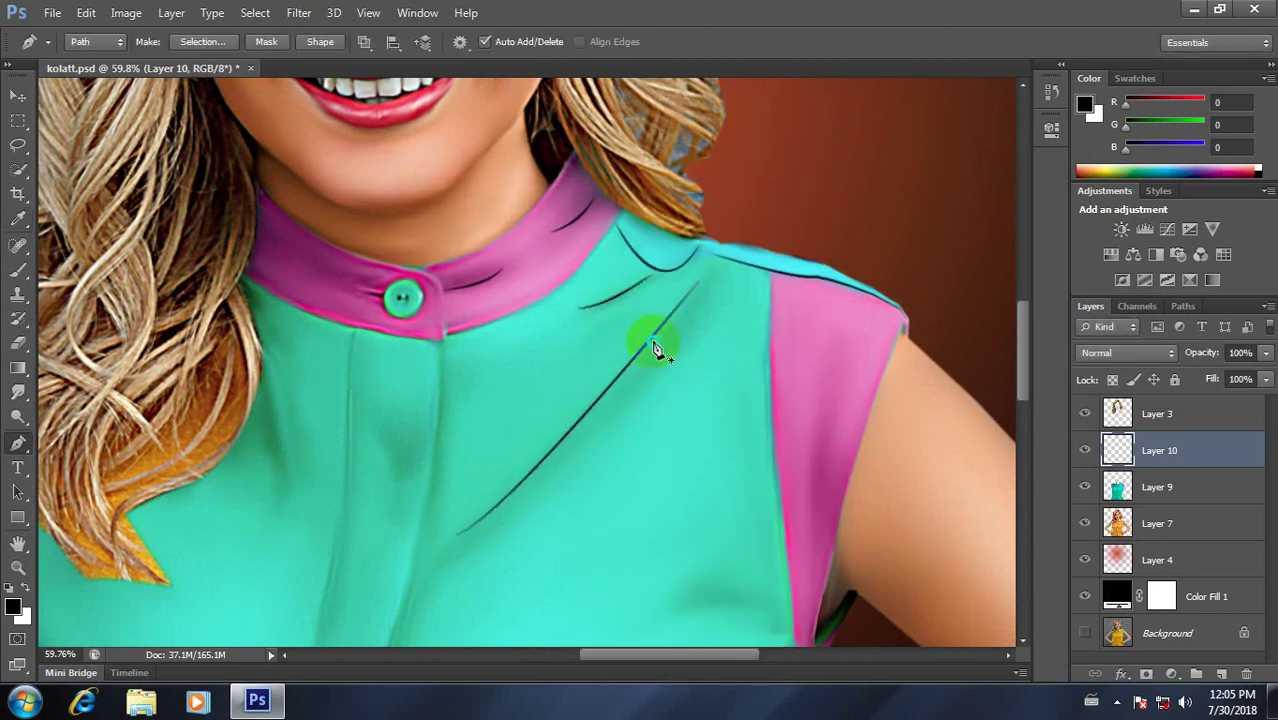
right_click(652, 218)
left_click(713, 279)
Step: Add a dark stroked line along the collar below the button, then delete its path
scroll(643, 393, "down", 3)
scroll(643, 393, "down", 2)
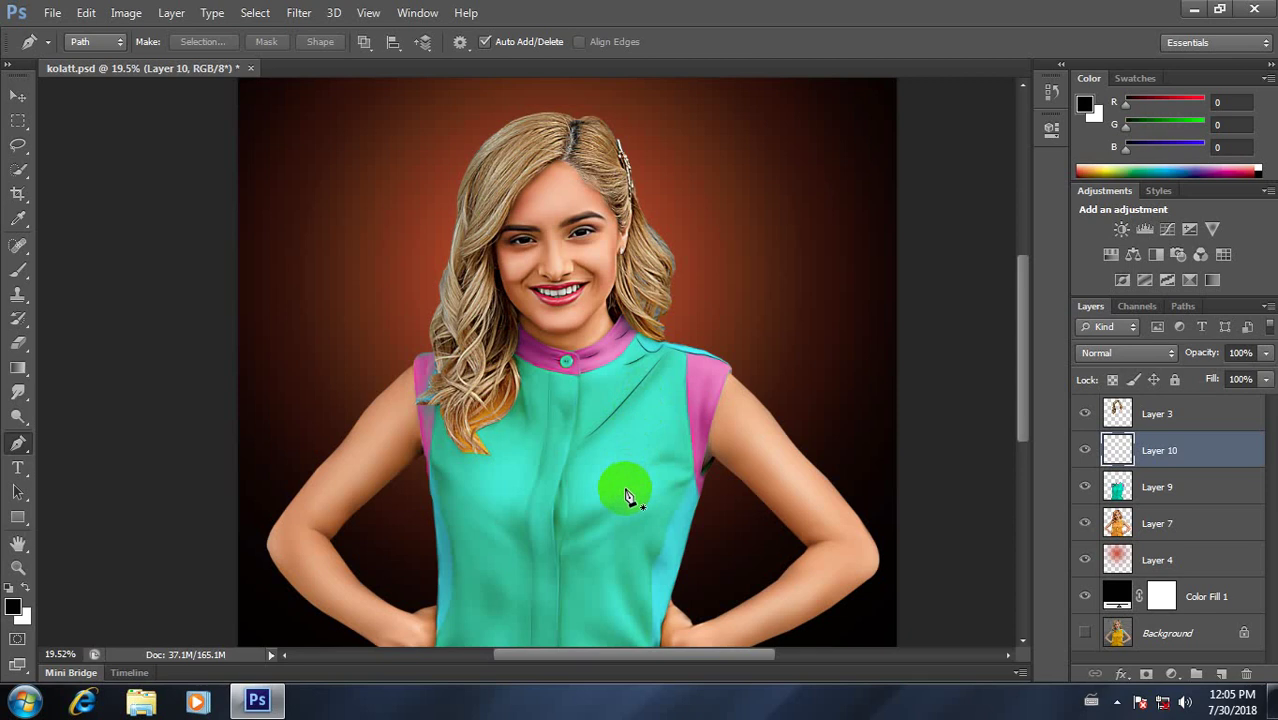
scroll(626, 497, "down", 2)
scroll(560, 421, "up", 3)
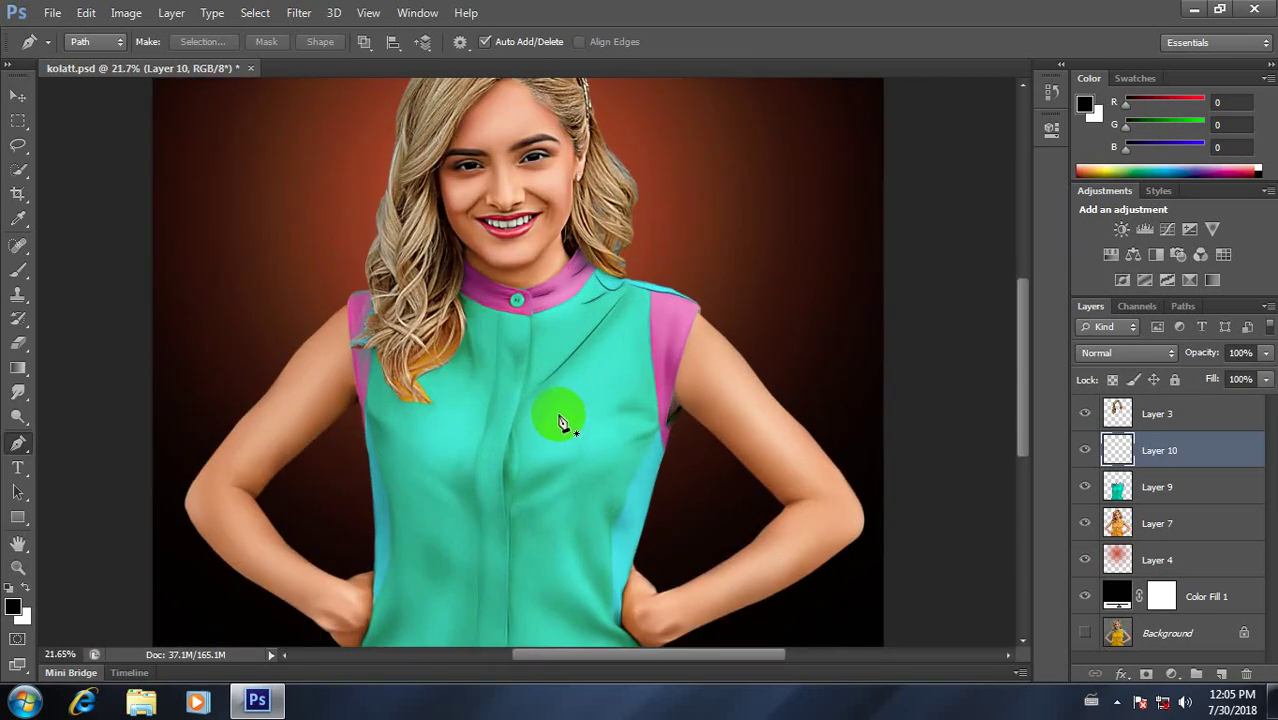
scroll(533, 362, "up", 4)
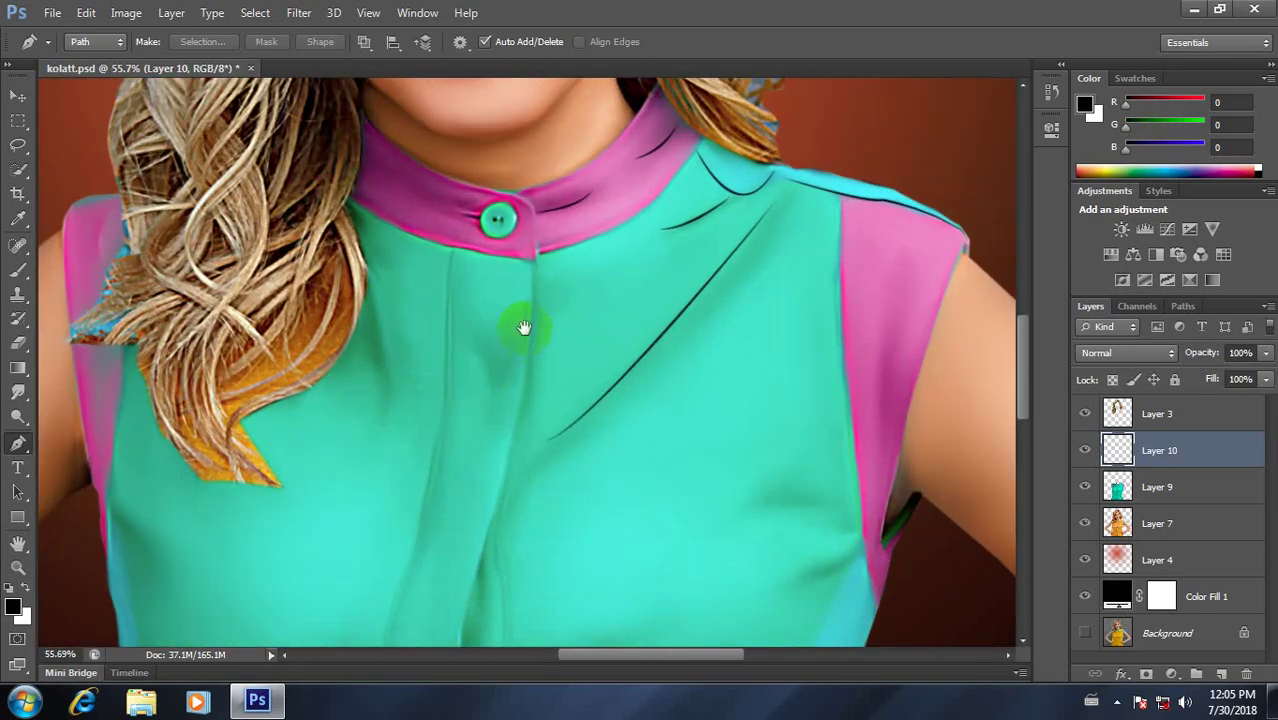
left_click_drag(525, 331, 587, 375)
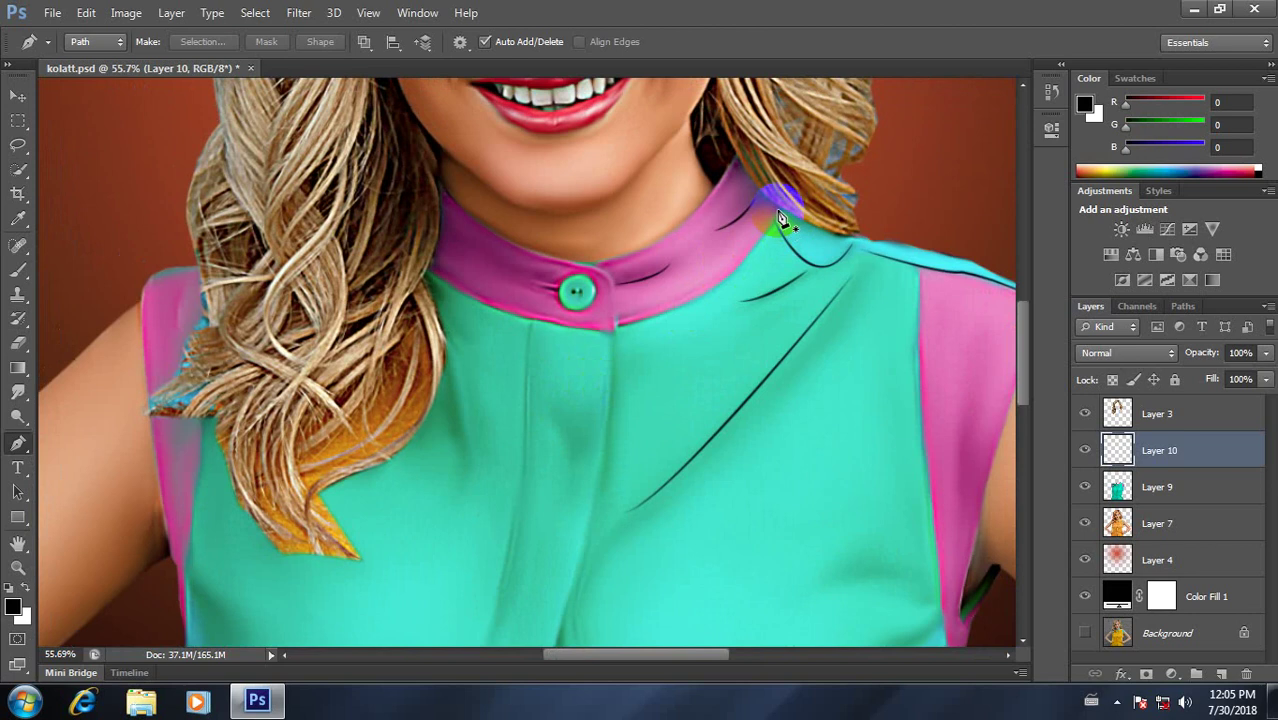
left_click(615, 333)
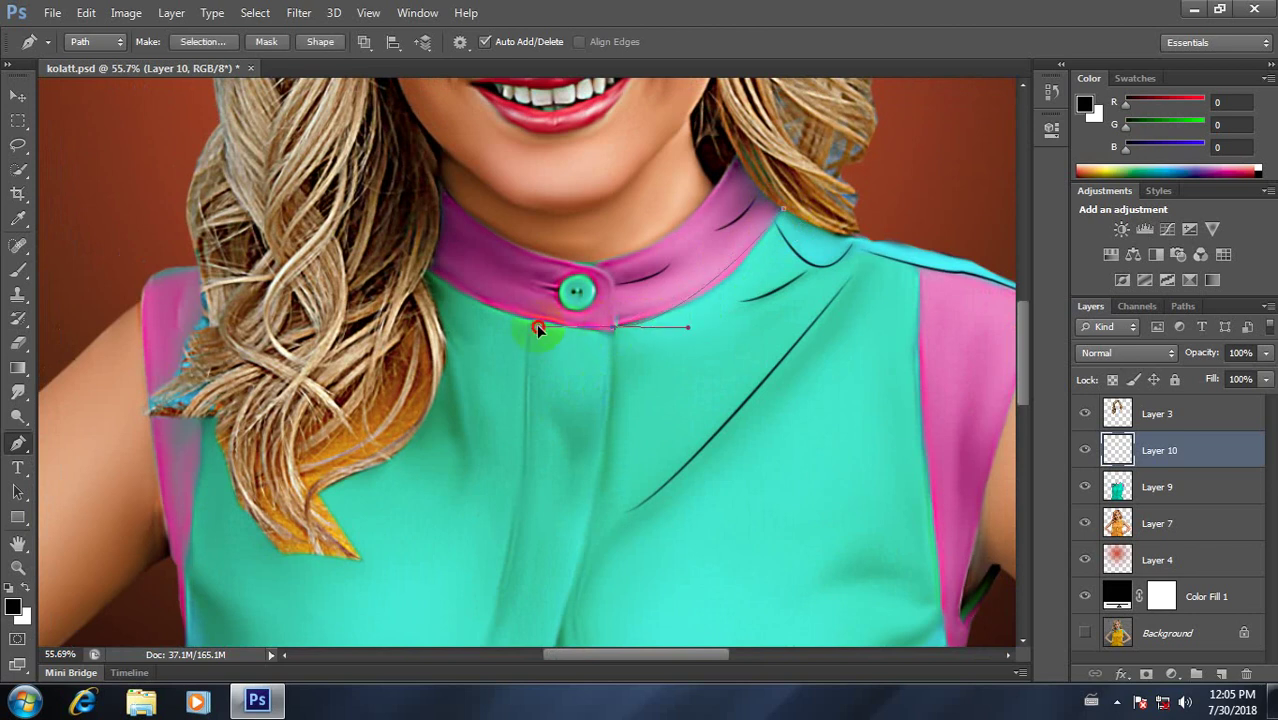
left_click(490, 345, "ctrl")
right_click(668, 248)
left_click(740, 376)
left_click(762, 237)
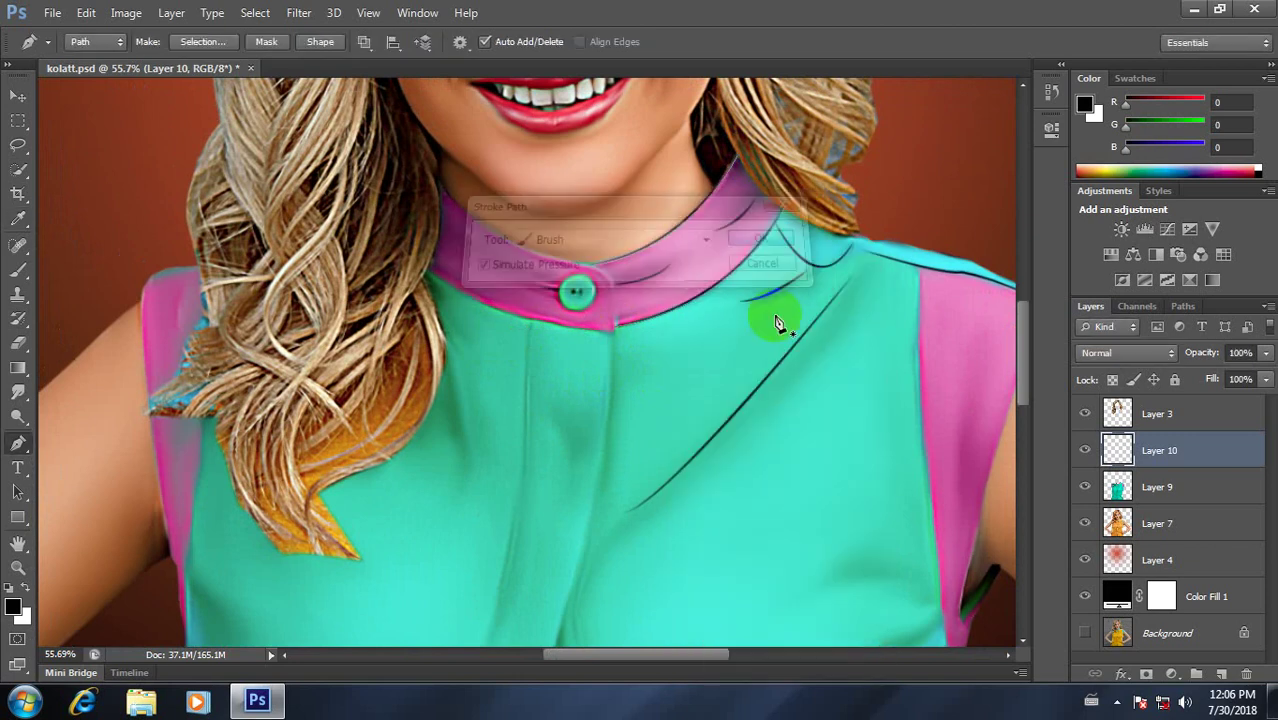
right_click(763, 248)
left_click(820, 280)
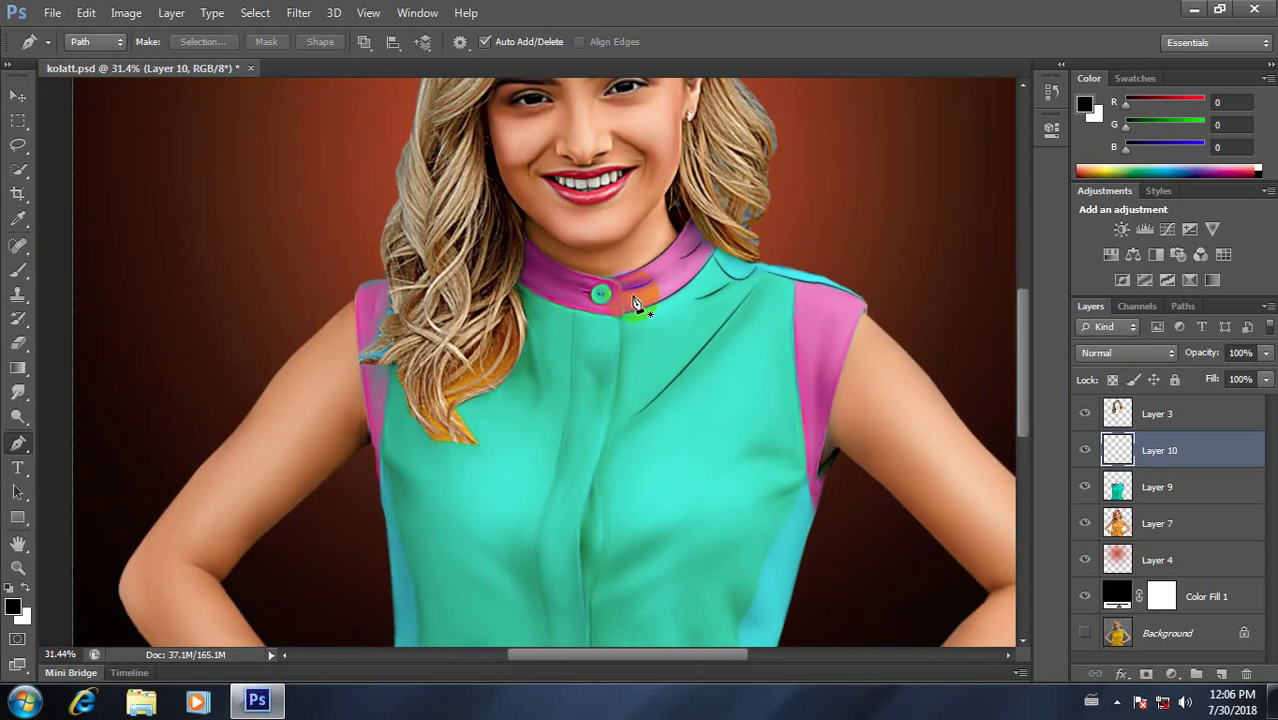
Step: Trace a curved path along the collar's upper edge
left_click(585, 256)
scroll(585, 272, "up", 2)
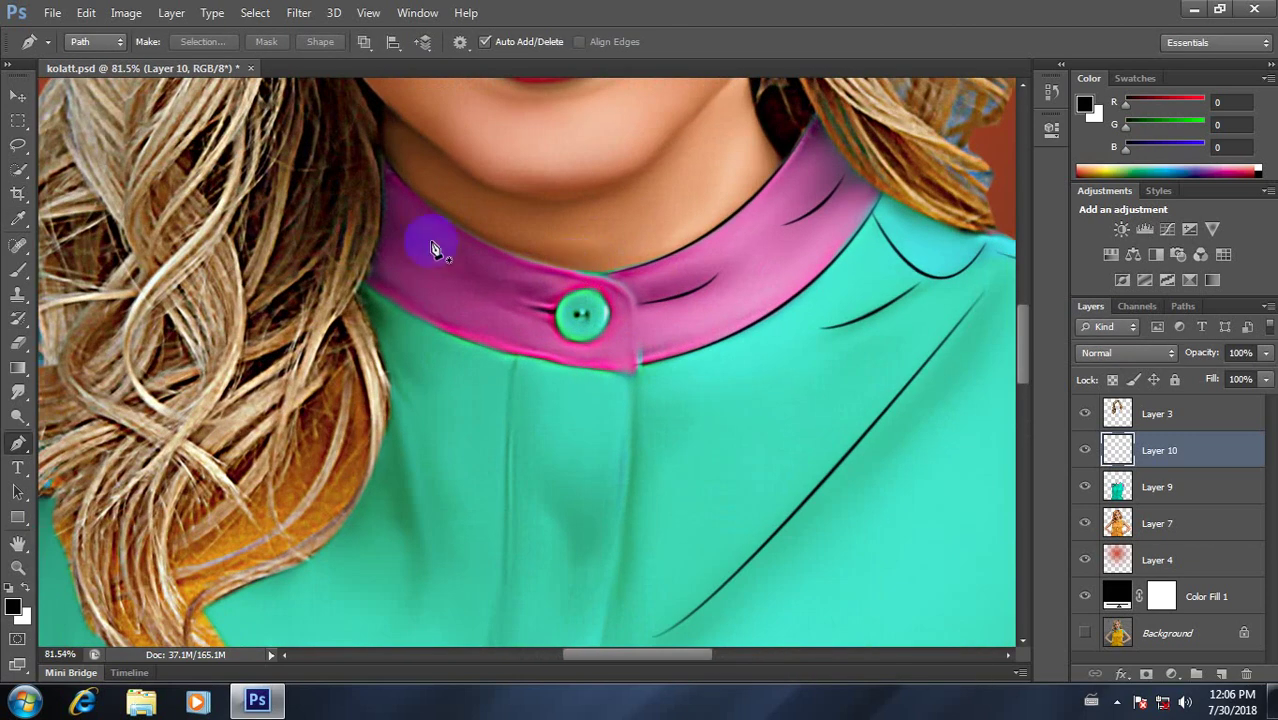
left_click(394, 180)
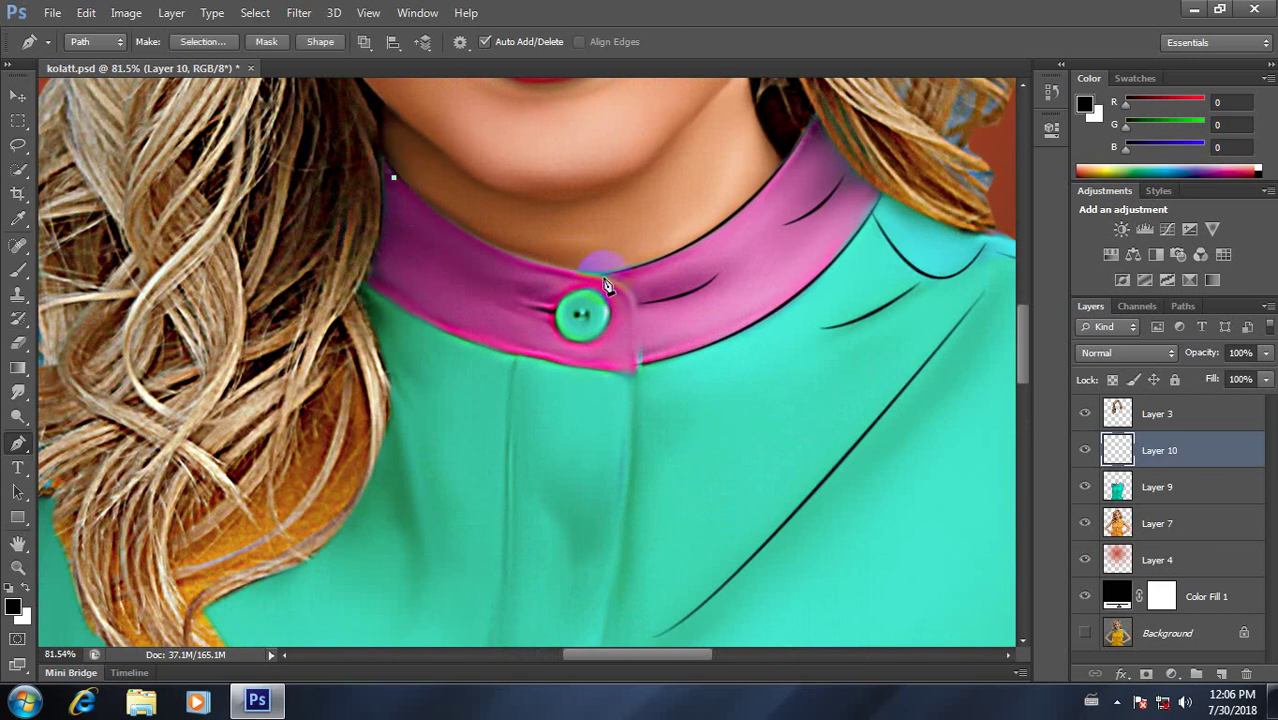
left_click_drag(634, 272, 721, 289)
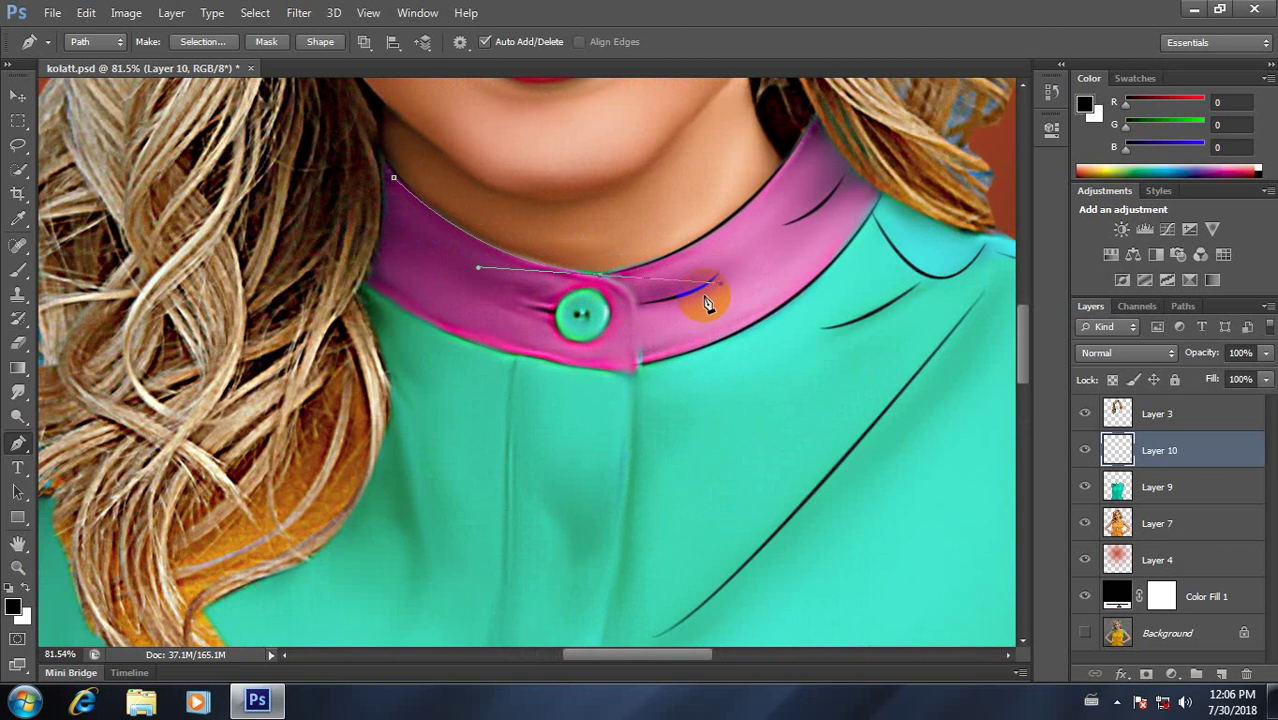
left_click(590, 318, "ctrl")
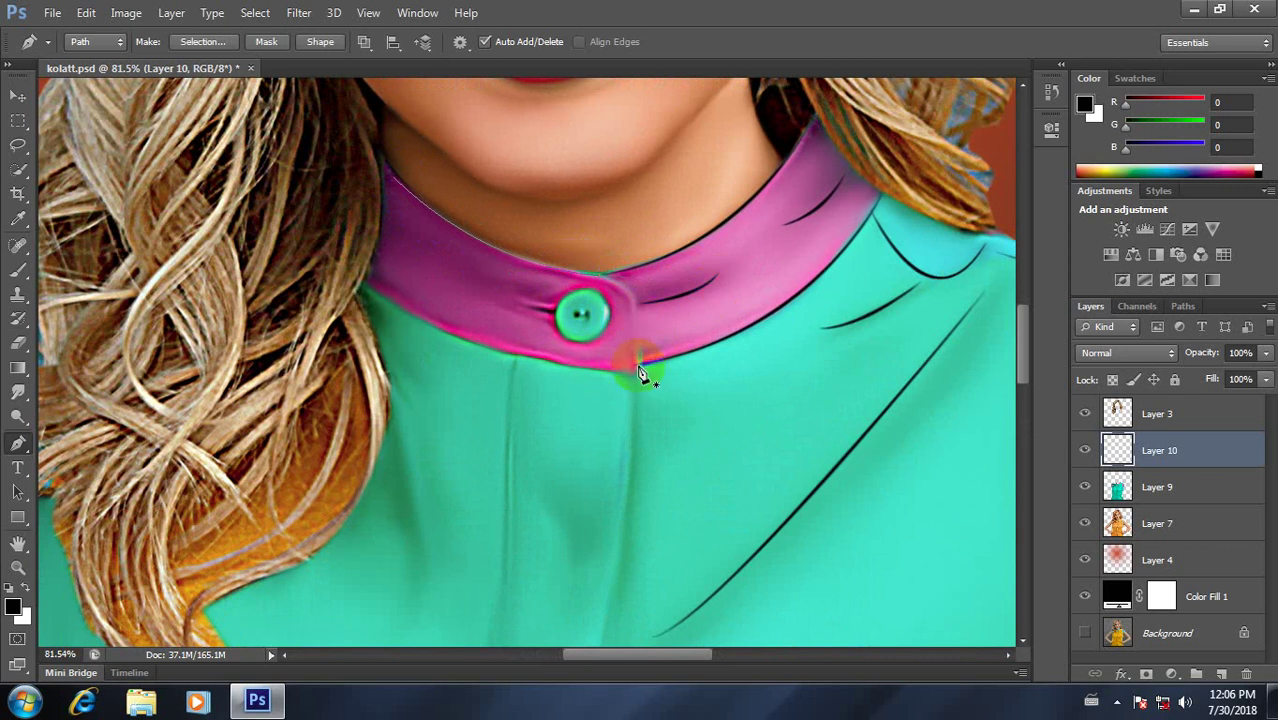
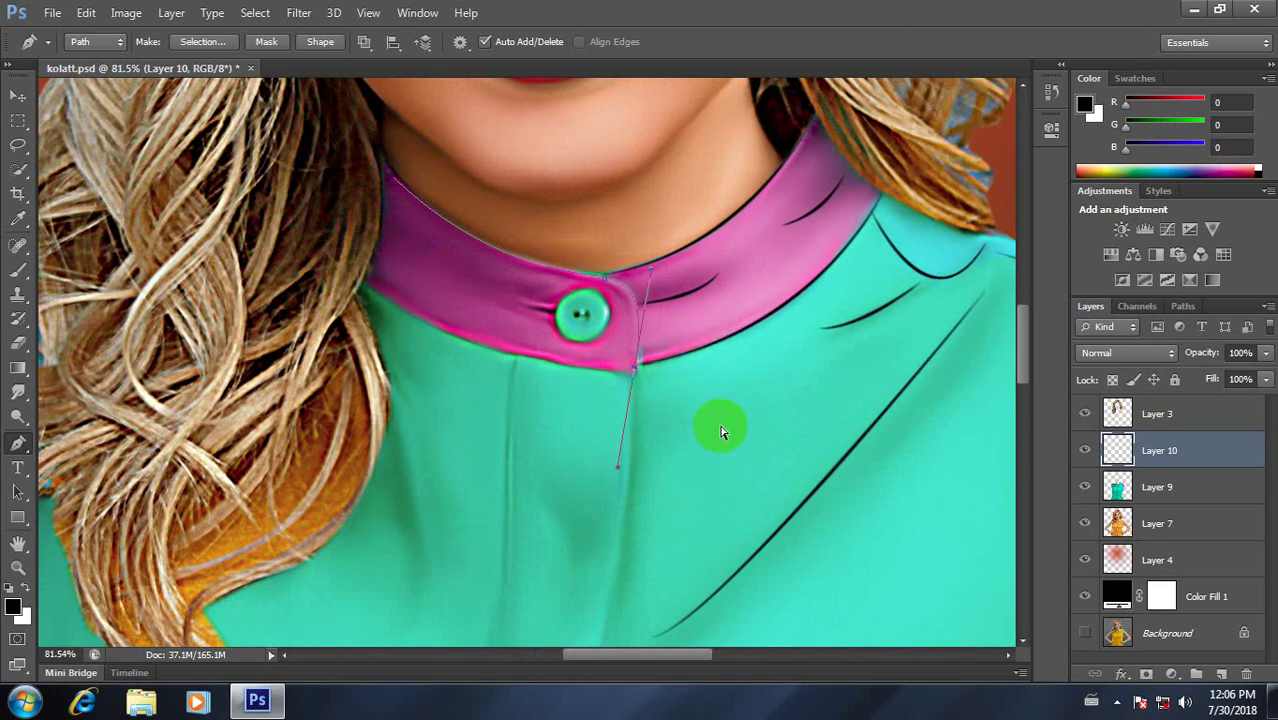
Step: Discard the unfinished path and trace a curved pen path along the collar's lower left edge
key("Escape")
left_click(374, 300)
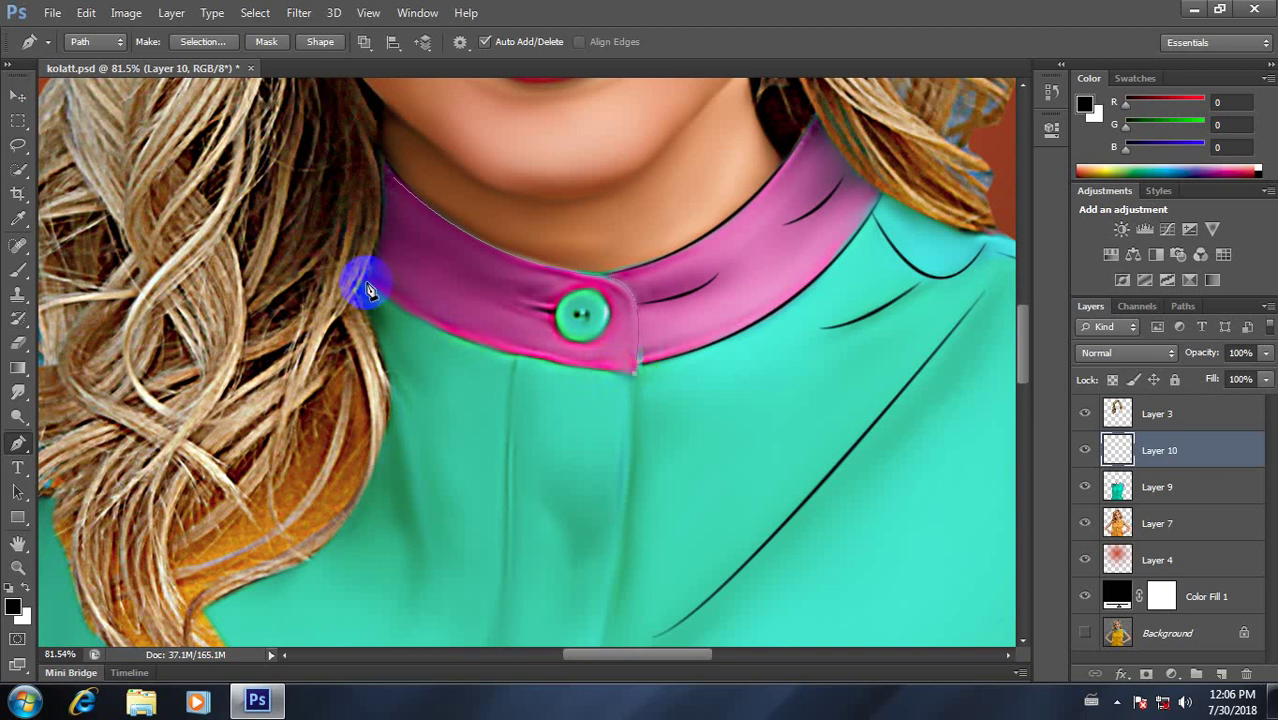
left_click_drag(368, 290, 262, 195)
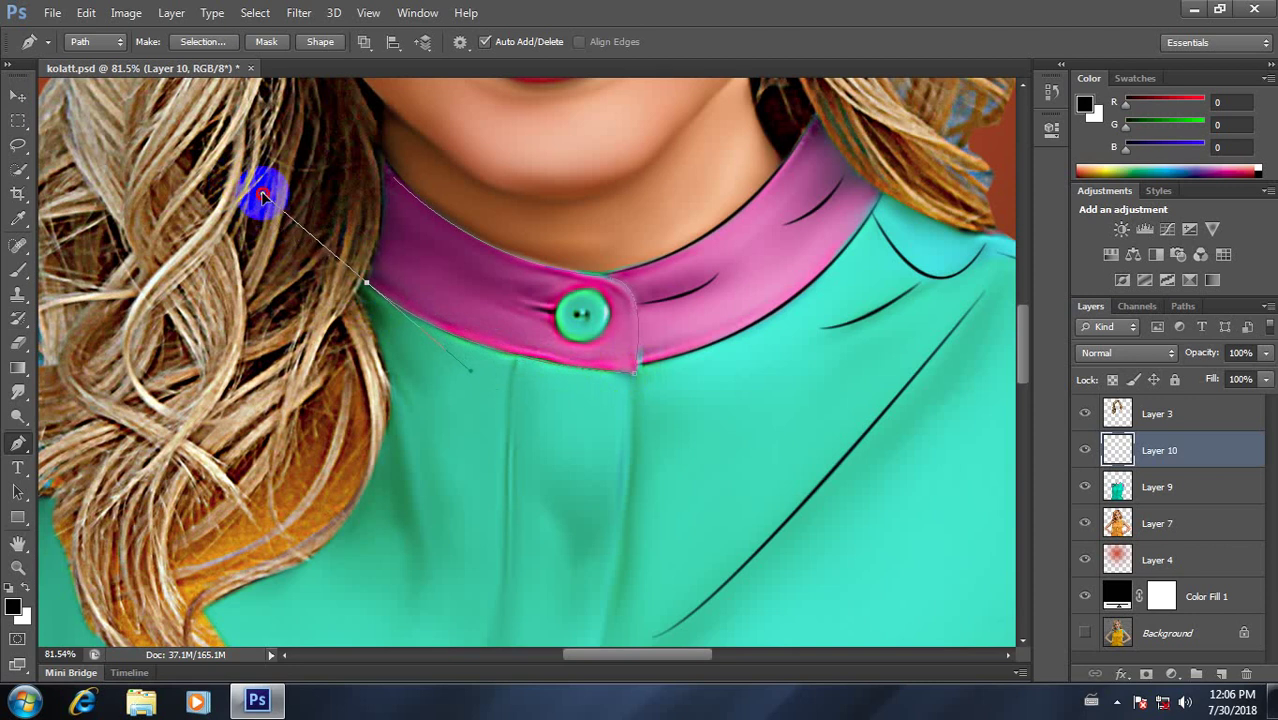
left_click_drag(277, 208, 284, 203)
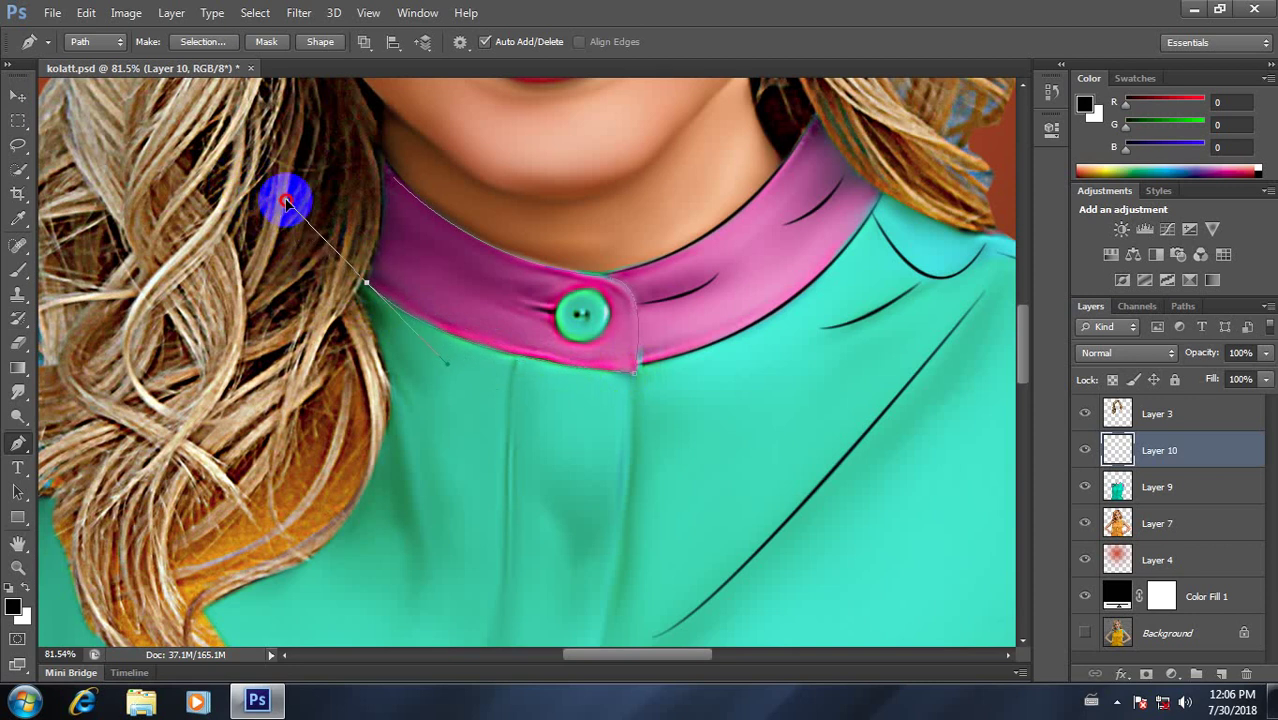
Step: Stroke the collar path in black with the Brush, then delete the path
right_click(602, 415)
left_click(690, 377)
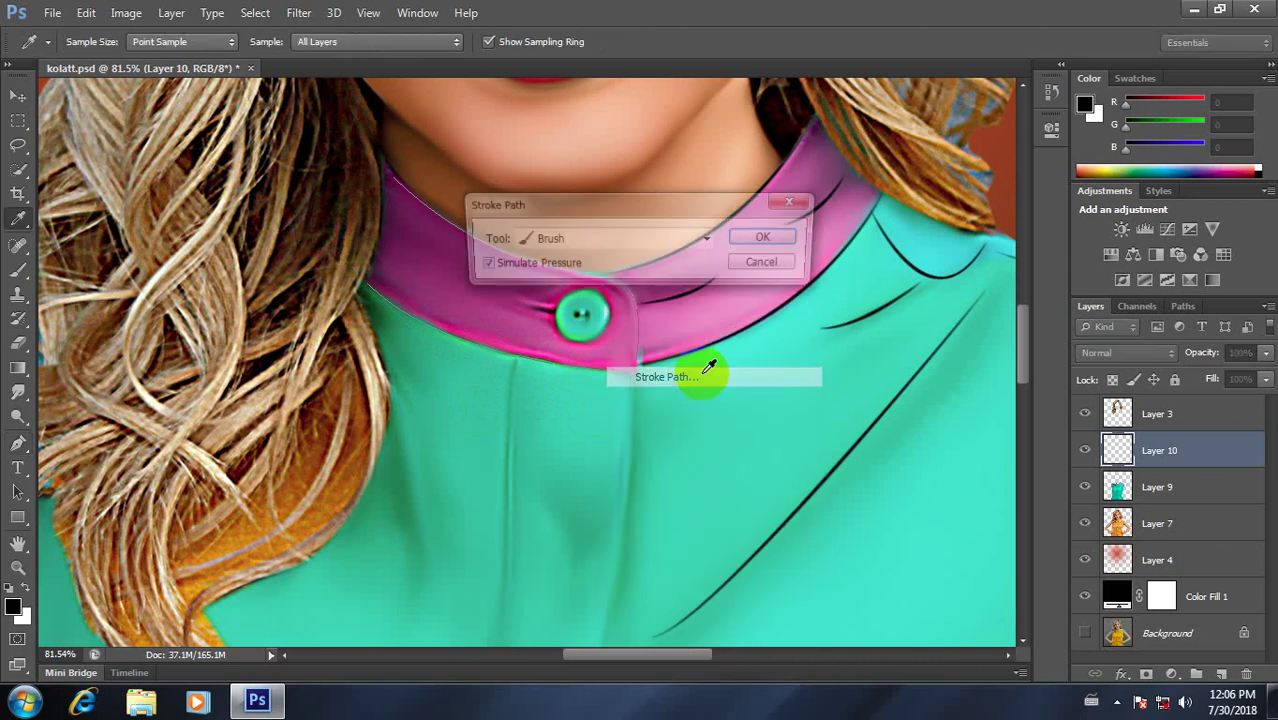
left_click(615, 245)
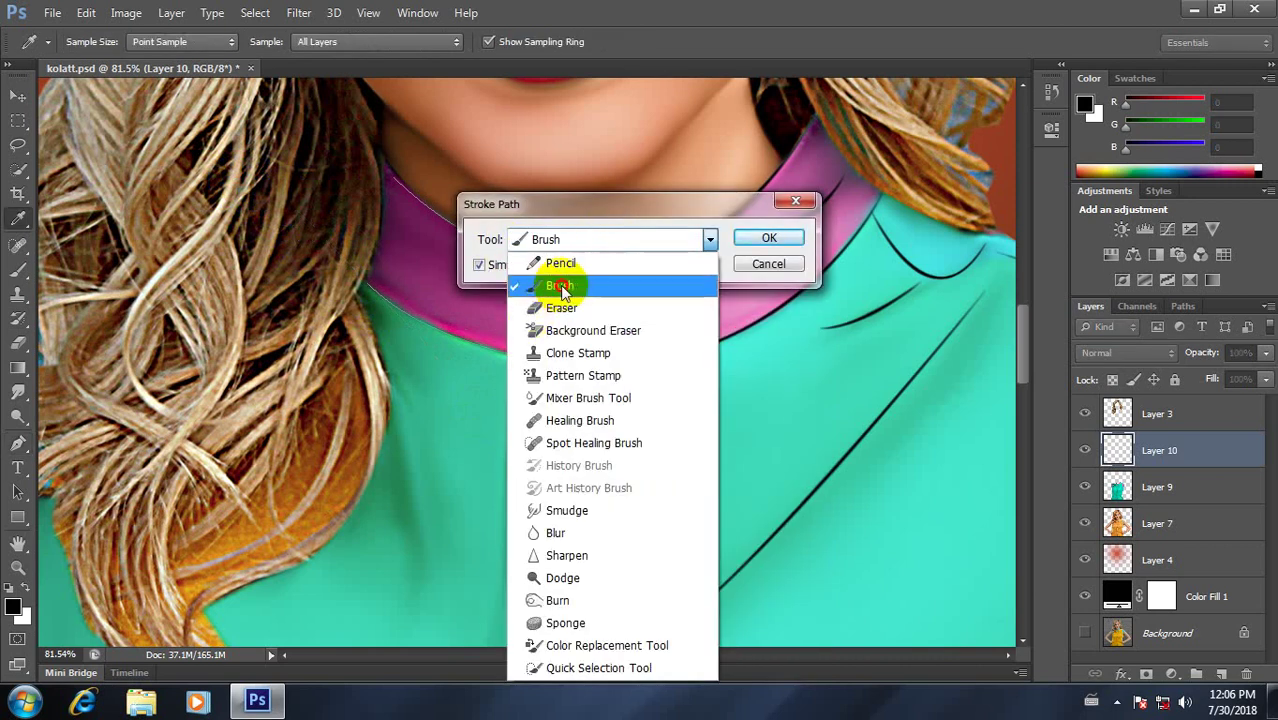
left_click(562, 286)
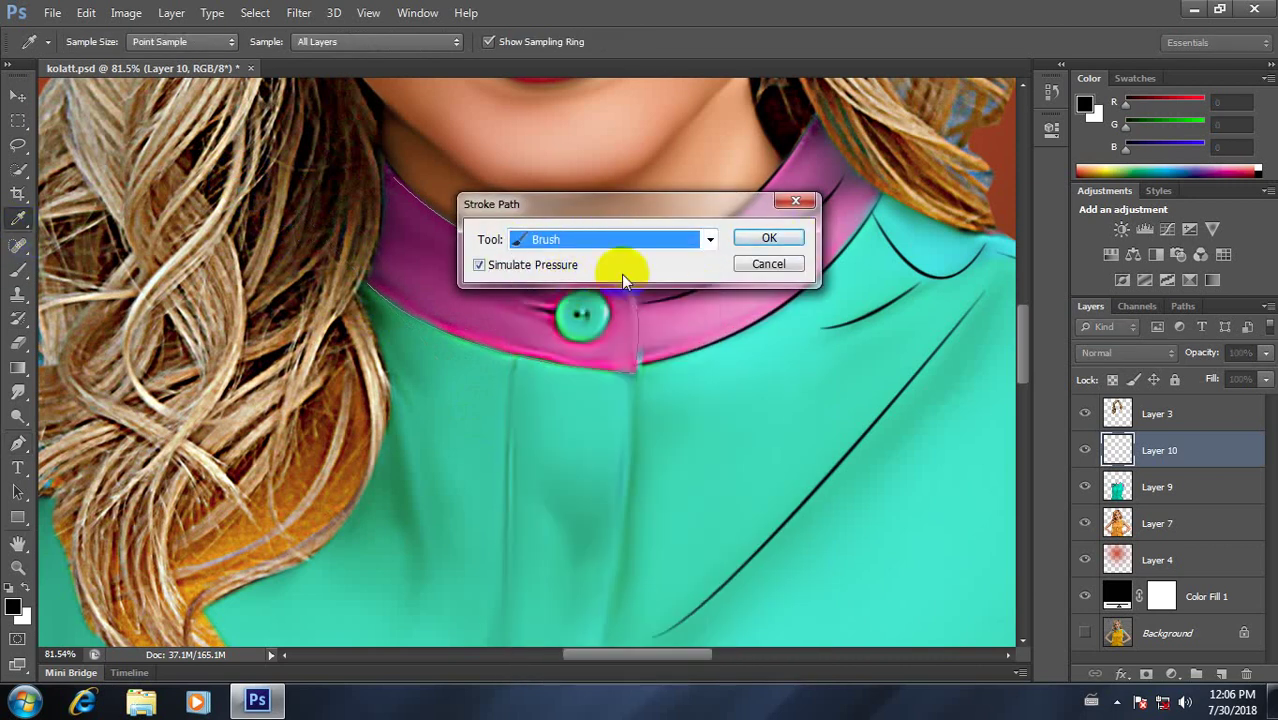
left_click(769, 239)
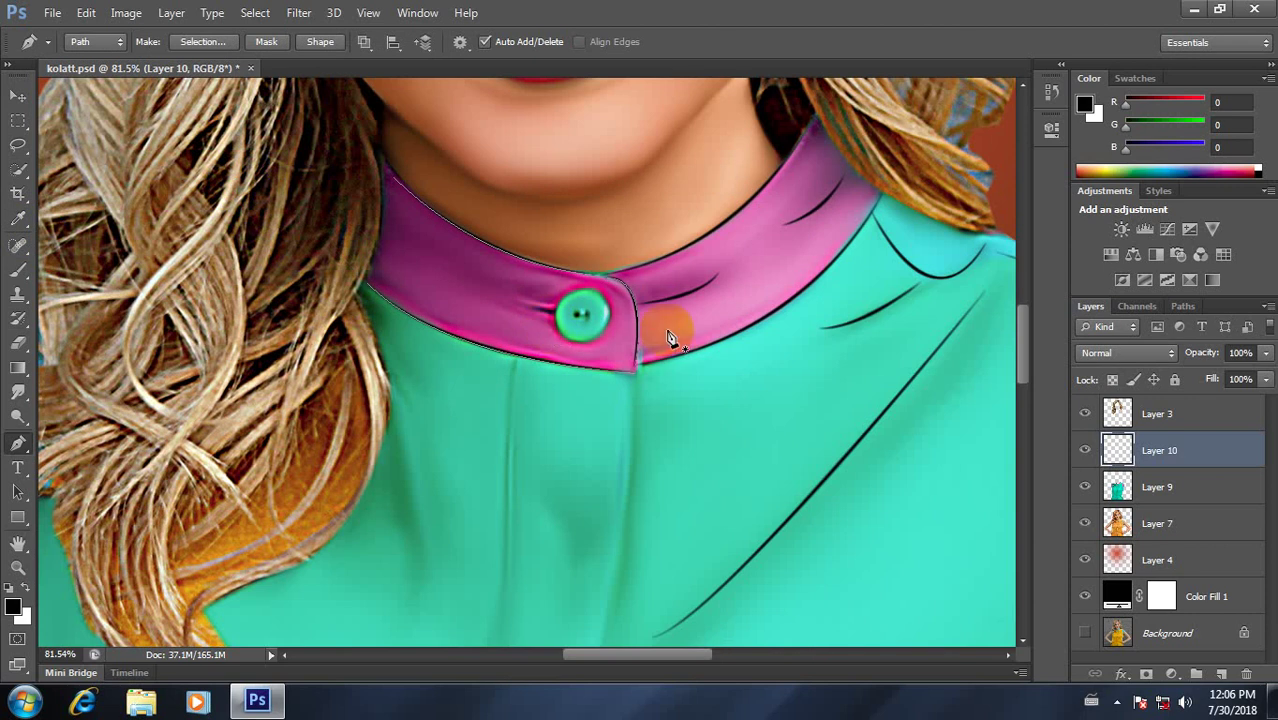
right_click(630, 336)
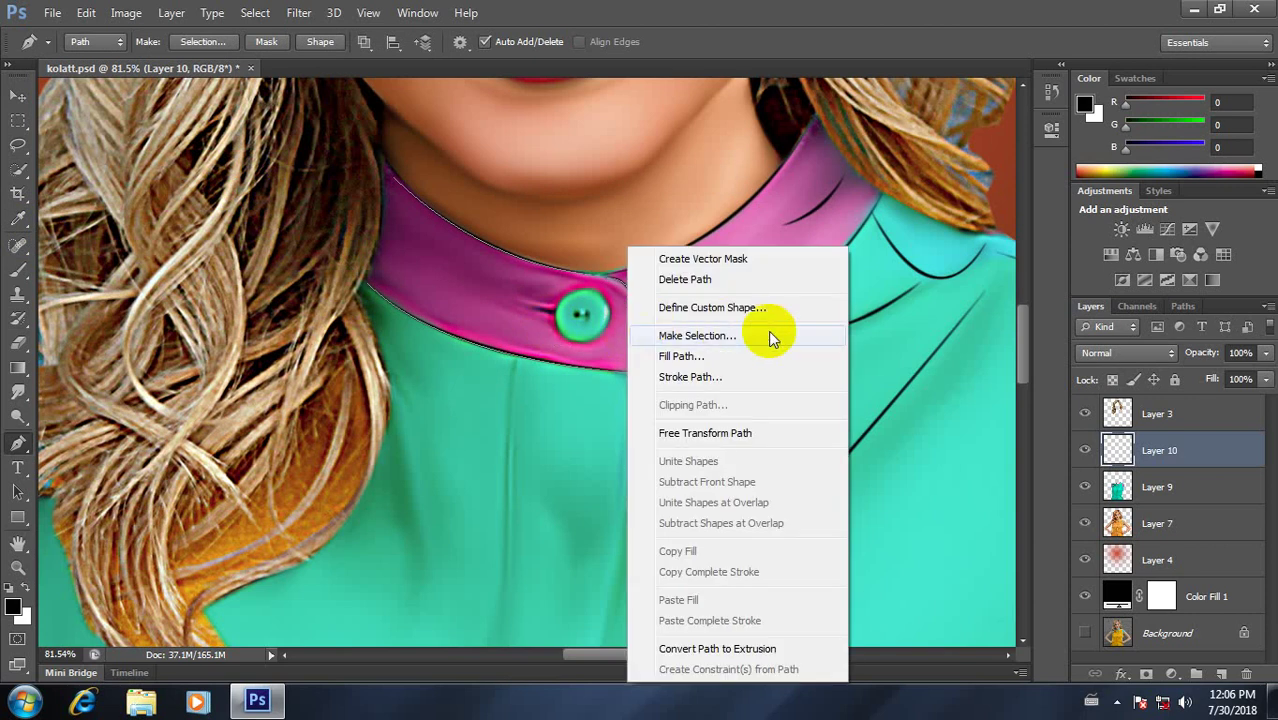
left_click(690, 279)
scroll(590, 360, "down", 5)
left_click(628, 442)
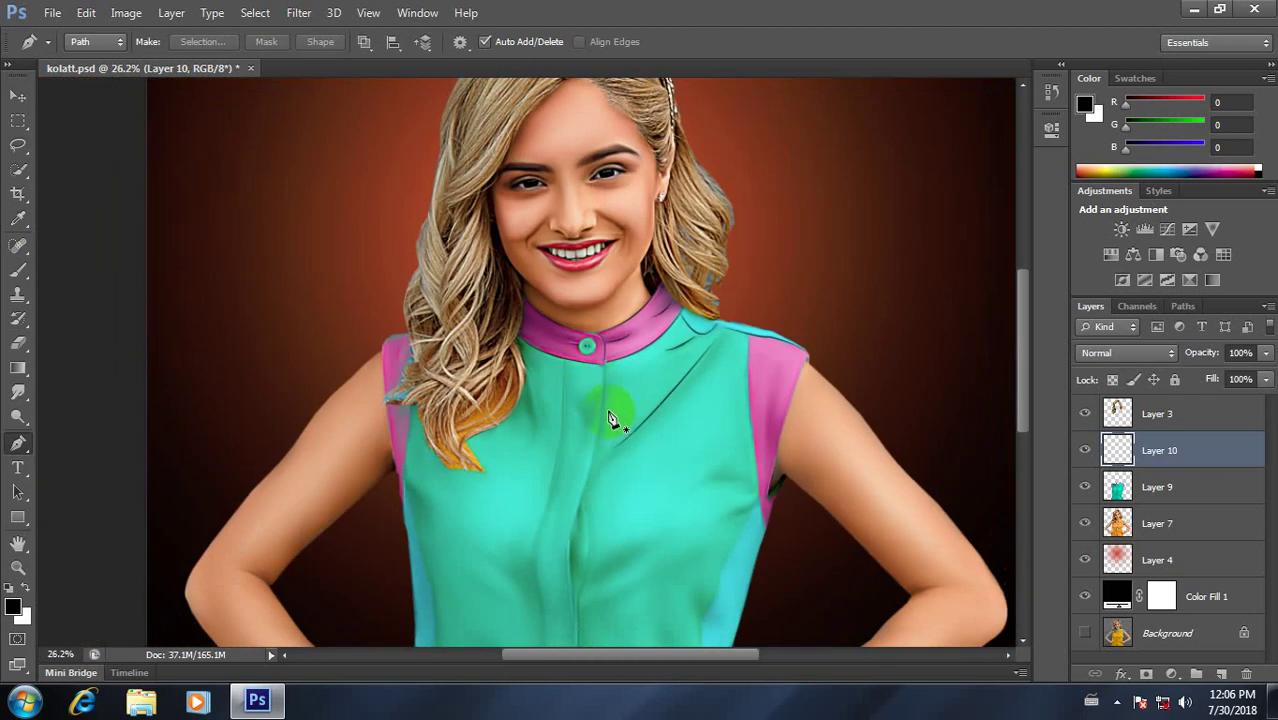
Step: Zoom in and pen a path outlining the narrow tab left of the collar button
scroll(612, 418, "down", 3)
scroll(532, 345, "up", 4)
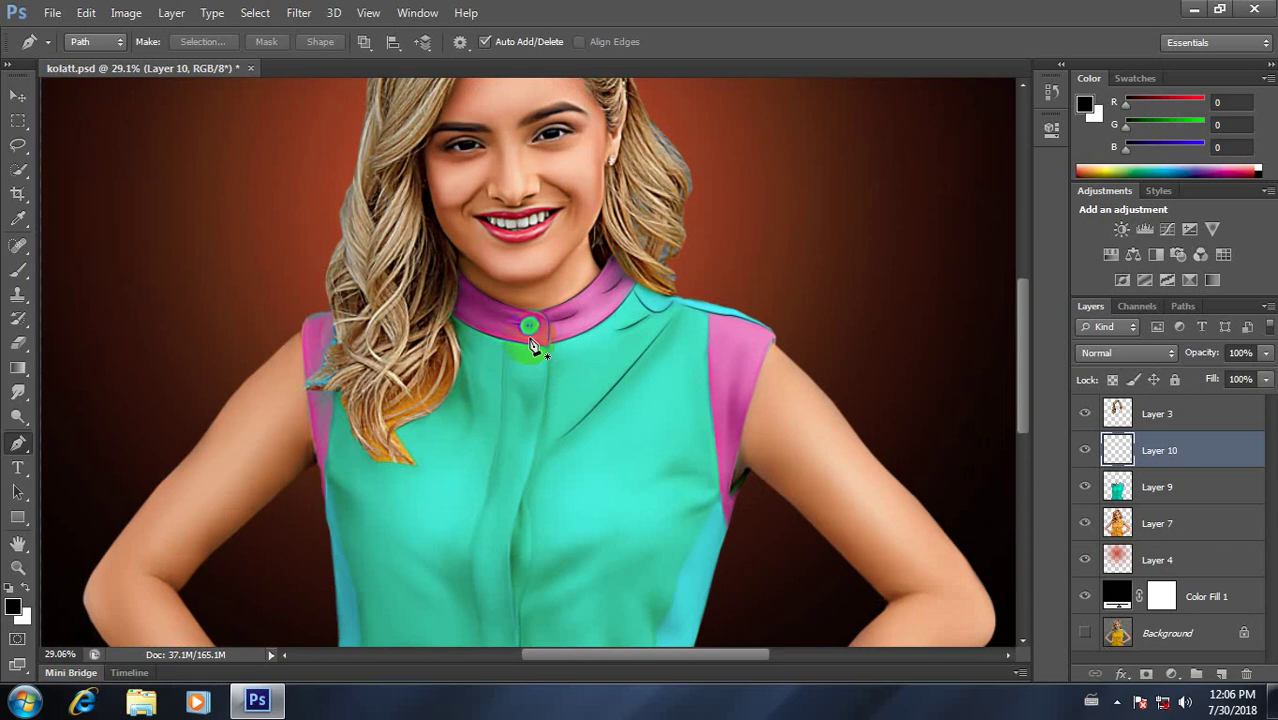
scroll(532, 345, "down", 2)
scroll(532, 345, "up", 4)
scroll(535, 345, "up", 1)
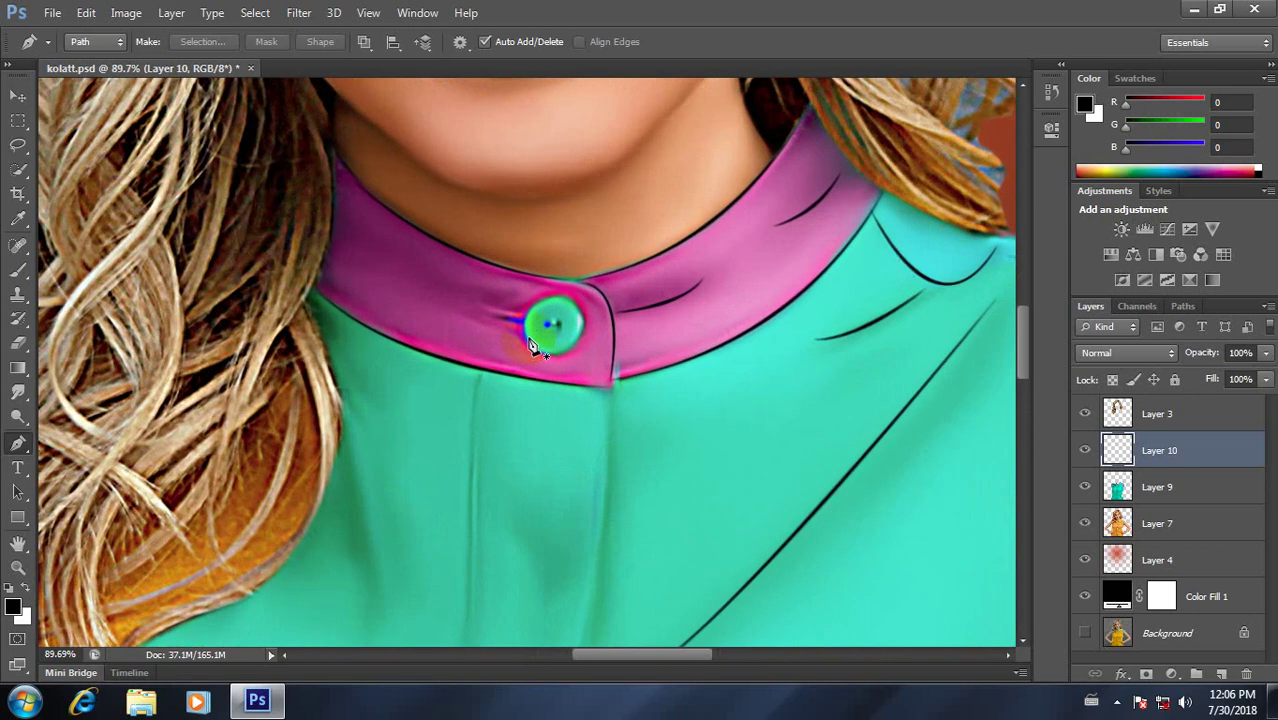
scroll(522, 425, "up", 1)
left_click(340, 258)
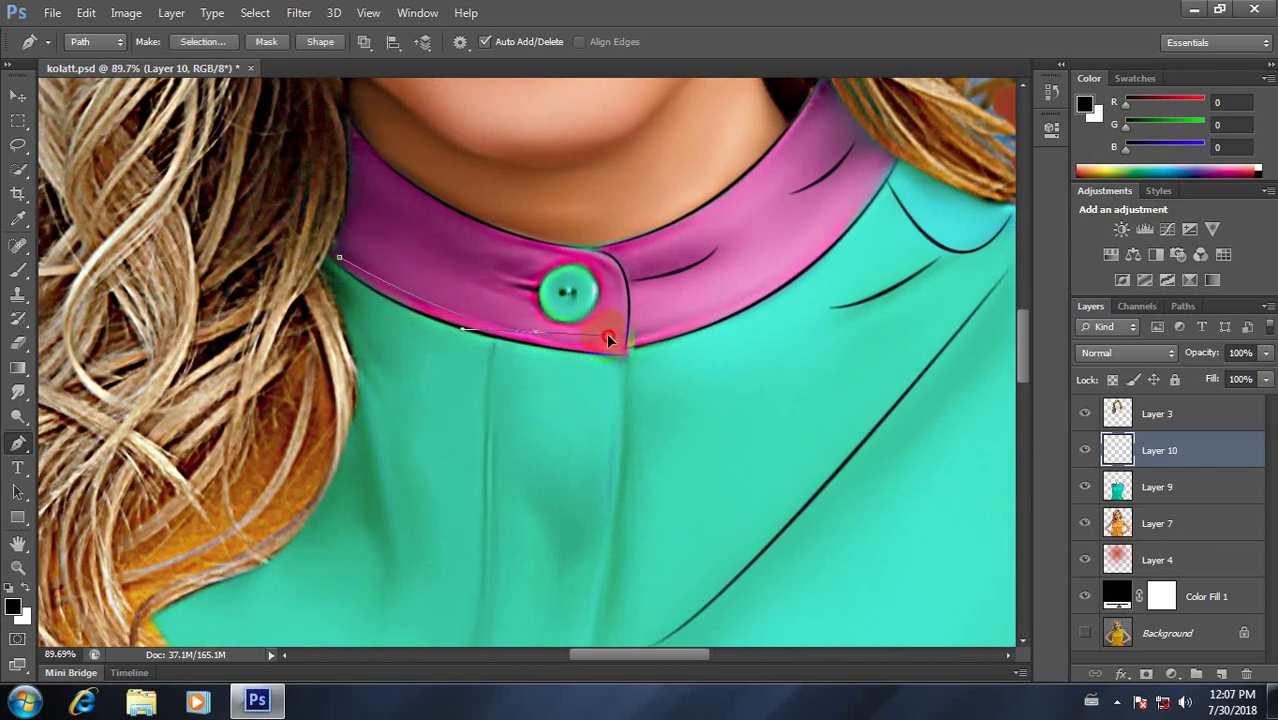
left_click_drag(607, 336, 631, 336)
left_click(542, 369, "ctrl")
left_click(556, 324, "ctrl")
left_click(540, 289, "ctrl")
Step: Stroke the tab path with the Brush and delete the path
right_click(590, 292)
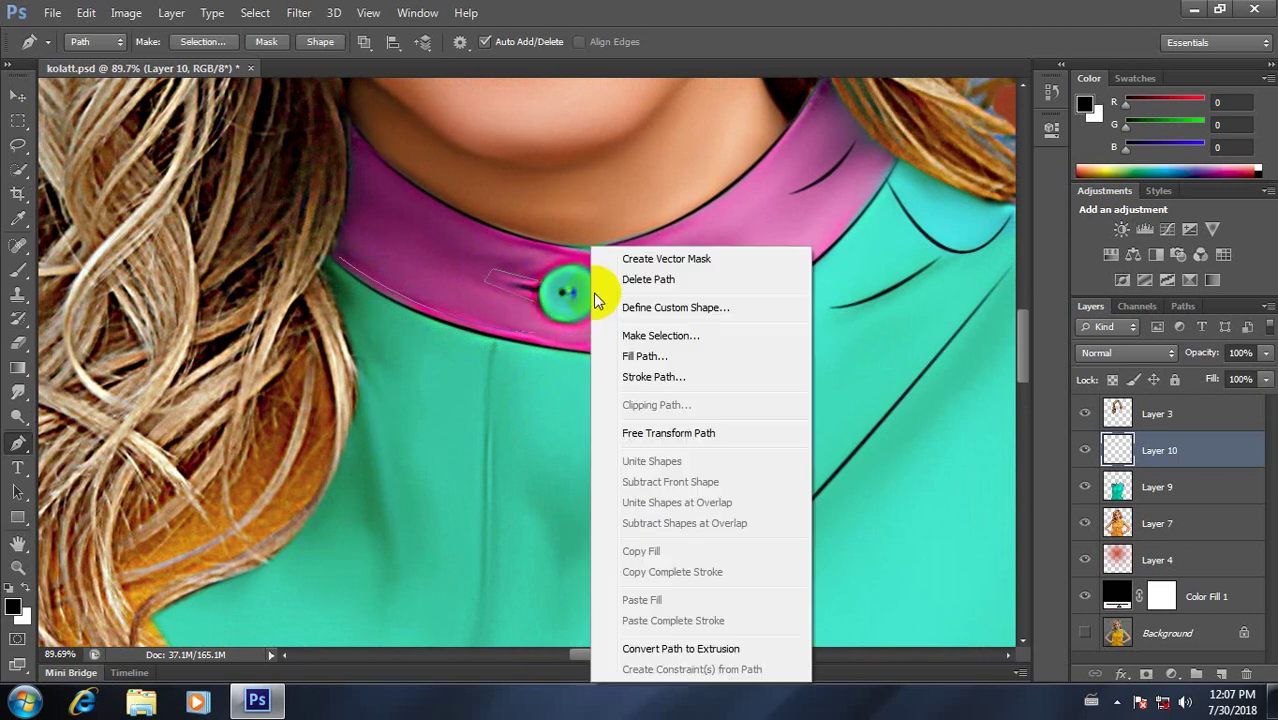
left_click(676, 373)
left_click(765, 237)
right_click(595, 302)
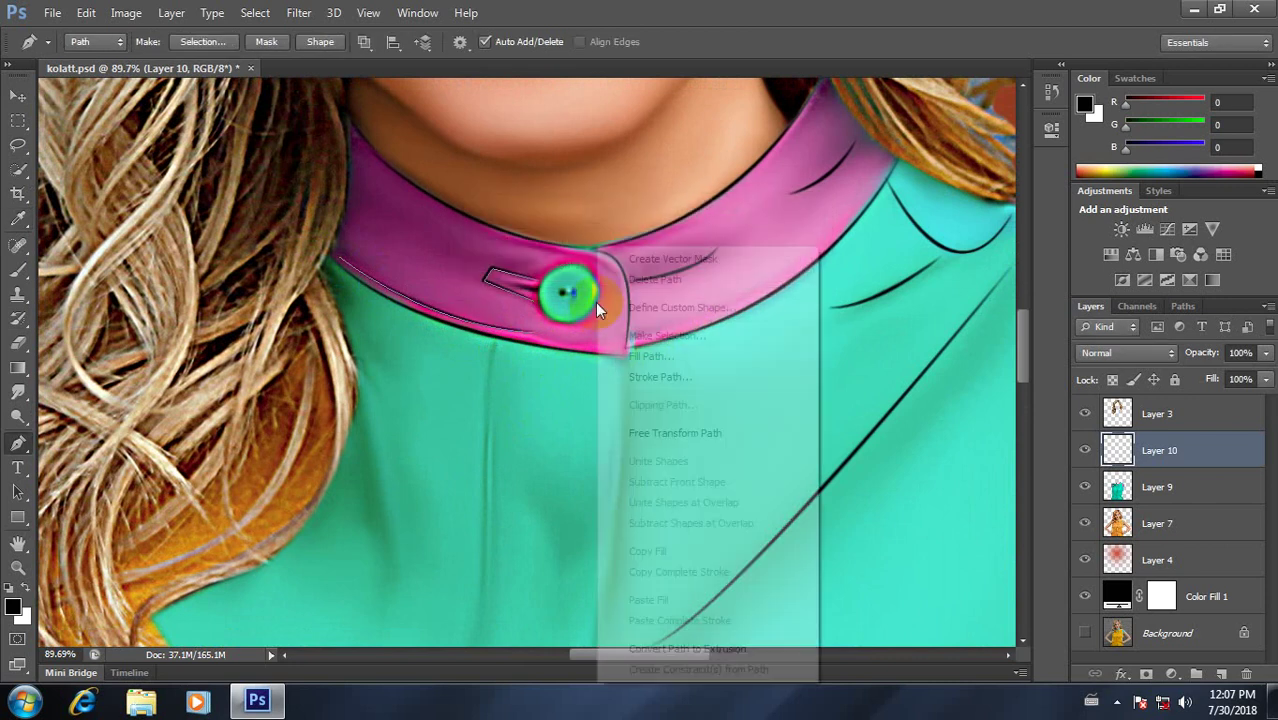
left_click(665, 284)
right_click(590, 318)
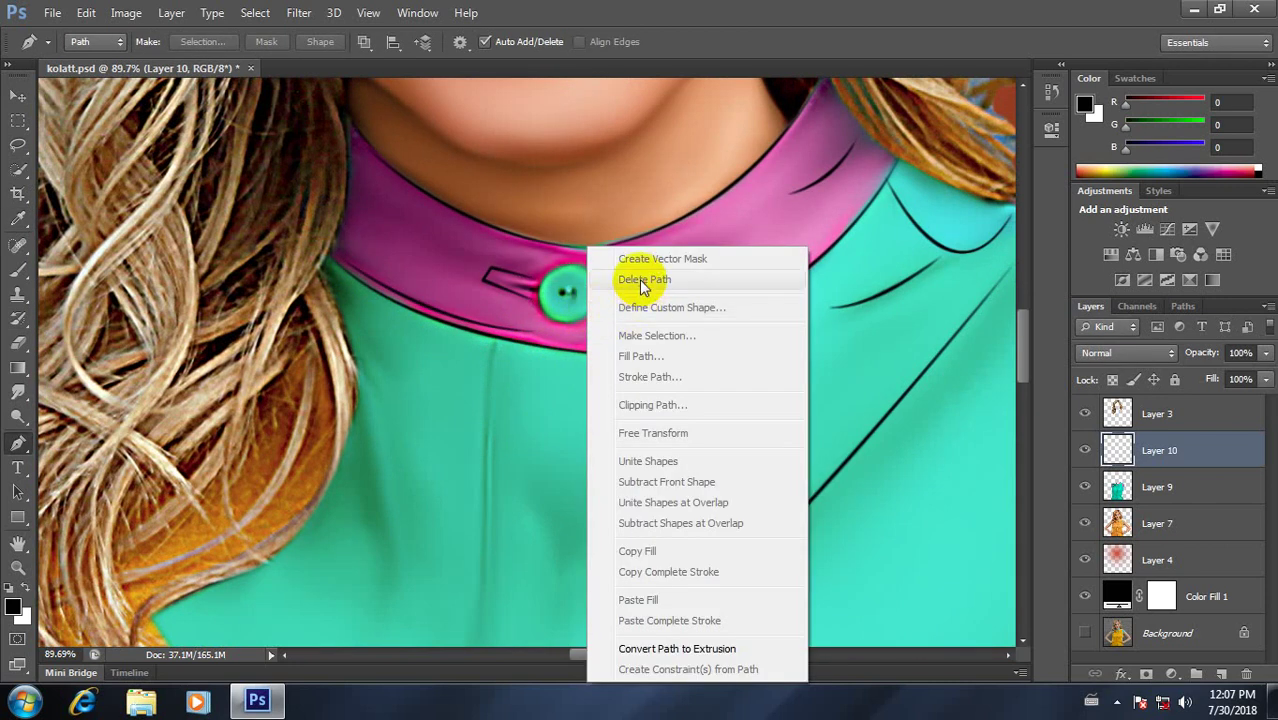
left_click(562, 326)
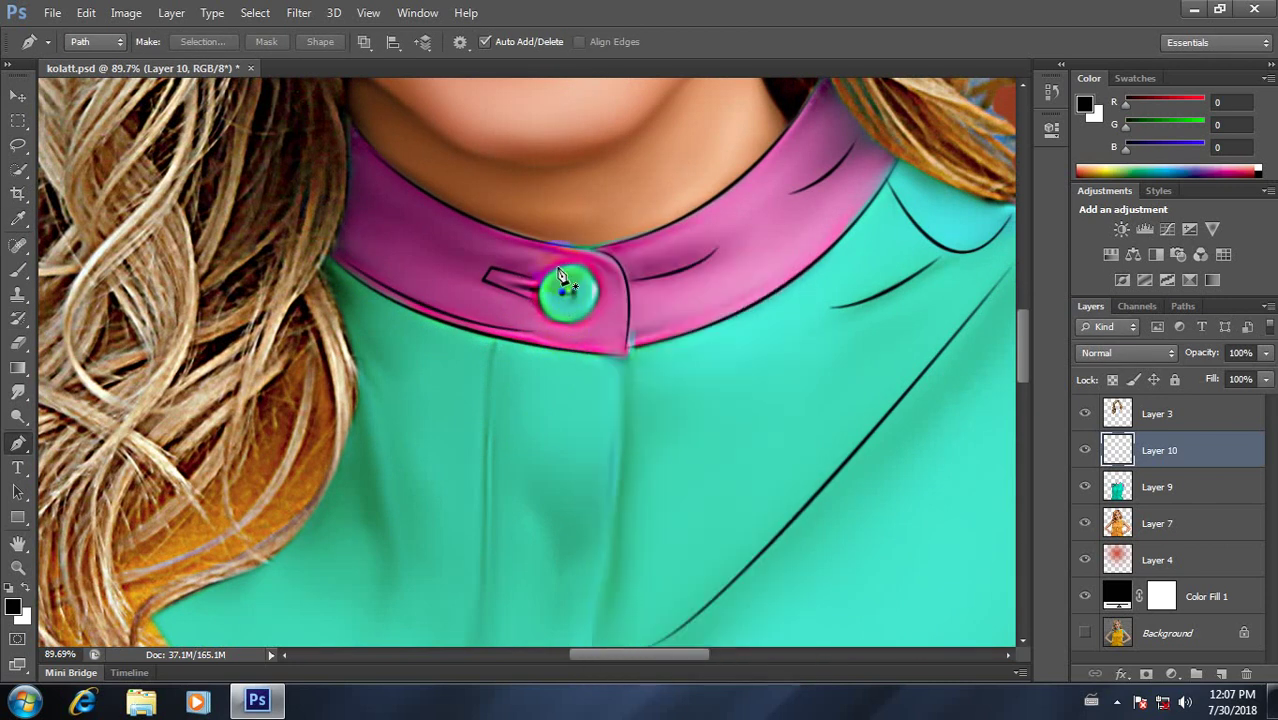
left_click(560, 272)
Step: Pen and brush-stroke a curved line from beside the button to the collar's lower edge, then delete the path
left_click(628, 294)
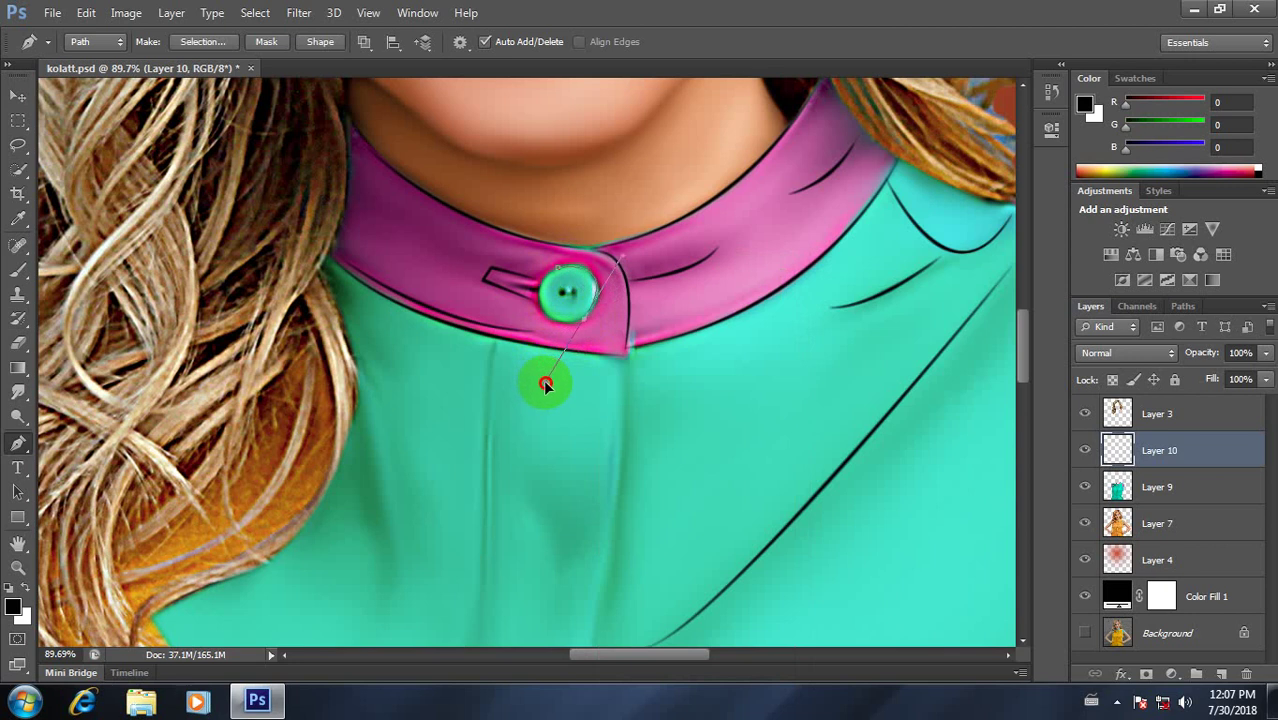
mouse_move(541, 383)
left_mouse_down()
mouse_move(594, 338)
mouse_move(543, 298)
mouse_move(557, 330)
left_mouse_up()
left_click_drag(577, 350, 594, 315)
right_click(590, 340)
left_click(683, 373)
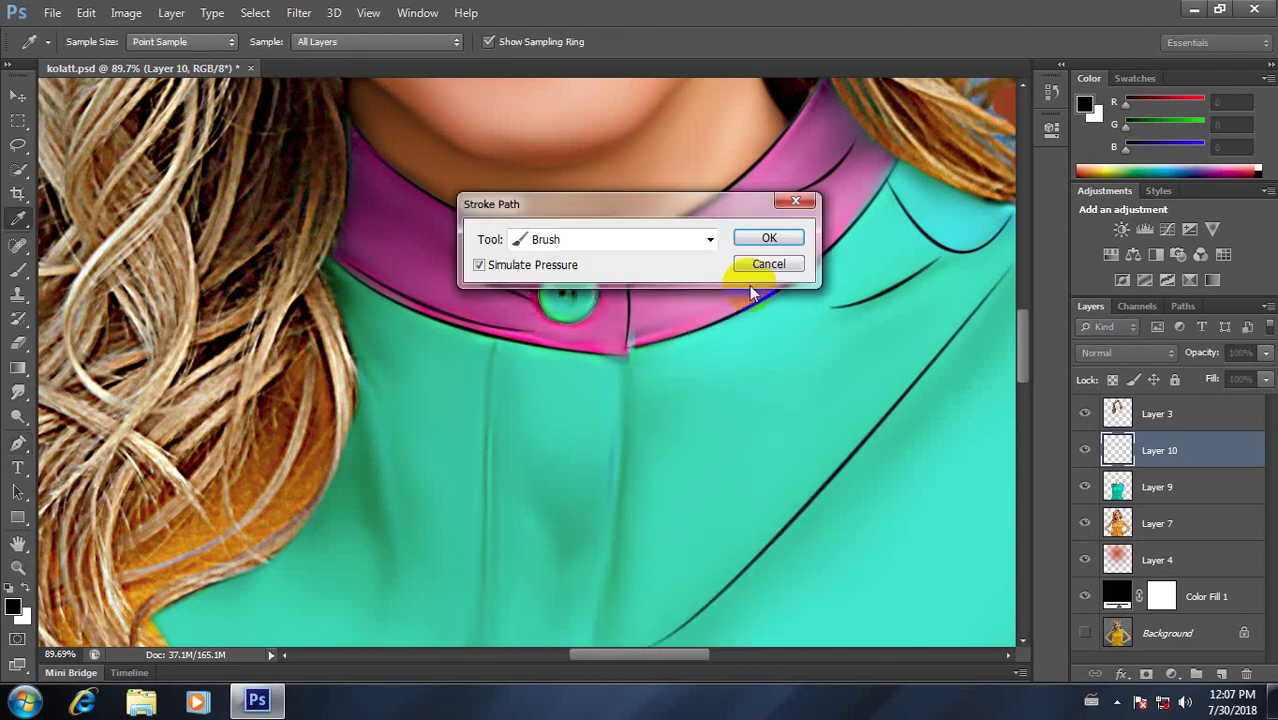
left_click(770, 238)
right_click(631, 265)
left_click(688, 277)
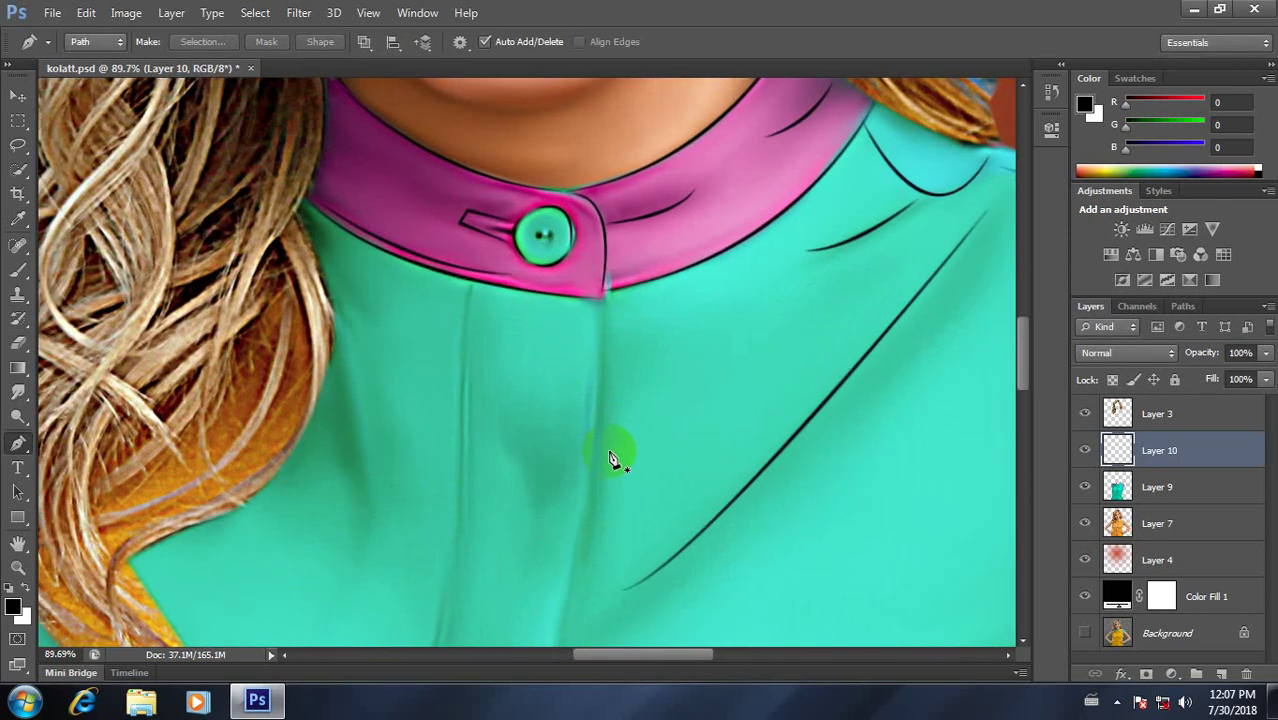
Step: Pan down and pen a curved path down the shirt's centre placket, undoing one stray anchor
mouse_move(565, 357)
left_mouse_down()
mouse_move(628, 404)
mouse_move(647, 356)
mouse_move(633, 342)
left_mouse_up()
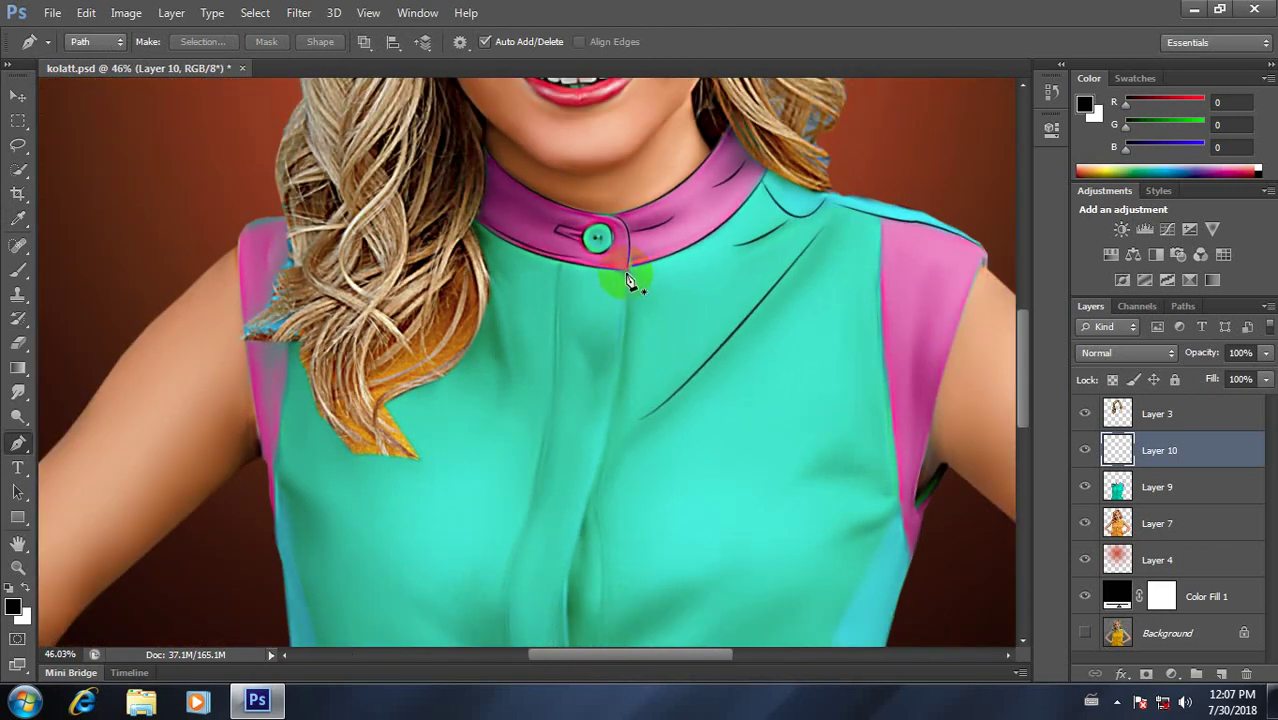
left_click(626, 270)
left_click_drag(585, 503, 554, 540)
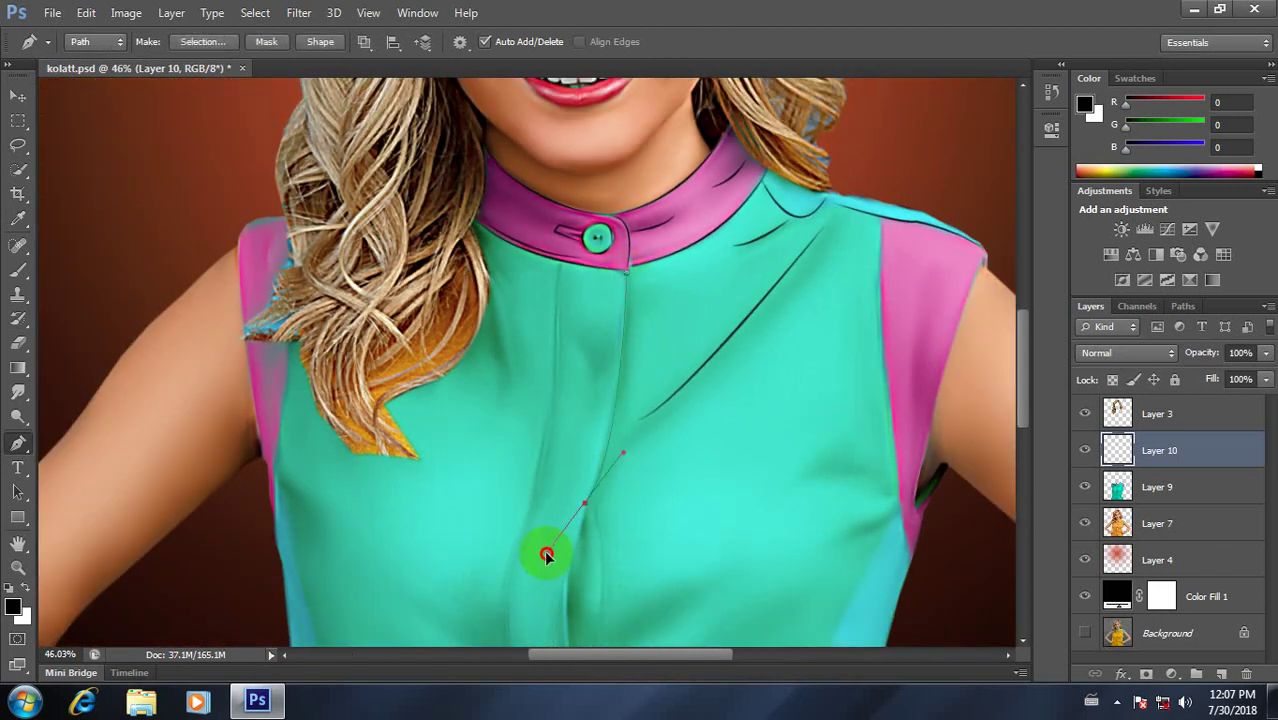
left_click_drag(673, 514, 688, 325)
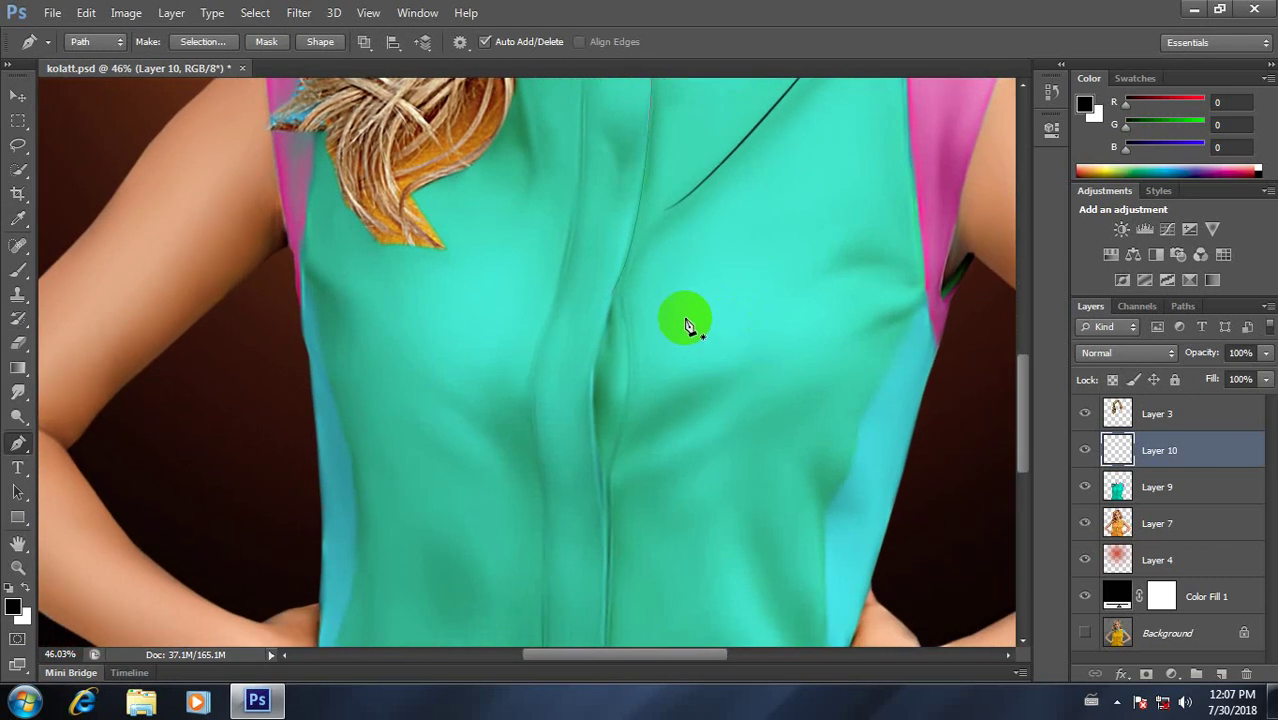
left_click_drag(614, 298, 616, 302)
left_click_drag(603, 522, 615, 567)
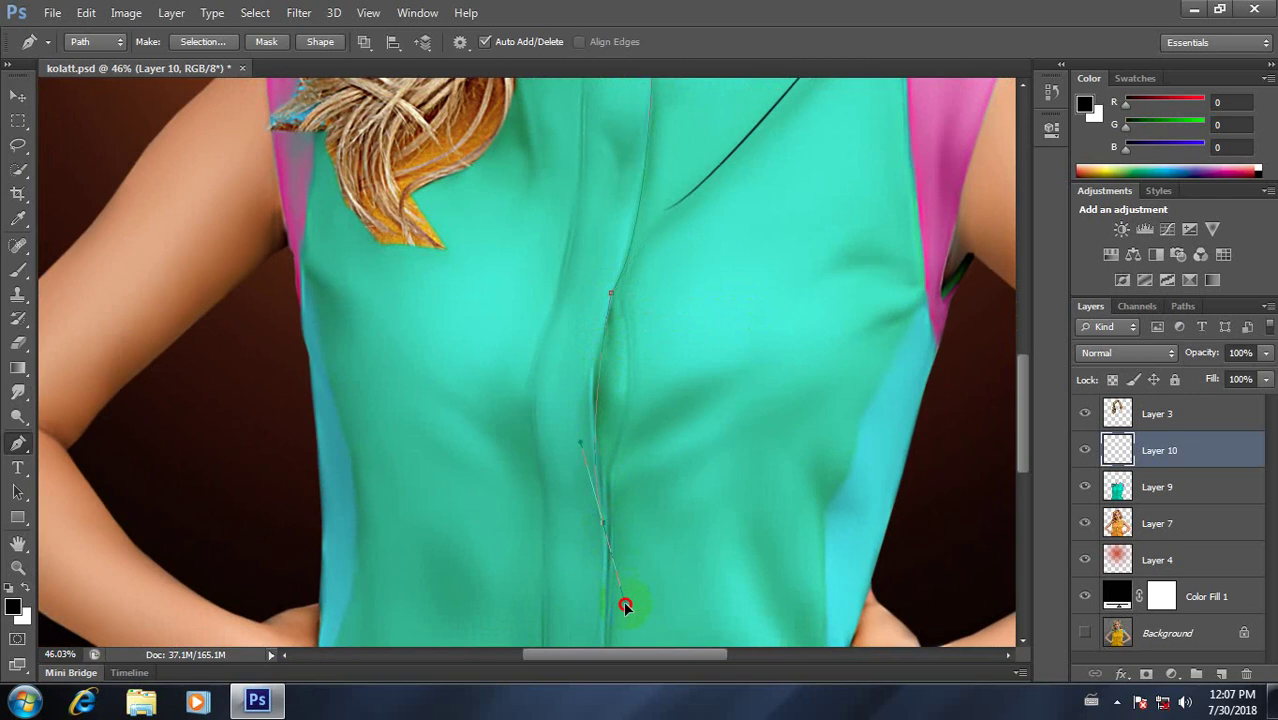
mouse_move(628, 620)
left_mouse_down()
mouse_move(627, 670)
mouse_move(644, 551)
mouse_move(628, 530)
left_mouse_up()
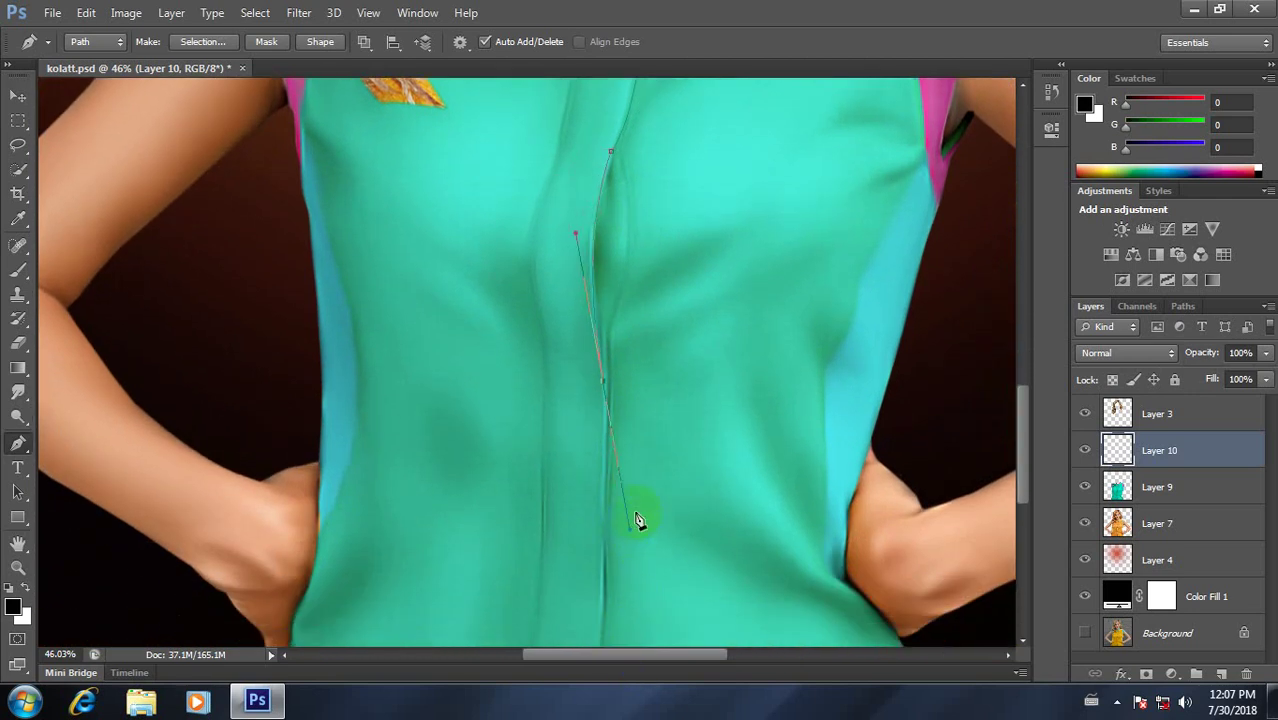
key("ctrl+z")
left_click_drag(612, 379, 621, 418)
Step: Stroke the placket path with the Brush and delete the path
right_click(668, 296)
left_click(745, 376)
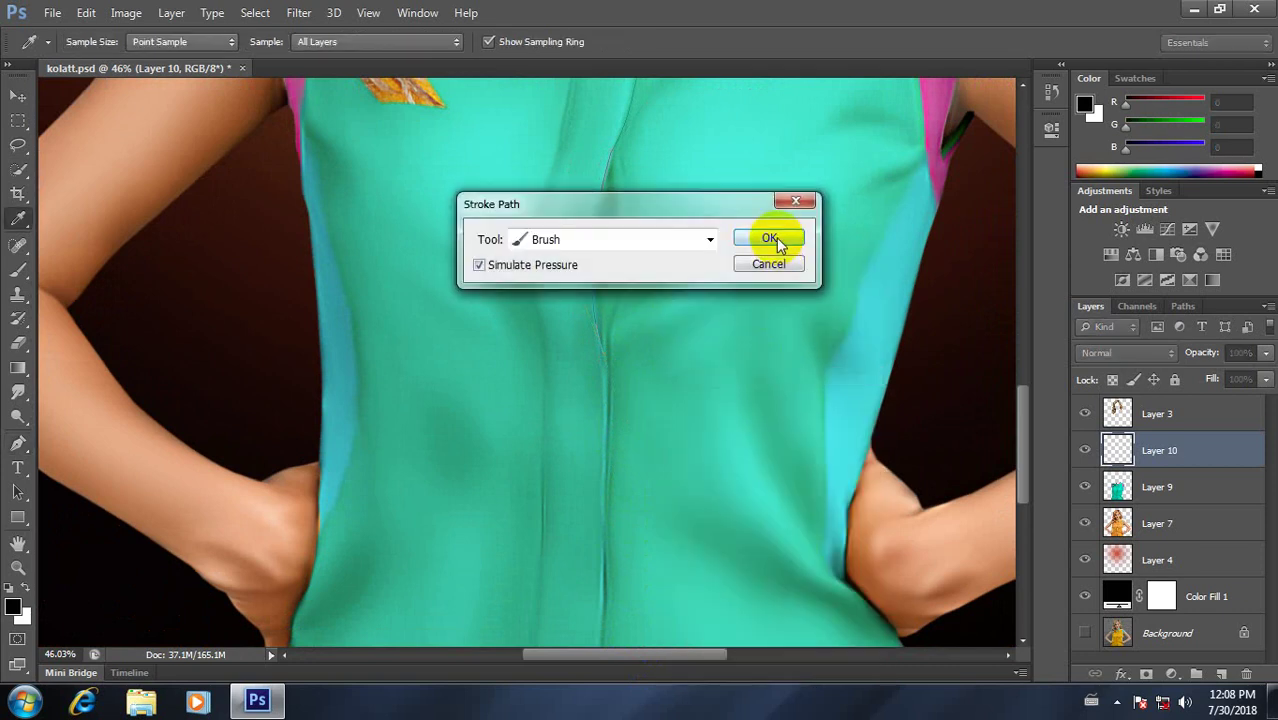
left_click(770, 240)
right_click(698, 242)
left_click(748, 268)
scroll(719, 271, "down", 2)
Step: Draw a curved pen path along the upper centre seam, adjusting its handles to follow the seam
scroll(719, 271, "down", 3)
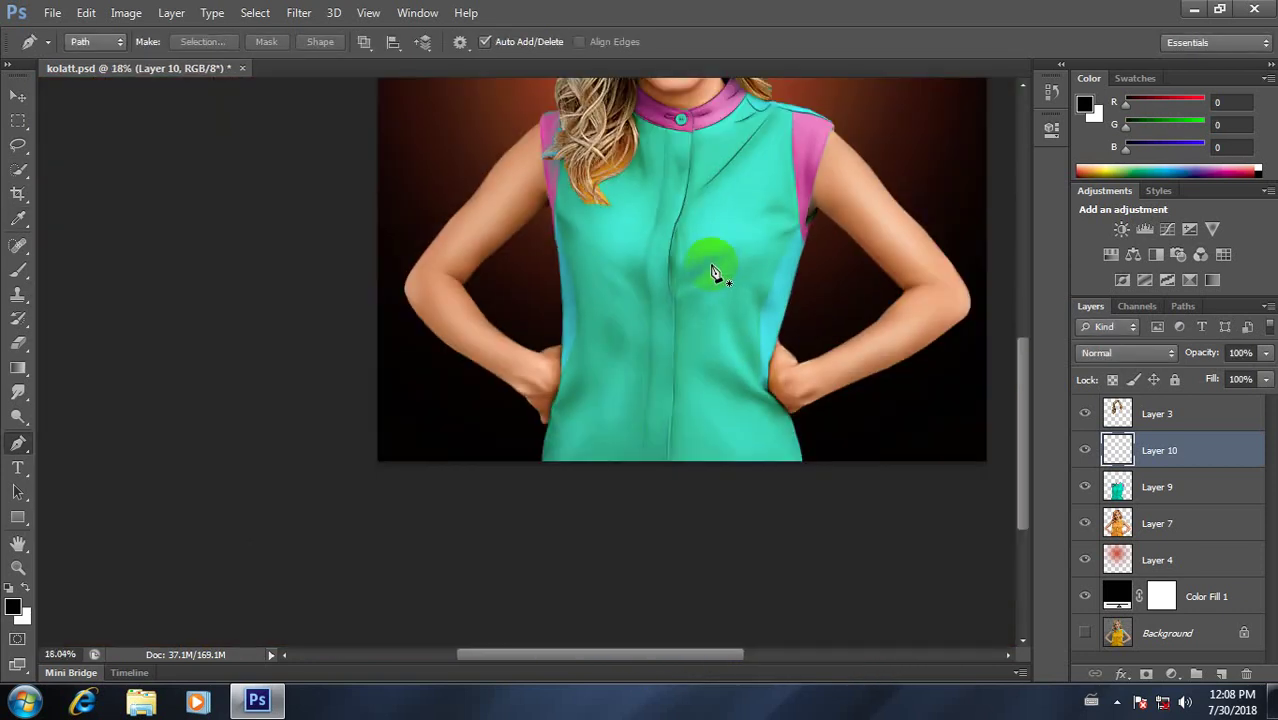
scroll(690, 270, "up", 2)
scroll(682, 265, "up", 1)
scroll(707, 251, "up", 1)
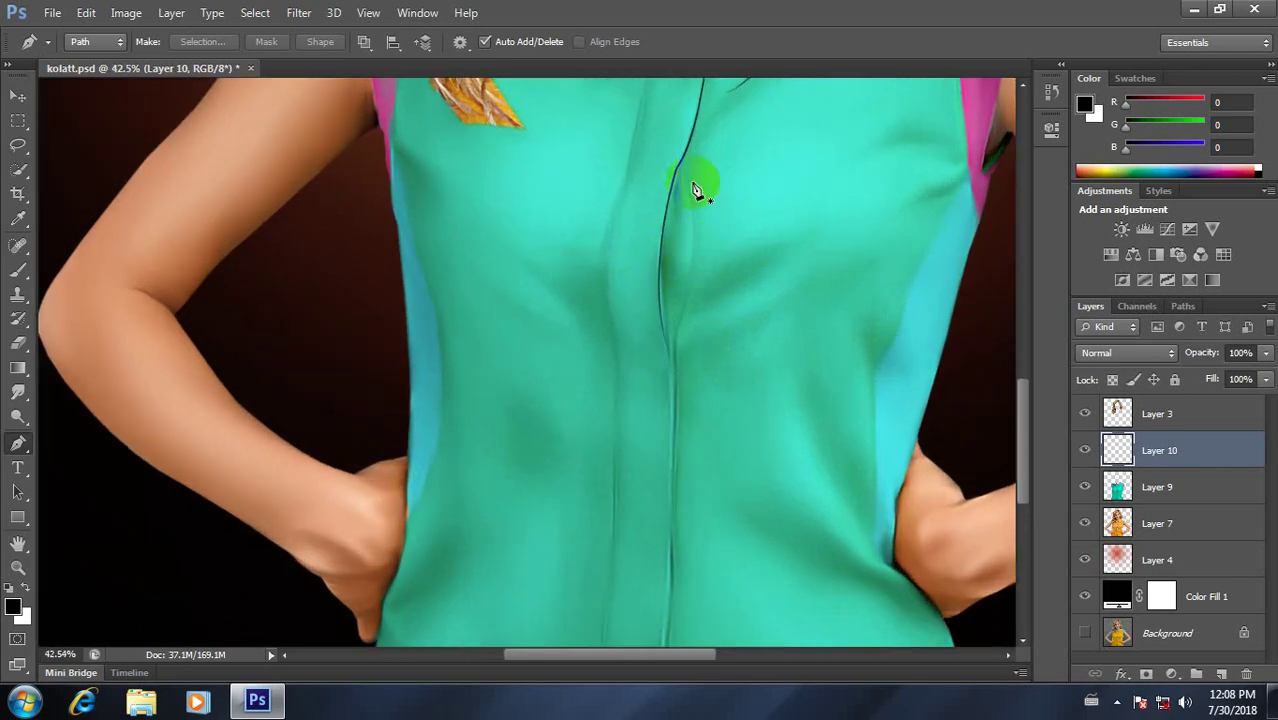
mouse_move(688, 152)
left_mouse_down()
mouse_move(678, 333)
mouse_move(631, 446)
left_mouse_up()
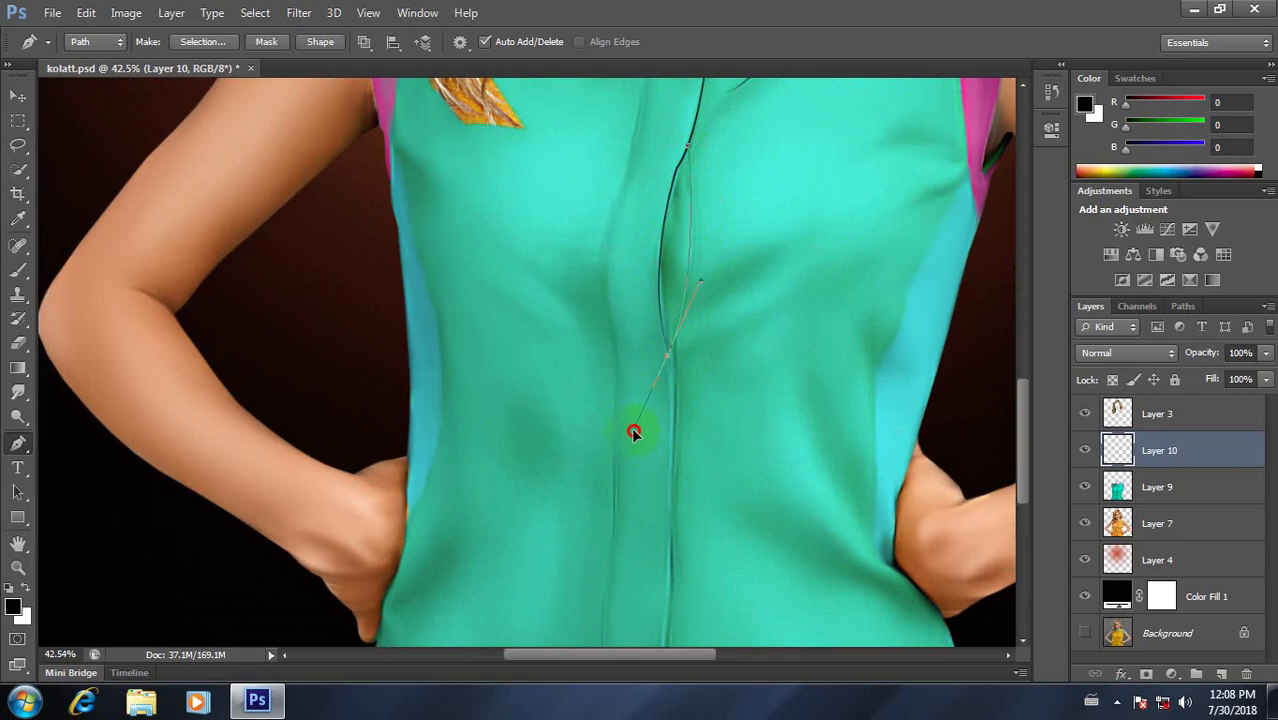
left_click_drag(634, 432, 636, 435)
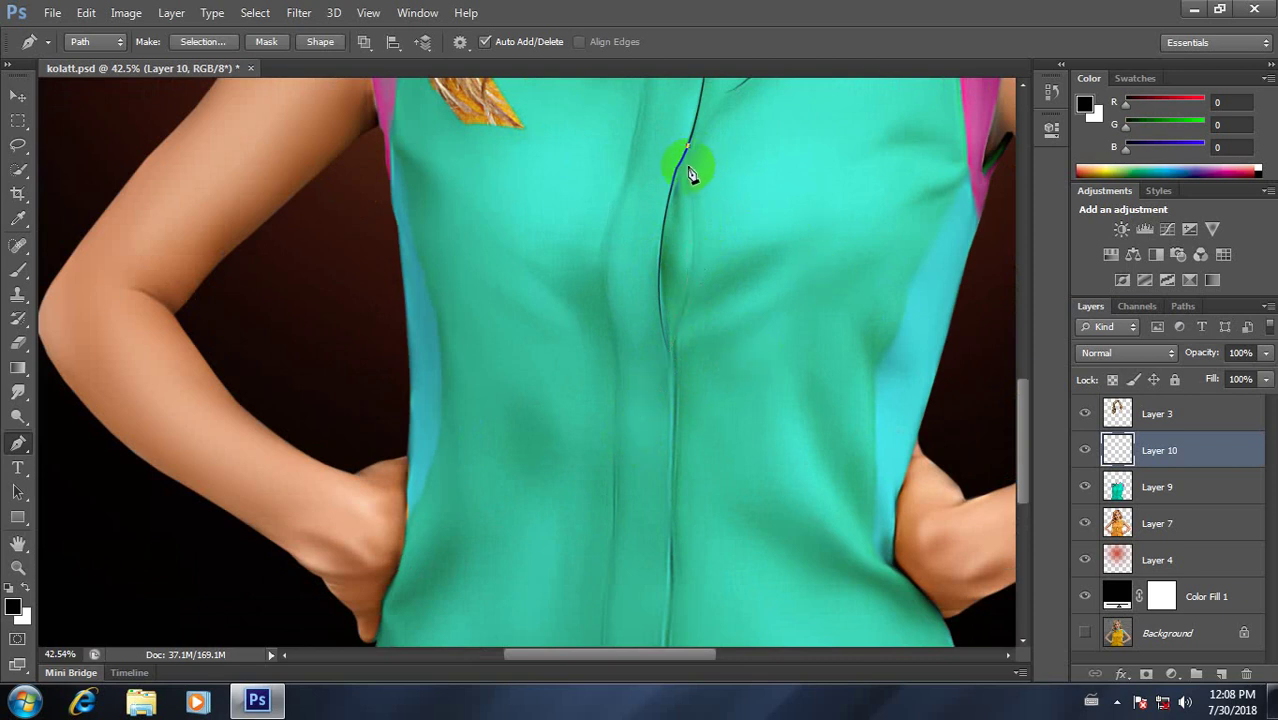
left_click_drag(690, 173, 697, 206)
left_click_drag(643, 421, 636, 447)
Step: Stroke the seam path in black with the Brush and delete the path
right_click(730, 337)
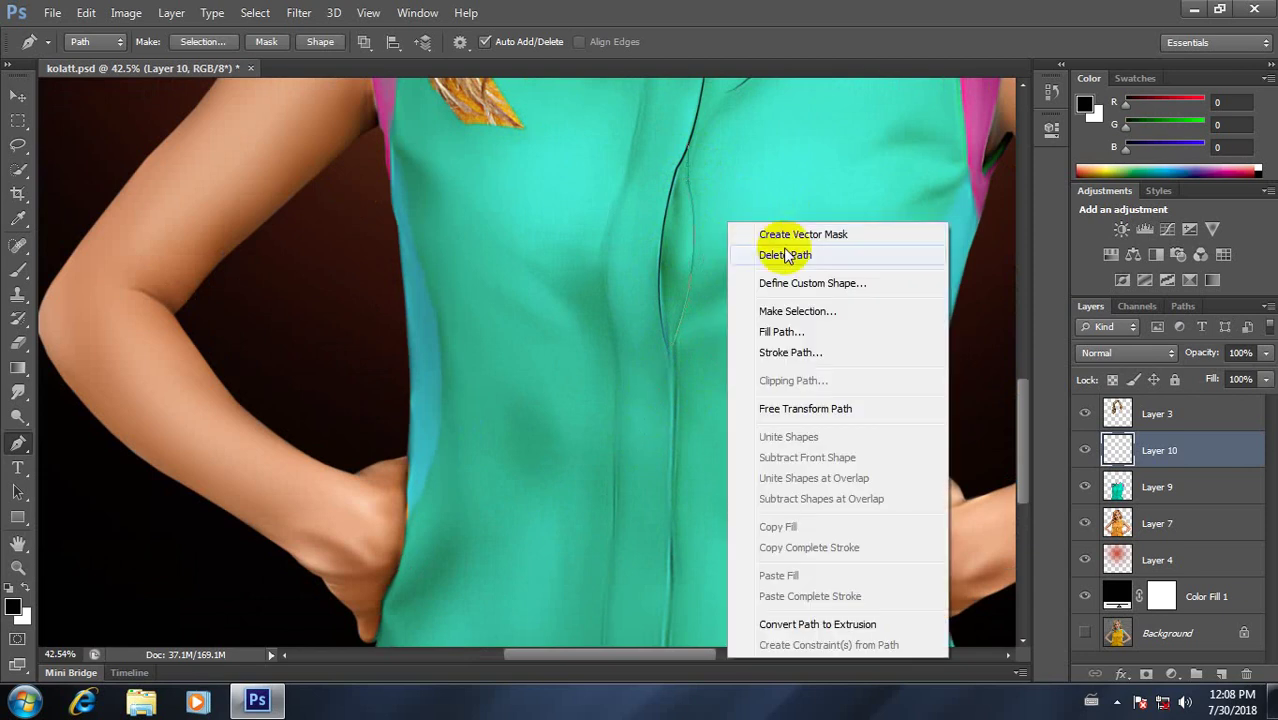
left_click(775, 350)
left_click(765, 237)
right_click(768, 210)
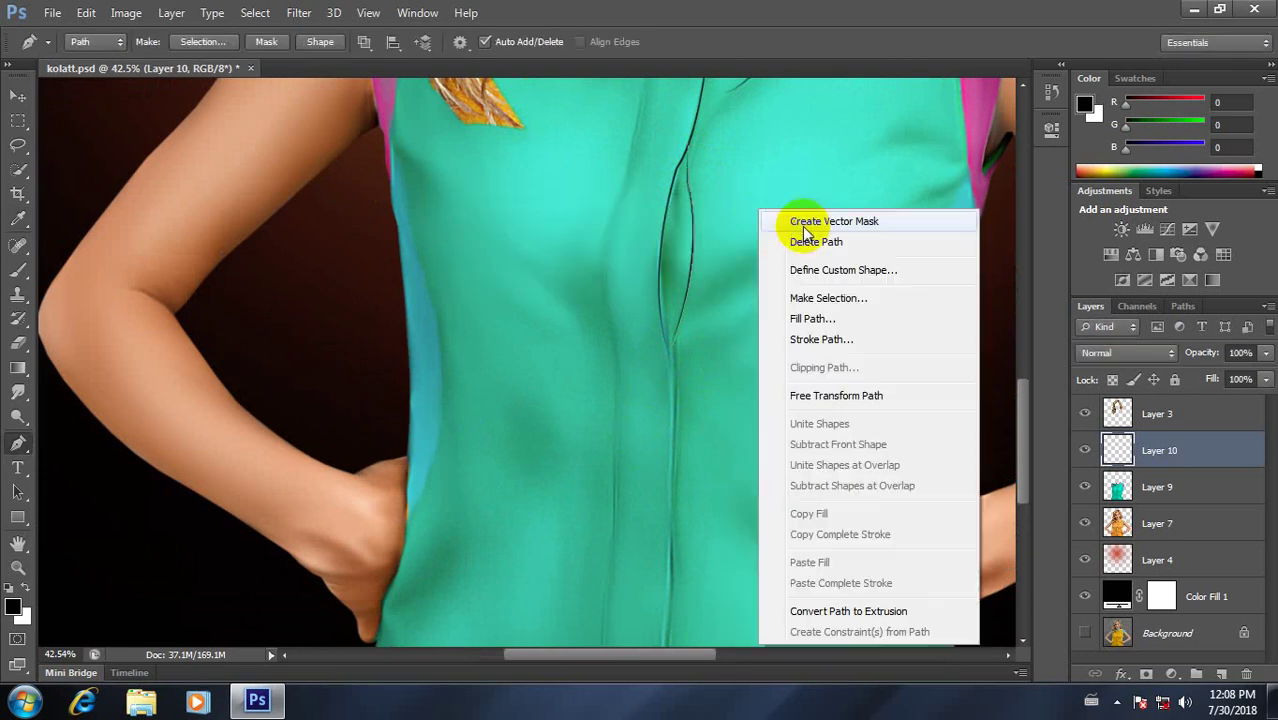
left_click(790, 240)
scroll(740, 290, "down", 3)
scroll(740, 290, "down", 2)
Step: Bring the lower seam into view and enlarge the brush to size 7
scroll(600, 450, "up", 1)
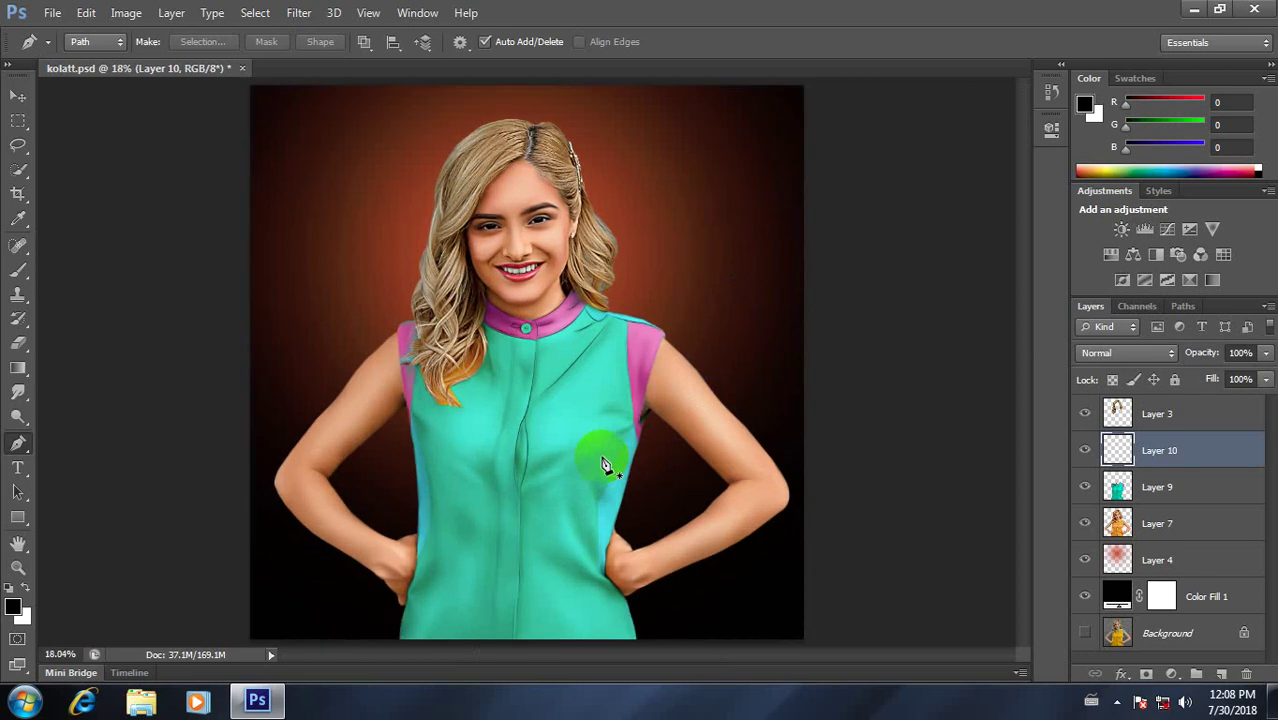
scroll(605, 445, "up", 3)
left_click_drag(608, 442, 710, 167)
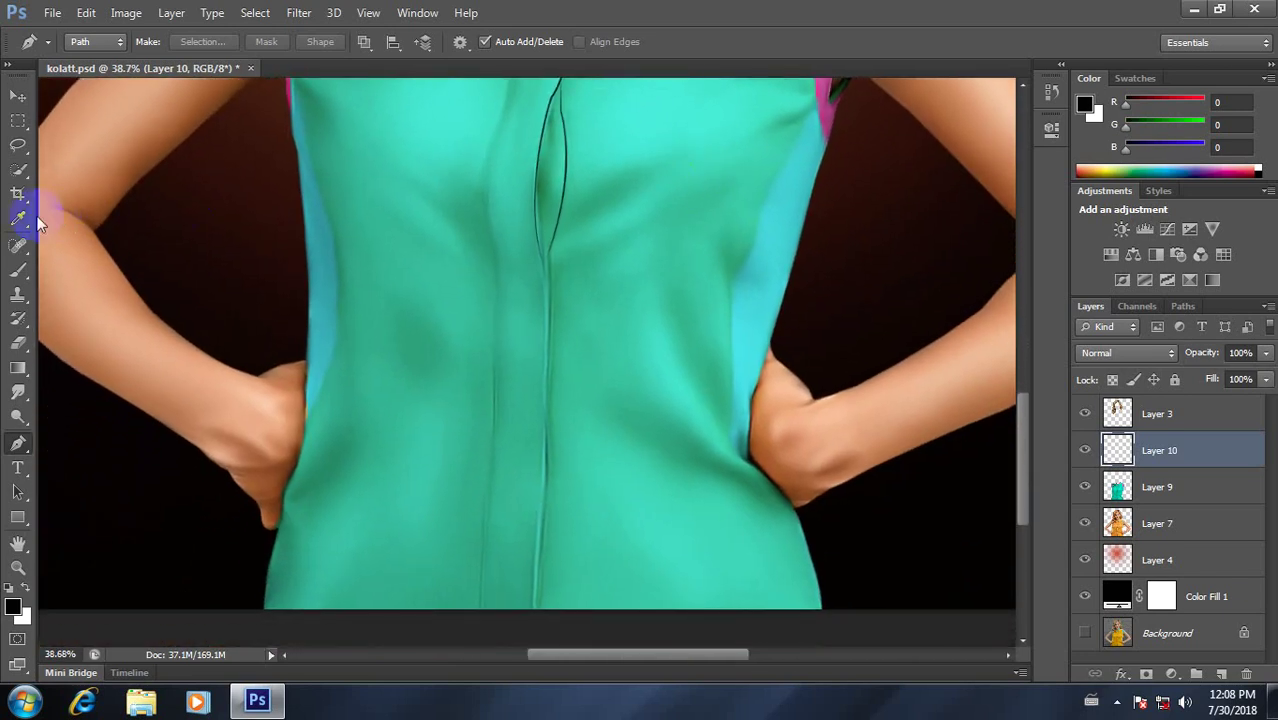
left_click(18, 270)
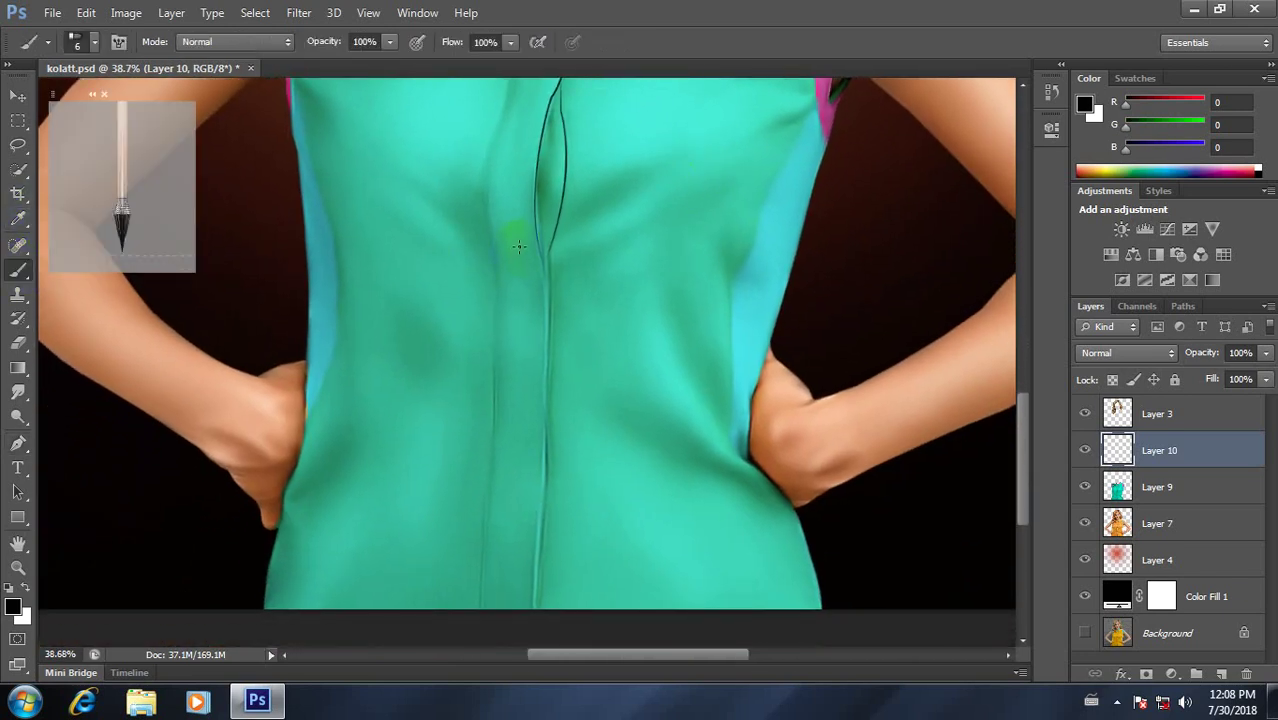
key("bracketright")
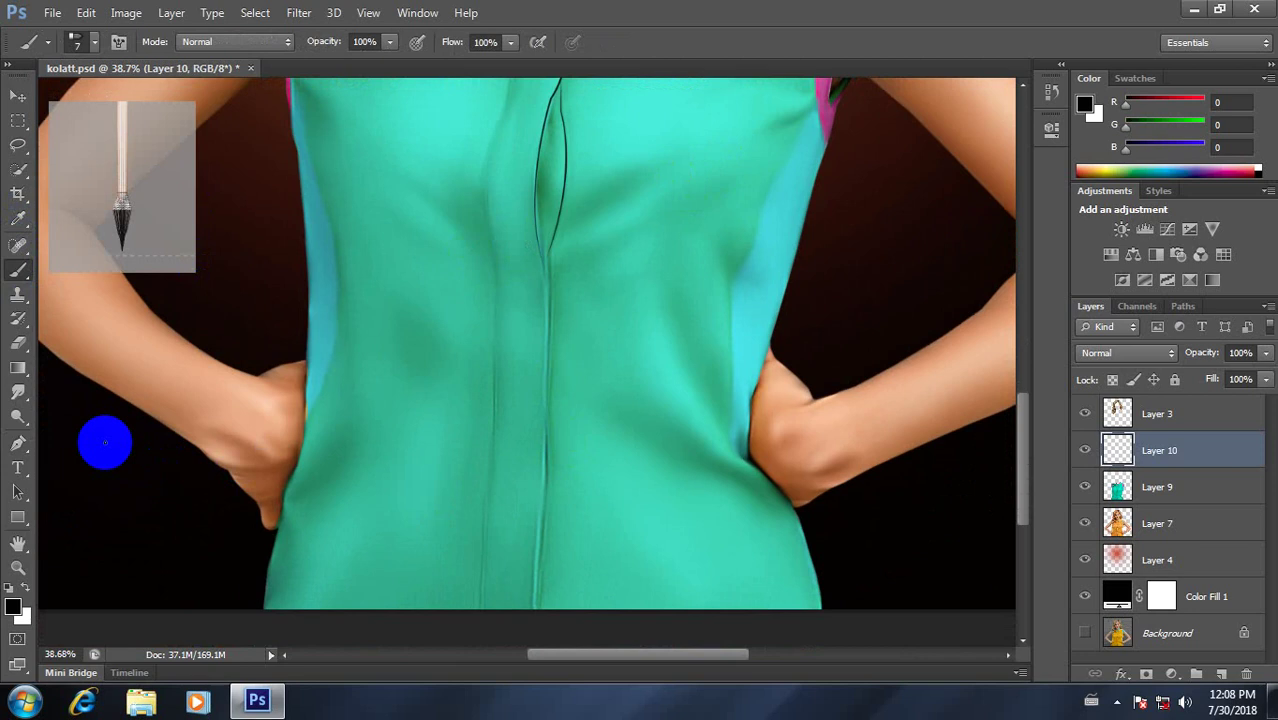
left_click(16, 443)
scroll(536, 420, "up", 2)
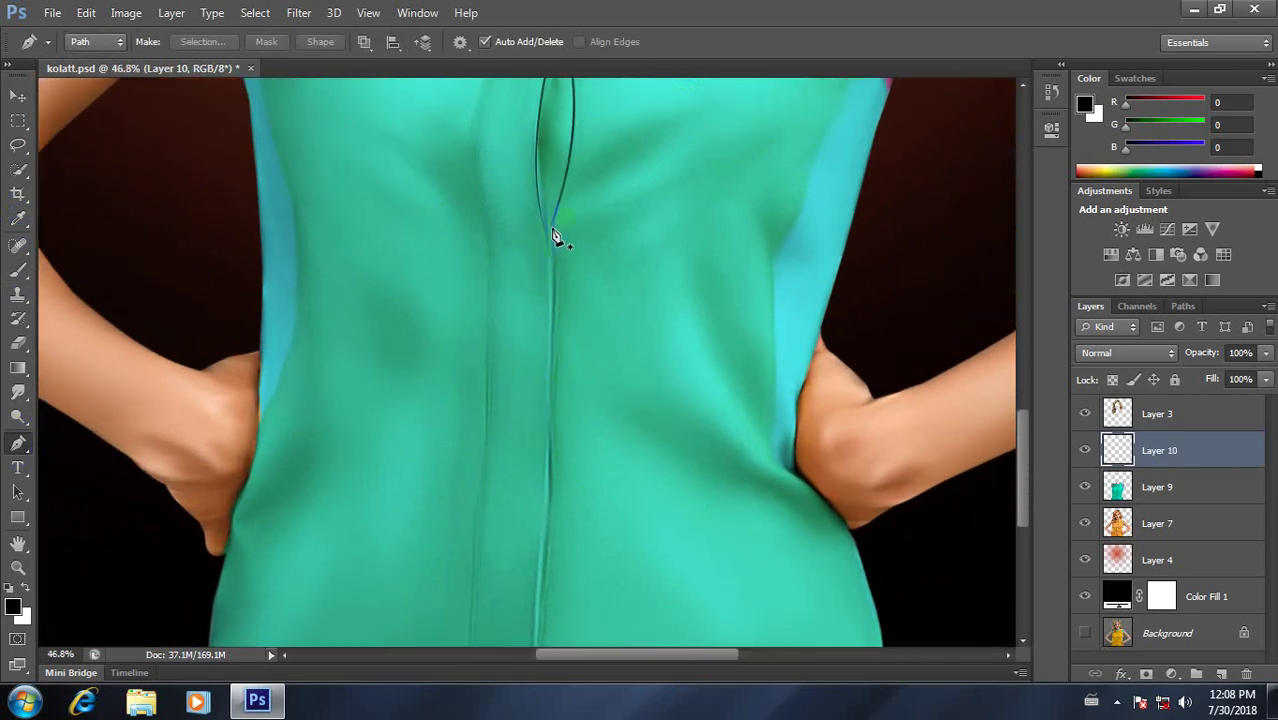
Step: Pen a path down the centre seam from the chest to the hem
left_click(553, 230)
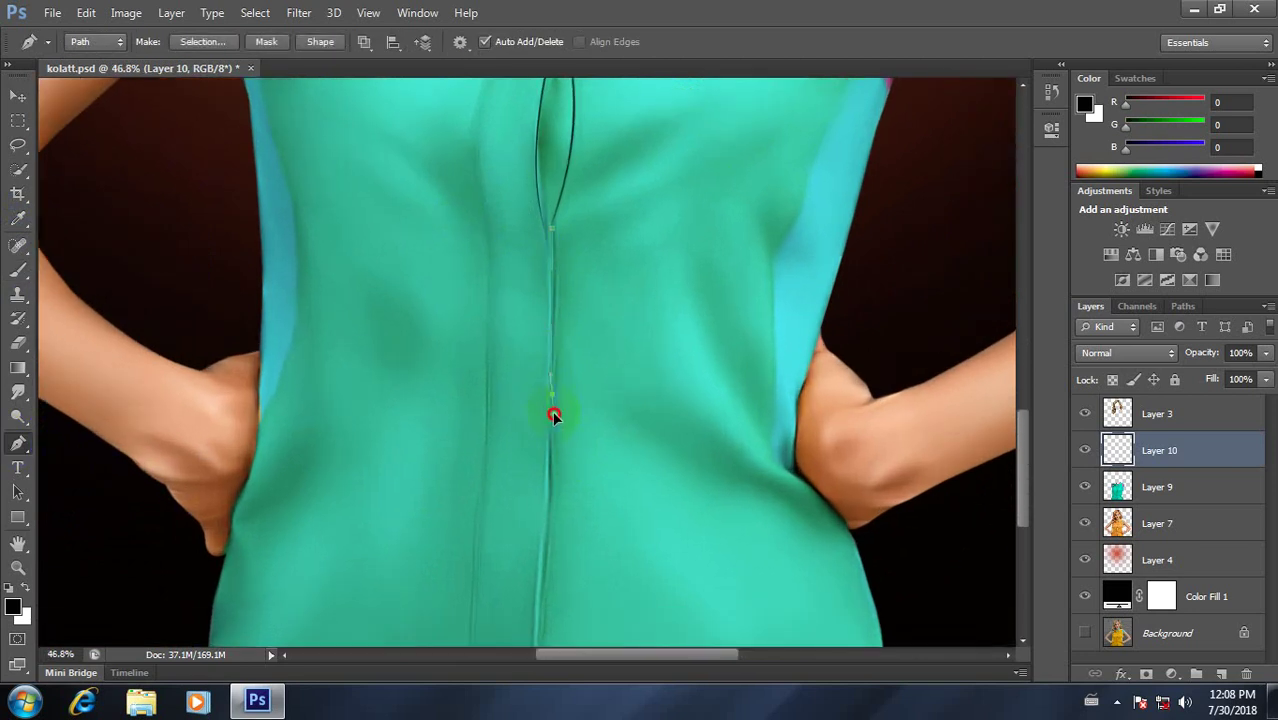
left_click(546, 416)
left_click_drag(549, 436, 542, 442)
left_click_drag(553, 556, 610, 418)
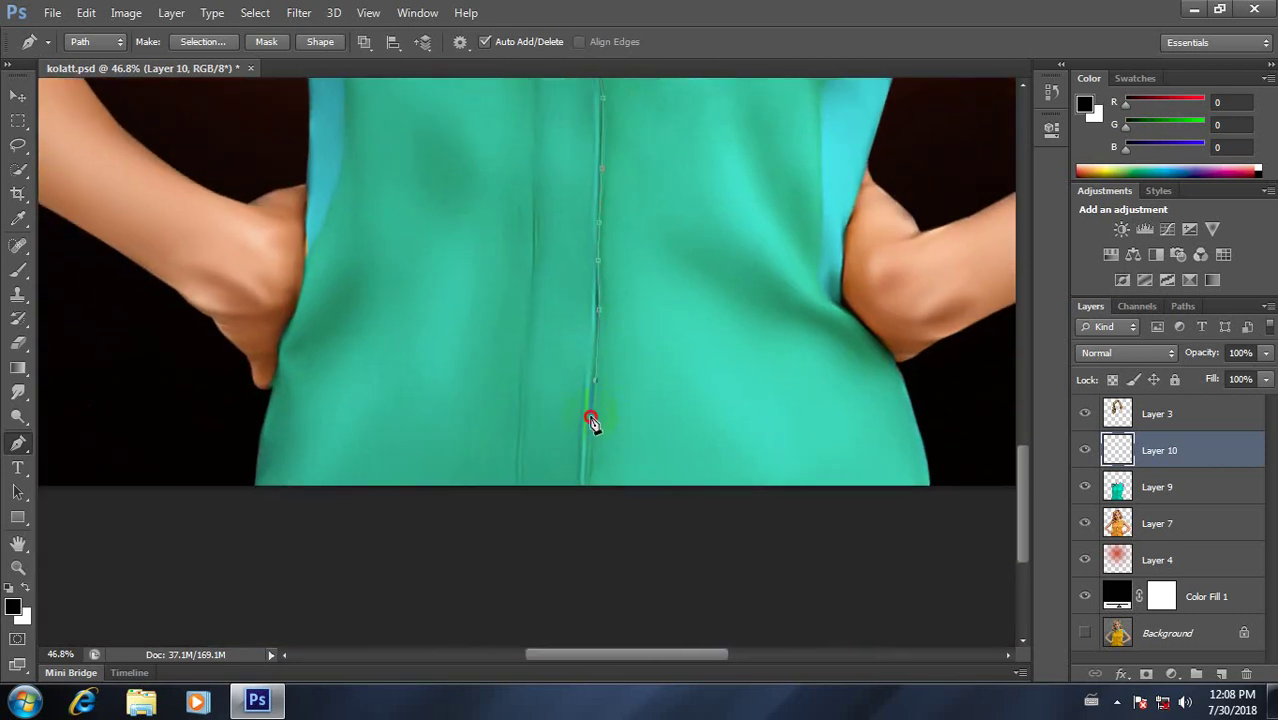
left_click(588, 495)
Step: Fill the seam path with black and delete it, then undo to restore the path
right_click(670, 332)
left_click(727, 356)
left_click(747, 165)
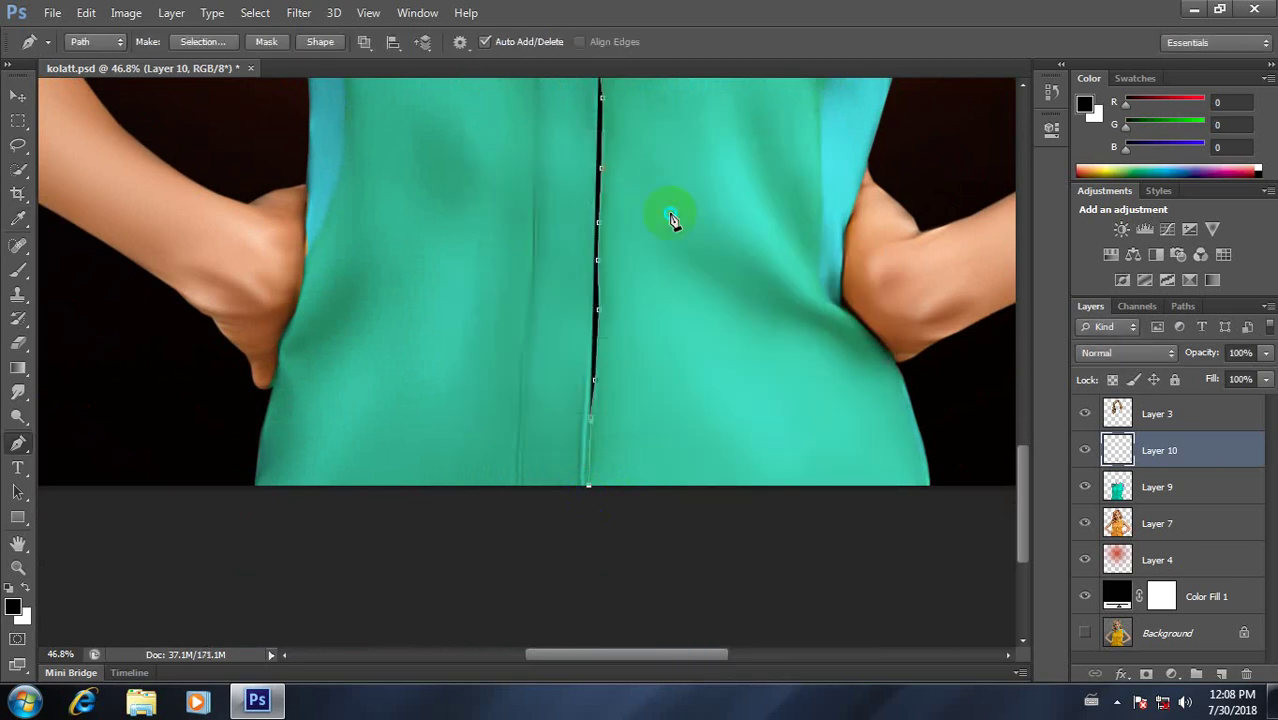
right_click(670, 215)
left_click(728, 246)
scroll(684, 251, "down", 1)
scroll(684, 251, "down", 1)
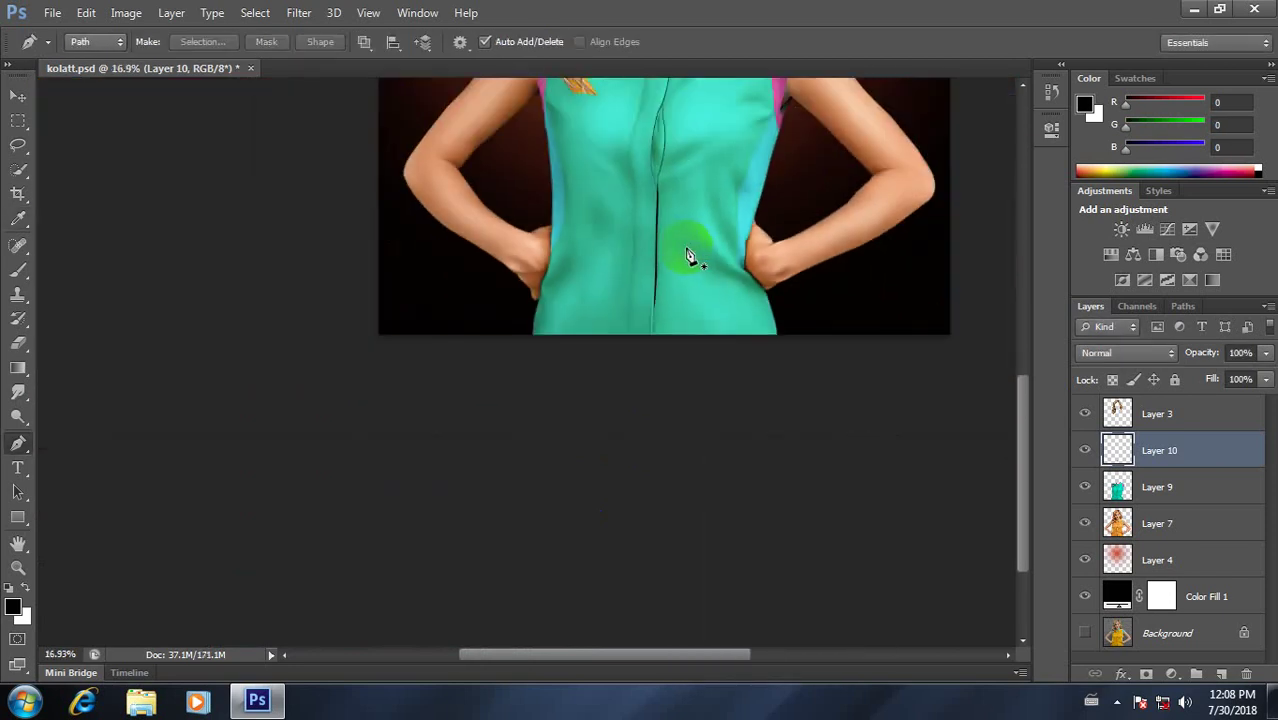
scroll(680, 220, "up", 1)
scroll(680, 195, "up", 2)
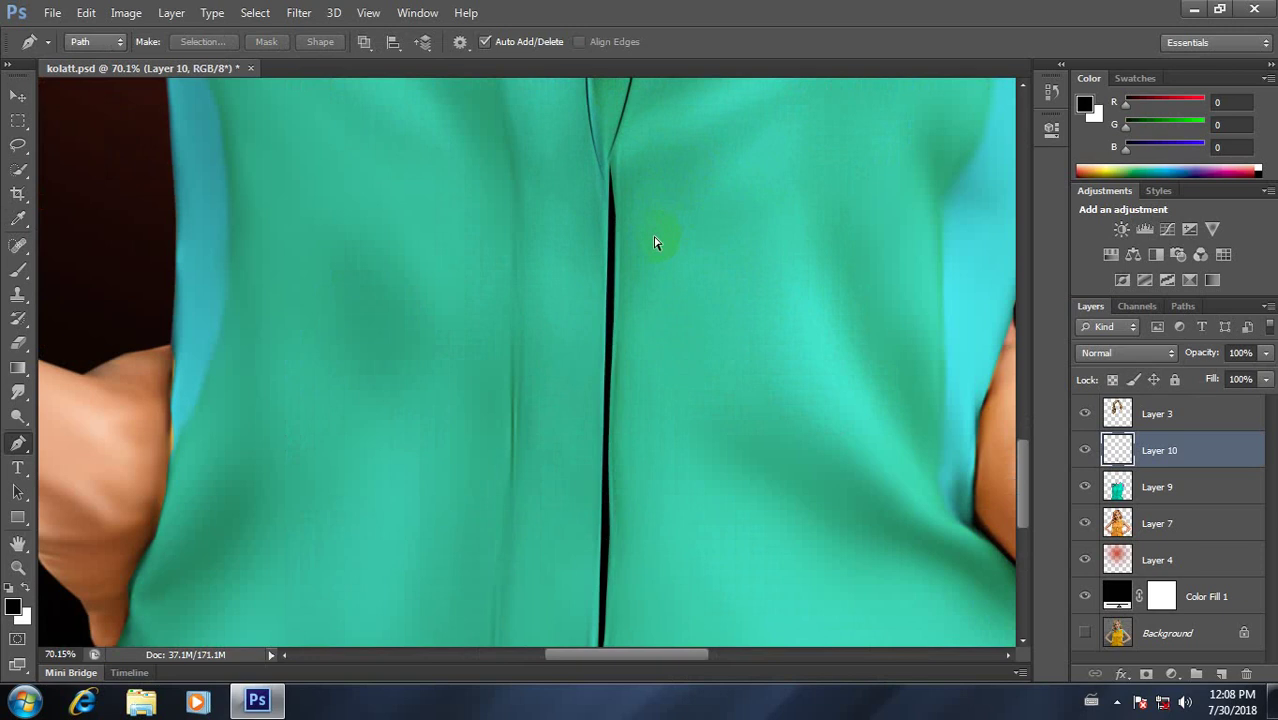
key("ctrl+z")
key("ctrl+z")
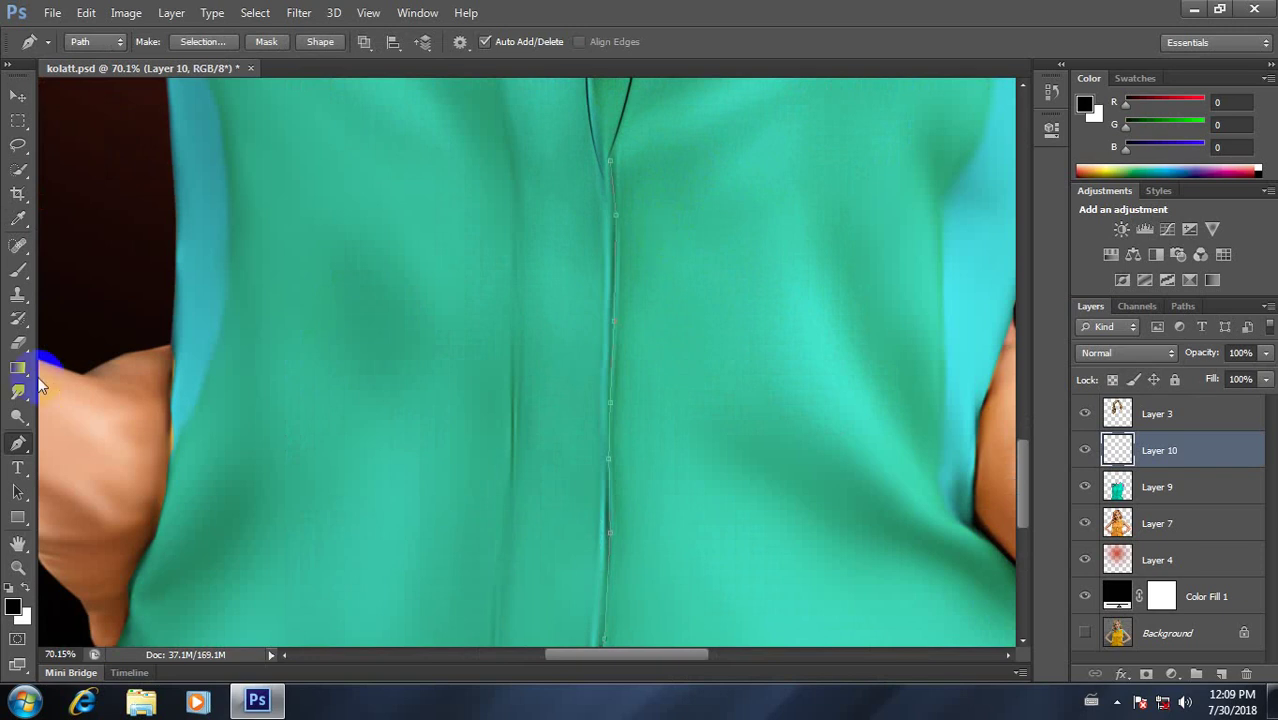
Step: Shrink the brush to size 6, stroke the seam path with it, and delete the path
left_click(20, 268)
key("bracketleft")
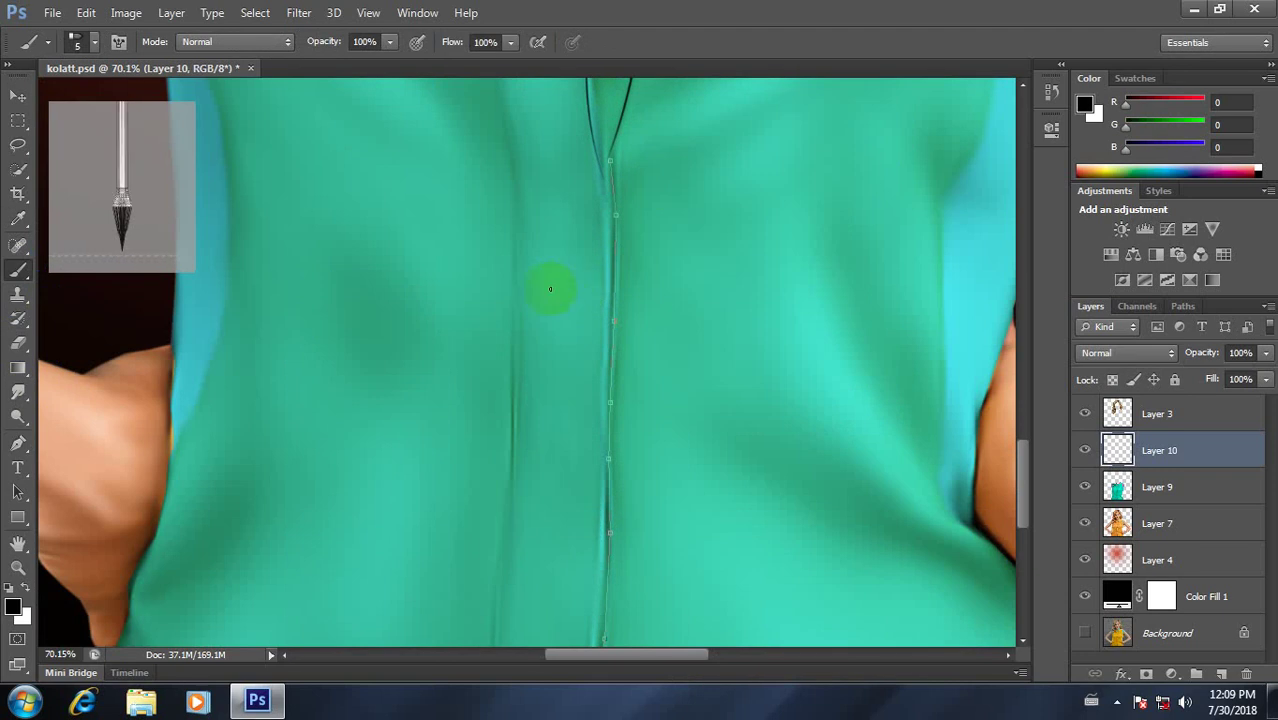
left_click(18, 443)
right_click(585, 245)
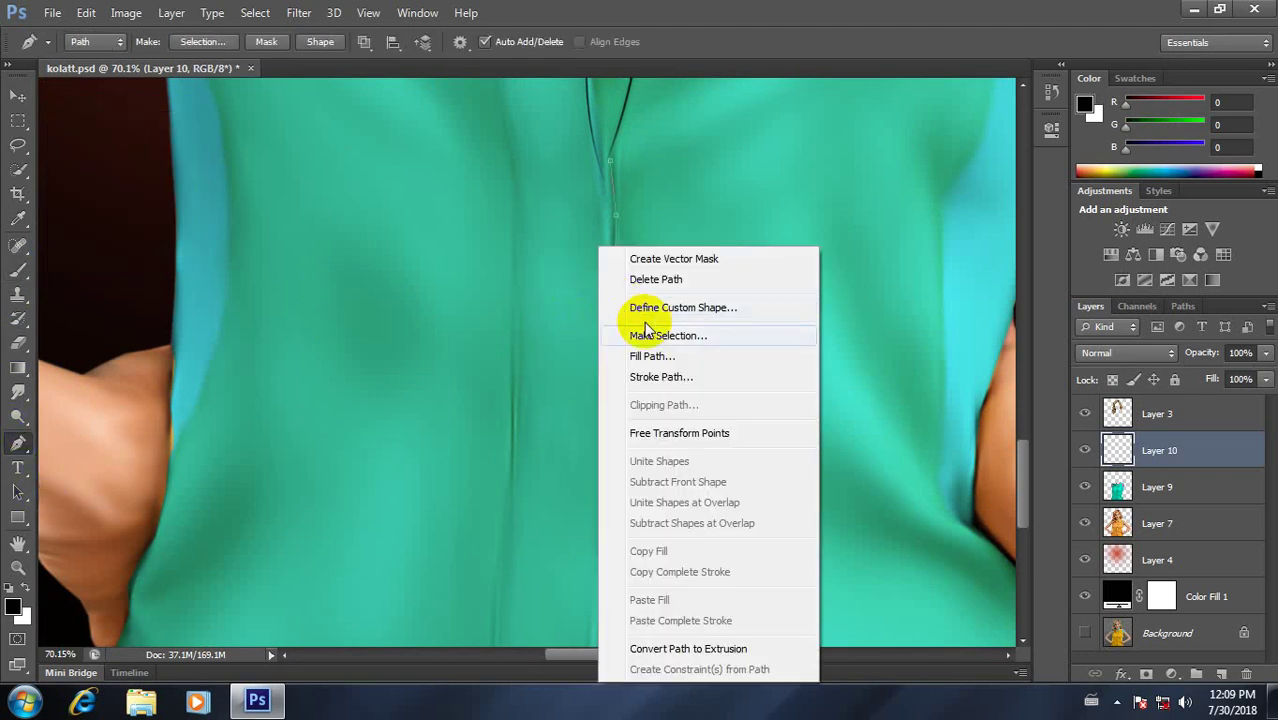
left_click(690, 374)
left_click(773, 236)
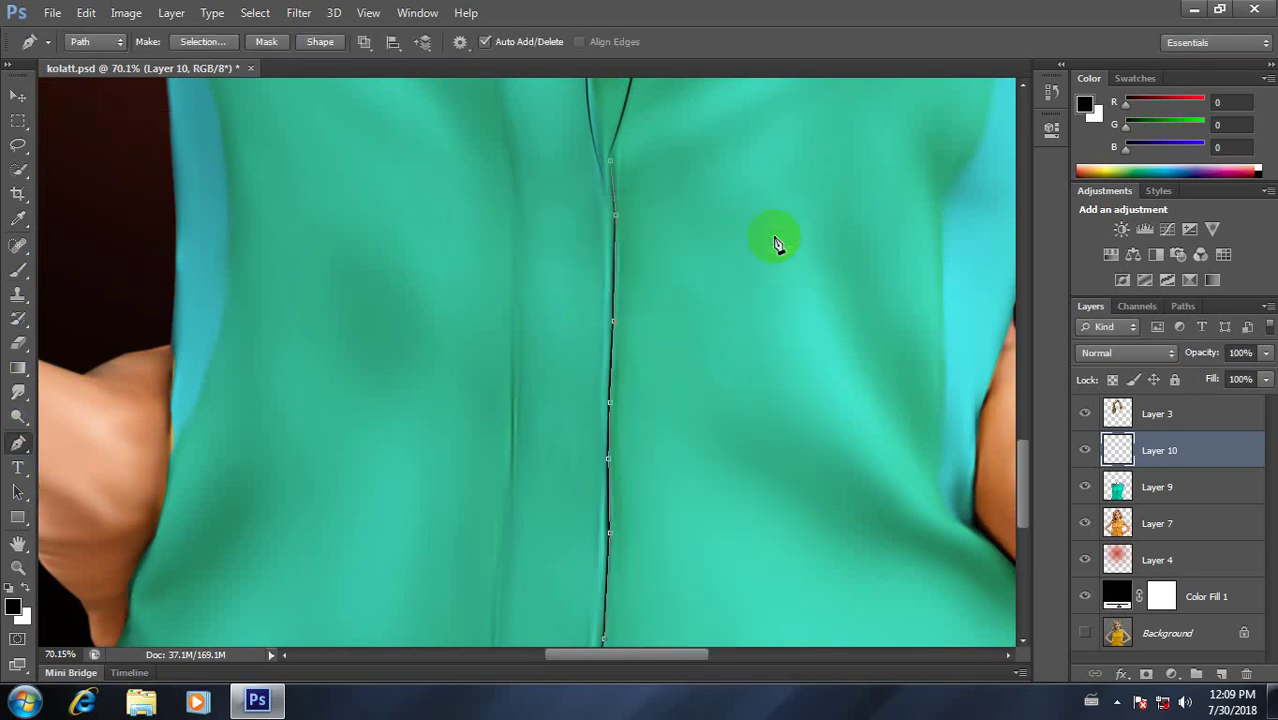
right_click(640, 337)
left_click(710, 277)
scroll(562, 380, "down", 2)
scroll(575, 388, "down", 1)
scroll(583, 391, "down", 1)
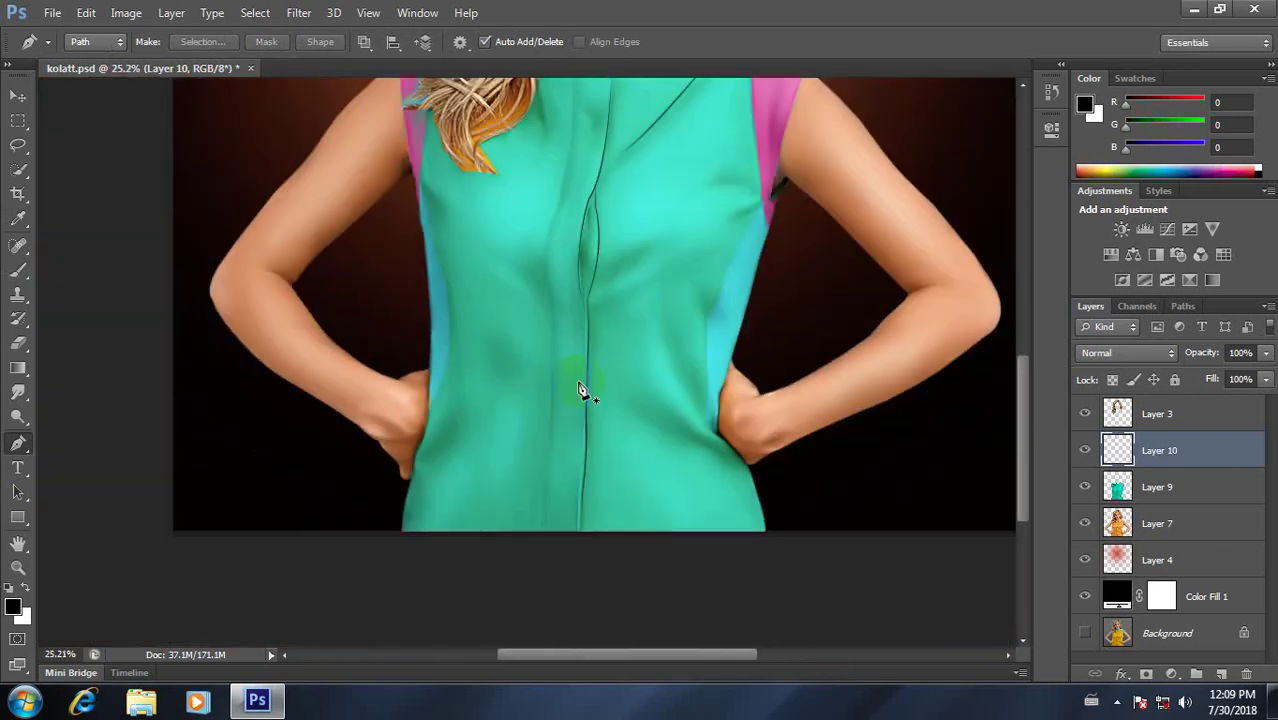
scroll(595, 335, "up", 2)
Step: Stroke a short path at the top of the seam with the Brush and delete it
scroll(612, 280, "up", 1)
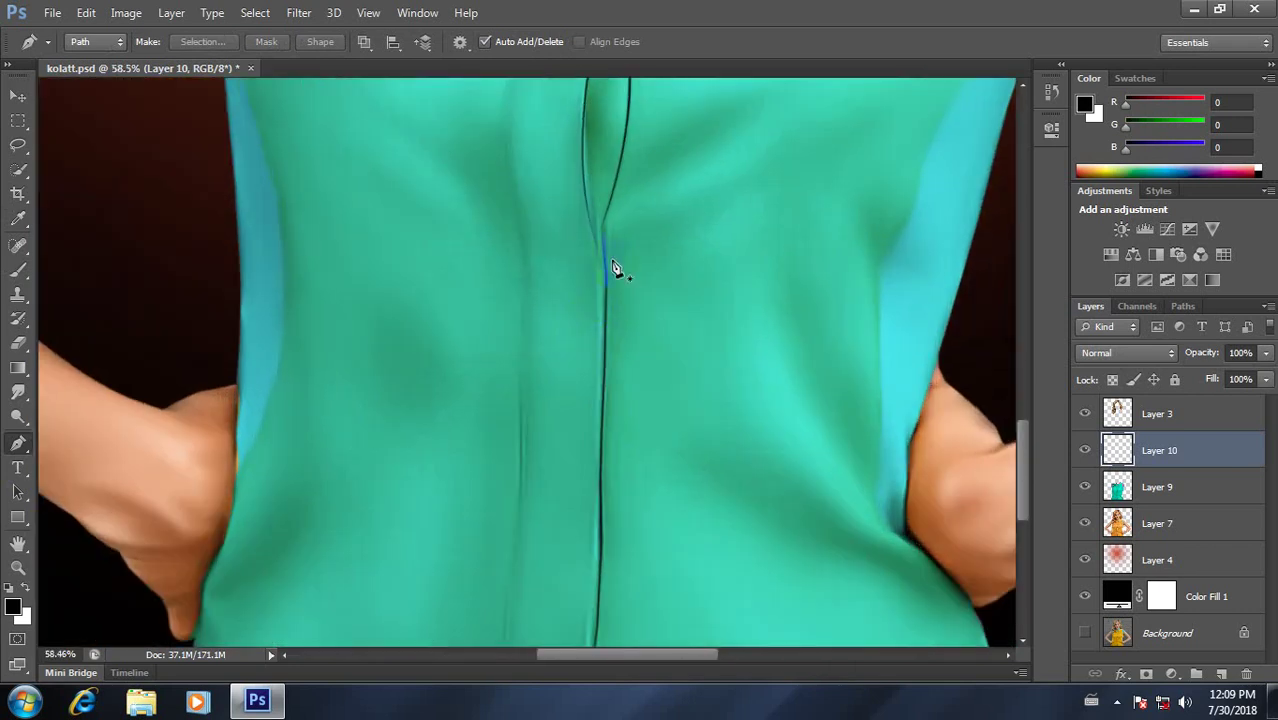
left_click(587, 132)
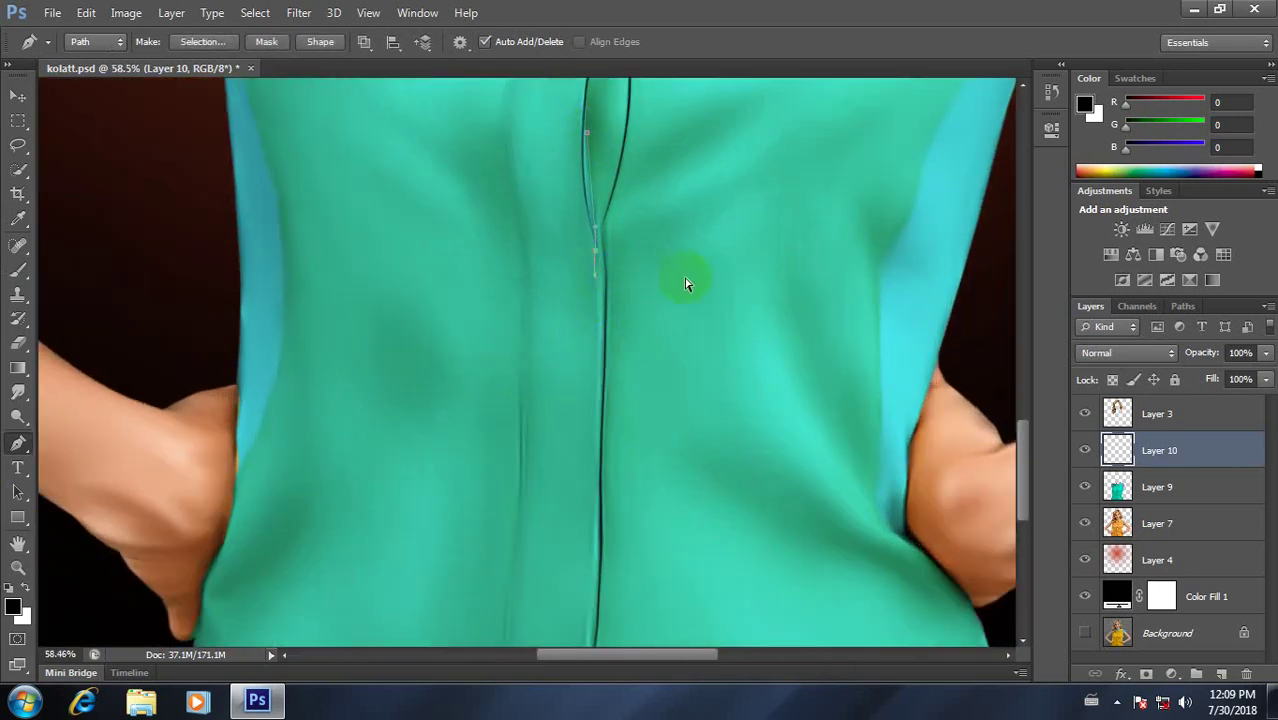
right_click(684, 247)
left_click(785, 371)
left_click(766, 239)
right_click(678, 241)
left_click(703, 272)
Step: Pen a curved path along the seam down to near the shirt's hem
scroll(603, 314, "down", 2)
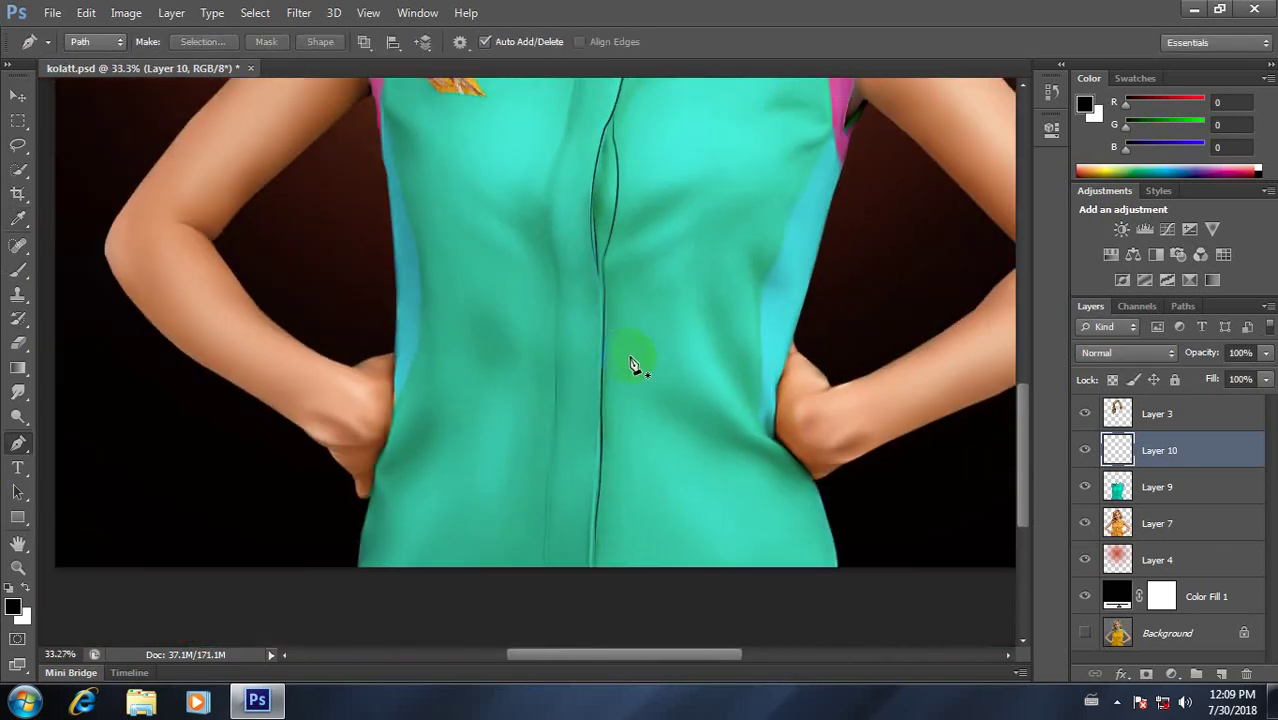
scroll(633, 365, "up", 2)
left_click(623, 222)
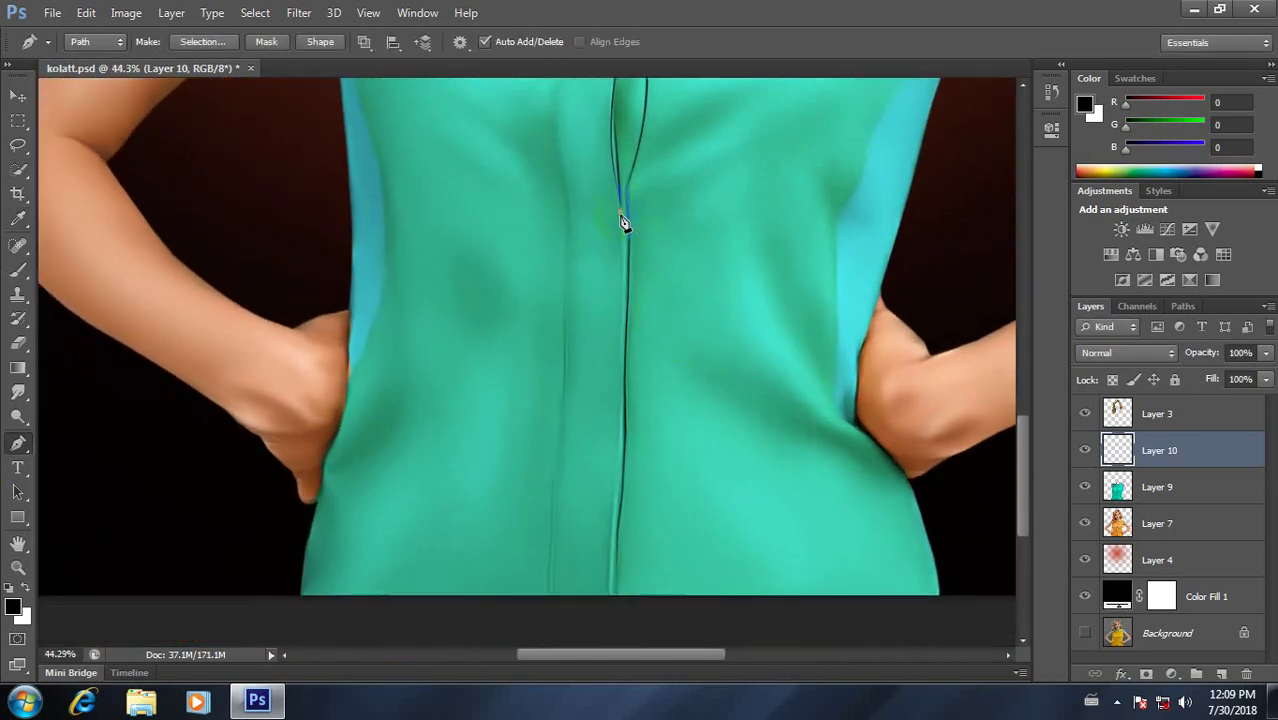
mouse_move(620, 425)
left_mouse_down()
mouse_move(604, 527)
mouse_move(687, 415)
left_mouse_up()
left_click(643, 376)
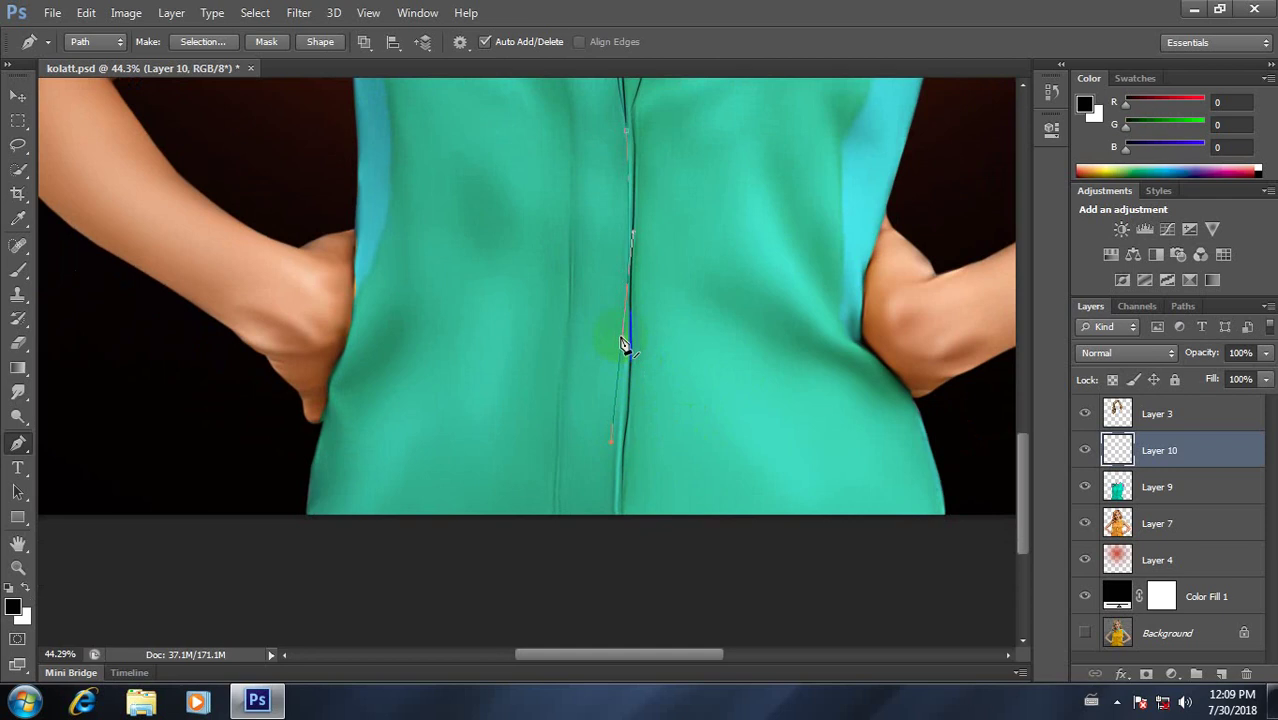
left_click(611, 521)
mouse_move(616, 523)
left_mouse_down()
mouse_move(618, 548)
mouse_move(614, 534)
left_mouse_up()
left_click(611, 519)
Step: Cancel the fill, stroke the seam path with the Brush instead, and delete the path
right_click(676, 338)
left_click(726, 356)
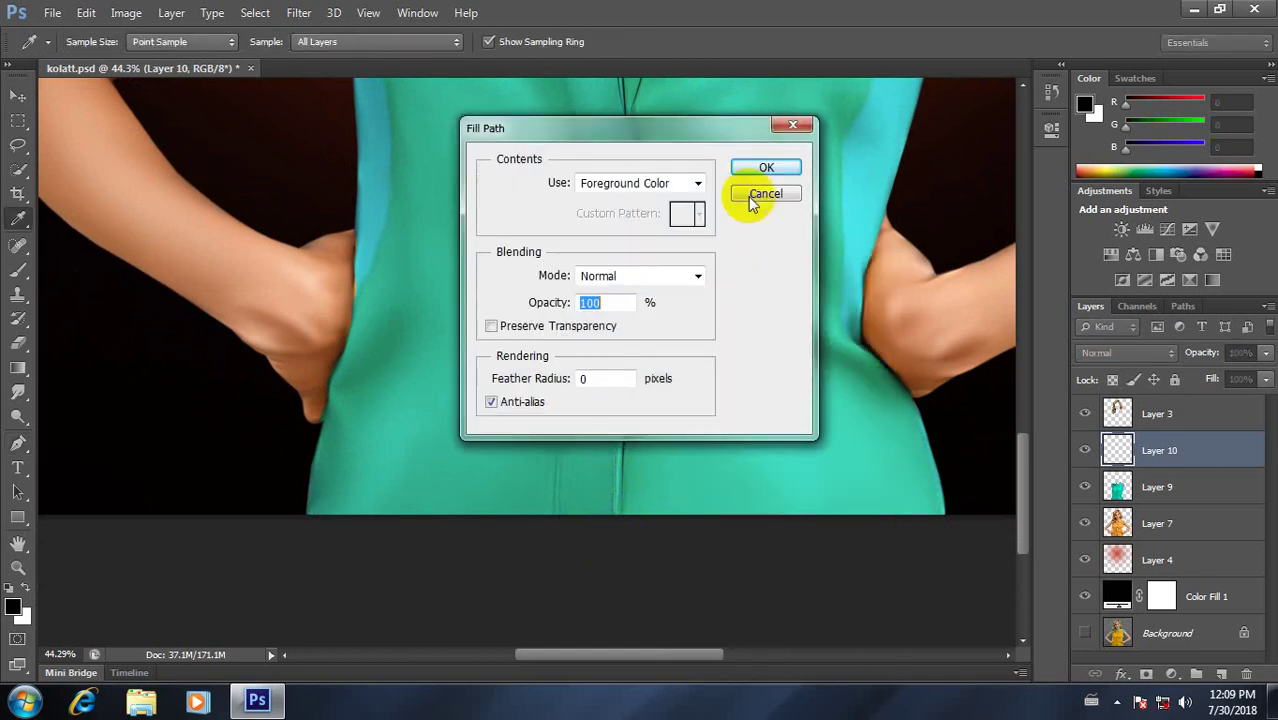
key("Return")
right_click(643, 250)
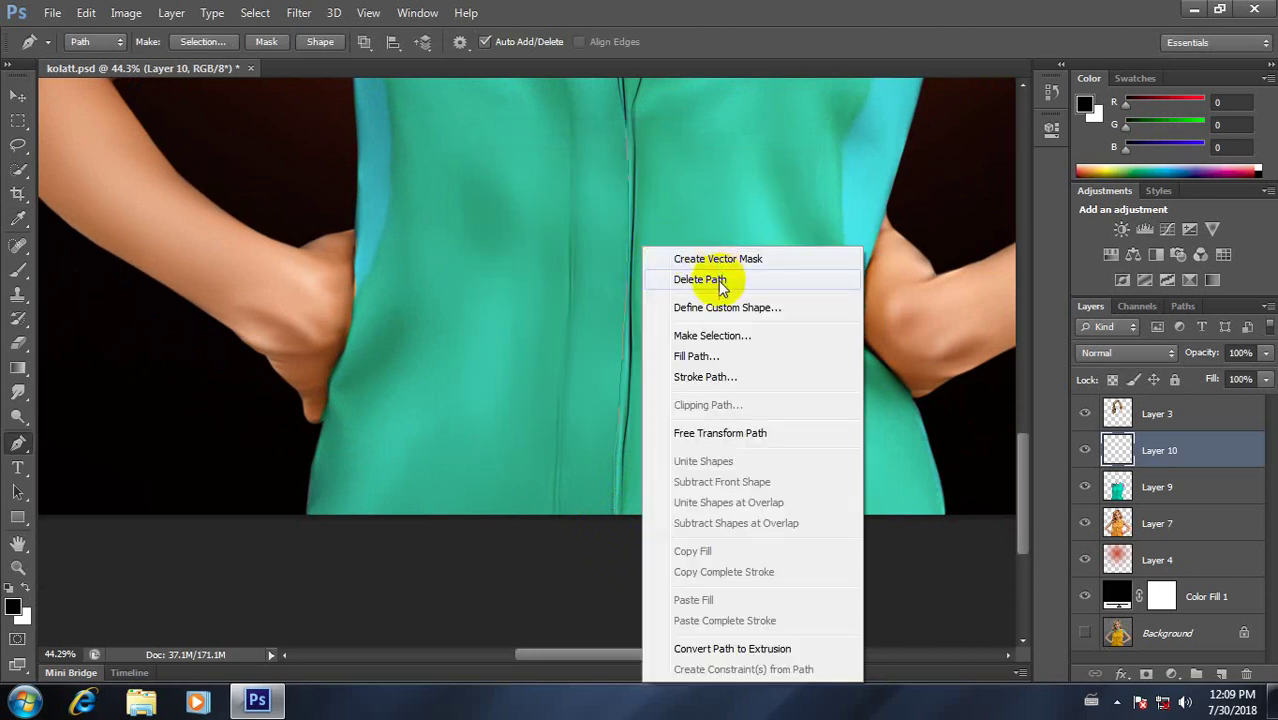
left_click(719, 374)
key("Return")
right_click(670, 248)
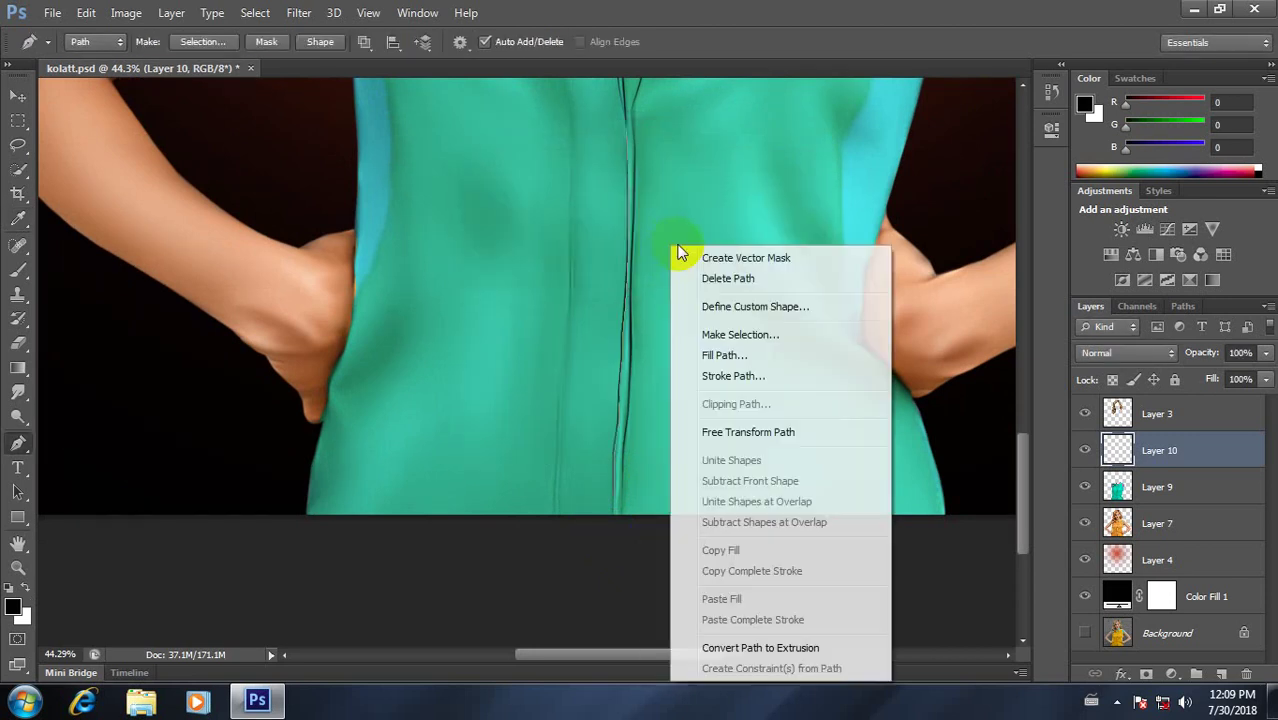
left_click(719, 276)
Step: Brush-stroke a thin dark diagonal crease across the upper chest and delete its path
key("p")
scroll(641, 300, "down", 3)
scroll(641, 300, "down", 1)
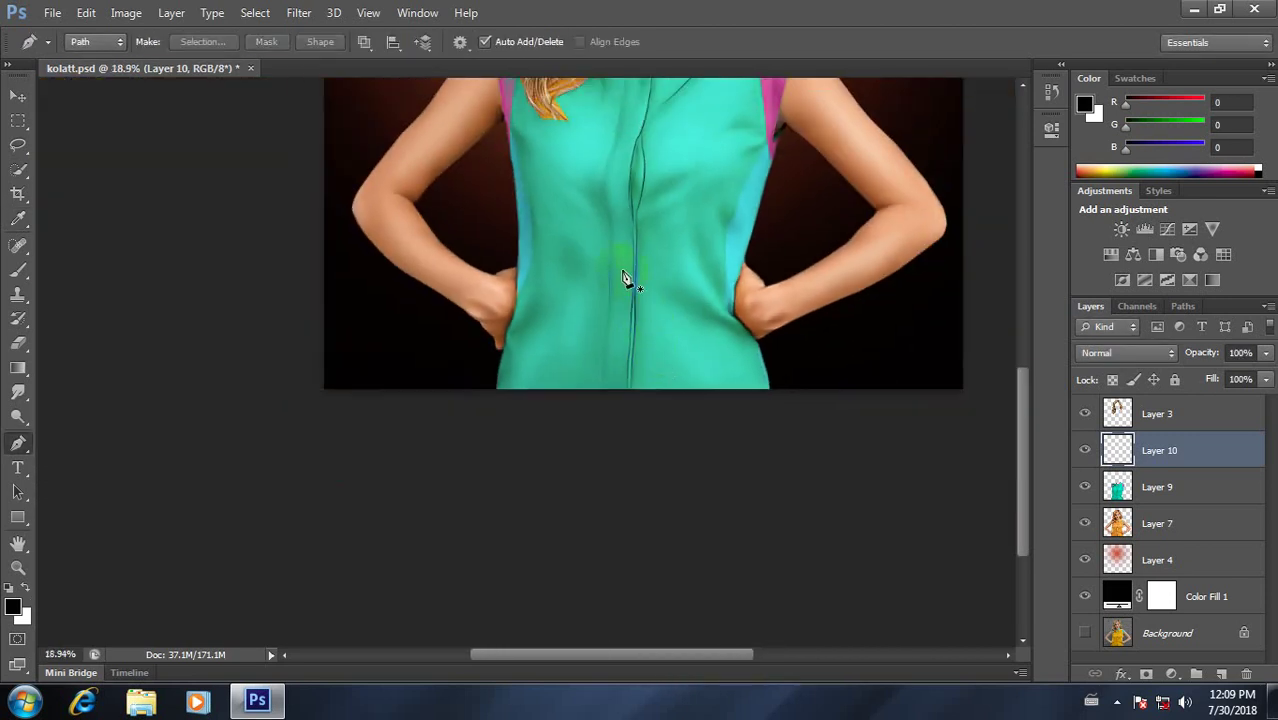
scroll(584, 458, "down", 1)
scroll(547, 495, "up", 1)
scroll(547, 495, "up", 1)
scroll(542, 471, "up", 1)
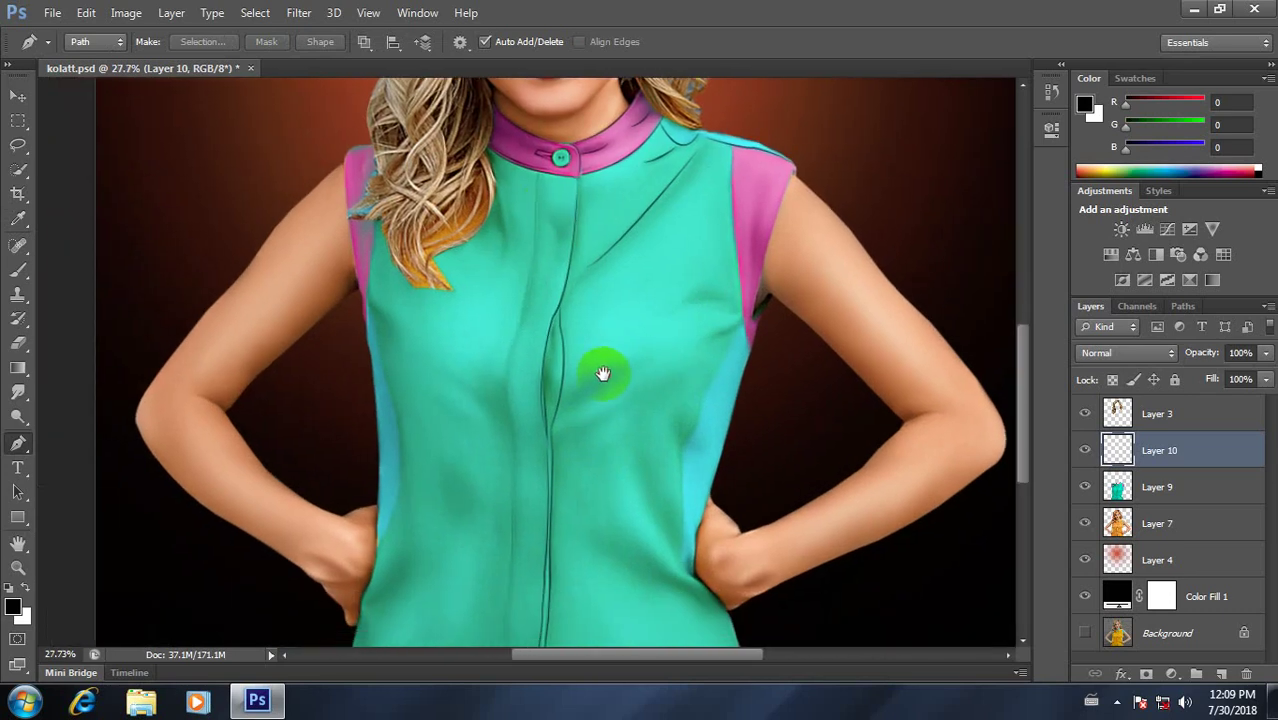
scroll(525, 208, "up", 1)
scroll(606, 303, "down", 1)
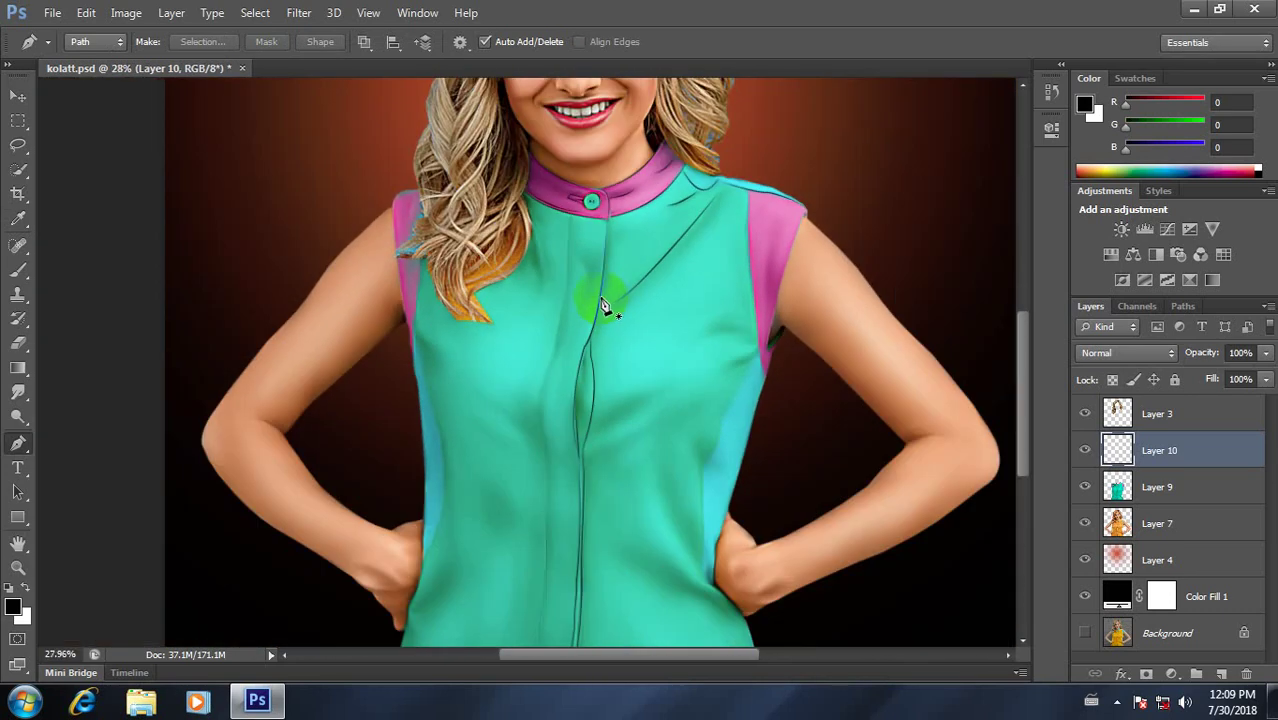
scroll(606, 300, "up", 1)
left_click(613, 200)
left_click(610, 293)
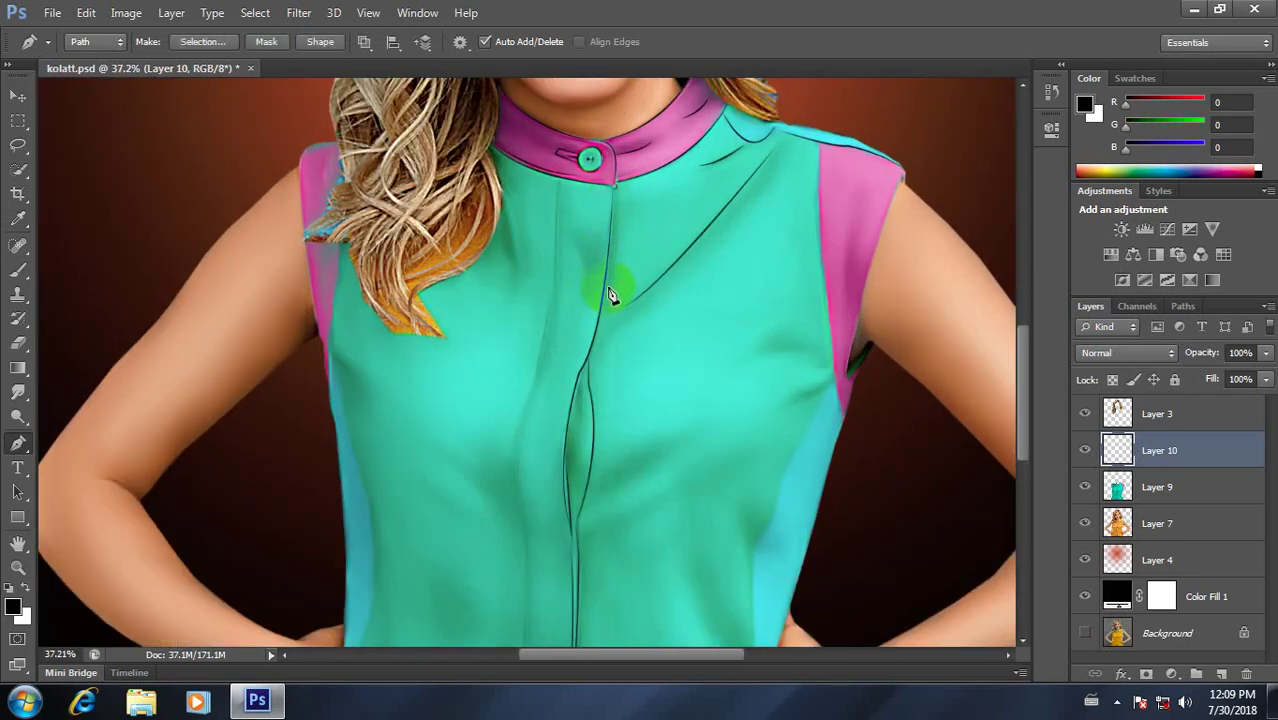
right_click(686, 310)
left_click(753, 379)
left_click(756, 243)
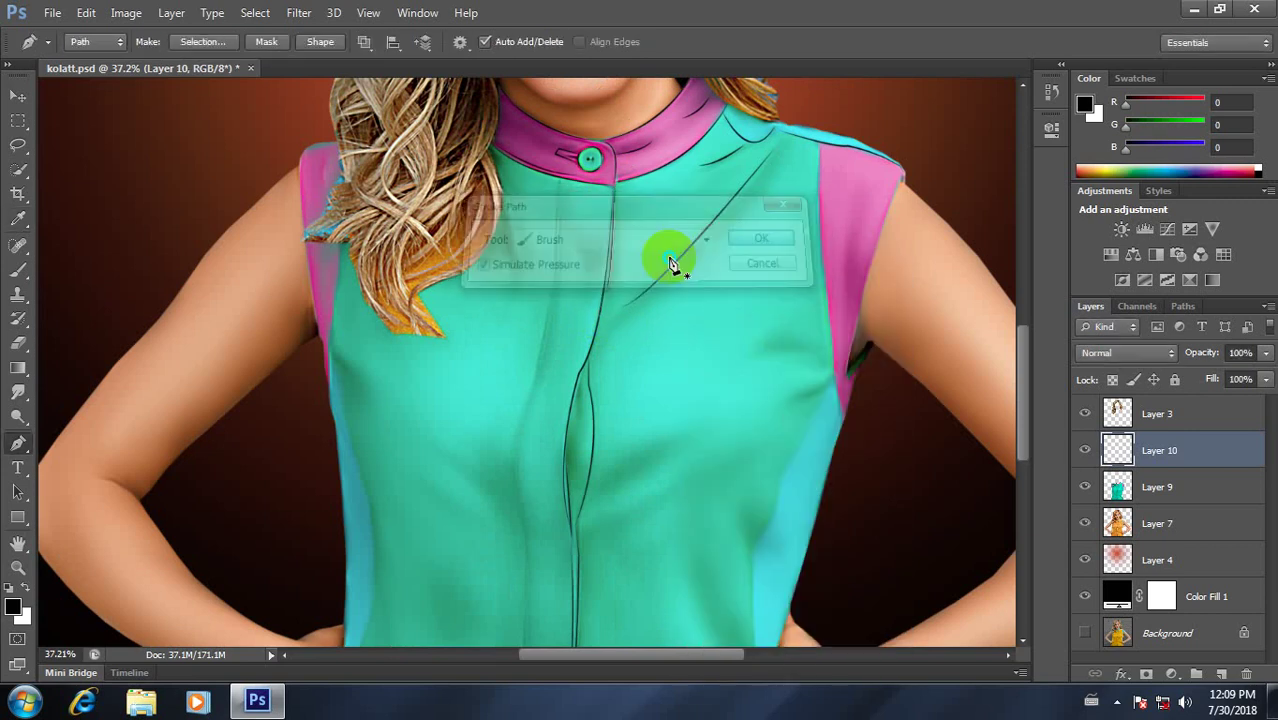
right_click(672, 252)
left_click(740, 279)
Step: Trace a curved pen path along the shirt edge under the right pink sleeve
scroll(643, 283, "down", 3)
scroll(734, 371, "up", 5)
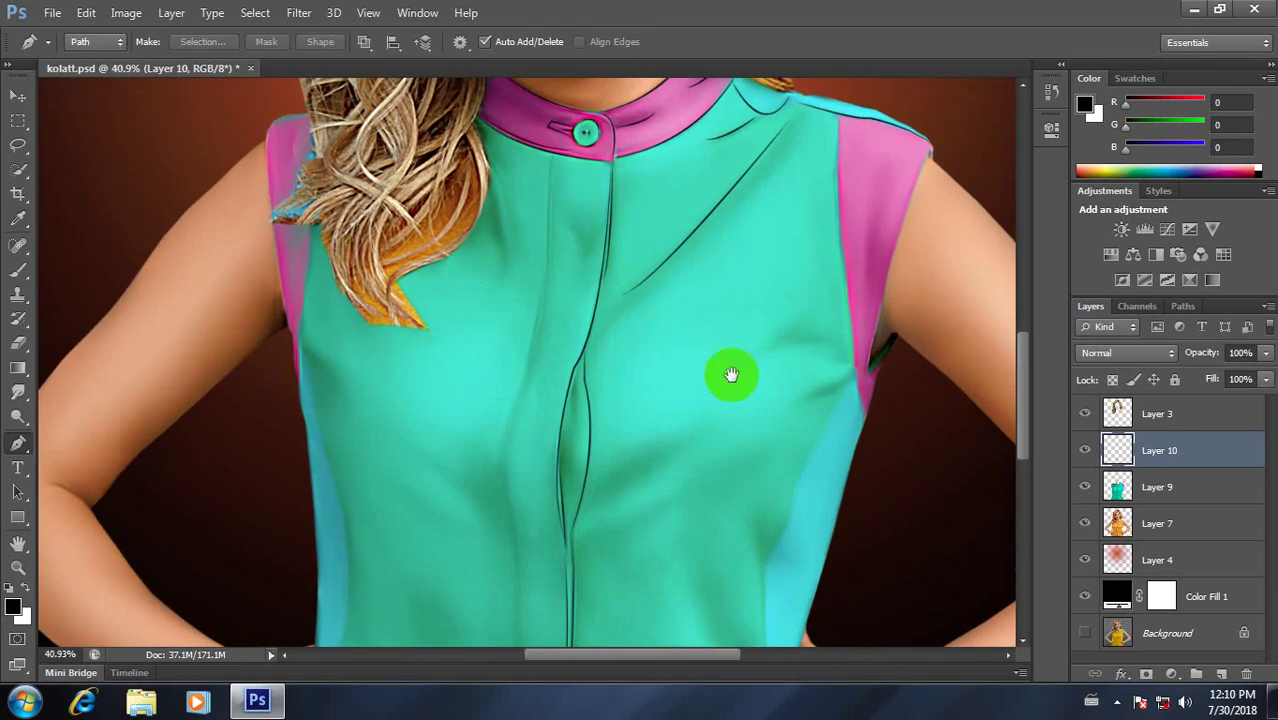
scroll(708, 305, "down", 3)
left_click_drag(708, 305, 667, 428)
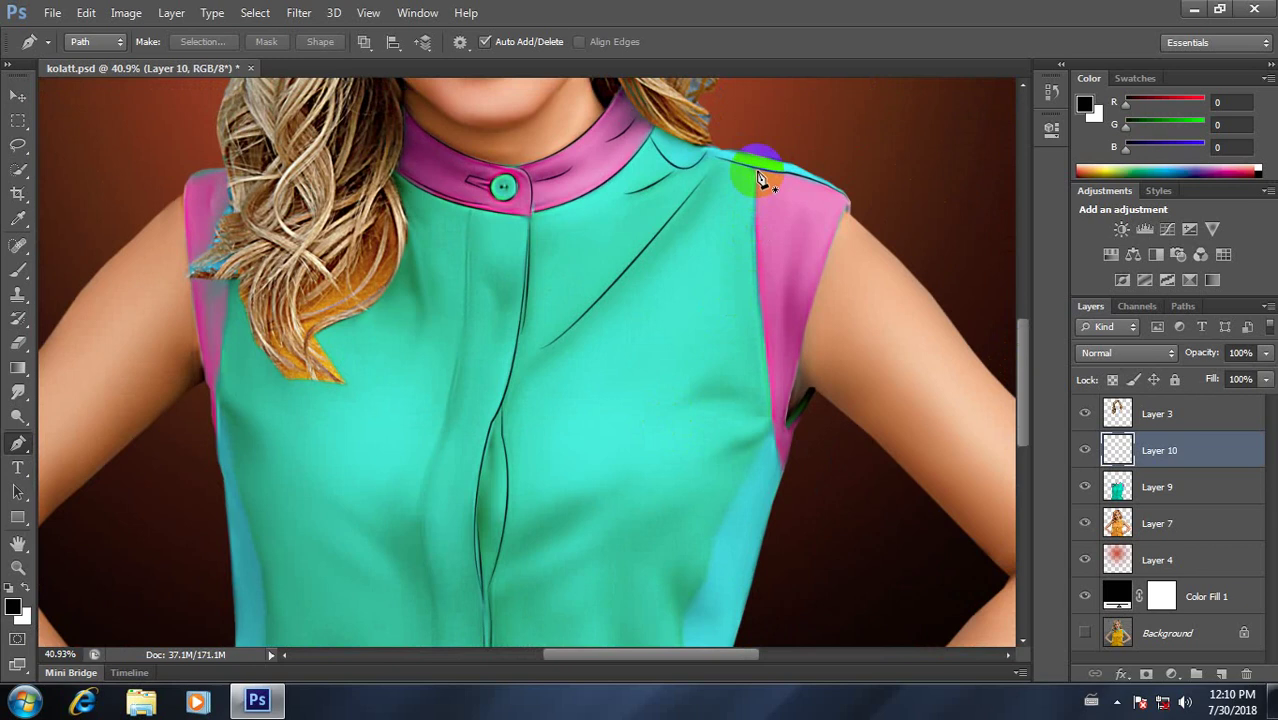
left_click(757, 169)
left_click(783, 462)
left_click_drag(783, 462, 810, 520)
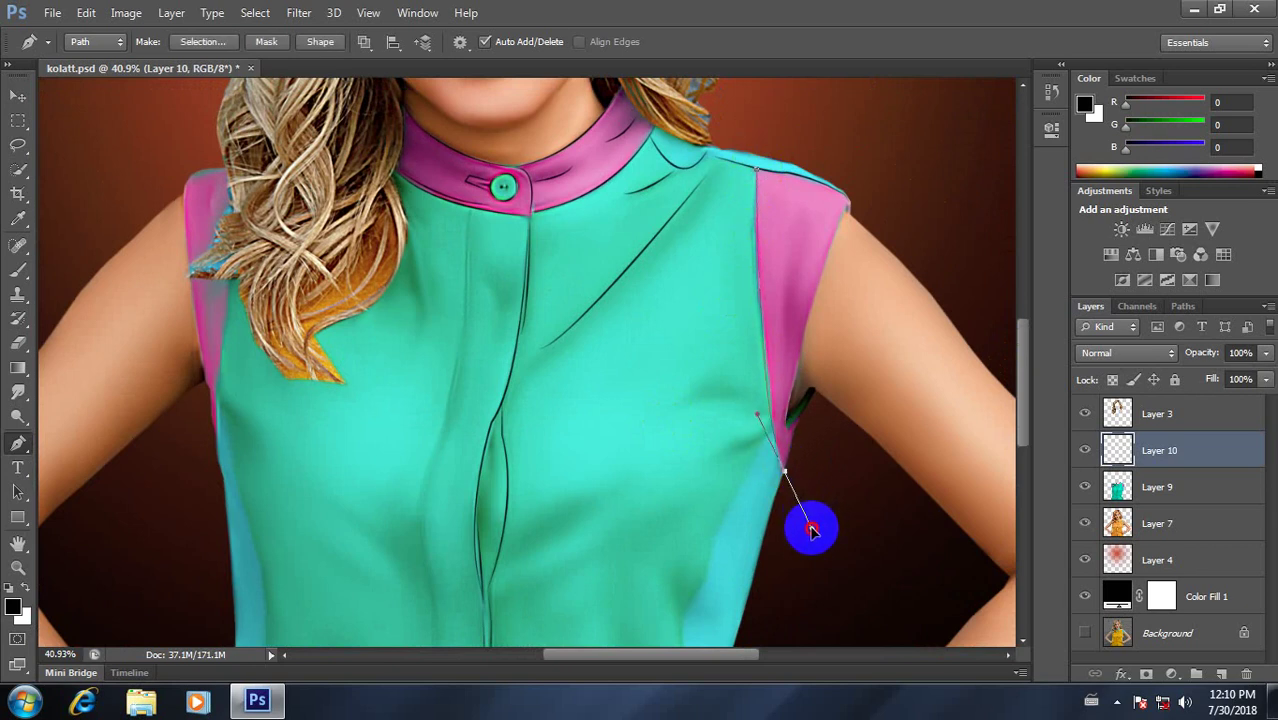
left_click_drag(810, 520, 808, 522)
left_click(850, 205)
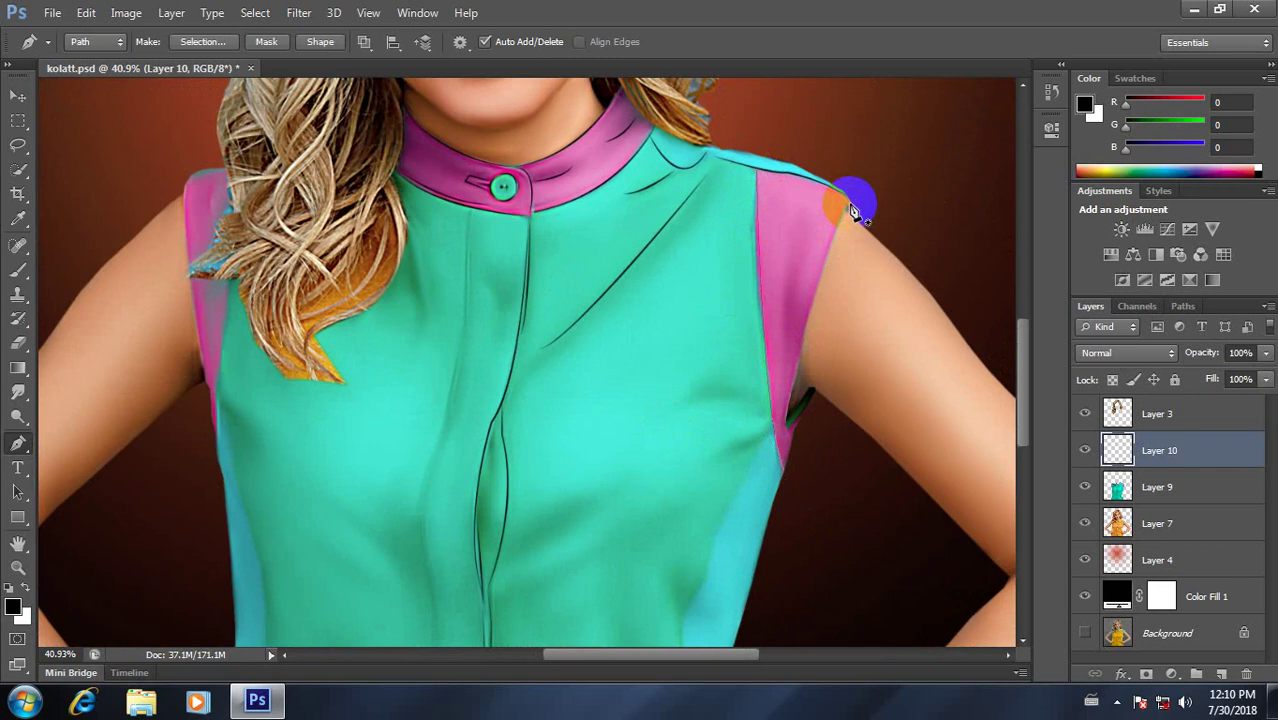
left_click(790, 430)
left_click_drag(790, 430, 768, 578)
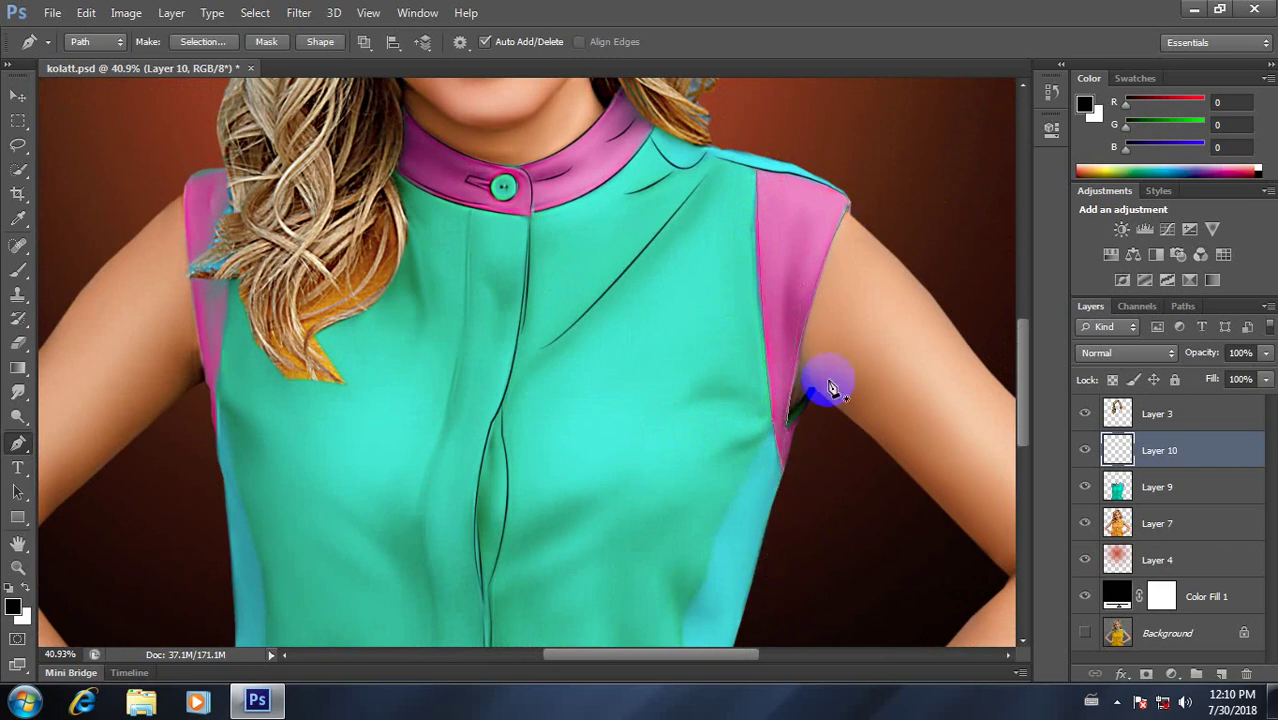
left_click_drag(768, 578, 811, 397)
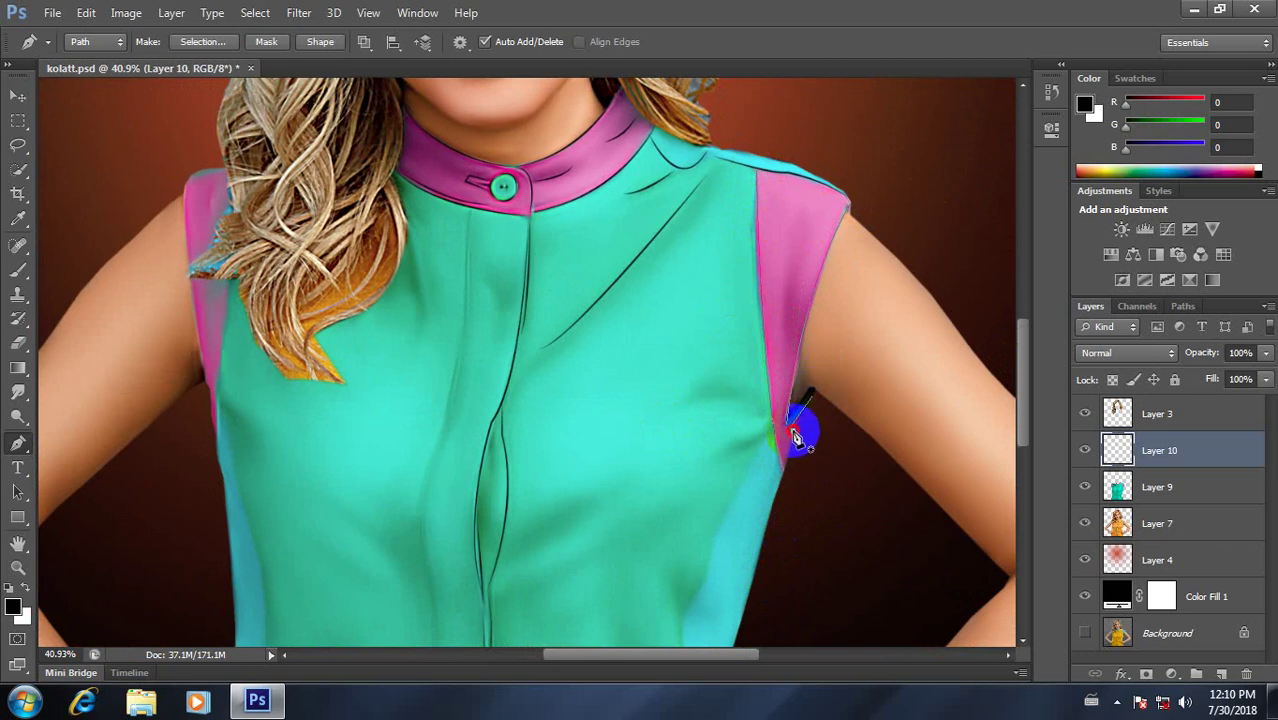
left_click_drag(797, 452, 783, 493)
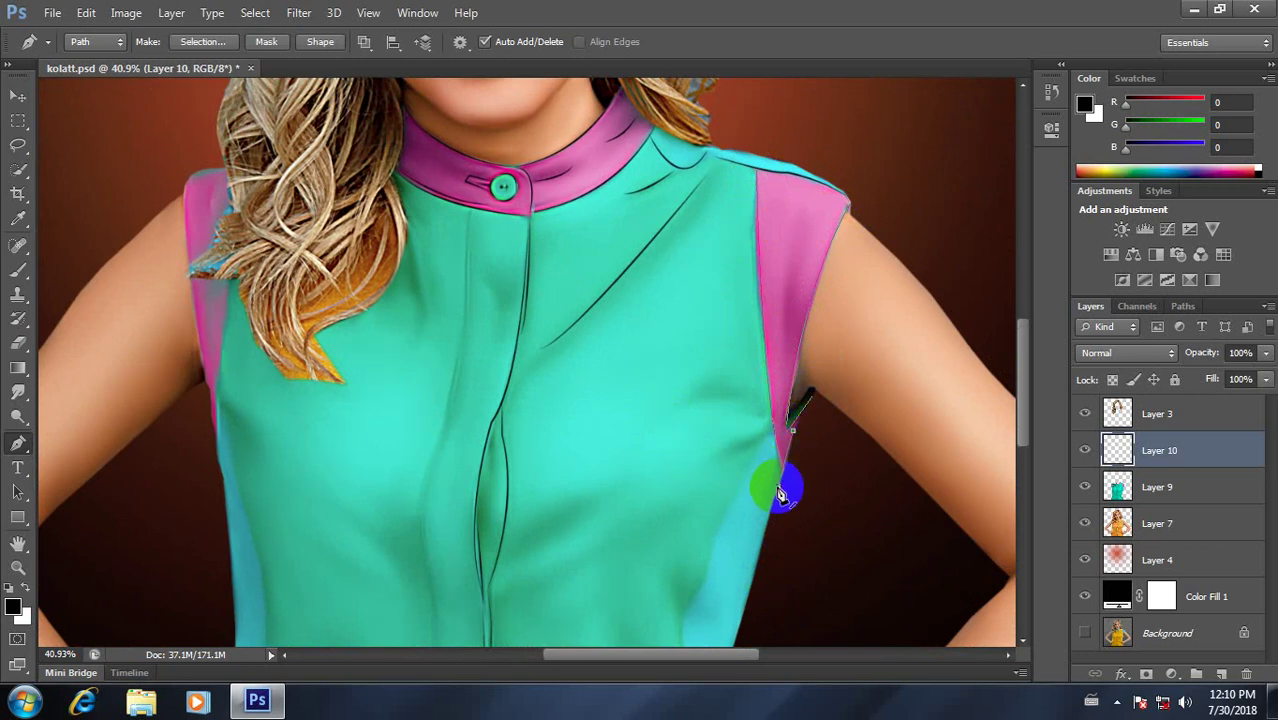
Step: Stroke the sleeve-edge path with the brush and delete the path
right_click(813, 474)
left_click(800, 376)
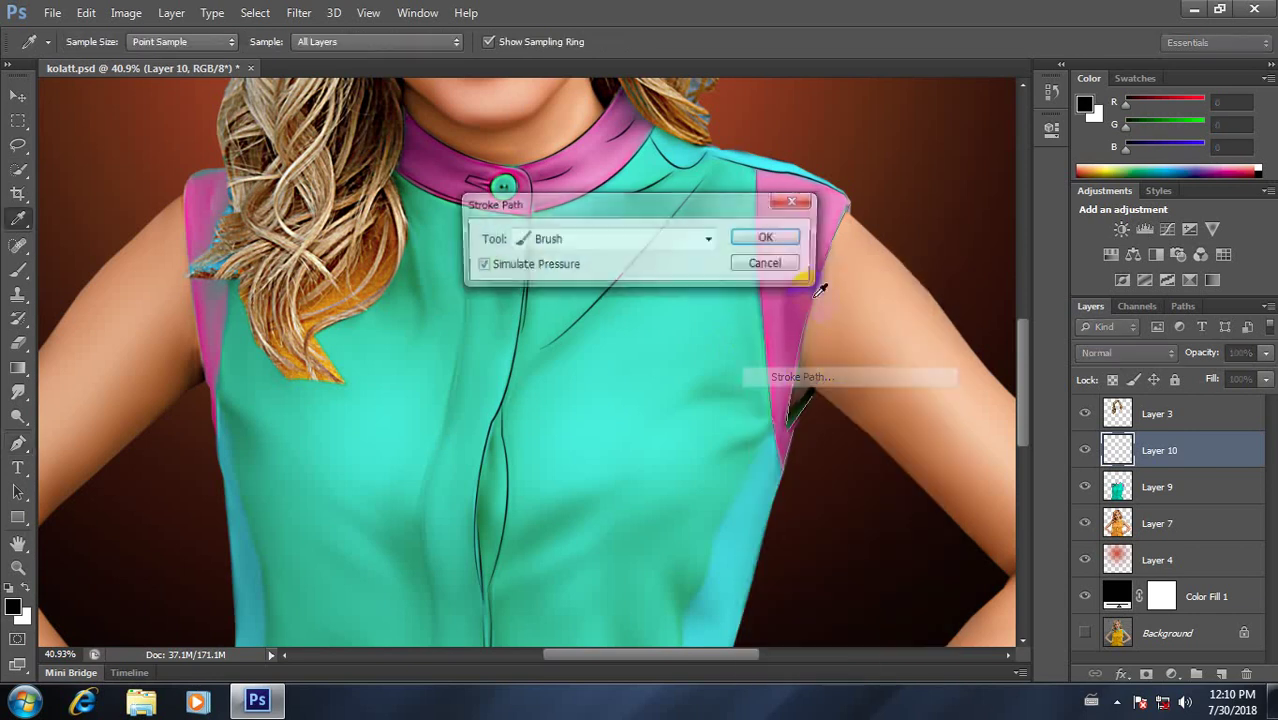
left_click(766, 238)
right_click(785, 248)
left_click(840, 281)
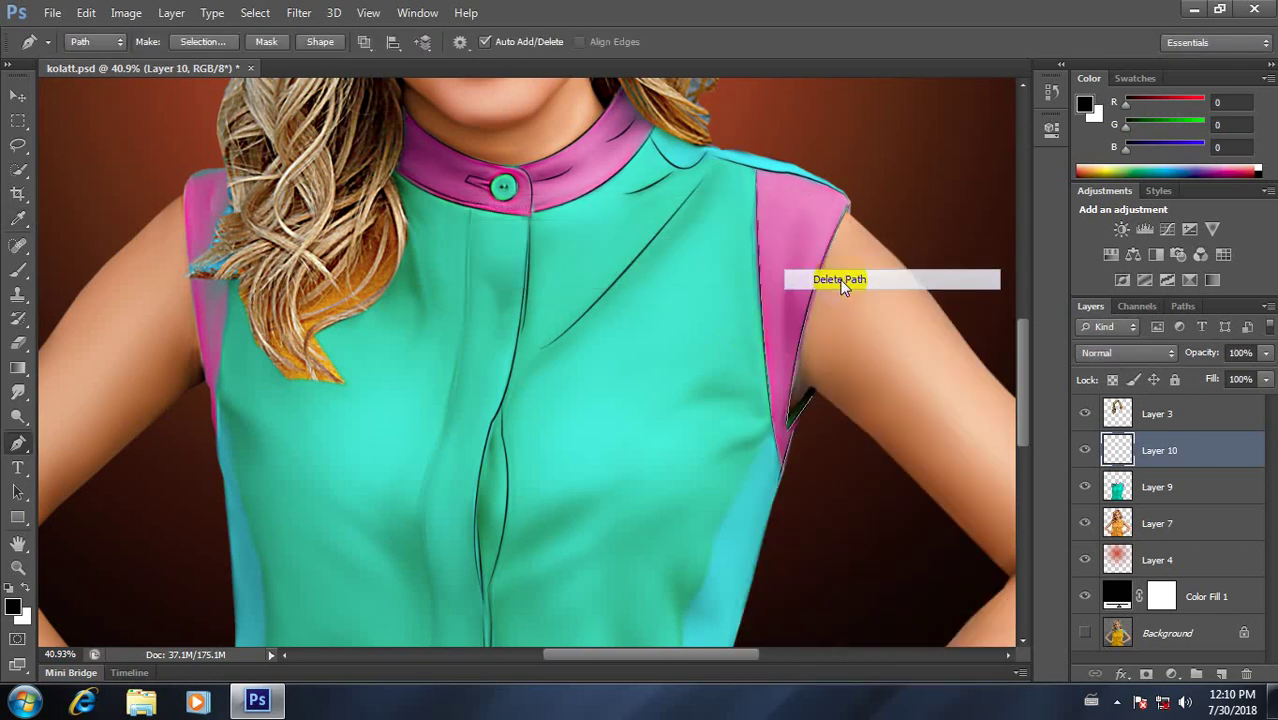
Step: Trace a pen path down the shirt's right side from the armhole to below the hand
mouse_move(705, 371)
left_mouse_down()
mouse_move(742, 465)
mouse_move(738, 280)
left_mouse_up()
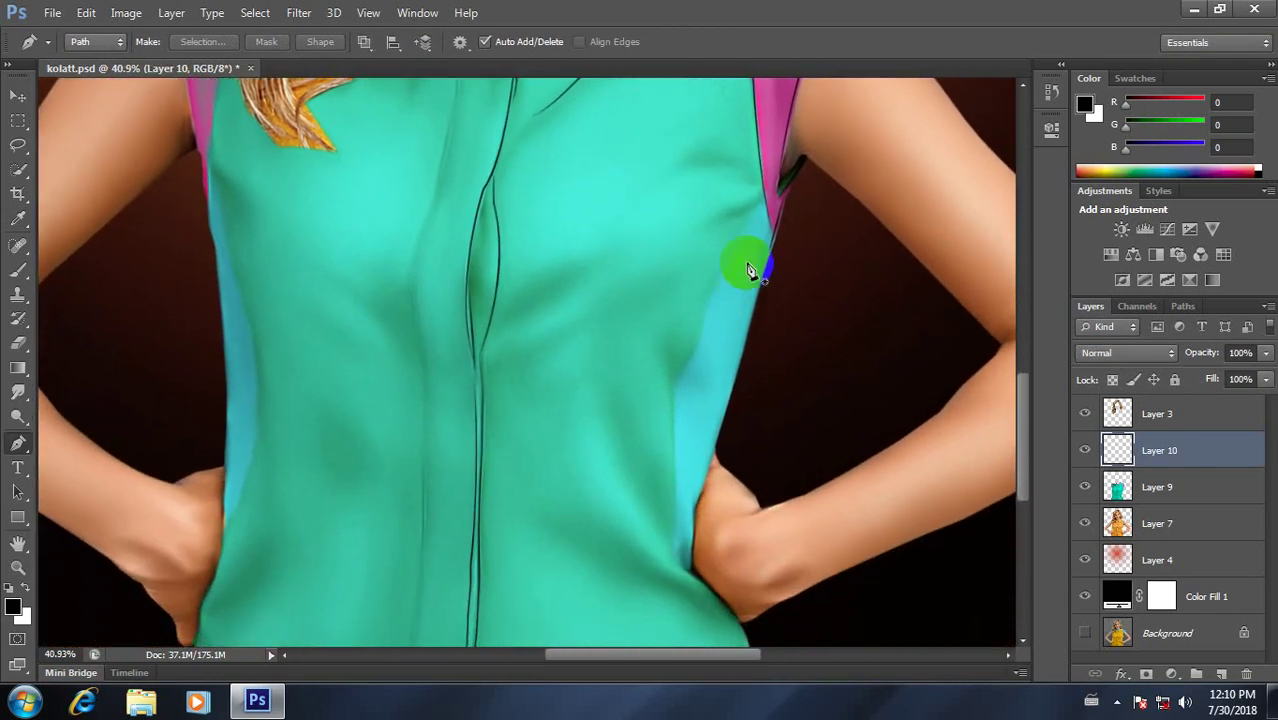
left_click(764, 207)
left_click_drag(699, 339, 705, 360)
left_click(689, 355)
left_click(677, 374)
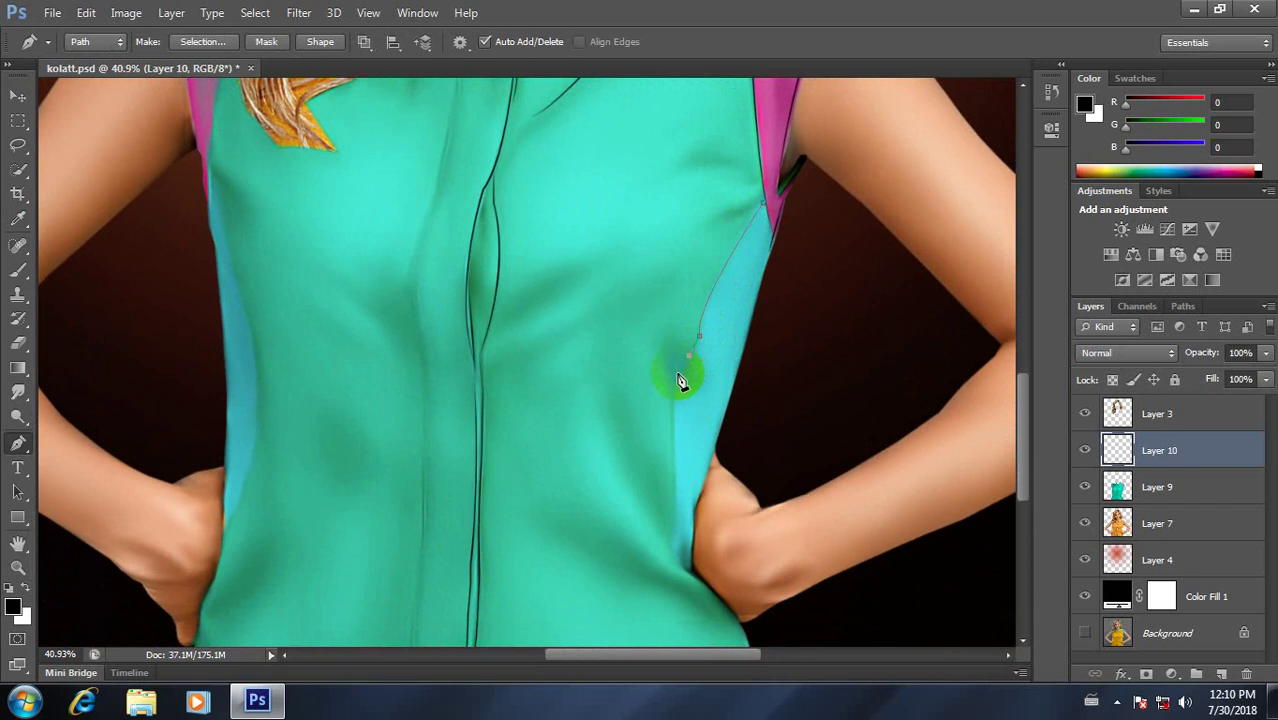
left_click(673, 395)
left_click(673, 518)
left_click(669, 550)
left_click(687, 570)
left_click(707, 587)
left_click(738, 619)
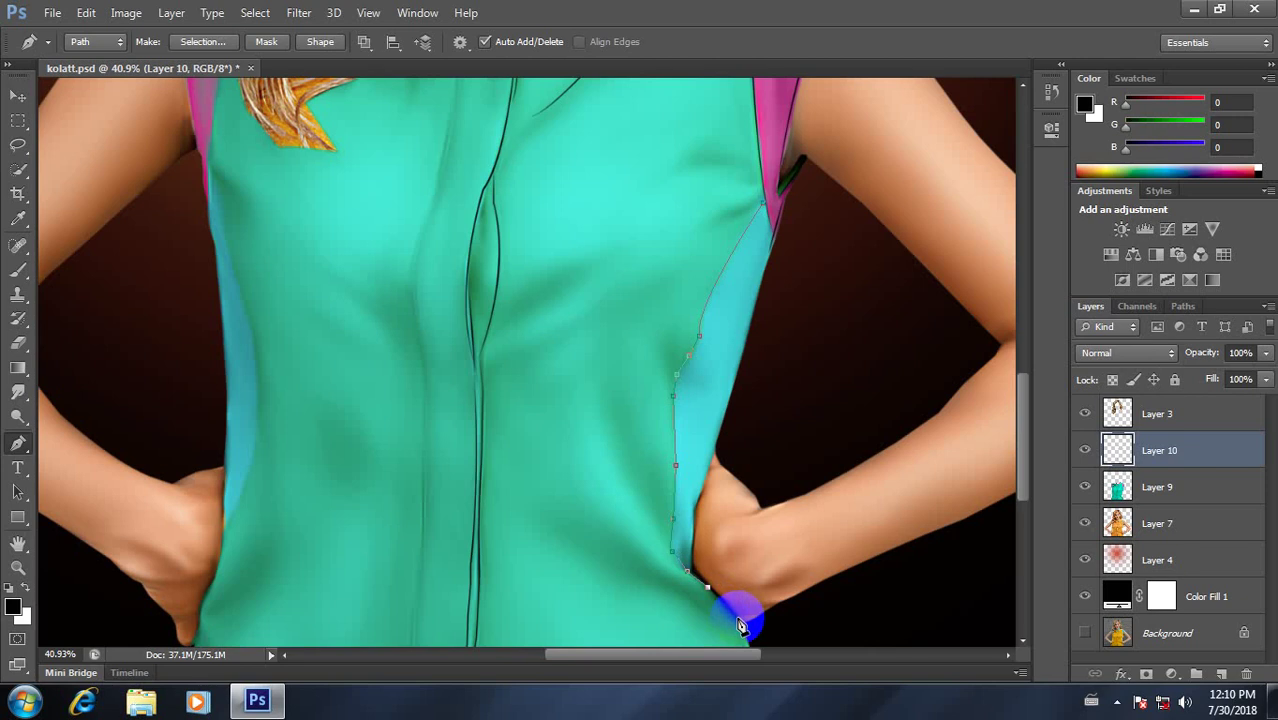
left_click(772, 237)
Step: Refine the side path with a curved hip point bending toward the hand
right_click(697, 511)
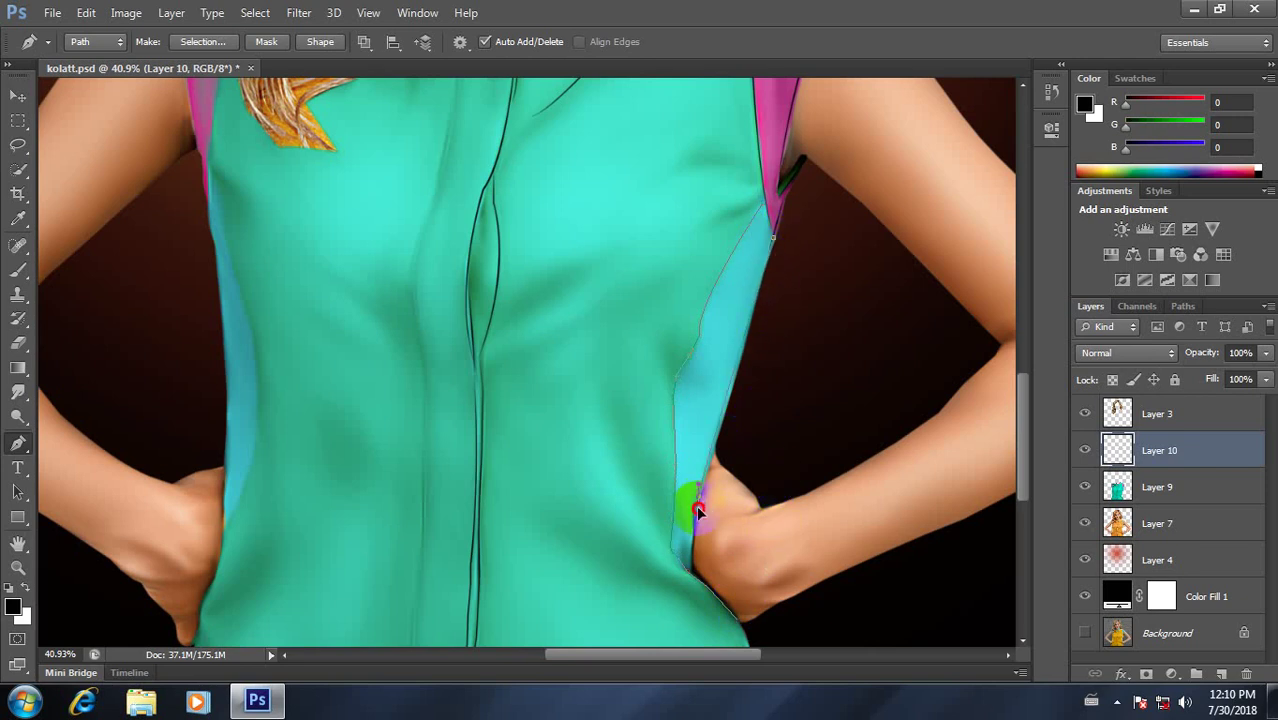
left_click(738, 485)
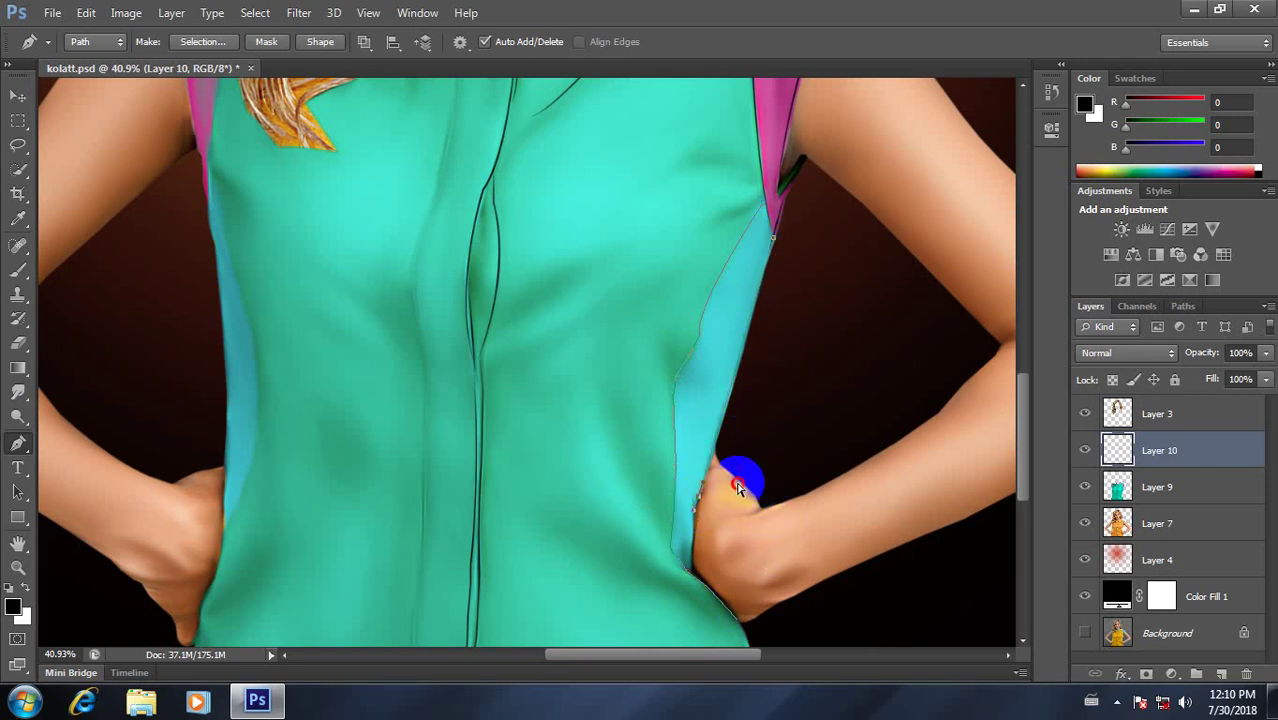
left_click(697, 505)
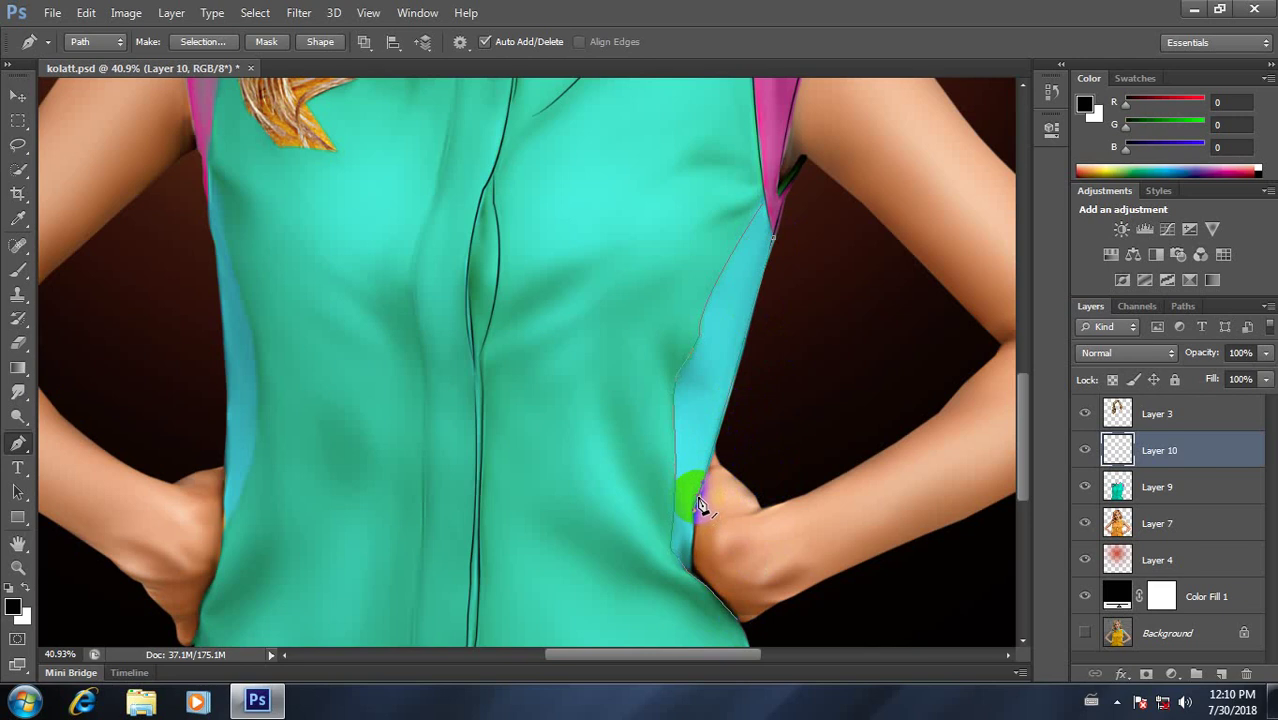
left_click(695, 566)
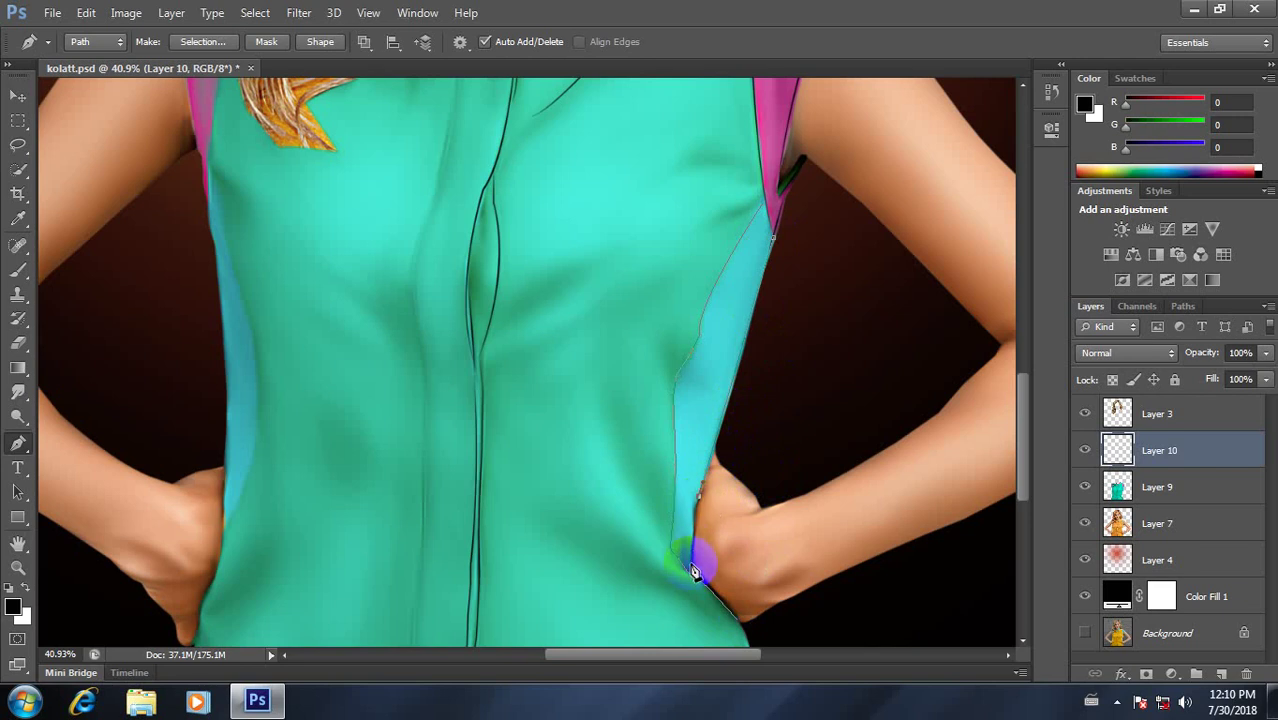
left_click_drag(695, 575, 725, 545)
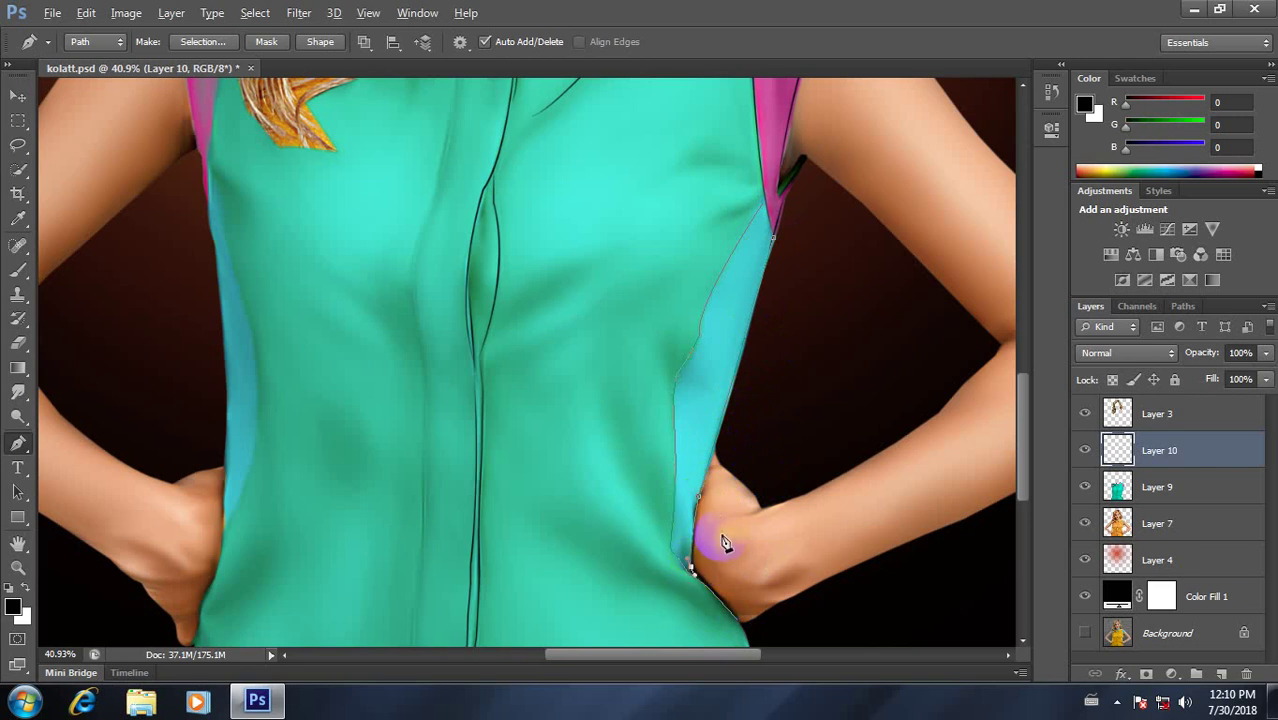
right_click(665, 329)
left_click(610, 441)
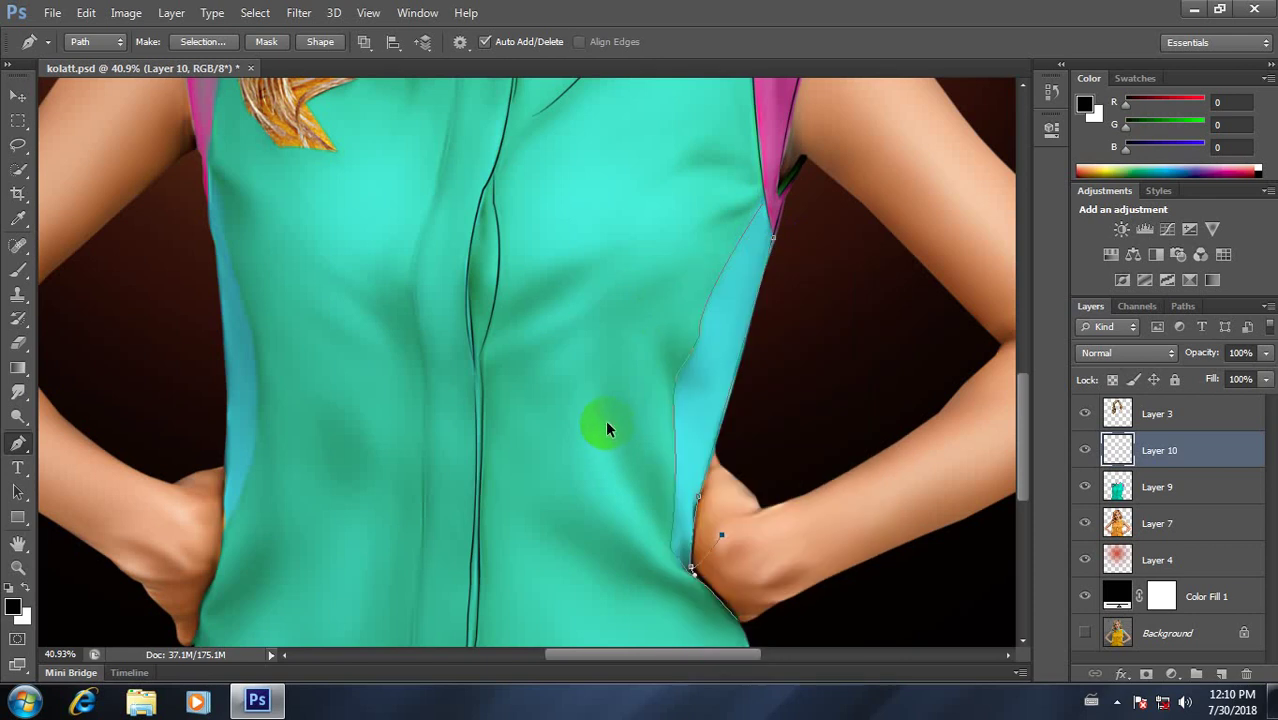
Step: Stroke the side path with the brush and delete the path
right_click(680, 428)
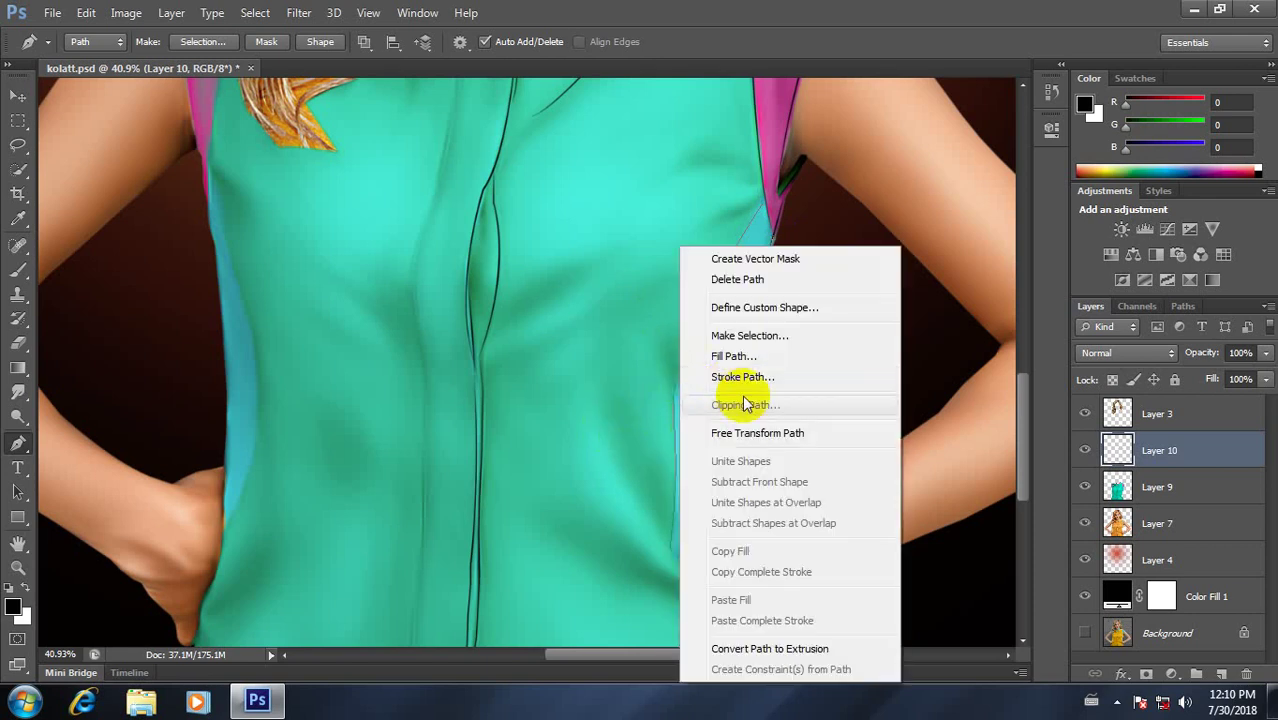
left_click(742, 377)
left_click(766, 235)
right_click(670, 248)
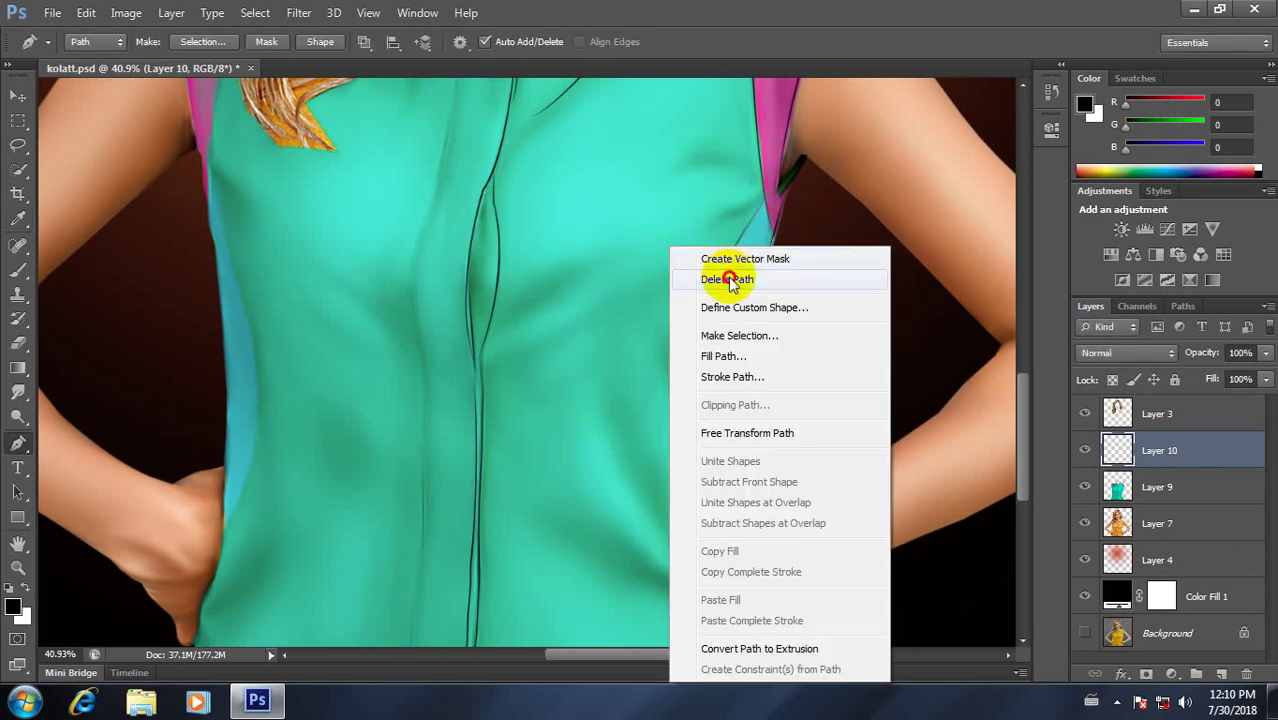
left_click(729, 279)
scroll(585, 316, "down", 3)
Step: Draw curved crease paths below the right armhole and down the lower right torso
scroll(662, 270, "up", 2)
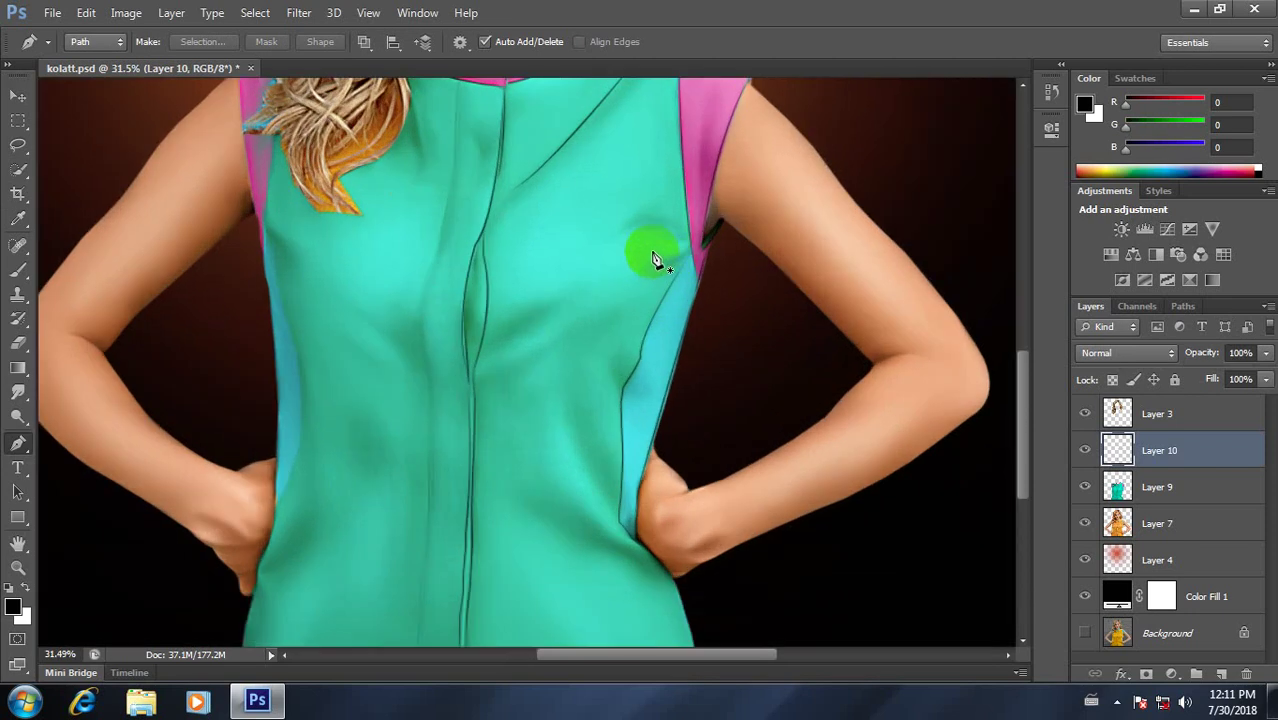
mouse_move(601, 246)
left_mouse_down()
mouse_move(581, 278)
mouse_move(607, 272)
left_mouse_up()
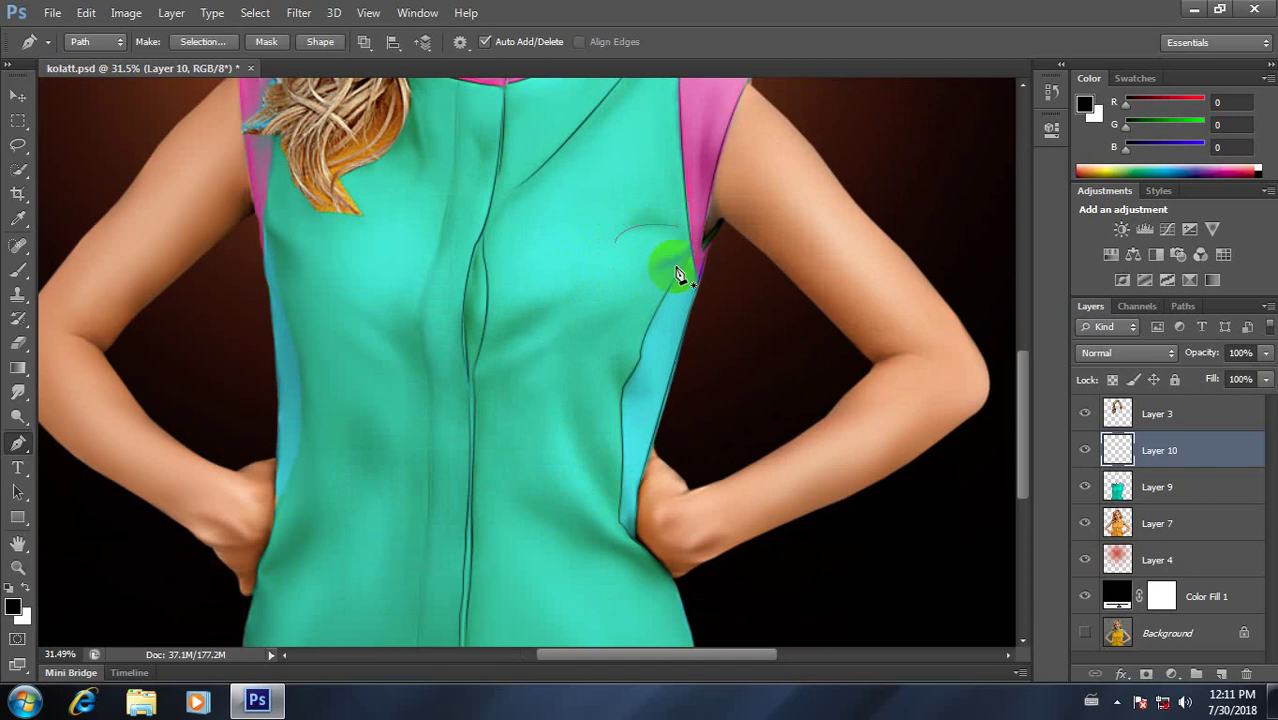
left_click_drag(680, 258, 626, 273)
left_click_drag(488, 374, 486, 360)
left_click(577, 310)
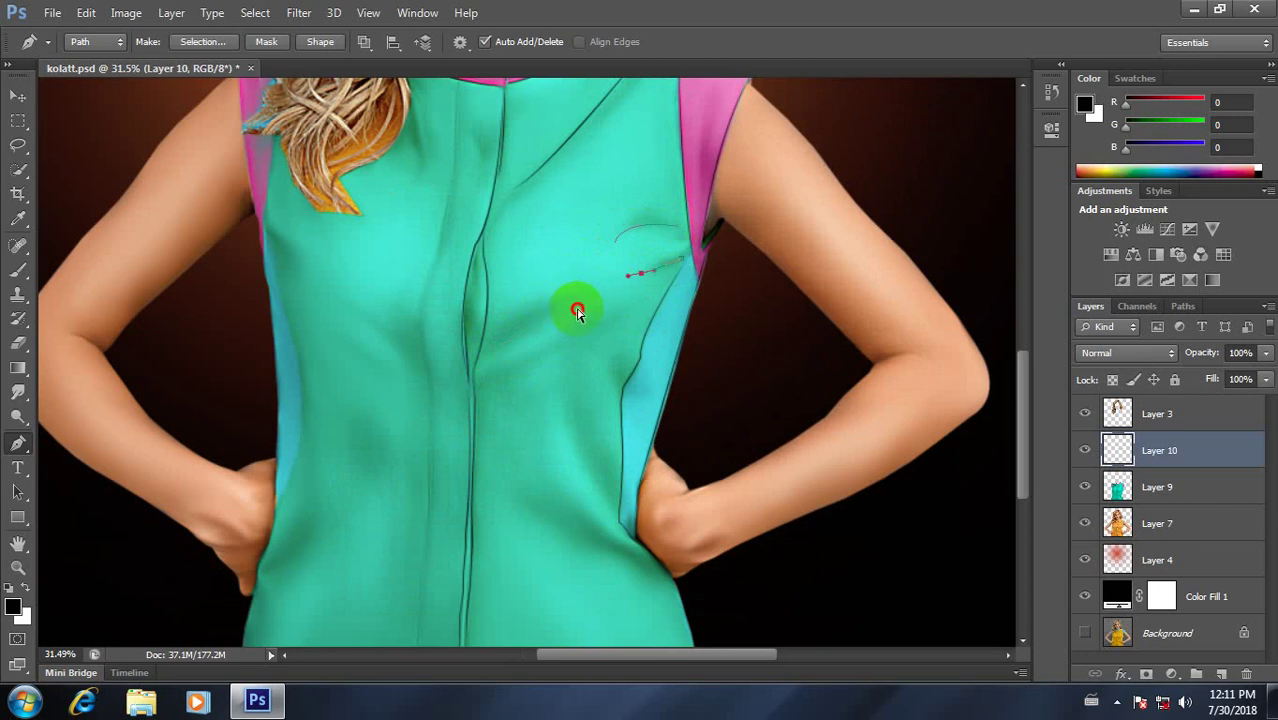
left_click(546, 307)
left_click(611, 320)
left_click(569, 356)
left_click_drag(612, 506, 660, 577)
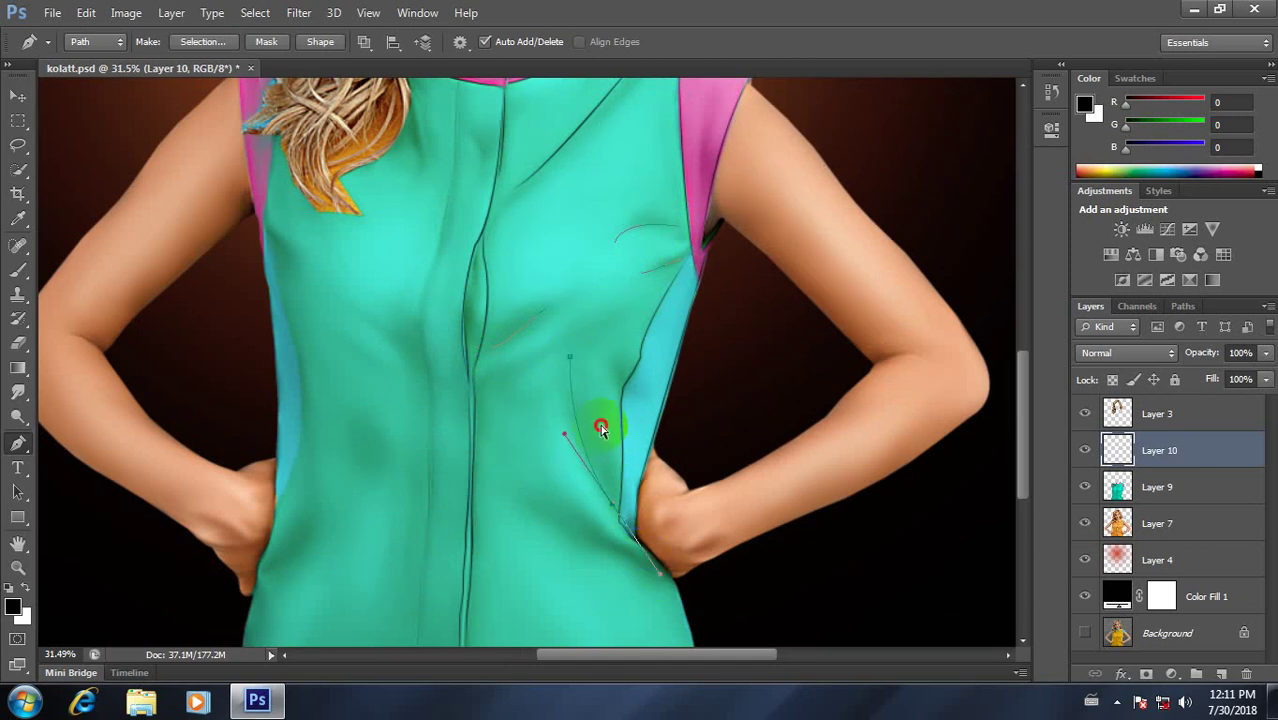
left_click(607, 355, "ctrl")
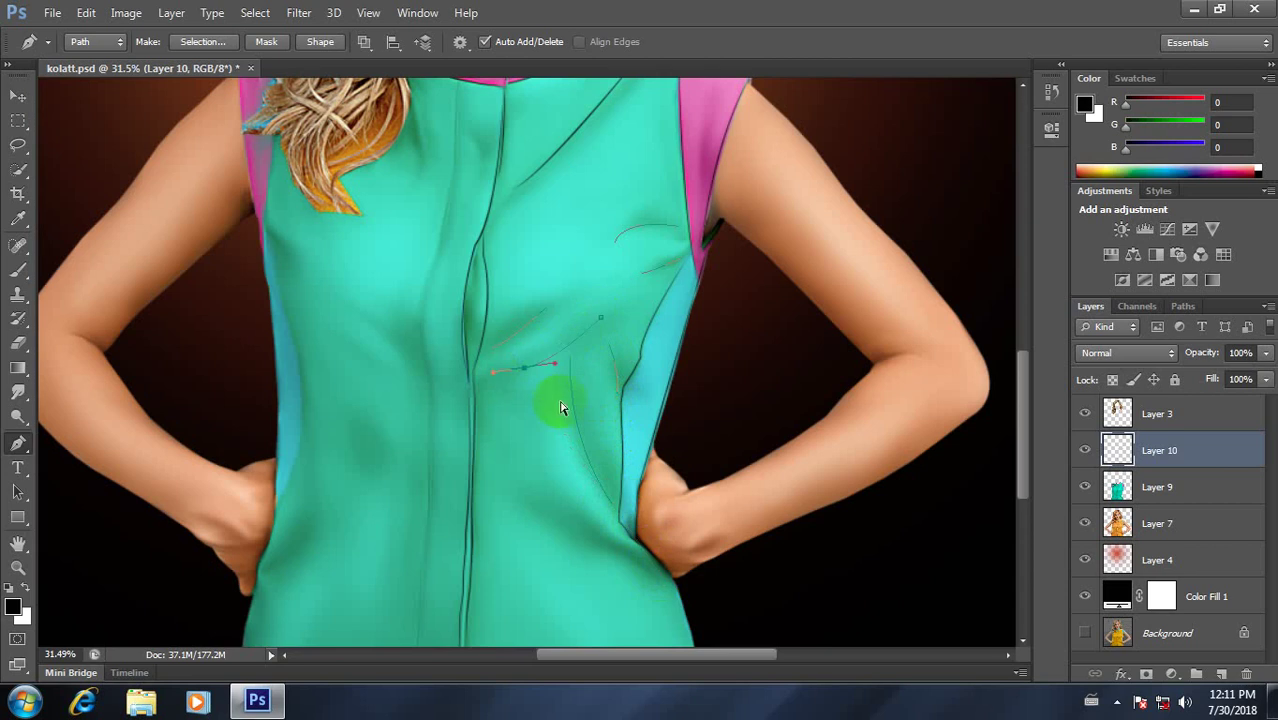
Step: Add another curved crease path on the lower shirt
left_click_drag(564, 416, 591, 277)
left_click(517, 323)
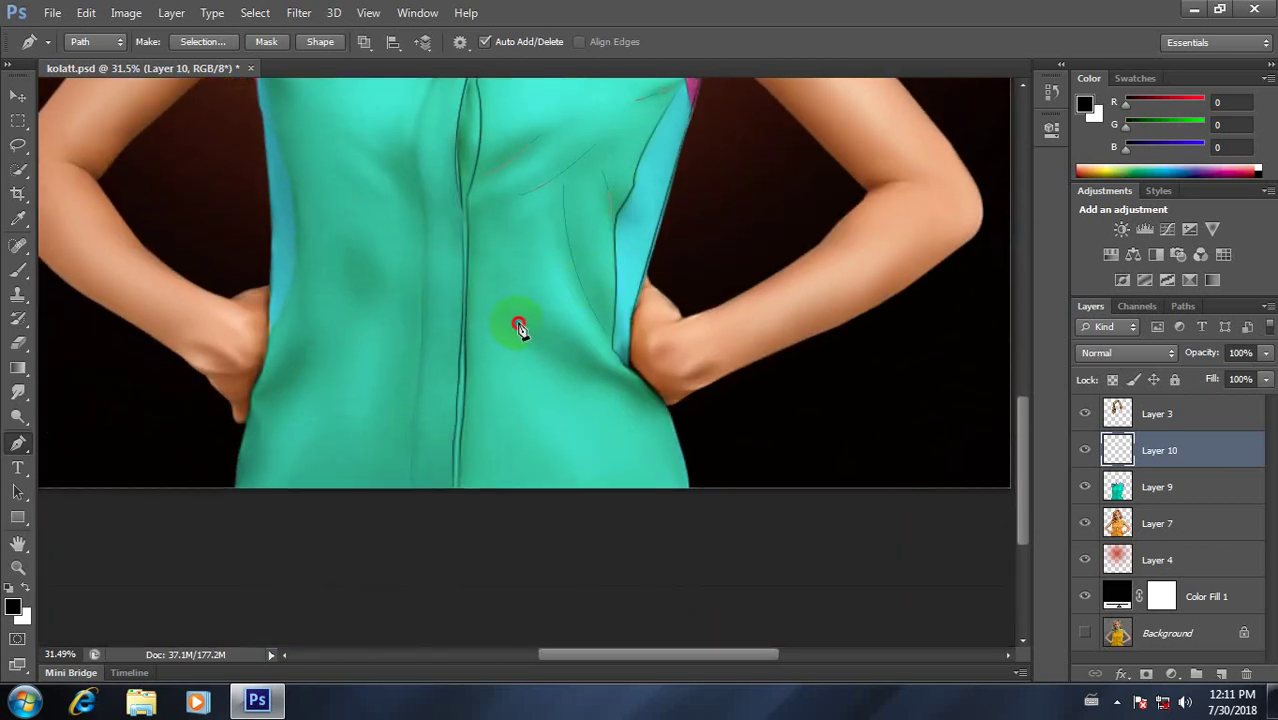
left_click_drag(614, 378, 638, 373)
key("Escape")
left_click(620, 384)
Step: Stroke the crease paths with the brush and delete the working path
right_click(523, 233)
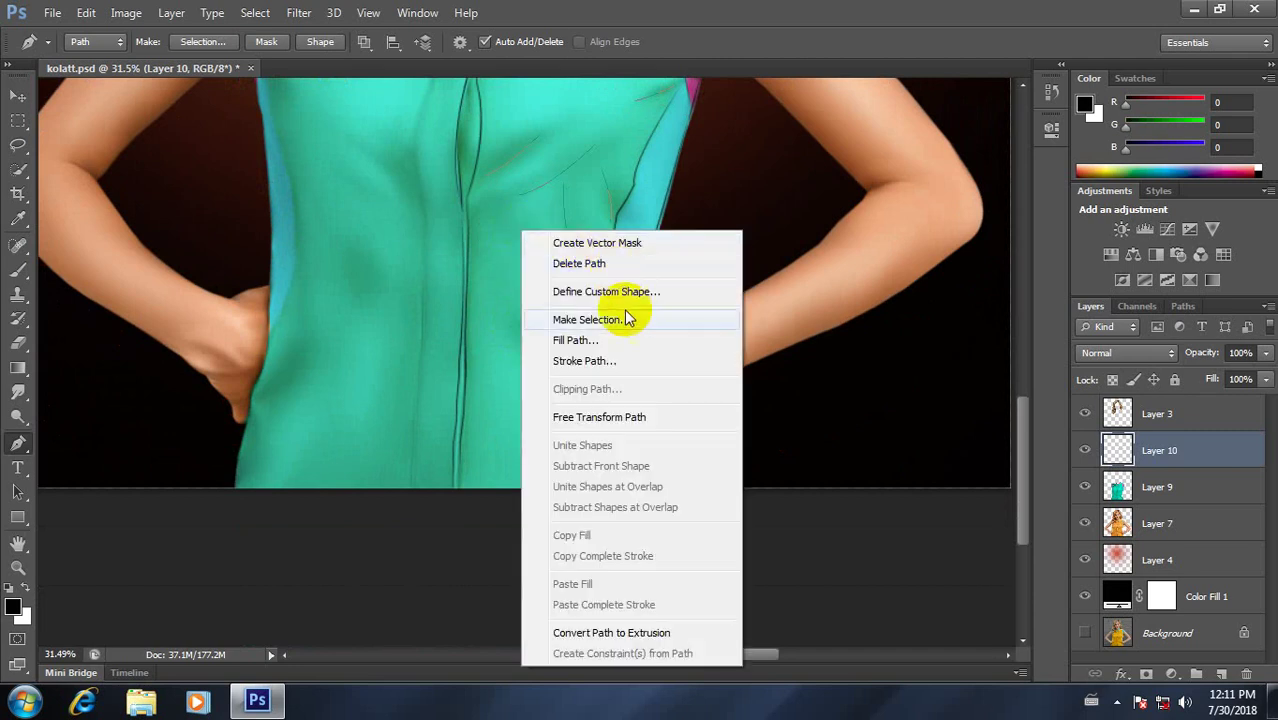
left_click(584, 360)
left_click(765, 240)
right_click(591, 231)
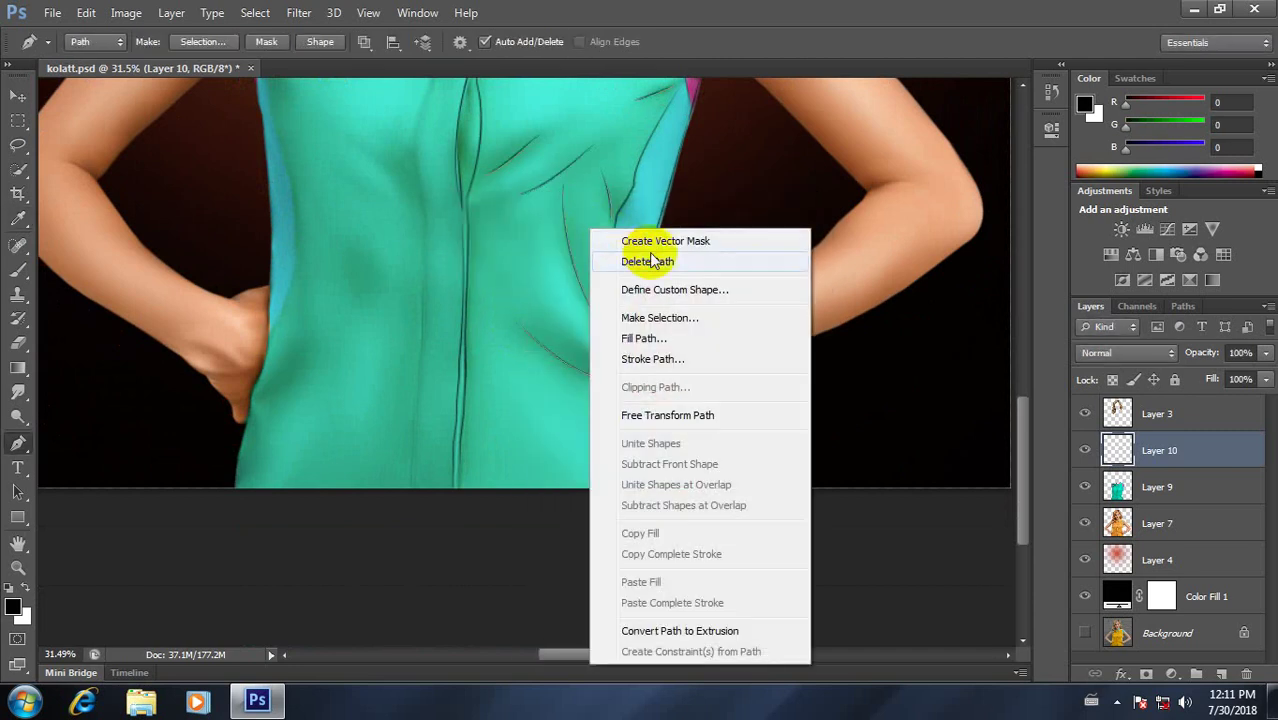
left_click(652, 259)
scroll(527, 234, "down", 2)
scroll(527, 240, "down", 2)
Step: Stroke a short crease near the right shoulder with the brush and delete its path
scroll(527, 513, "up", 4)
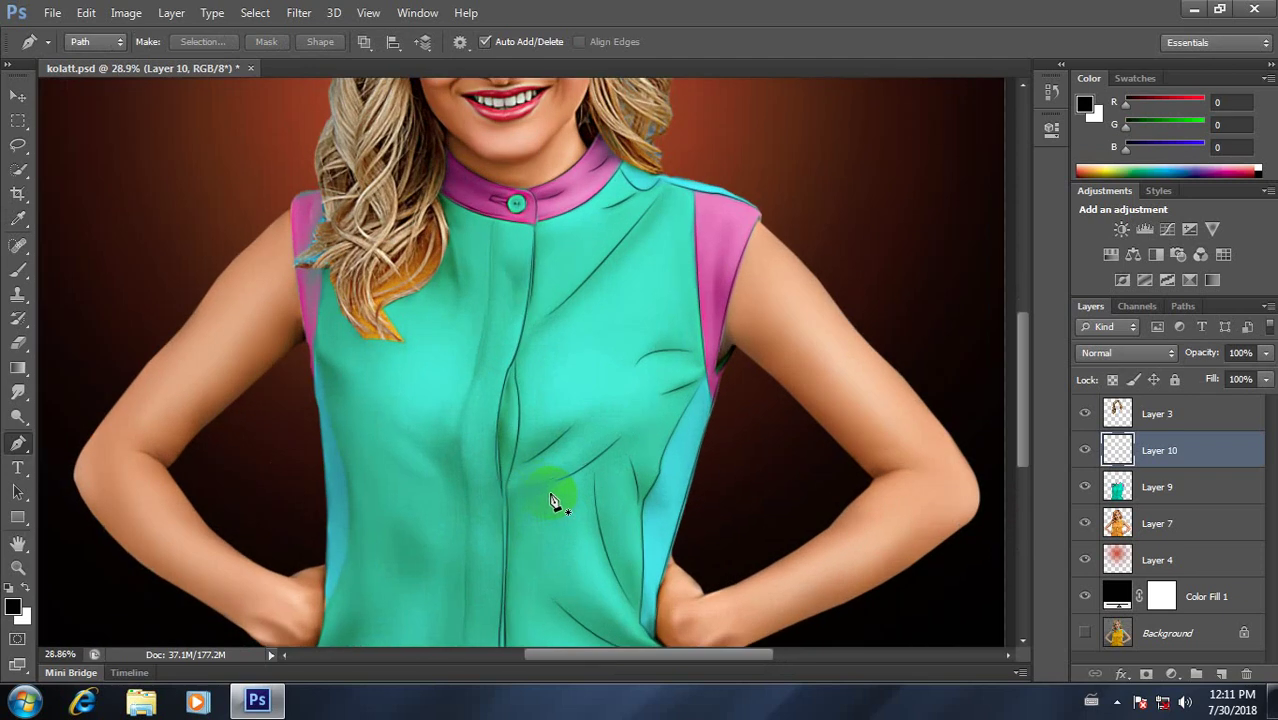
left_click_drag(555, 502, 639, 277)
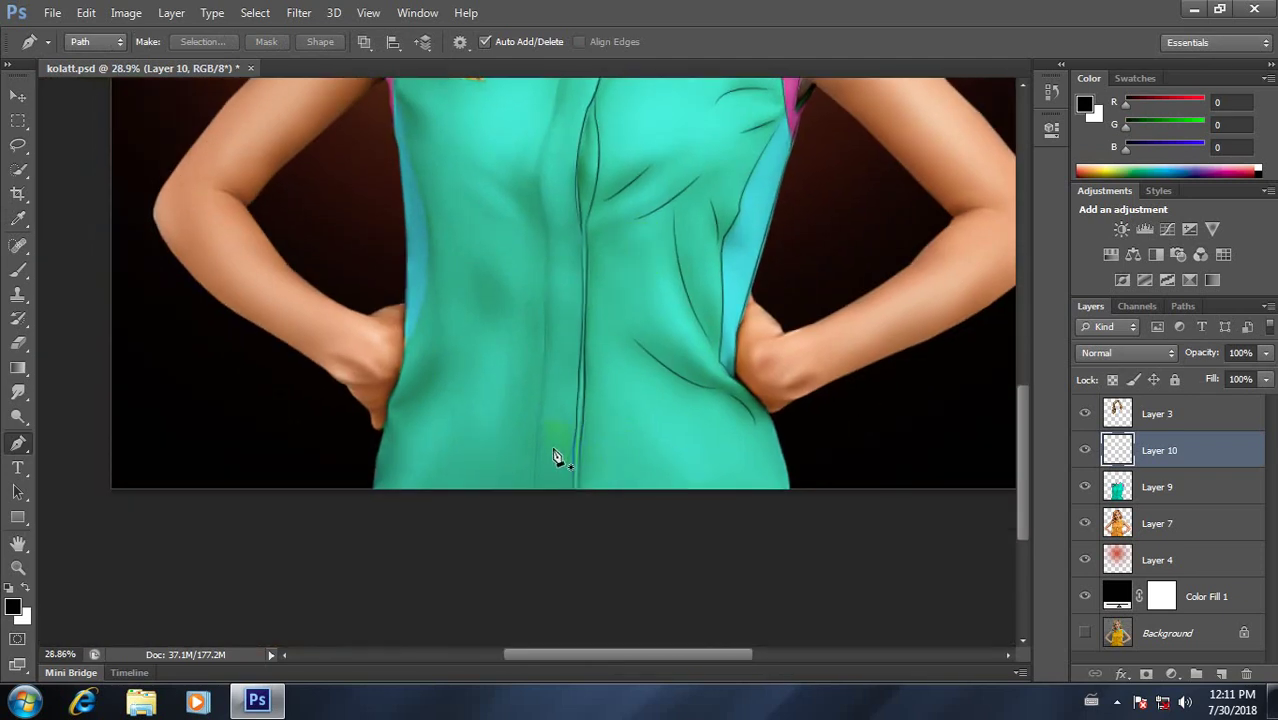
scroll(547, 428, "down", 2)
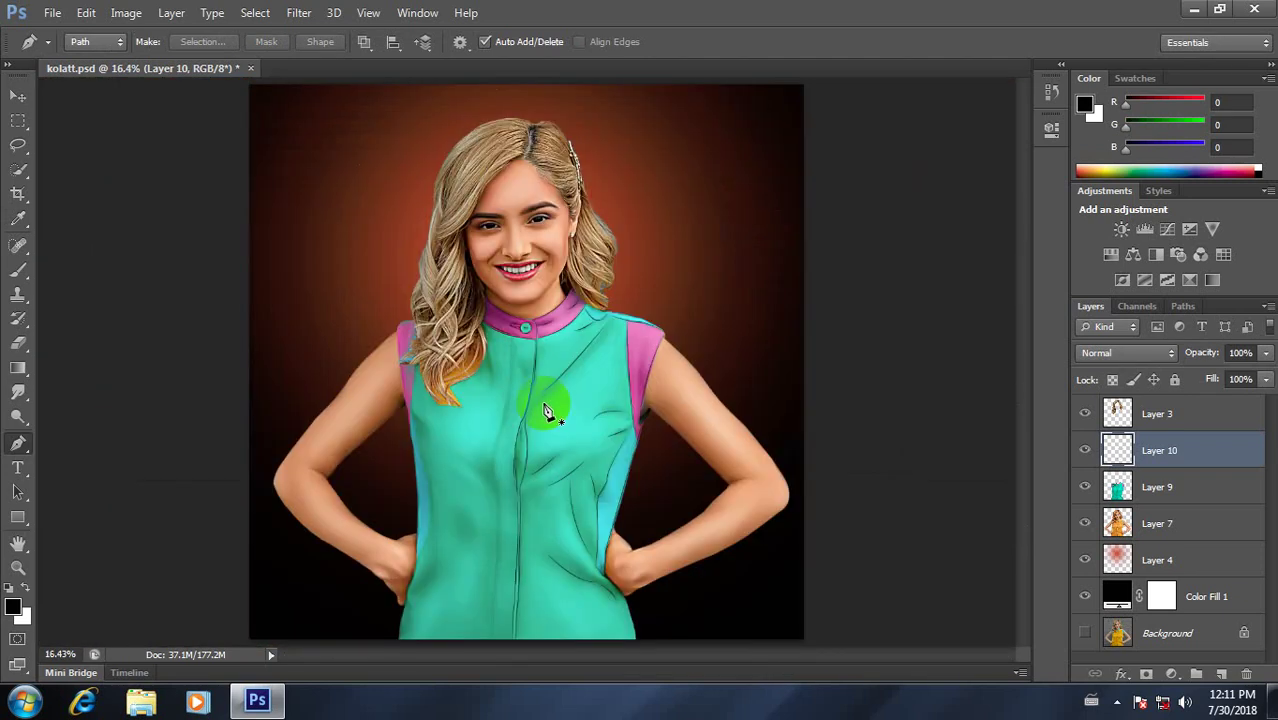
scroll(640, 398, "up", 1)
scroll(640, 398, "up", 1)
left_click(648, 328)
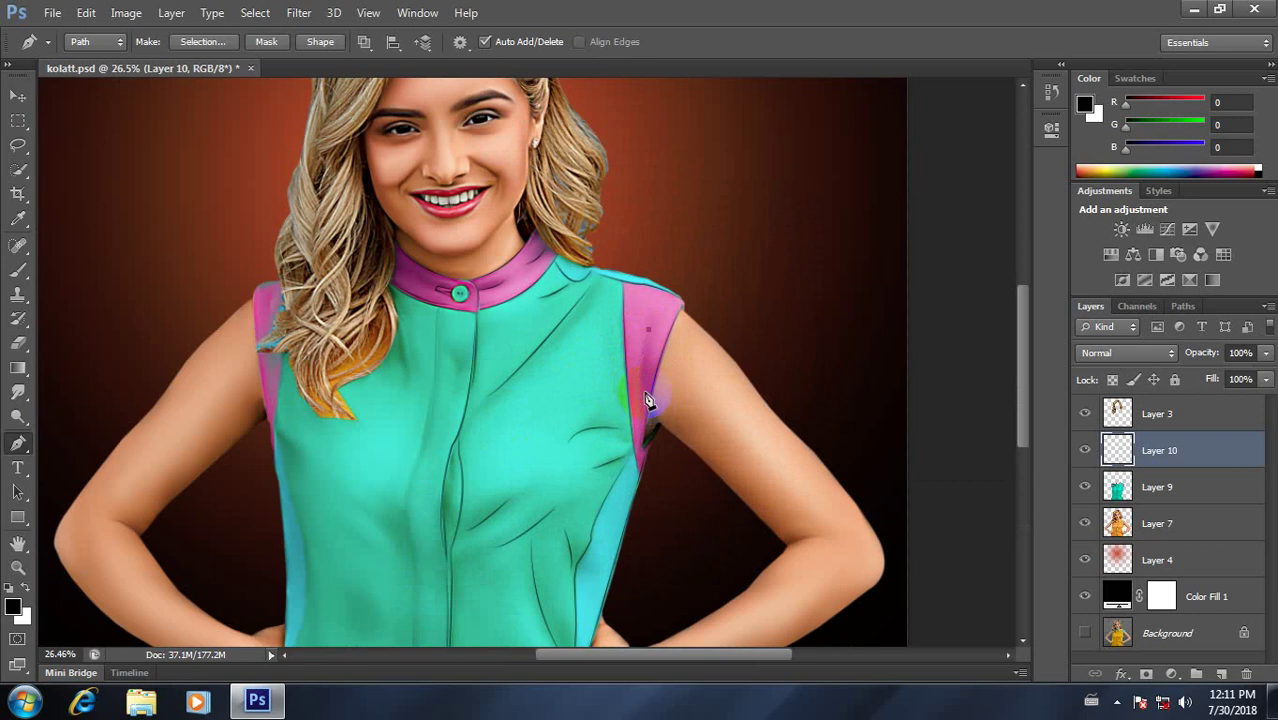
right_click(680, 376)
left_click(720, 376)
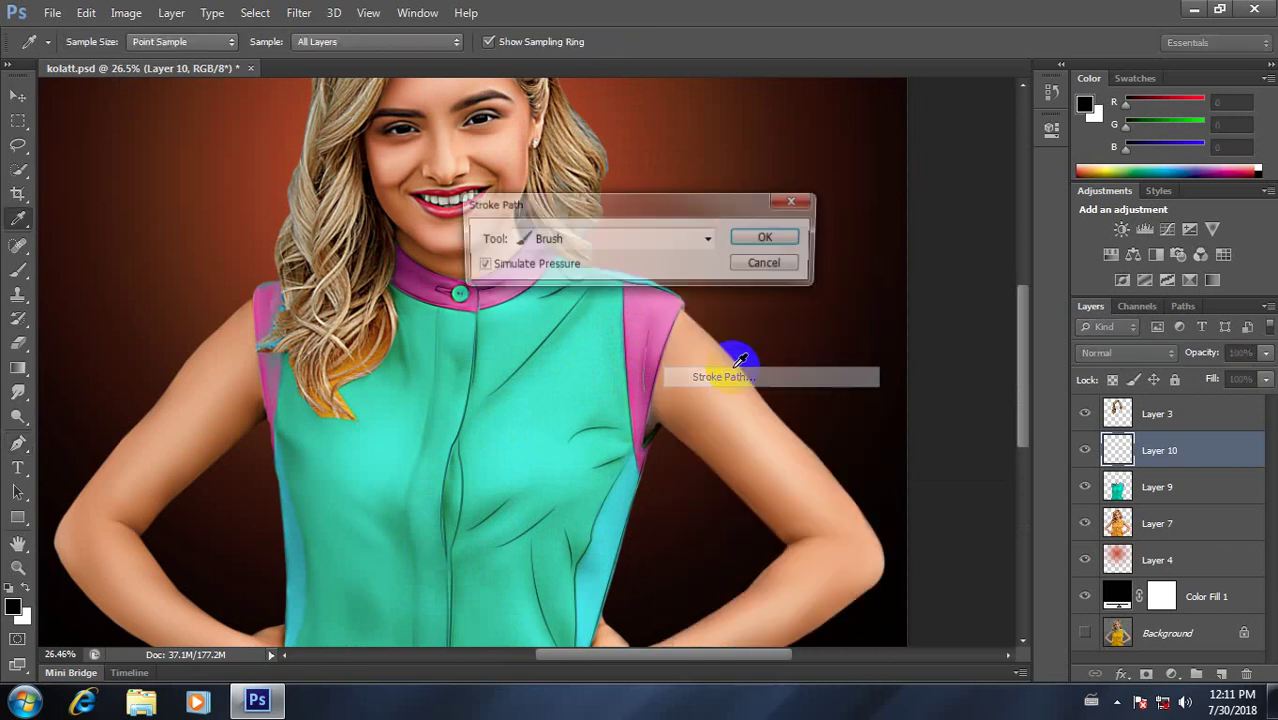
left_click(764, 237)
right_click(660, 285)
left_click(720, 270)
Step: Pen a curved crease path from the left waist down to the left hip
scroll(570, 313, "down", 2)
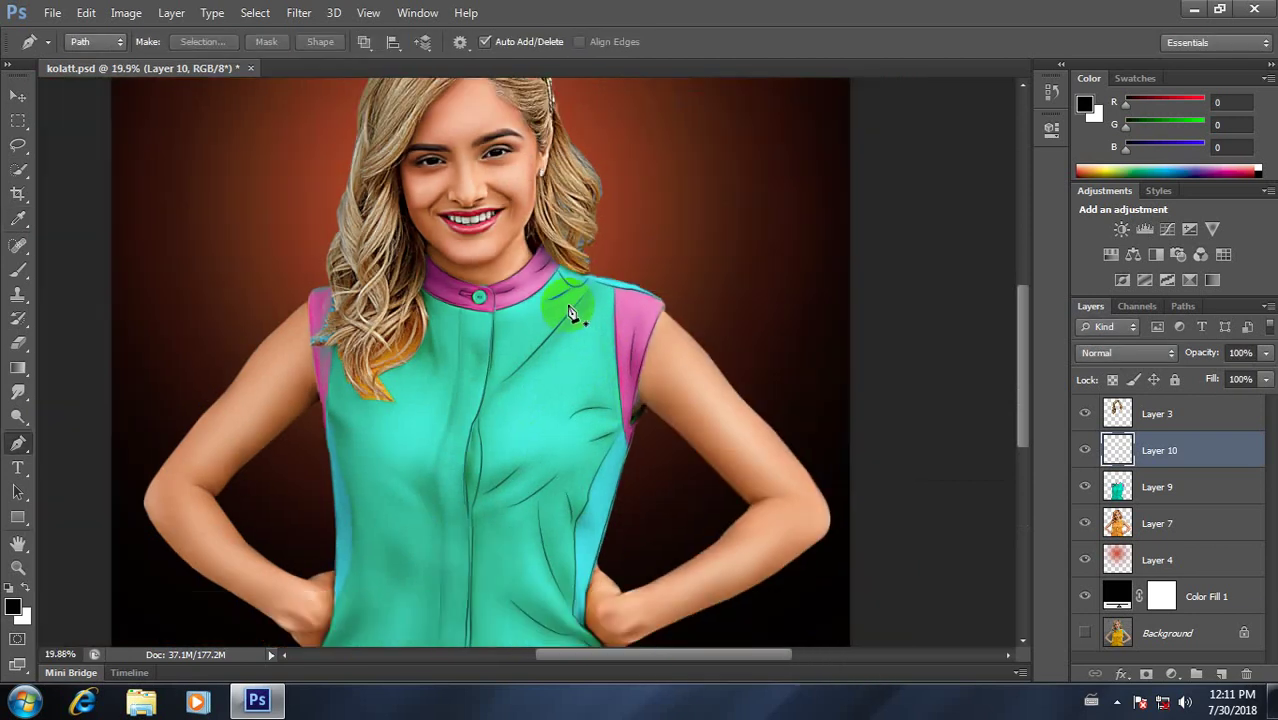
scroll(598, 513, "down", 1)
scroll(604, 513, "up", 1)
scroll(605, 516, "up", 1)
mouse_move(605, 516)
left_mouse_down()
mouse_move(705, 432)
mouse_move(727, 362)
left_mouse_up()
scroll(565, 482, "up", 1)
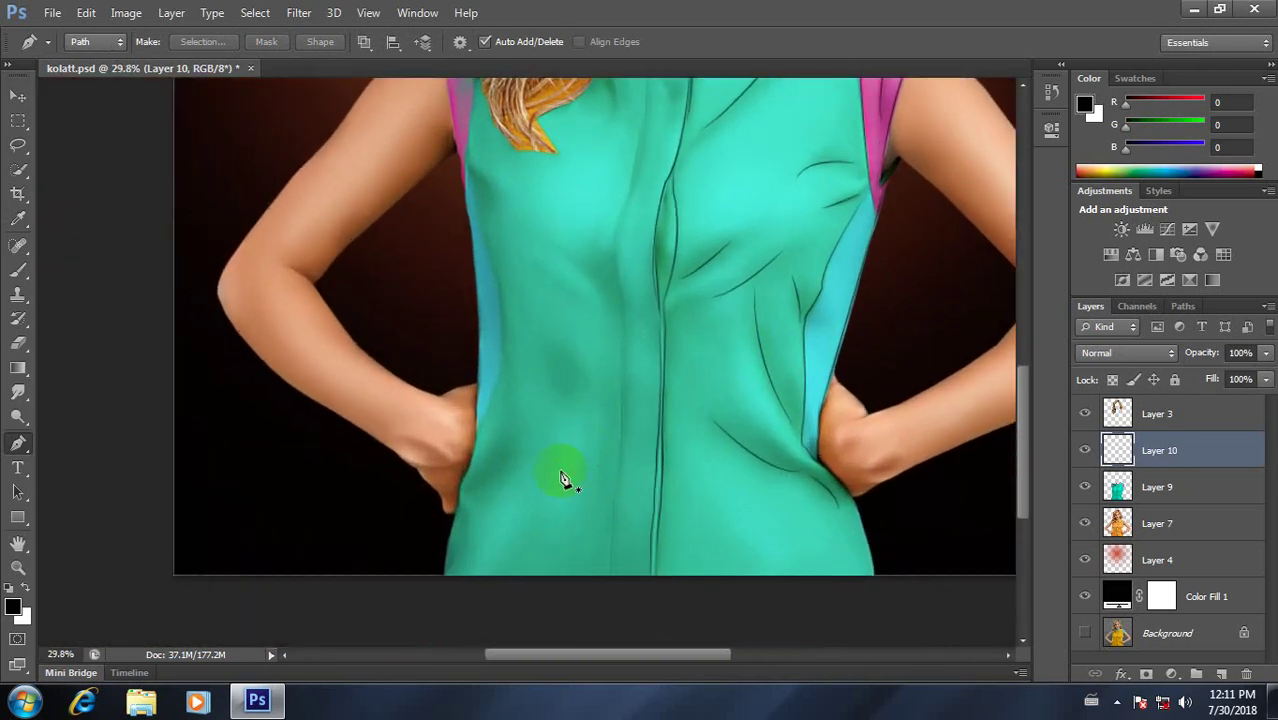
left_click(510, 434)
mouse_move(470, 492)
left_mouse_down()
mouse_move(443, 503)
mouse_move(556, 497)
left_mouse_up()
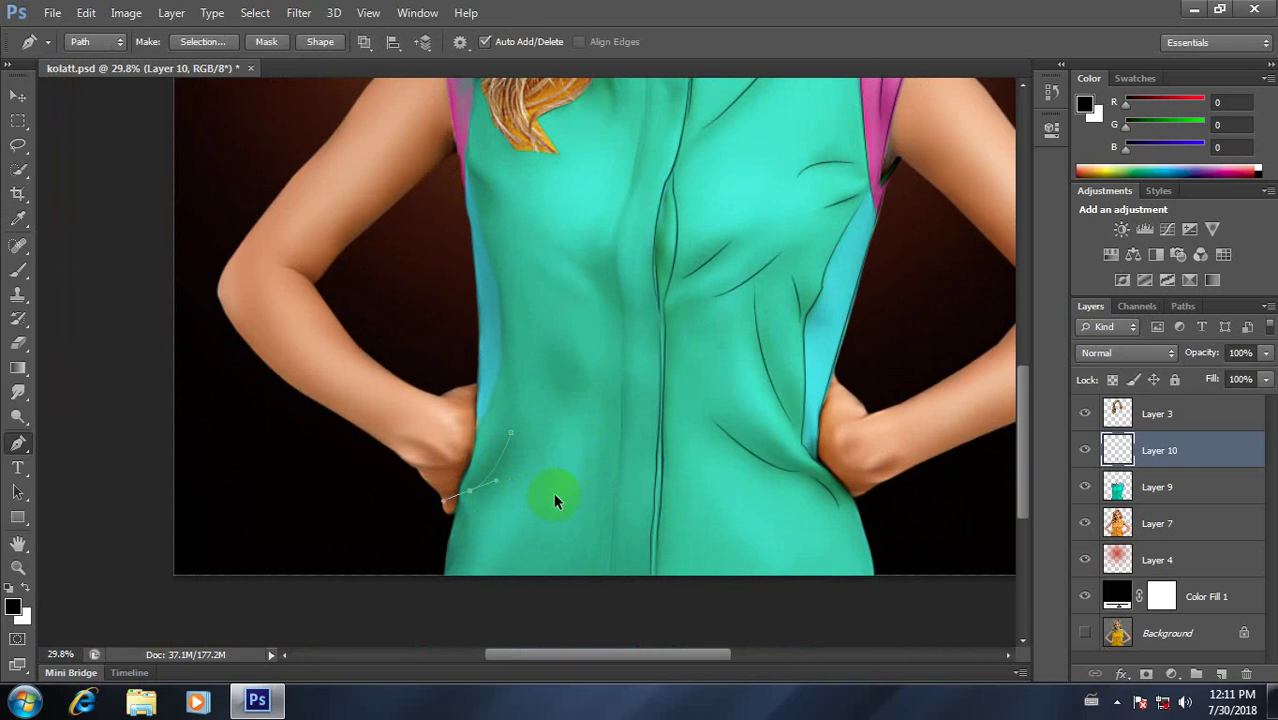
left_click(506, 443)
left_click_drag(462, 489, 430, 486)
mouse_move(516, 533)
left_mouse_down()
mouse_move(502, 447)
mouse_move(425, 470)
left_mouse_up()
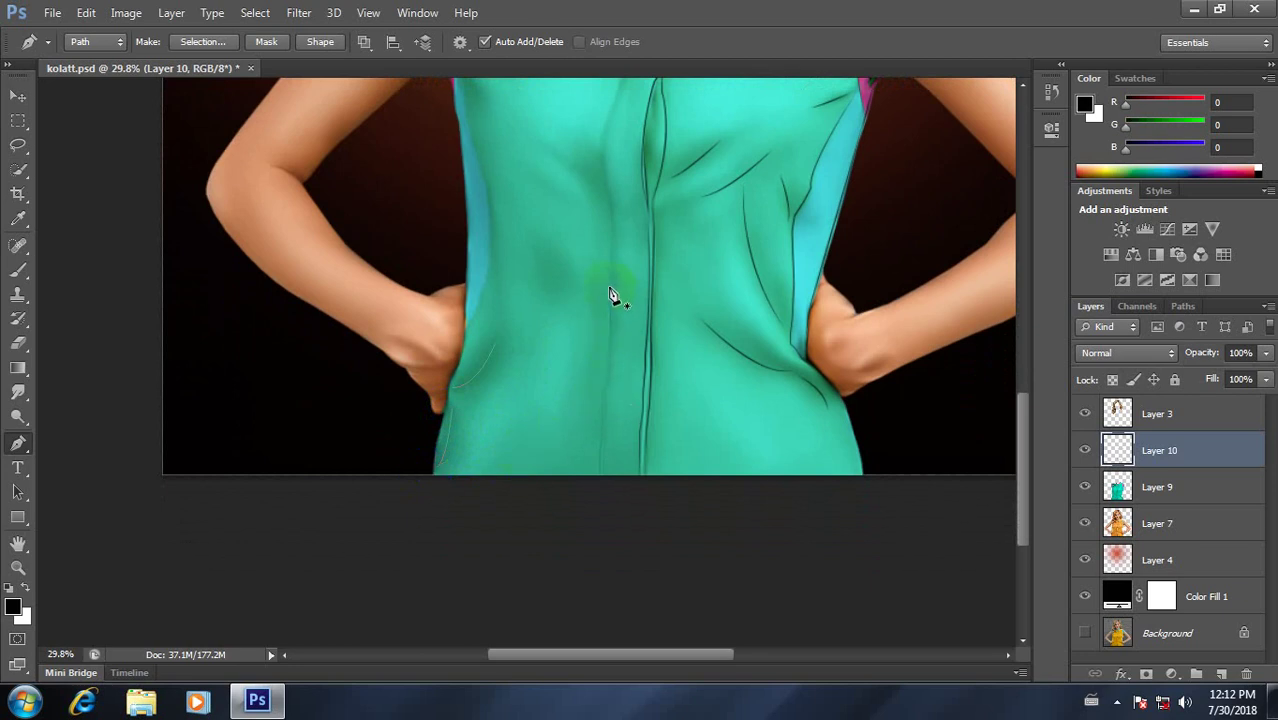
scroll(608, 418, "up", 3)
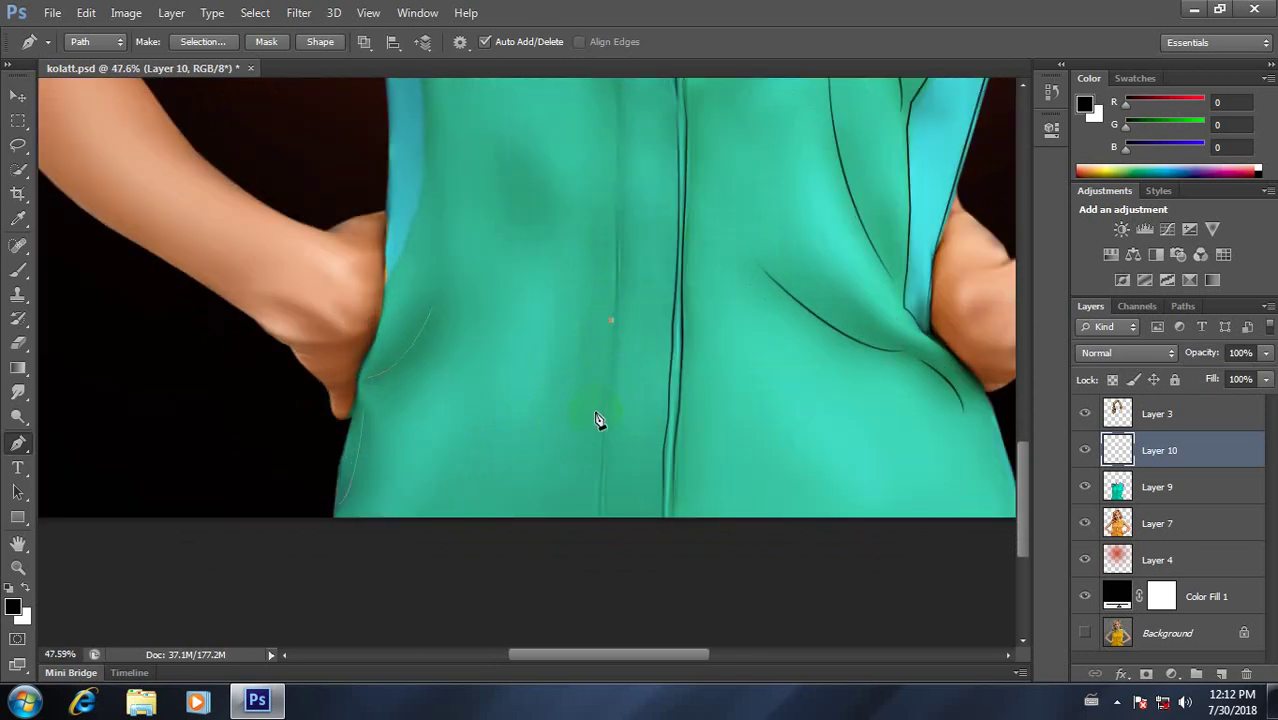
Step: Try a pen path up the shirt's centre front toward the collar, then deselect it
left_click(598, 477)
mouse_move(598, 513)
left_mouse_down()
mouse_move(617, 526)
mouse_move(607, 523)
left_mouse_up()
key("Escape")
mouse_move(632, 157)
left_mouse_down()
mouse_move(656, 306)
mouse_move(641, 293)
left_mouse_up()
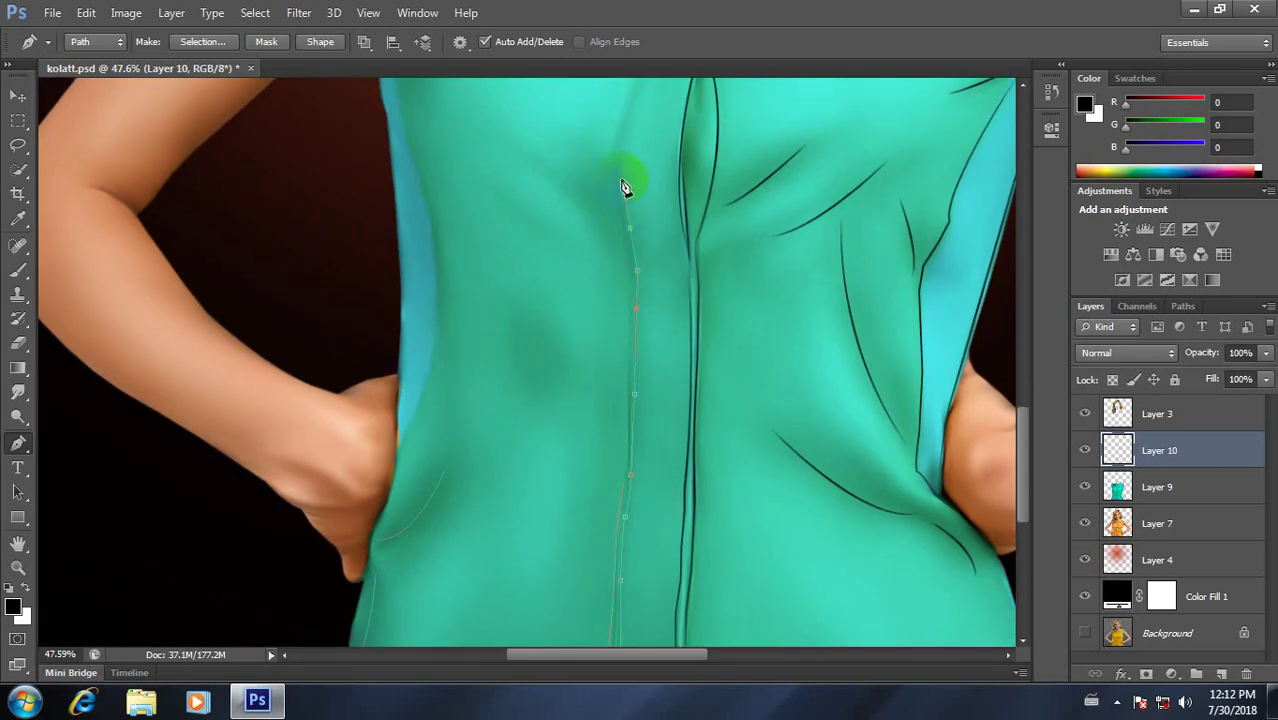
mouse_move(619, 158)
left_mouse_down()
mouse_move(621, 131)
mouse_move(599, 357)
left_mouse_up()
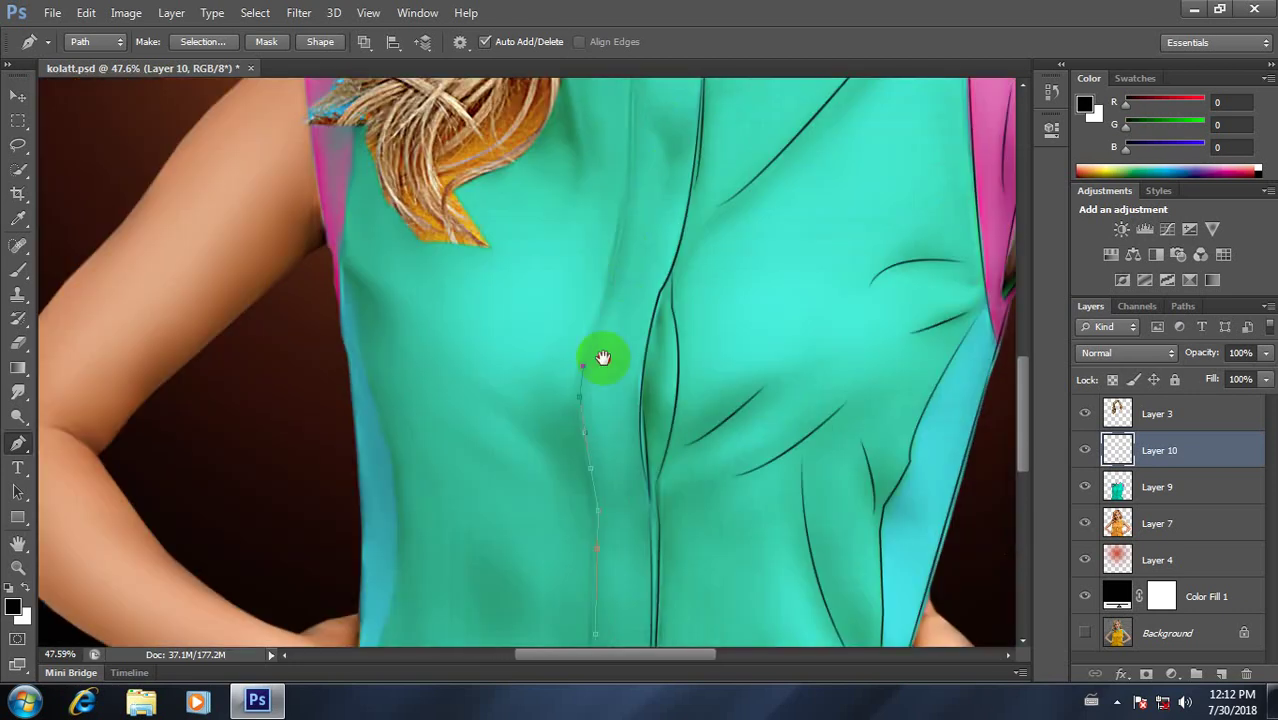
left_click(615, 262)
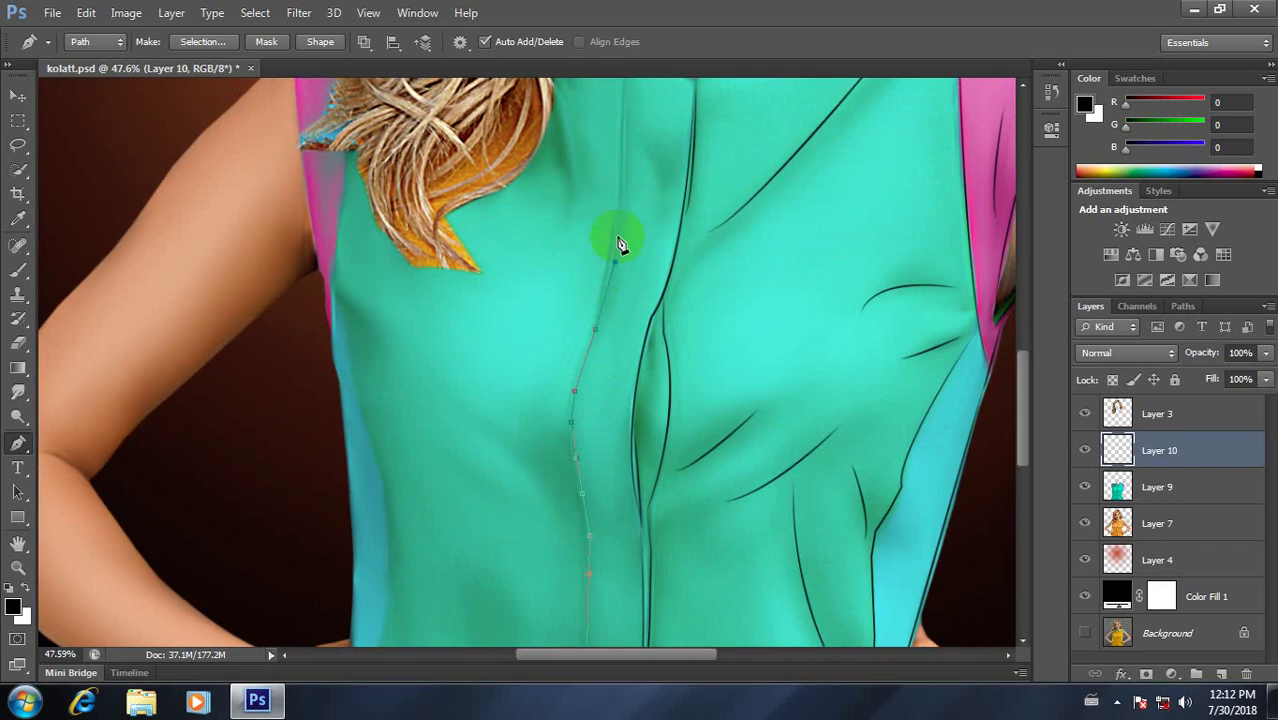
left_click(623, 210)
left_click_drag(628, 137, 628, 320)
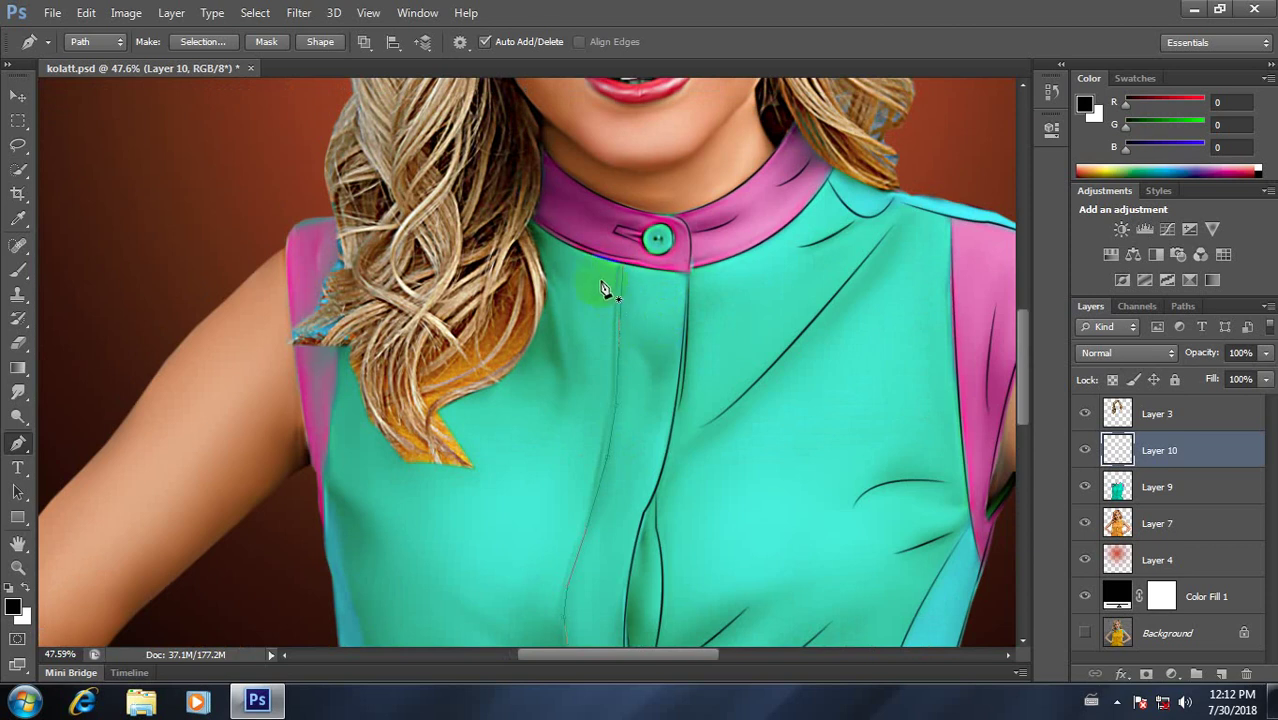
key("Escape")
Step: Pen a crease path from below the collar down beside the placket toward the hem
left_click_drag(650, 457, 684, 294)
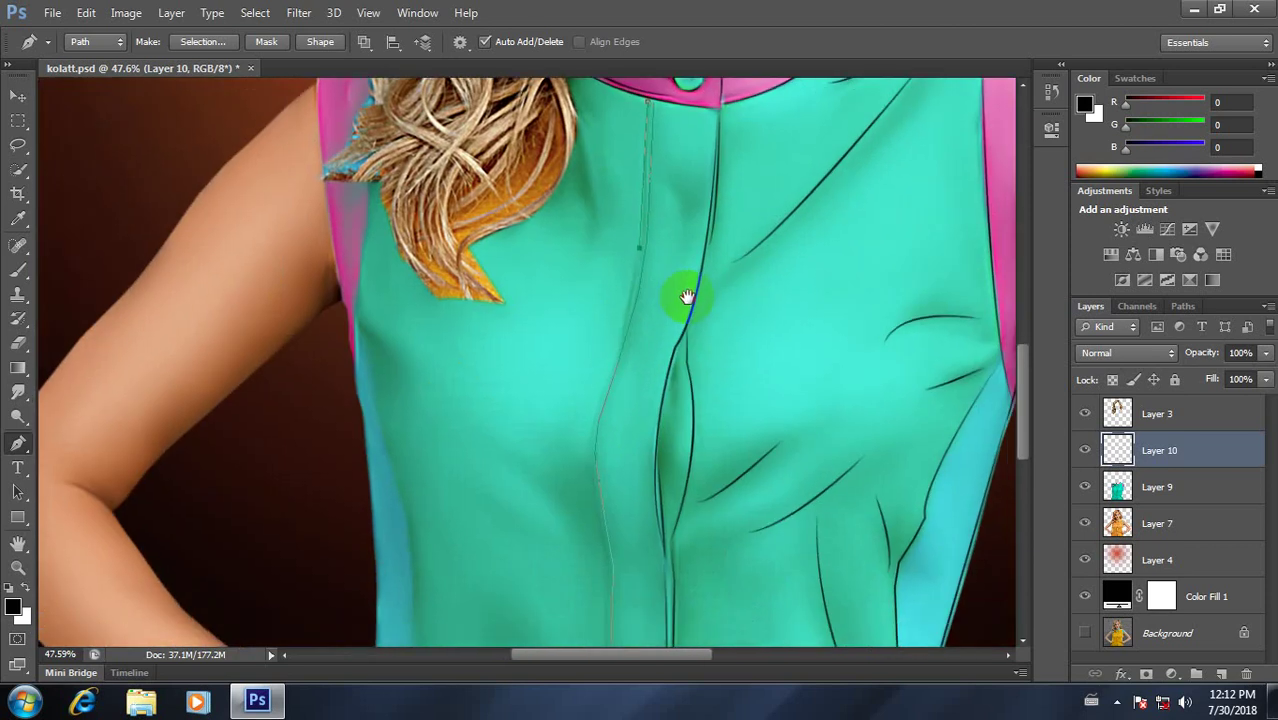
left_click(625, 326)
left_click(611, 365)
left_click(598, 407)
left_click(590, 456)
left_click_drag(628, 465, 628, 320)
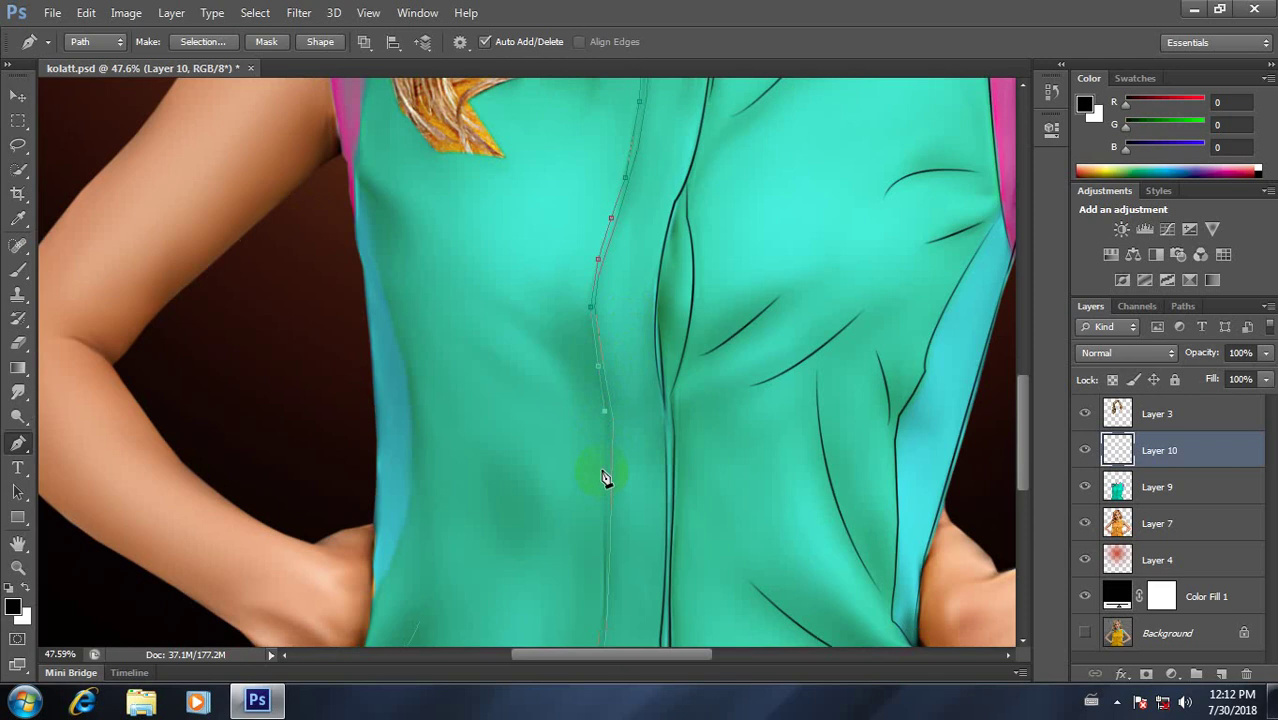
left_click_drag(636, 502, 620, 340)
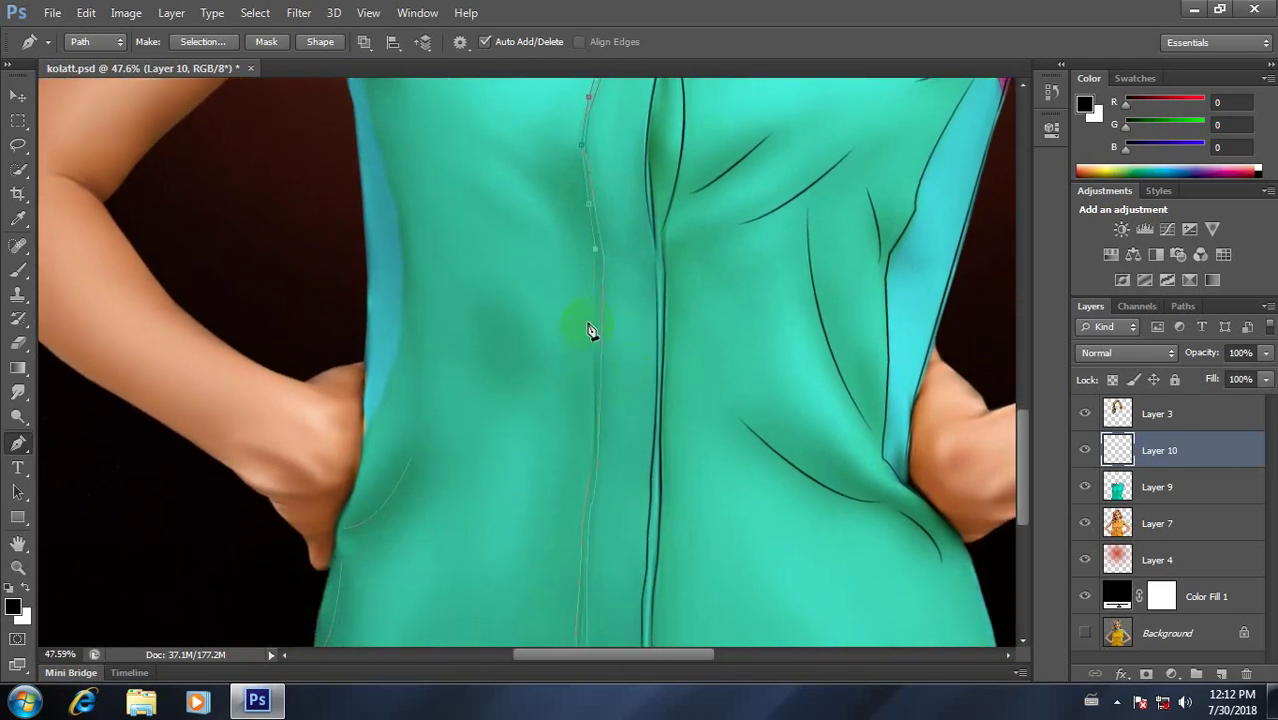
left_click(592, 408)
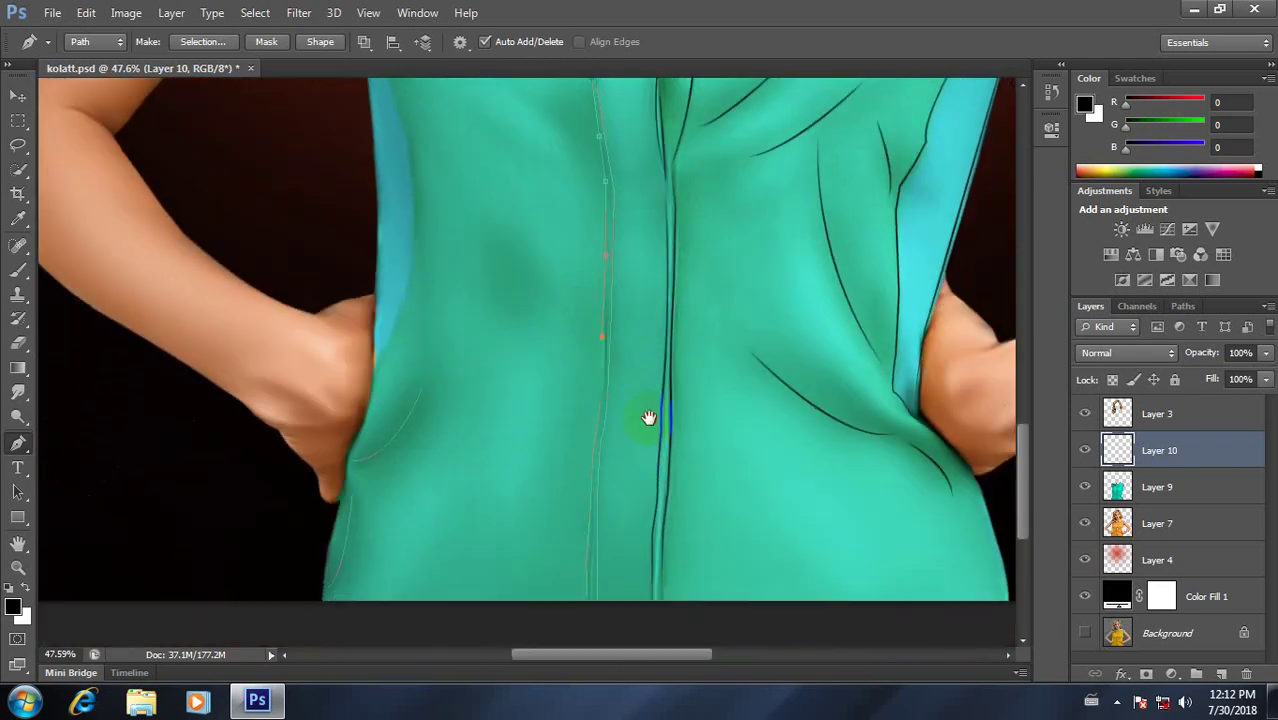
left_click_drag(631, 490, 643, 370)
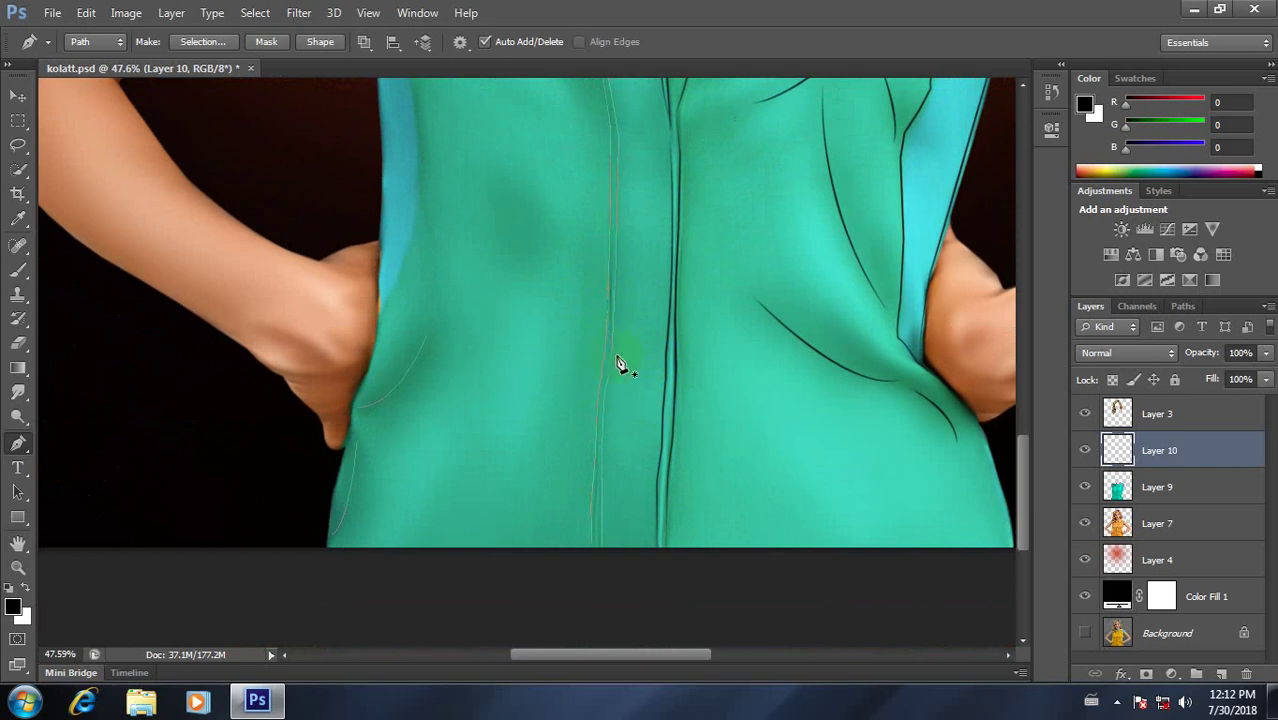
scroll(620, 365, "down", 2)
scroll(650, 366, "down", 2)
Step: Stroke the placket crease path with the brush and delete the path
right_click(633, 345)
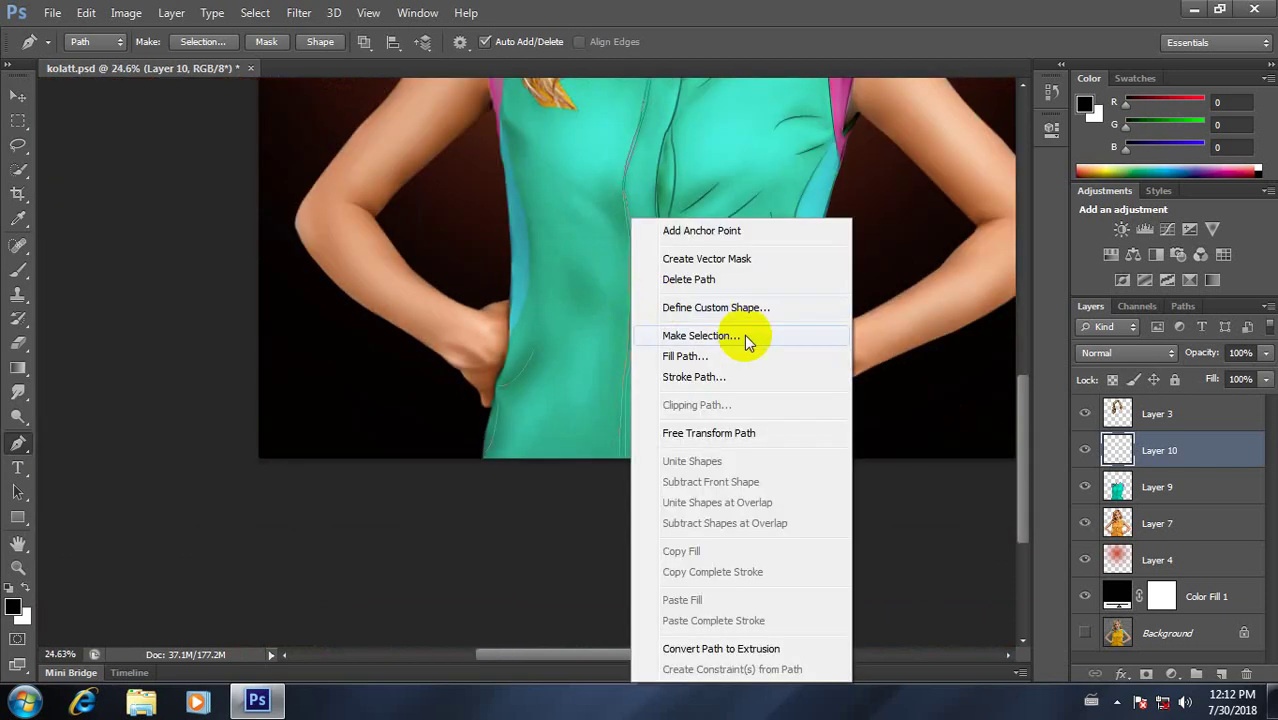
left_click(693, 377)
left_click(757, 238)
right_click(657, 248)
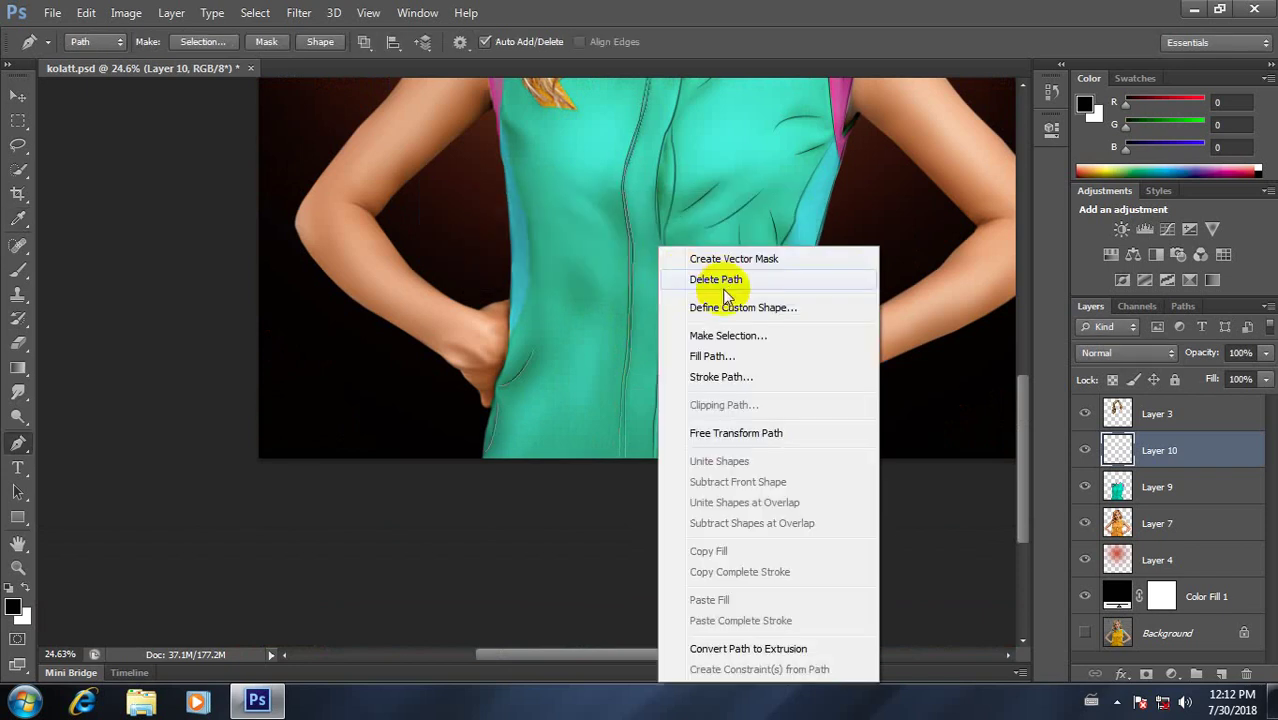
left_click(722, 280)
scroll(628, 277, "down", 2)
scroll(534, 551, "down", 1)
Step: Sketch short trial crease paths on the shirt's waist and delete them
scroll(501, 527, "up", 3)
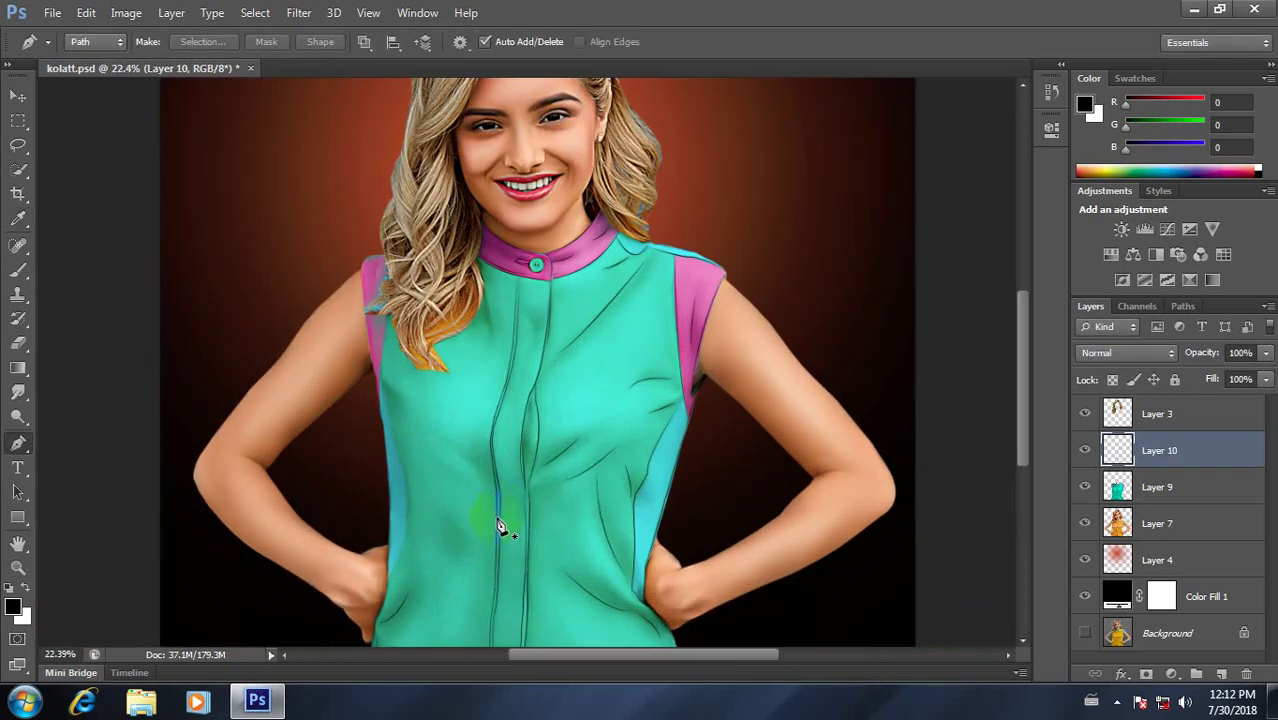
scroll(505, 524, "up", 2)
scroll(600, 420, "up", 1)
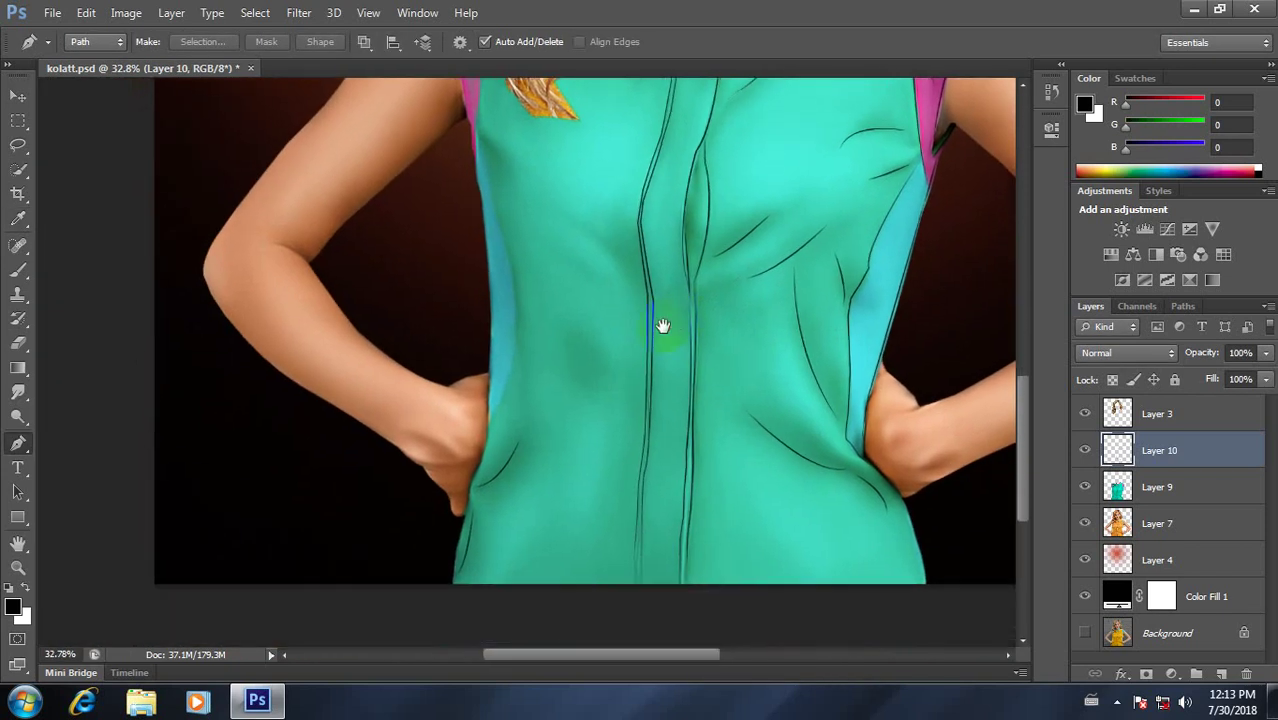
left_click(561, 338)
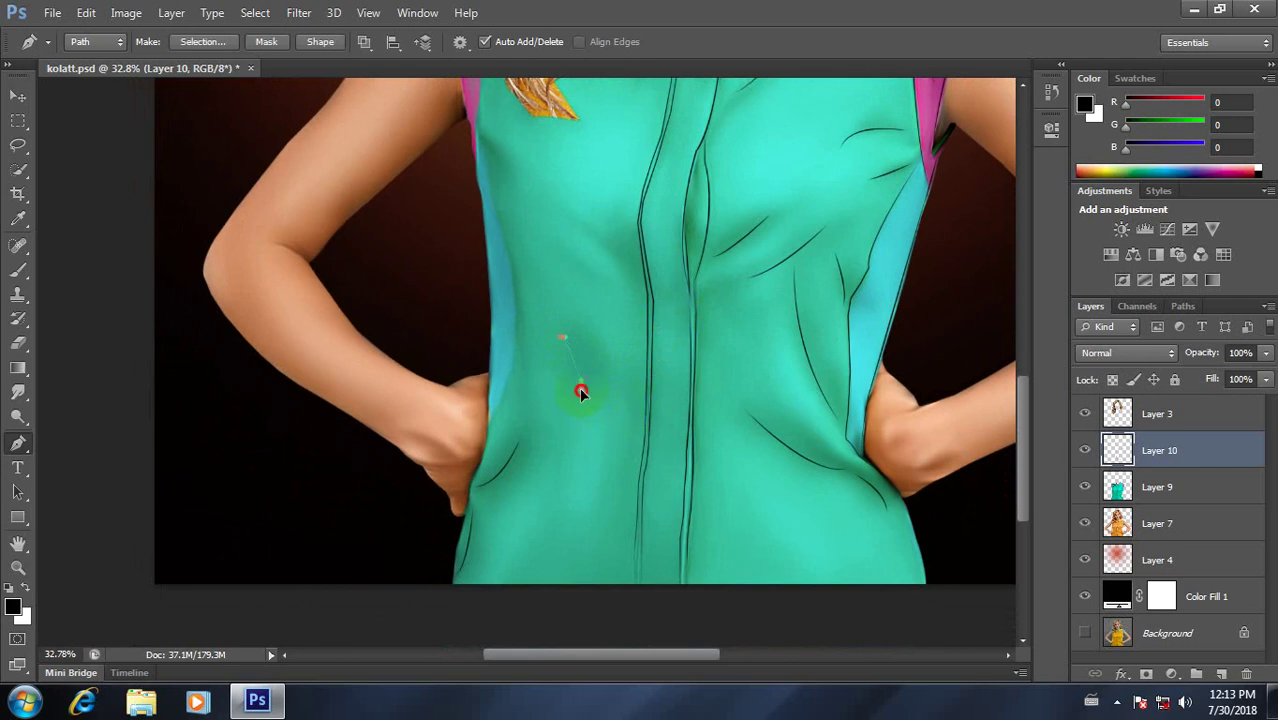
left_click(551, 247)
left_click_drag(587, 285, 590, 293)
key("Delete")
key("Delete")
left_click(578, 228)
left_click(634, 300)
key("Delete")
key("Delete")
Step: Draw a curved Pen path down the shirt's left edge to the hand
left_click(476, 127)
left_click_drag(486, 183, 509, 264)
left_click(493, 421)
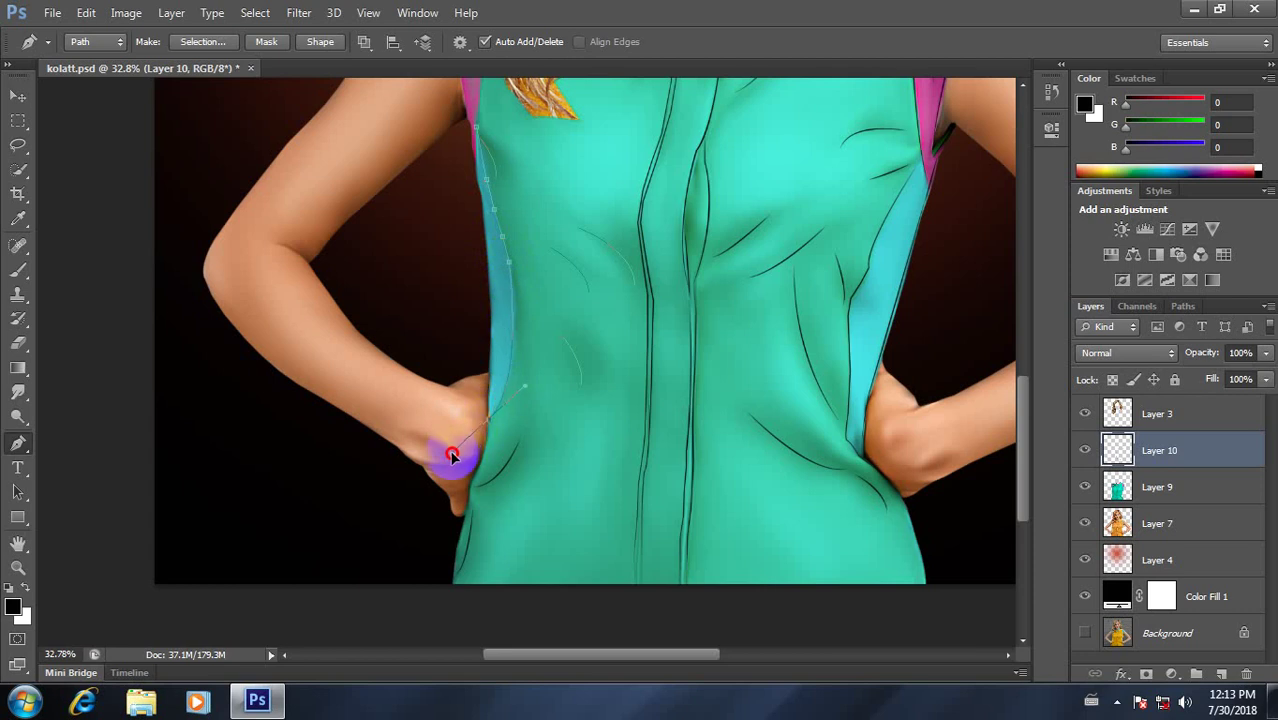
left_click_drag(489, 424, 443, 478)
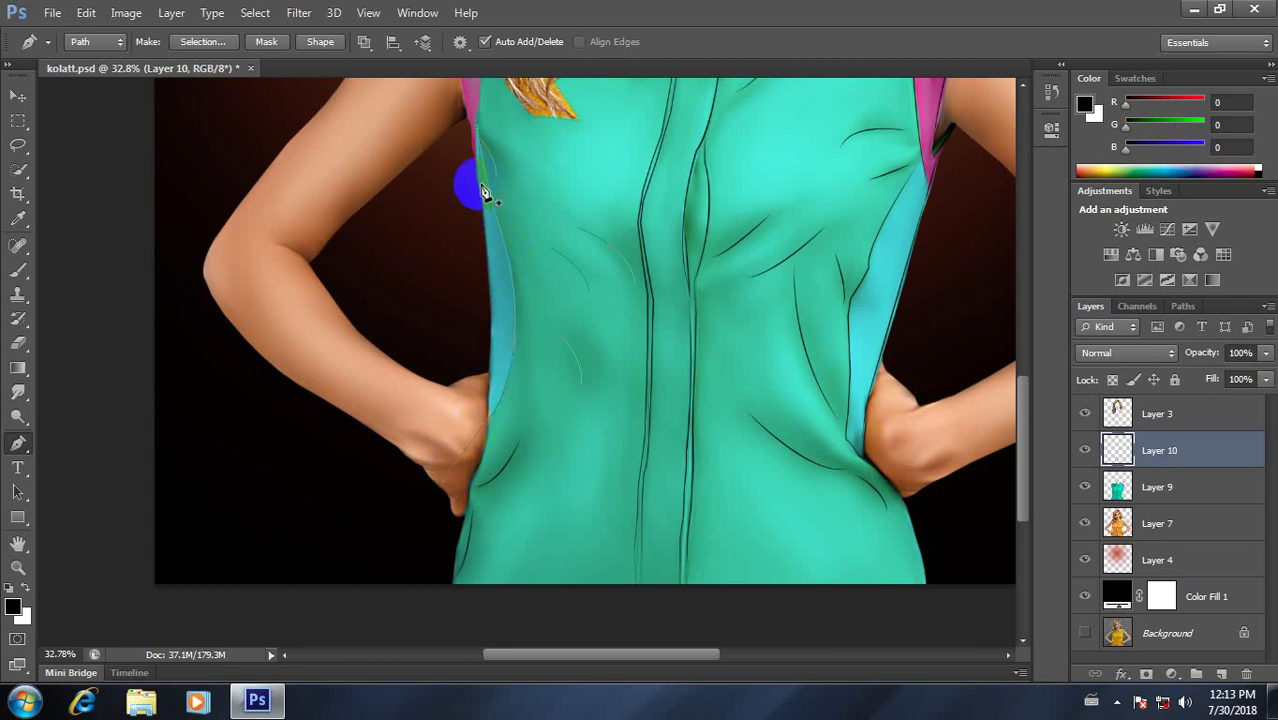
mouse_move(485, 191)
left_mouse_down()
mouse_move(477, 166)
mouse_move(492, 404)
left_mouse_up()
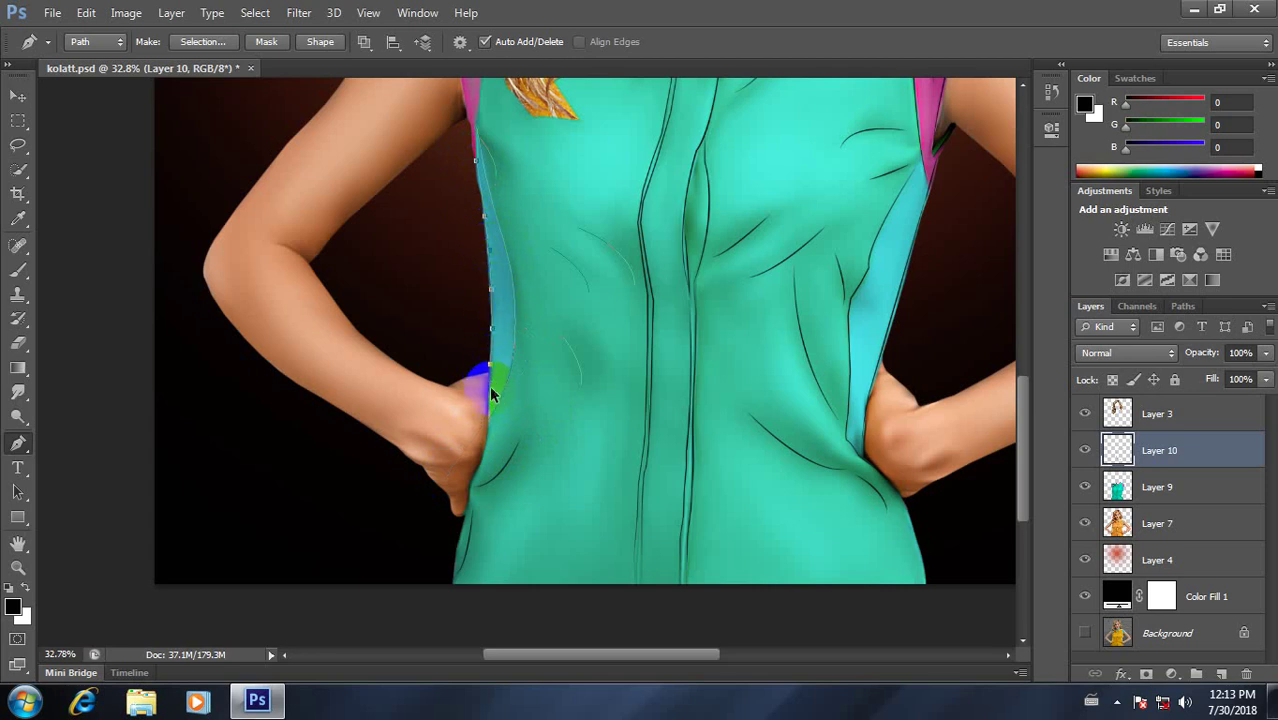
left_click(490, 370)
left_click_drag(496, 372, 541, 418)
Step: Stroke the shirt-edge path with the brush as a thin dark line, then delete the path
right_click(556, 248)
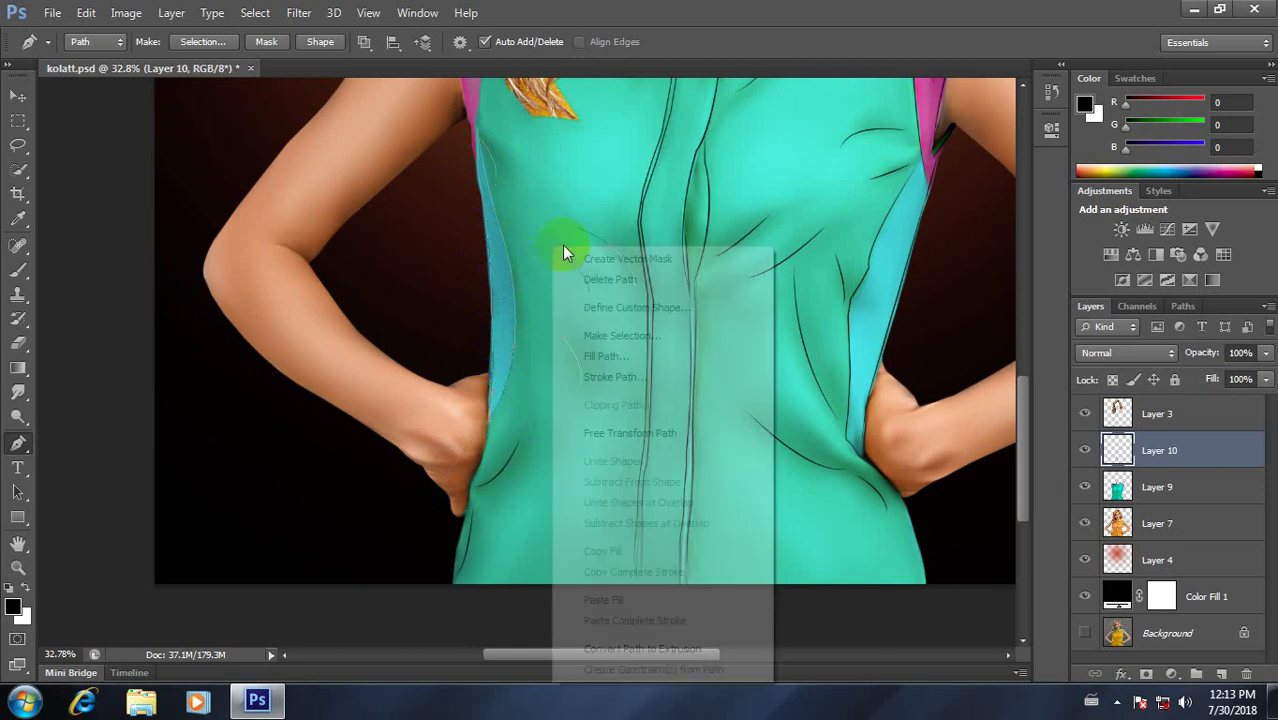
left_click(796, 260)
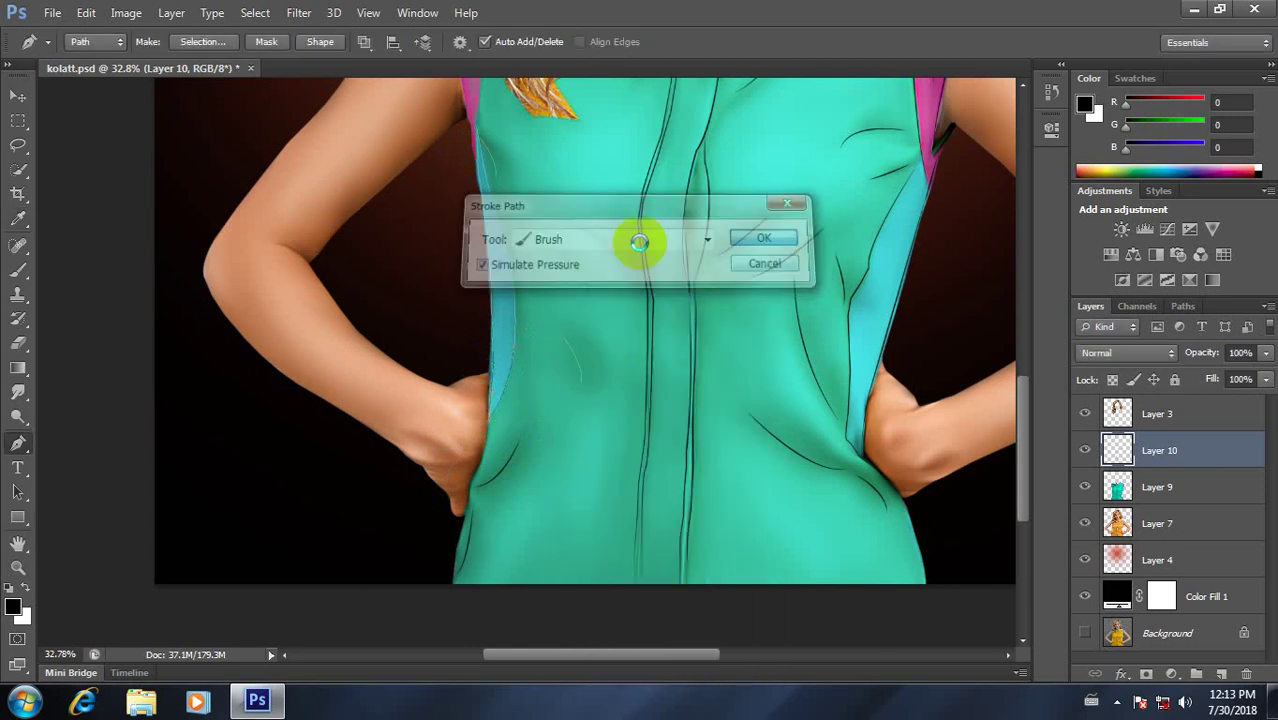
right_click(597, 219)
left_click(660, 280)
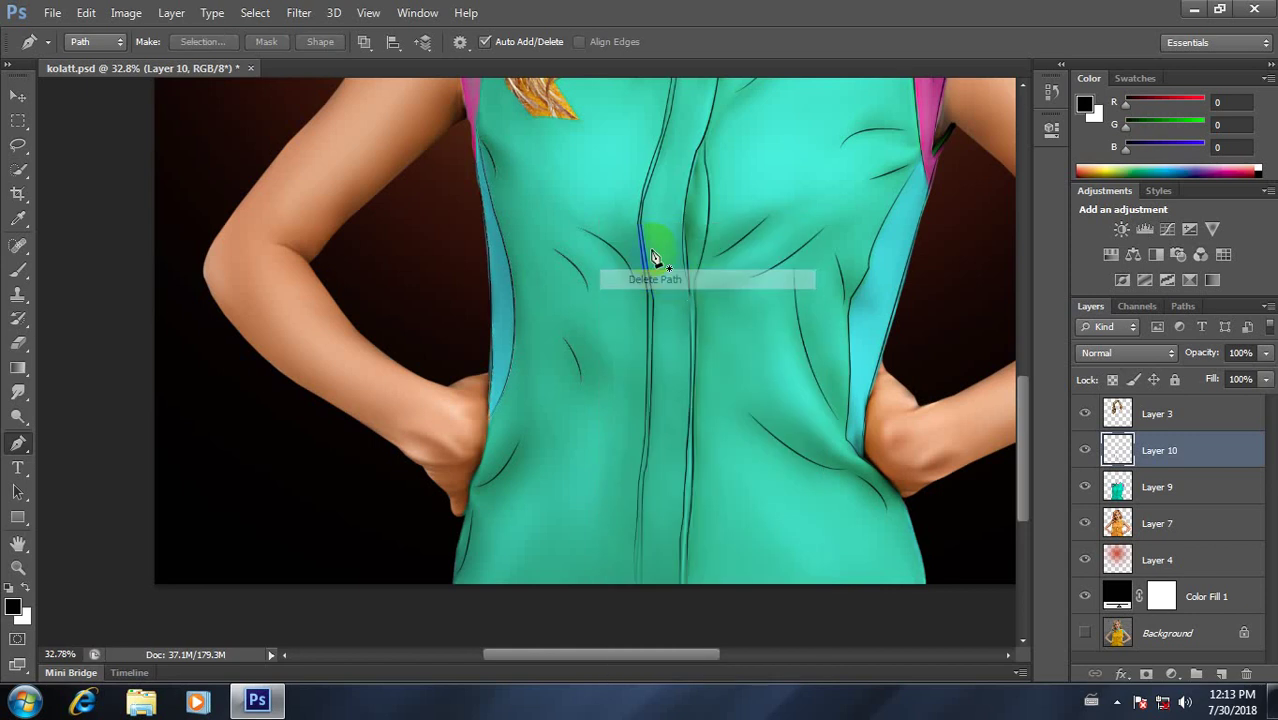
scroll(630, 248, "down", 2)
Step: Draw a curved crease on the lower shirt, brush-stroke it, and delete its path
scroll(625, 398, "up", 1)
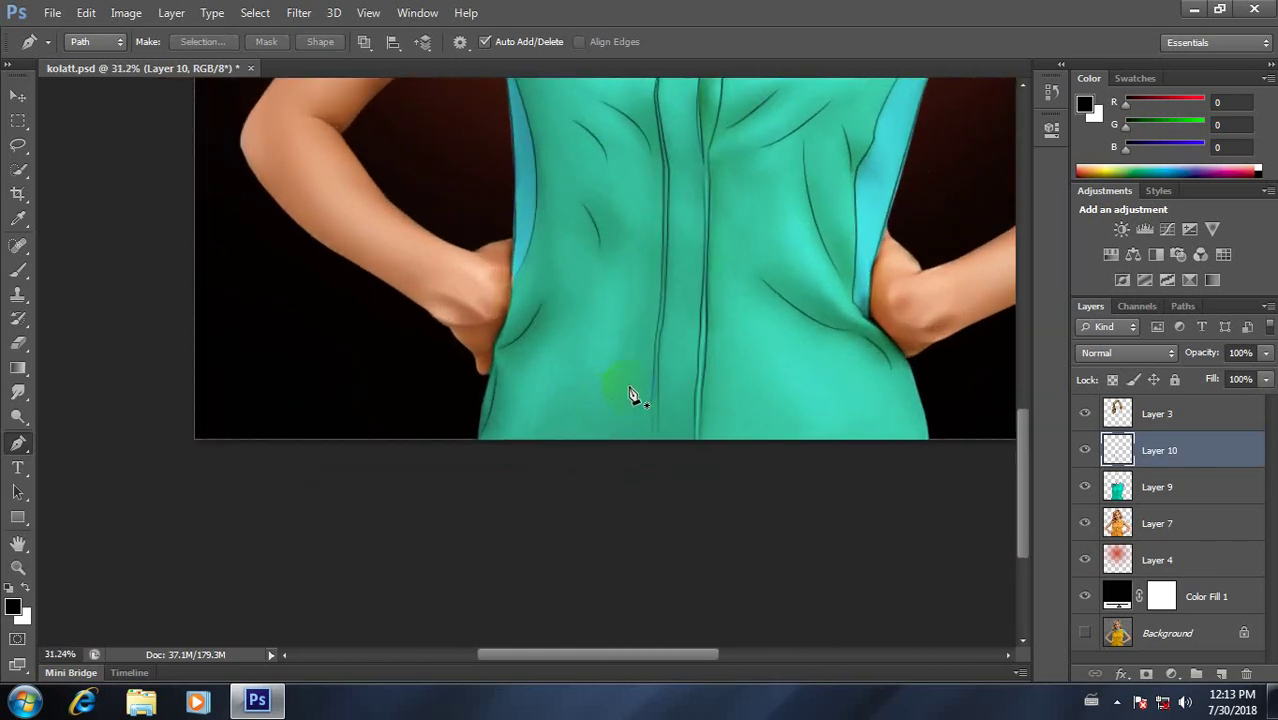
left_click(644, 249)
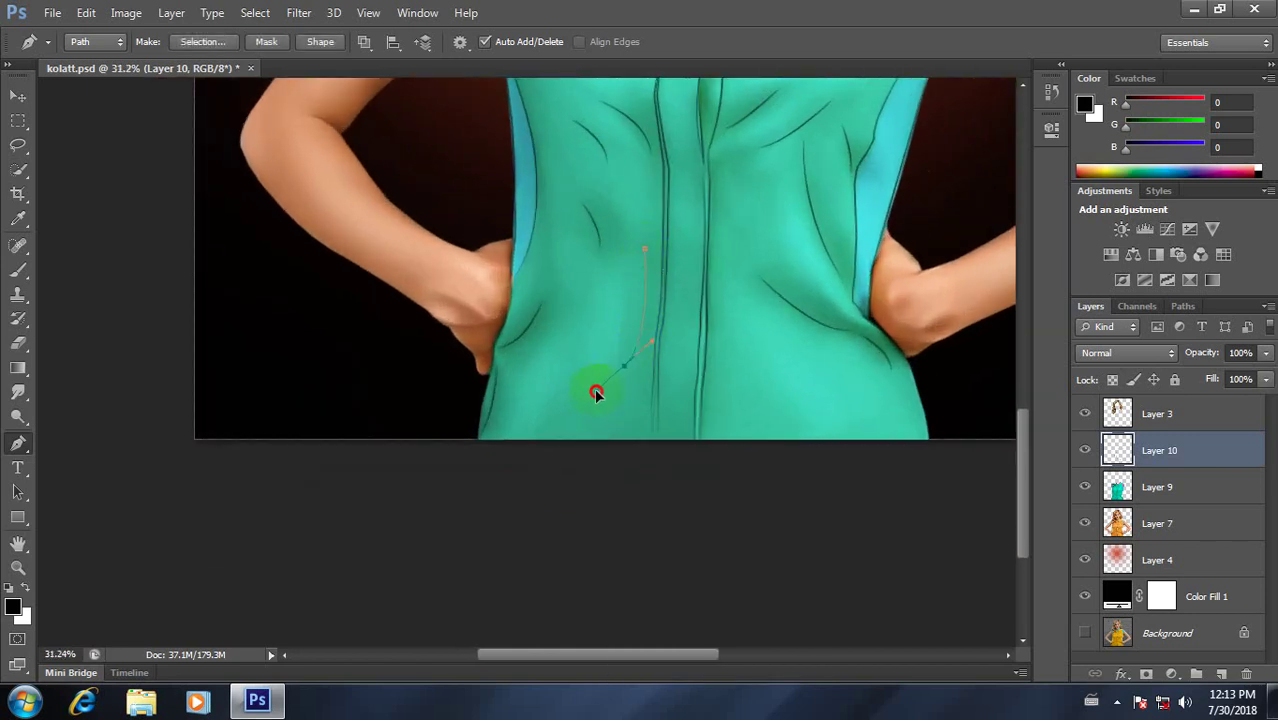
left_click_drag(596, 393, 590, 396)
right_click(600, 335)
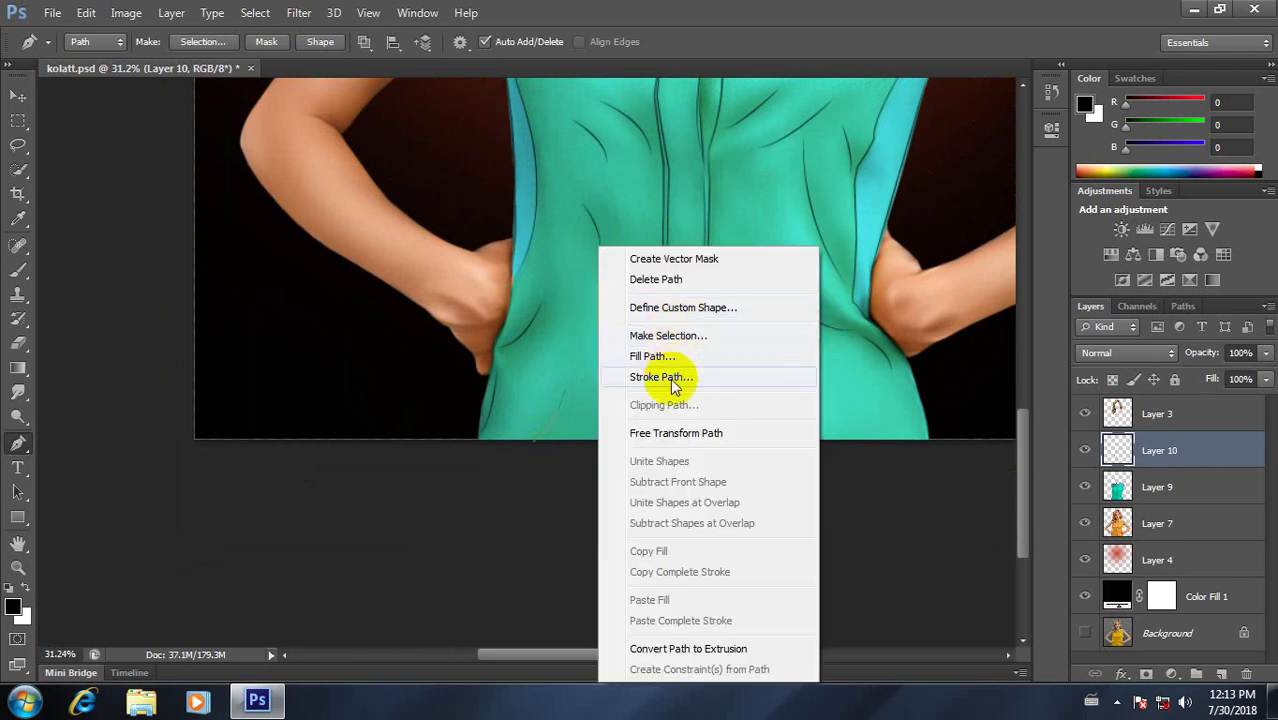
left_click(670, 378)
left_click(760, 238)
right_click(630, 252)
left_click(640, 277)
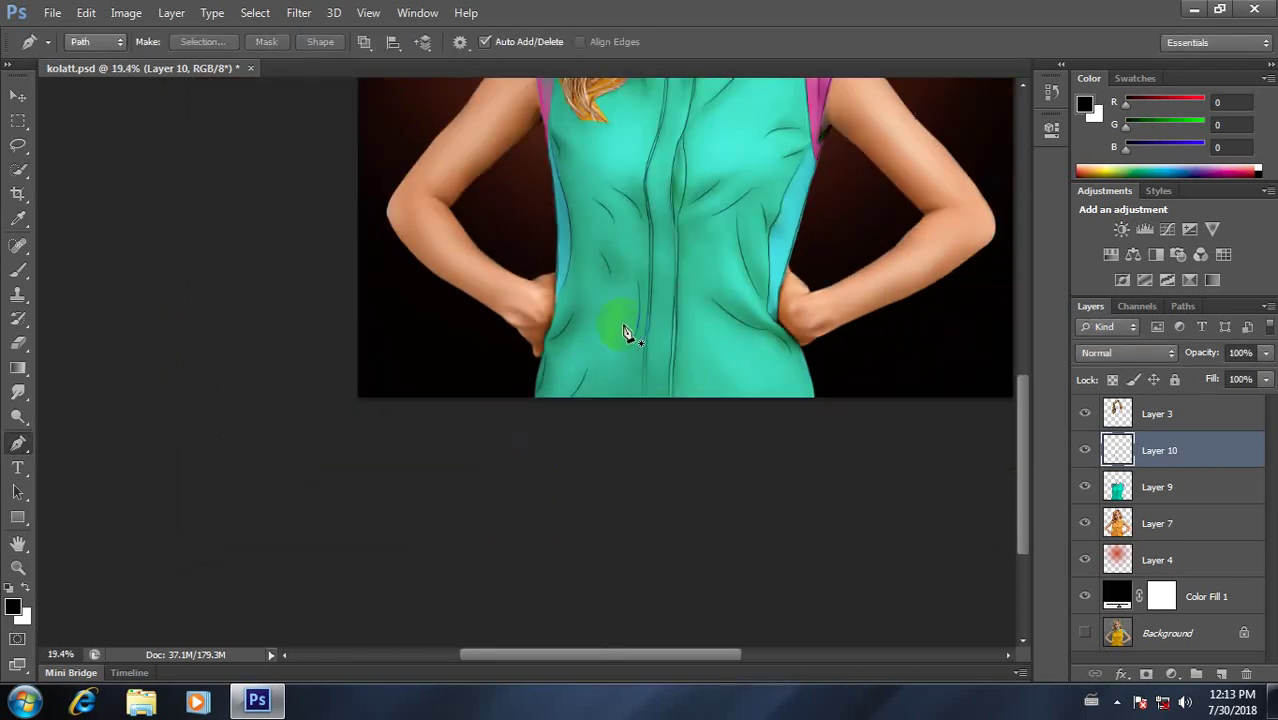
scroll(624, 333, "down", 1)
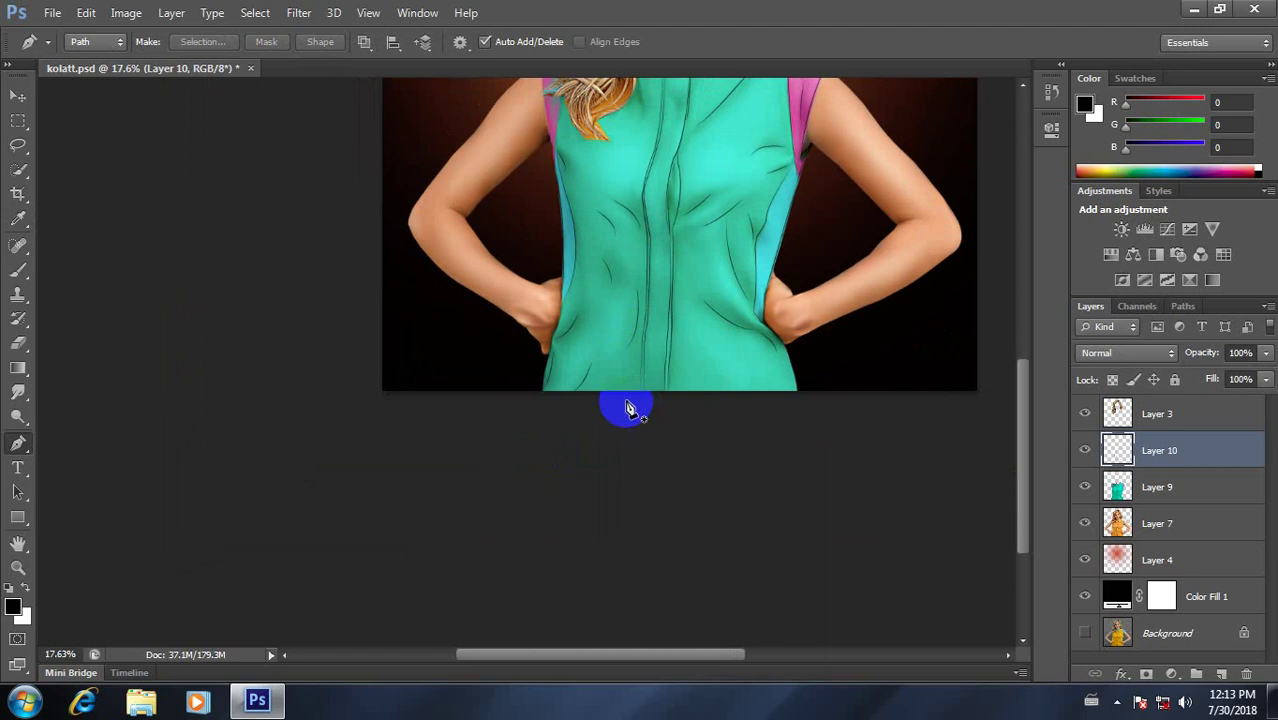
Step: Brush-stroke a second lower-left crease curve and delete its guide path
scroll(630, 397, "up", 2)
scroll(630, 392, "up", 2)
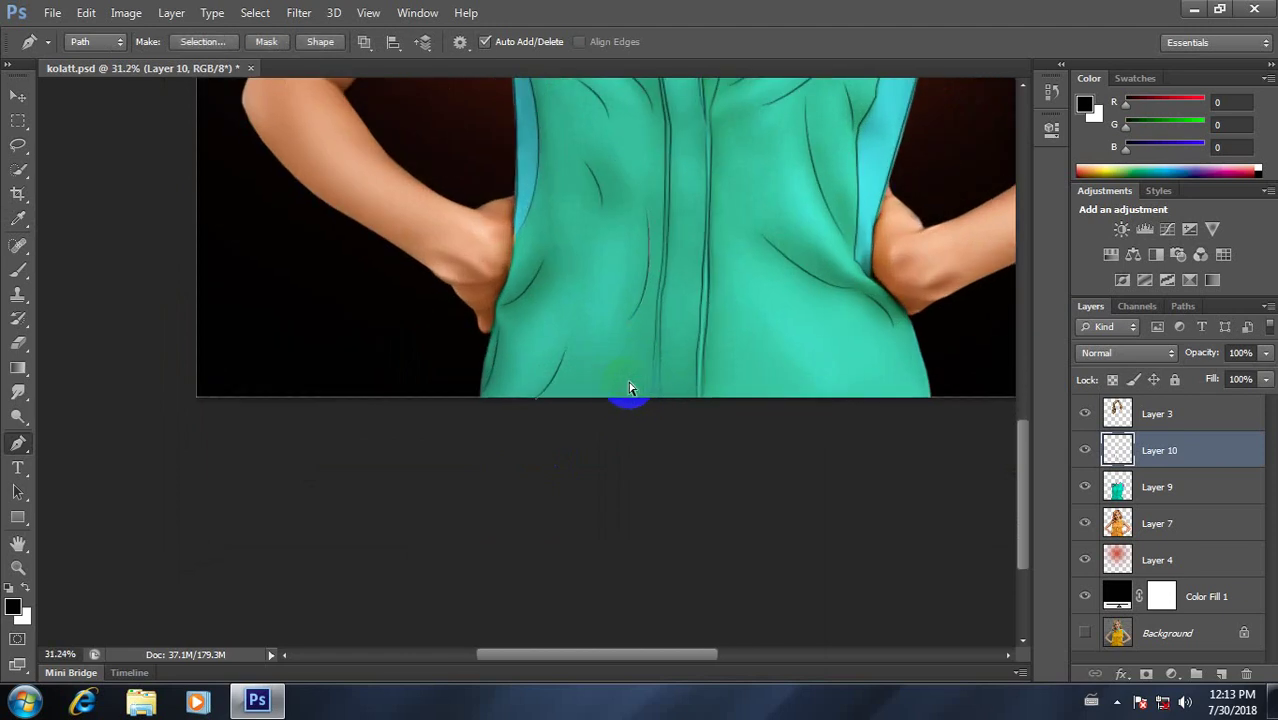
right_click(644, 259)
left_click(718, 377)
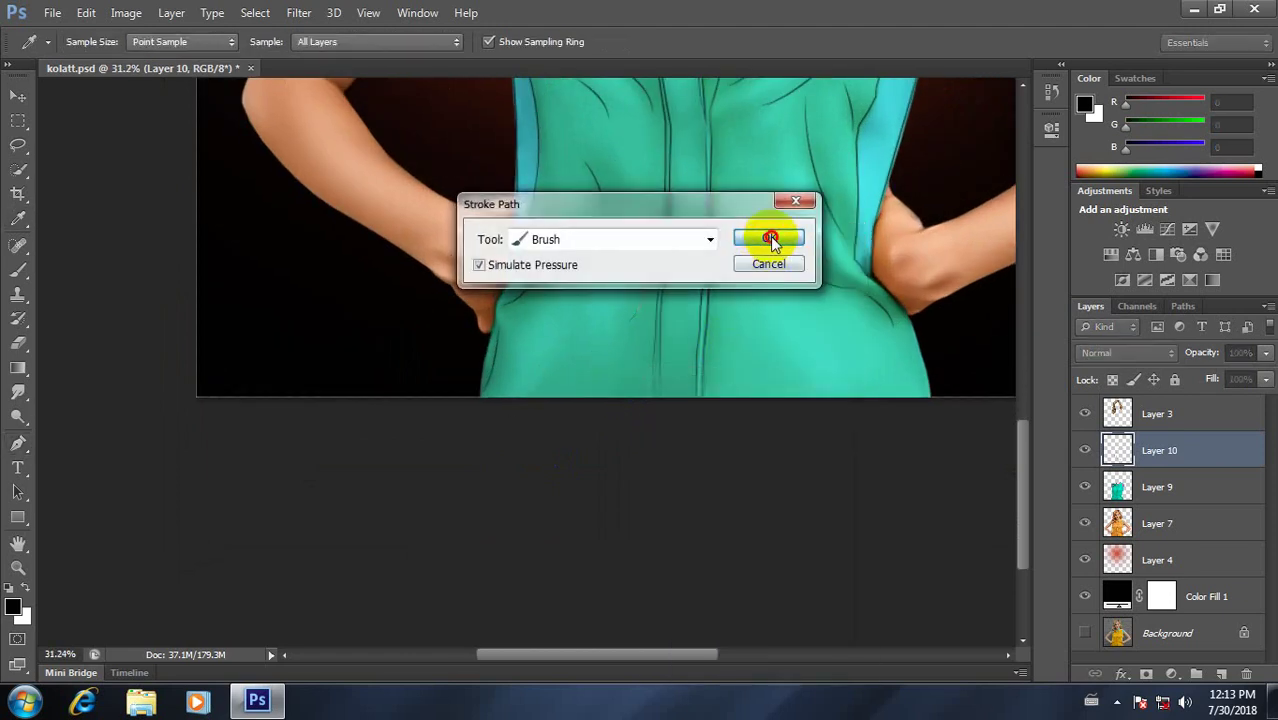
left_click(765, 234)
right_click(655, 247)
left_click(710, 279)
scroll(628, 283, "down", 2)
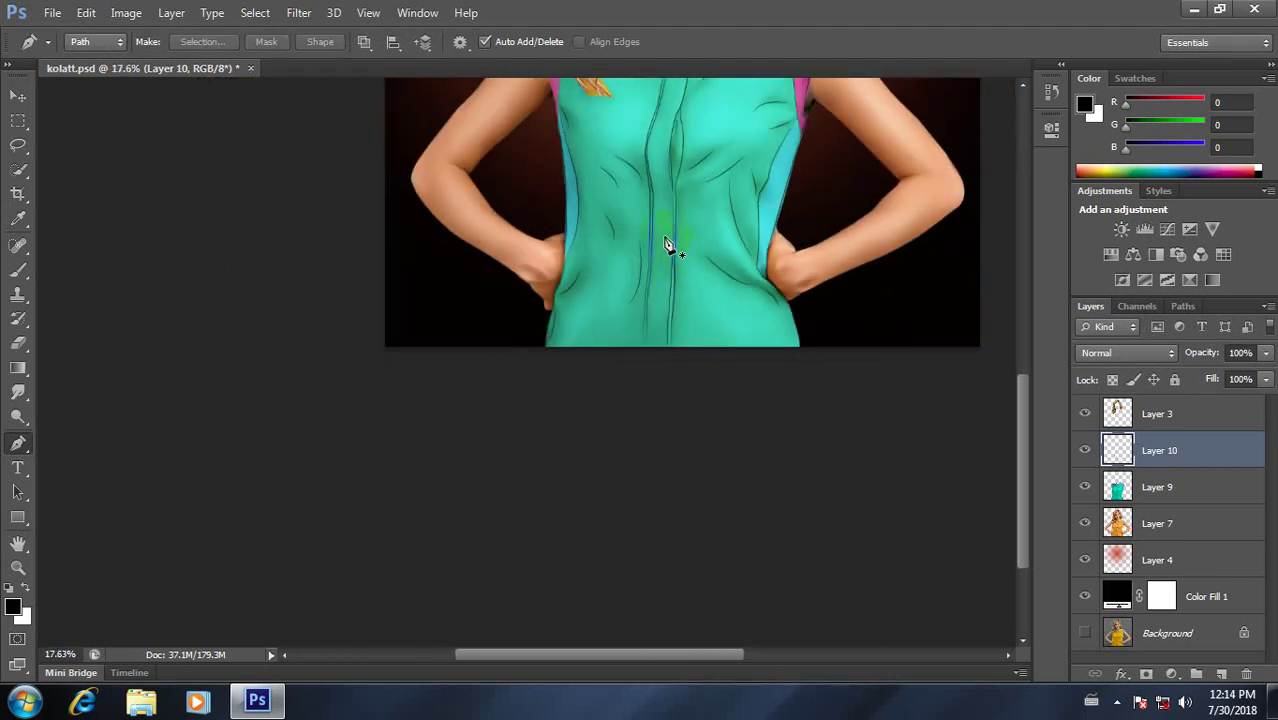
Step: Start a new crease path on the upper shirt just below the collar
scroll(667, 245, "up", 2)
mouse_move(667, 234)
left_mouse_down()
mouse_move(705, 325)
mouse_move(654, 423)
left_mouse_up()
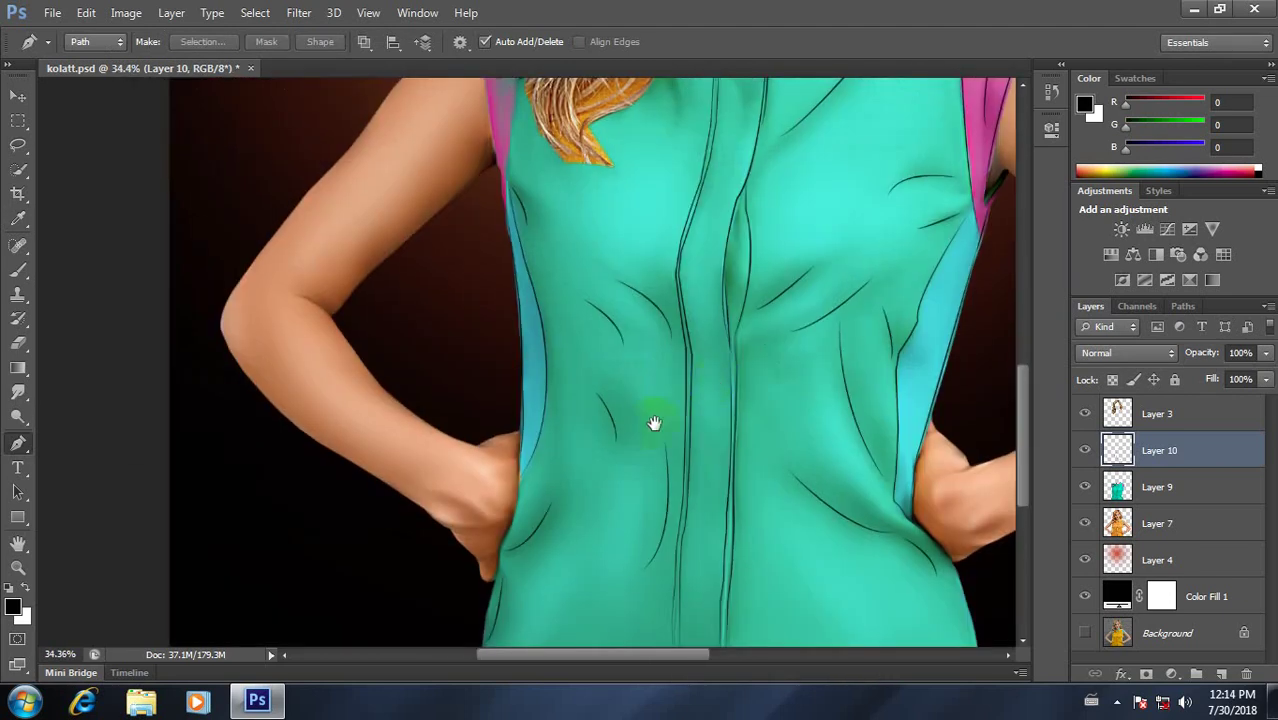
left_click(549, 401)
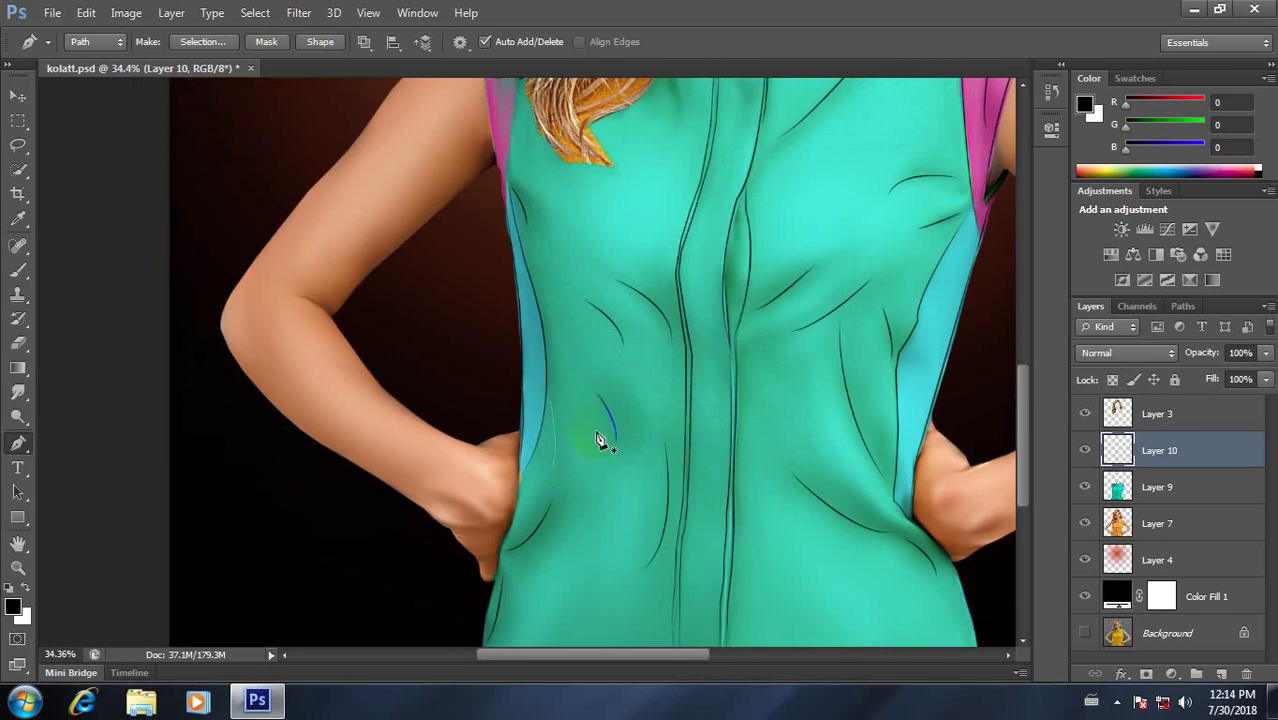
left_click_drag(642, 220, 579, 371)
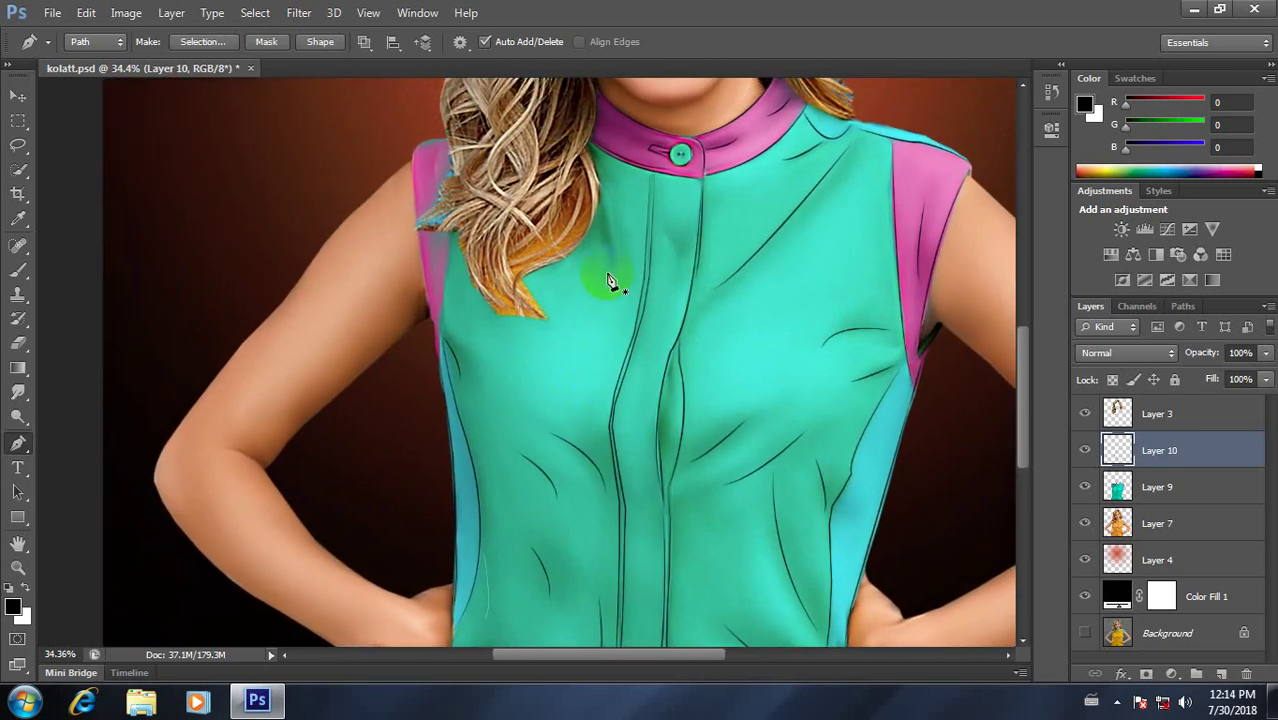
left_click(606, 214)
Step: Brush-stroke the upper-shirt crease path and delete the guide path
right_click(682, 312)
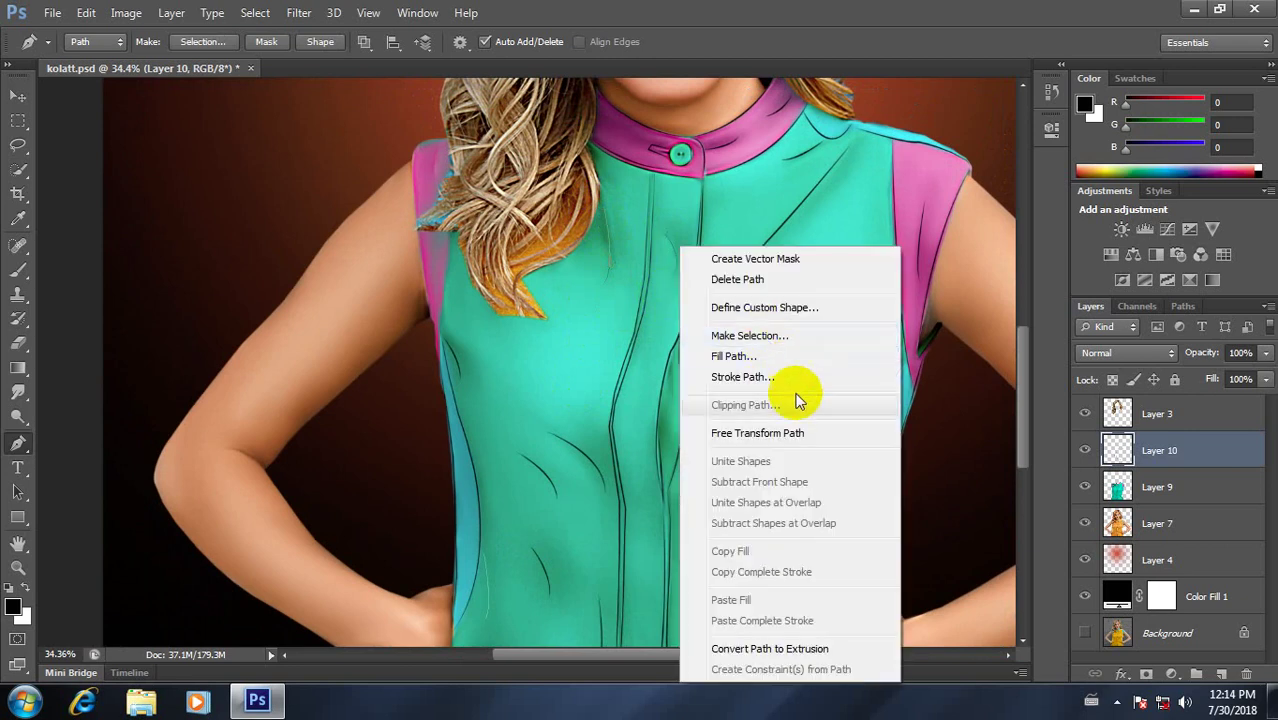
left_click(768, 376)
left_click(745, 242)
right_click(654, 258)
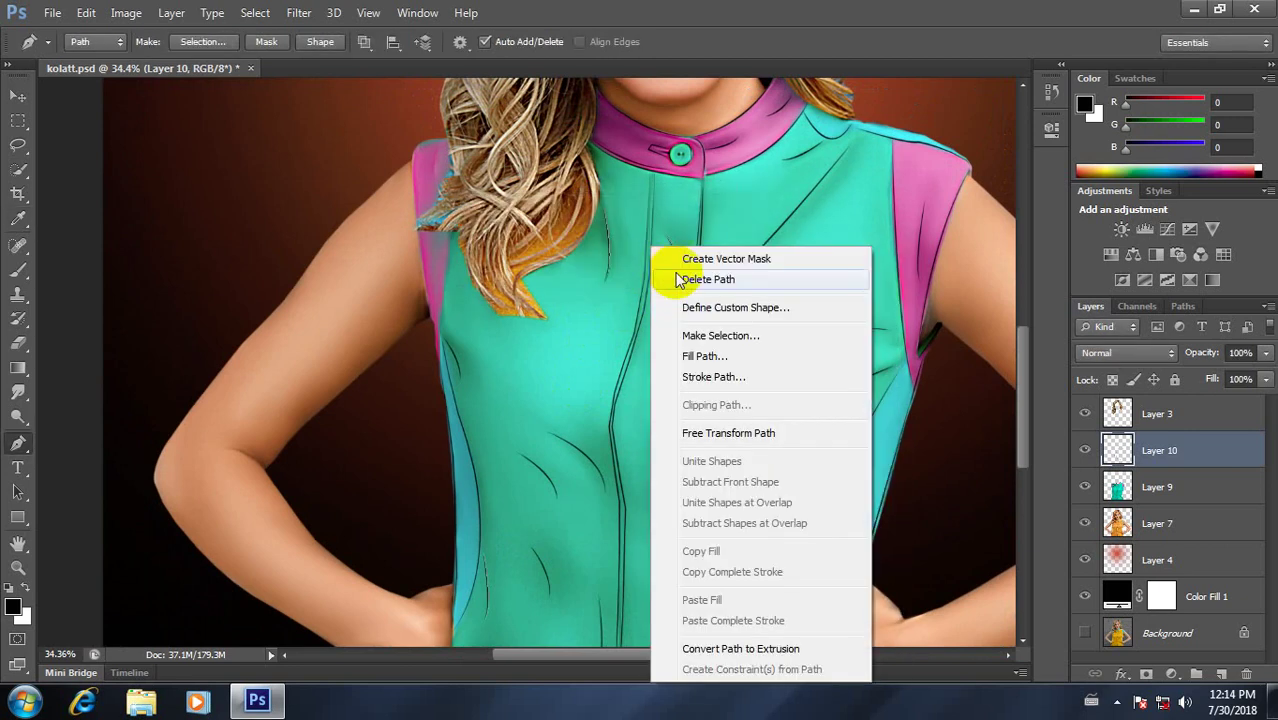
left_click(700, 279)
scroll(600, 348, "down", 2)
scroll(528, 371, "up", 2)
scroll(516, 348, "up", 1)
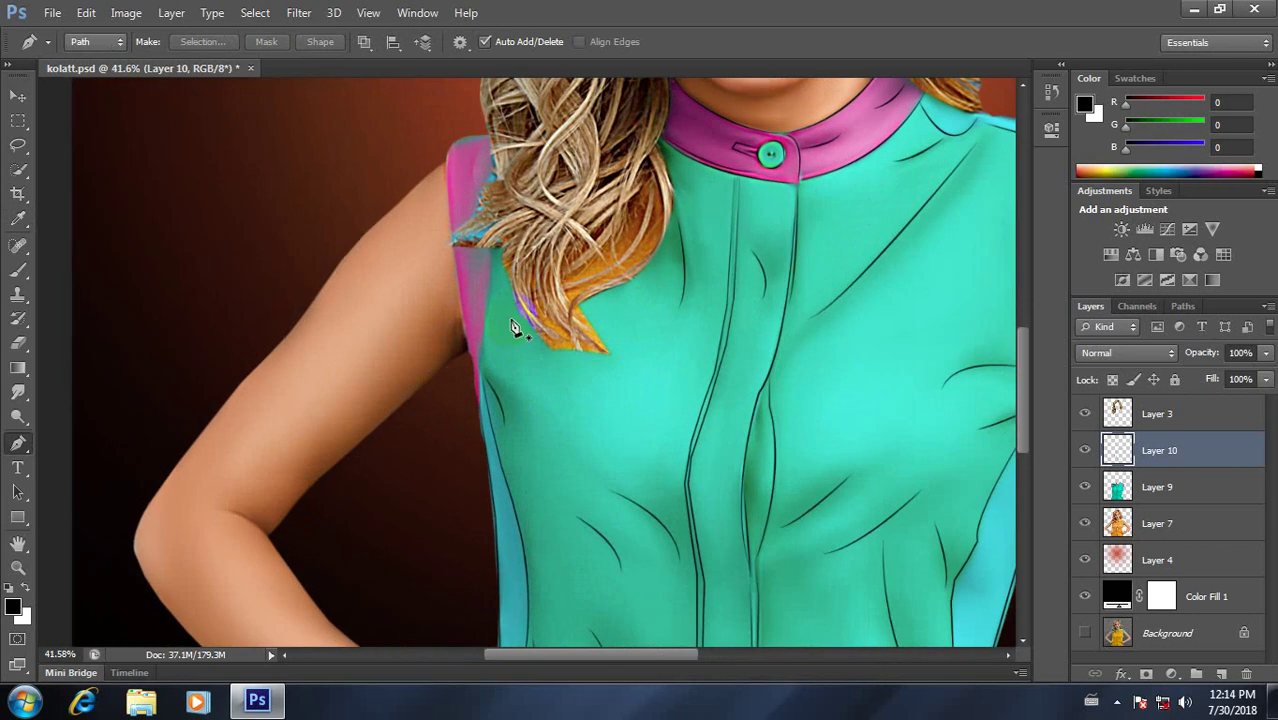
Step: Trace the left sleeve edge up to the shoulder, brush-stroke it, and delete the path
left_click(494, 249)
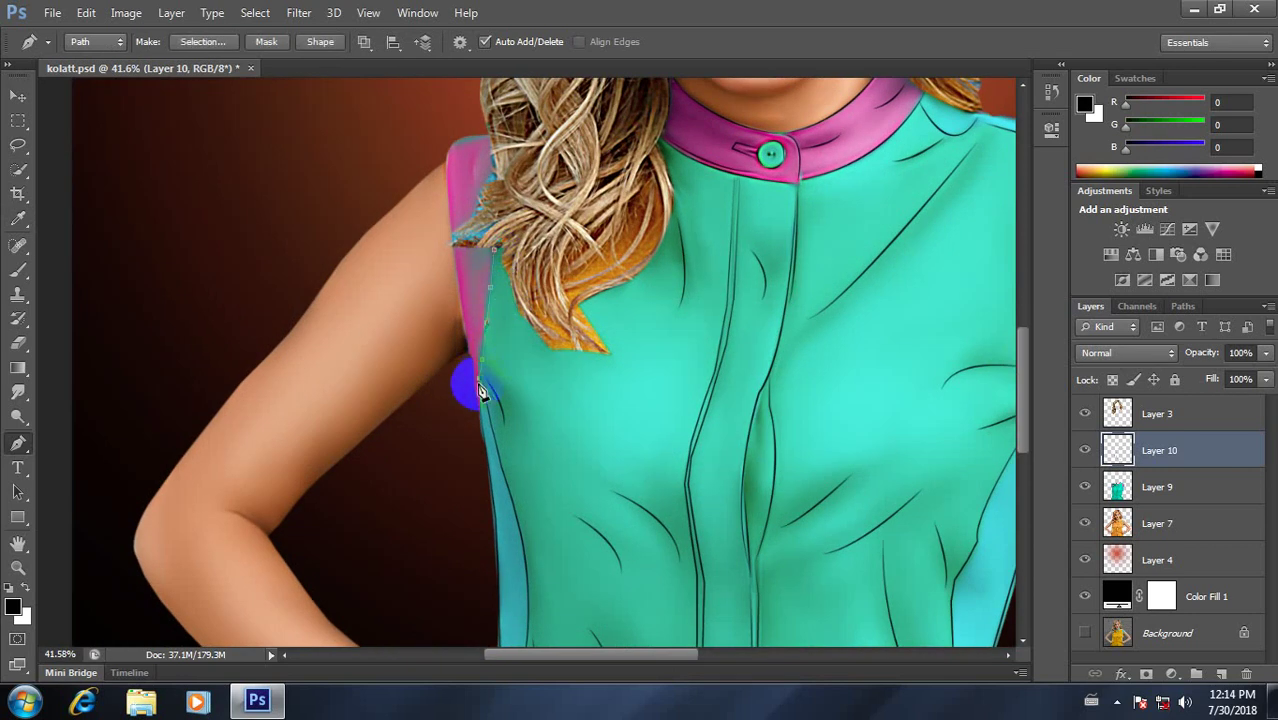
left_click(467, 347)
left_click(462, 294)
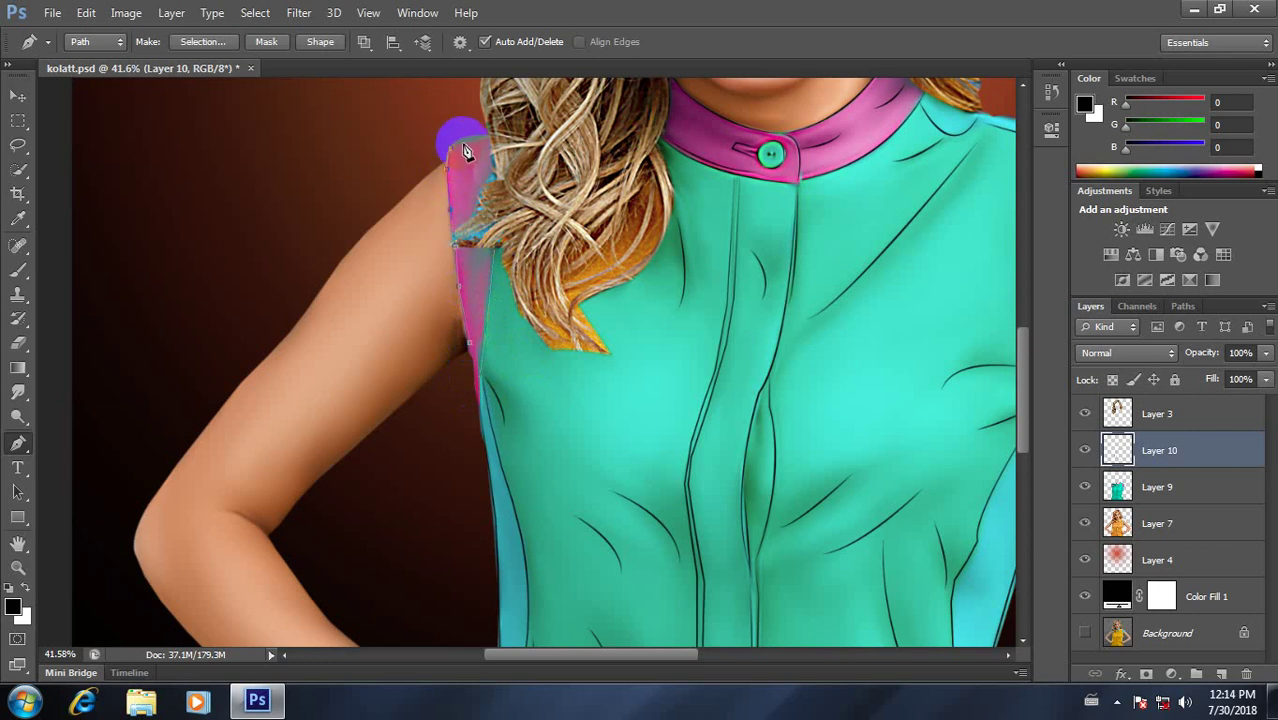
right_click(530, 298)
left_click(656, 374)
left_click(769, 238)
right_click(570, 305)
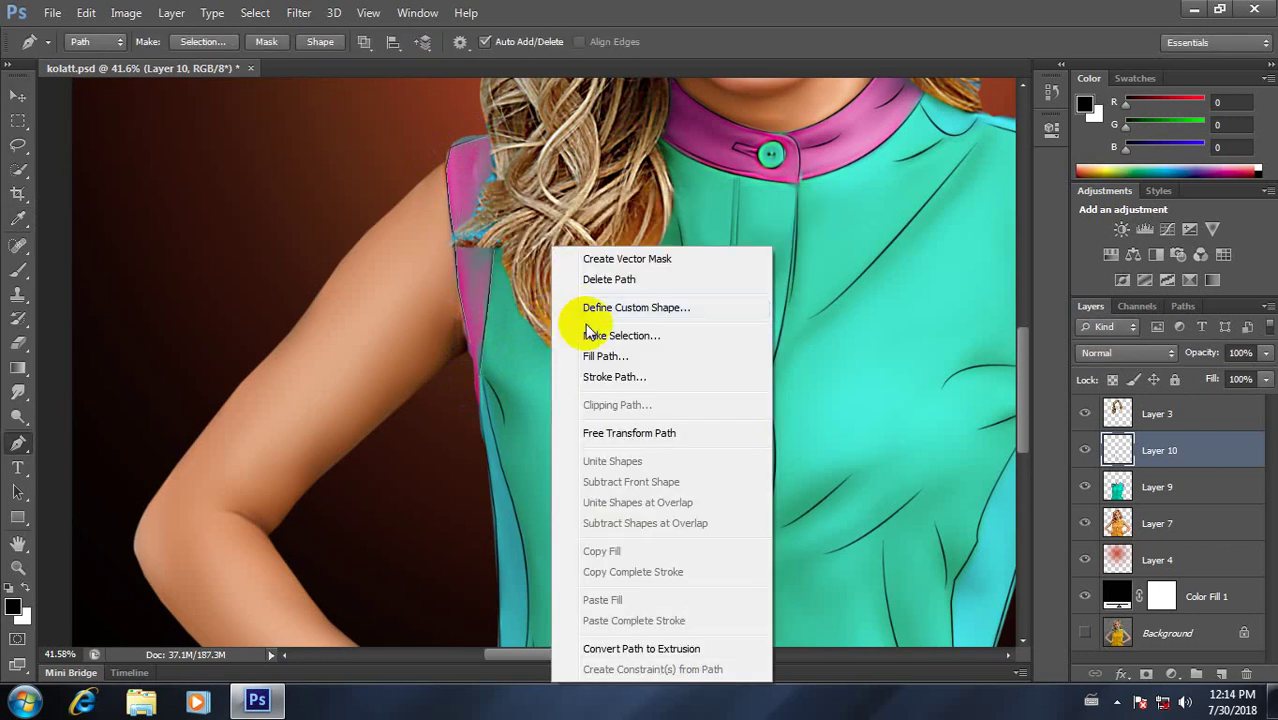
left_click(580, 279)
scroll(570, 305, "down", 3)
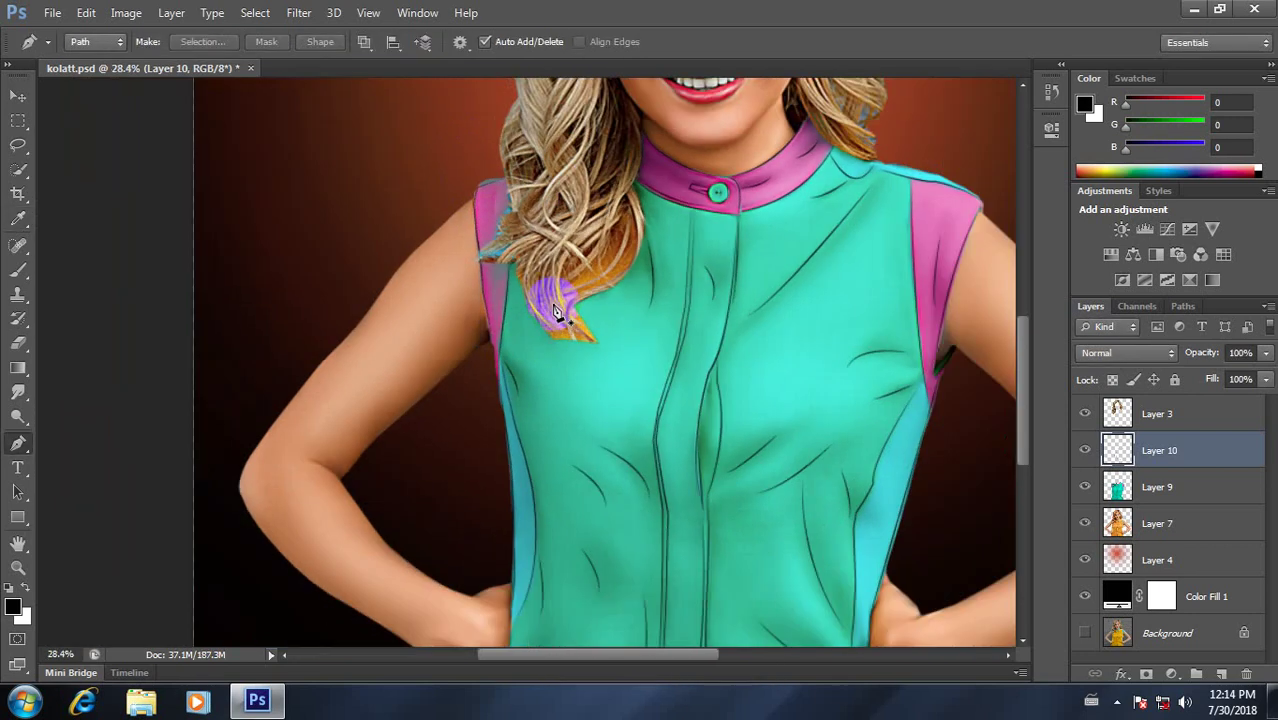
scroll(560, 308, "down", 2)
scroll(565, 310, "down", 5)
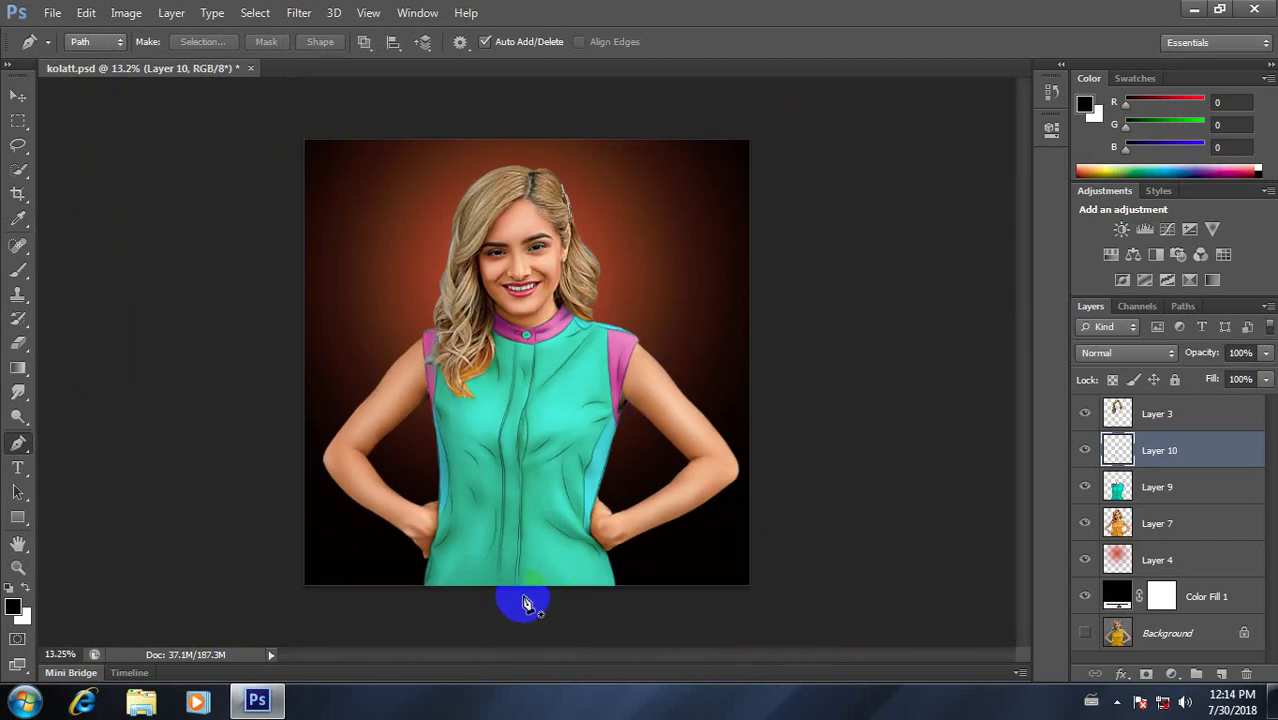
Step: Pan and zoom the view back out over the whole shirt
scroll(527, 604, "up", 3)
scroll(533, 584, "up", 2)
left_click_drag(570, 533, 603, 418)
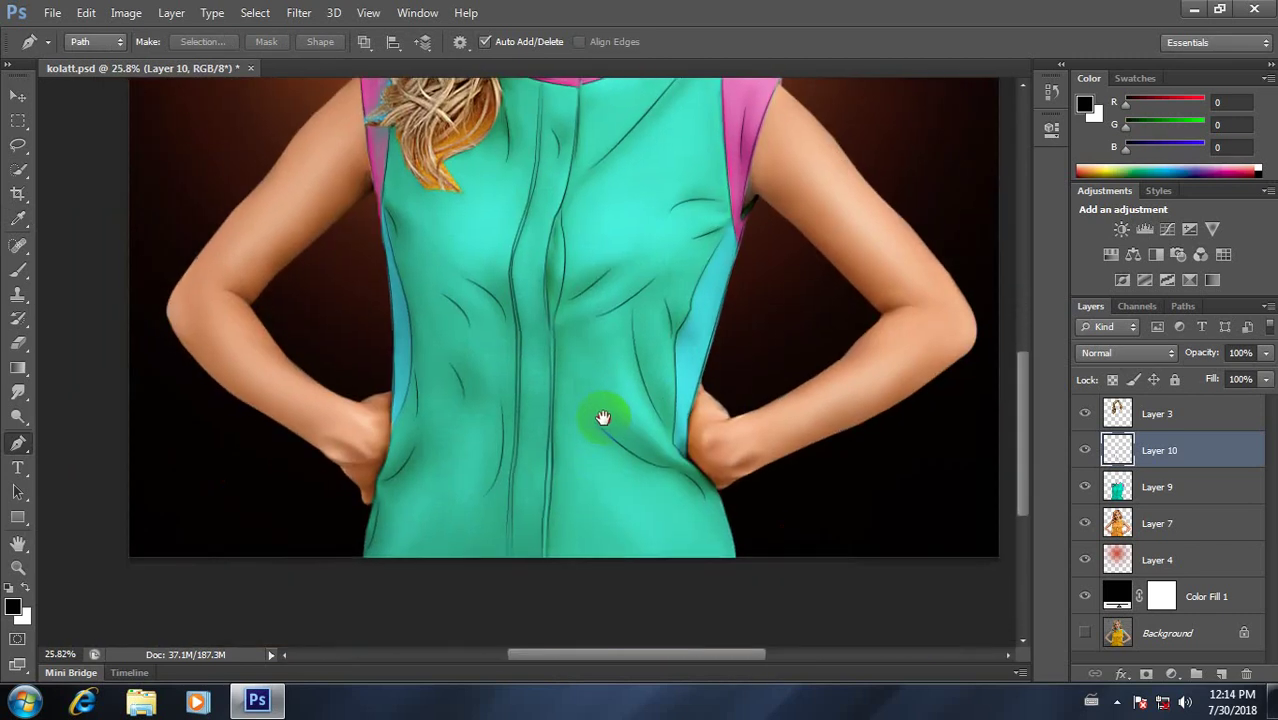
scroll(580, 328, "down", 2)
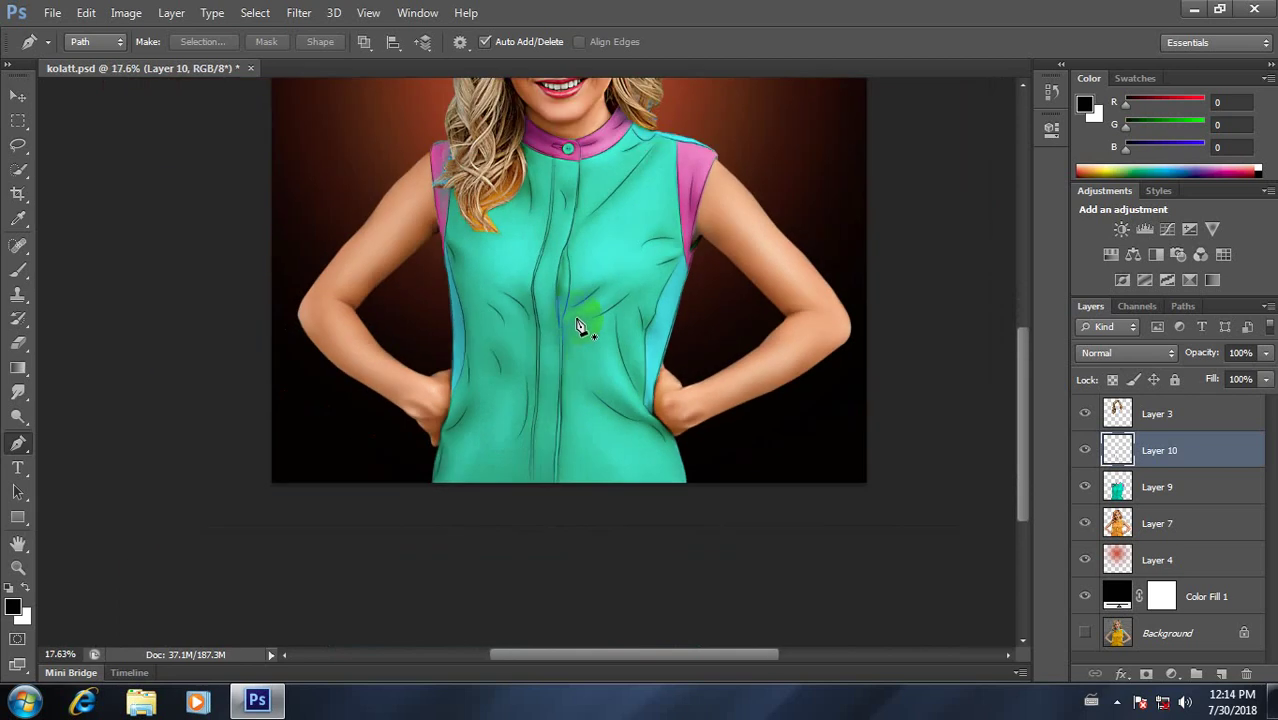
scroll(580, 328, "down", 2)
scroll(579, 328, "up", 1)
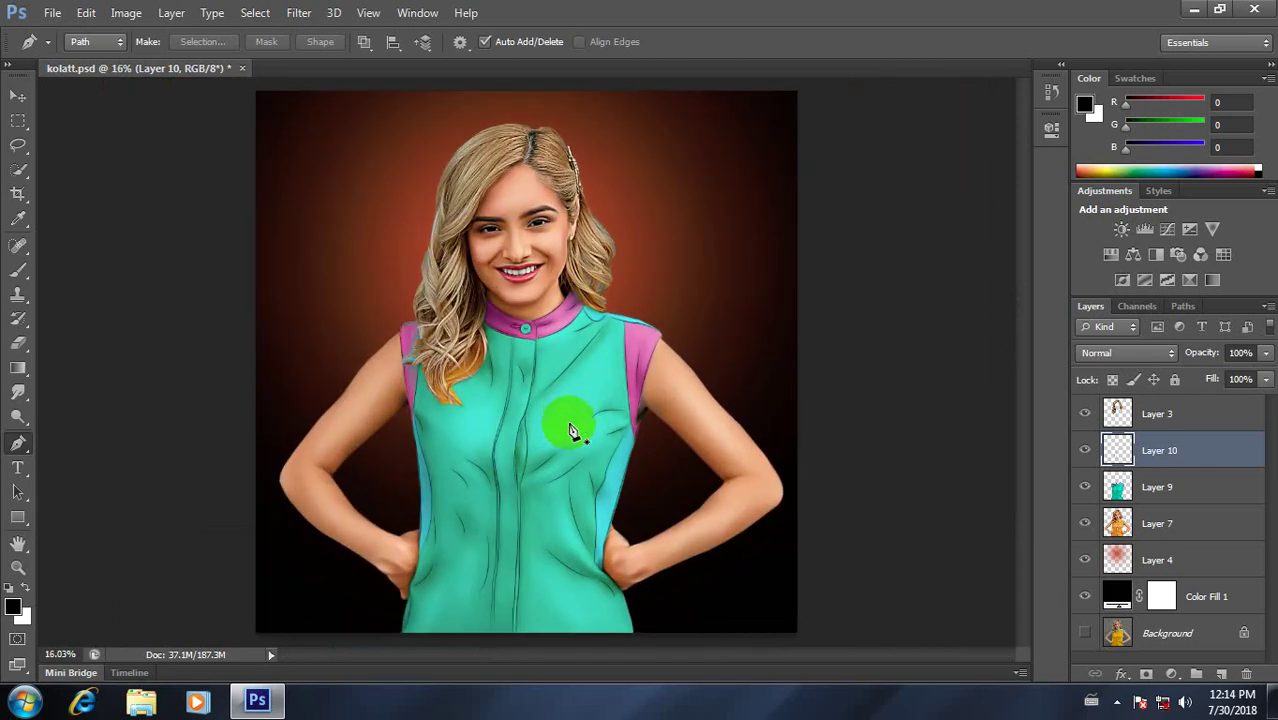
scroll(585, 400, "up", 1)
left_click_drag(585, 449, 595, 325)
scroll(595, 325, "down", 2)
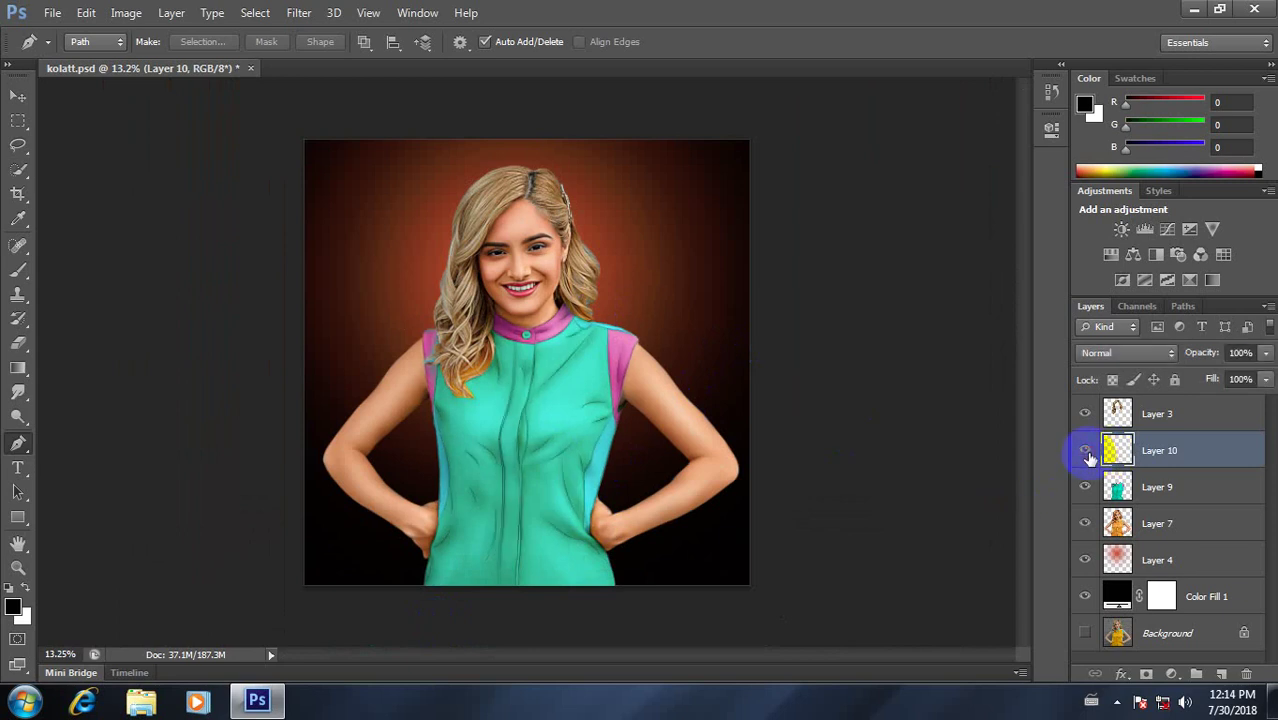
Step: Soften the crease lines with a small-radius Gaussian Blur
key("Delete")
left_click(298, 12)
mouse_move(307, 228)
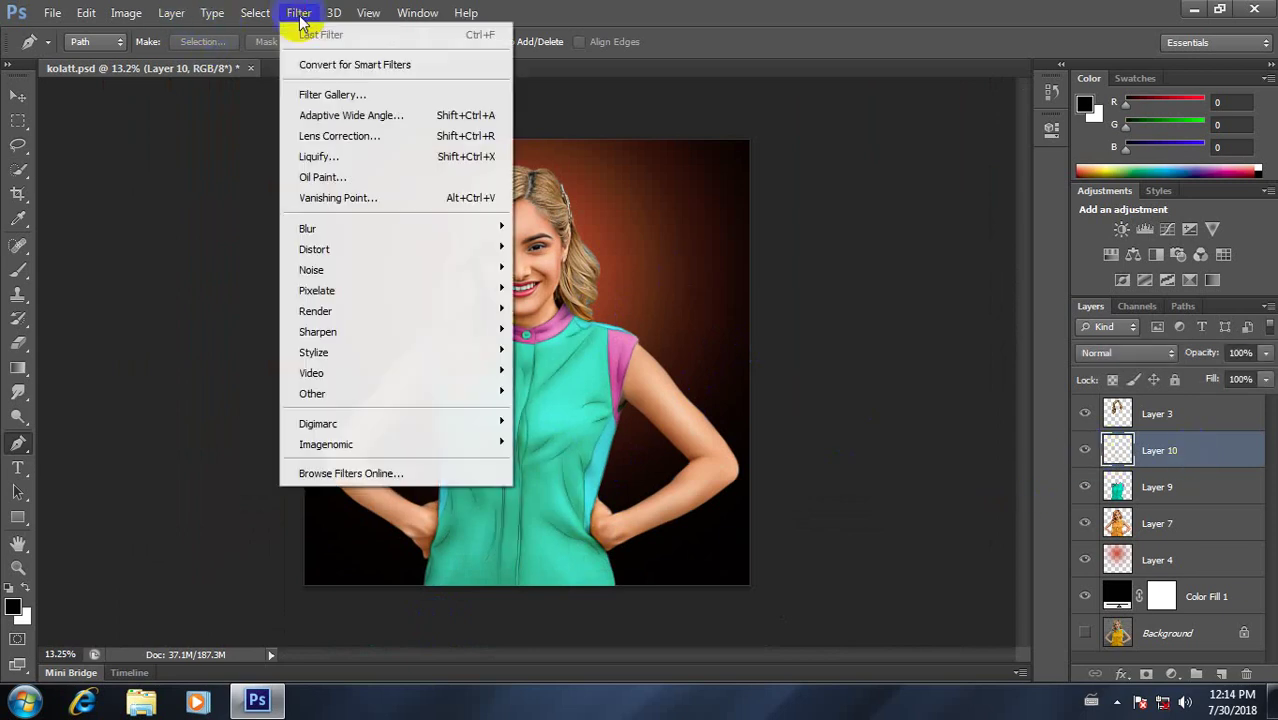
left_click(560, 381)
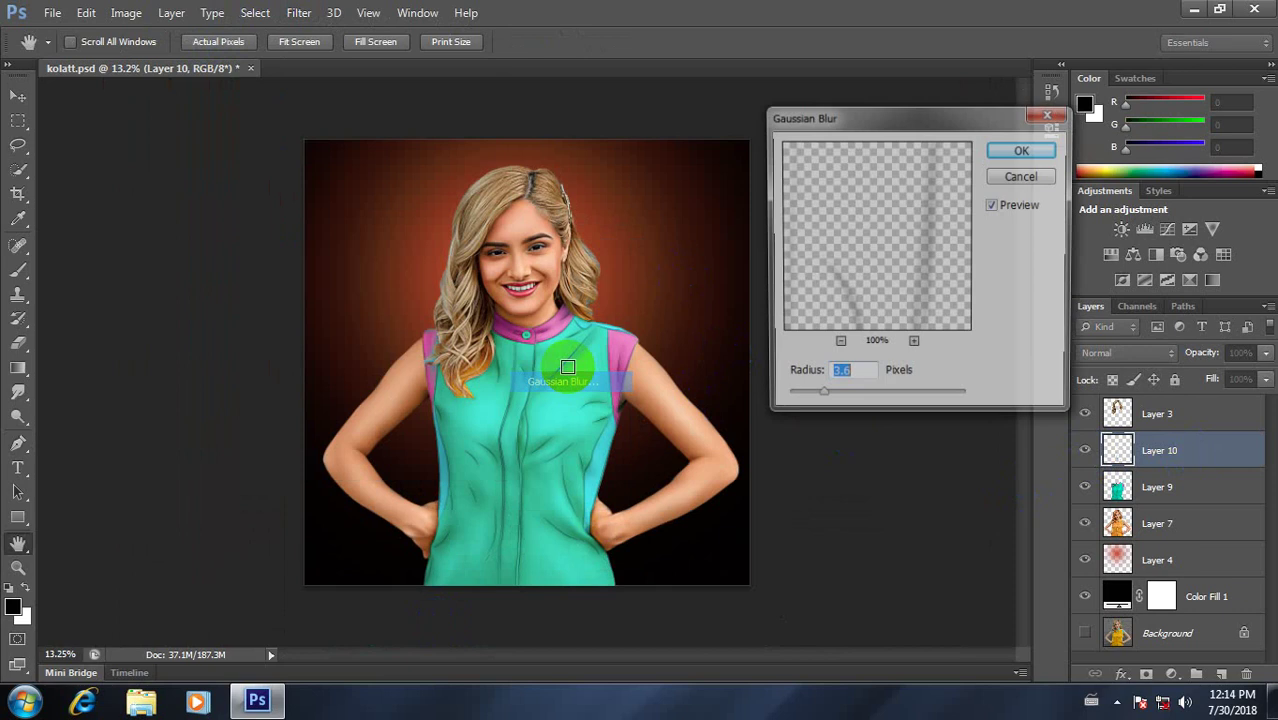
left_click_drag(890, 394, 793, 405)
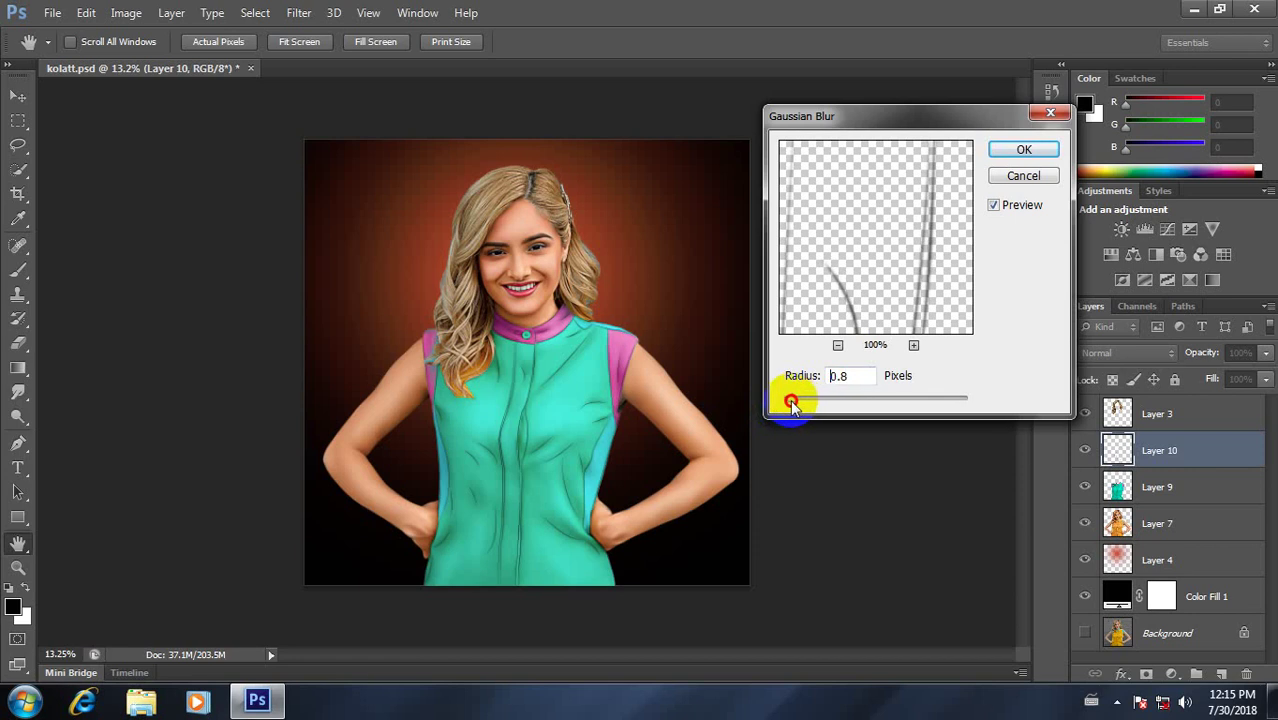
left_click(1024, 149)
Step: Lower the crease-line layer's opacity to 83%
key("p")
scroll(549, 494, "up", 1)
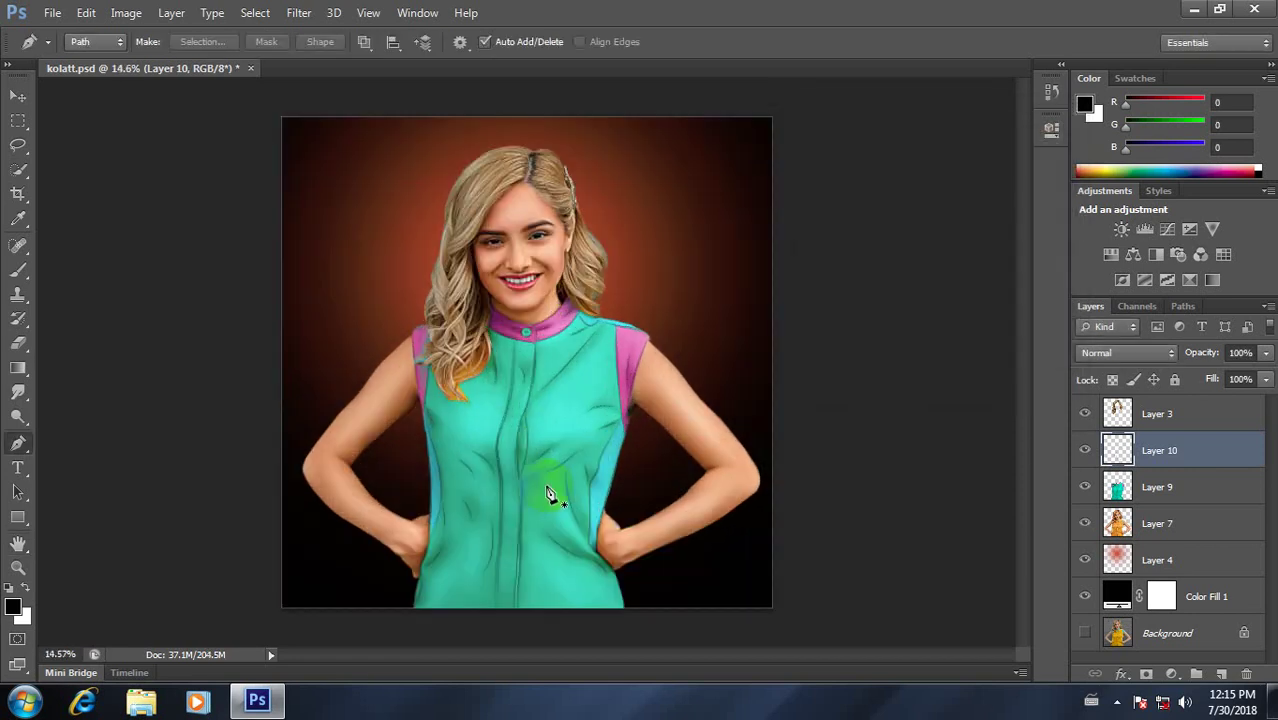
scroll(549, 494, "up", 2)
left_click(1266, 353)
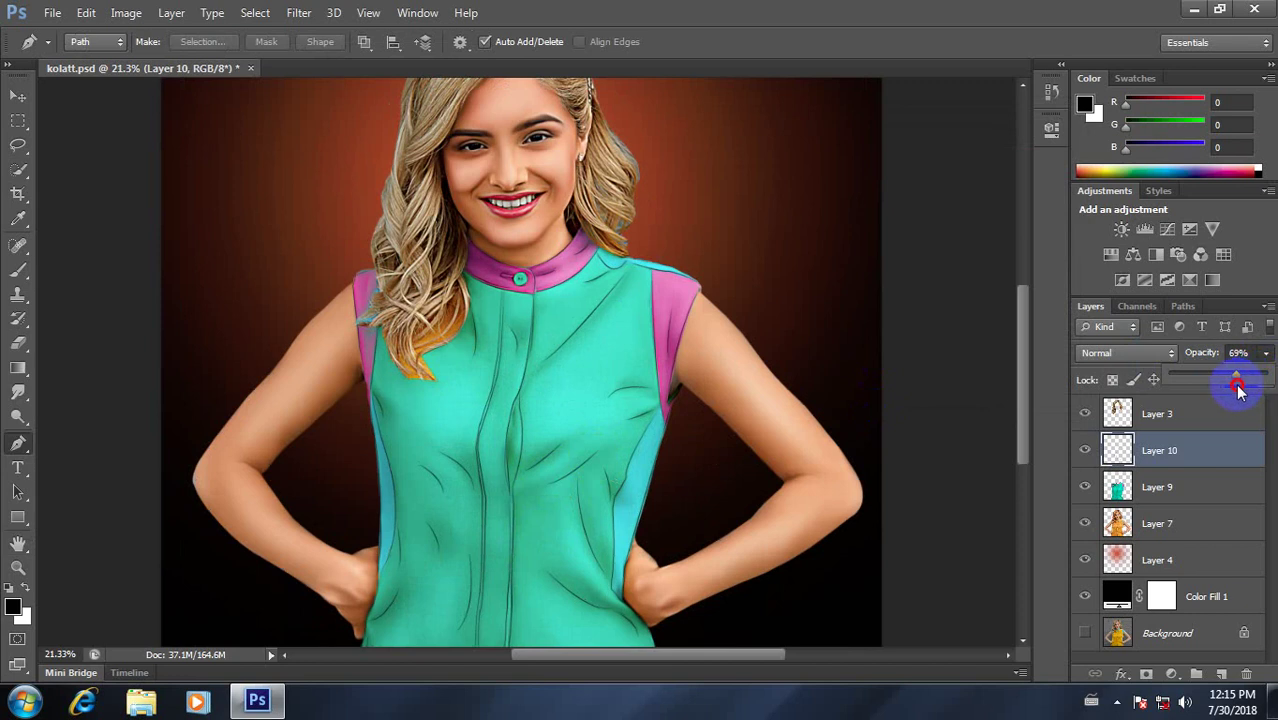
left_click_drag(1237, 390, 1219, 391)
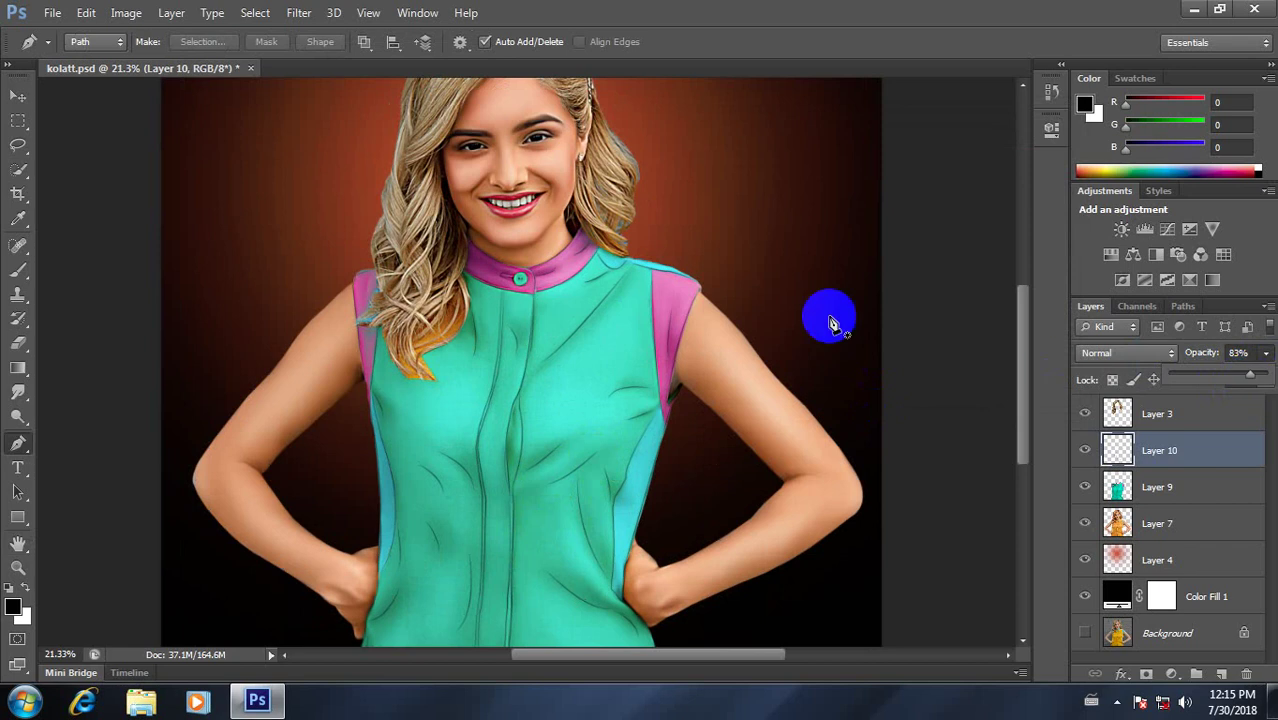
Step: Select the crease-line layer in the Layers panel for merging
scroll(640, 440, "down", 3)
scroll(621, 446, "up", 2)
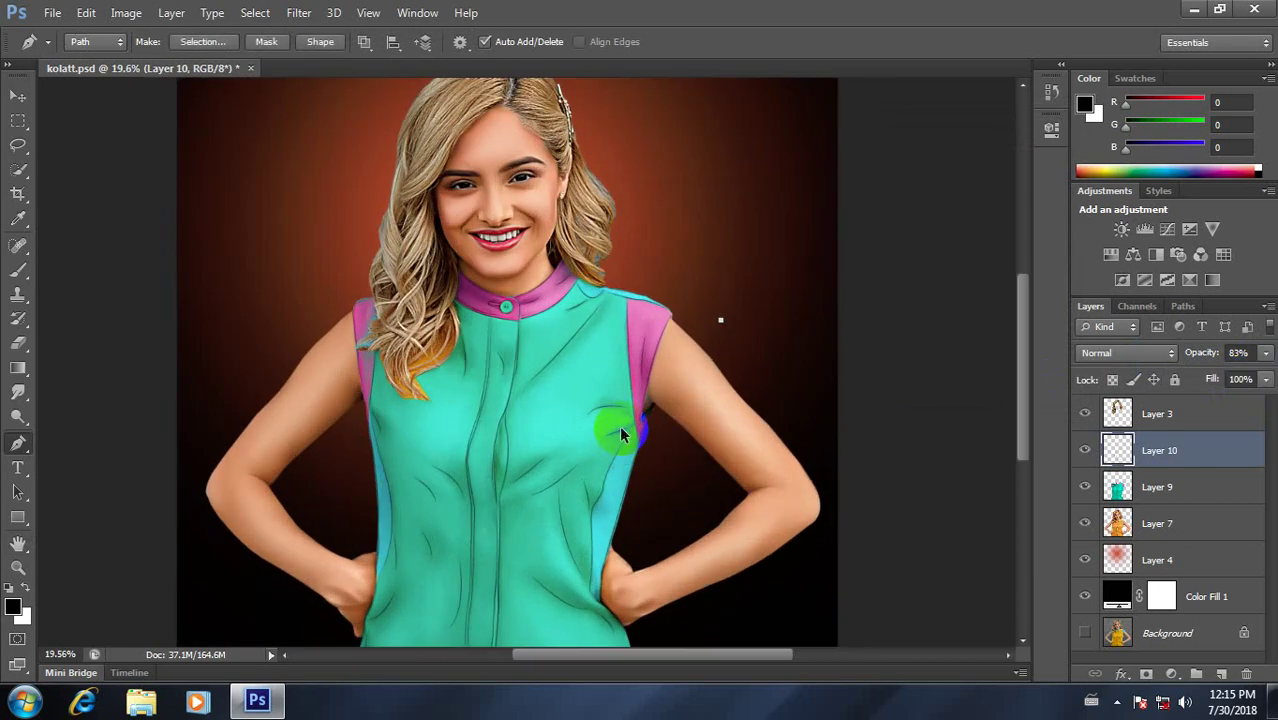
scroll(620, 430, "down", 2)
scroll(615, 435, "up", 1)
scroll(612, 437, "down", 3)
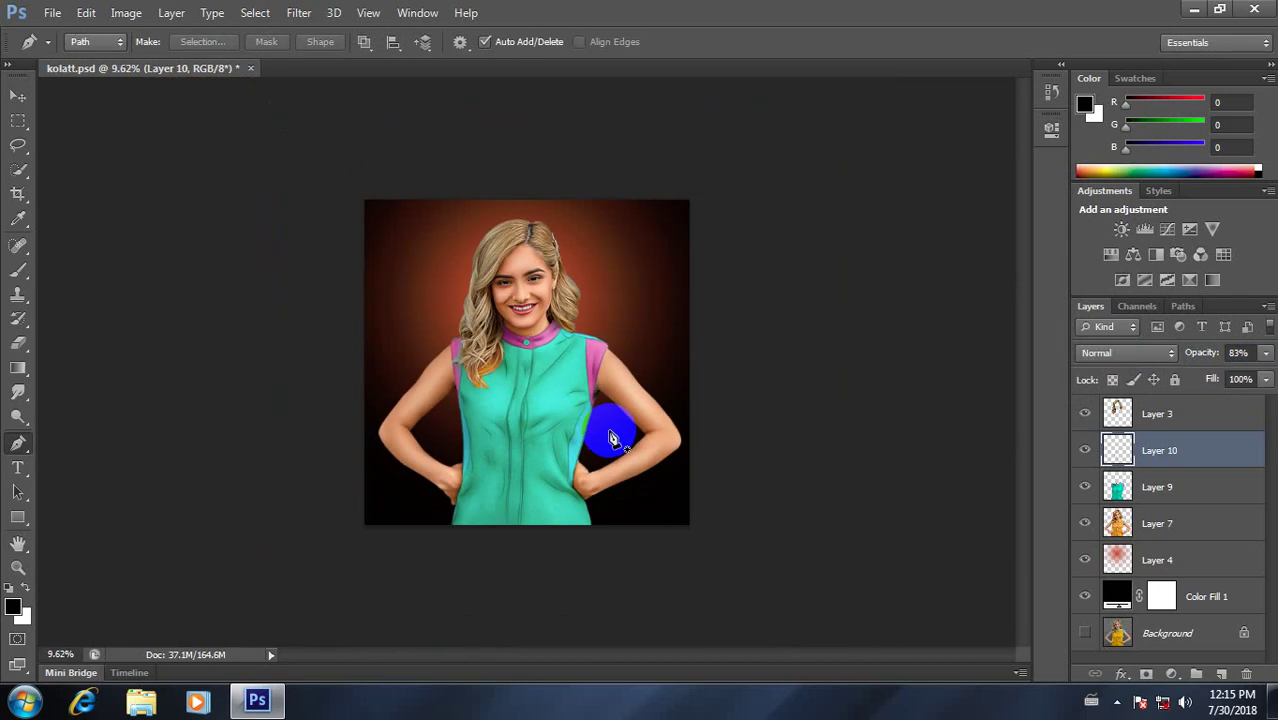
scroll(608, 438, "up", 1)
scroll(602, 440, "up", 4)
scroll(600, 442, "down", 3)
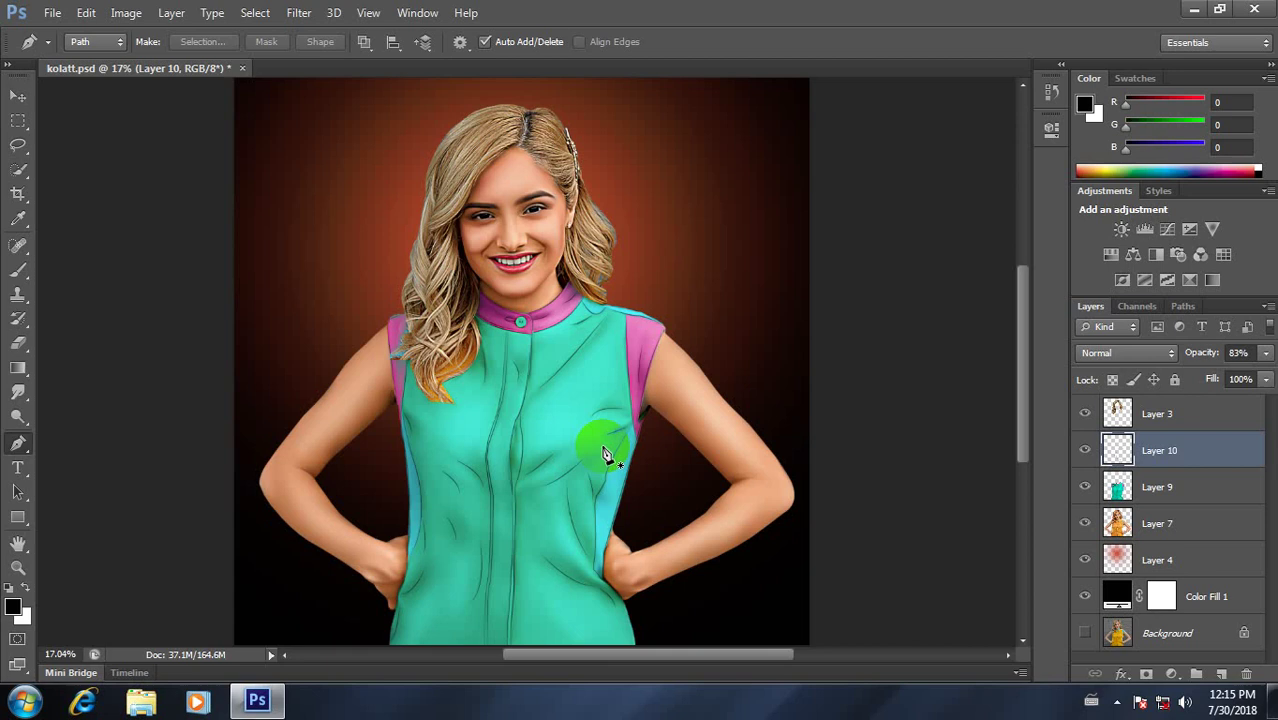
left_click(1172, 495, "ctrl")
Step: Merge the crease layer down into the shirt layer and check the result
key("ctrl+e")
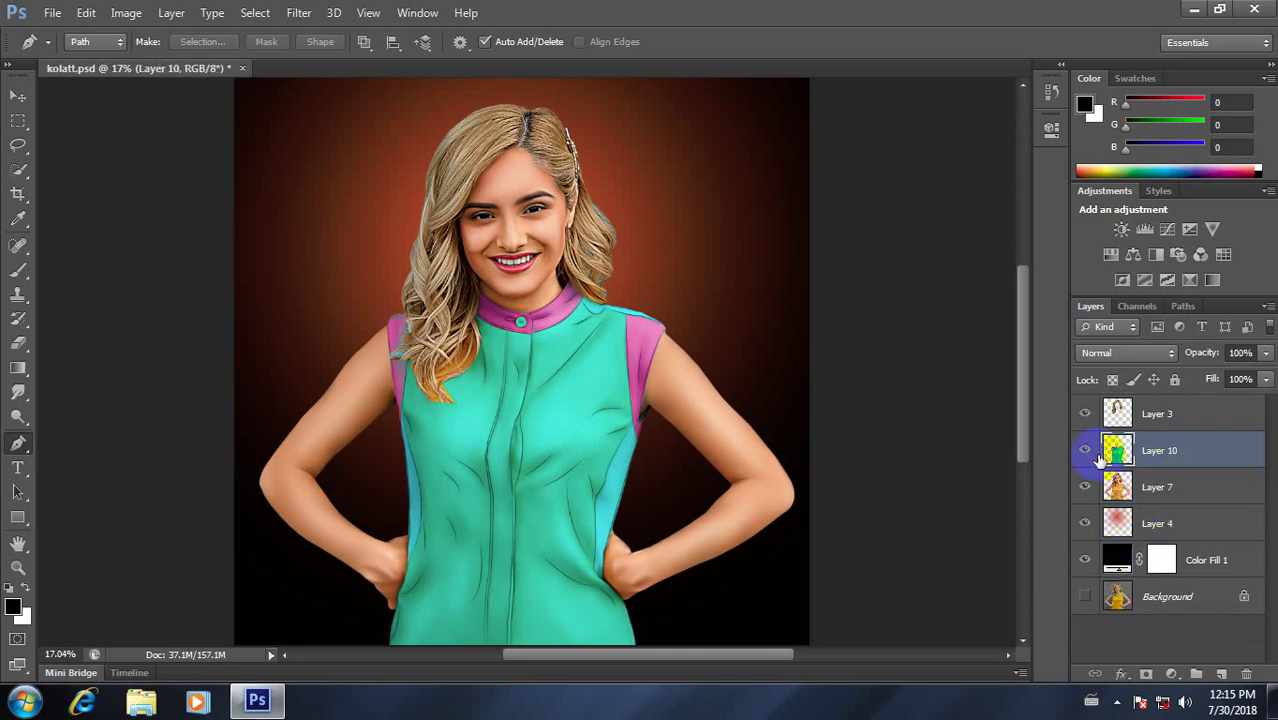
left_click(1085, 450)
left_click(1085, 450)
scroll(608, 517, "down", 1)
scroll(612, 516, "up", 1)
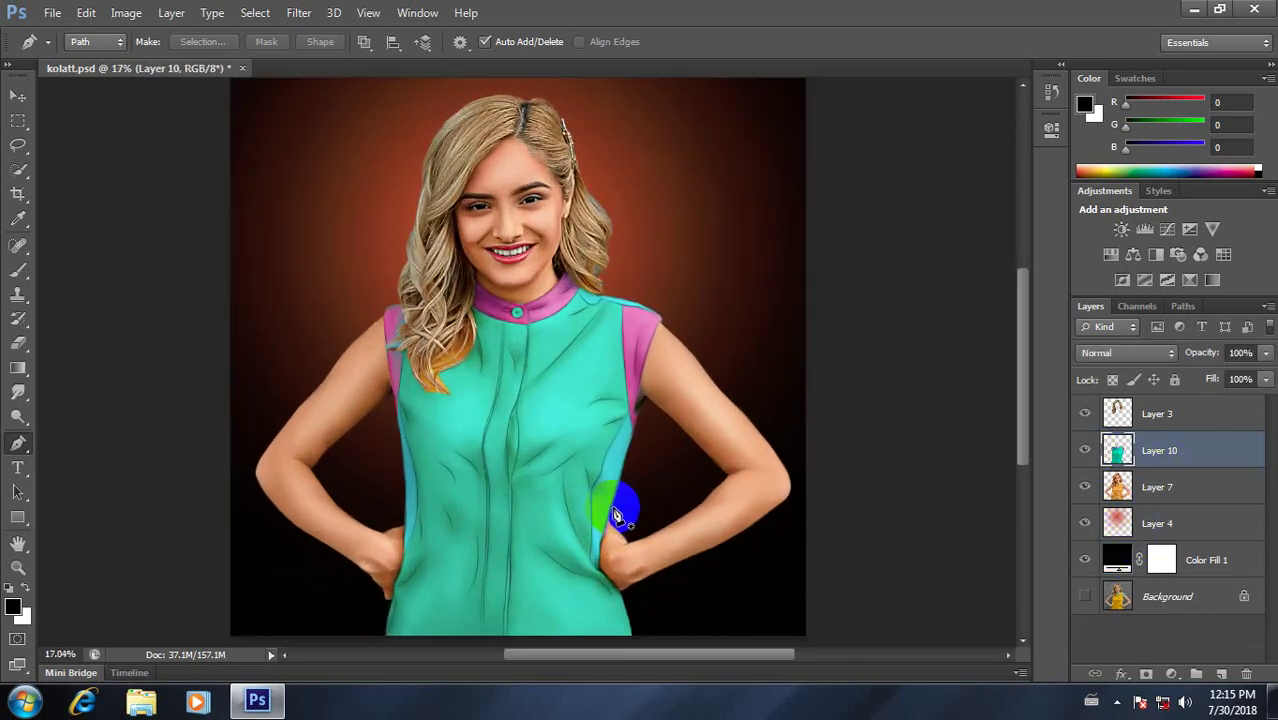
Step: Apply Levels 15, 1.24 and 238 to the shirt layer
key("ctrl+l")
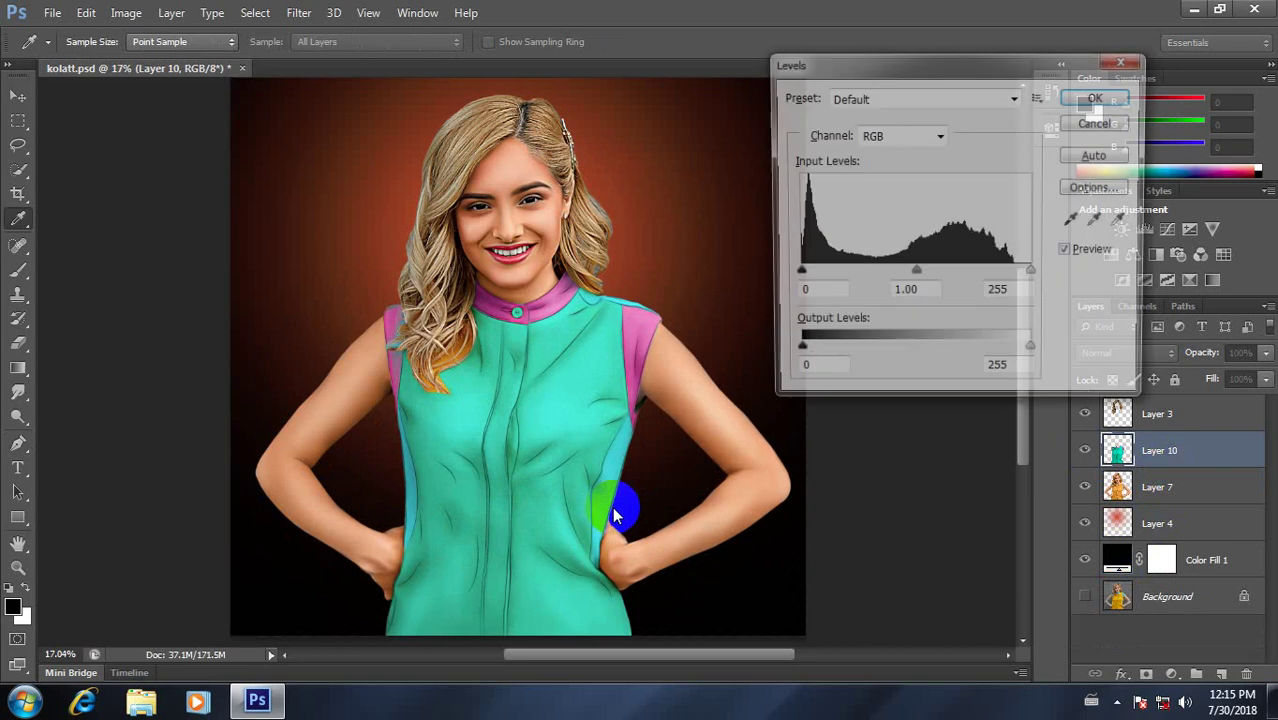
left_click_drag(795, 274, 809, 274)
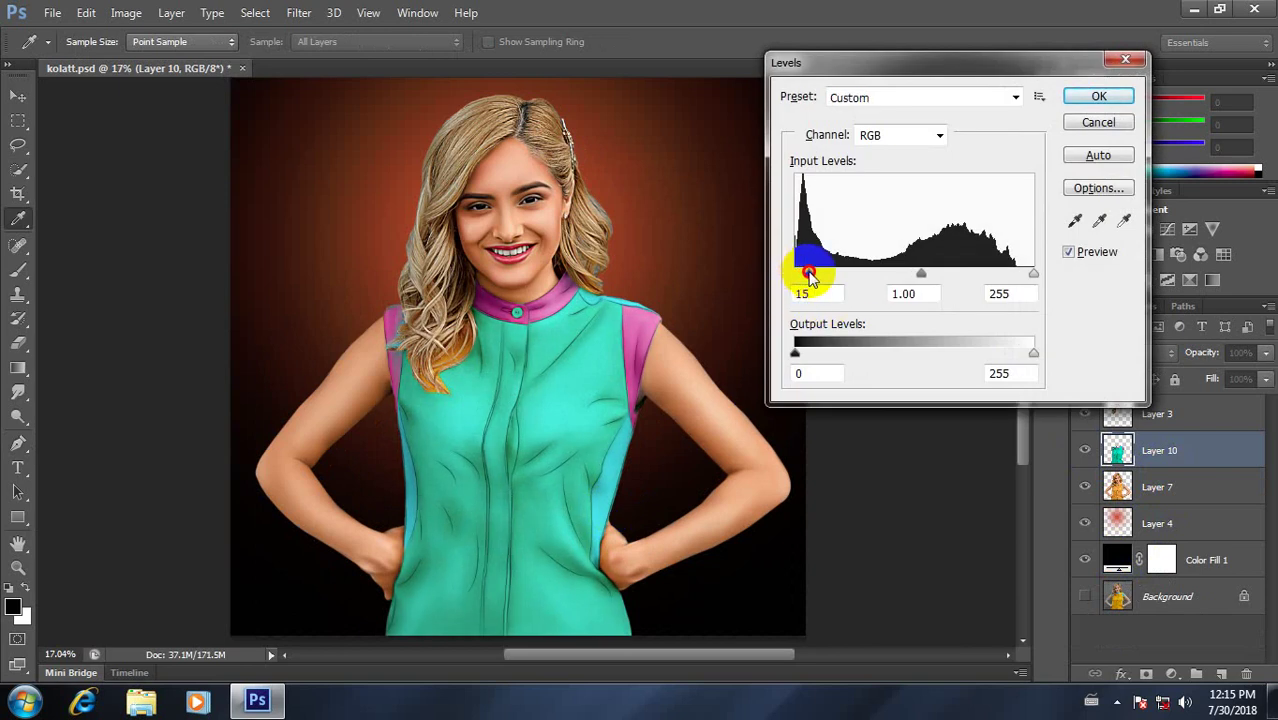
left_click_drag(916, 274, 905, 276)
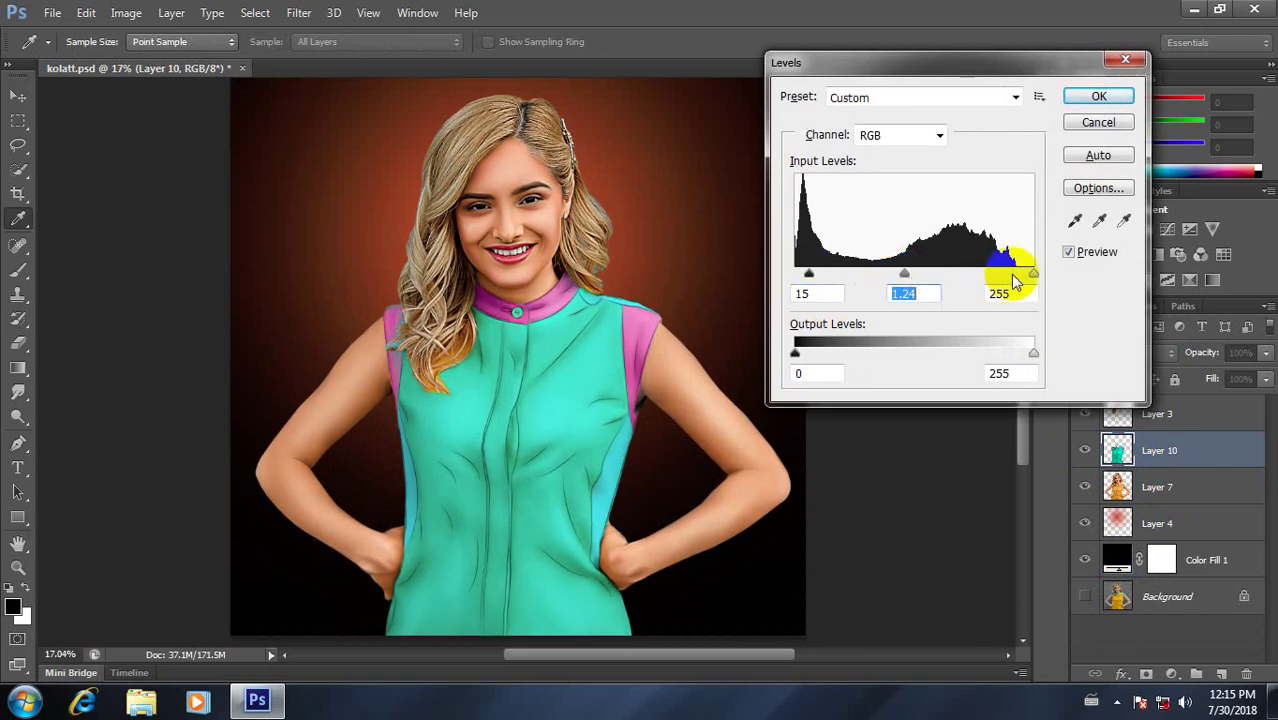
mouse_move(1033, 274)
left_mouse_down()
mouse_move(1006, 276)
mouse_move(1033, 277)
mouse_move(1017, 276)
left_mouse_up()
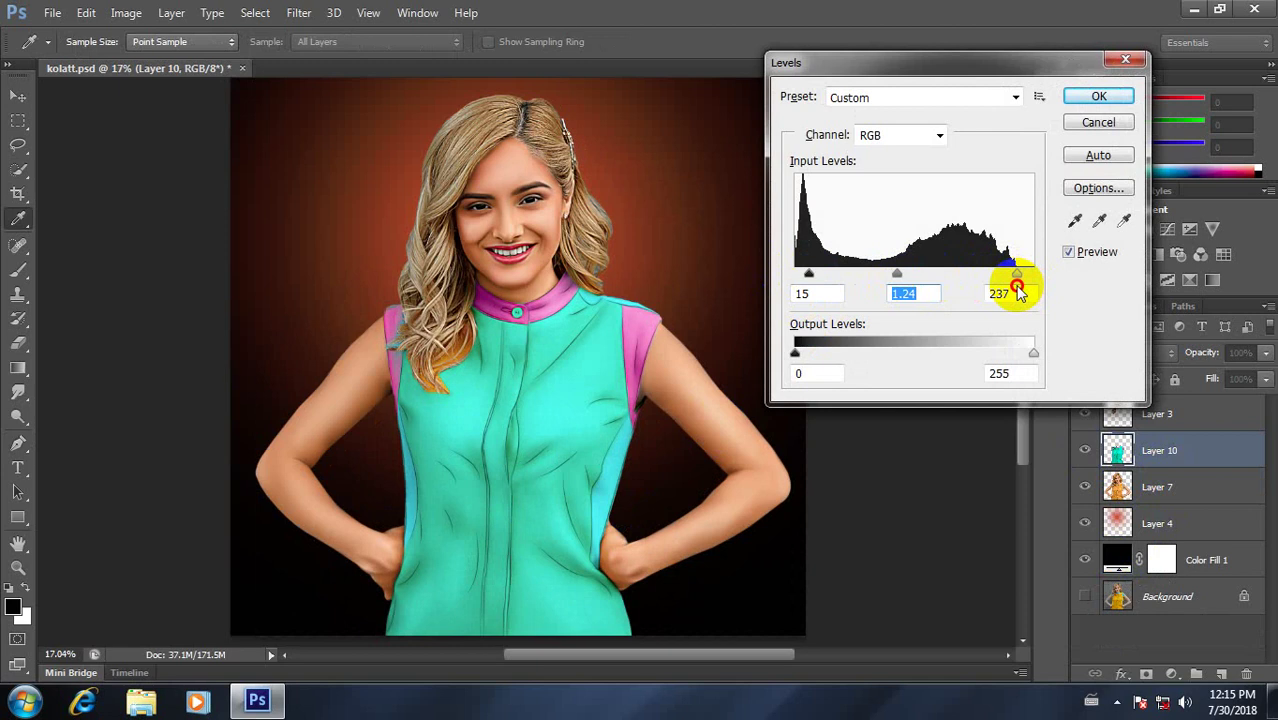
left_click(1097, 97)
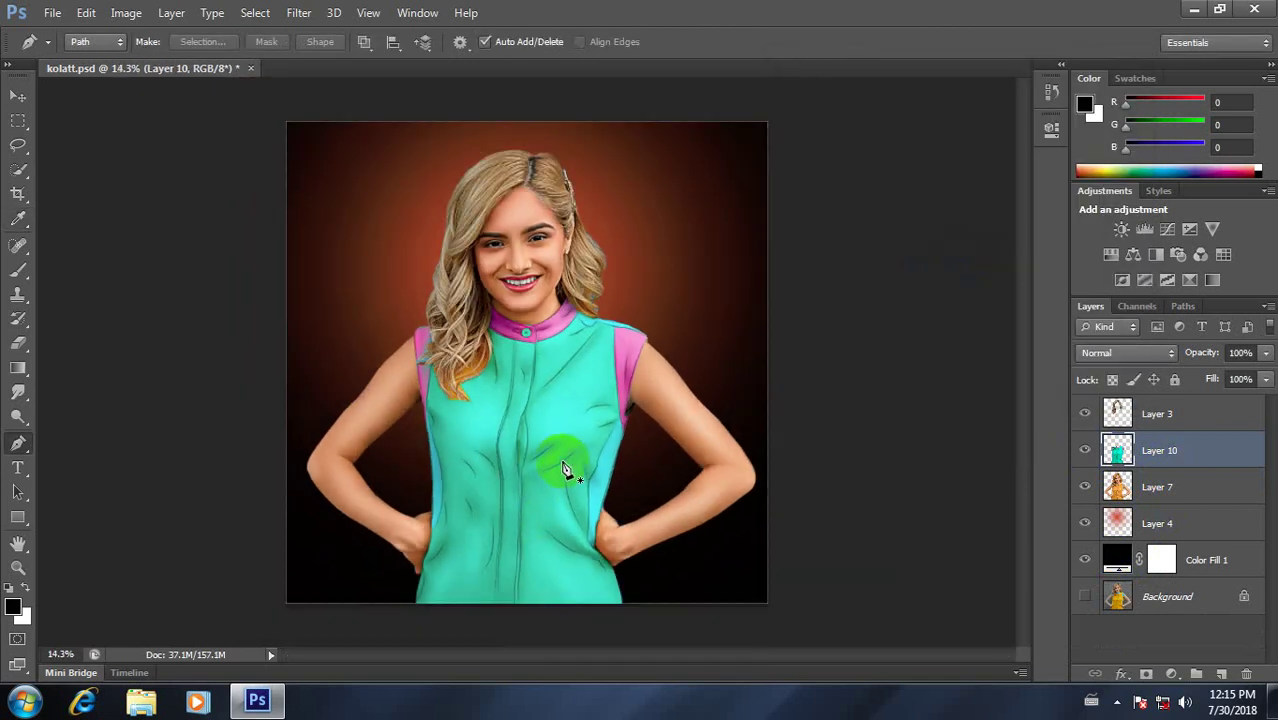
Step: Apply Levels 0, 1.15 and 235 to the skin layer, Layer 7
left_click(1116, 486)
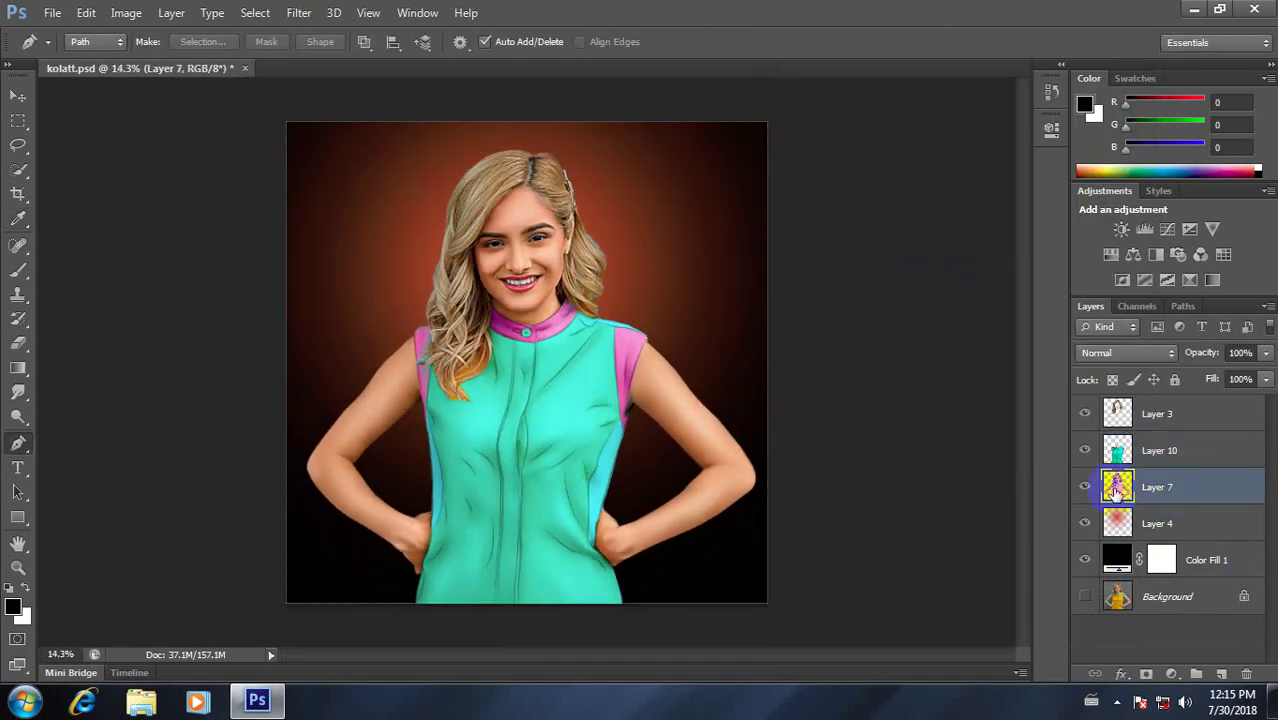
left_click(1085, 486)
left_click(1085, 486)
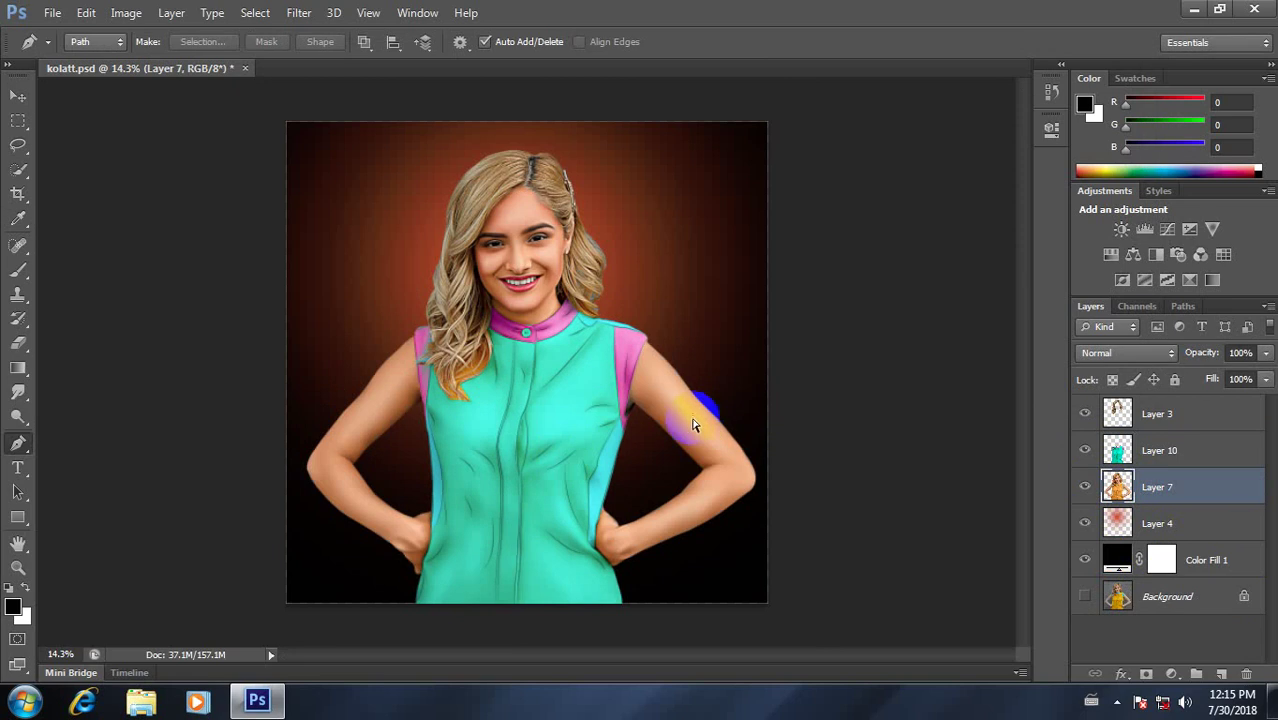
key("ctrl+l")
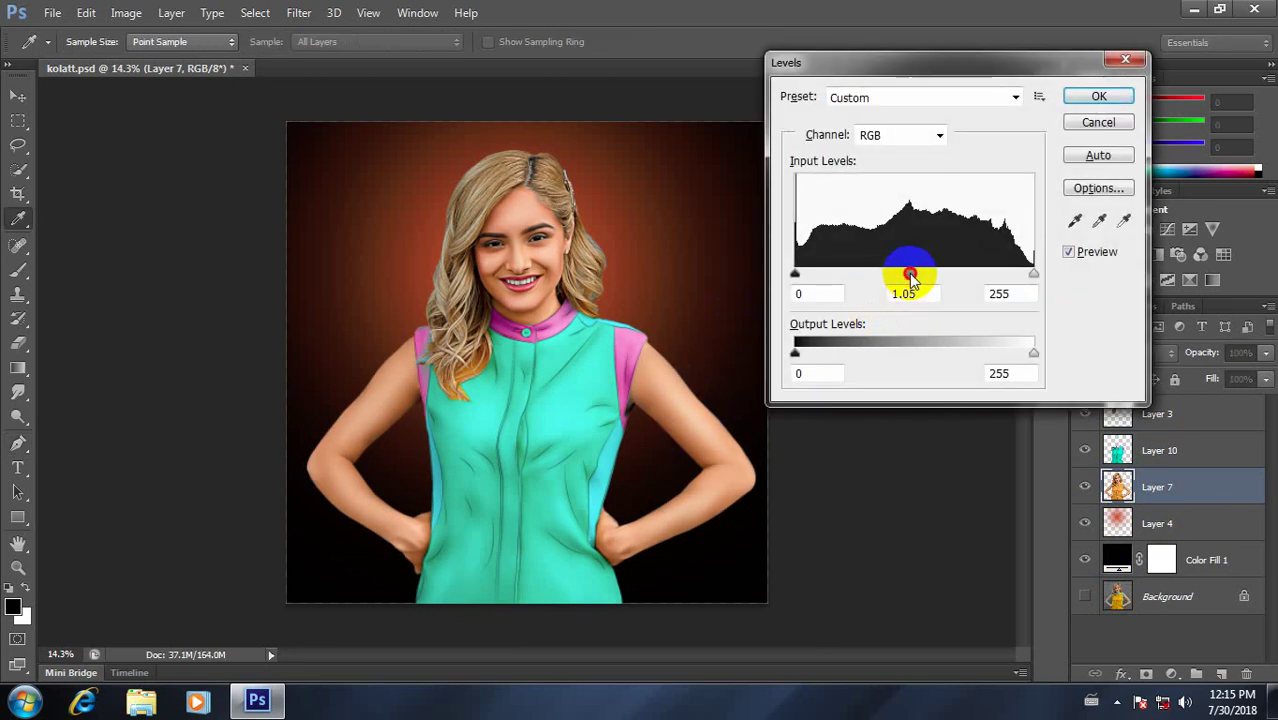
left_click_drag(910, 276, 901, 276)
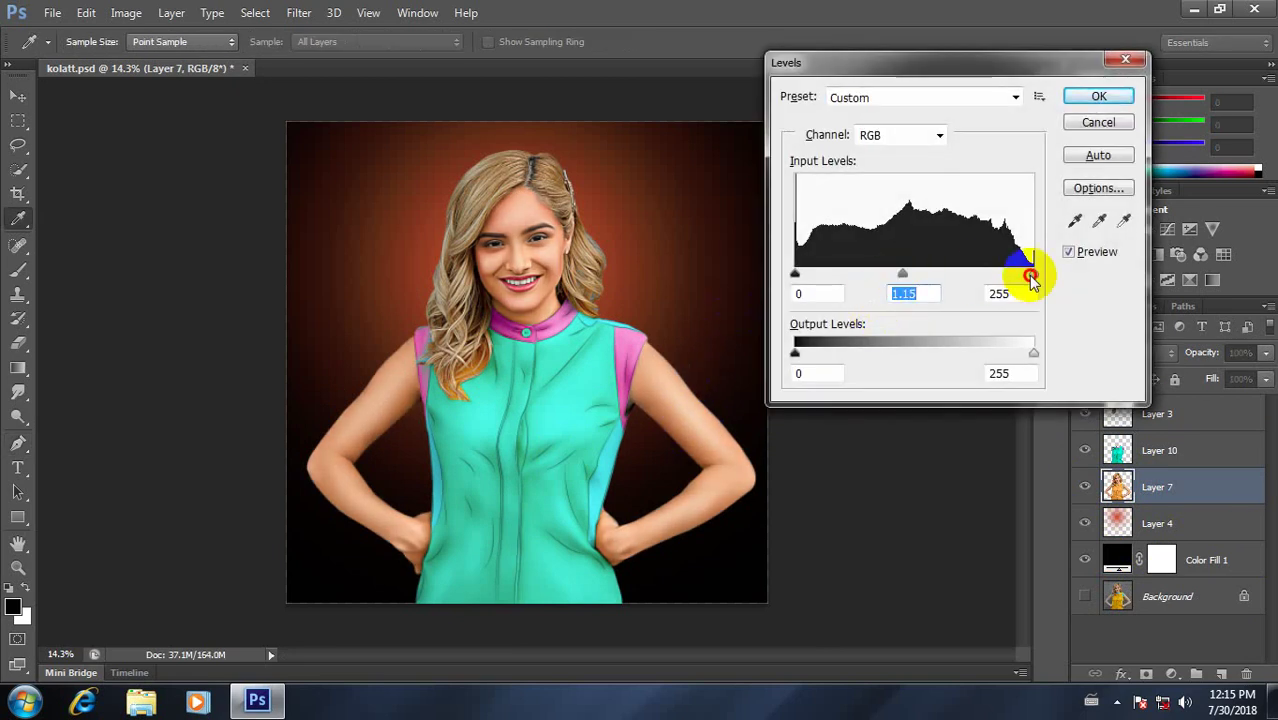
left_click_drag(1033, 274, 1012, 278)
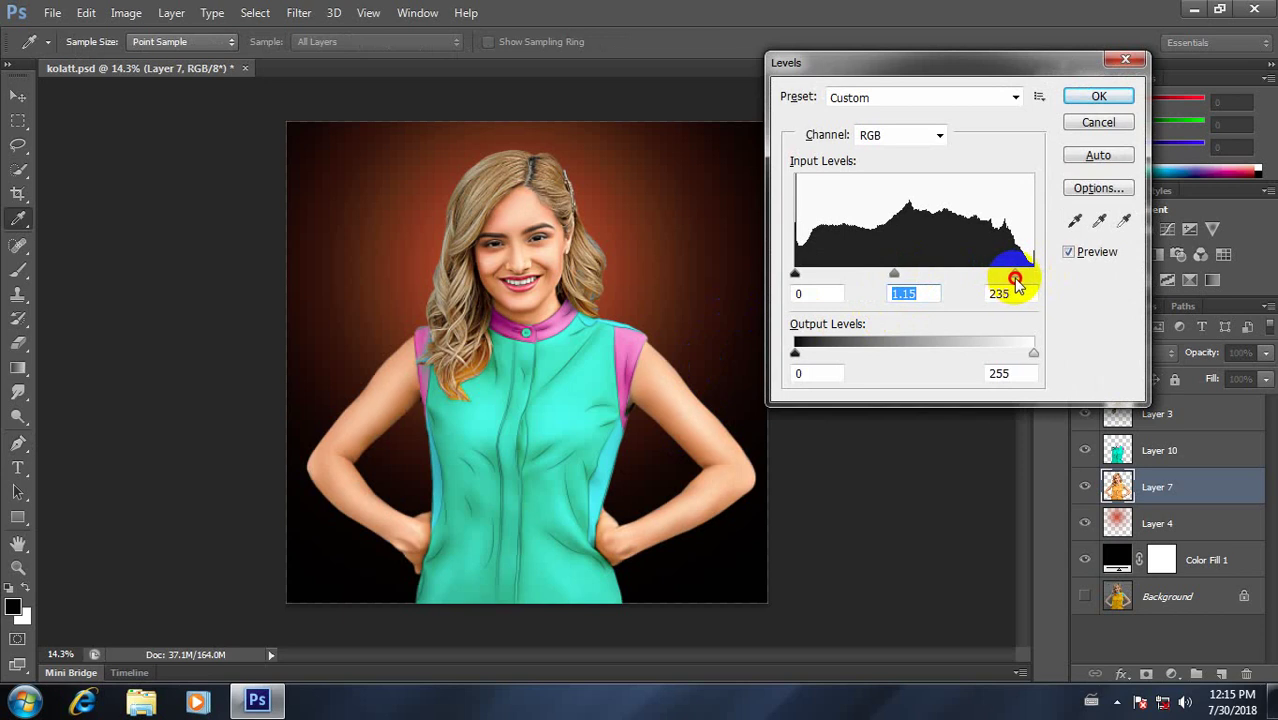
left_click(1097, 96)
Step: Switch back to the Pen tool and reposition the view over the canvas
key("p")
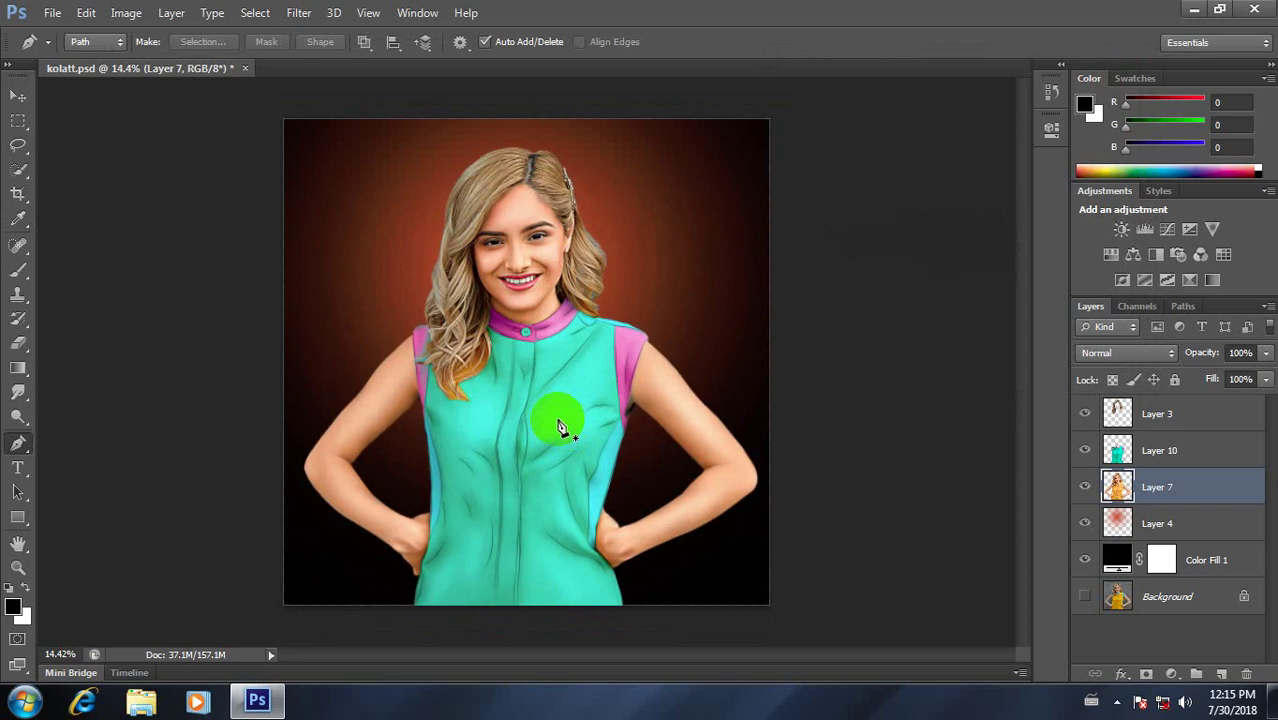
scroll(561, 428, "up", 1)
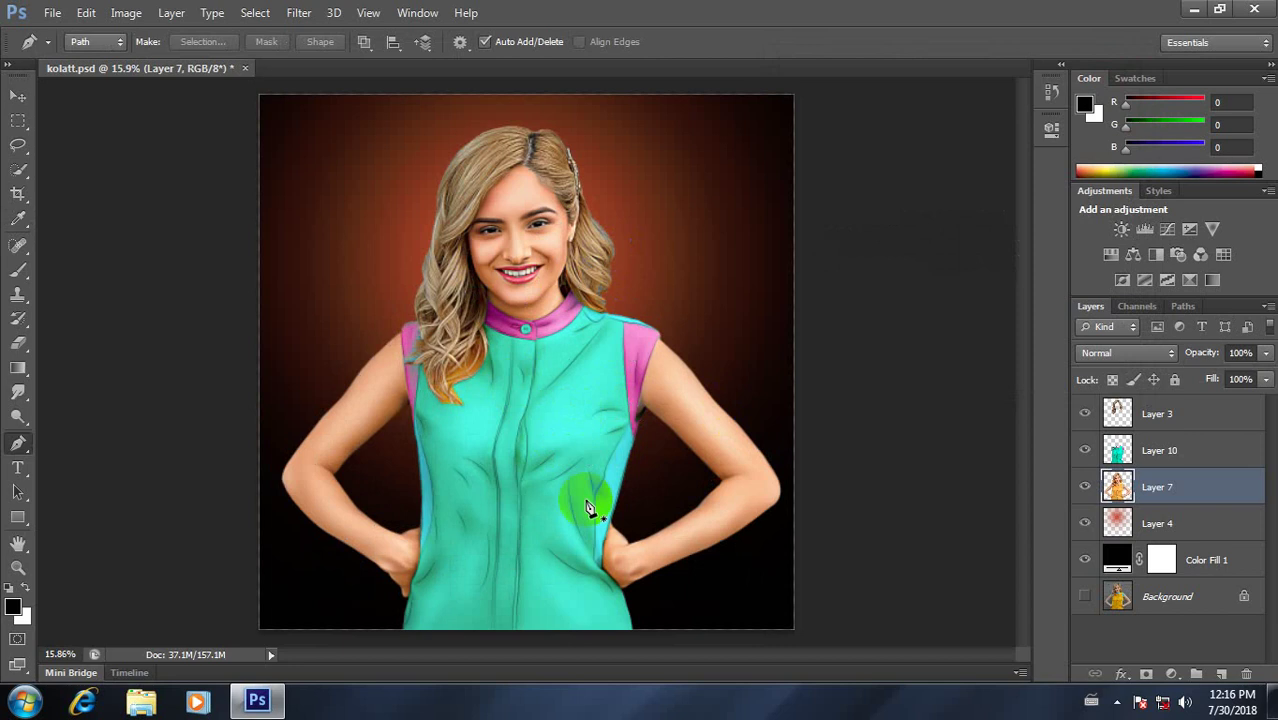
scroll(590, 499, "up", 2)
scroll(599, 507, "up", 1)
scroll(584, 490, "up", 1)
left_click_drag(584, 490, 645, 410)
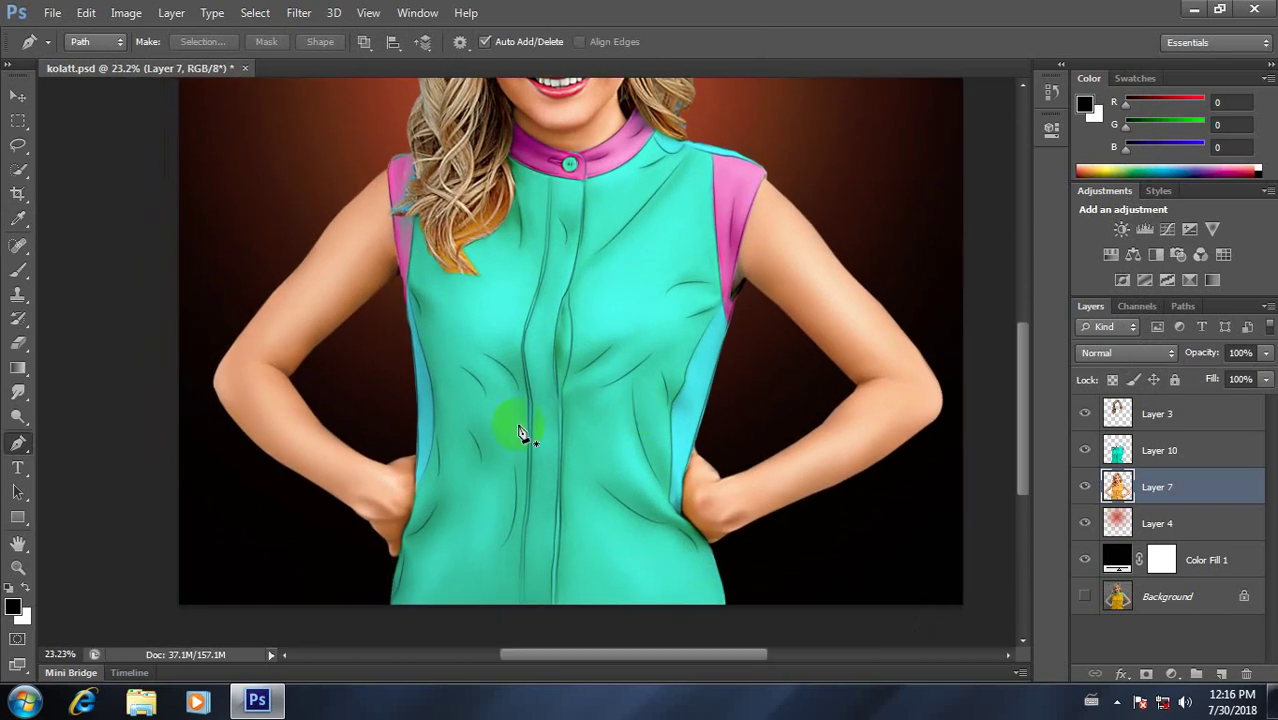
Step: Add a new empty layer, then brush-stroke a thin elbow crease and delete its path
left_click(1222, 675)
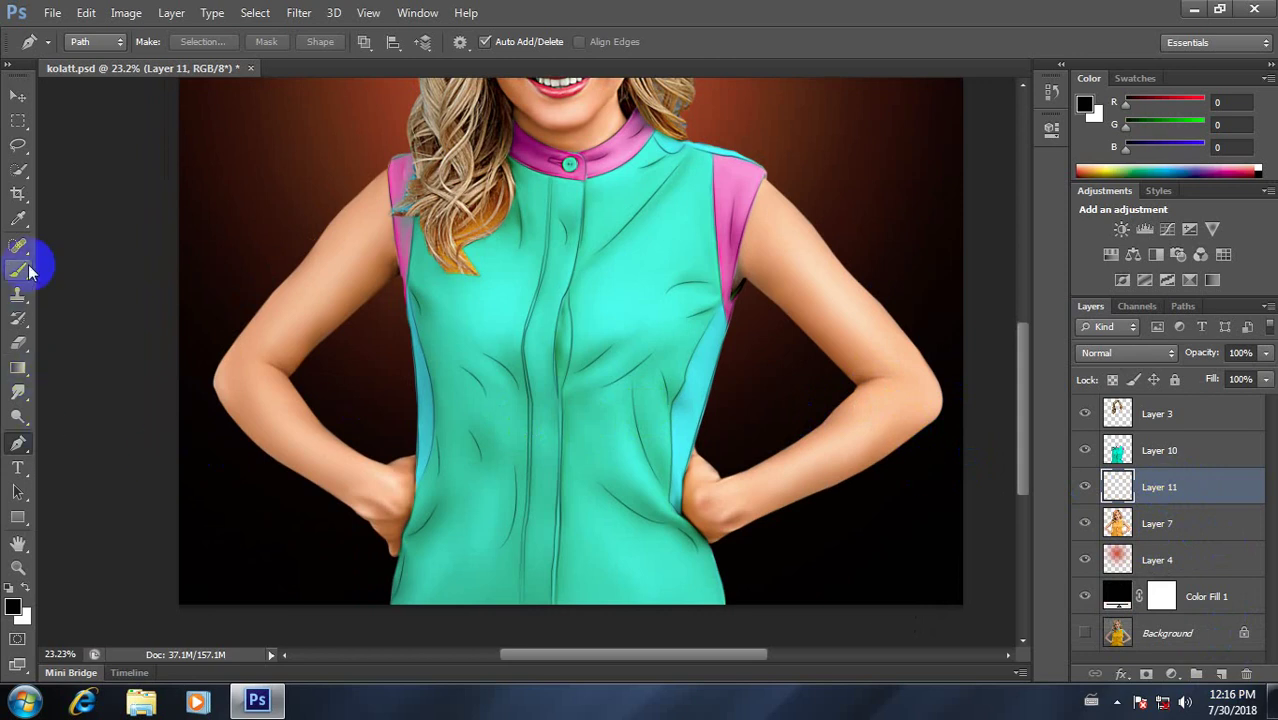
scroll(290, 388, "up", 2)
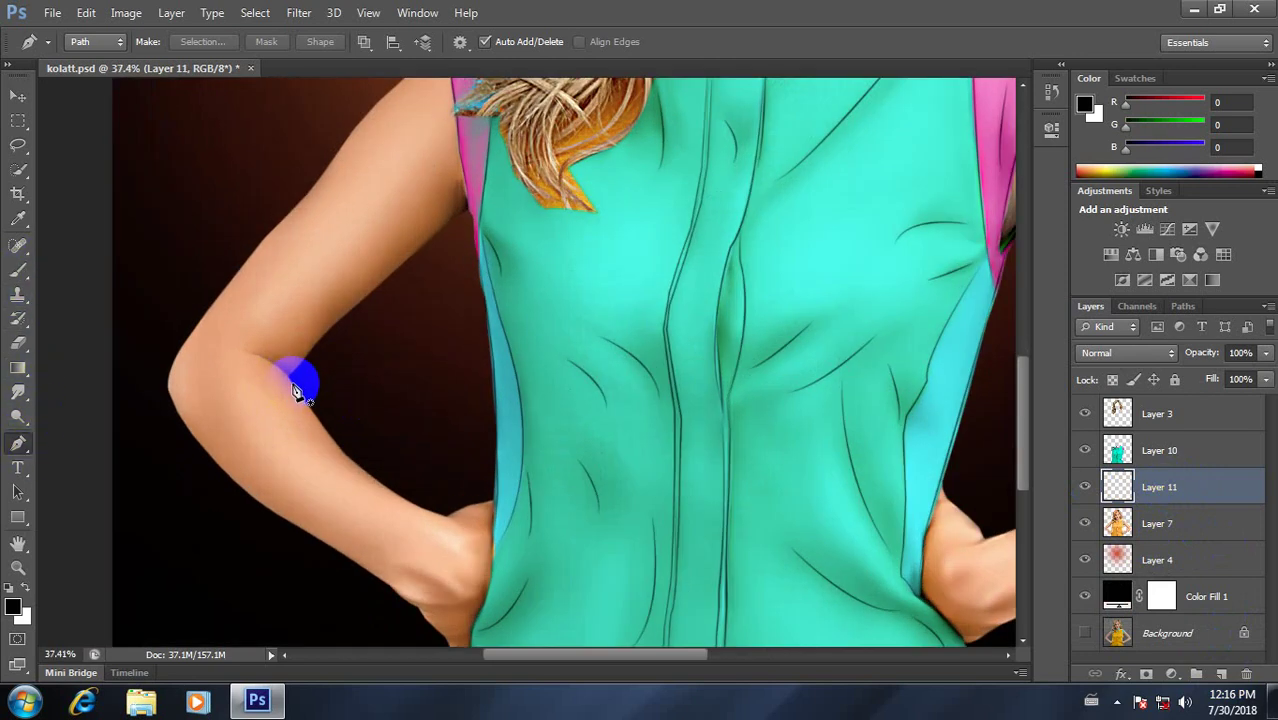
scroll(285, 385, "up", 2)
left_click(231, 346)
left_click_drag(282, 368, 290, 395)
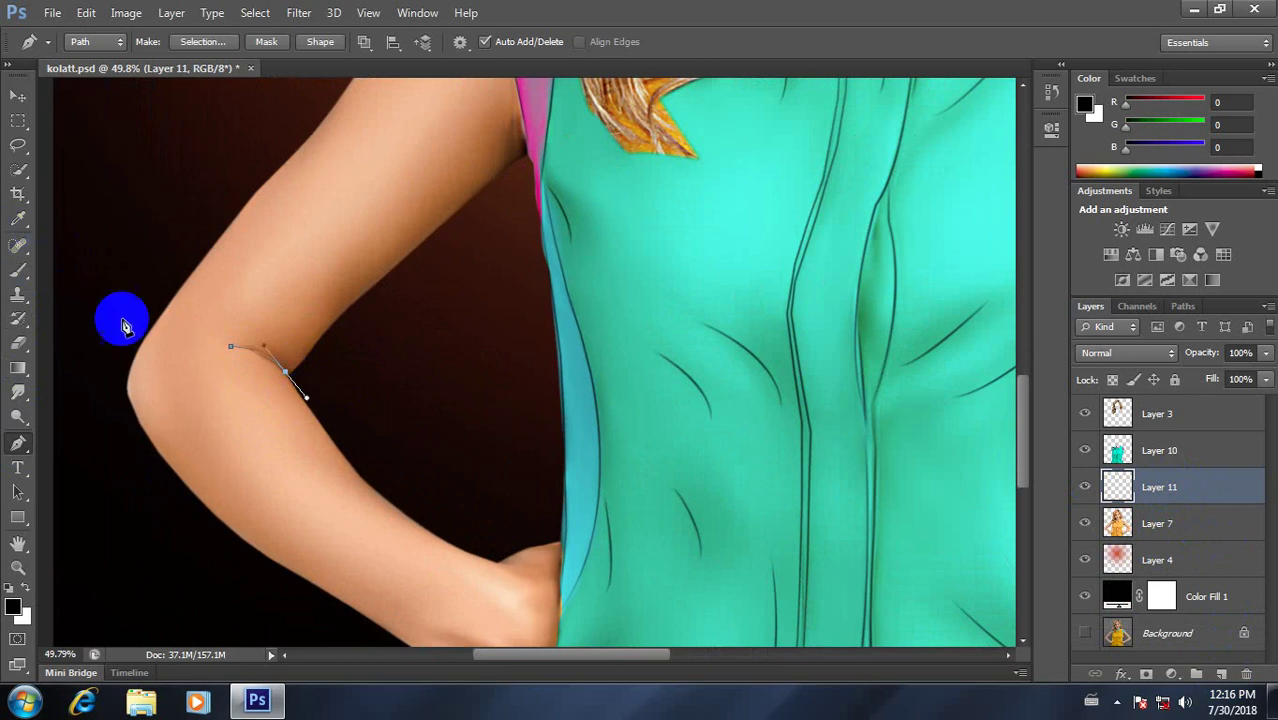
key("ctrl+z")
right_click(278, 378)
left_click(371, 400)
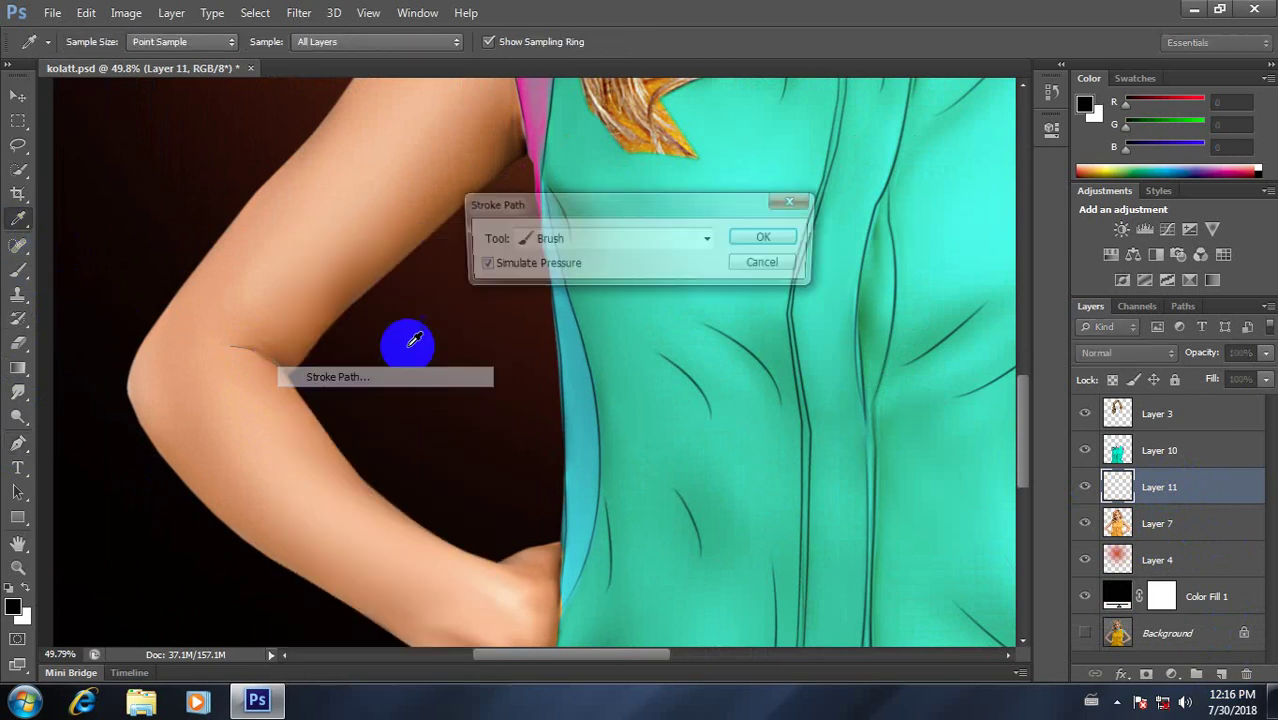
left_click(762, 238)
right_click(327, 360)
left_click(410, 280)
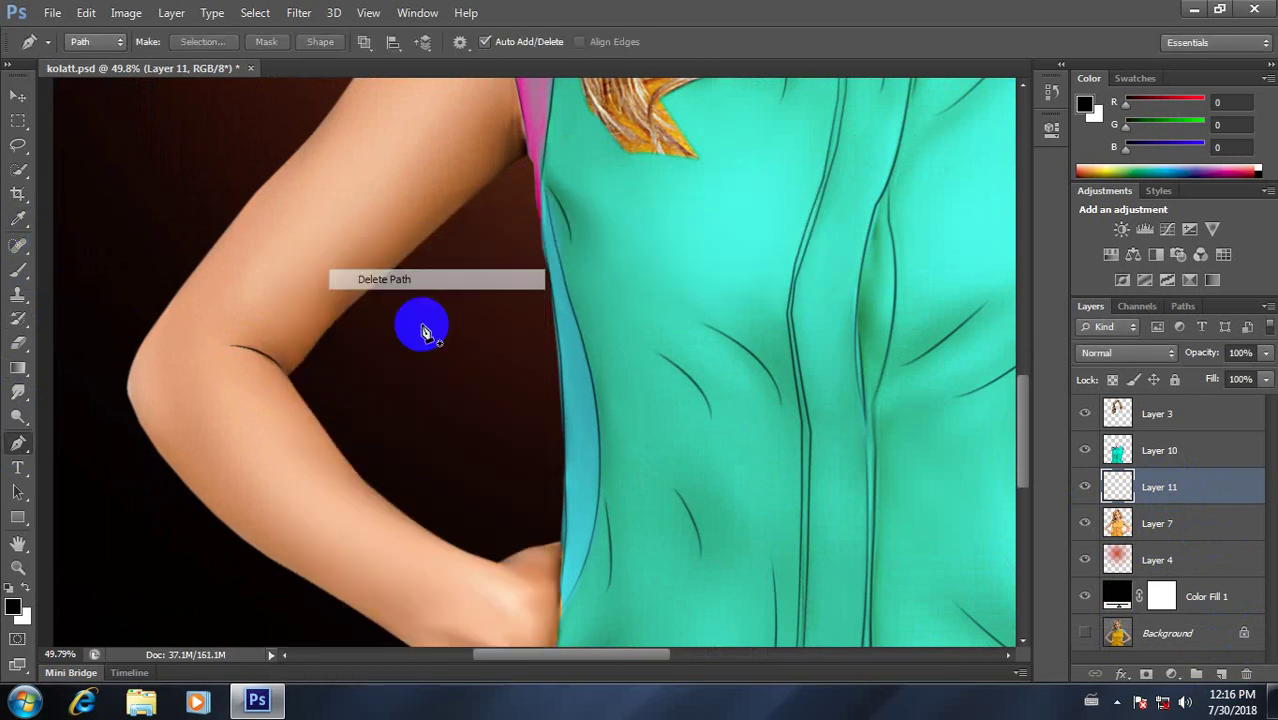
Step: Draw Pen paths for the crease lines across the wrist and hand
scroll(420, 422, "down", 5)
scroll(651, 605, "up", 4)
scroll(620, 450, "up", 2)
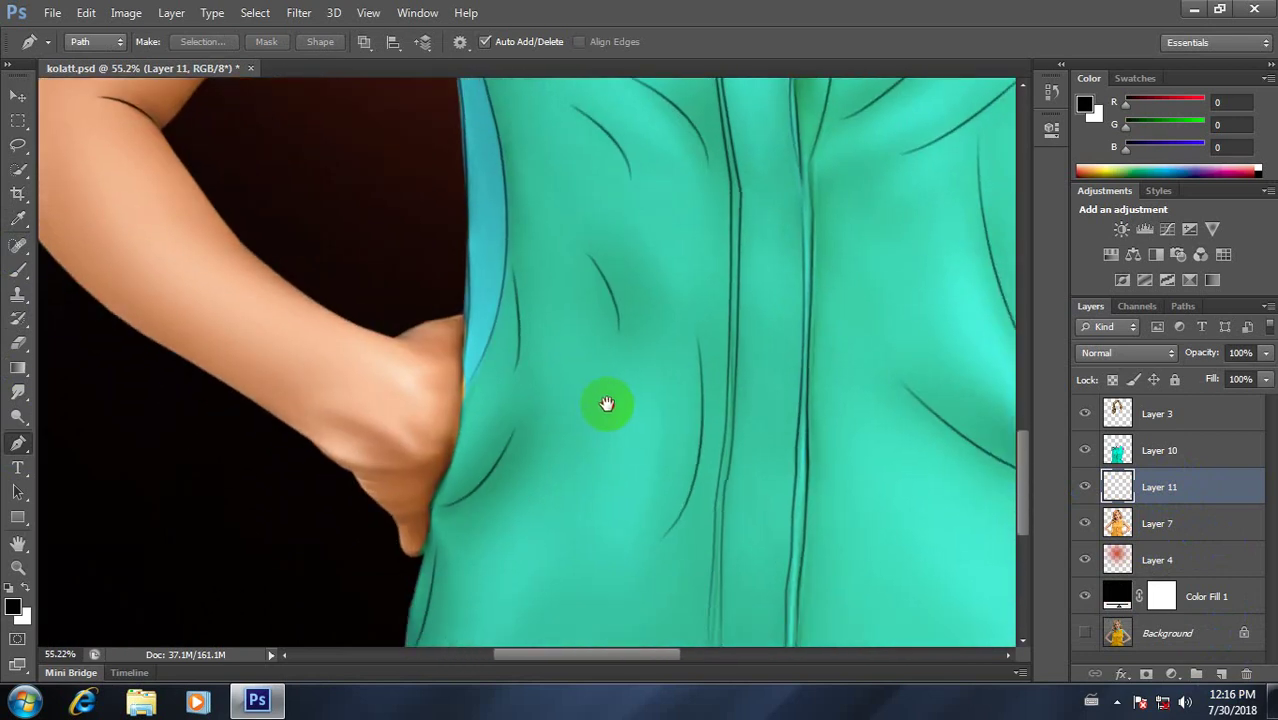
left_click(345, 443)
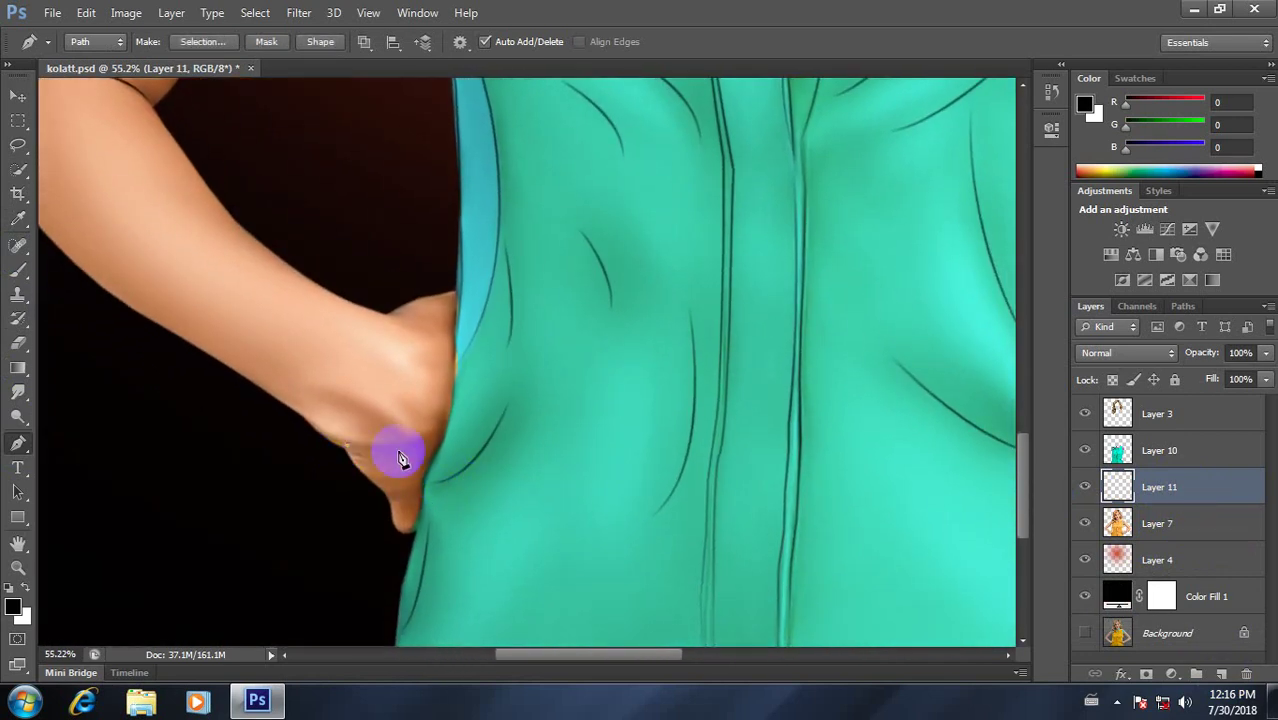
left_click(432, 431)
left_click(345, 443)
left_click(348, 408)
left_click_drag(392, 455, 490, 485)
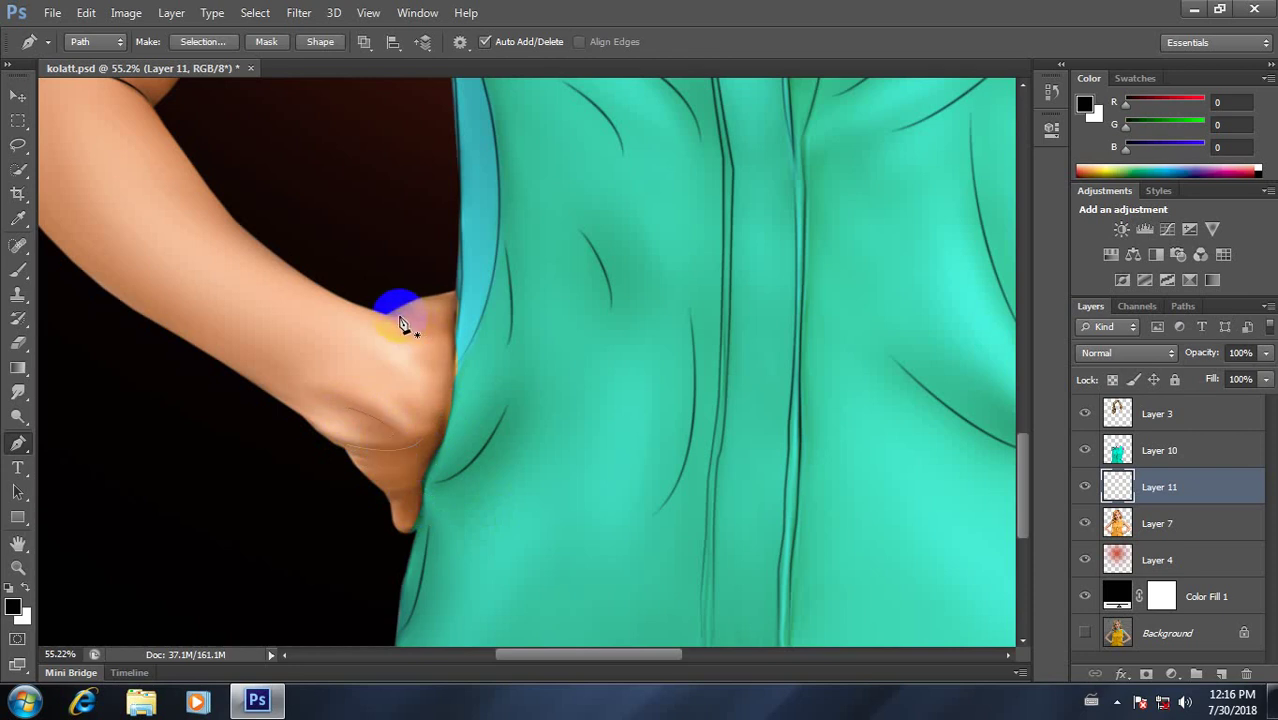
left_click_drag(418, 323, 473, 378)
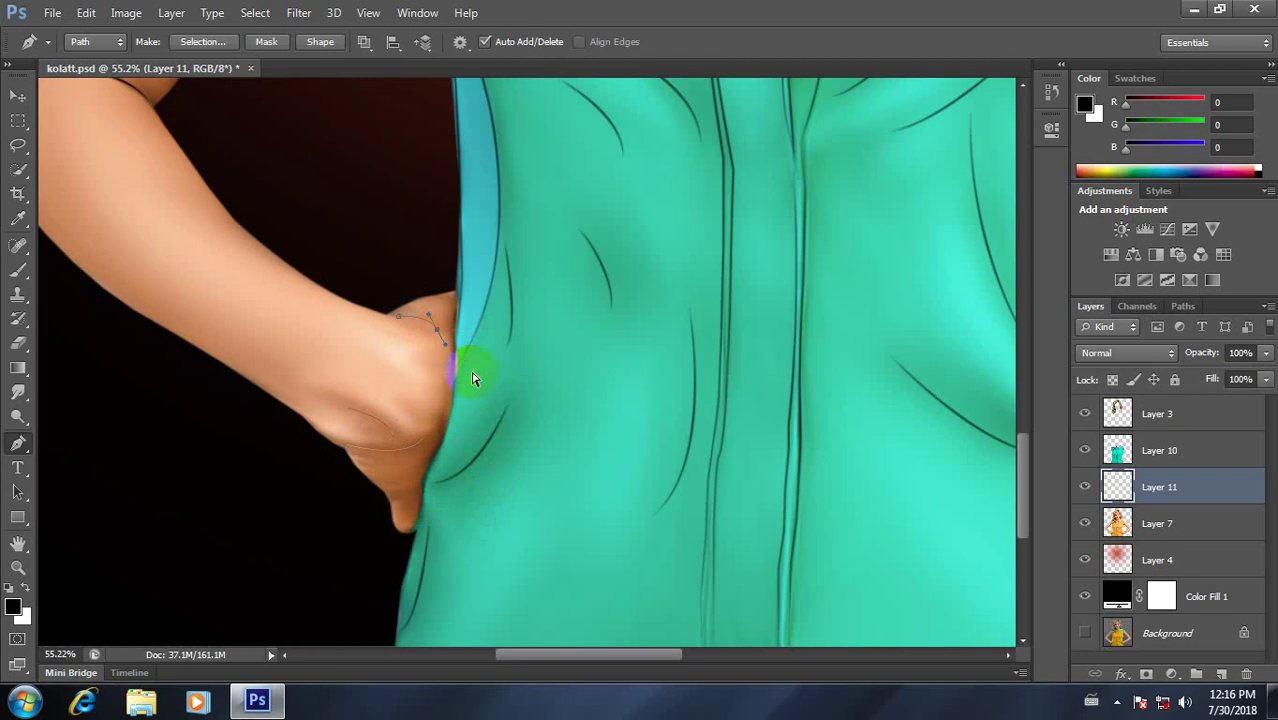
left_click(396, 320, "ctrl")
left_click_drag(393, 316, 425, 328)
Step: Brush-stroke the wrist crease paths as thin dark lines and delete the path
right_click(420, 335)
left_click(465, 334)
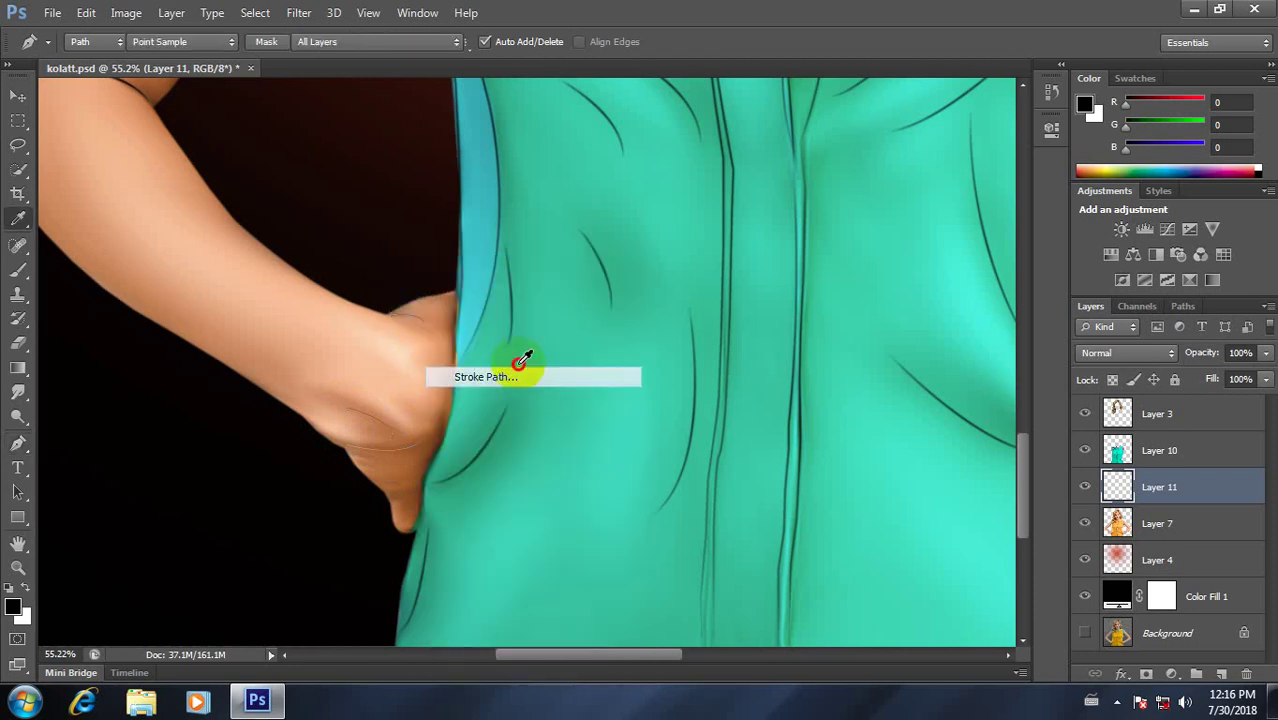
left_click(758, 239)
right_click(522, 365)
left_click(560, 277)
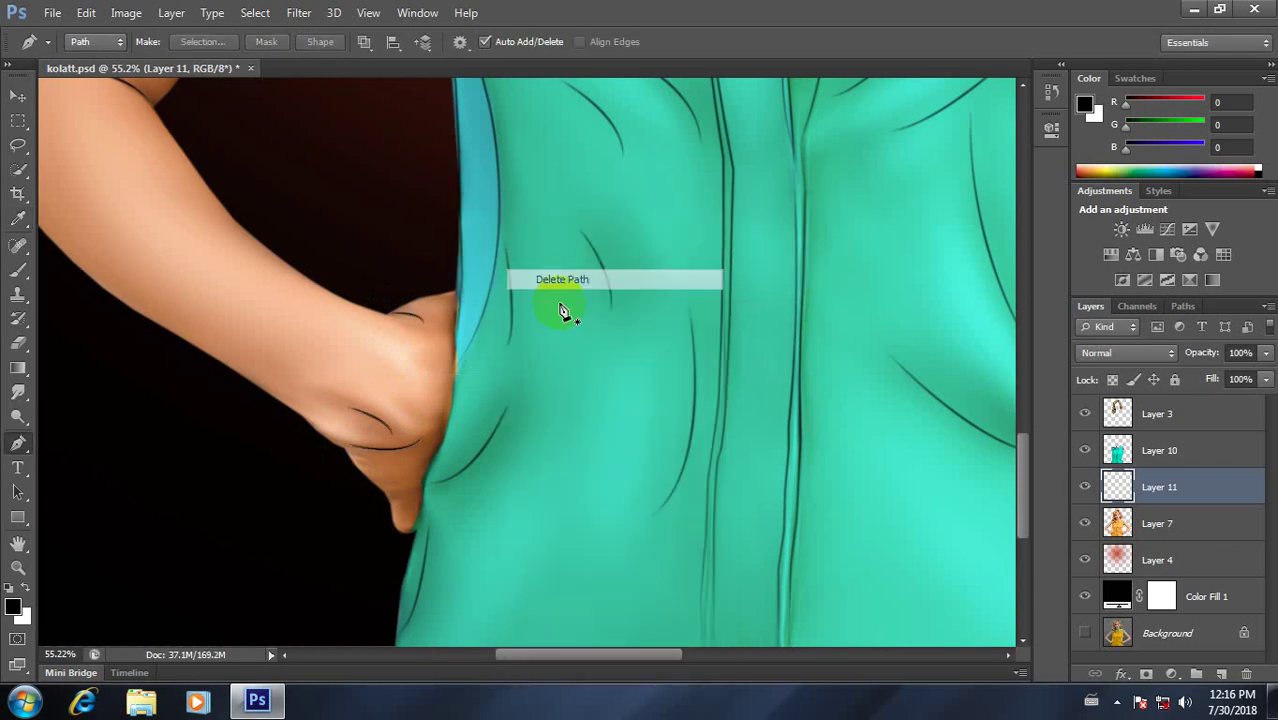
Step: Draw one more crease path by the fingers, brush-stroke it, and delete the path
scroll(516, 408, "down", 3)
scroll(540, 460, "down", 1)
scroll(563, 500, "up", 2)
scroll(513, 499, "up", 3)
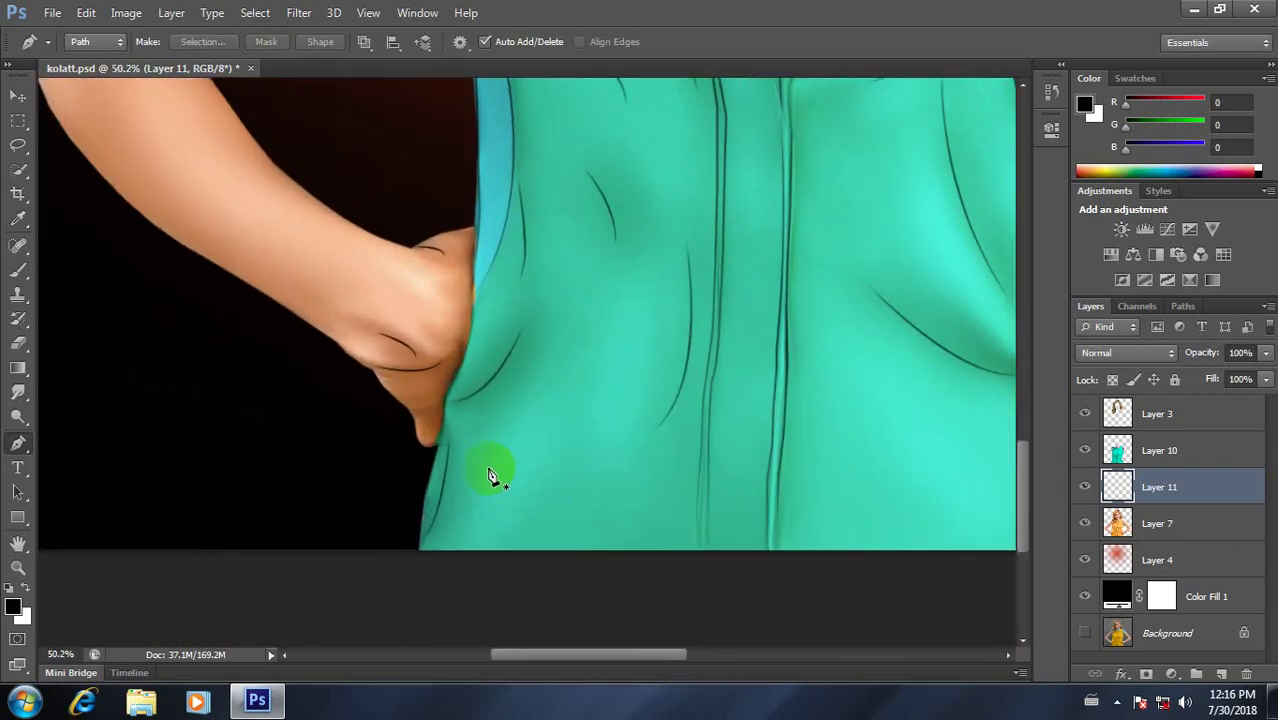
left_click_drag(430, 445, 415, 413)
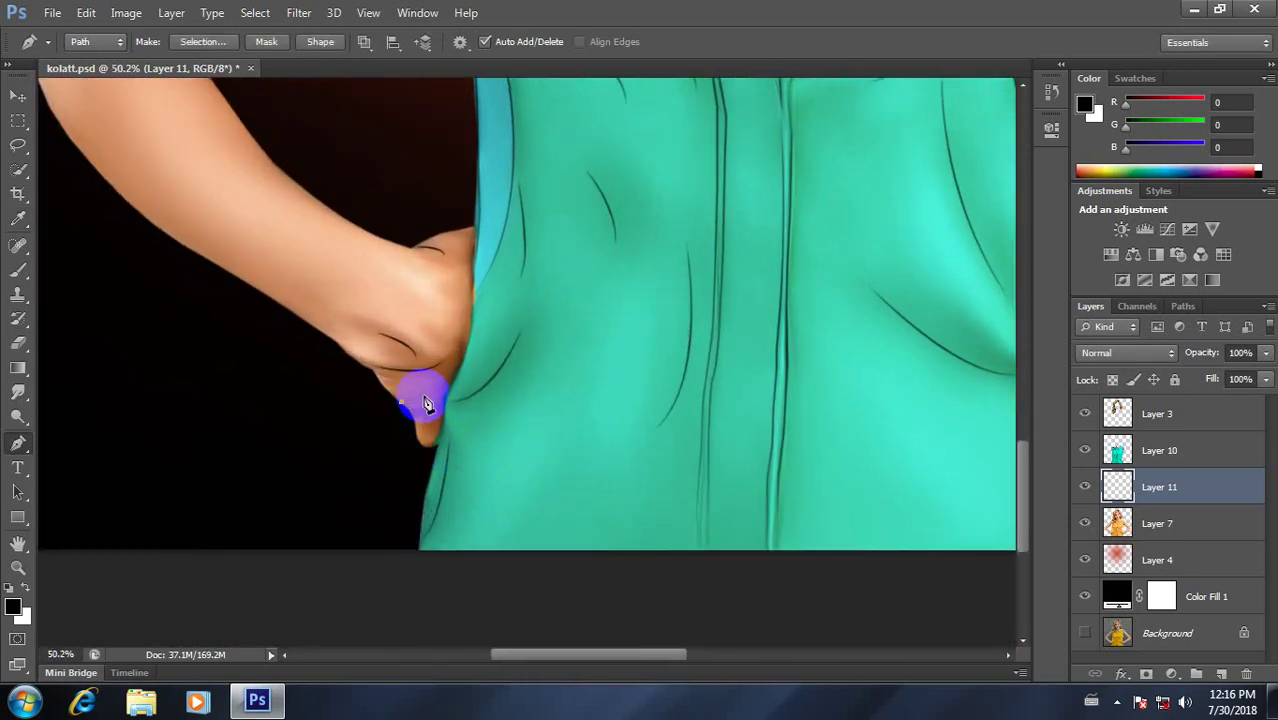
right_click(530, 438)
left_click(531, 380)
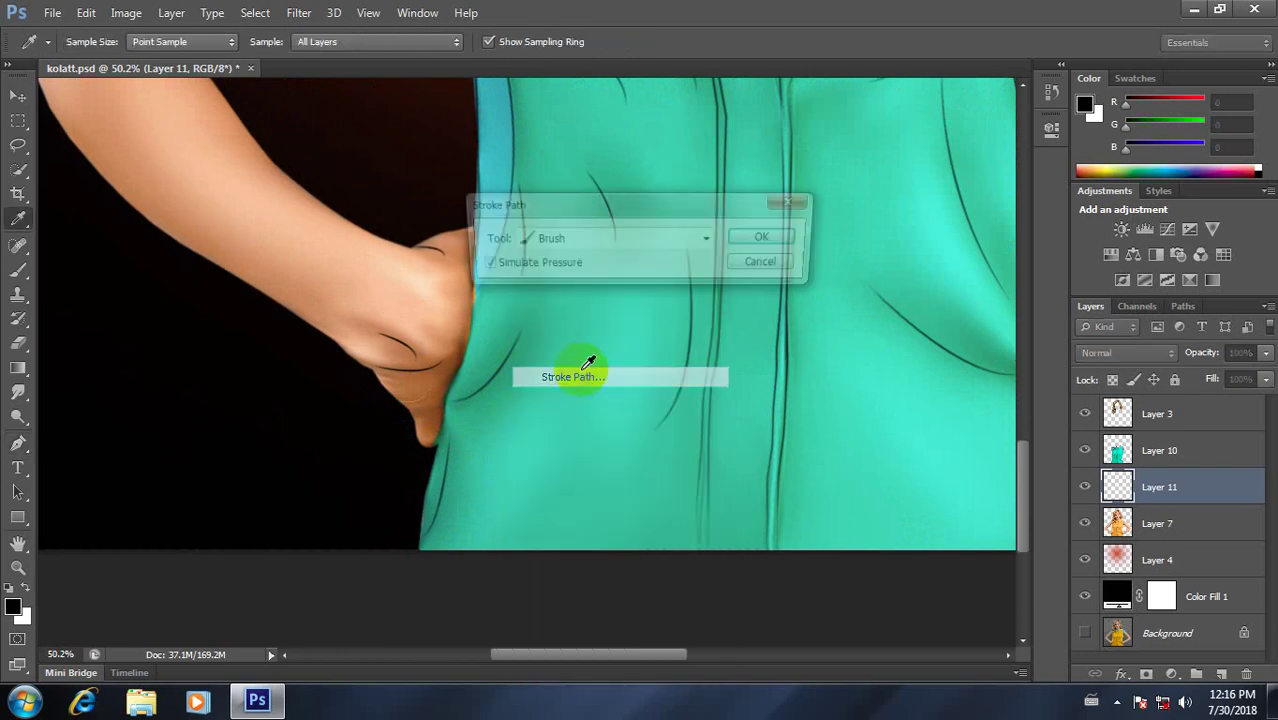
left_click(765, 242)
right_click(546, 360)
left_click(600, 279)
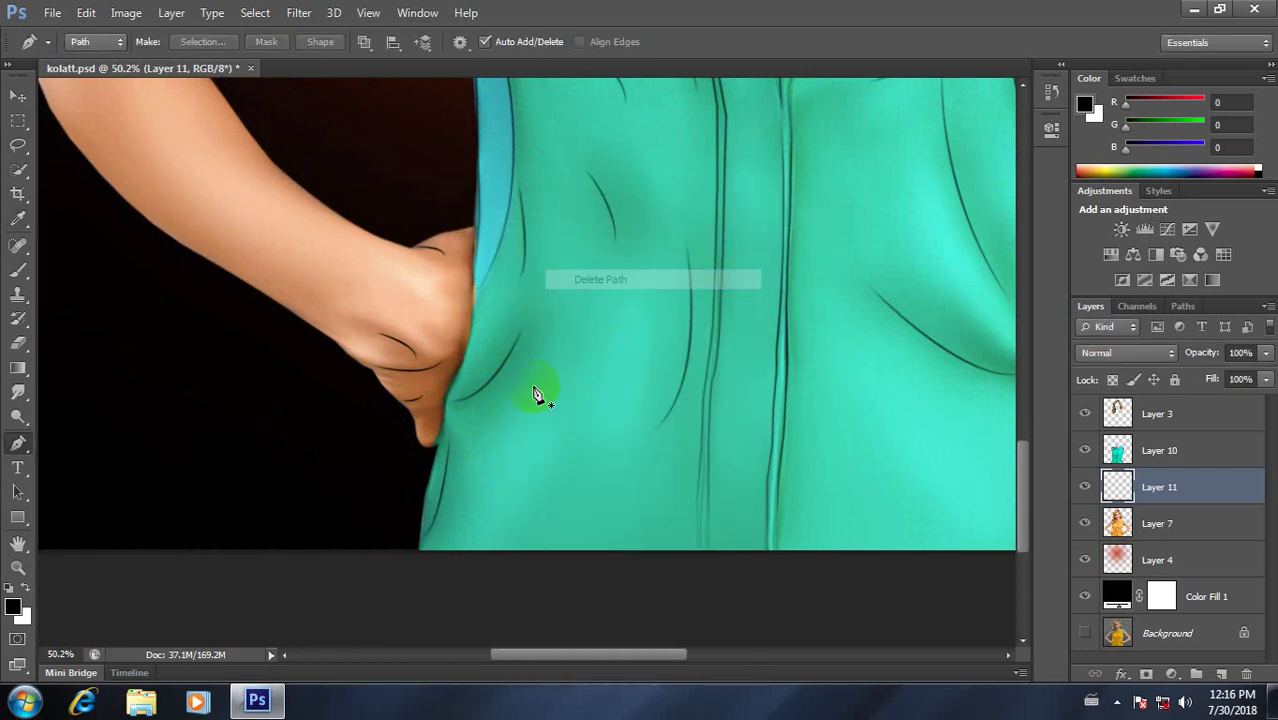
scroll(545, 400, "down", 4)
scroll(571, 414, "up", 1)
Step: Draw a short two-point Pen path for the right arm's inner-elbow crease
scroll(391, 397, "up", 1)
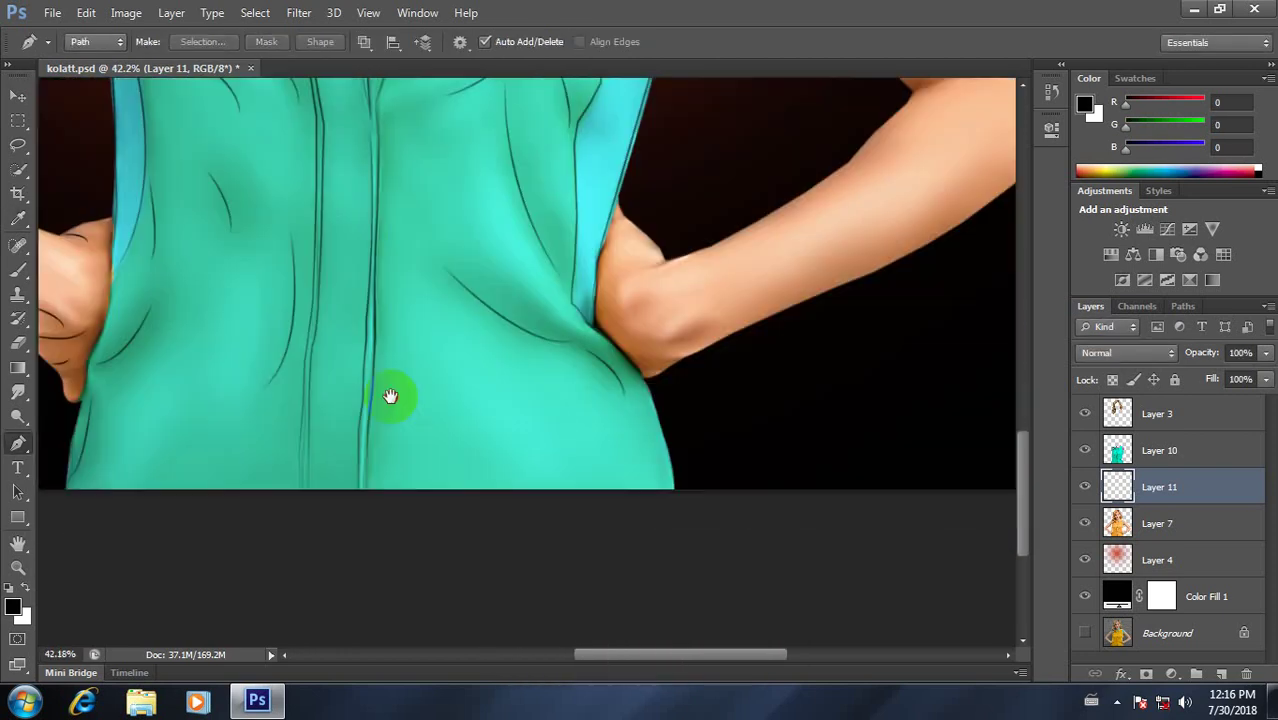
scroll(391, 397, "up", 1)
scroll(438, 347, "up", 1)
left_click_drag(438, 347, 433, 345)
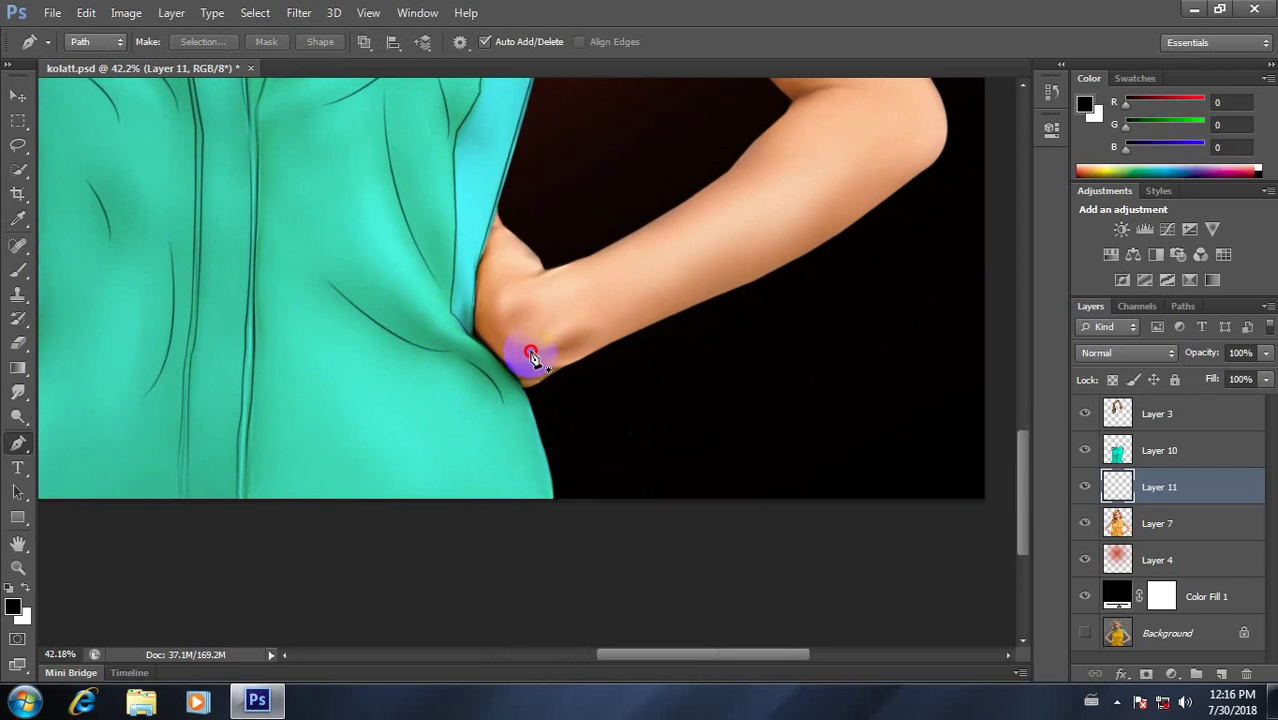
left_click_drag(530, 350, 572, 341)
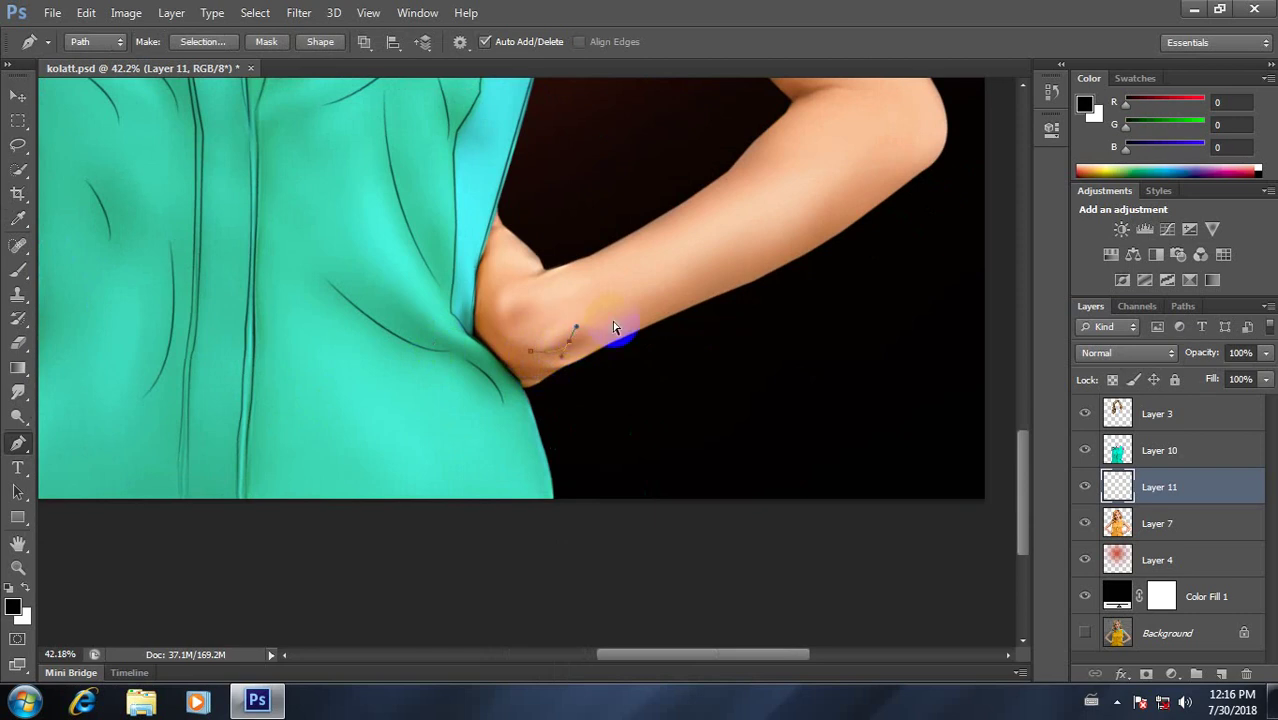
key("ctrl+z")
left_click(522, 391)
left_click(538, 385)
Step: Brush-stroke the inner-elbow crease path and delete it
scroll(597, 314, "right", 5)
scroll(560, 340, "up", 3)
scroll(542, 340, "up", 1)
scroll(530, 320, "up", 1)
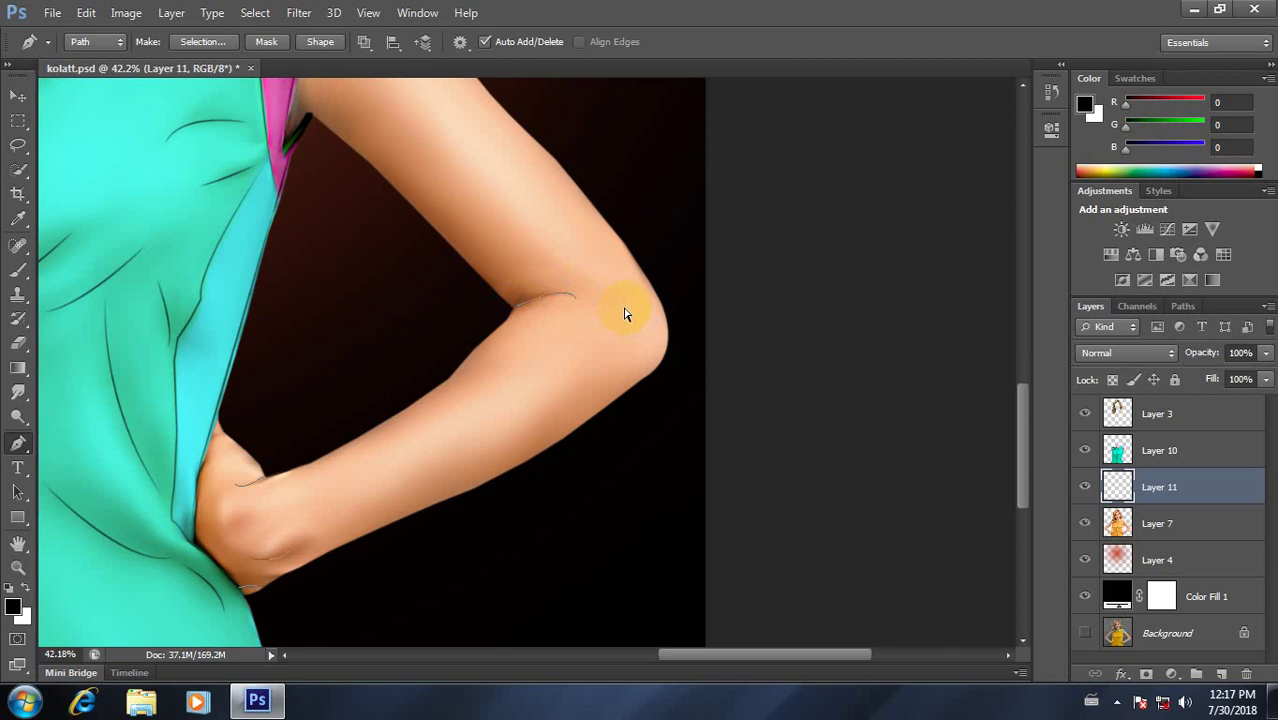
right_click(546, 284)
left_click(620, 371)
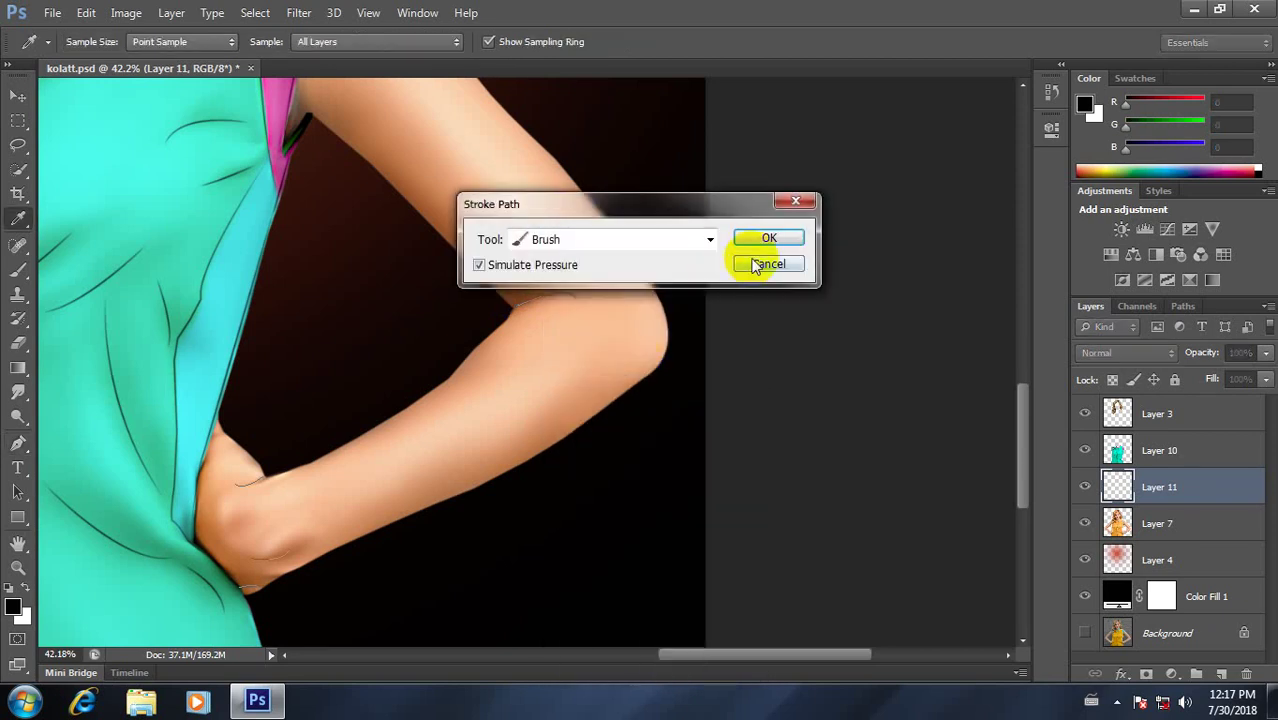
left_click(760, 240)
right_click(563, 305)
left_click(608, 280)
Step: Draw a curved crease where the arm meets the pink sleeve, stroke it, and delete the path
scroll(485, 345, "down", 3)
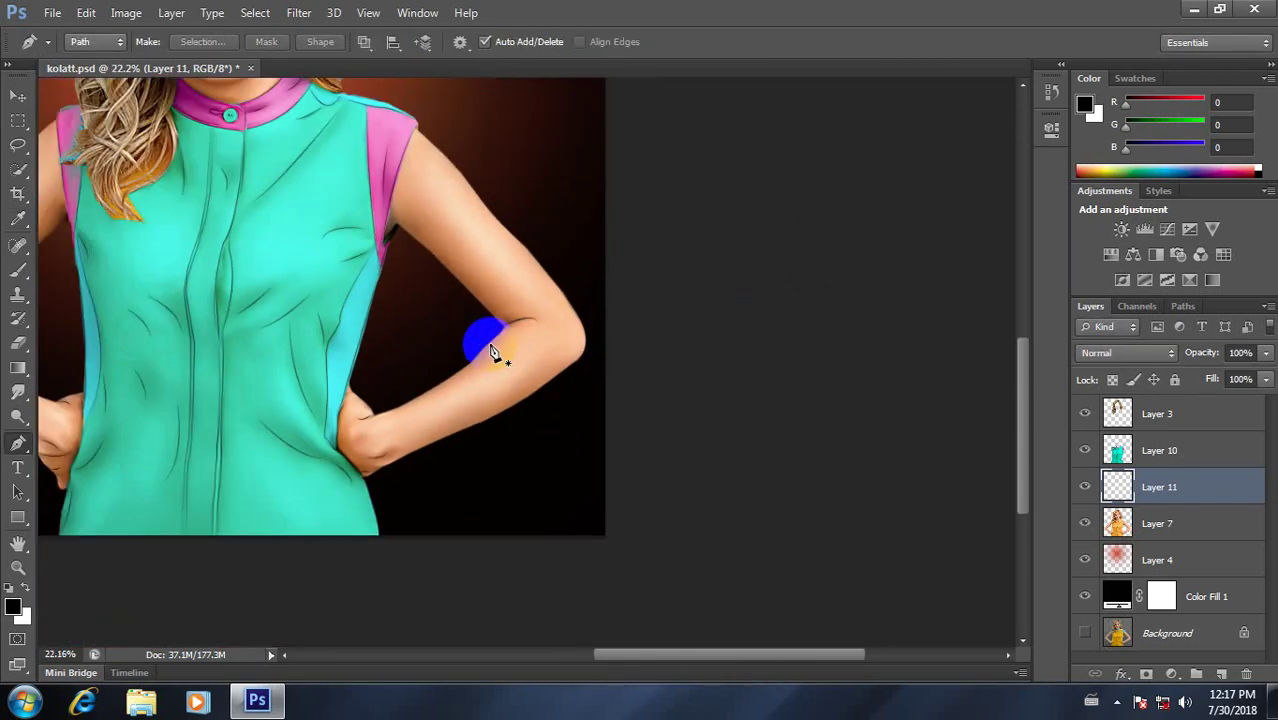
scroll(250, 385, "down", 2)
scroll(625, 470, "up", 2)
scroll(622, 434, "up", 1)
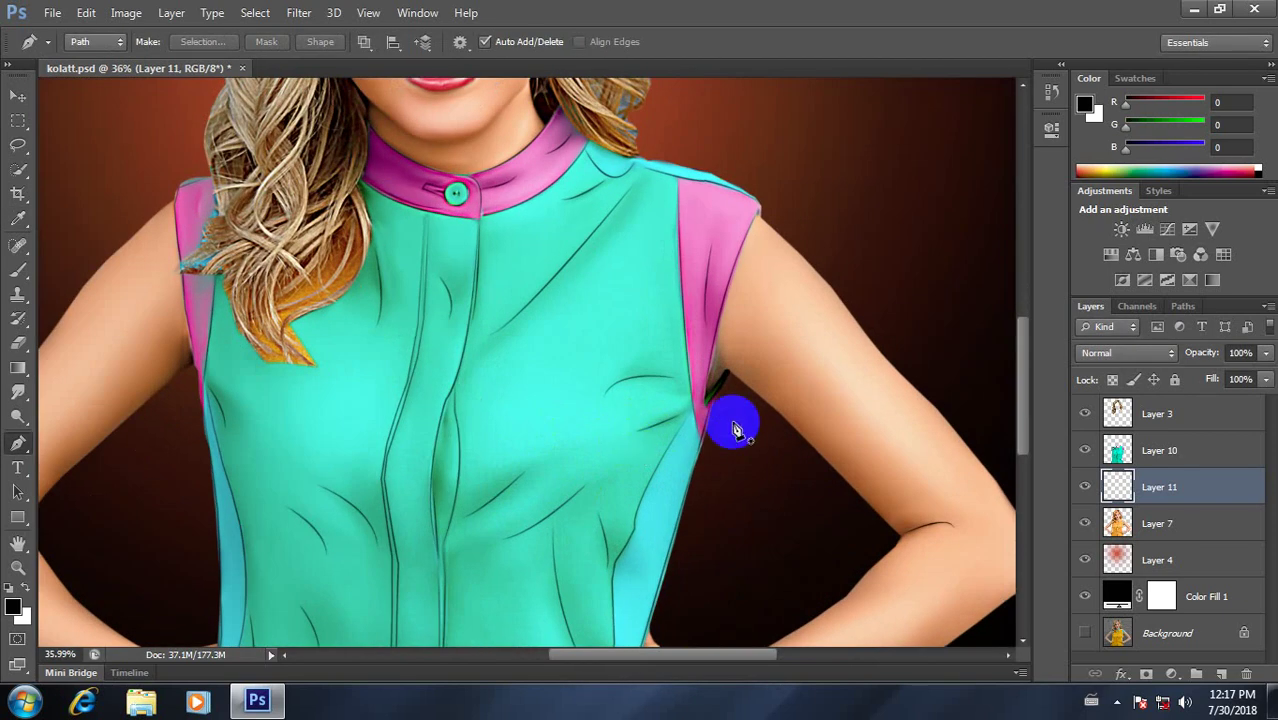
left_click_drag(719, 352, 720, 385)
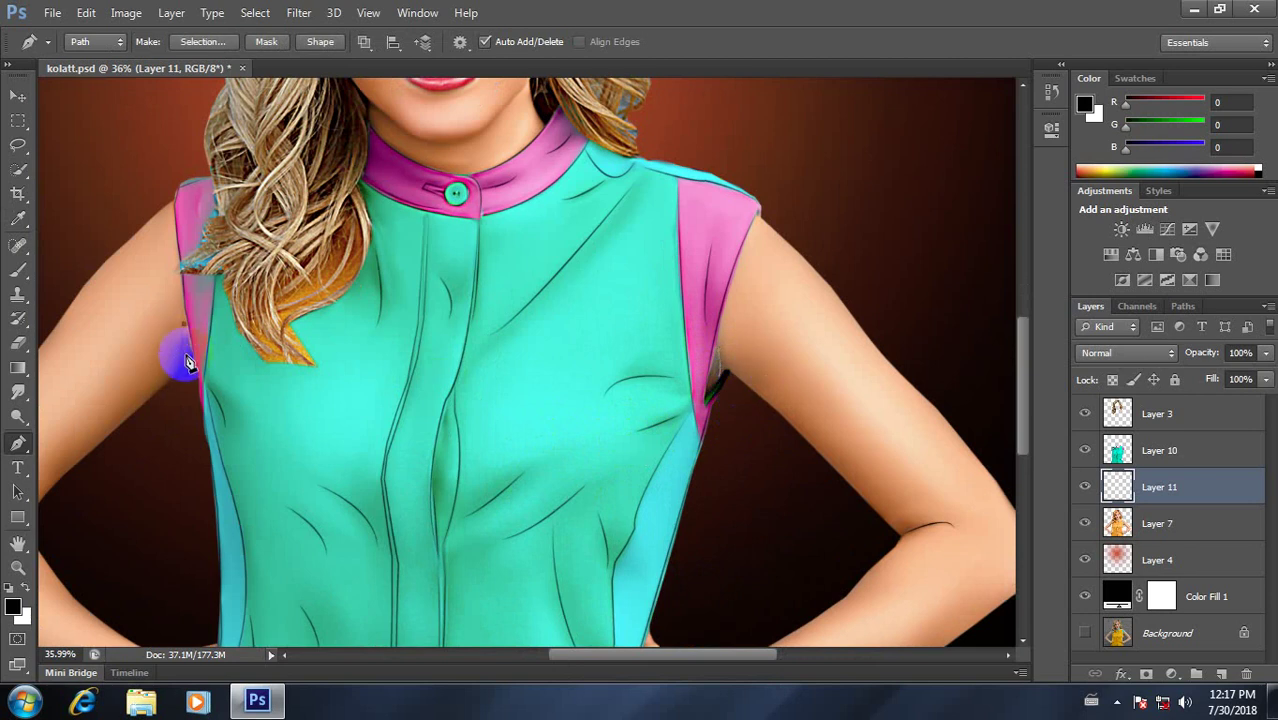
right_click(365, 350)
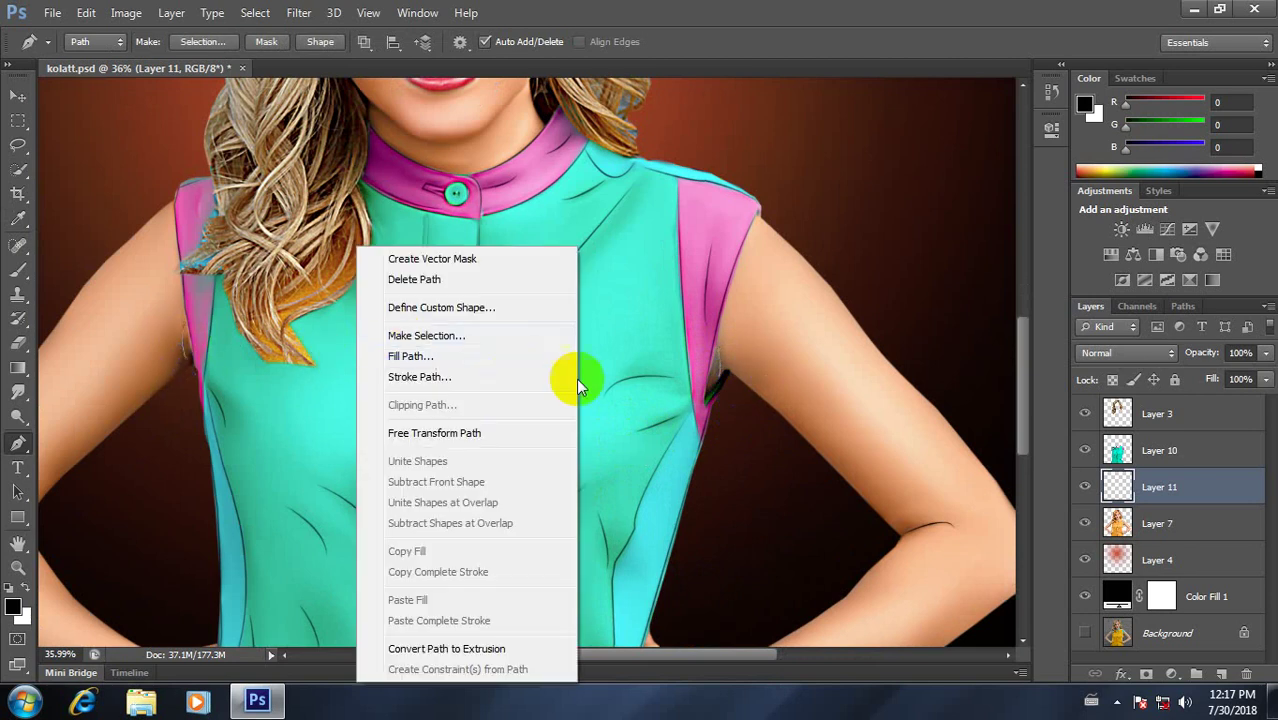
left_click(448, 376)
left_click(767, 237)
right_click(505, 322)
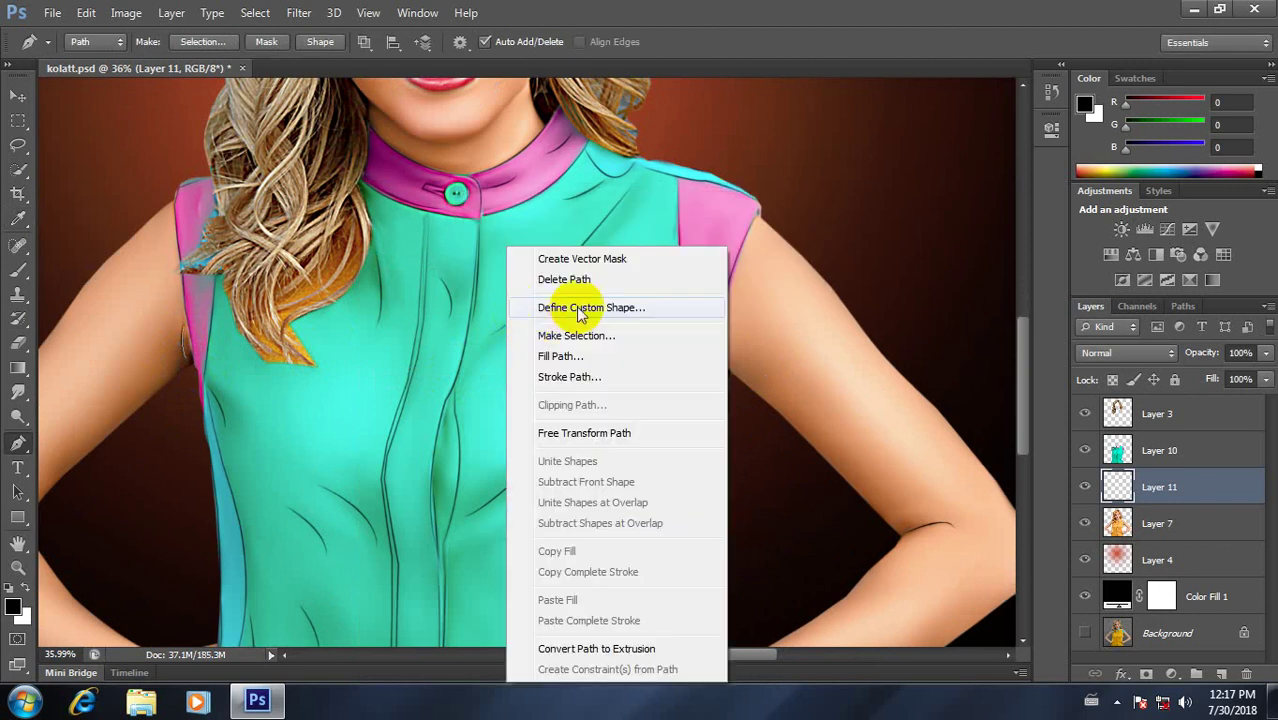
left_click(560, 279)
scroll(487, 357, "down", 2)
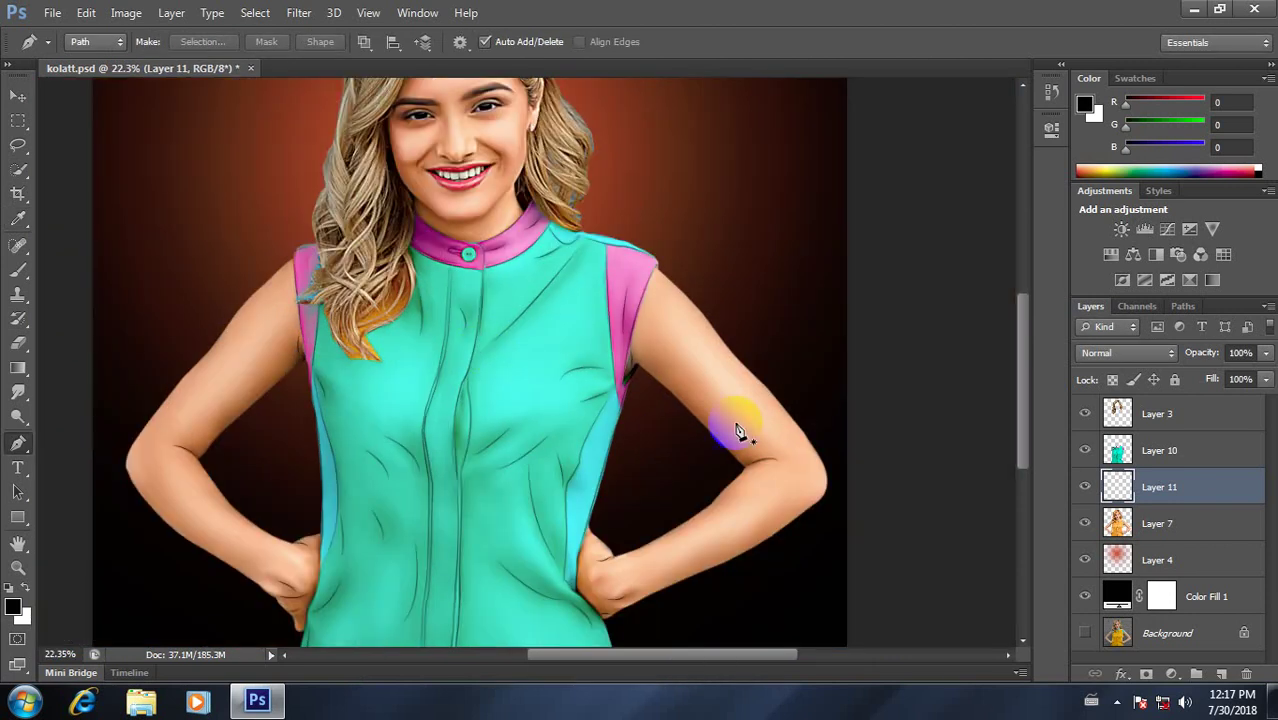
Step: Draw a curved Pen path under the chin just above the pink collar
scroll(697, 485, "down", 1)
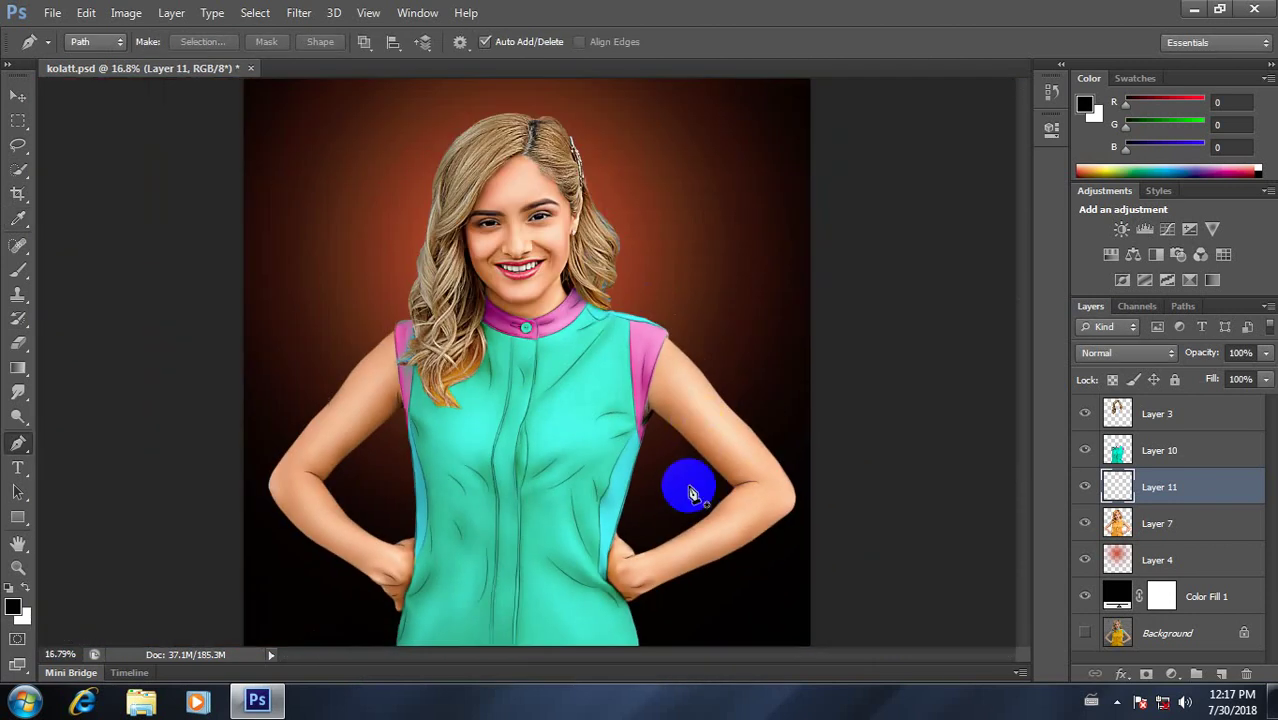
scroll(579, 366, "up", 3)
scroll(505, 292, "up", 1)
scroll(503, 293, "up", 1)
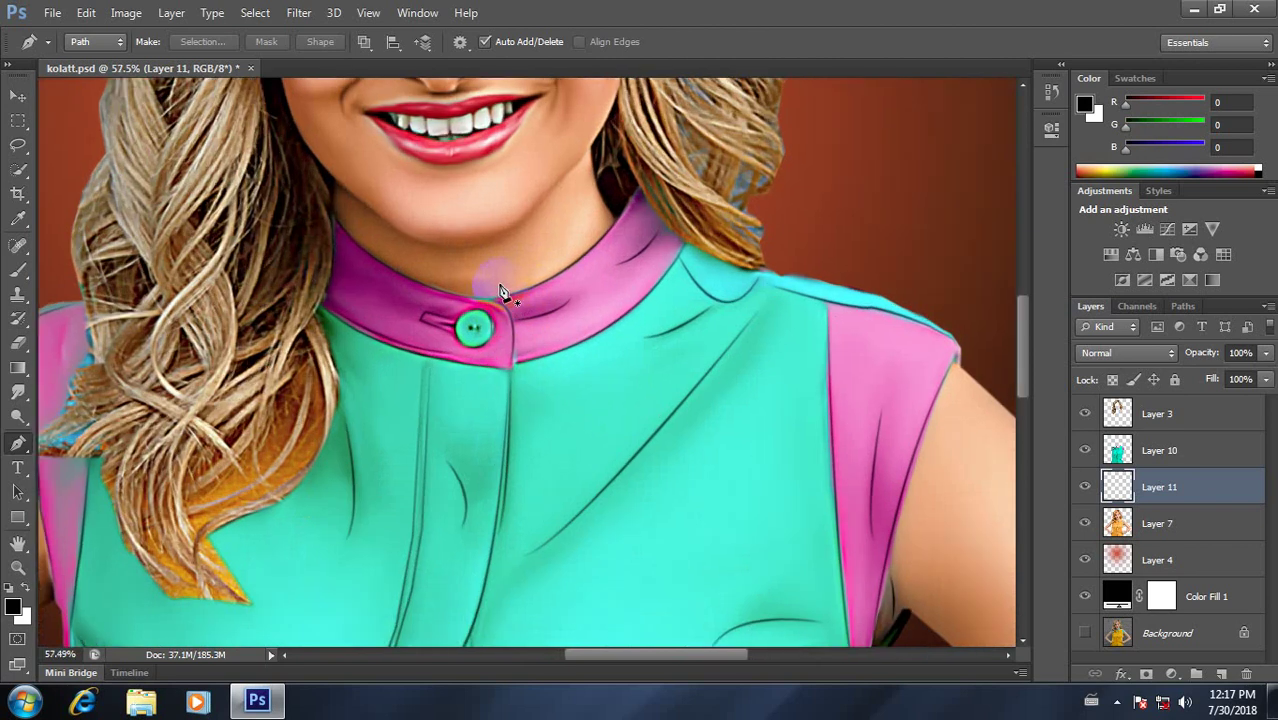
left_click(447, 276)
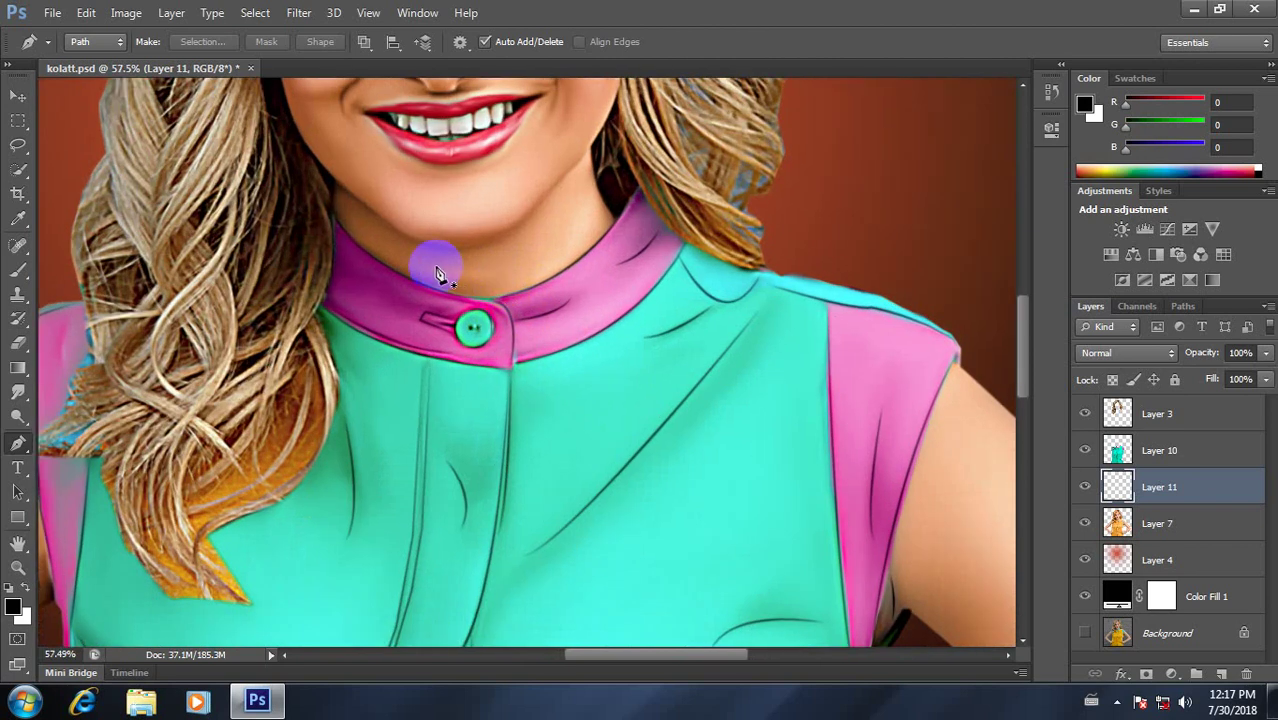
left_click_drag(437, 273, 497, 279)
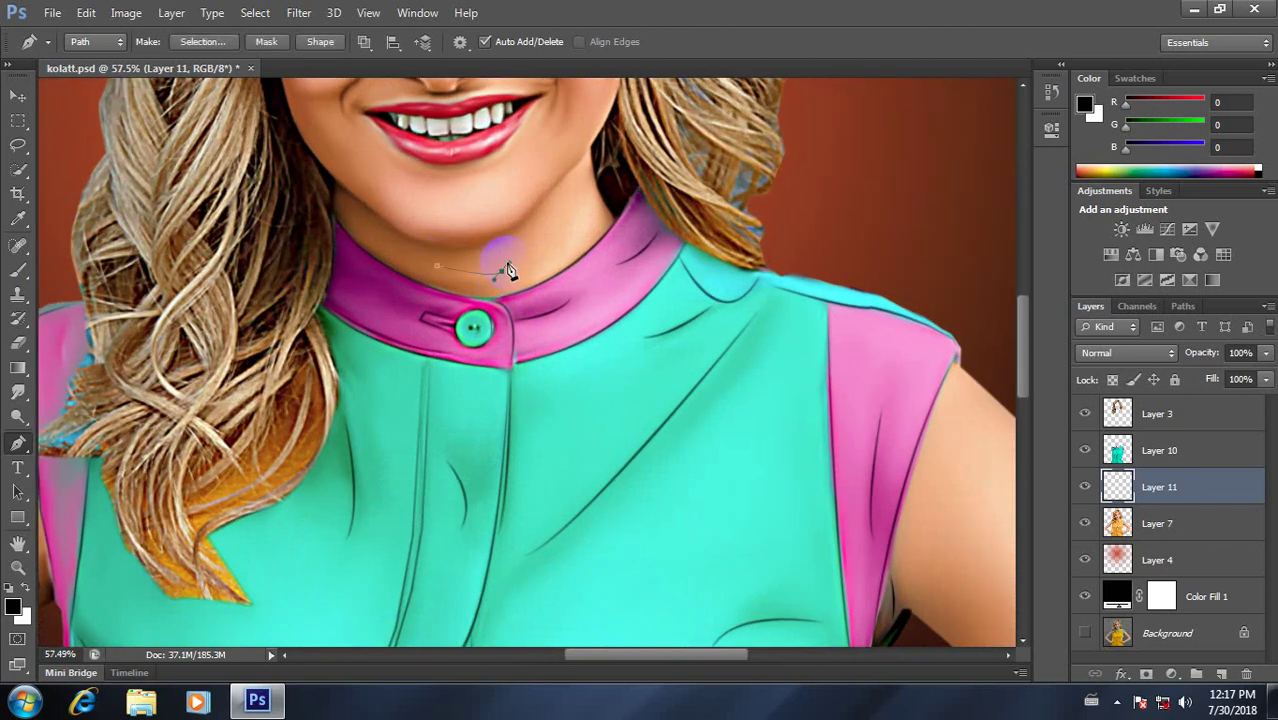
left_click(468, 270)
left_click(443, 247, "ctrl")
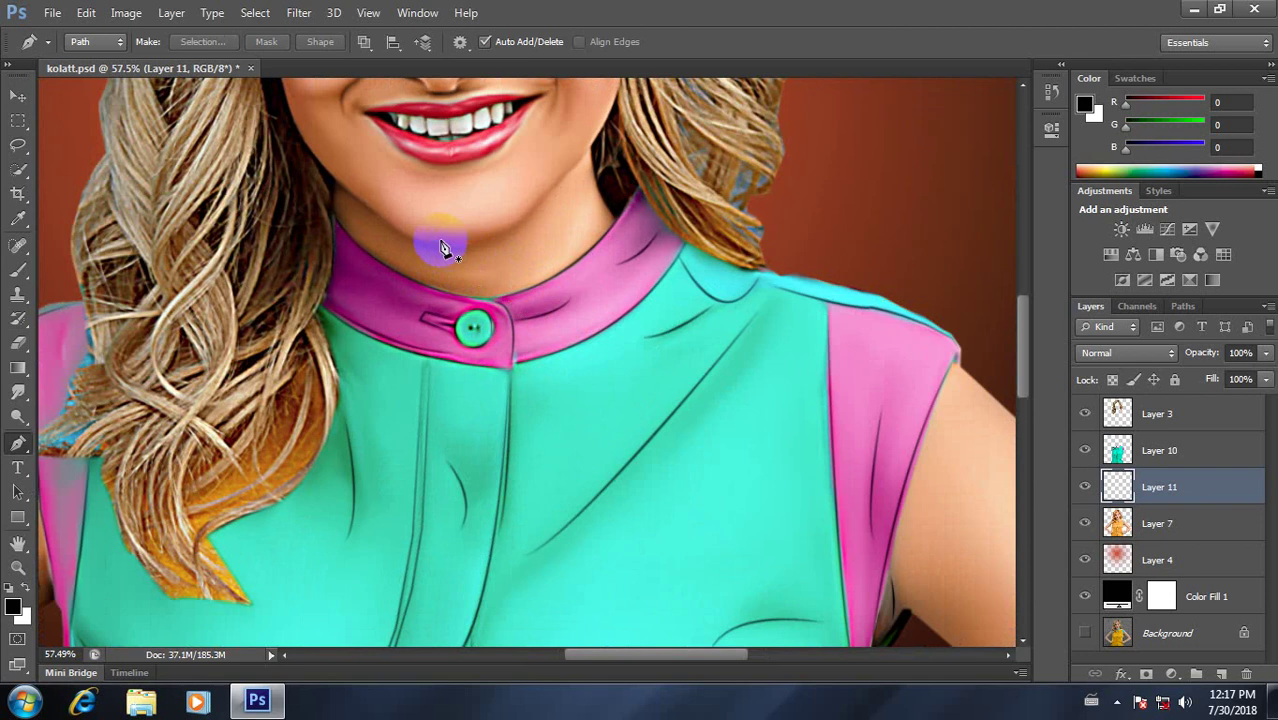
left_click(431, 232)
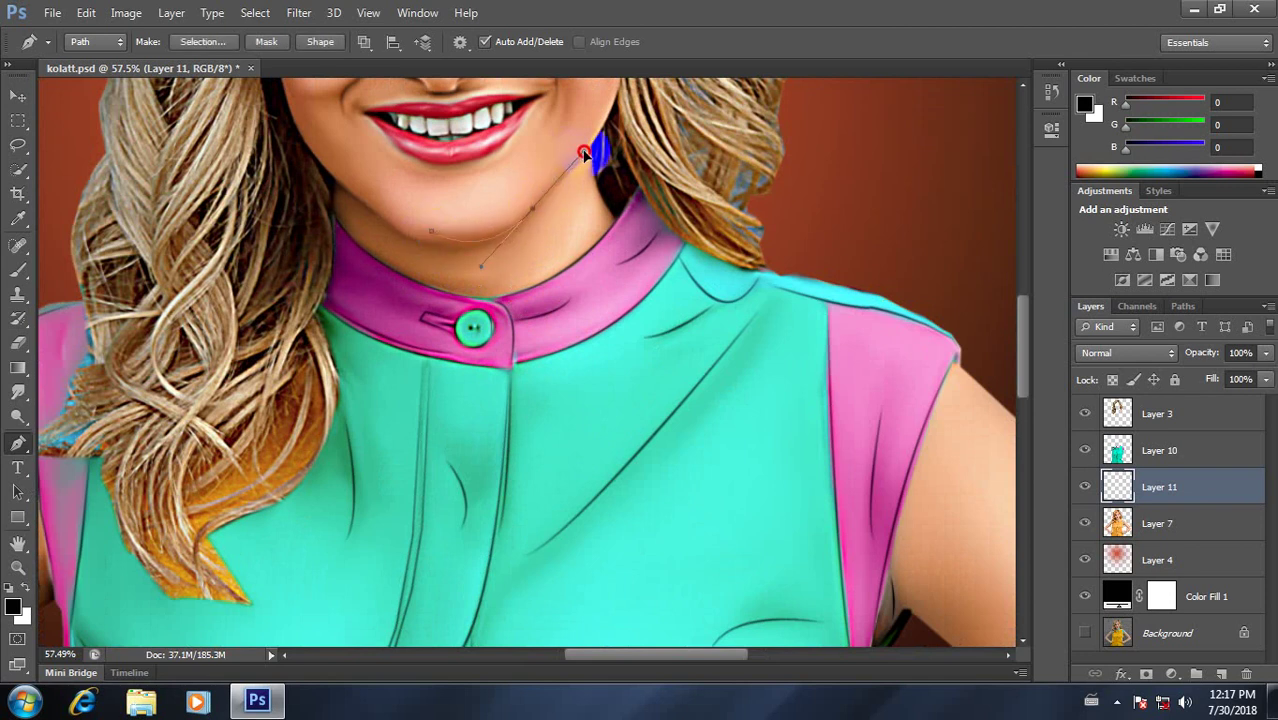
Step: Brush-stroke the neck path as a thin dark line, then delete the path
right_click(579, 205)
left_click(690, 318)
left_click(764, 237)
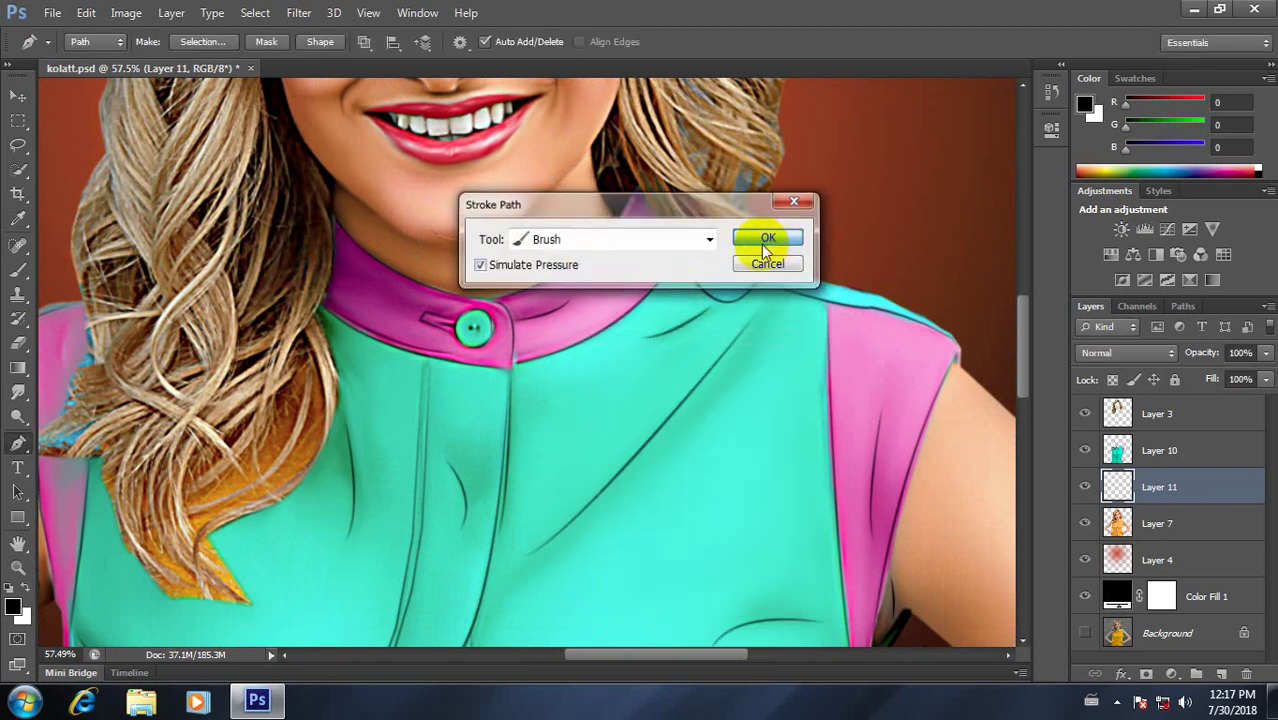
right_click(596, 249)
left_click(664, 278)
scroll(557, 280, "down", 2)
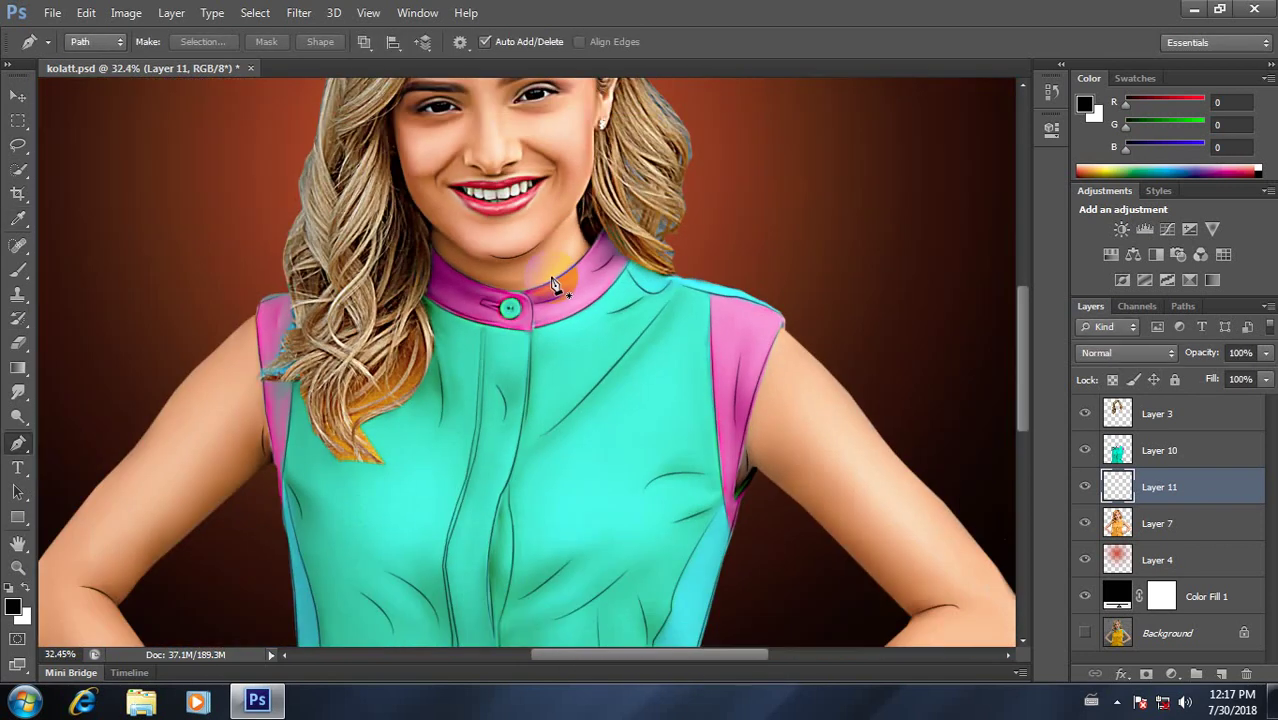
scroll(557, 280, "down", 1)
scroll(480, 275, "up", 2)
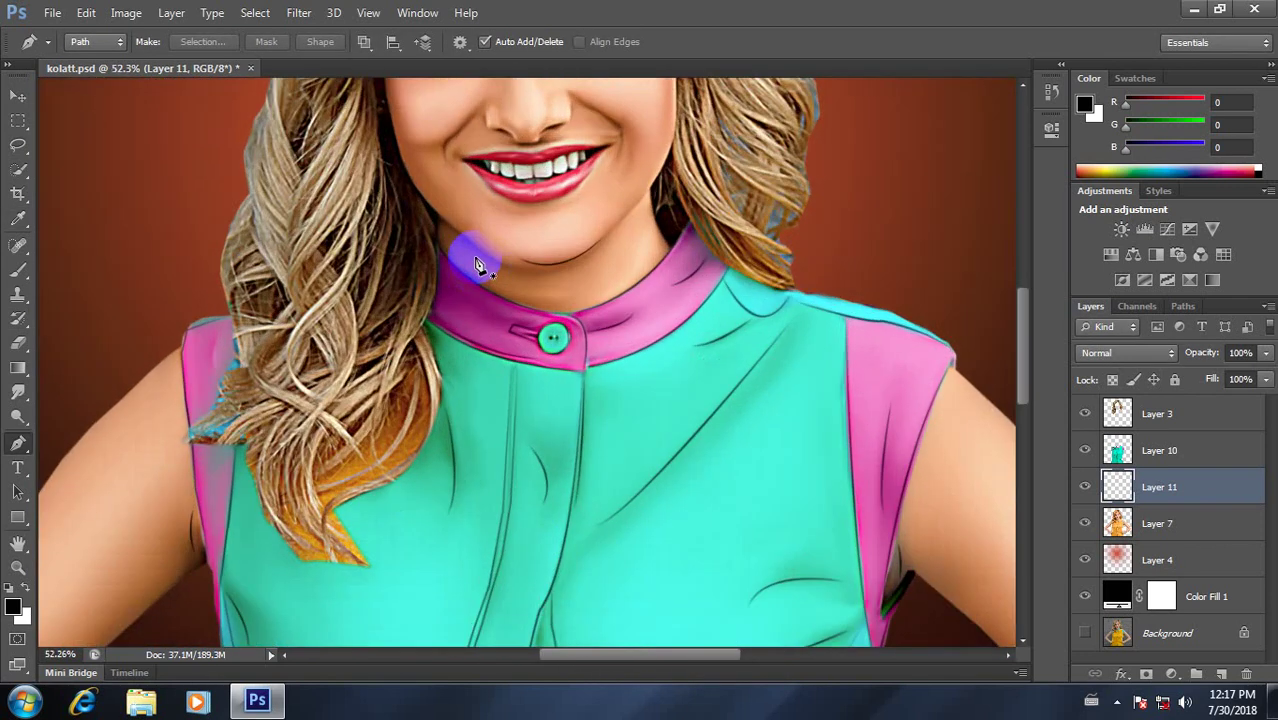
scroll(471, 257, "up", 1)
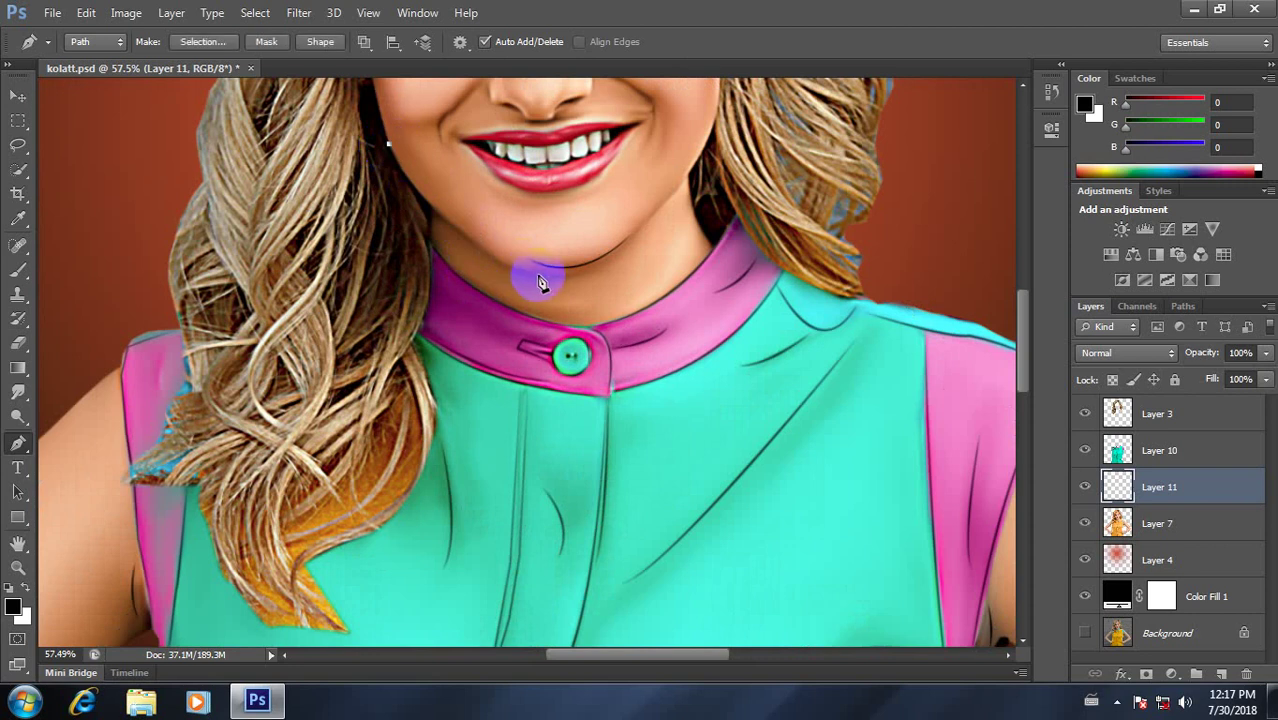
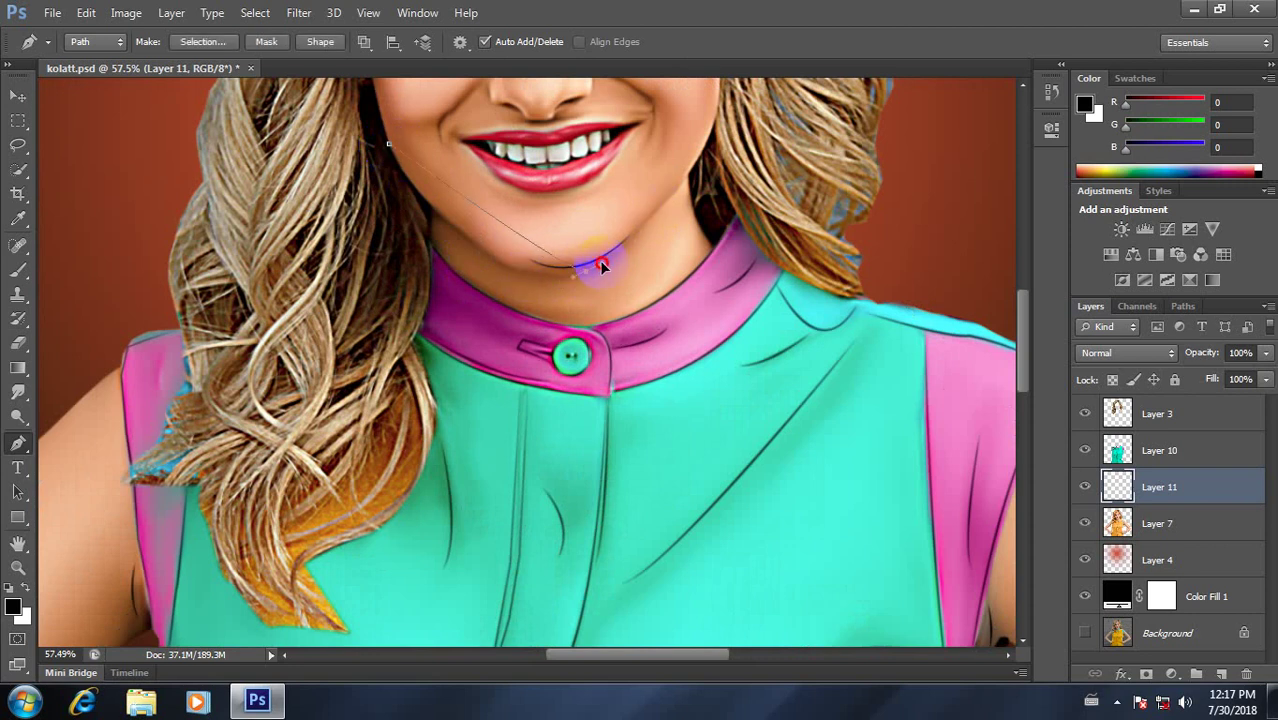
Step: Draw a curved Pen path following the underside of the chin
left_click_drag(669, 242, 693, 238)
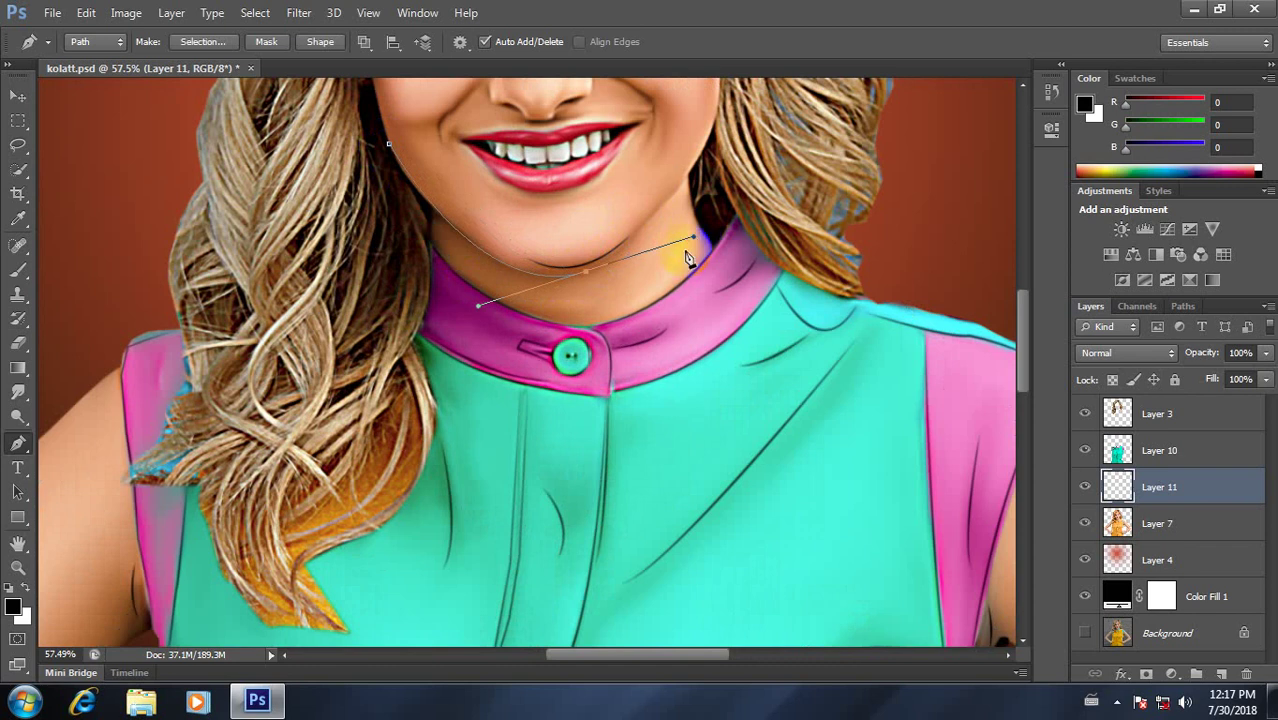
left_click(702, 158, "ctrl")
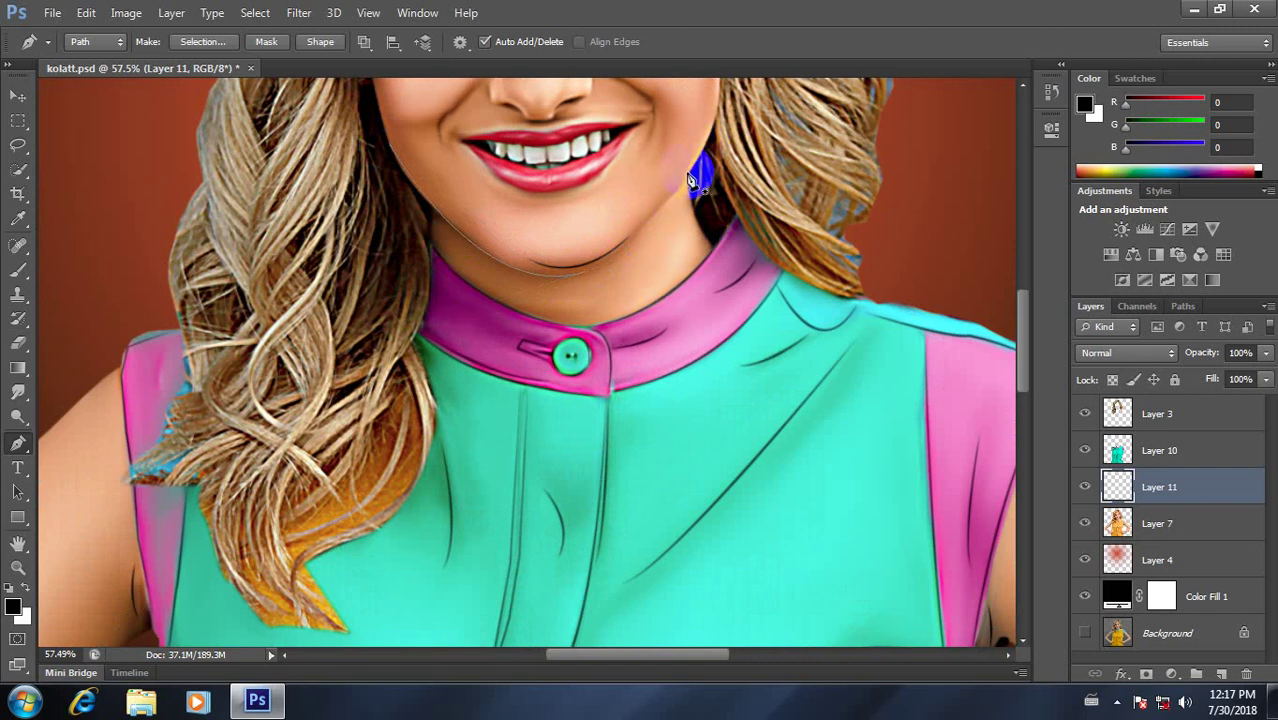
left_click(687, 174)
left_click_drag(563, 284, 556, 278)
left_click(540, 277)
left_click_drag(494, 287, 476, 283)
Step: Stroke the chin path with the brush, skipping the fill, then delete the path
right_click(628, 246)
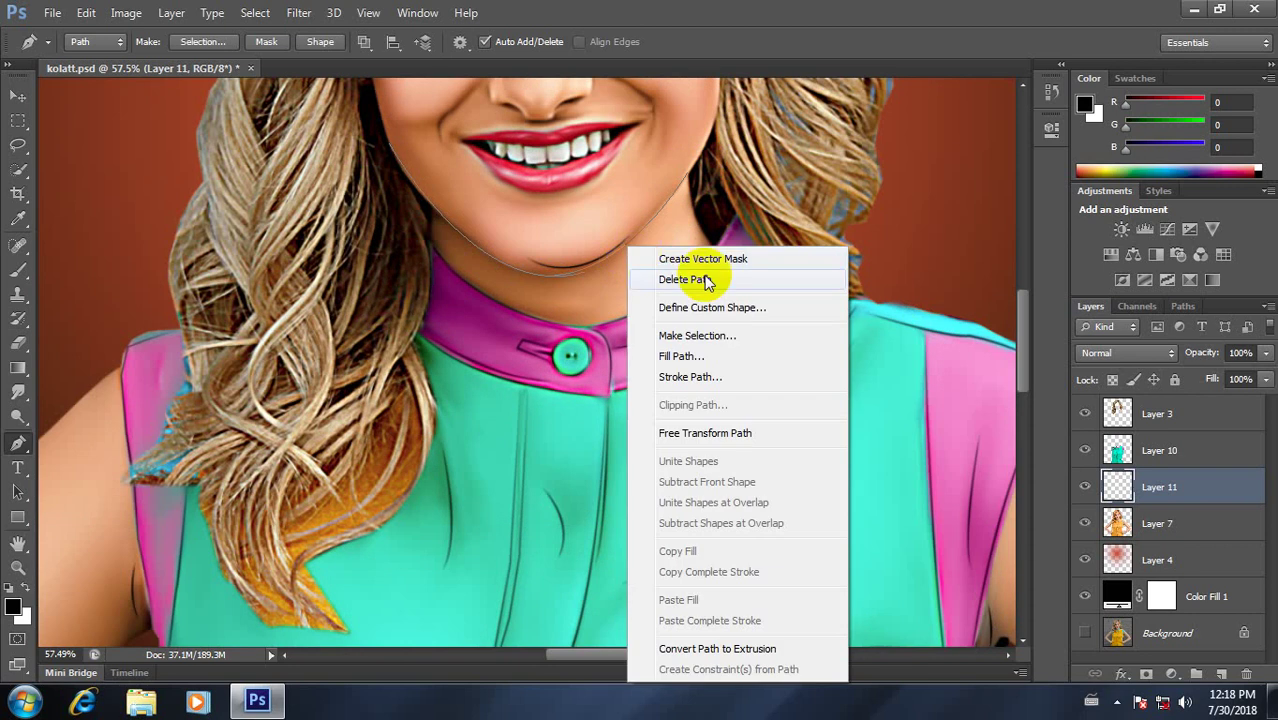
left_click(690, 350)
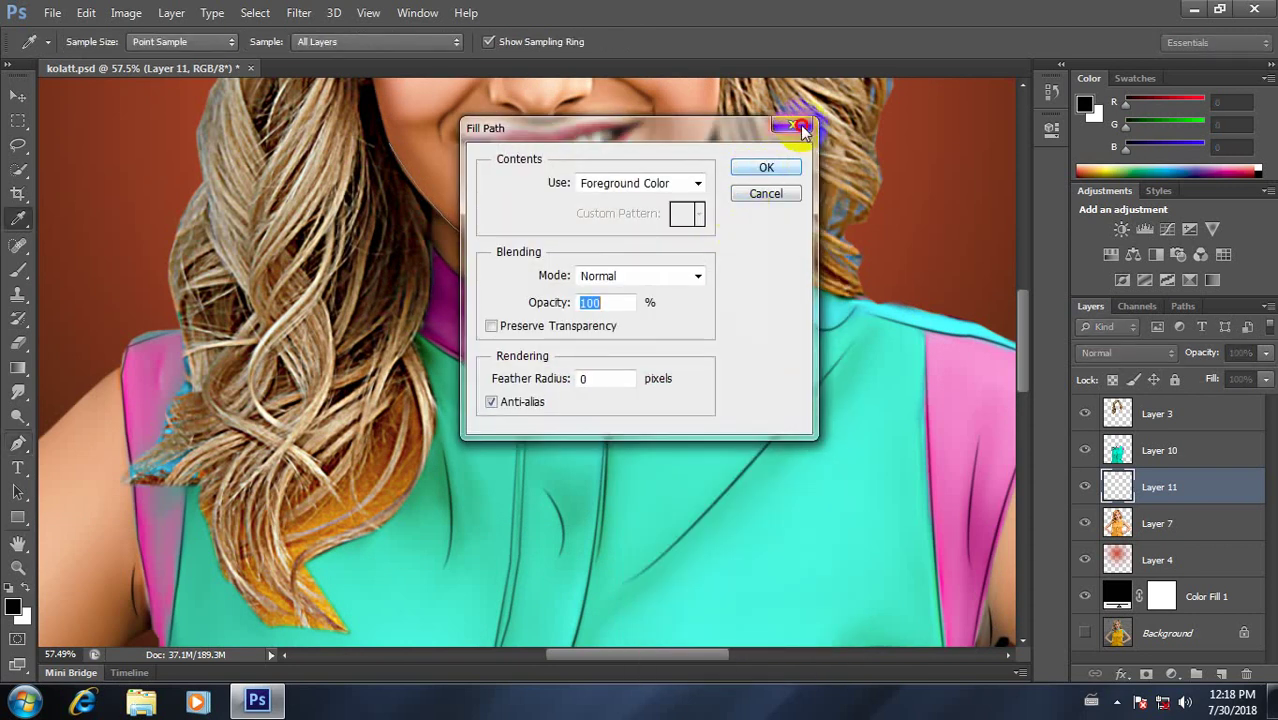
left_click(791, 127)
right_click(710, 236)
left_click(770, 363)
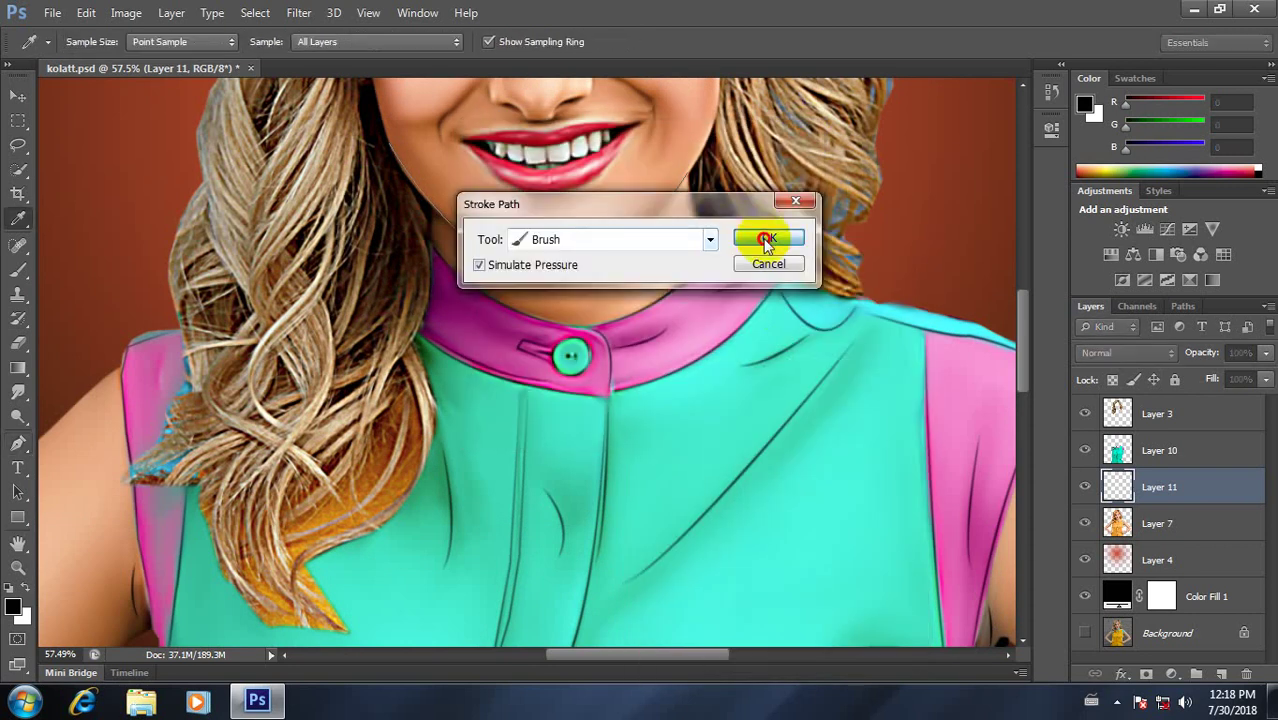
left_click(765, 240)
right_click(629, 248)
left_click(686, 280)
scroll(600, 300, "down", 1)
Step: Outline the right cheek with a brush-stroked Pen curve, then delete the path
scroll(592, 300, "down", 4)
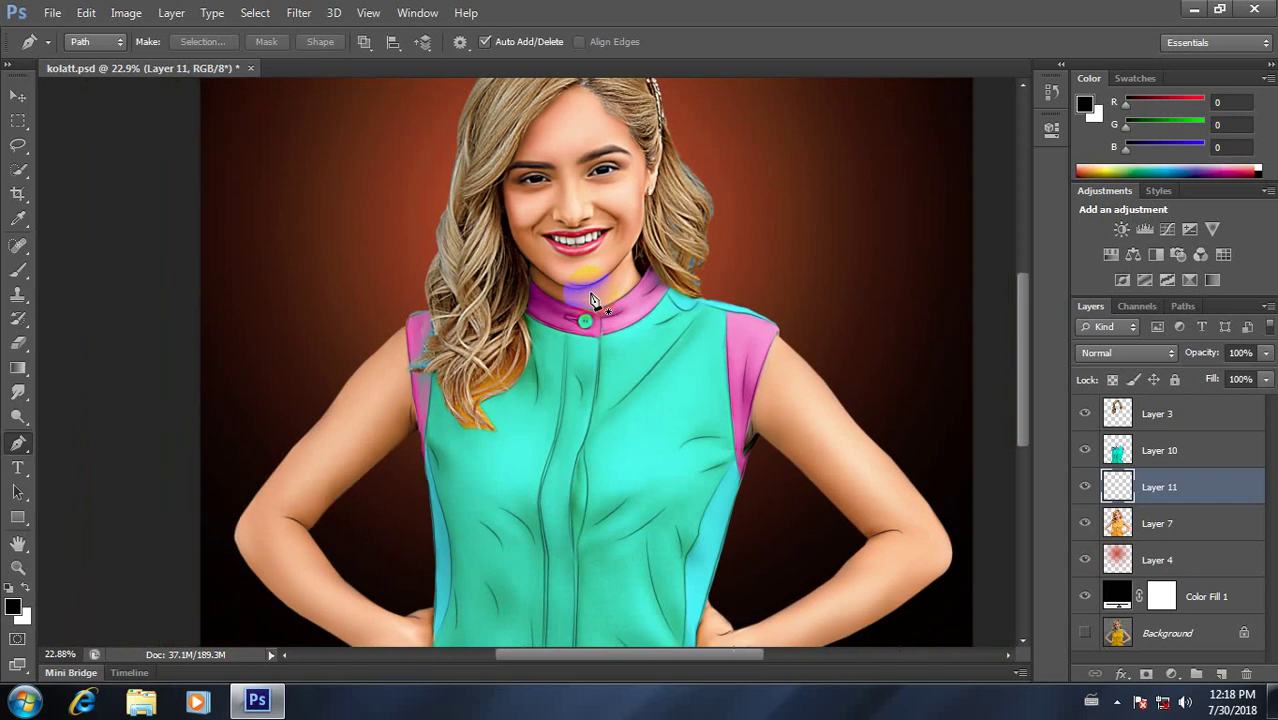
scroll(609, 305, "down", 2)
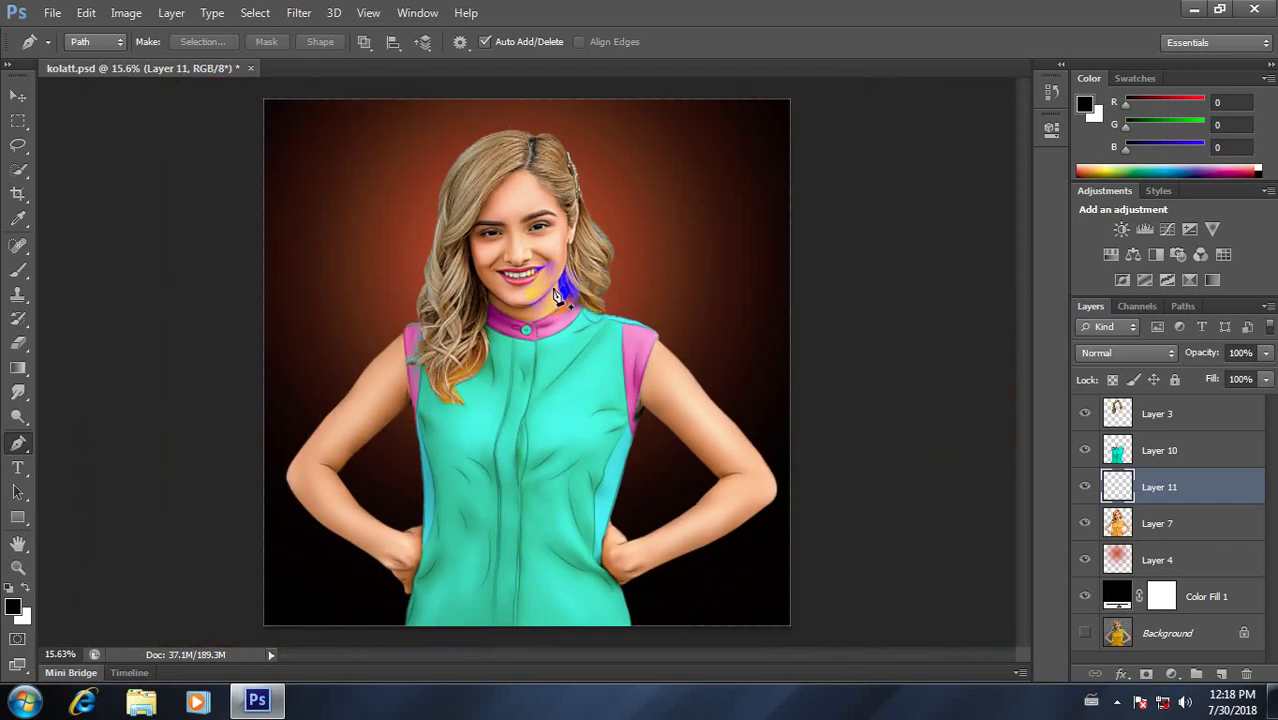
scroll(557, 290, "up", 2)
scroll(579, 277, "up", 3)
scroll(600, 240, "up", 2)
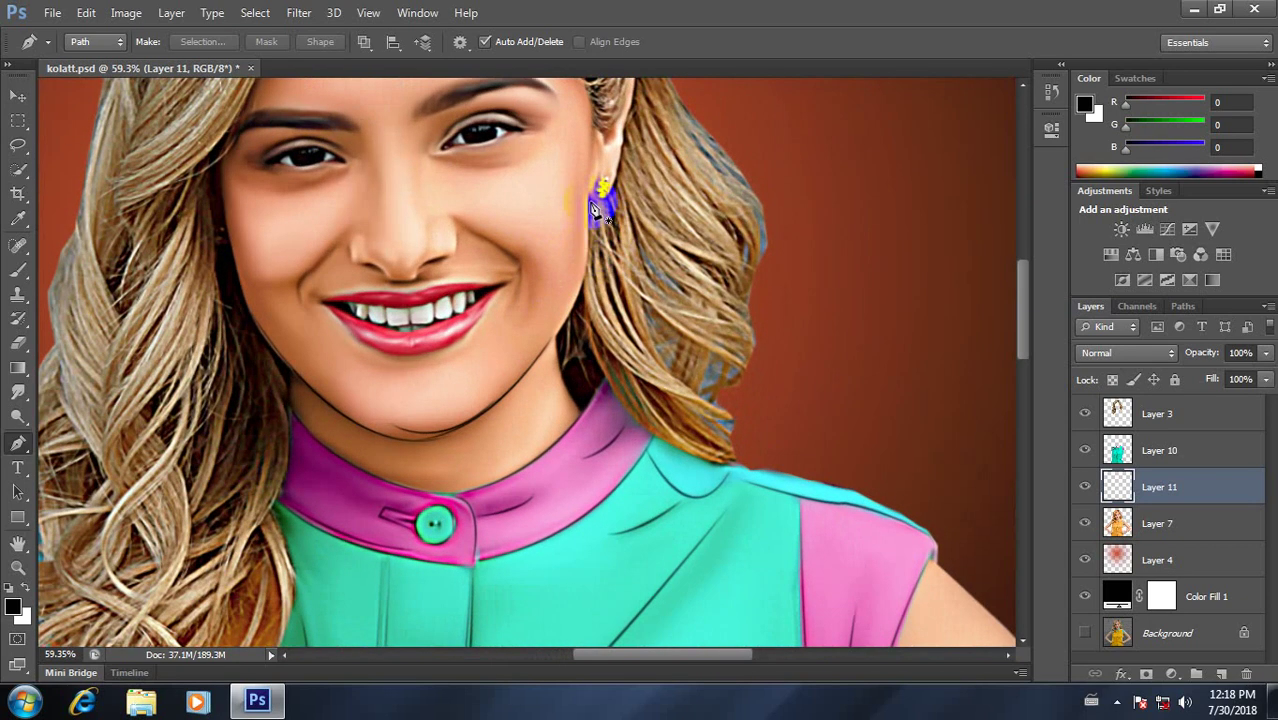
left_click(587, 197)
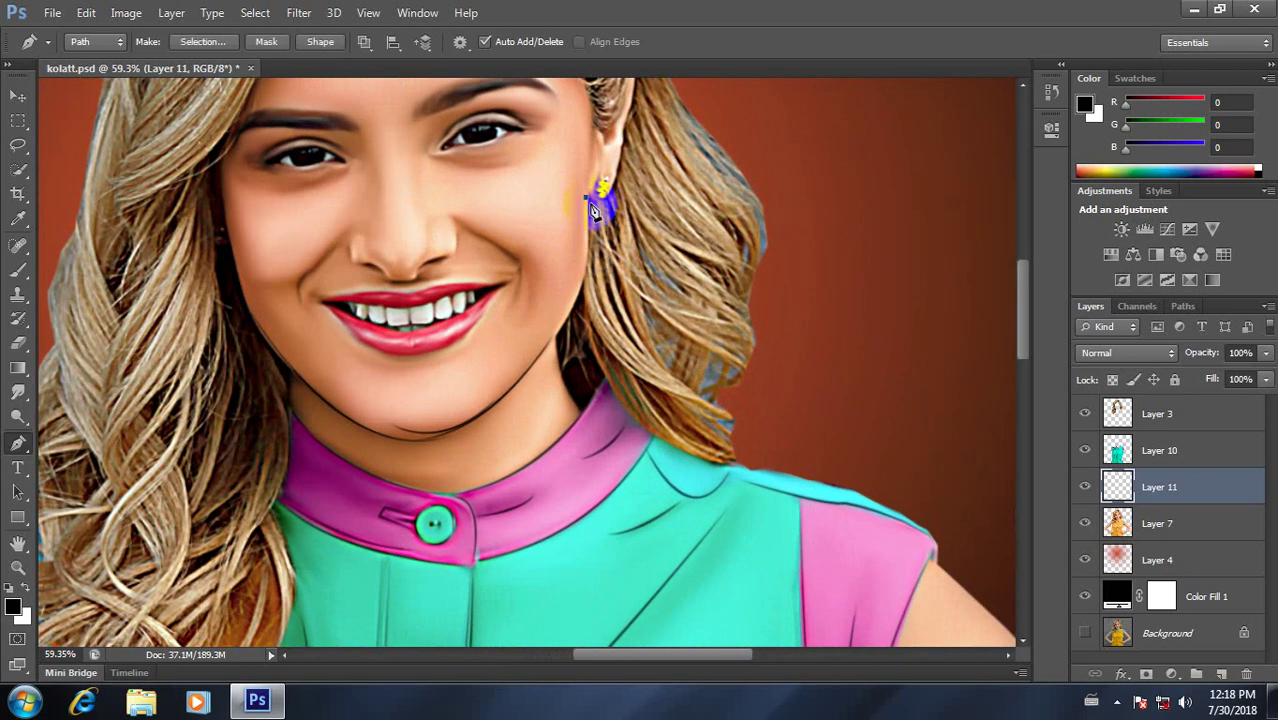
left_click_drag(551, 331, 510, 375)
right_click(601, 246)
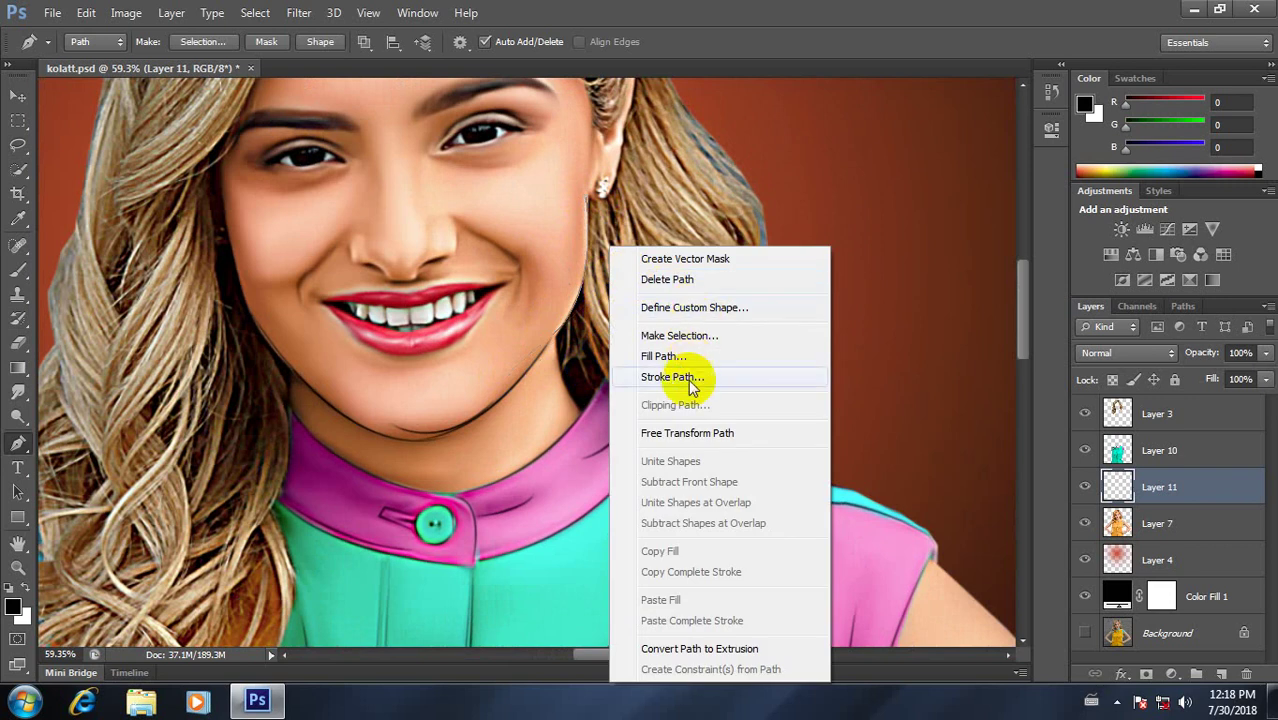
left_click(698, 373)
left_click(768, 238)
right_click(640, 248)
left_click(680, 277)
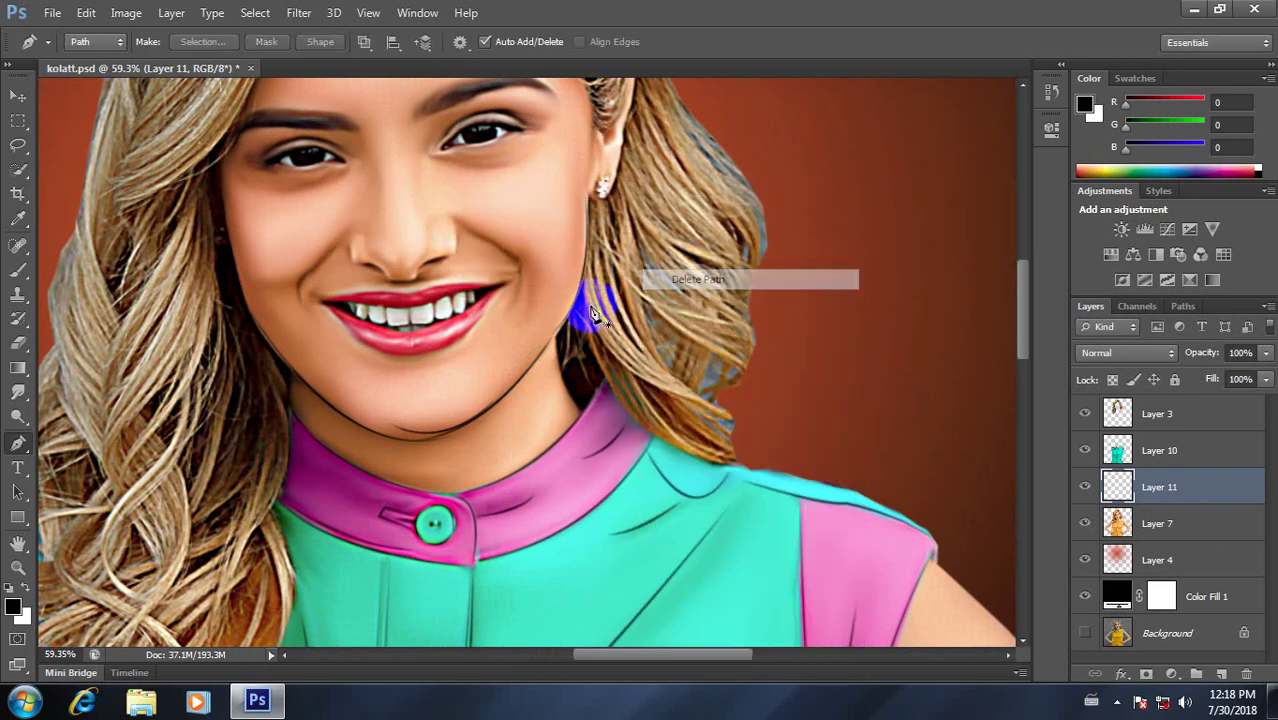
Step: Outline the left side of the face down the jawline the same way, then delete the path
scroll(540, 340, "down", 2)
scroll(537, 340, "up", 3)
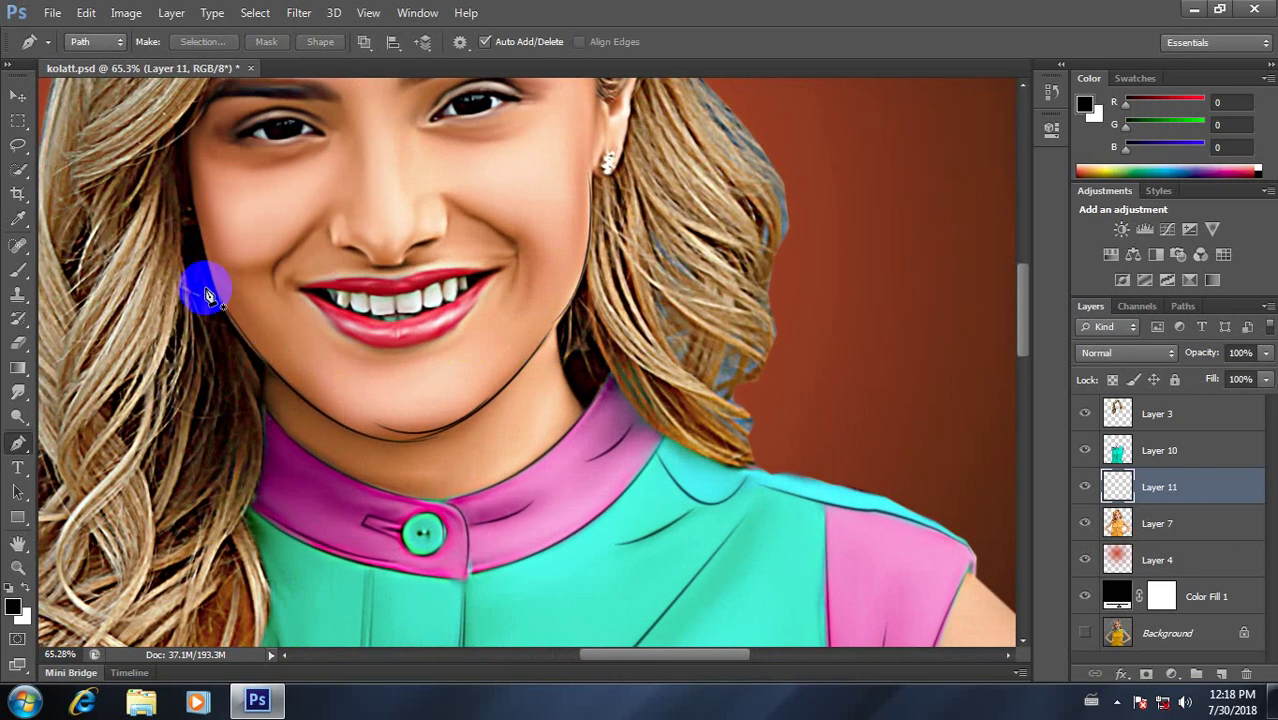
scroll(350, 386, "down", 2)
scroll(287, 282, "up", 3)
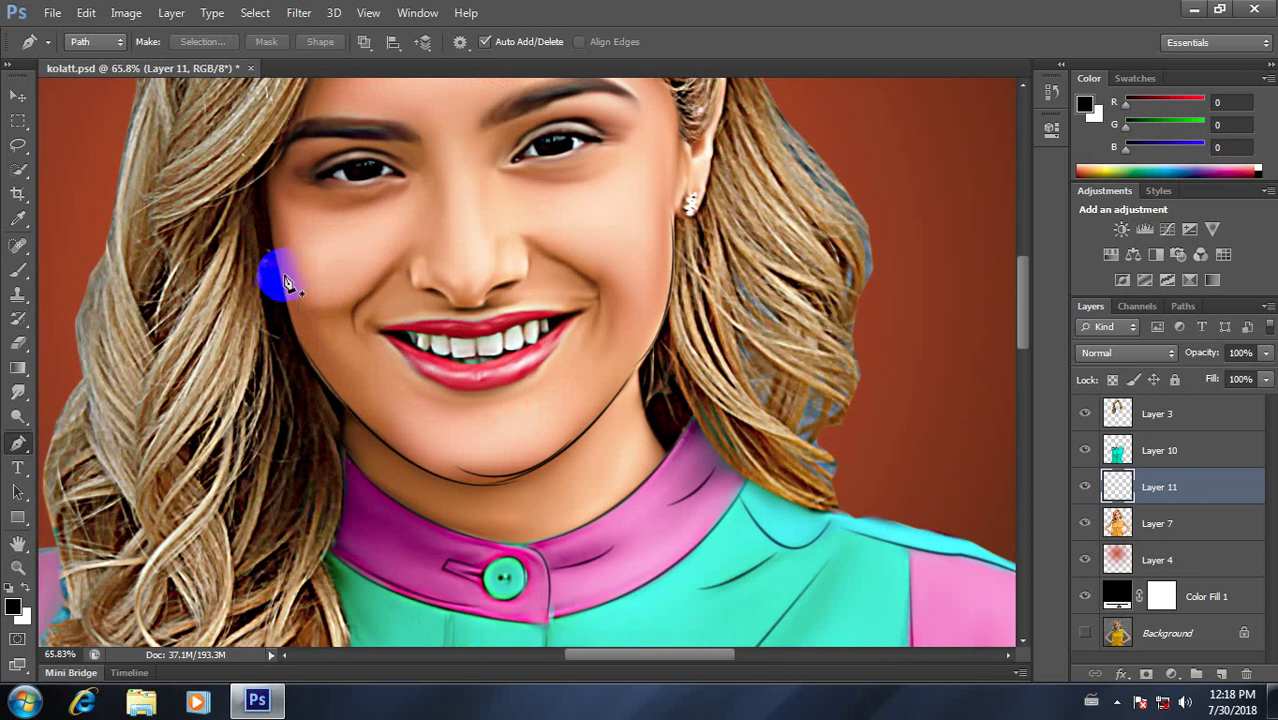
left_click(268, 218)
left_click_drag(299, 337, 307, 350)
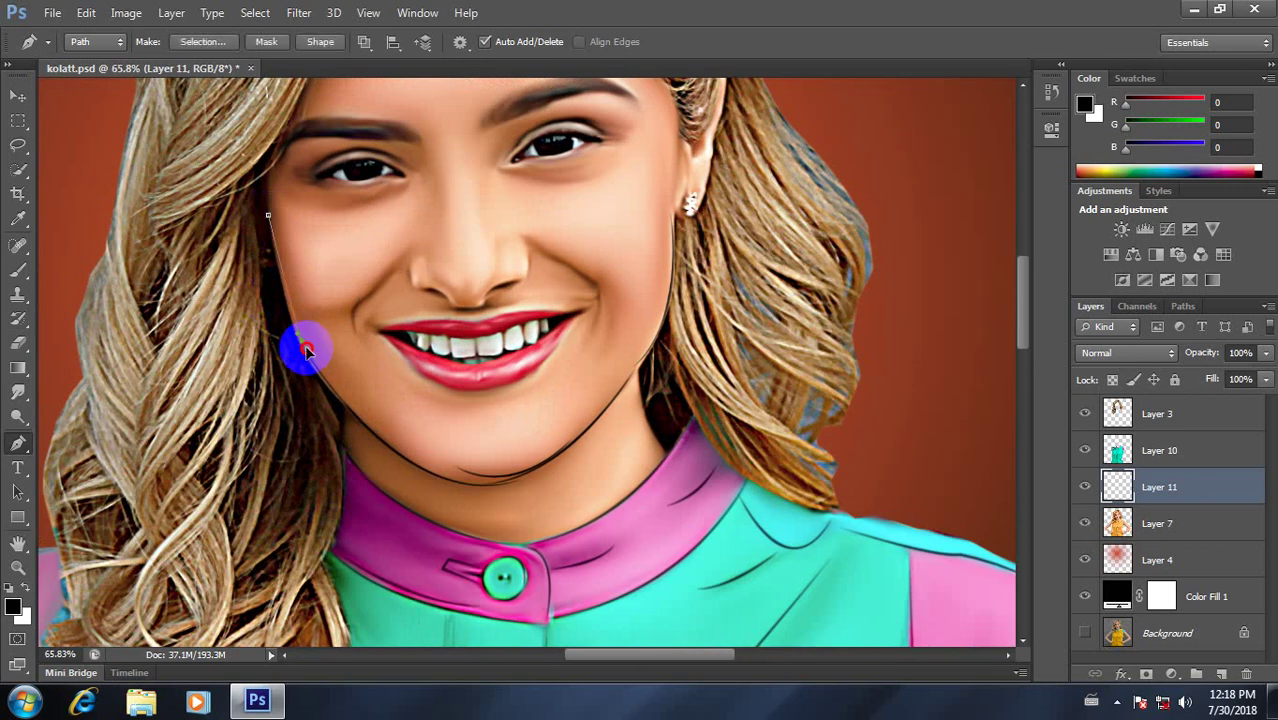
right_click(334, 292)
left_click(450, 376)
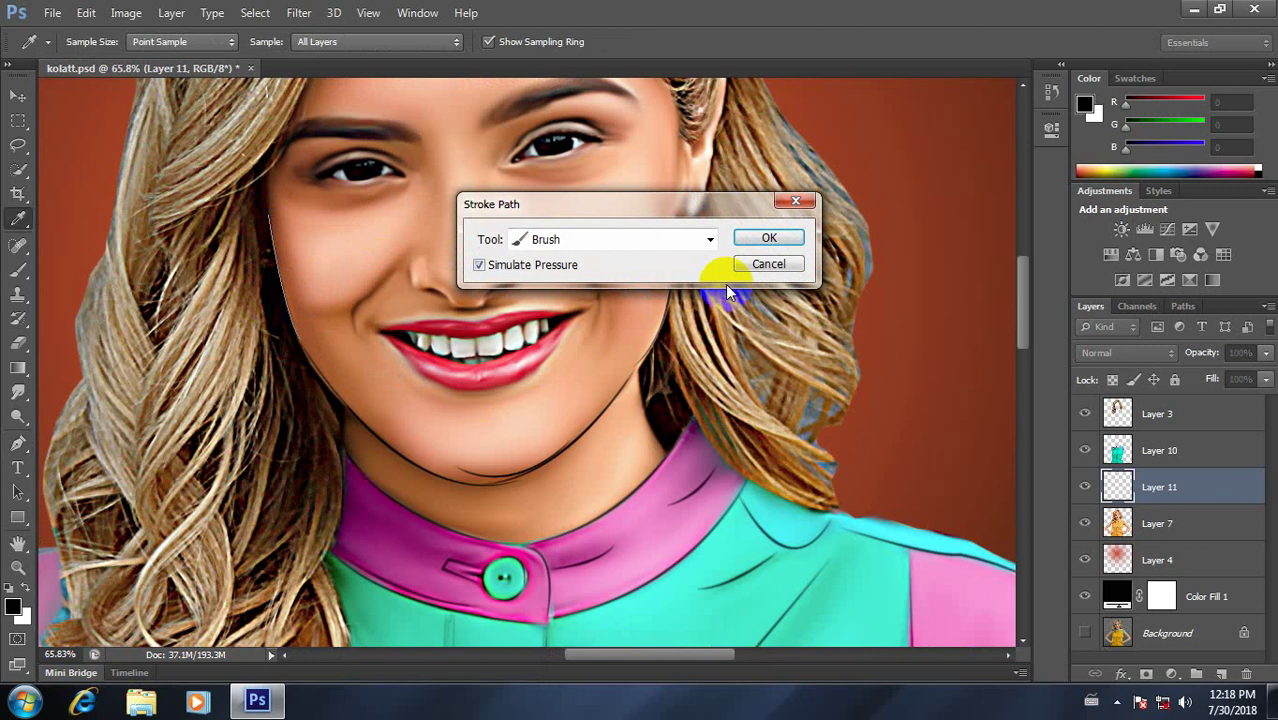
left_click(755, 236)
right_click(505, 248)
left_click(535, 281)
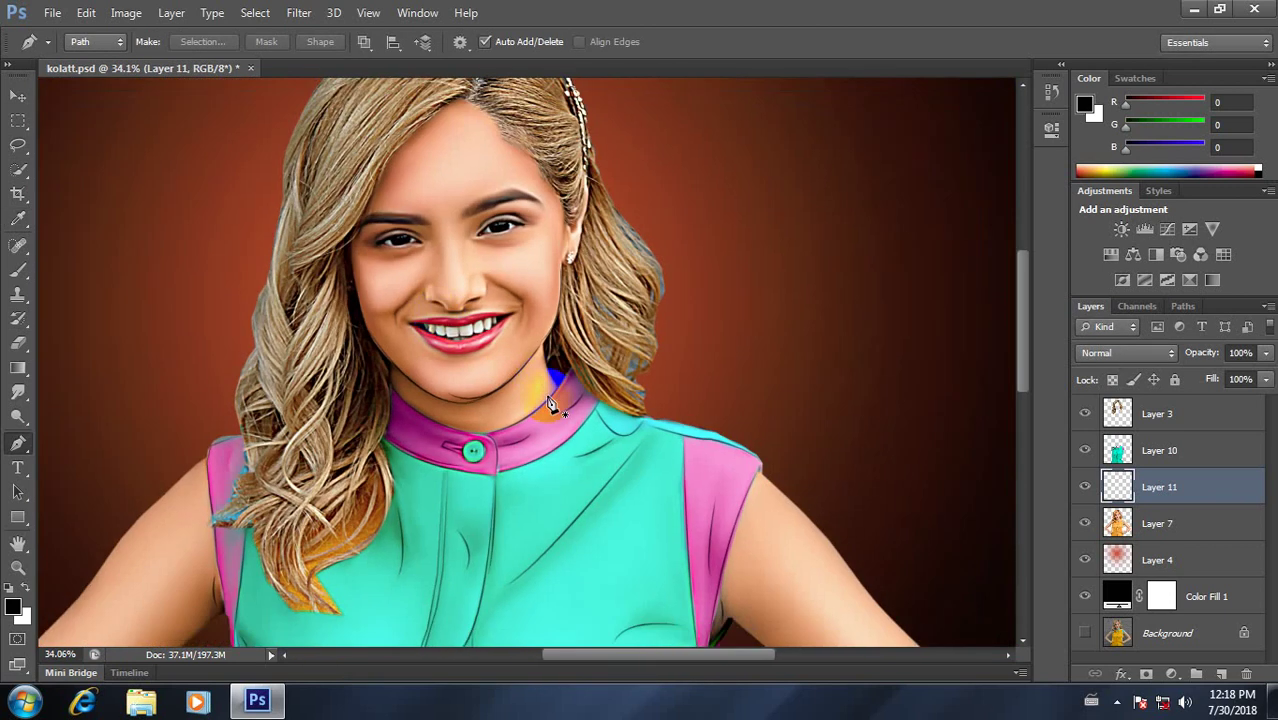
left_click_drag(535, 285, 556, 371)
Step: Zoom to the ear and outline its edge above the earring with a brush-stroked path
left_click_drag(642, 457, 613, 369)
scroll(456, 220, "down", 2)
scroll(458, 221, "down", 4)
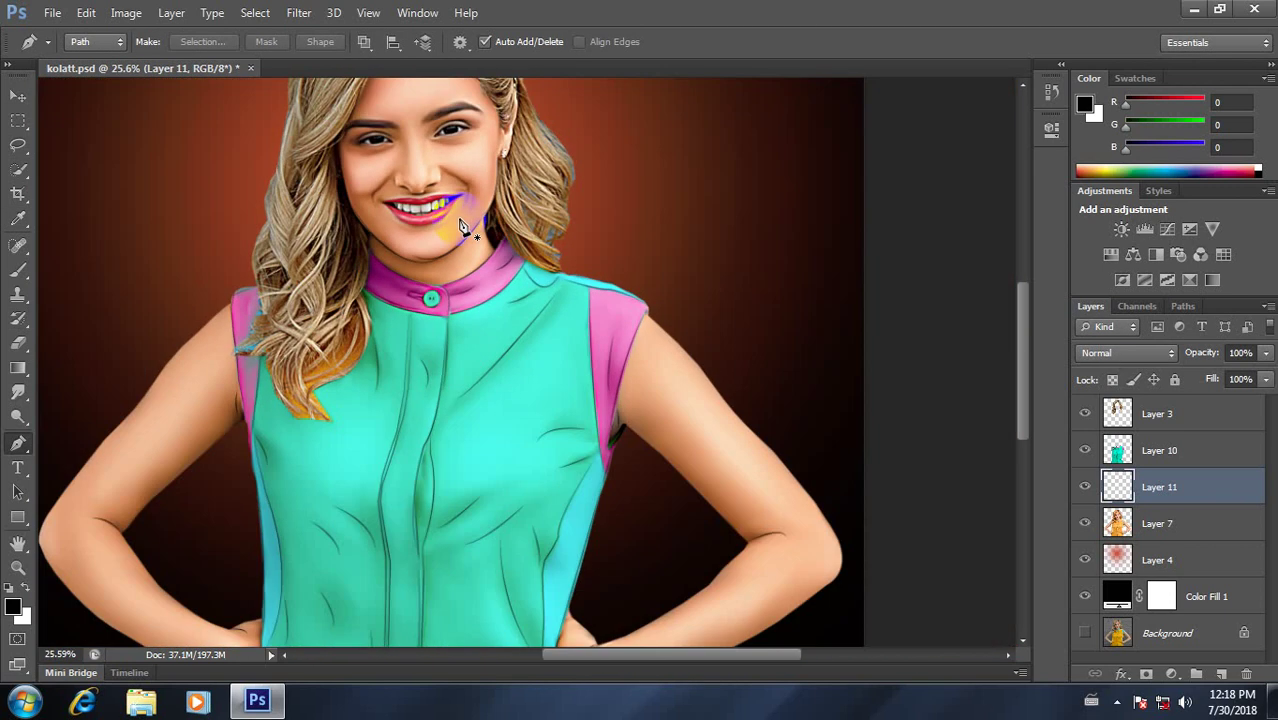
scroll(460, 222, "down", 2)
scroll(461, 222, "down", 2)
scroll(556, 360, "up", 1)
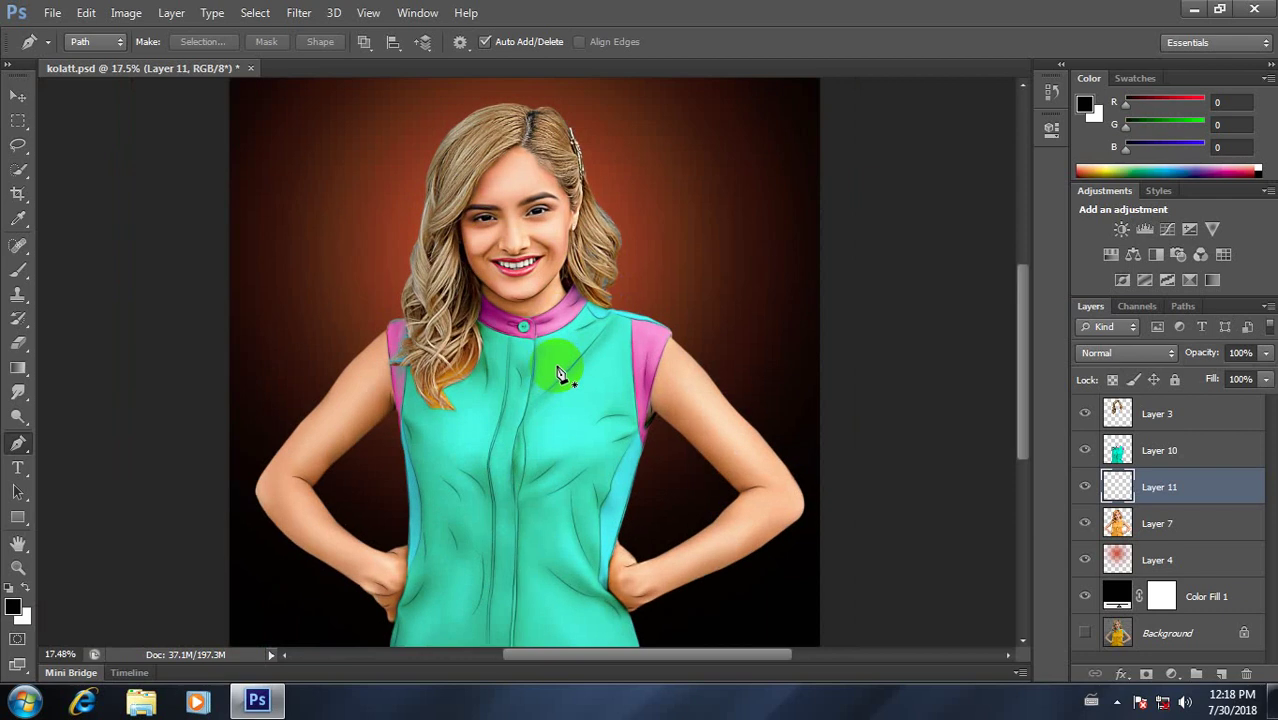
scroll(556, 360, "up", 3)
scroll(568, 356, "up", 4)
left_click_drag(568, 356, 456, 527)
scroll(471, 386, "up", 1)
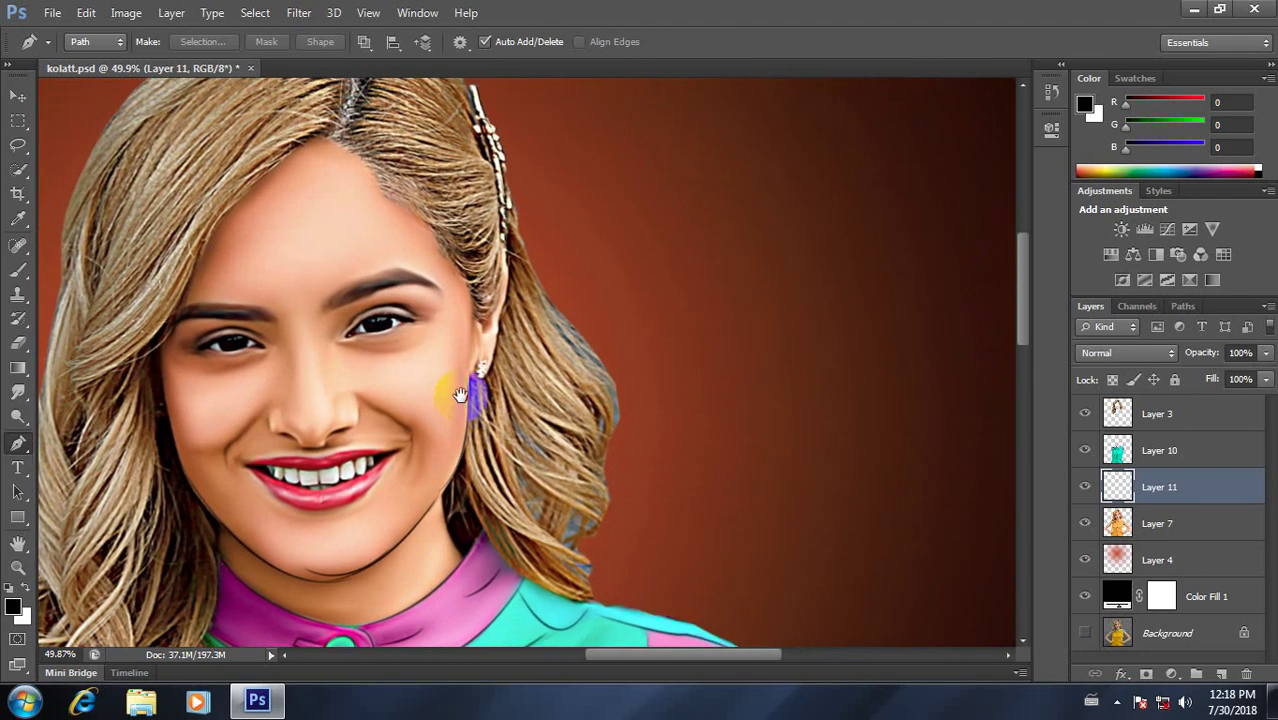
scroll(487, 395, "up", 4)
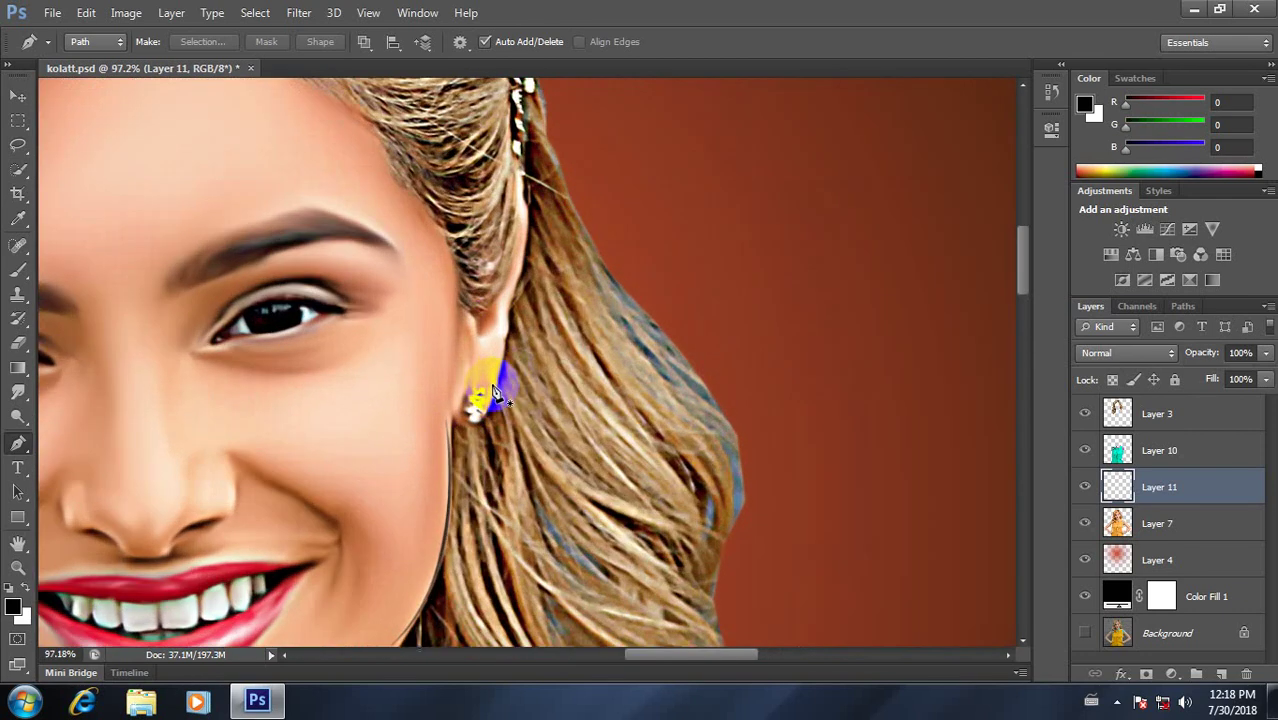
left_click(489, 306)
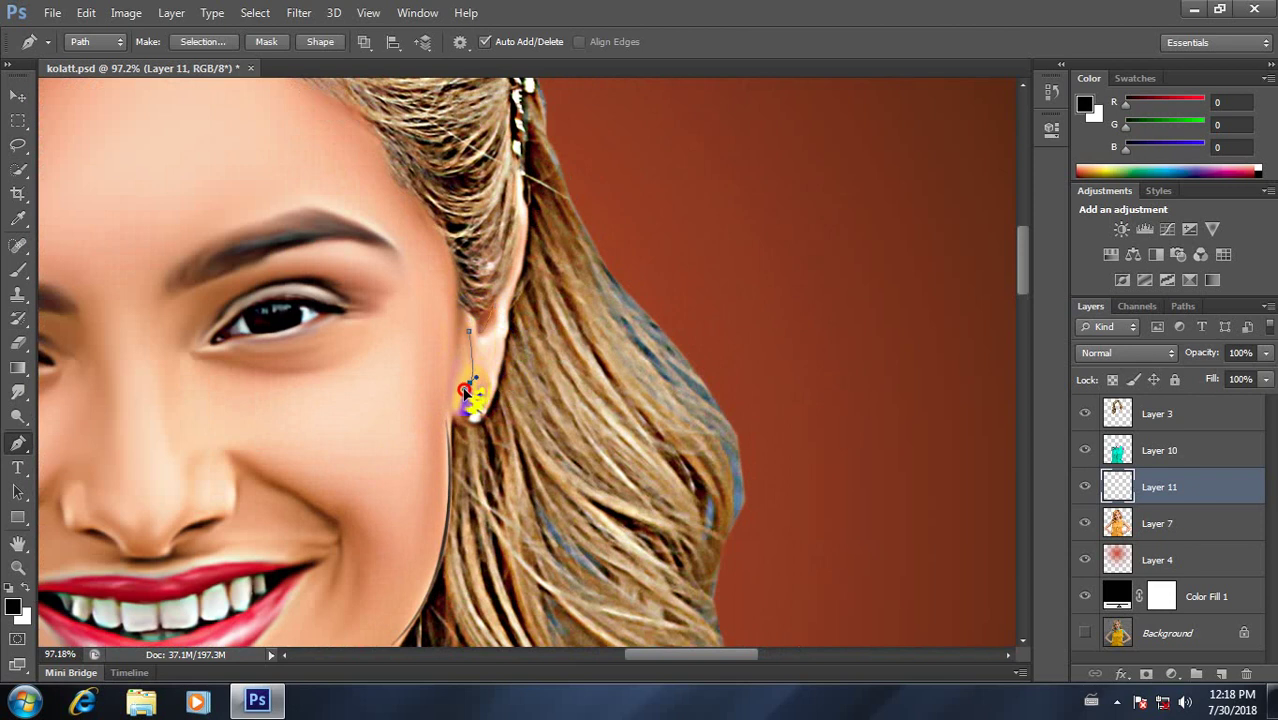
right_click(466, 340)
left_click(510, 373)
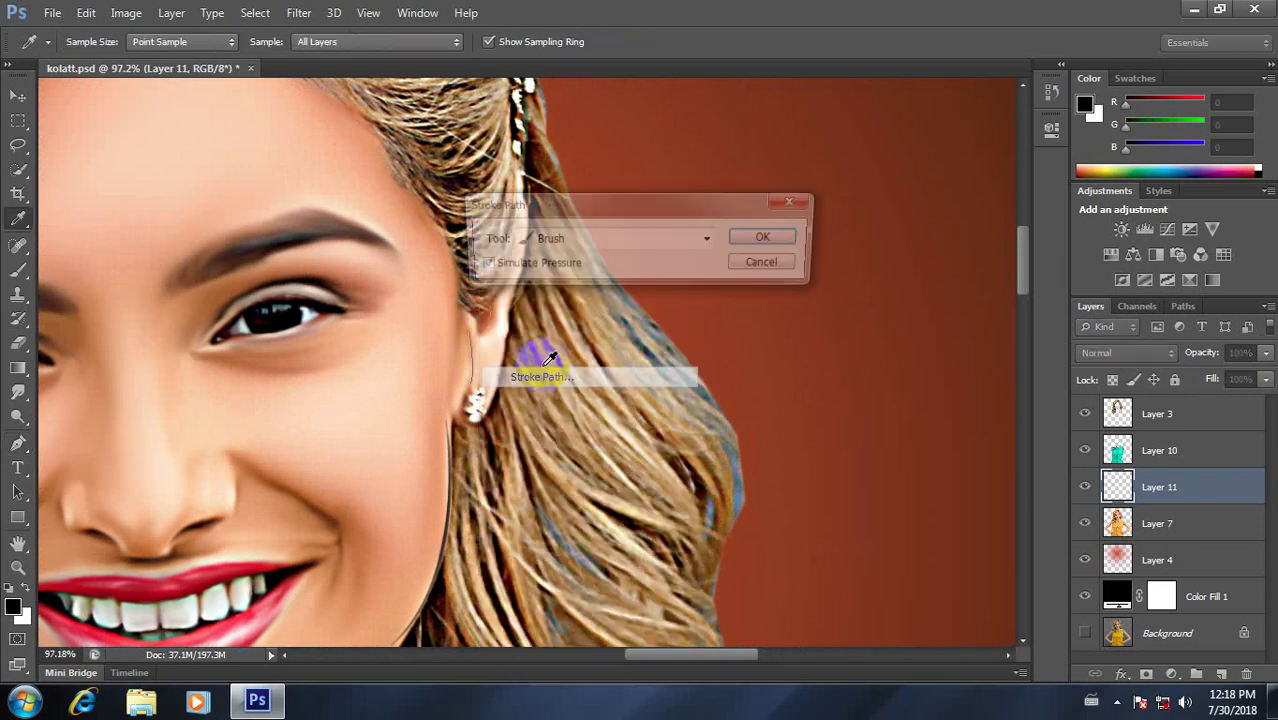
left_click(766, 240)
right_click(522, 250)
left_click(575, 283)
Step: Zoom out and pan the view to bring the arm into view
scroll(512, 415, "down", 2)
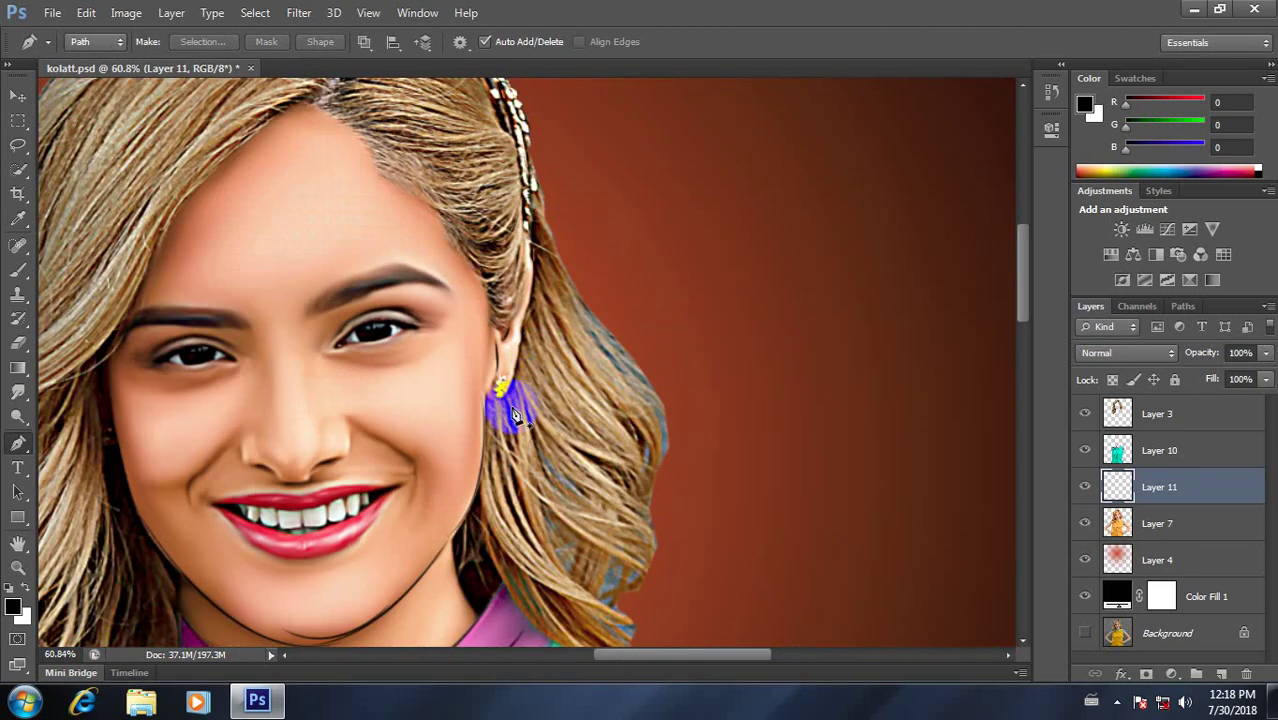
scroll(512, 415, "down", 1)
scroll(513, 415, "up", 3)
scroll(536, 177, "down", 5)
scroll(607, 405, "down", 5)
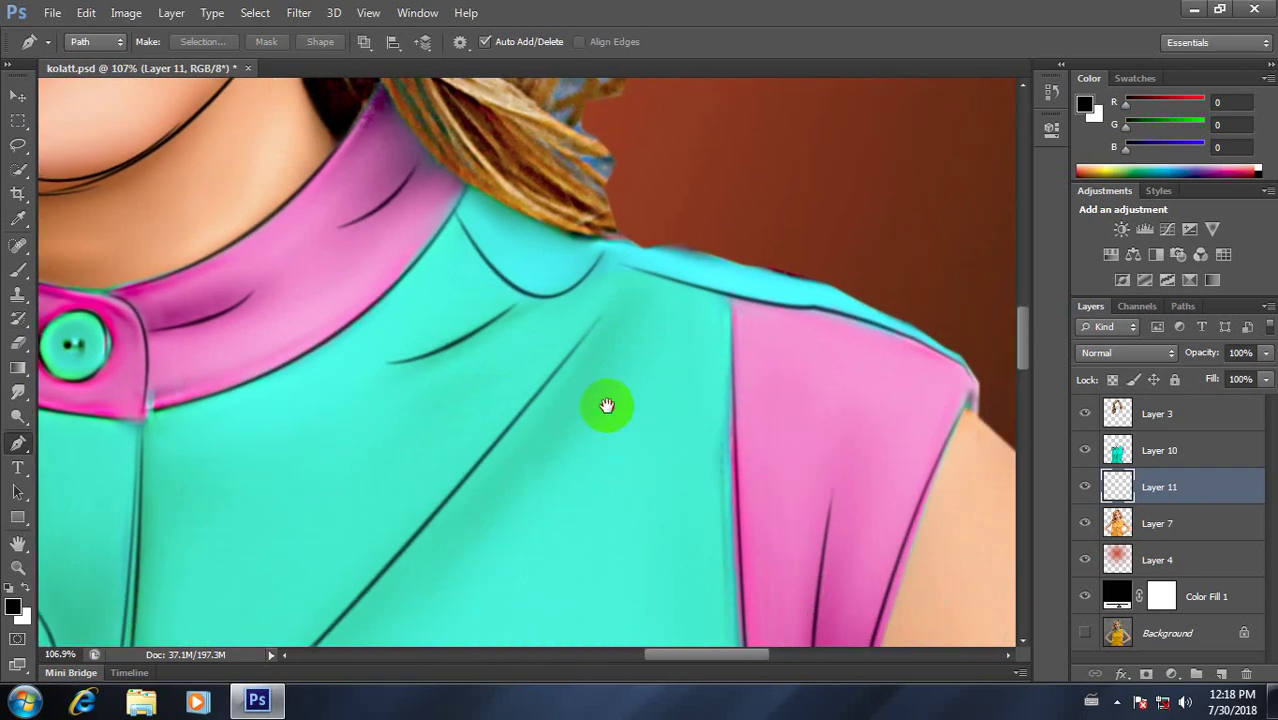
left_click_drag(607, 405, 428, 240)
scroll(562, 311, "down", 2)
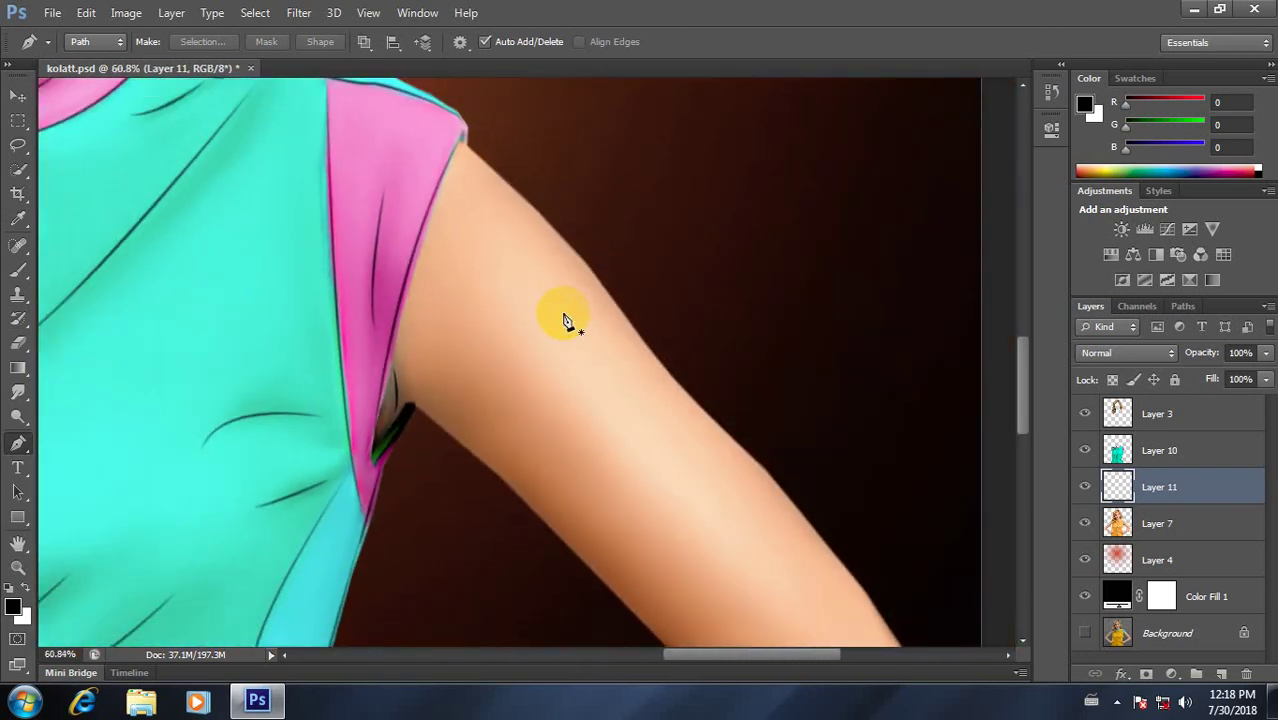
scroll(563, 319, "down", 1)
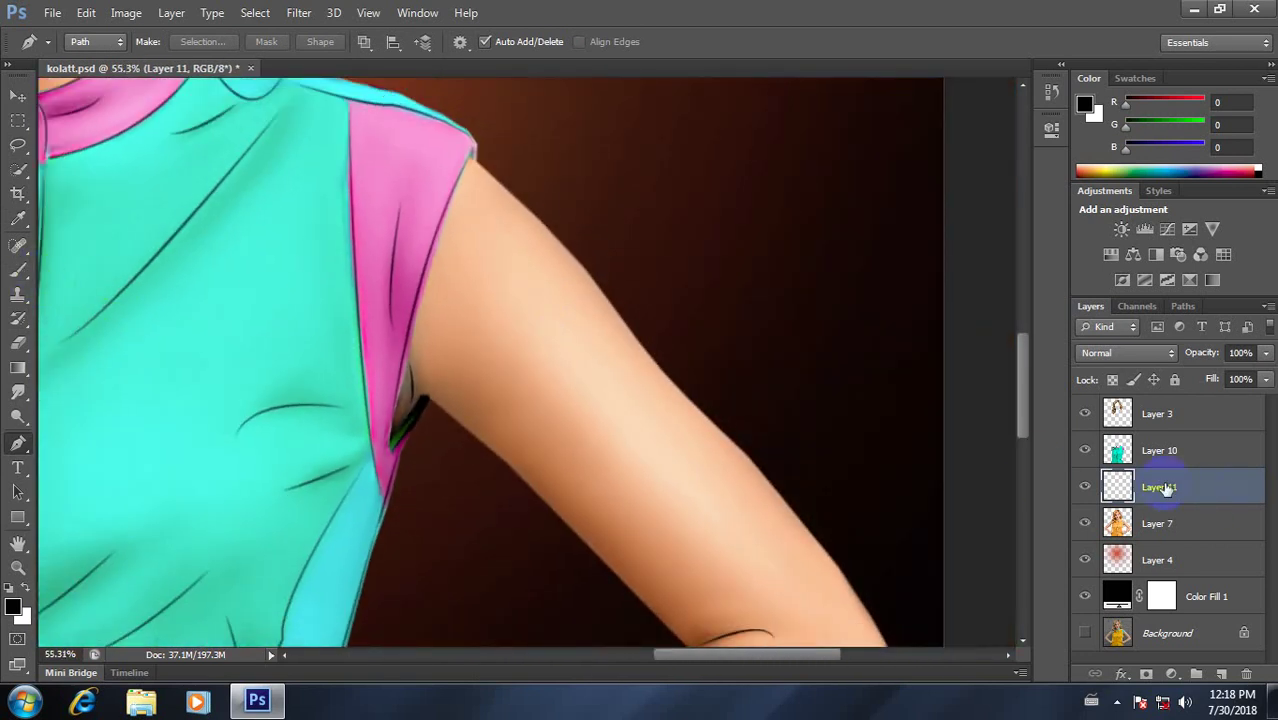
left_click_drag(1165, 489, 1238, 672)
Step: Add a new empty layer for the arm outline and return to the Pen tool
left_click(1222, 680)
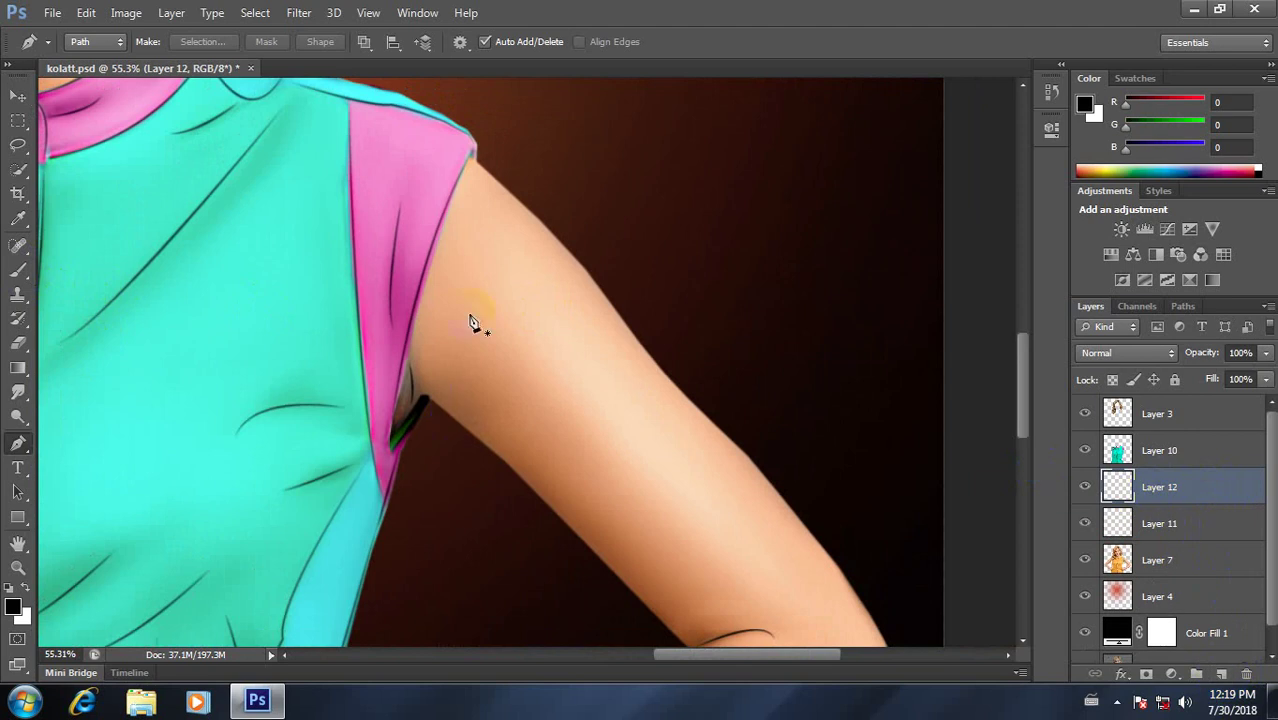
left_click(18, 270)
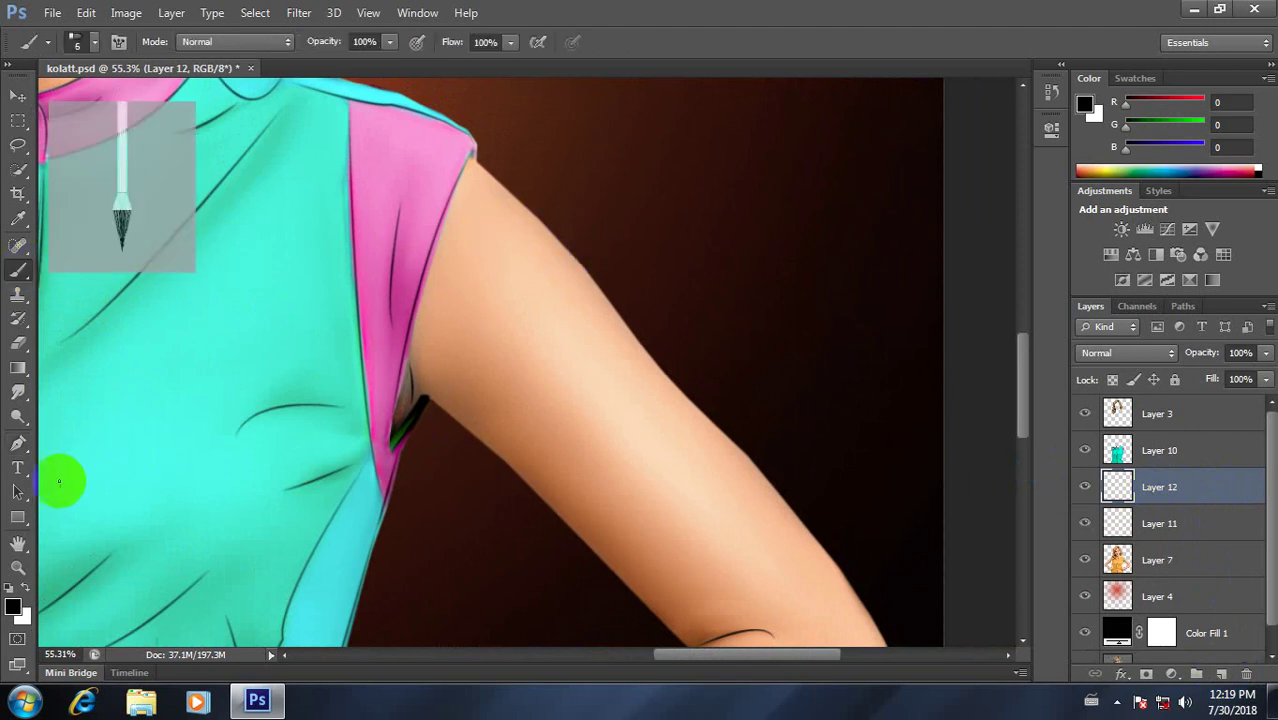
left_click(18, 443)
scroll(476, 193, "up", 2)
left_click_drag(565, 162, 373, 212)
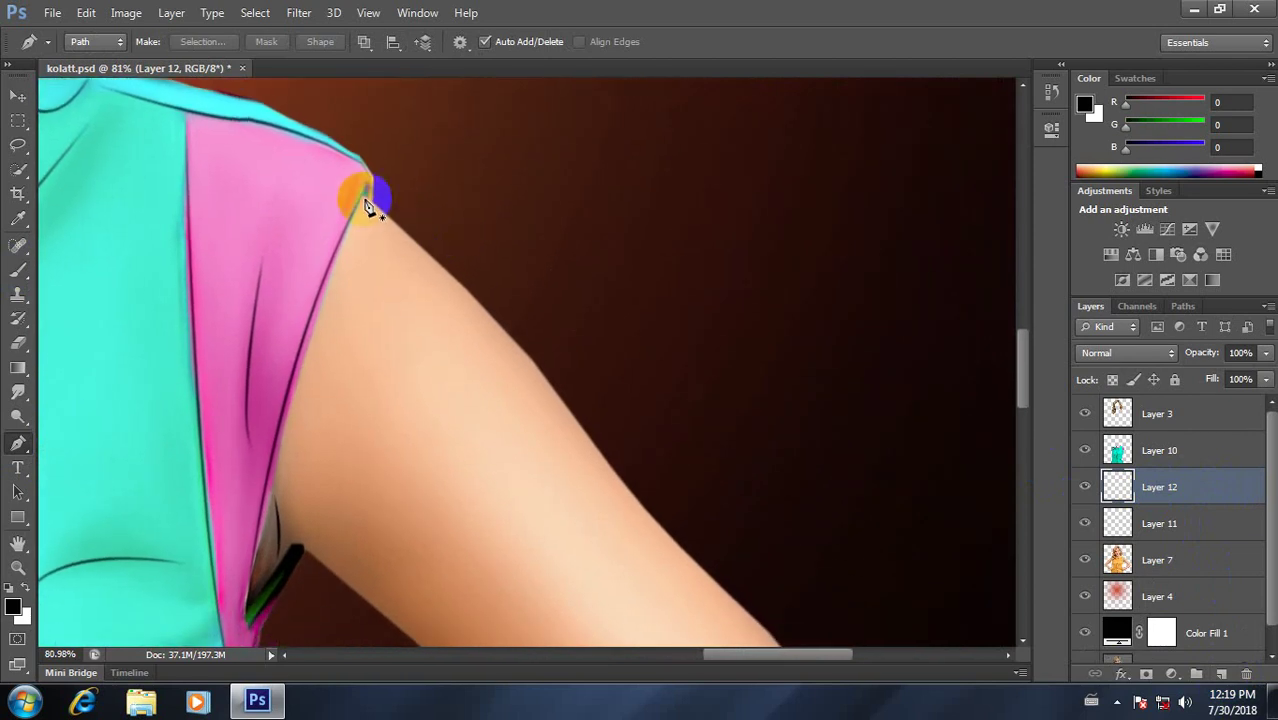
Step: Stroke a first shoulder path with the brush, then undo it with Ctrl+Alt+Z
left_click(365, 200)
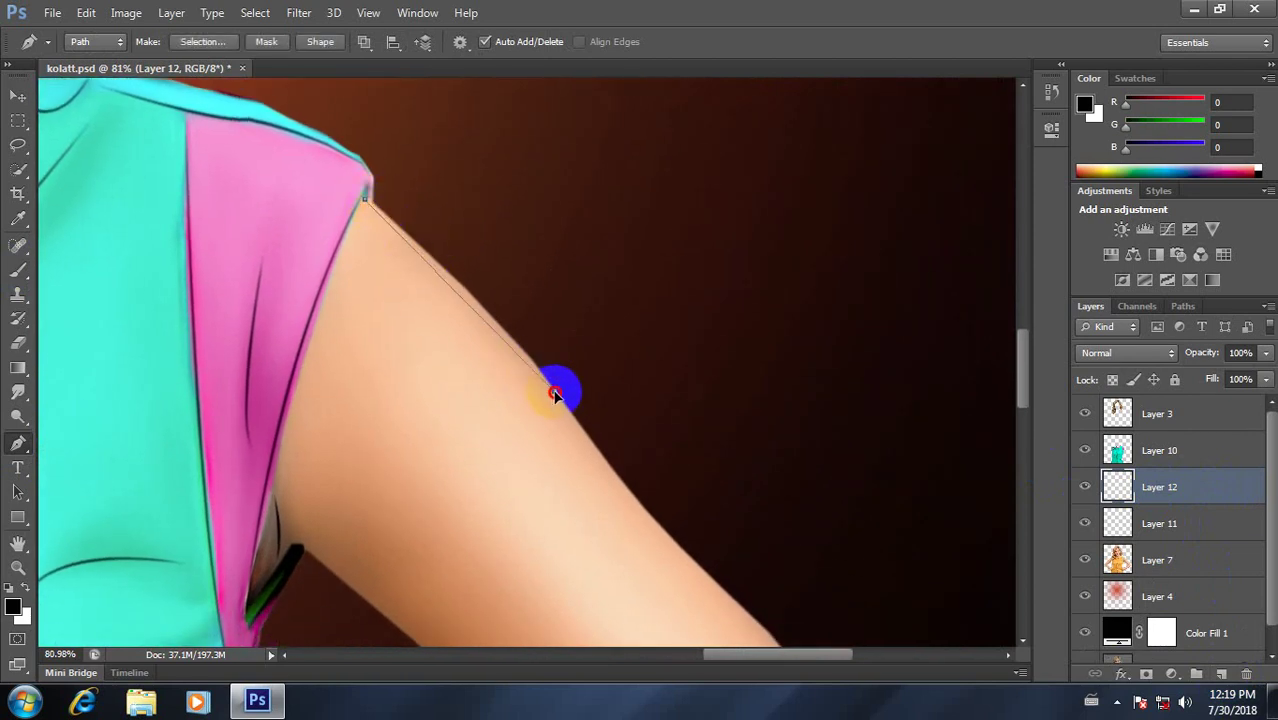
right_click(508, 342)
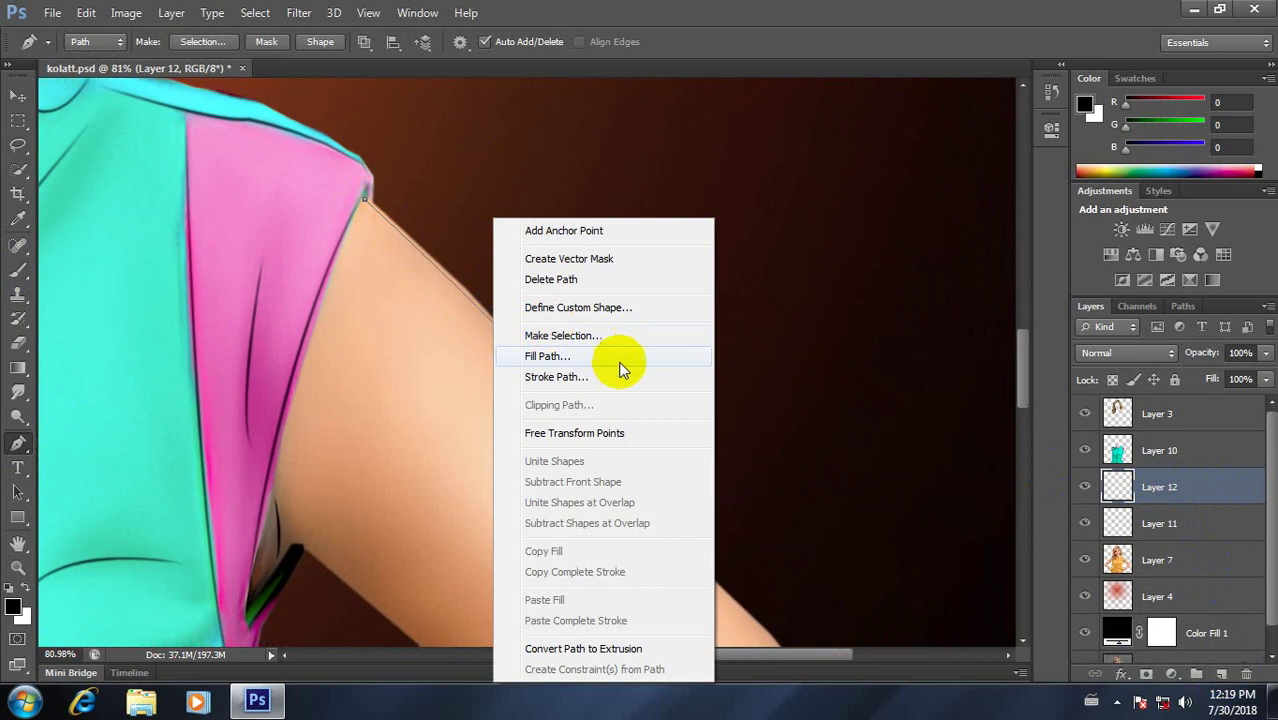
left_click(612, 374)
left_click(738, 250)
right_click(503, 248)
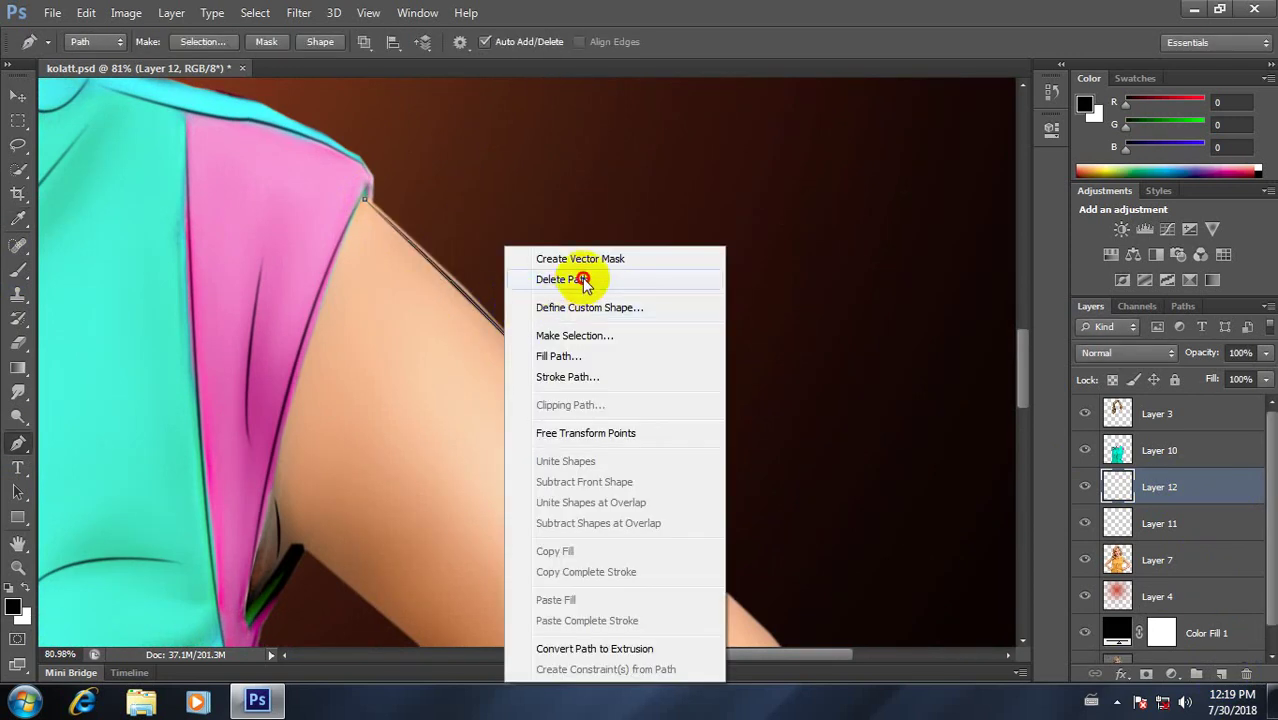
left_click(510, 276)
scroll(470, 342, "down", 3)
scroll(495, 447, "down", 2)
scroll(495, 447, "up", 3)
scroll(436, 228, "up", 2)
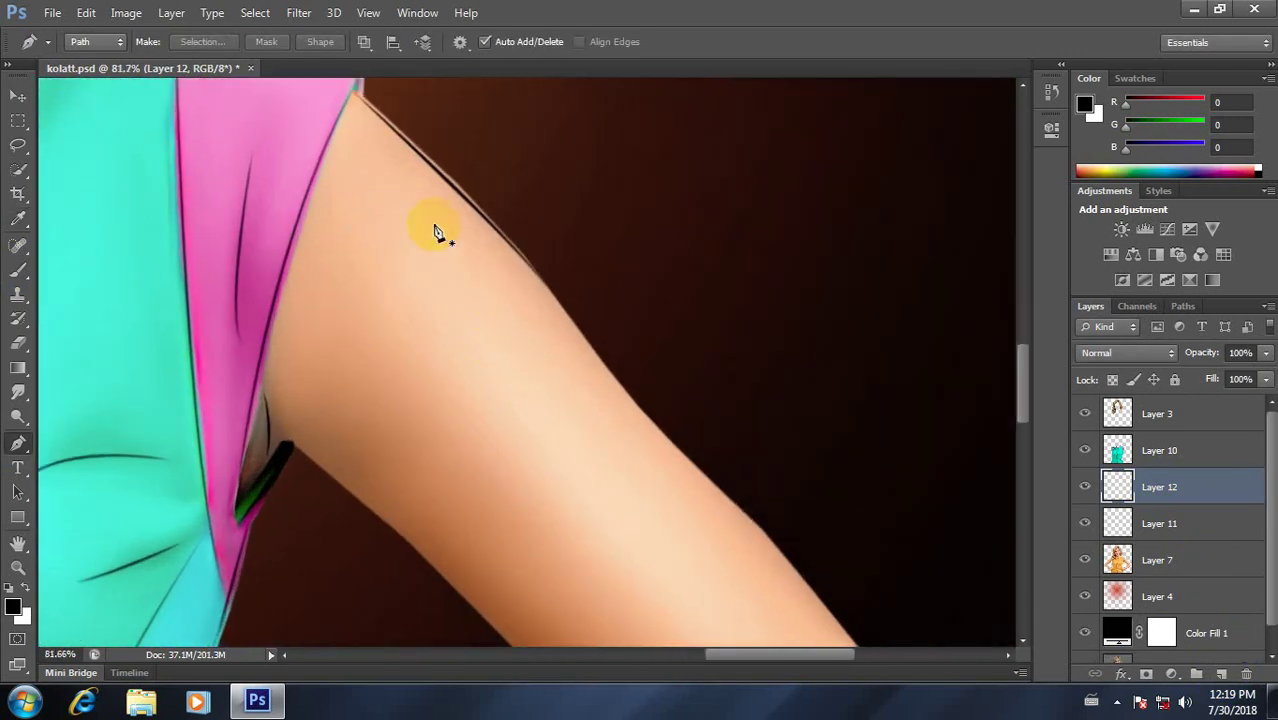
key("ctrl+alt+z")
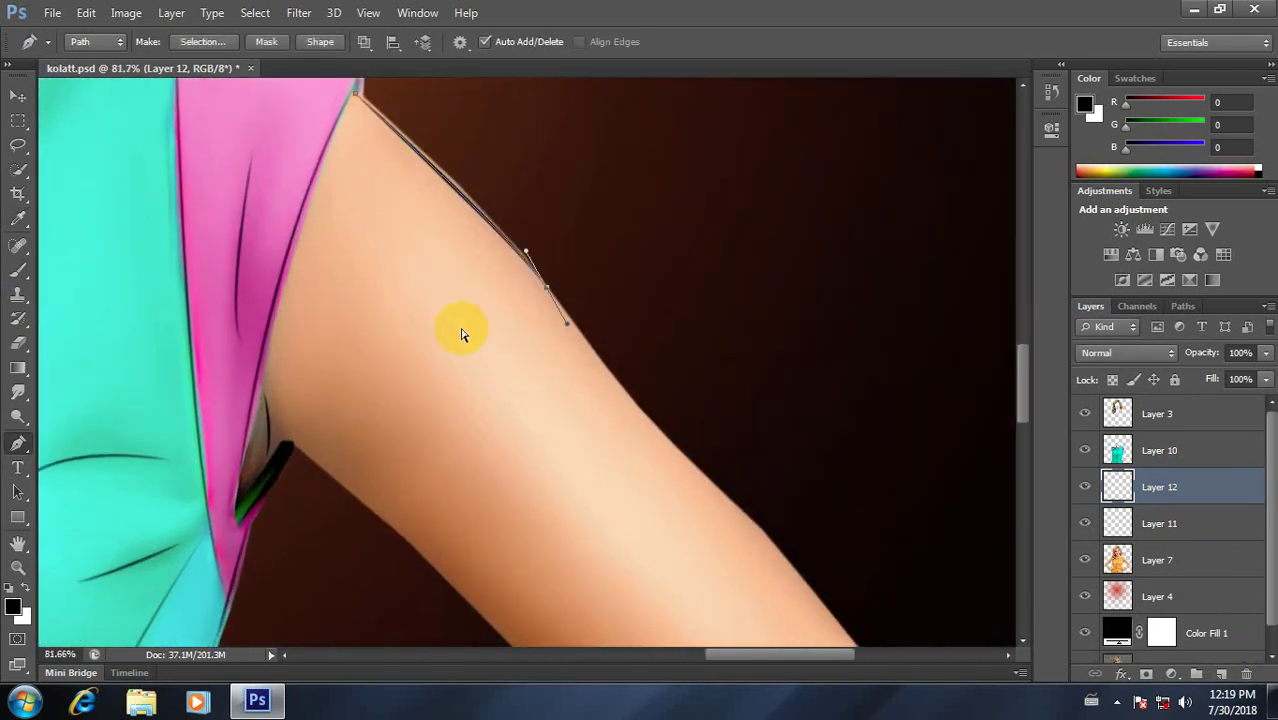
key("ctrl+alt+z")
key("ctrl+alt+z")
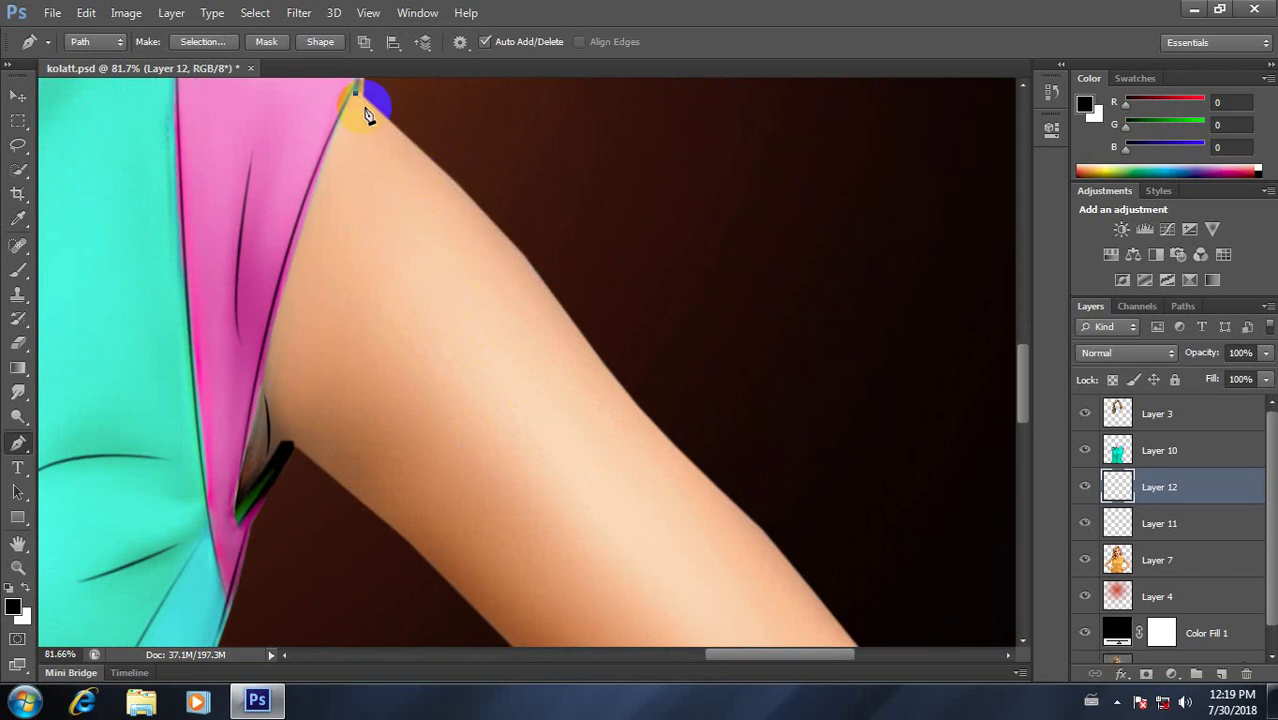
Step: Trace a new Pen path down the shoulder and along the upper arm's outer edge
left_click_drag(524, 257, 593, 345)
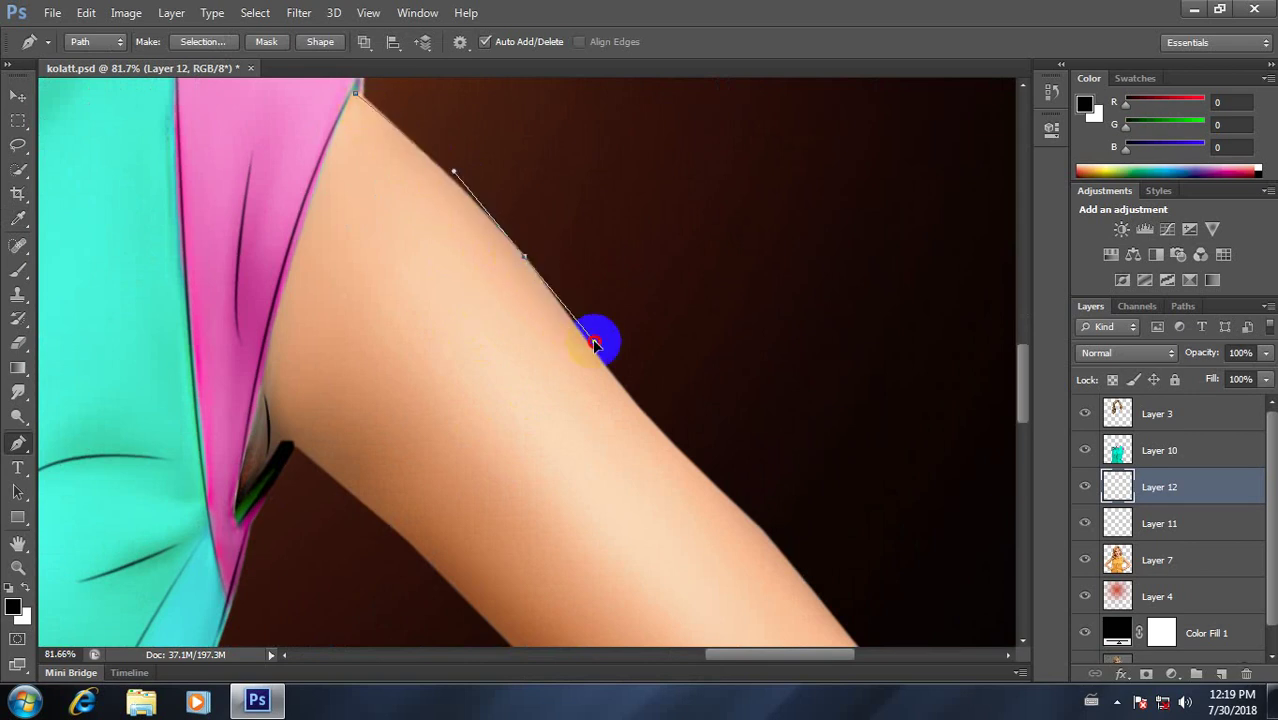
left_click(530, 264)
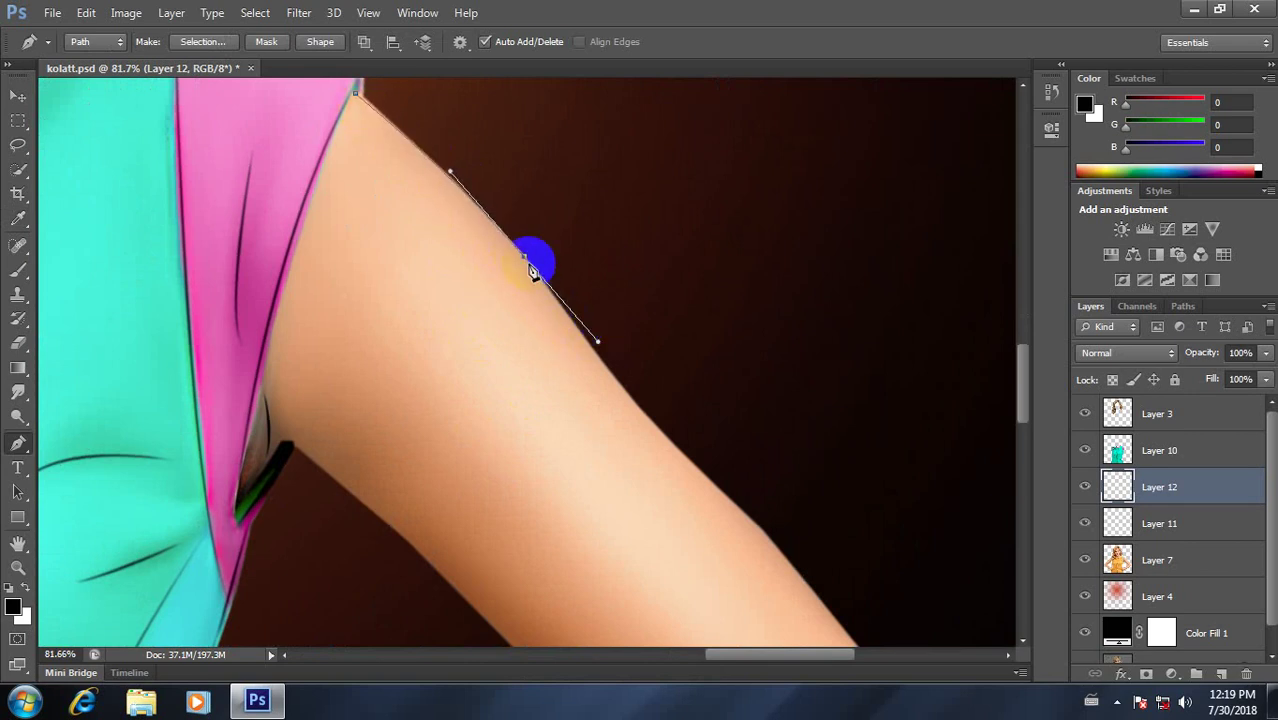
scroll(523, 262, "down", 2)
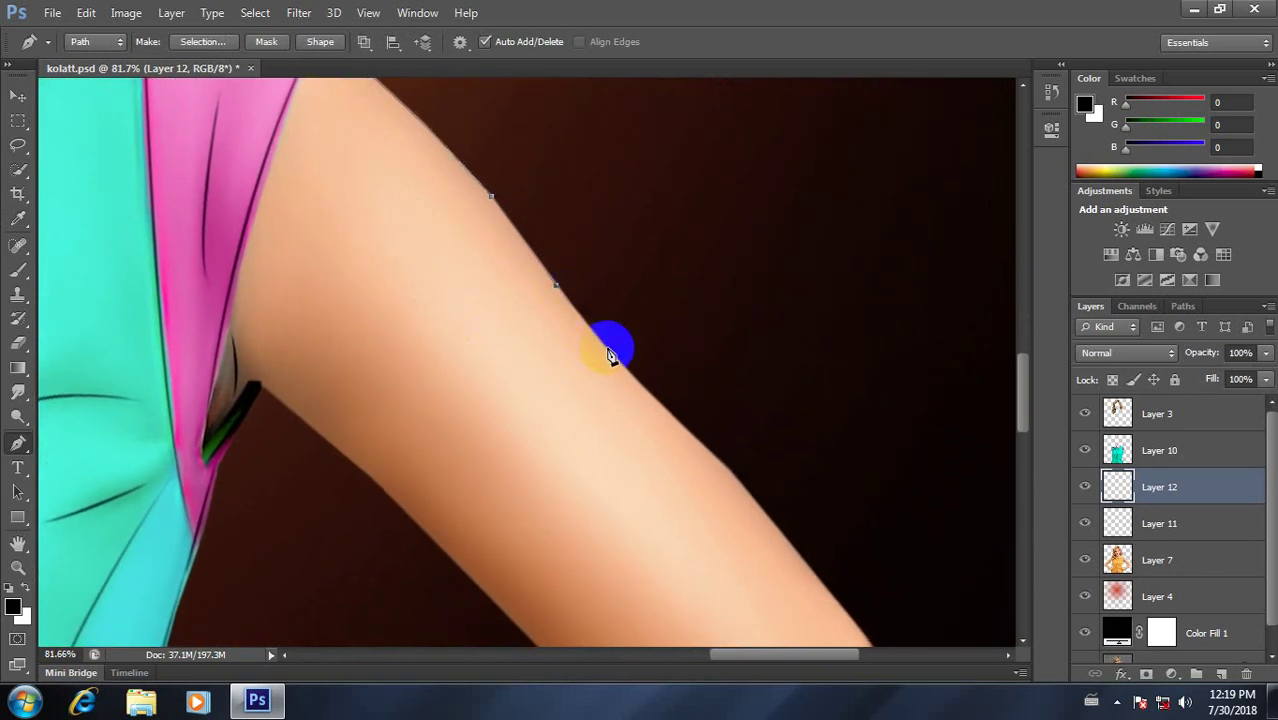
left_click(607, 348)
left_click(660, 404)
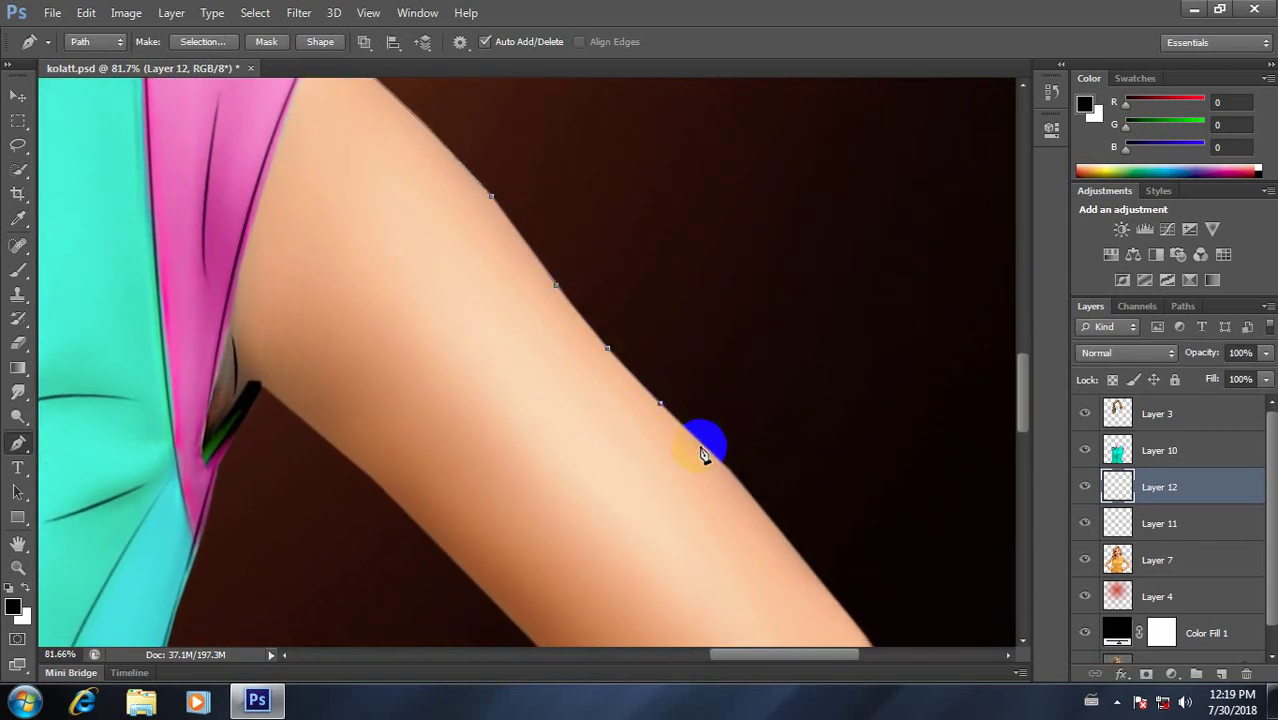
left_click(702, 446)
mouse_move(736, 510)
left_mouse_down()
mouse_move(485, 343)
mouse_move(570, 380)
left_mouse_up()
left_click(559, 373)
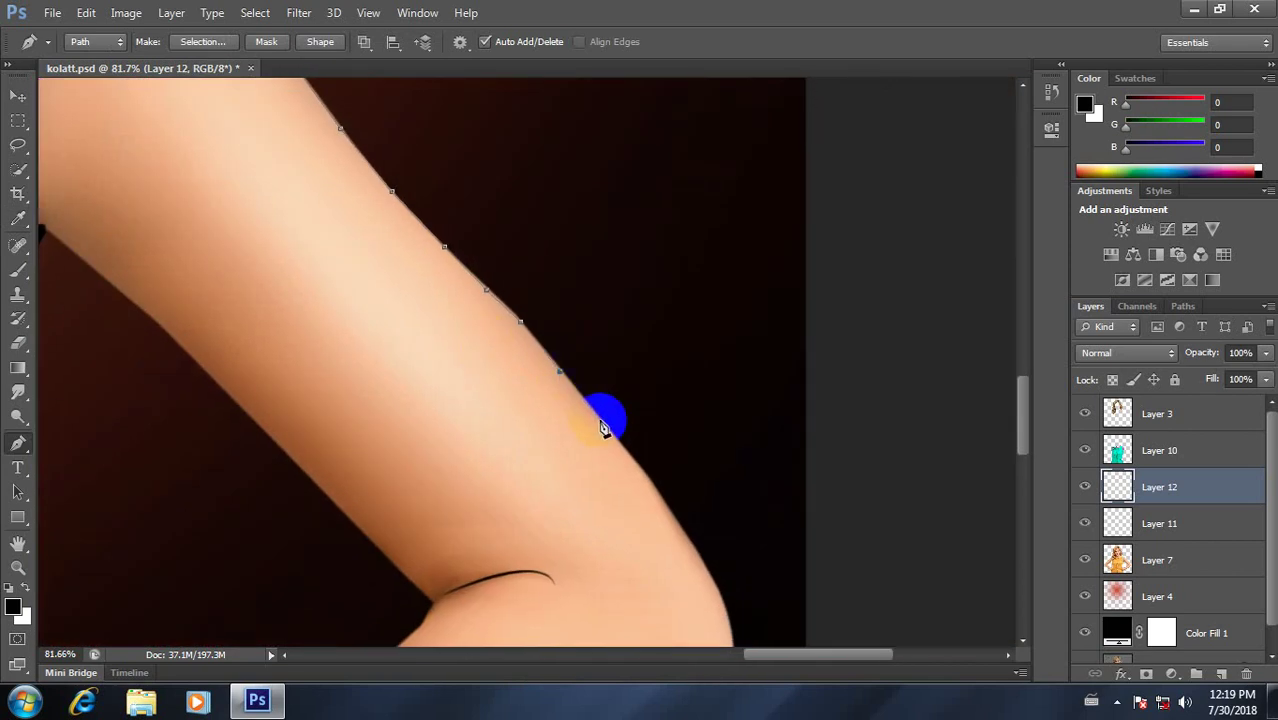
left_click(600, 421)
left_click(645, 478)
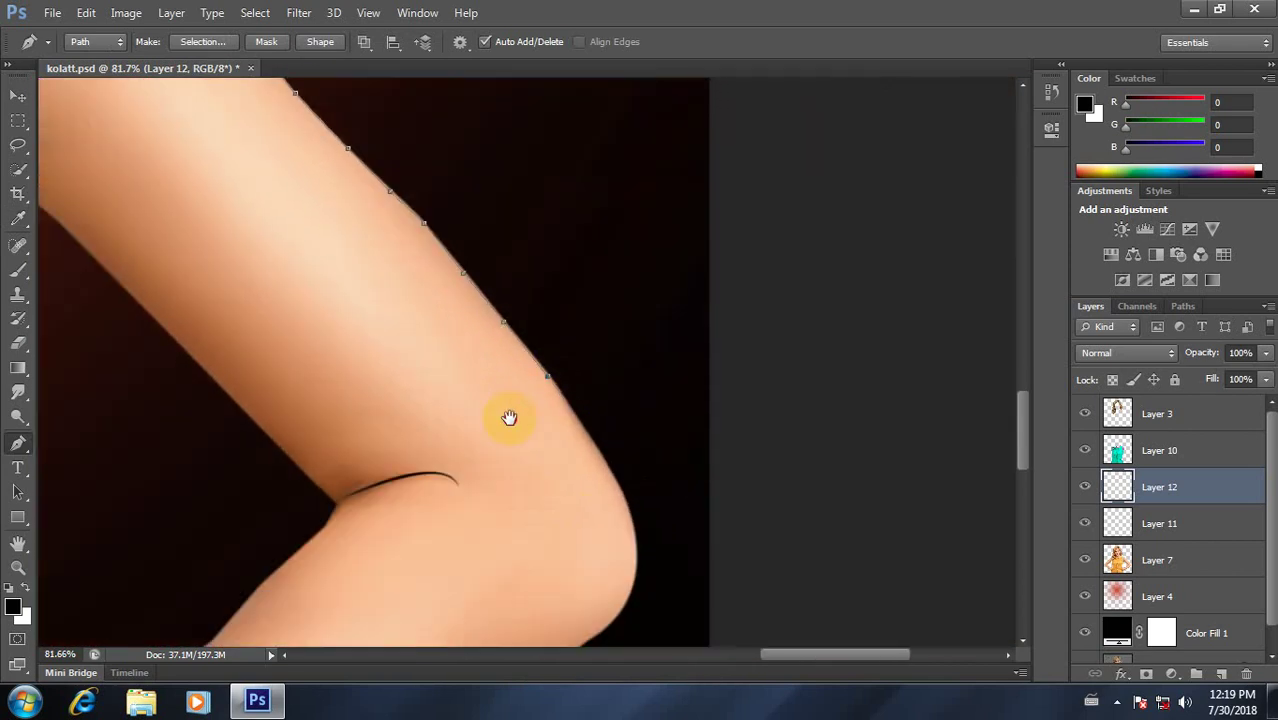
left_click_drag(645, 478, 505, 333)
Step: Continue the arm path, curving it around the outer elbow
left_click(531, 369)
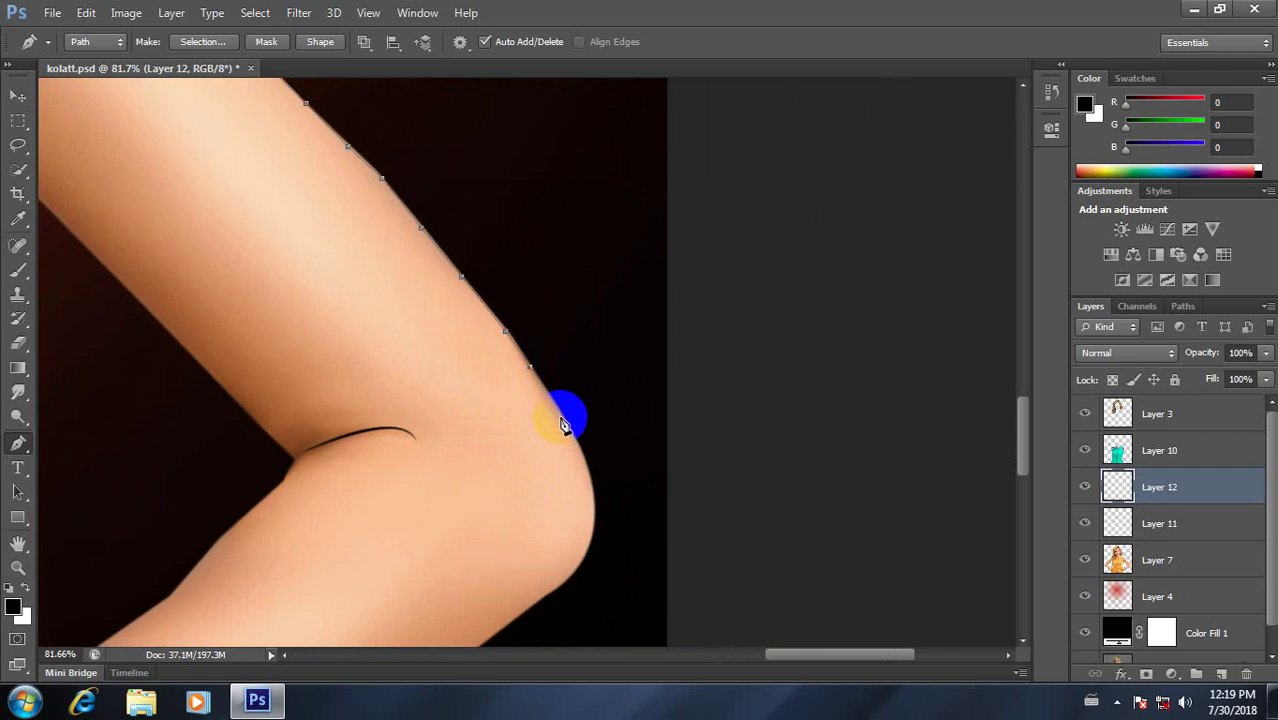
left_click_drag(568, 485, 565, 331)
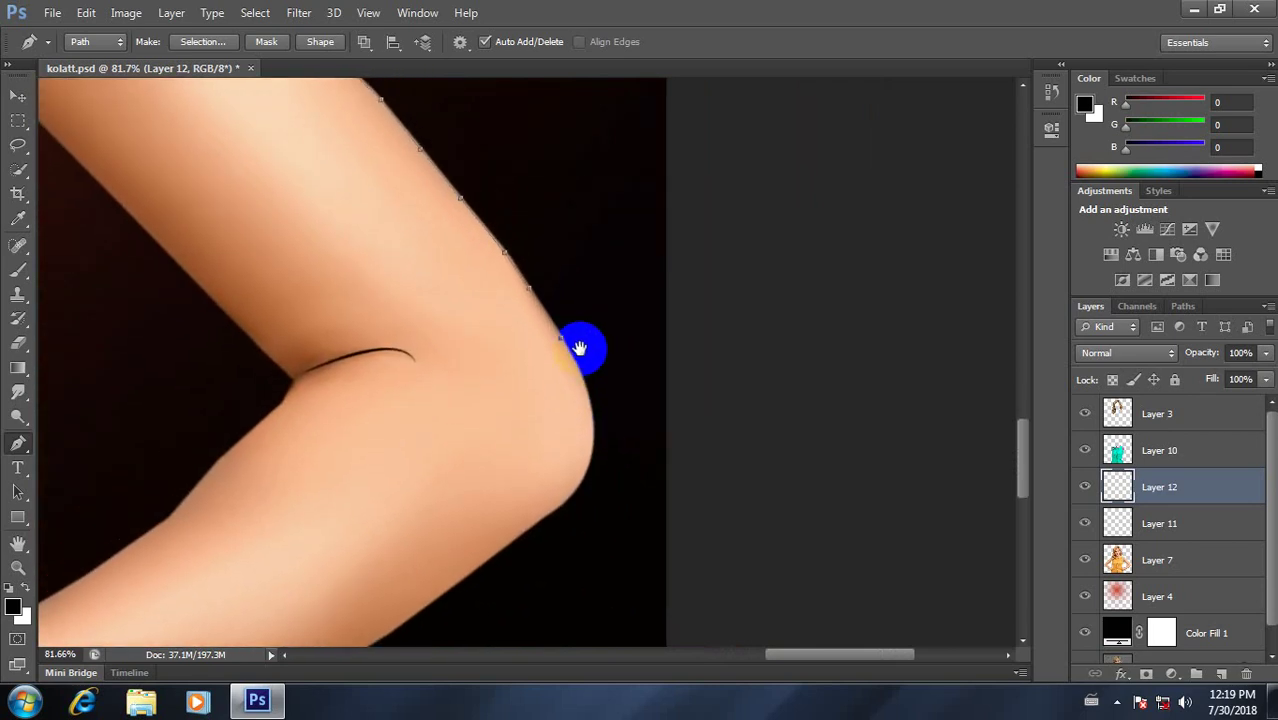
left_click_drag(577, 409, 609, 289)
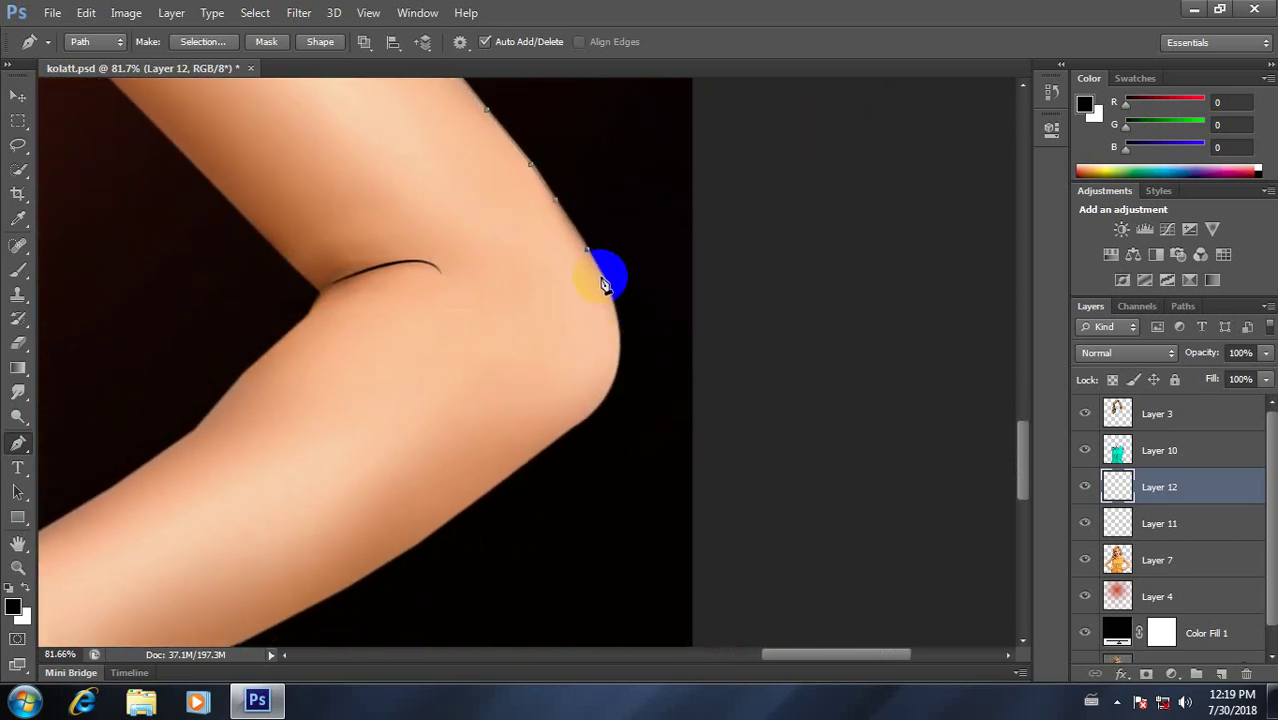
left_click(604, 283)
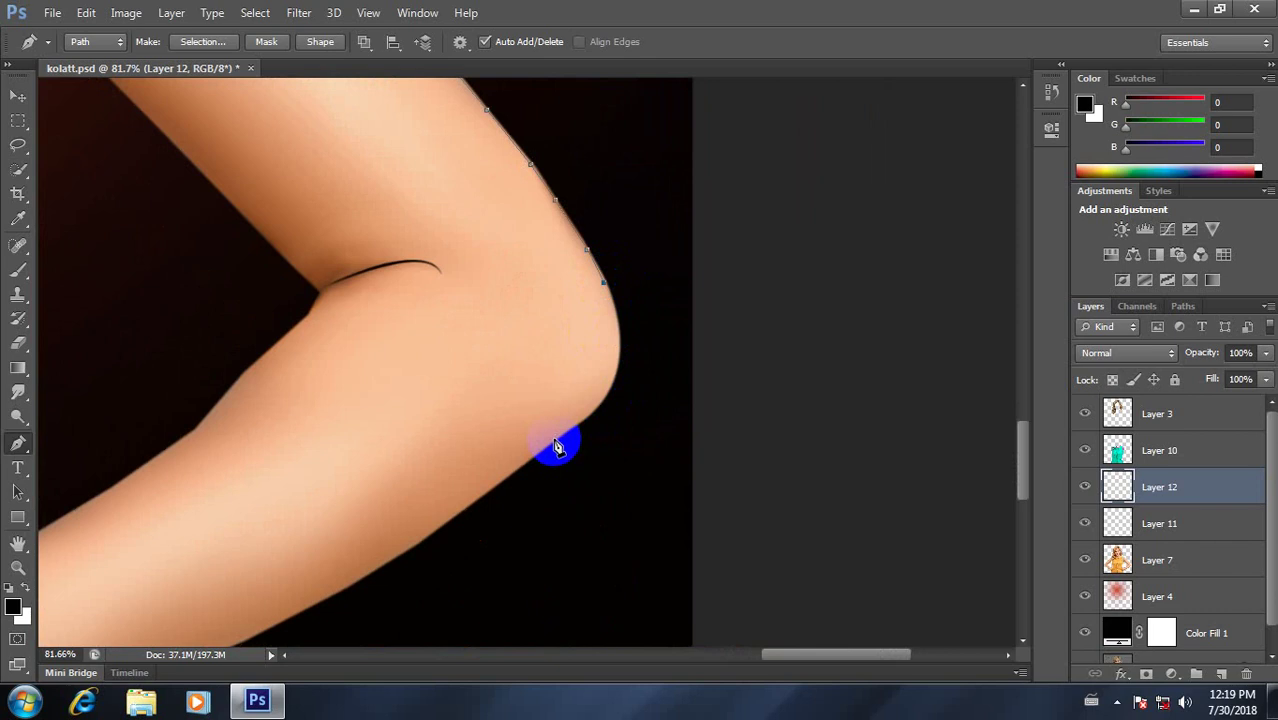
left_click_drag(556, 441, 452, 498)
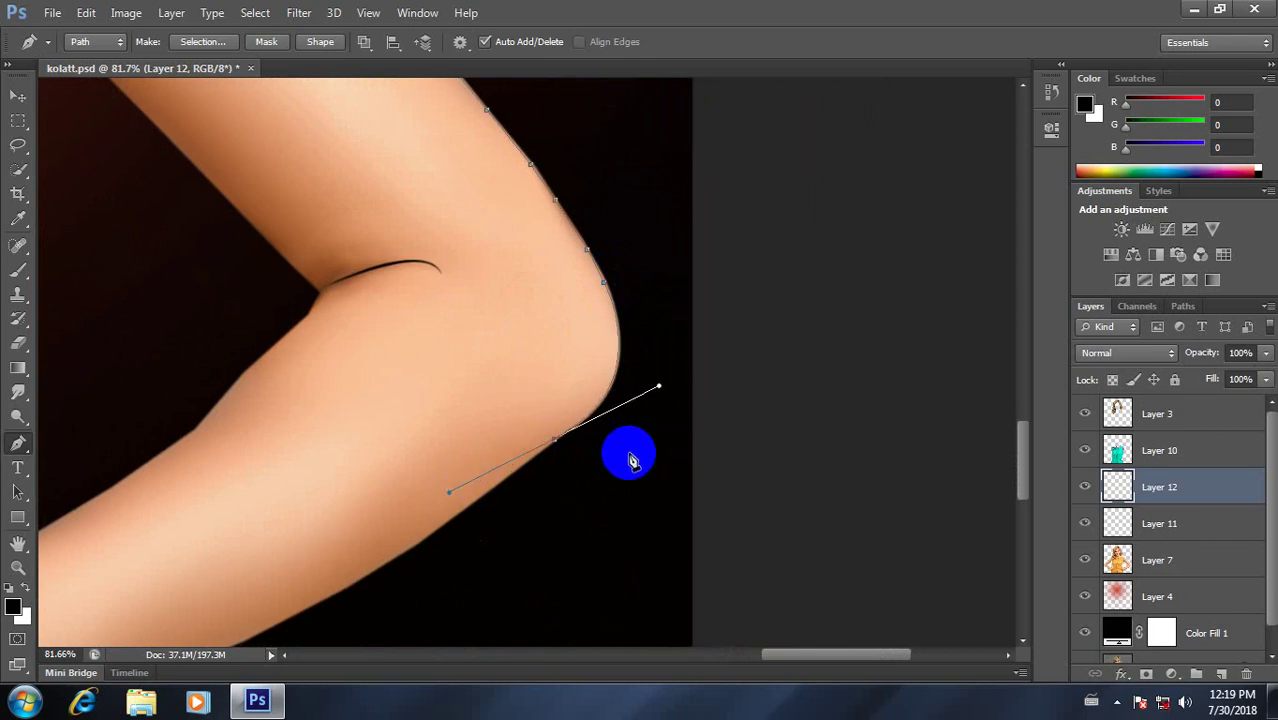
left_click_drag(560, 449, 703, 209)
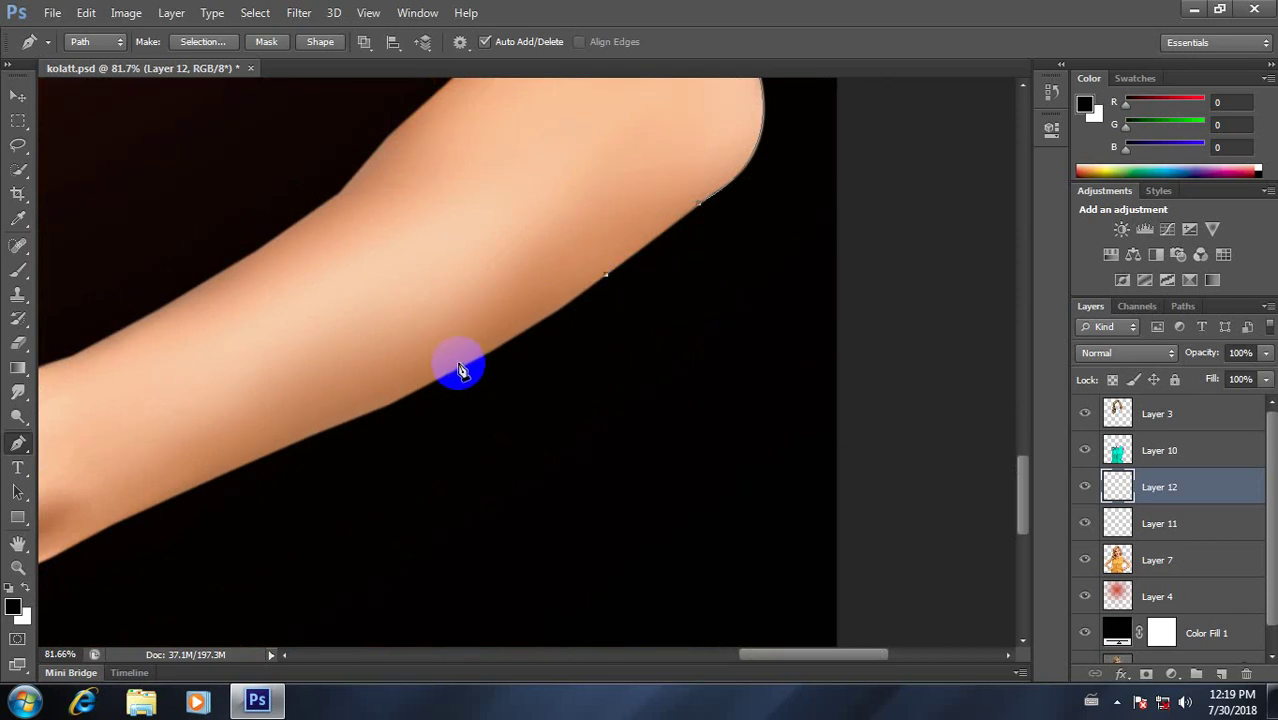
Step: Extend the path along the forearm's lower edge to where the hand meets the shirt
left_click(542, 318)
left_click(479, 357)
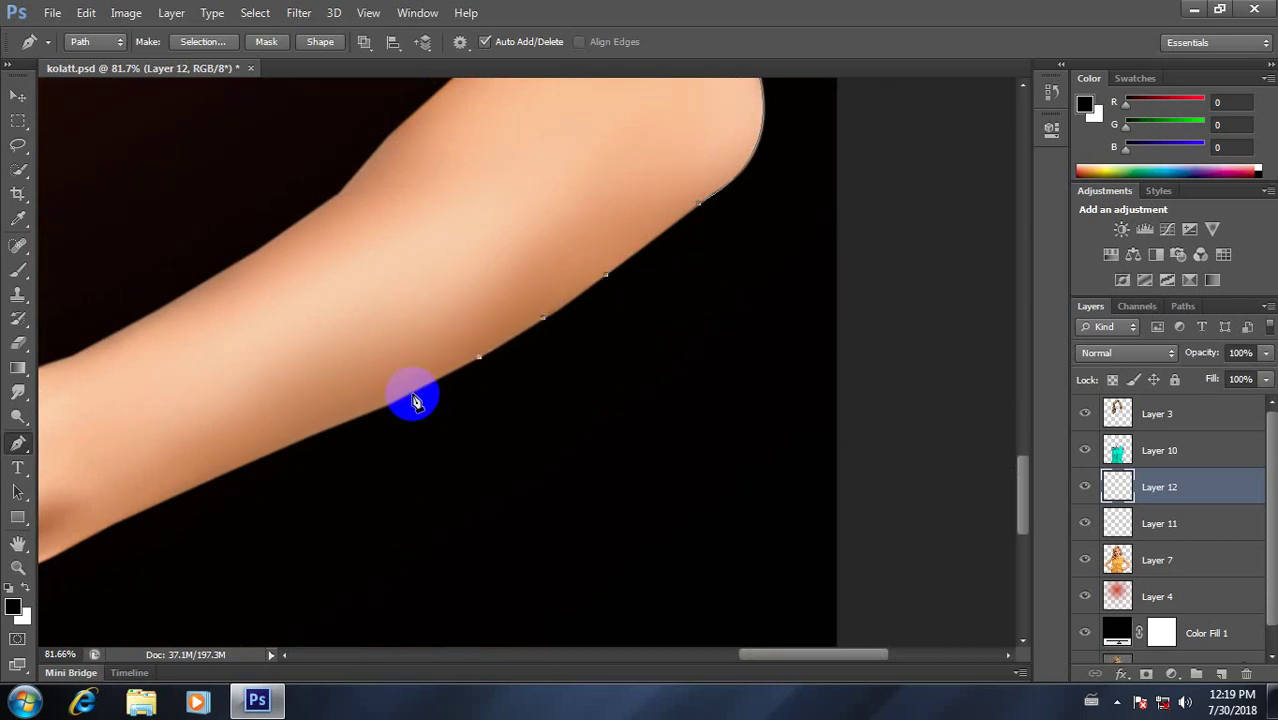
left_click(413, 393)
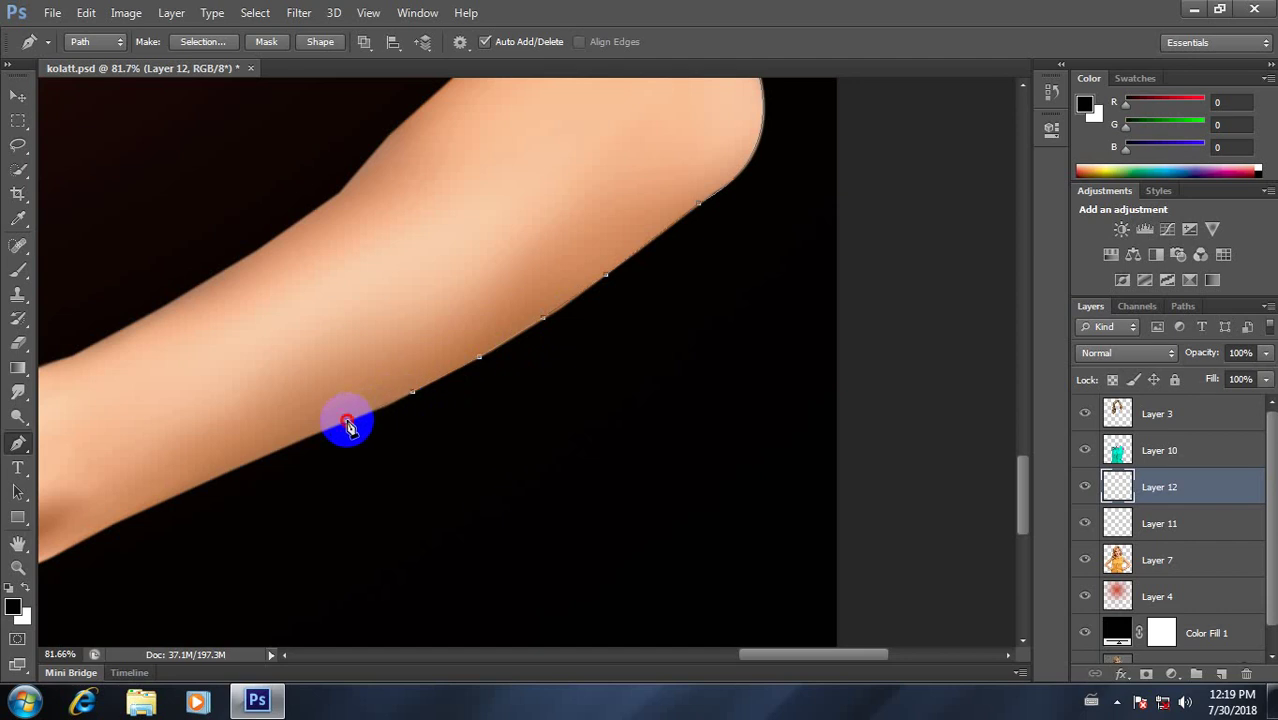
left_click(346, 422)
left_click(282, 447)
left_click(241, 463)
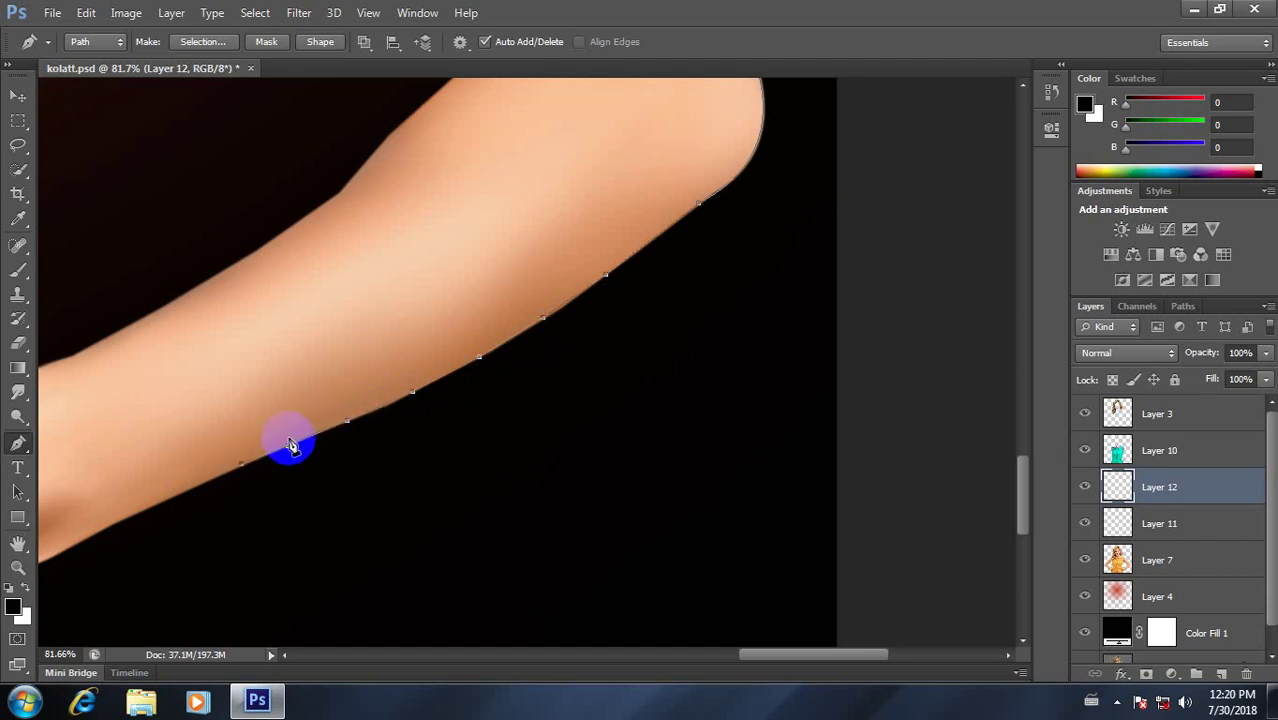
left_click_drag(312, 390, 572, 274)
left_click(464, 362)
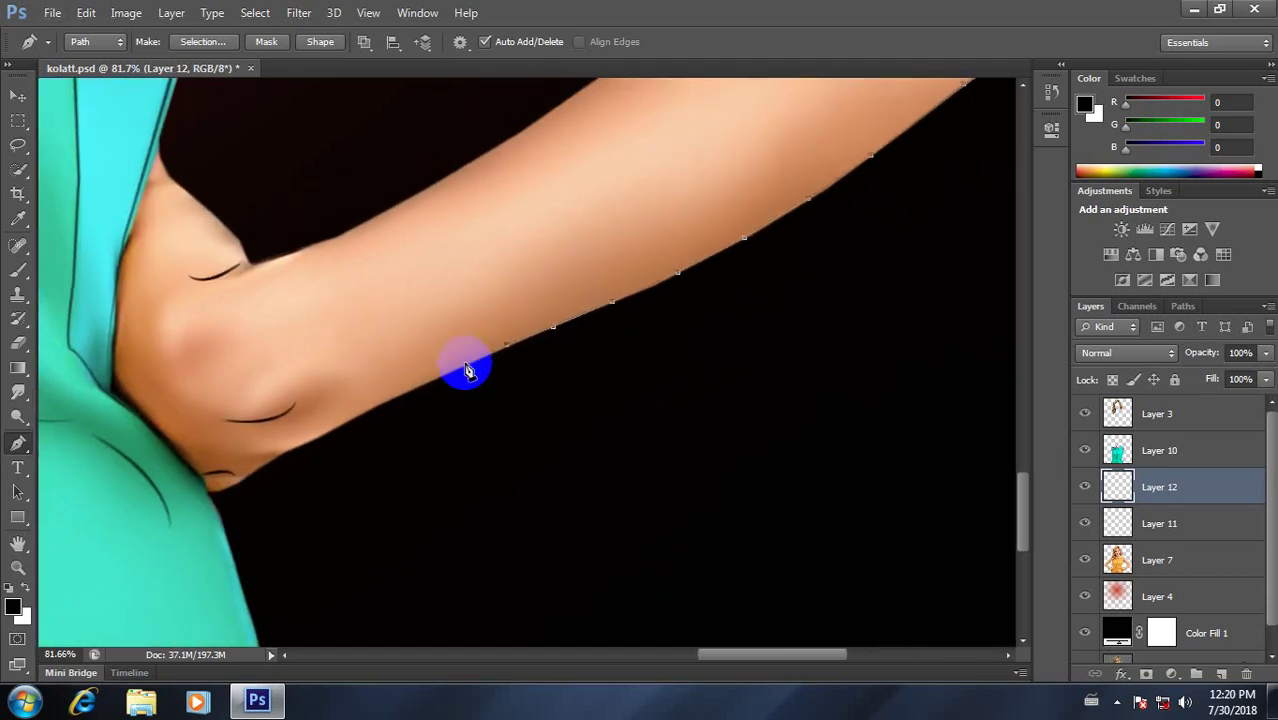
left_click(384, 401)
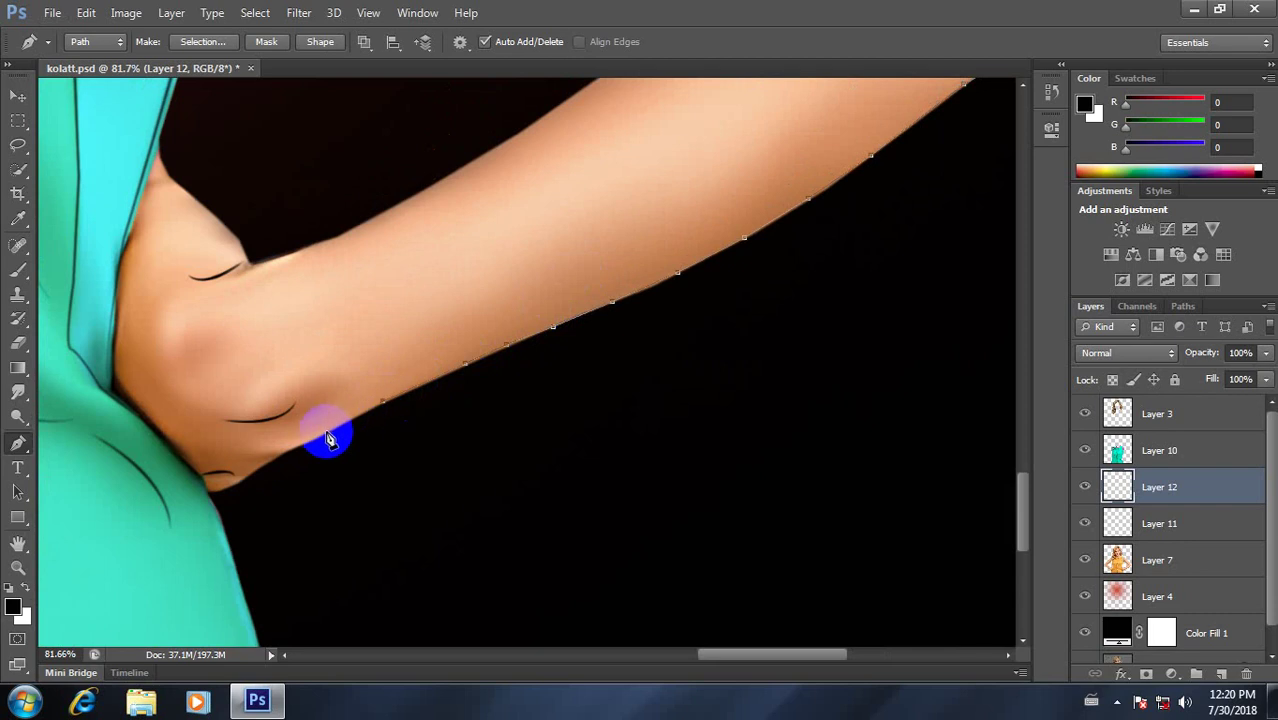
left_click(322, 436)
left_click(271, 460)
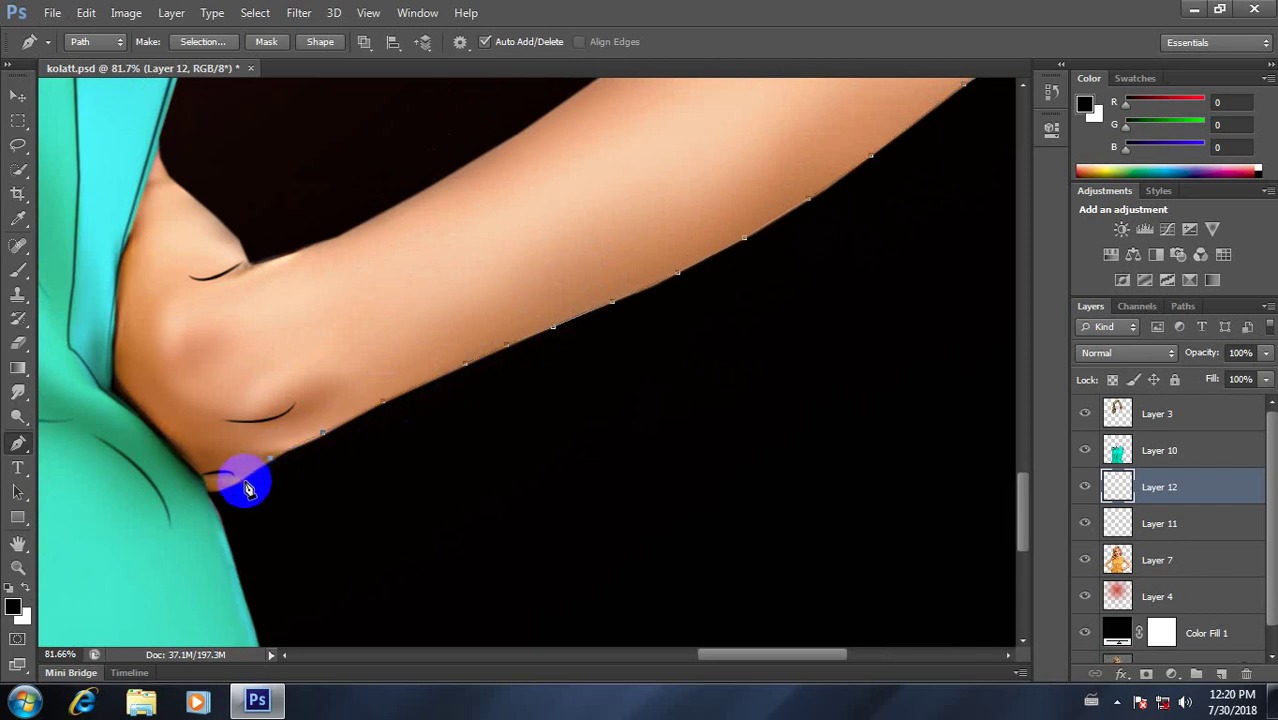
left_click(238, 483)
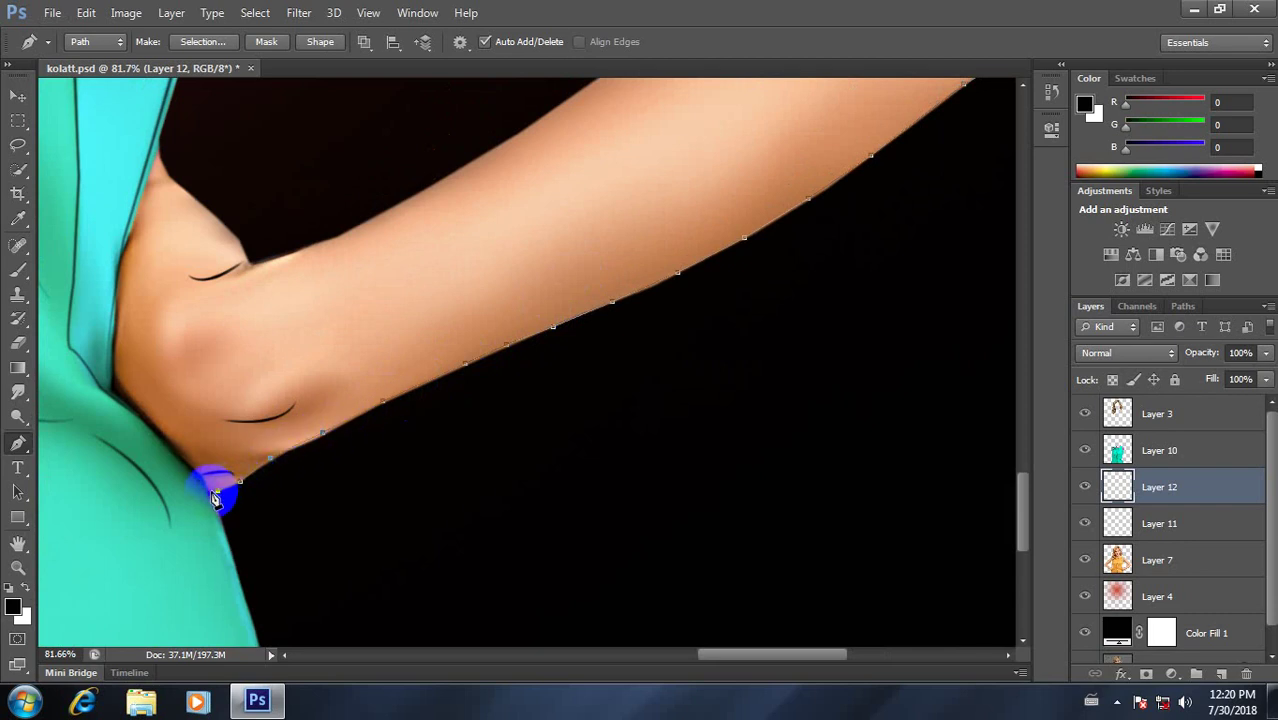
left_click(210, 493)
Step: Stroke the arm path with the brush for a thin dark outline
right_click(481, 285)
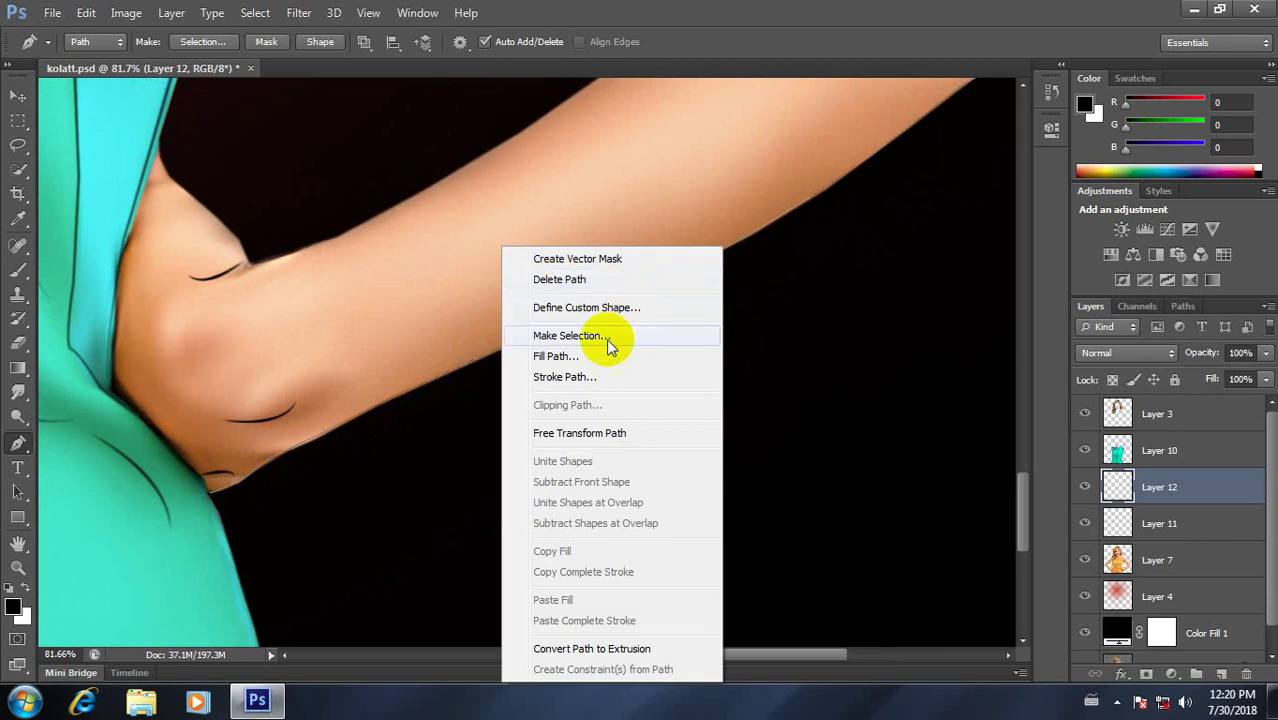
left_click(556, 374)
left_click(756, 243)
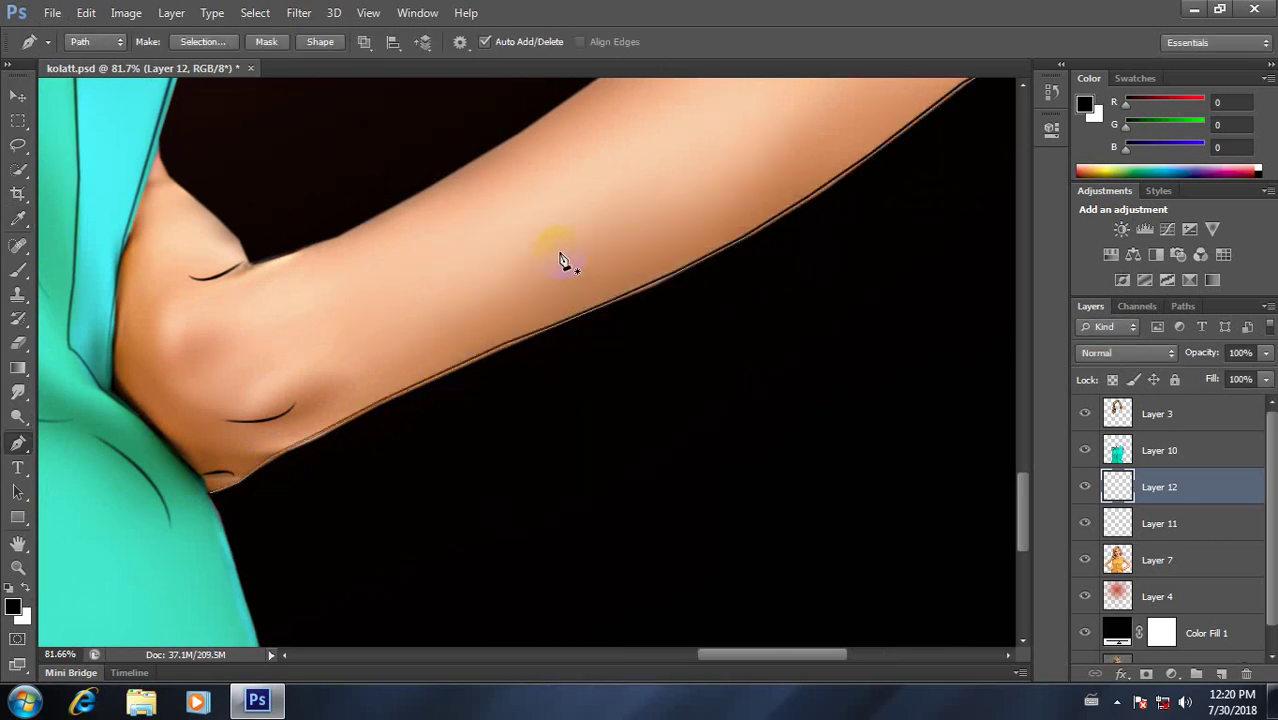
right_click(563, 261)
Step: Delete the previous work path and bring the right upper arm back into view
left_click(615, 274)
scroll(593, 302, "down", 3)
scroll(600, 304, "down", 2)
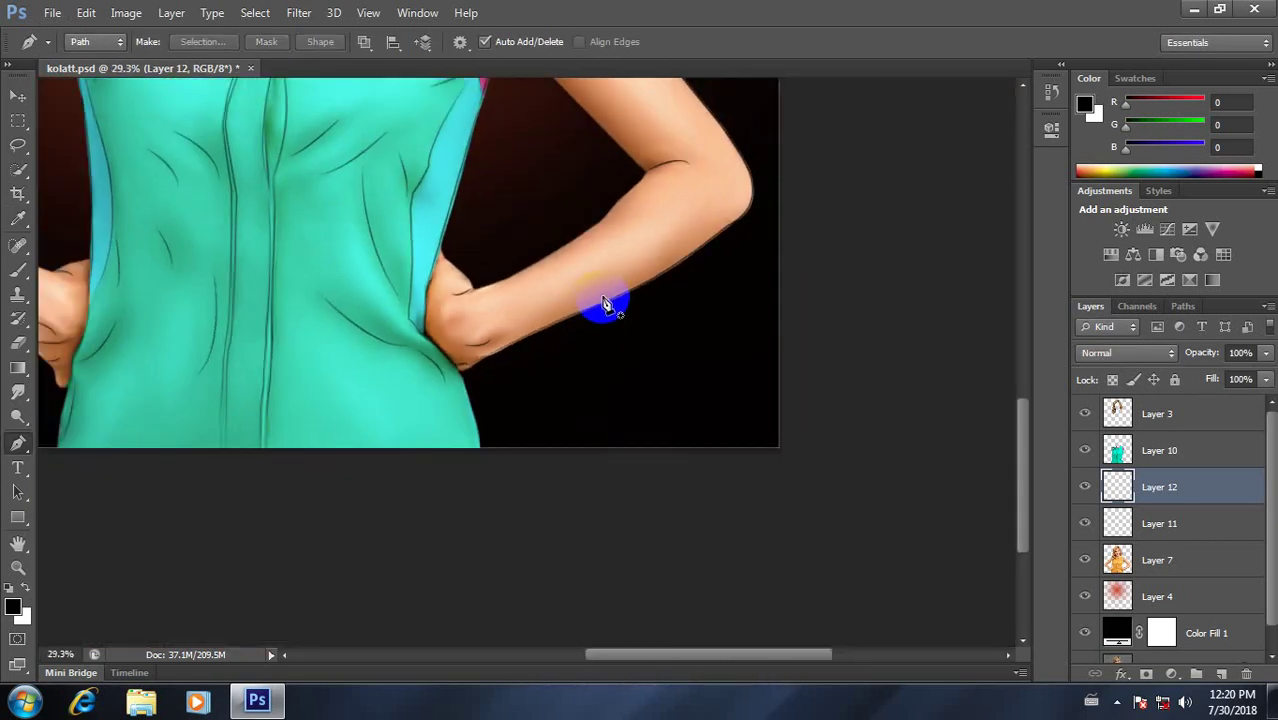
scroll(606, 300, "down", 1)
scroll(607, 285, "up", 3)
scroll(621, 200, "up", 3)
mouse_move(630, 200)
left_mouse_down()
mouse_move(604, 345)
mouse_move(474, 341)
left_mouse_up()
scroll(480, 348, "down", 1)
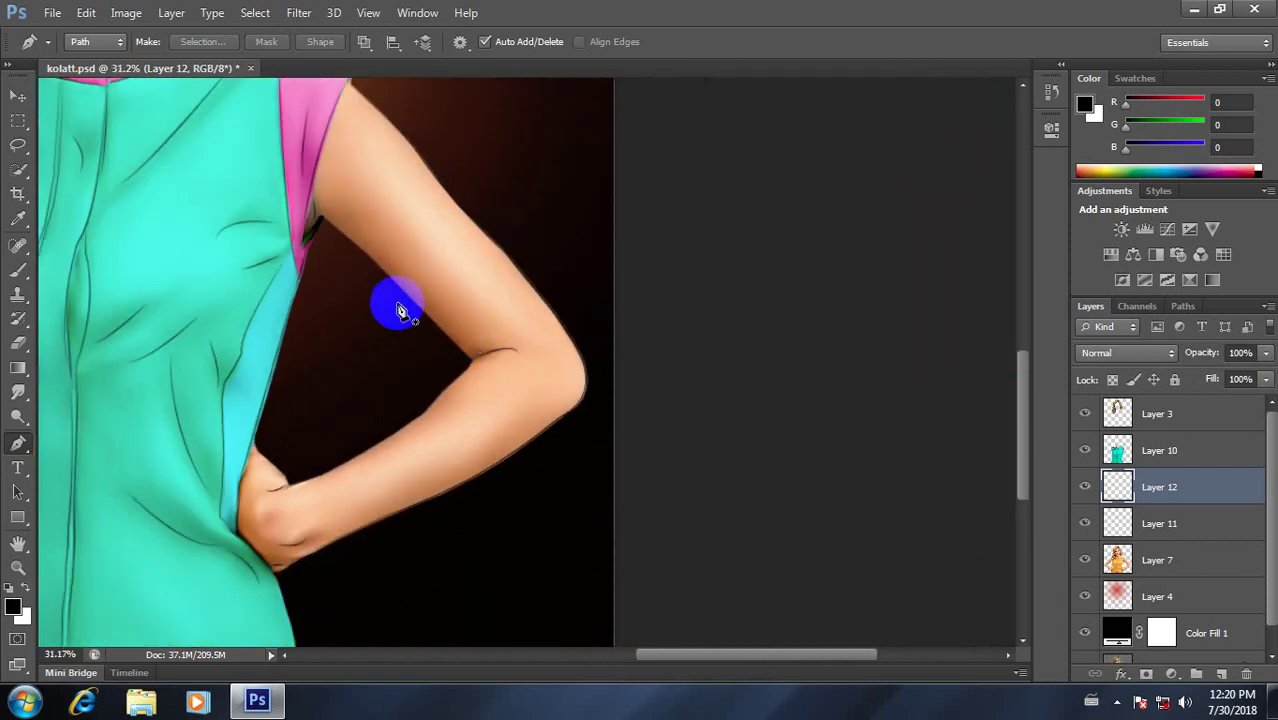
scroll(357, 277, "up", 2)
scroll(362, 268, "up", 2)
Step: Place pen anchors along the right arm's inner edge from the armpit to the inside of the elbow
left_click(278, 154)
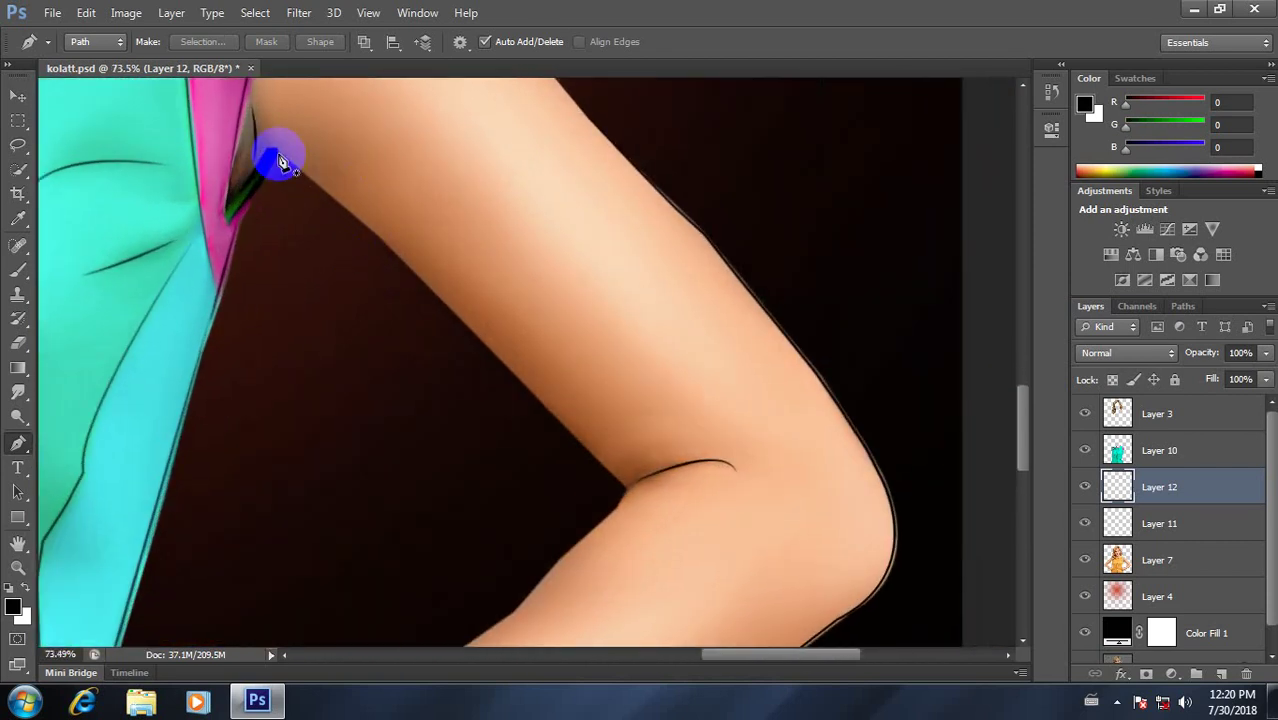
left_click(342, 207)
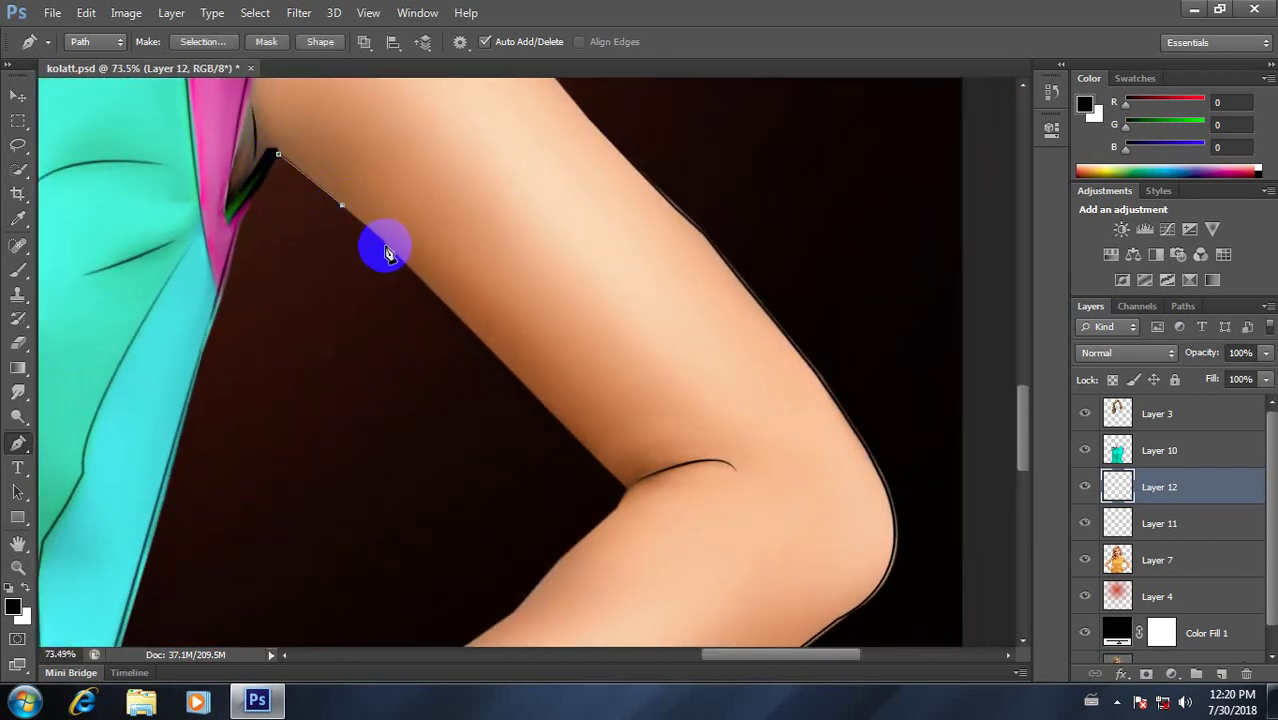
left_click(387, 248)
left_click(388, 249)
left_click(425, 287)
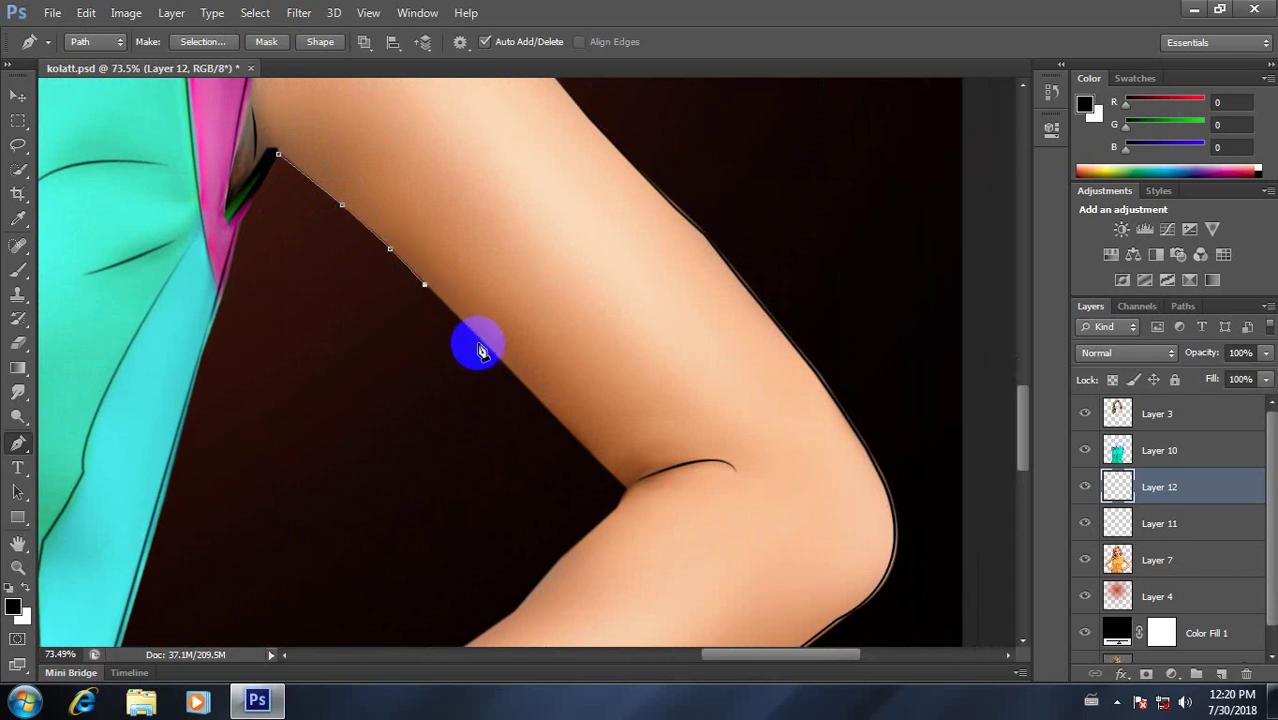
left_click(481, 342)
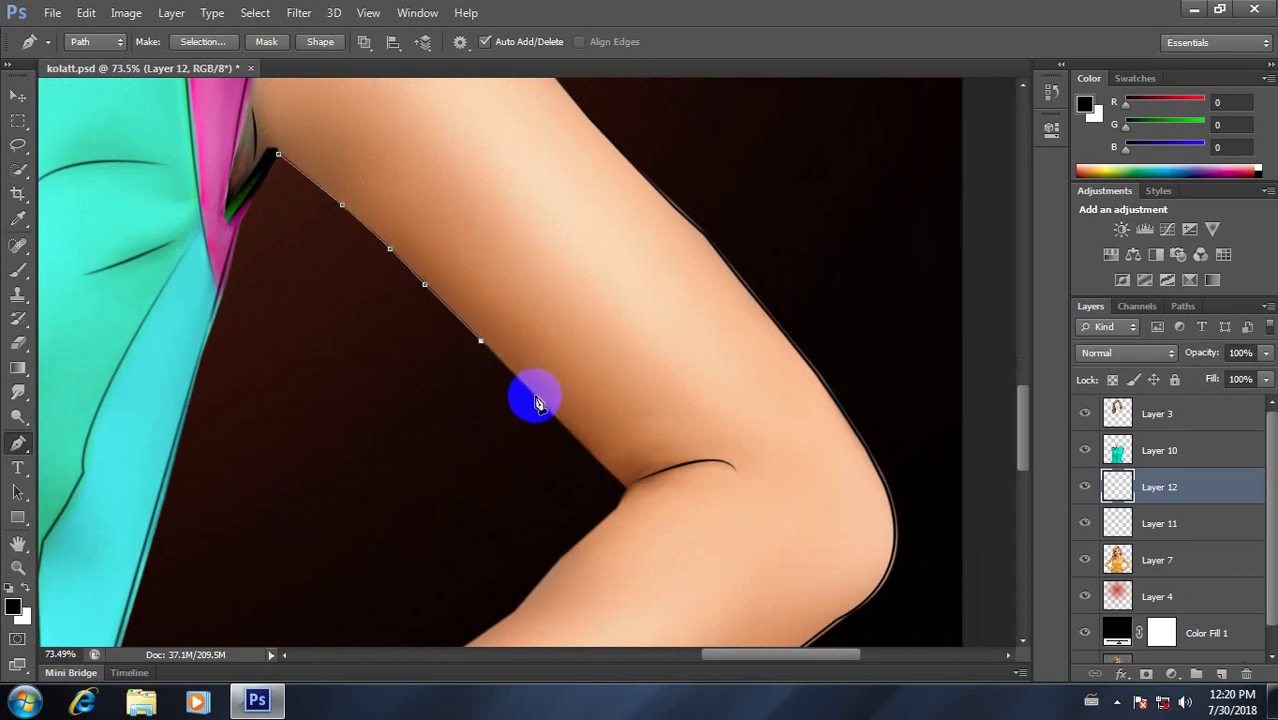
left_click(536, 398)
scroll(585, 414, "down", 3)
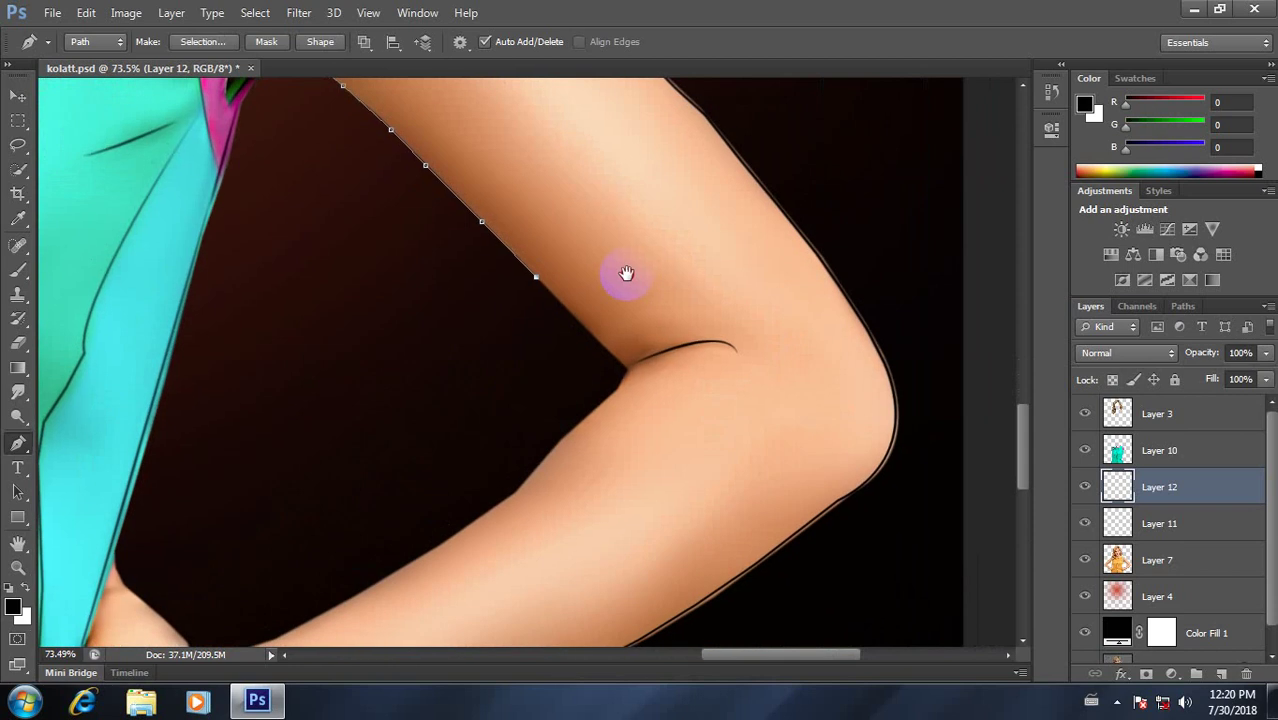
left_click(583, 324)
left_click(613, 354)
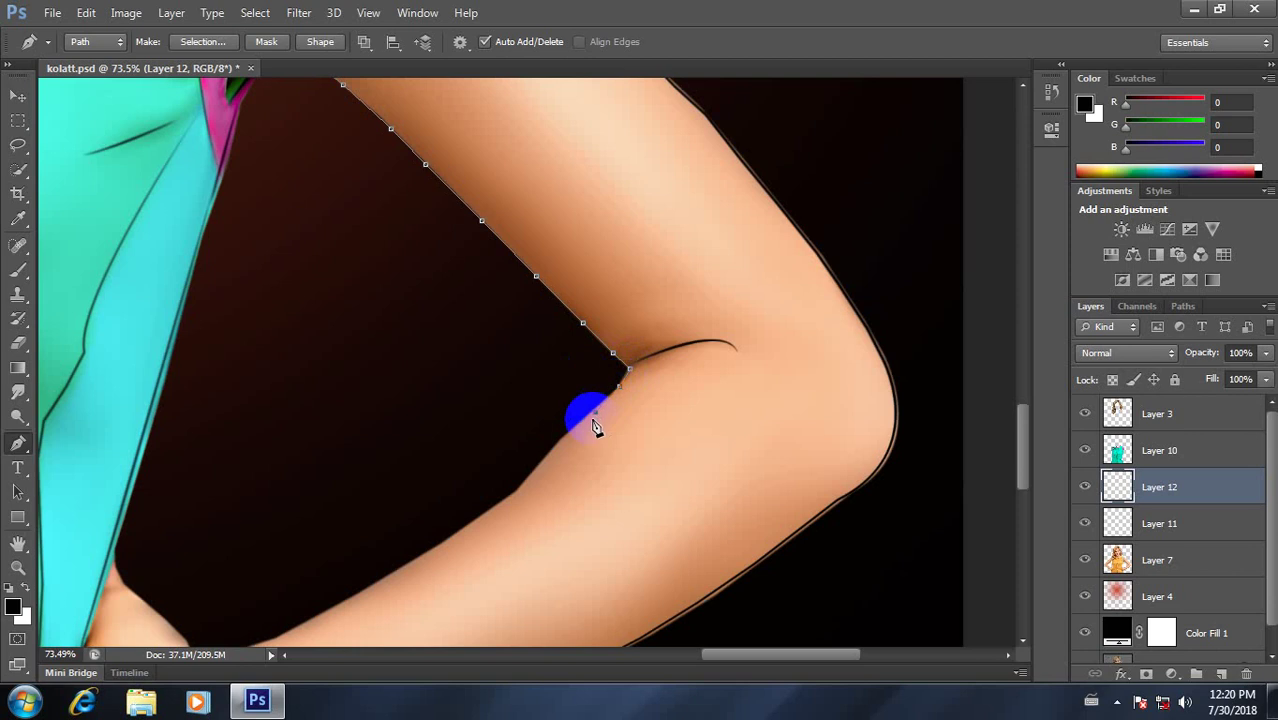
Step: Continue the path with curved anchors down the forearm to where the arm meets the shirt
left_click(577, 427)
left_click(554, 447)
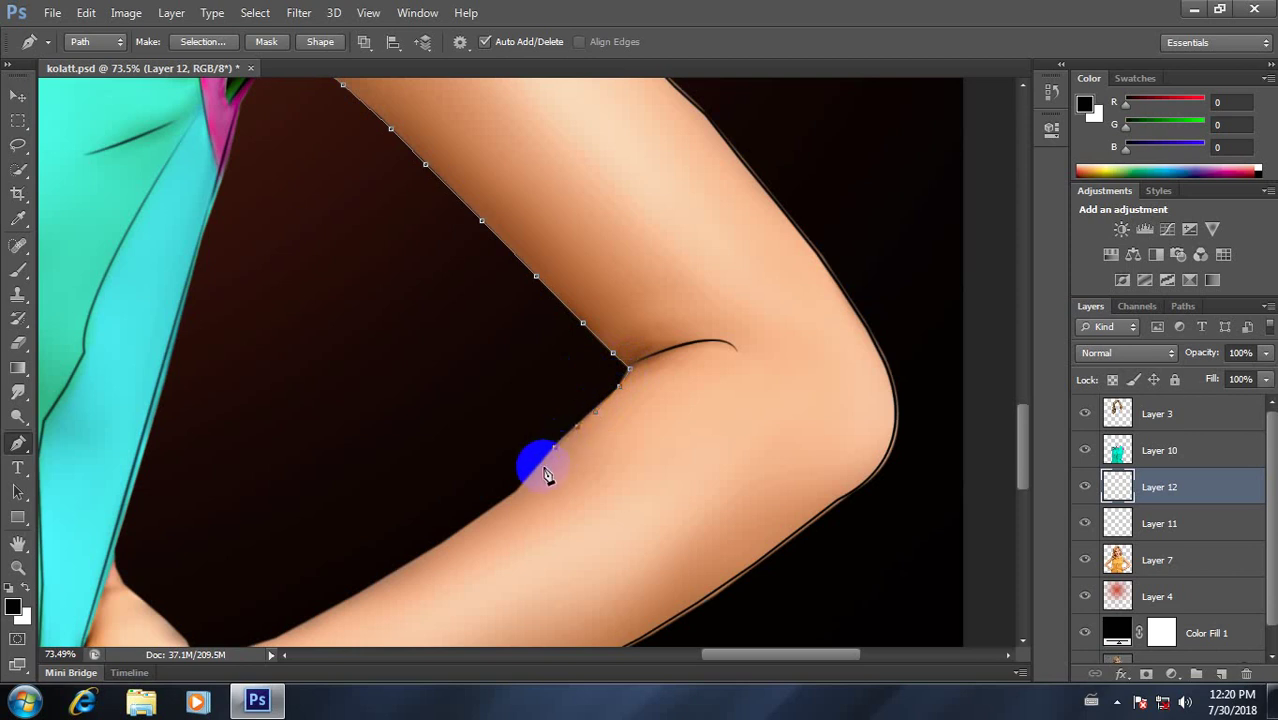
left_click(516, 494)
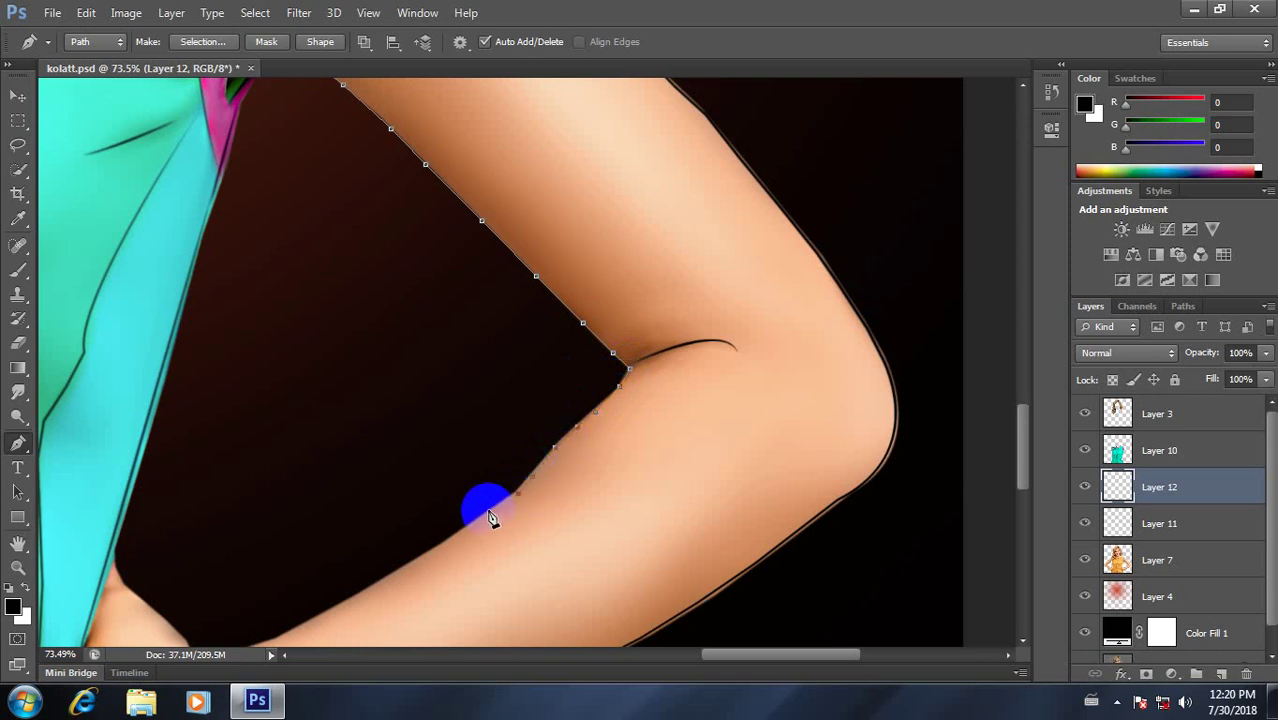
left_click(487, 511)
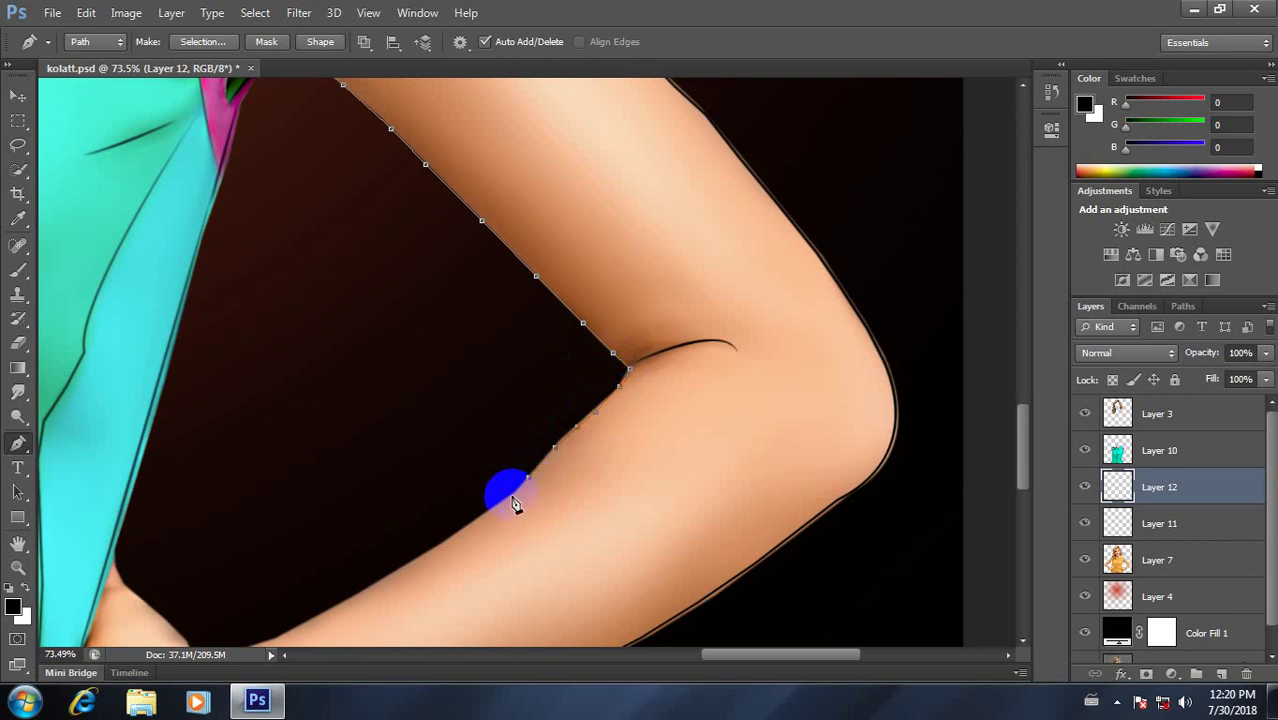
left_click_drag(527, 507, 722, 399)
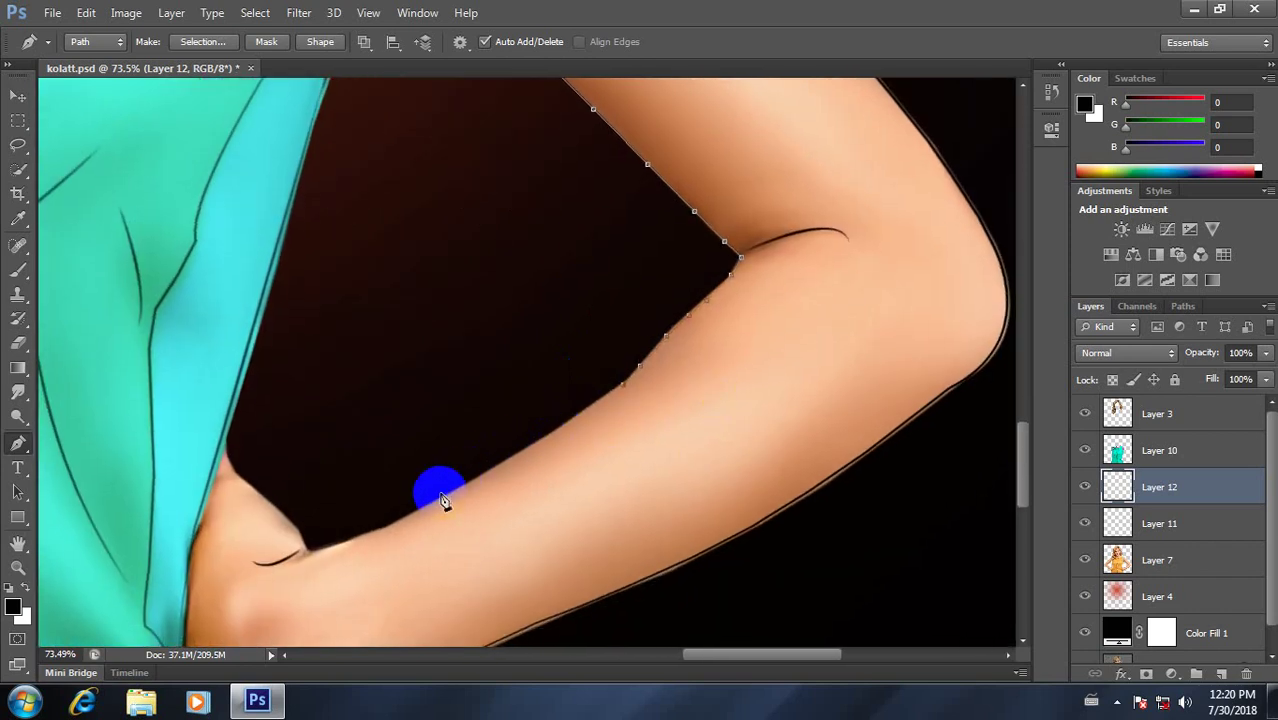
left_click_drag(438, 501, 397, 519)
left_click_drag(397, 522, 447, 507)
left_click_drag(544, 510, 594, 376)
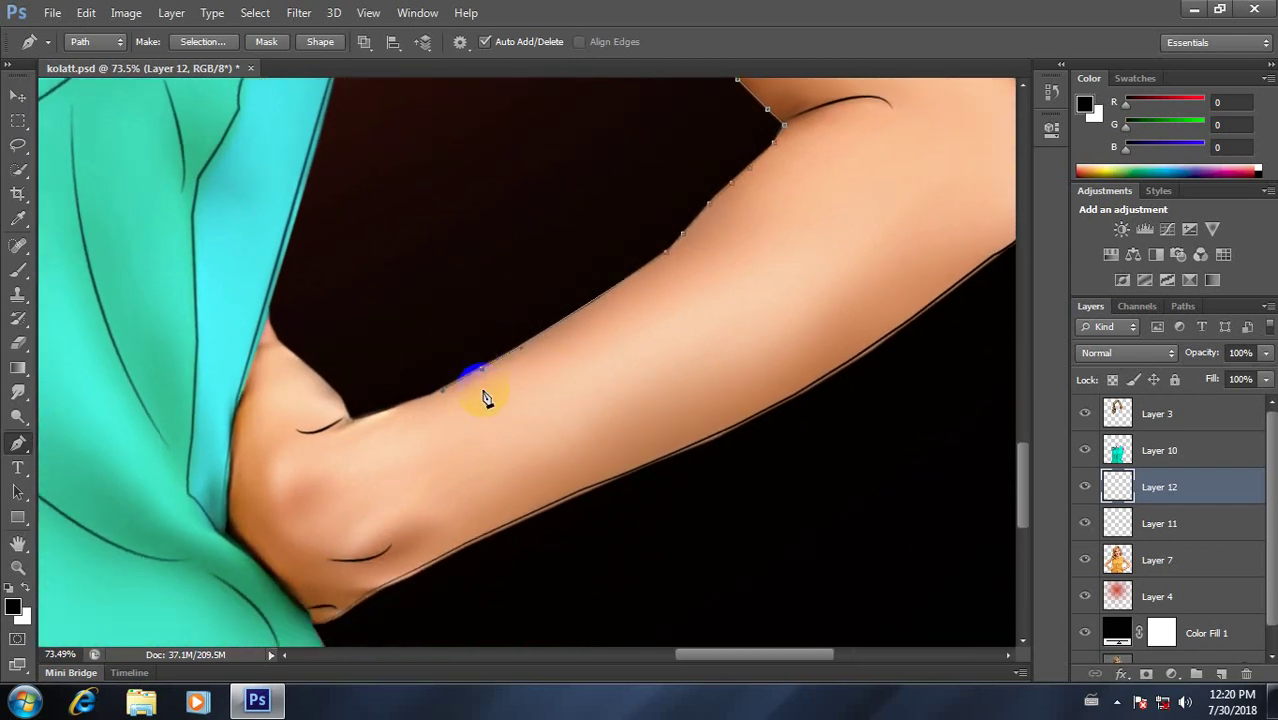
left_click_drag(484, 374, 375, 418)
left_click_drag(338, 401, 310, 372)
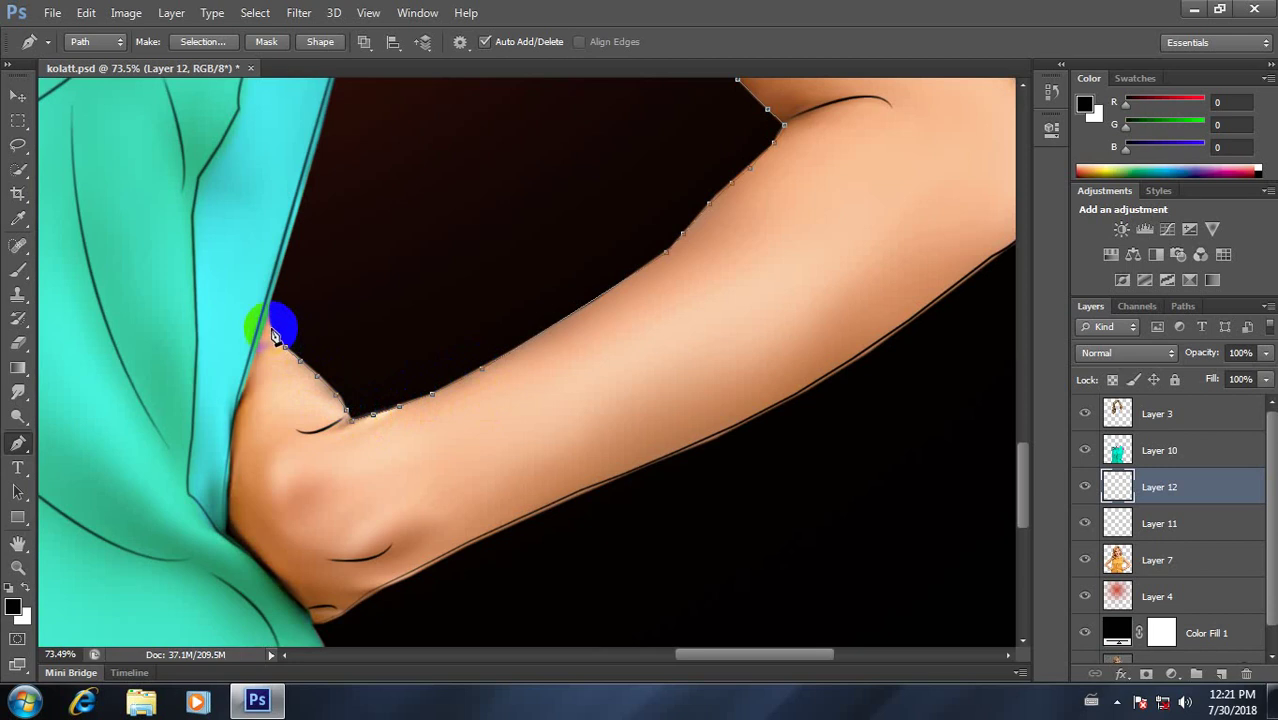
Step: Stroke the right arm path with the brush, then delete the work path
right_click(435, 262)
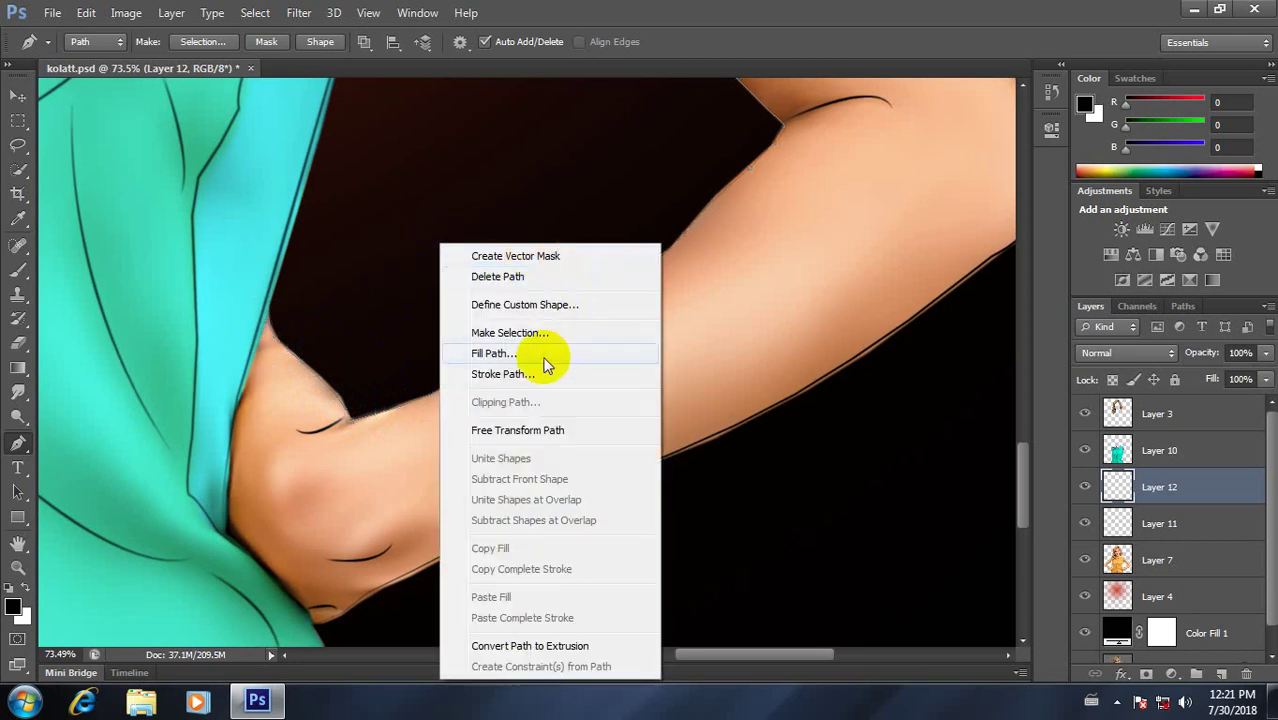
left_click(540, 372)
left_click(763, 237)
right_click(560, 252)
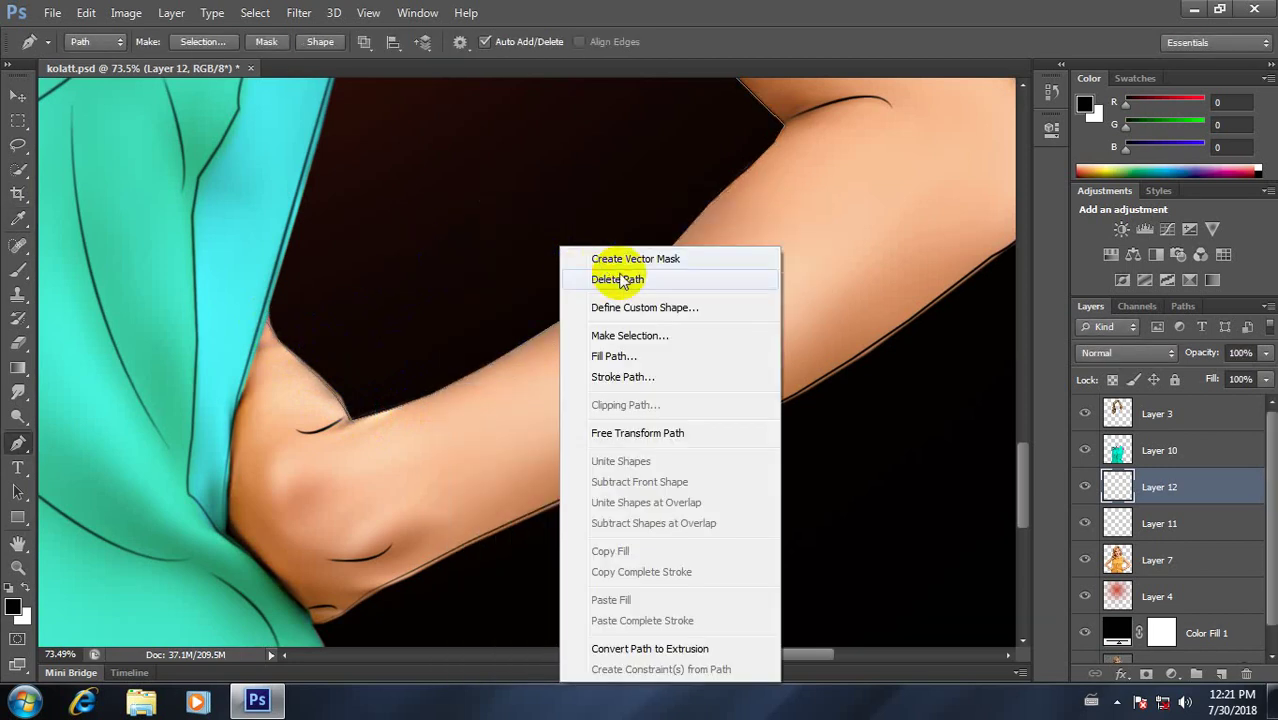
left_click(621, 280)
scroll(672, 296, "down", 2)
scroll(670, 300, "down", 3)
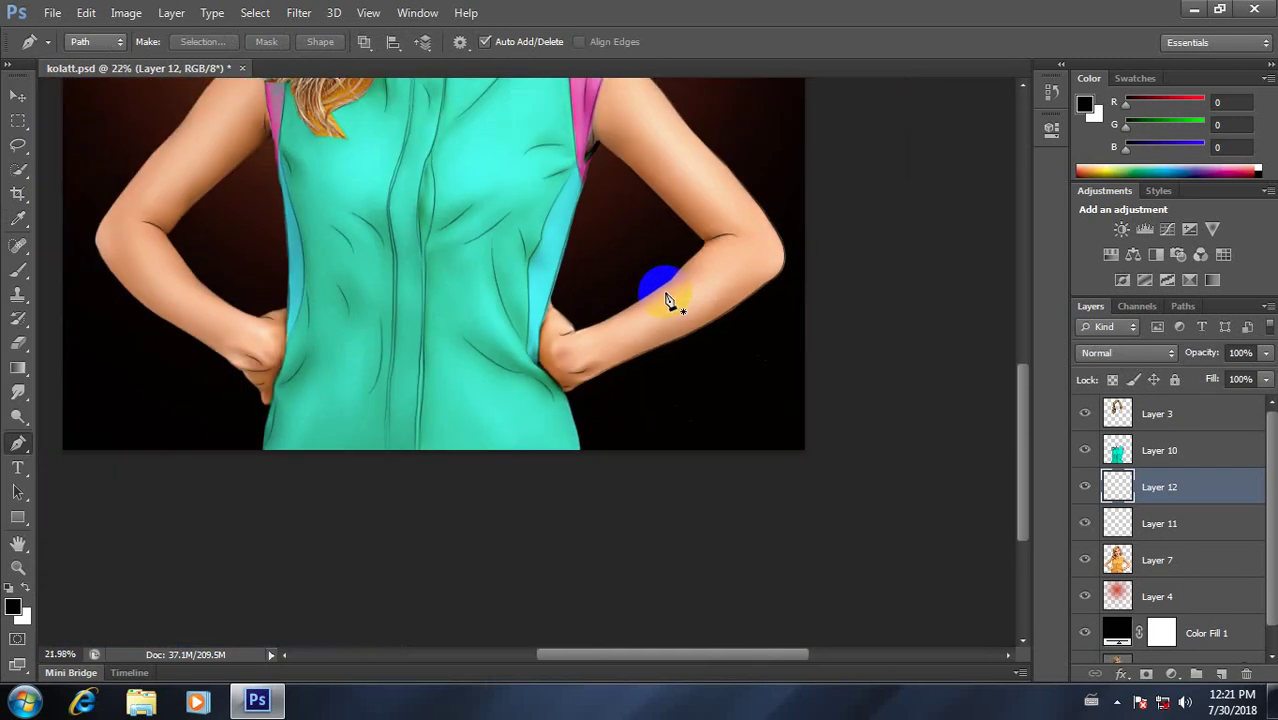
scroll(670, 300, "down", 1)
scroll(679, 462, "up", 1)
scroll(687, 442, "up", 5)
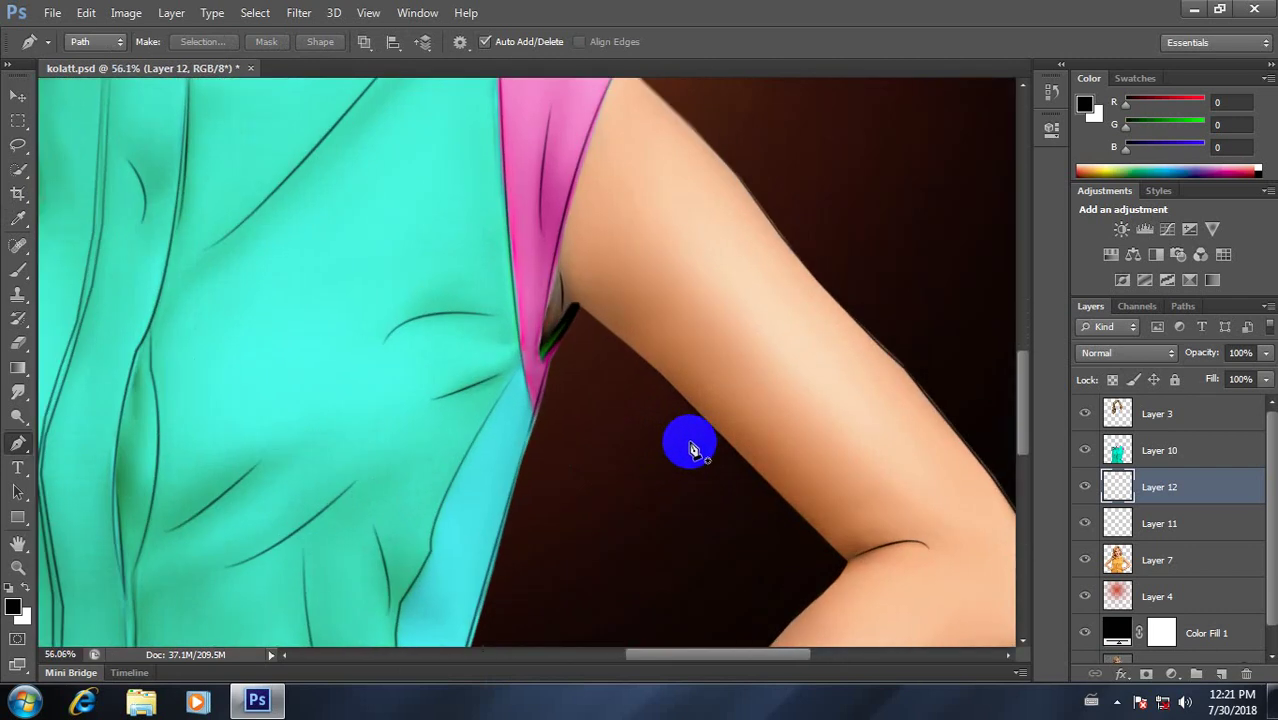
scroll(693, 450, "up", 1)
scroll(690, 448, "up", 1)
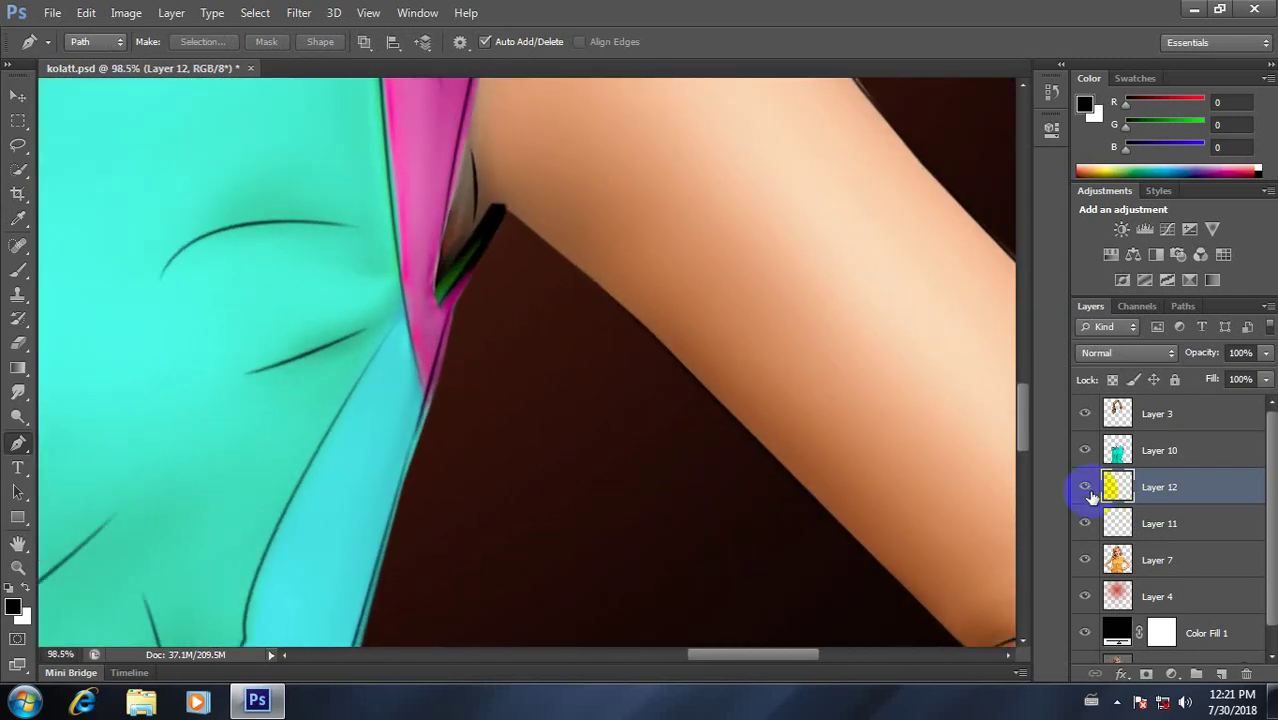
Step: Toggle Layer 12's visibility to check the outline, then bring the left arm into view
left_click(1086, 488)
left_click(1086, 488)
scroll(455, 440, "down", 2)
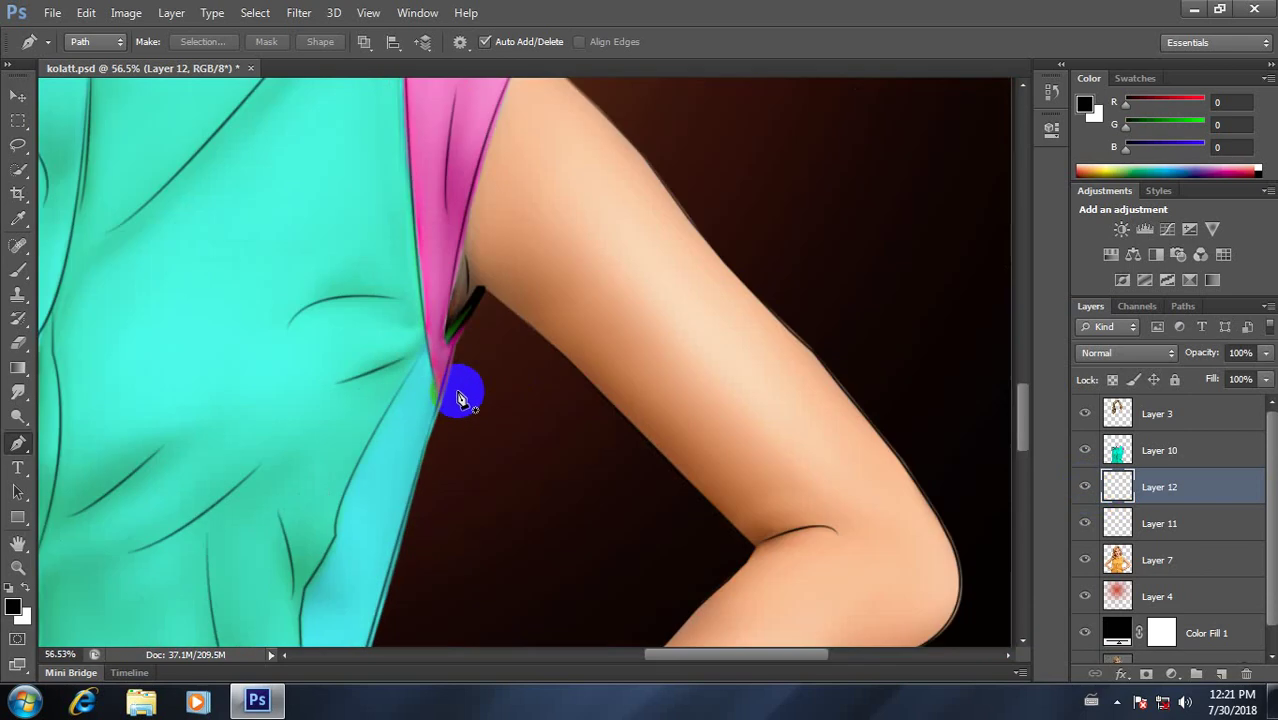
scroll(460, 443, "down", 1)
scroll(458, 443, "up", 1)
left_click_drag(419, 436, 752, 322)
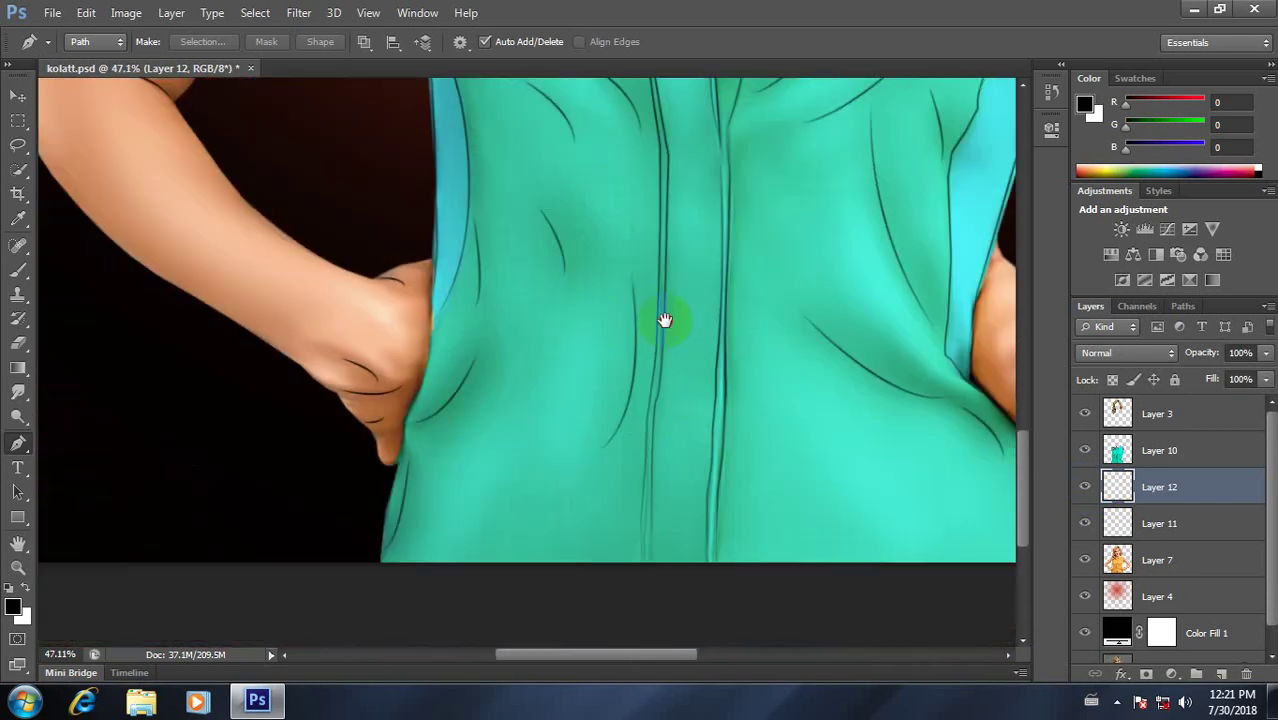
scroll(453, 314, "up", 2)
scroll(359, 448, "up", 2)
Step: Start a path at the left armpit with anchors down the inner upper arm to the elbow
scroll(437, 191, "up", 1)
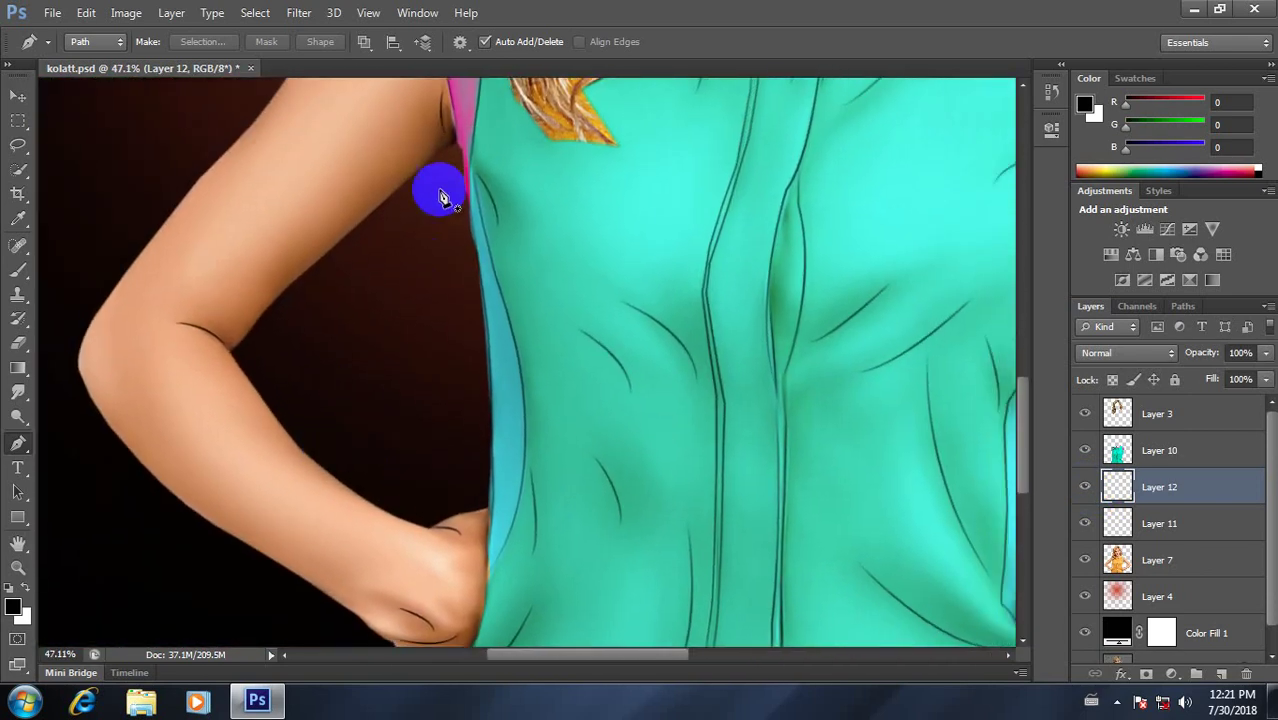
left_click(449, 143)
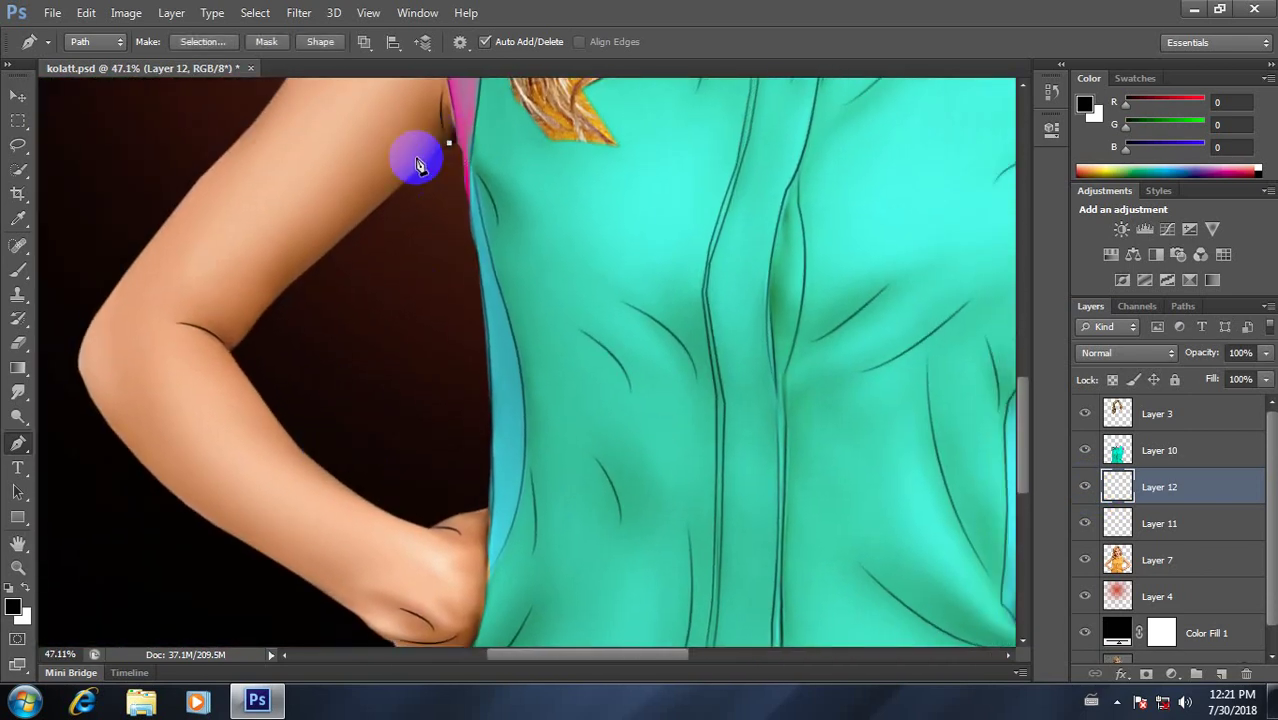
left_click(351, 229)
left_click(289, 284)
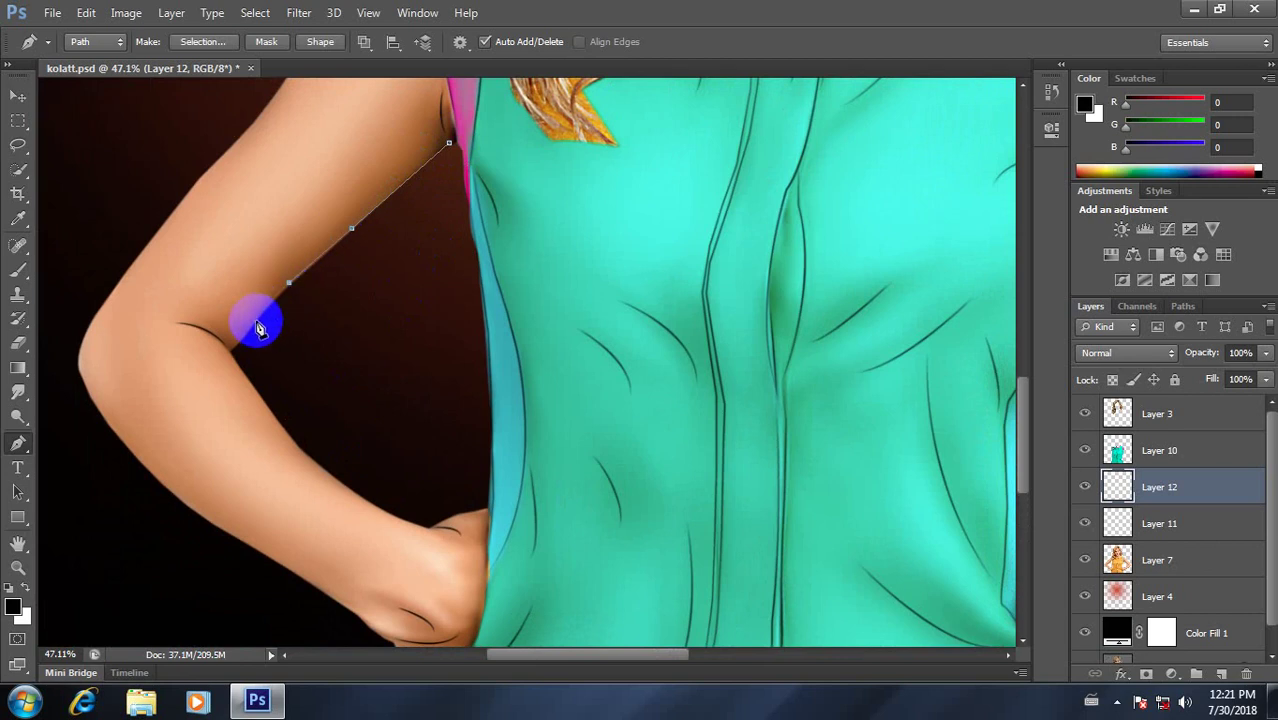
left_click(251, 389)
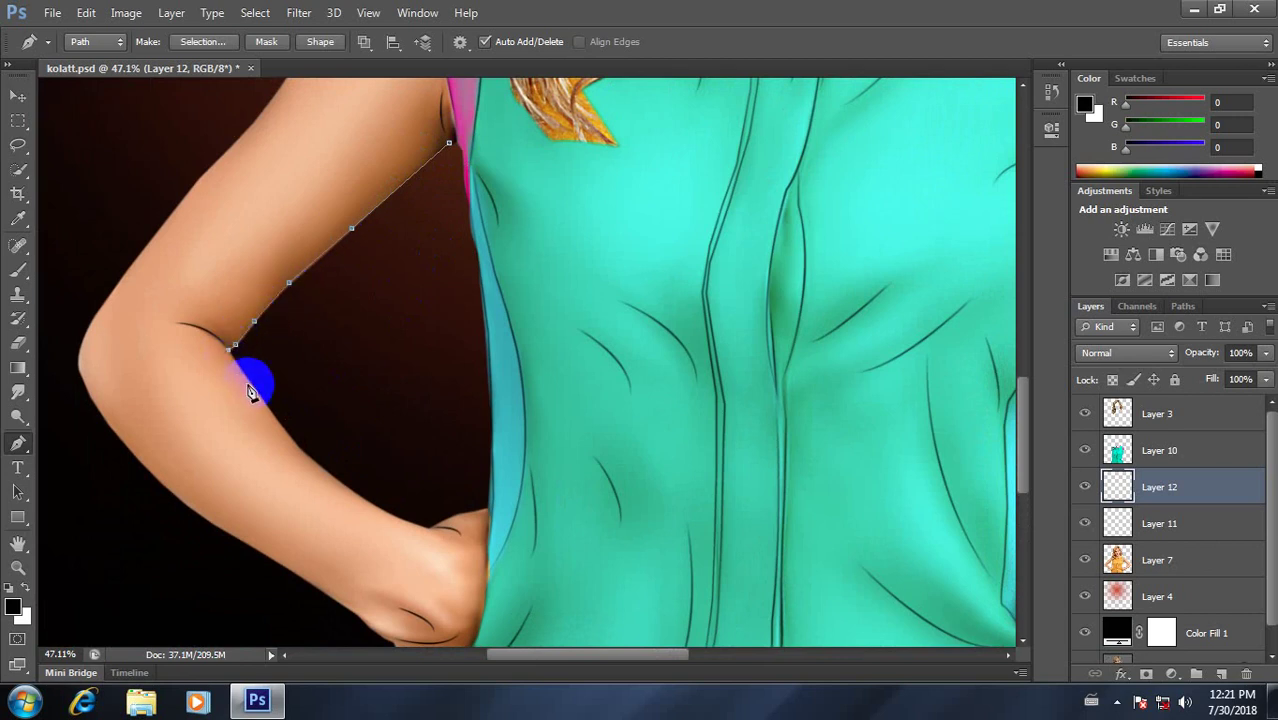
Step: Extend the path along the inner forearm to the hand resting on the hip
left_click(290, 442)
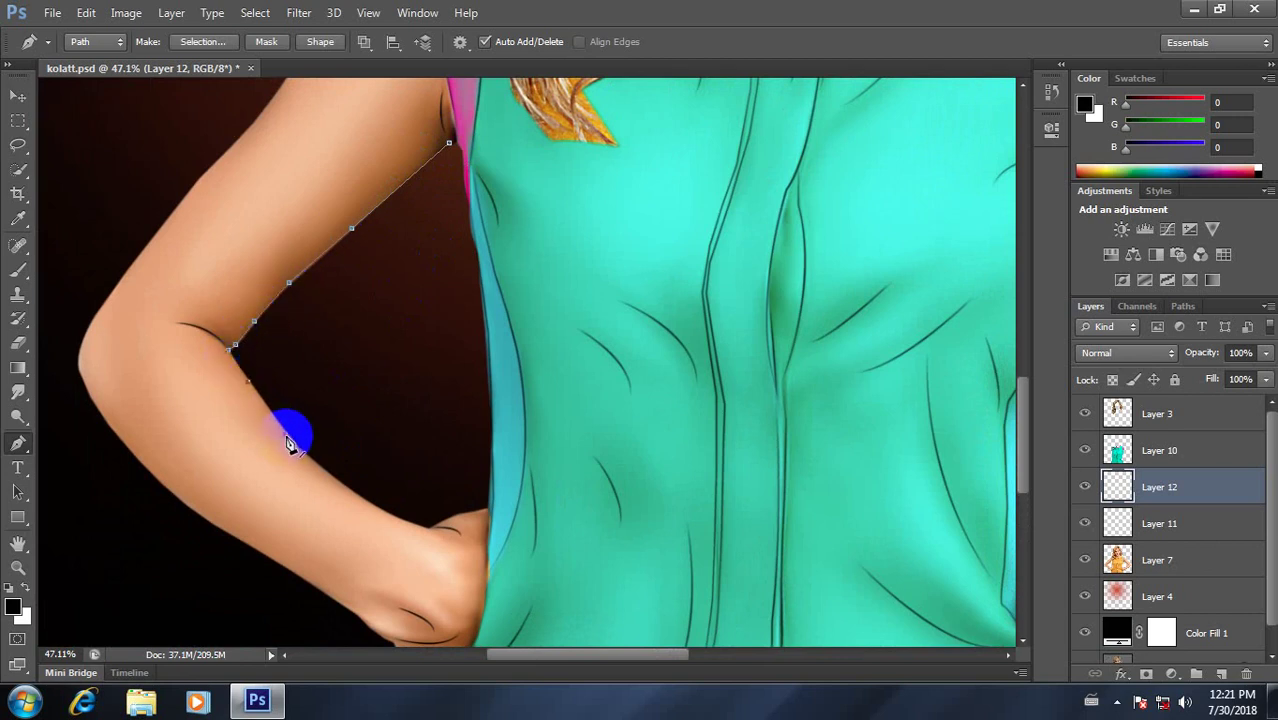
scroll(292, 460, "up", 2)
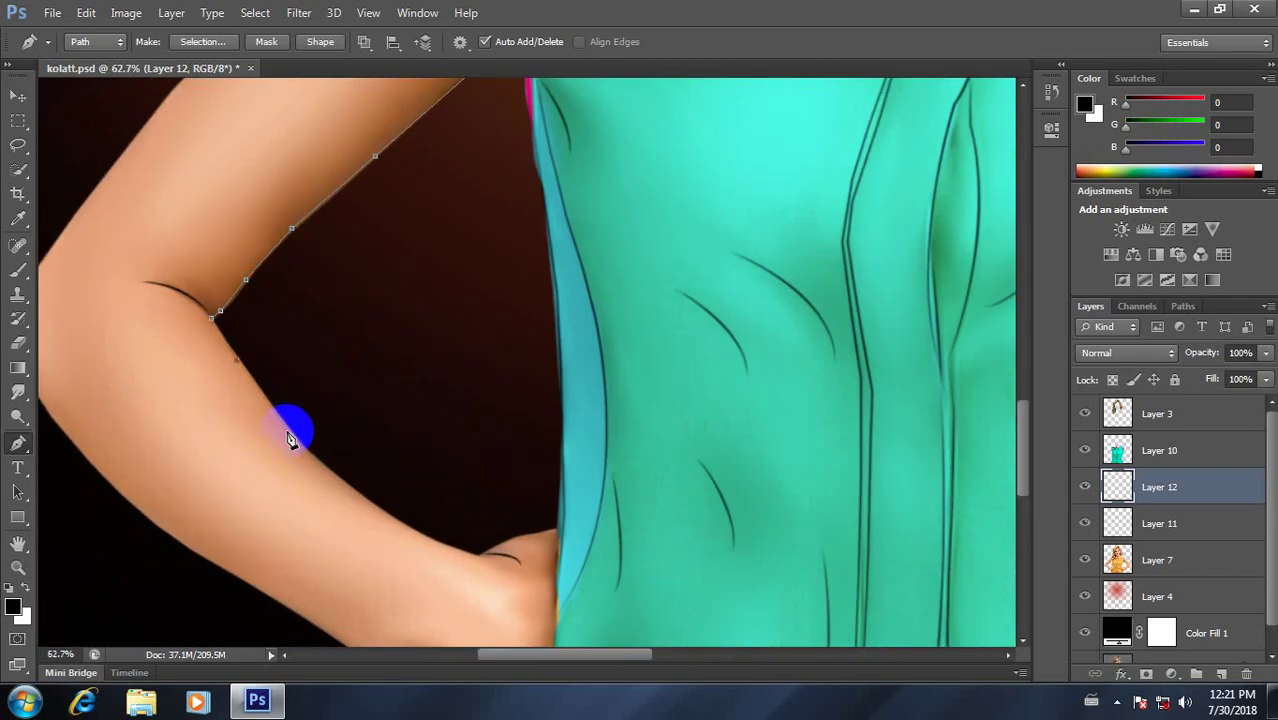
left_click(328, 477)
left_click(365, 504)
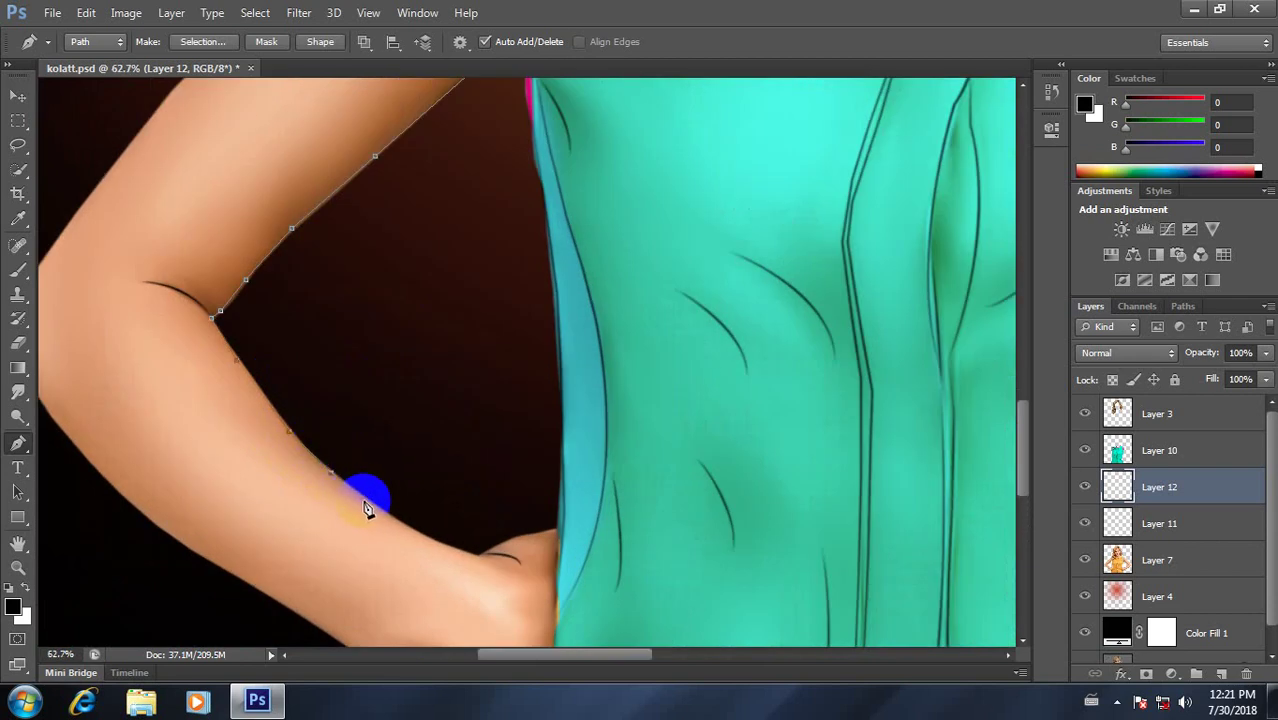
left_click(419, 540)
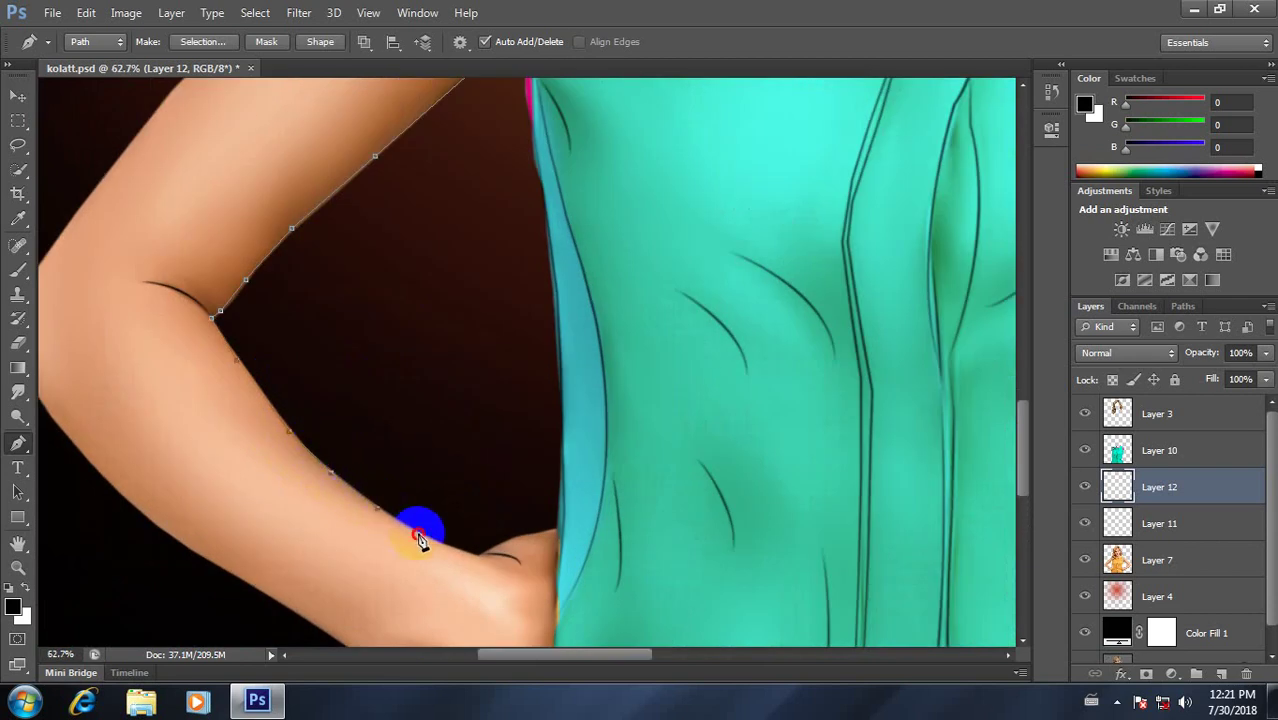
left_click(472, 557)
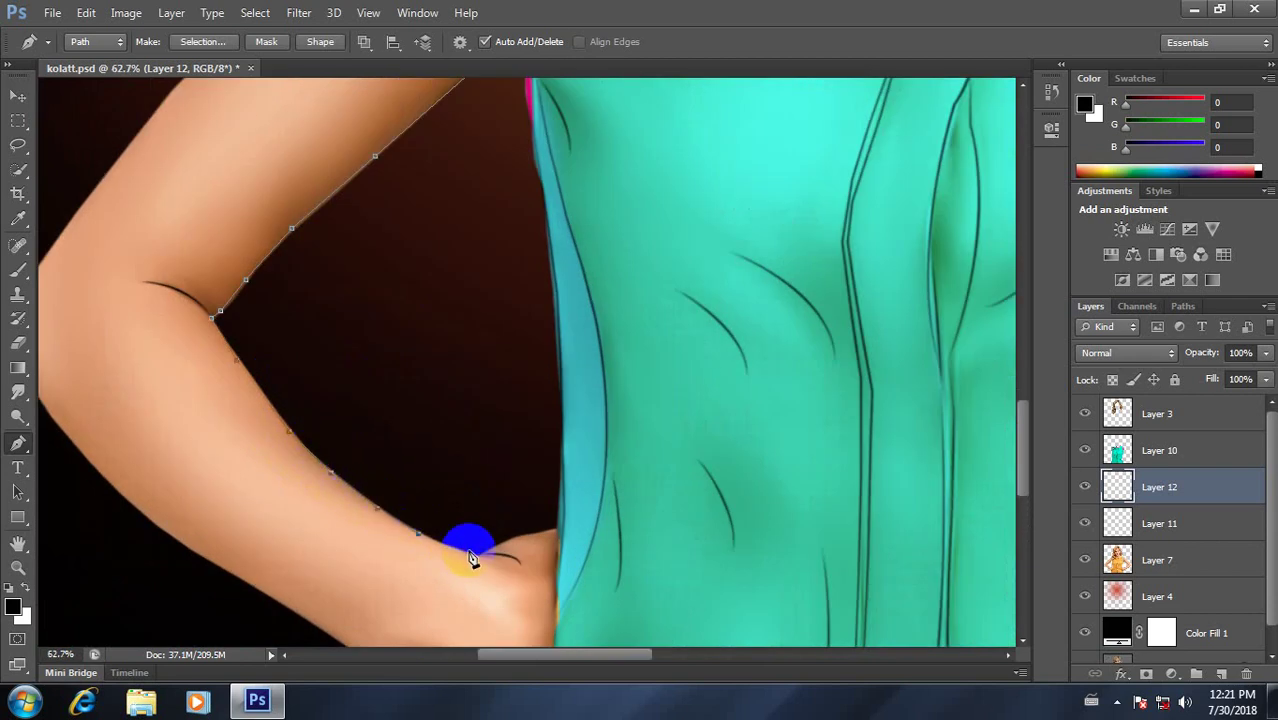
left_click(521, 536)
left_click(549, 530)
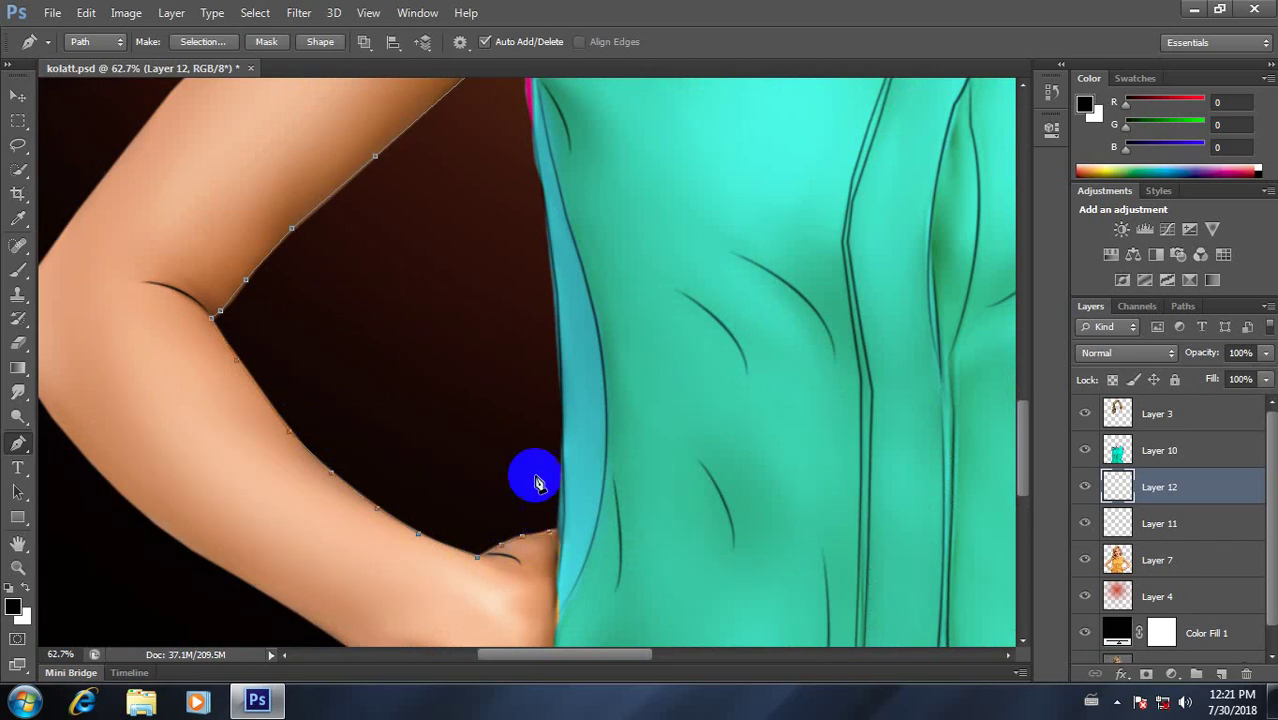
right_click(514, 418)
Step: Cancel the accidental Fill Path, stroke the left arm path, then undo the cyan stroke
left_click(622, 351)
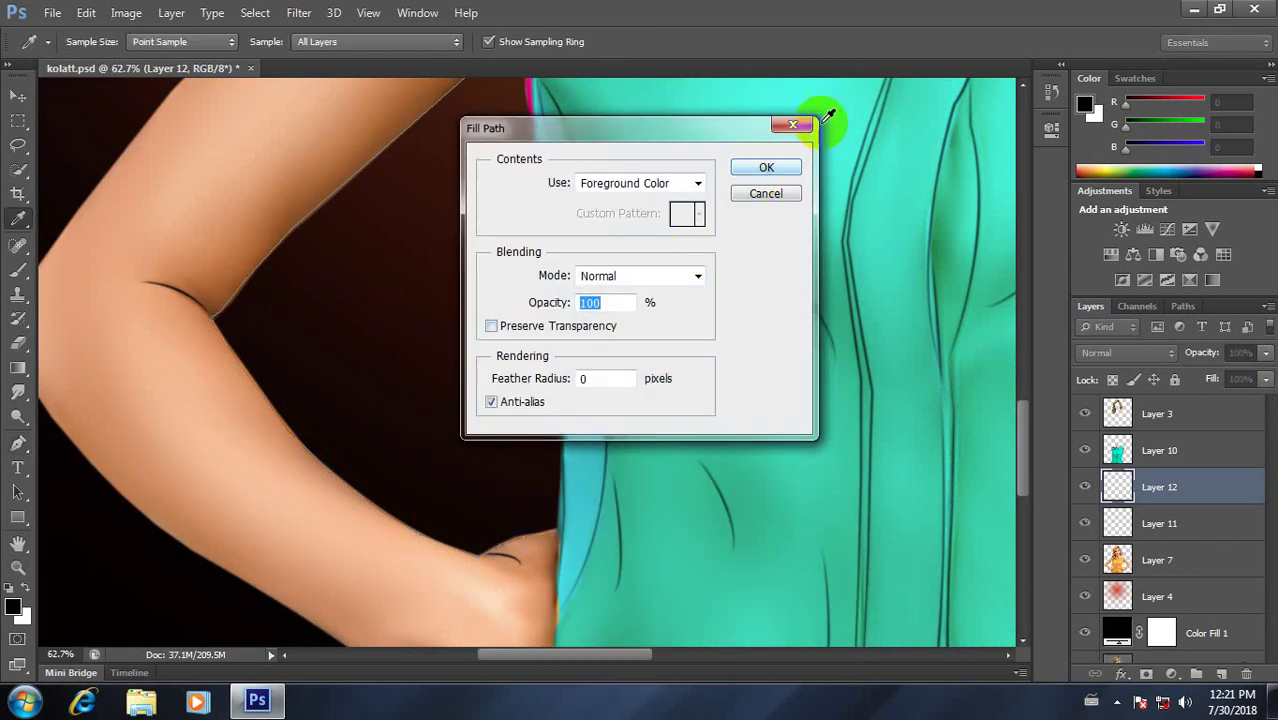
left_click(793, 124)
right_click(503, 228)
left_click(567, 353)
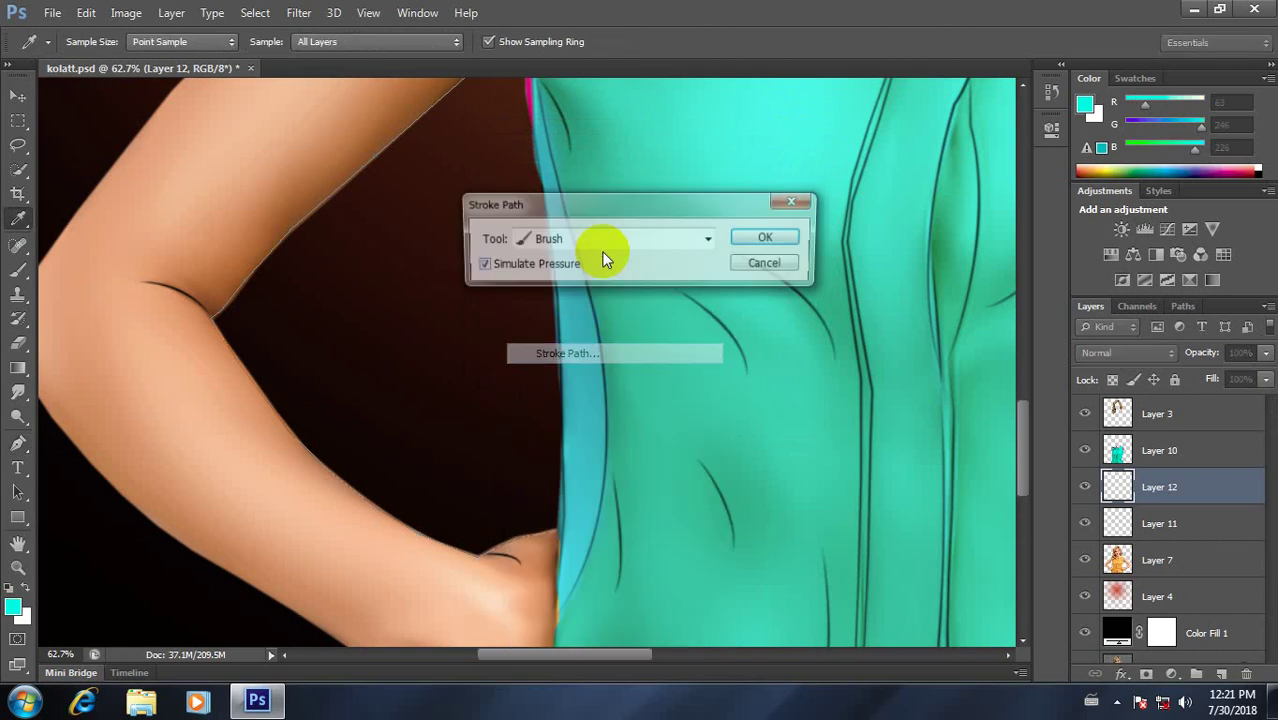
left_click(765, 237)
right_click(401, 271)
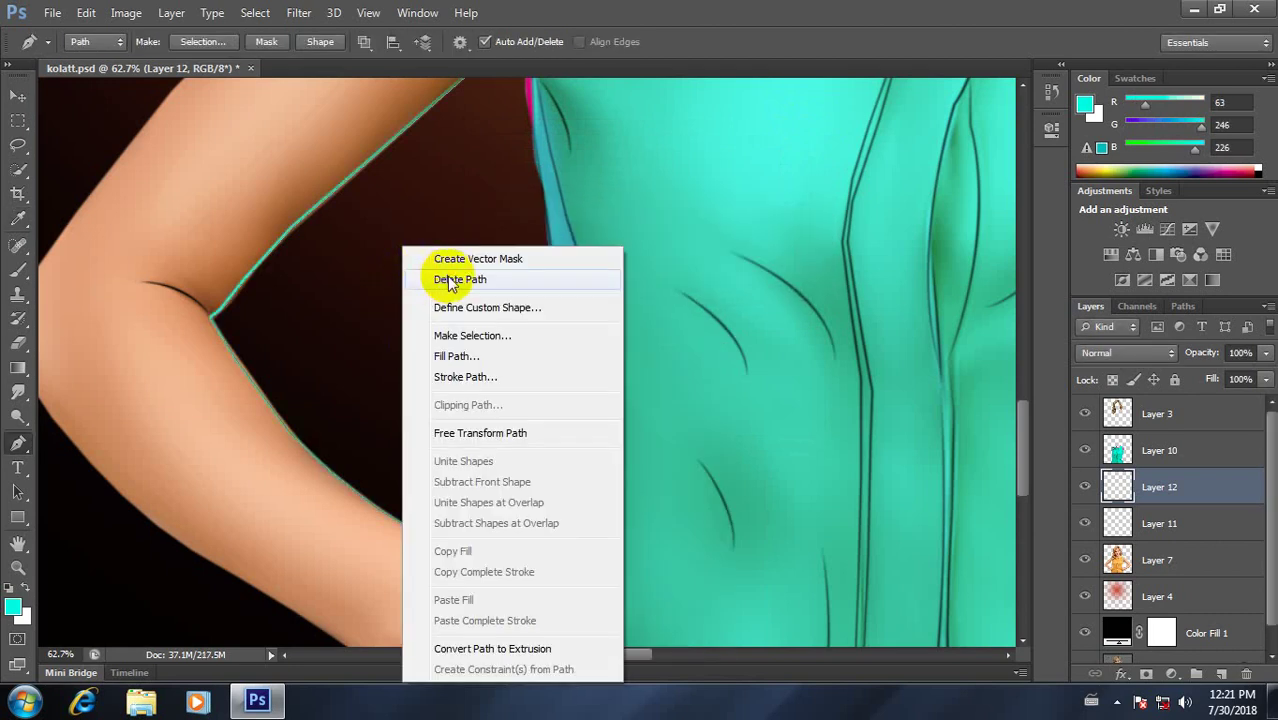
left_click(449, 281)
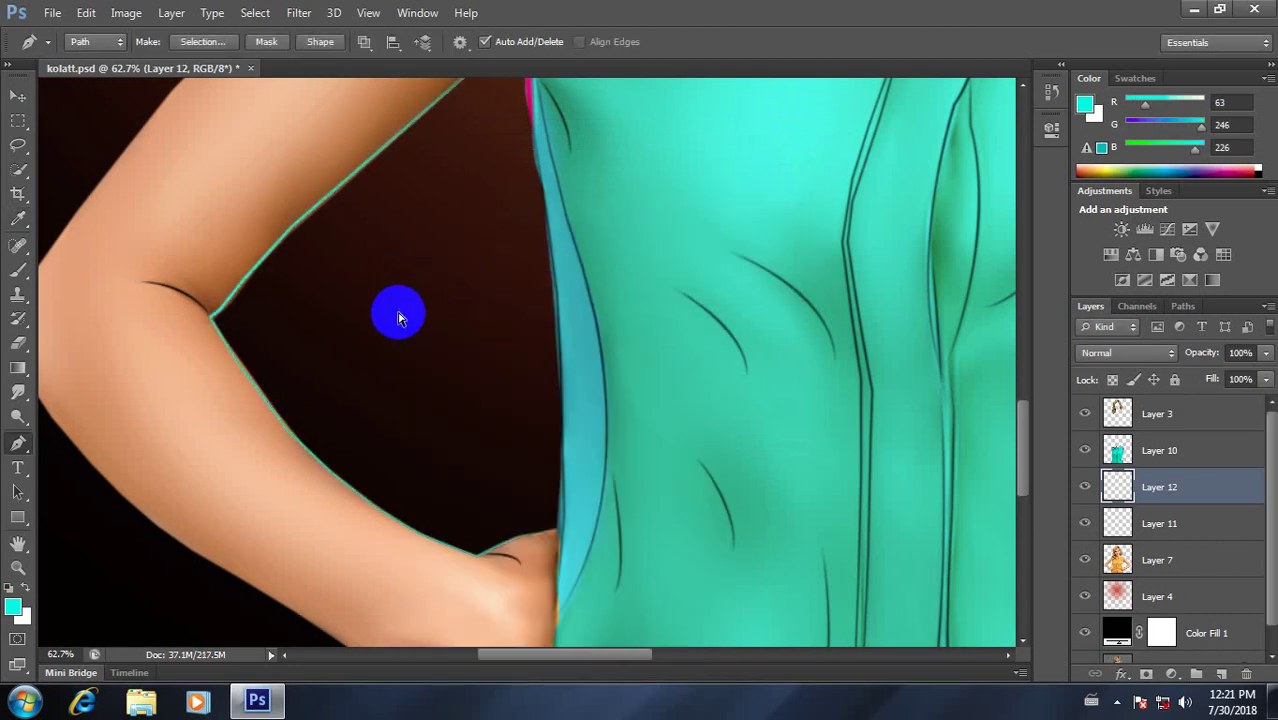
key("ctrl+alt+z")
key("ctrl+alt+z")
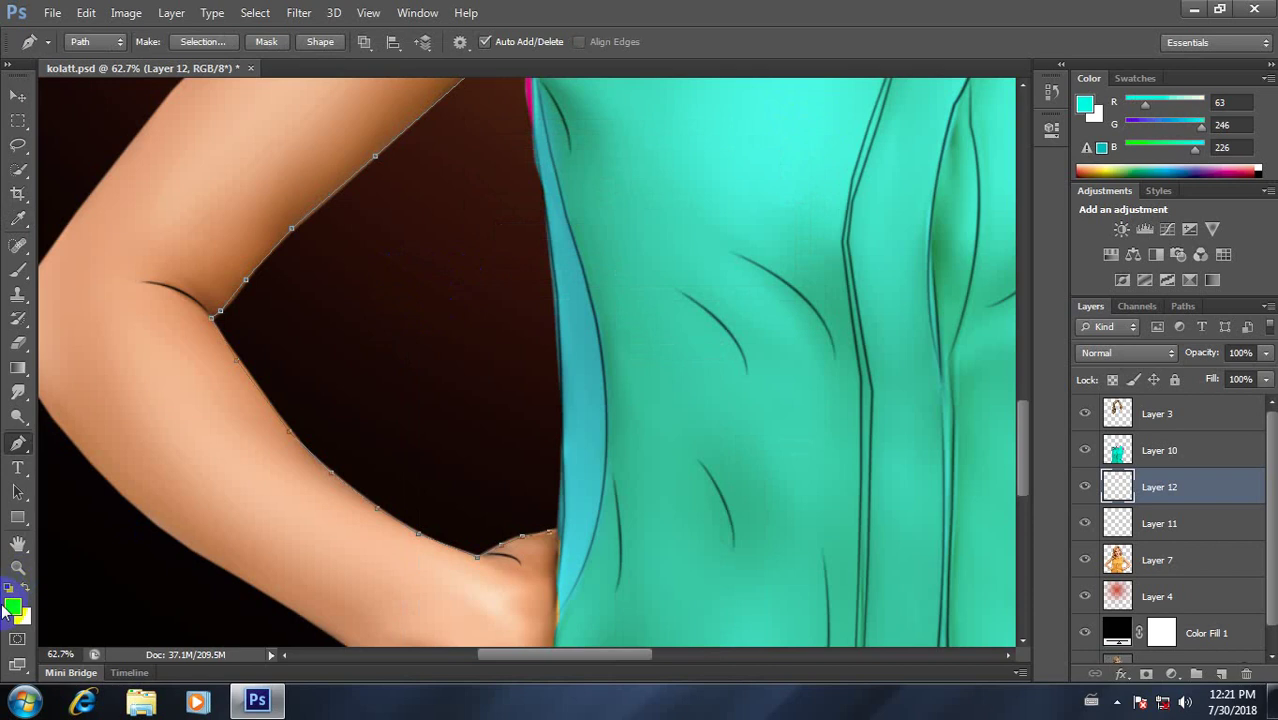
Step: Set the foreground colour to black 000000, restroke the path with the brush, and delete it
left_click(13, 607)
left_click_drag(830, 544, 819, 576)
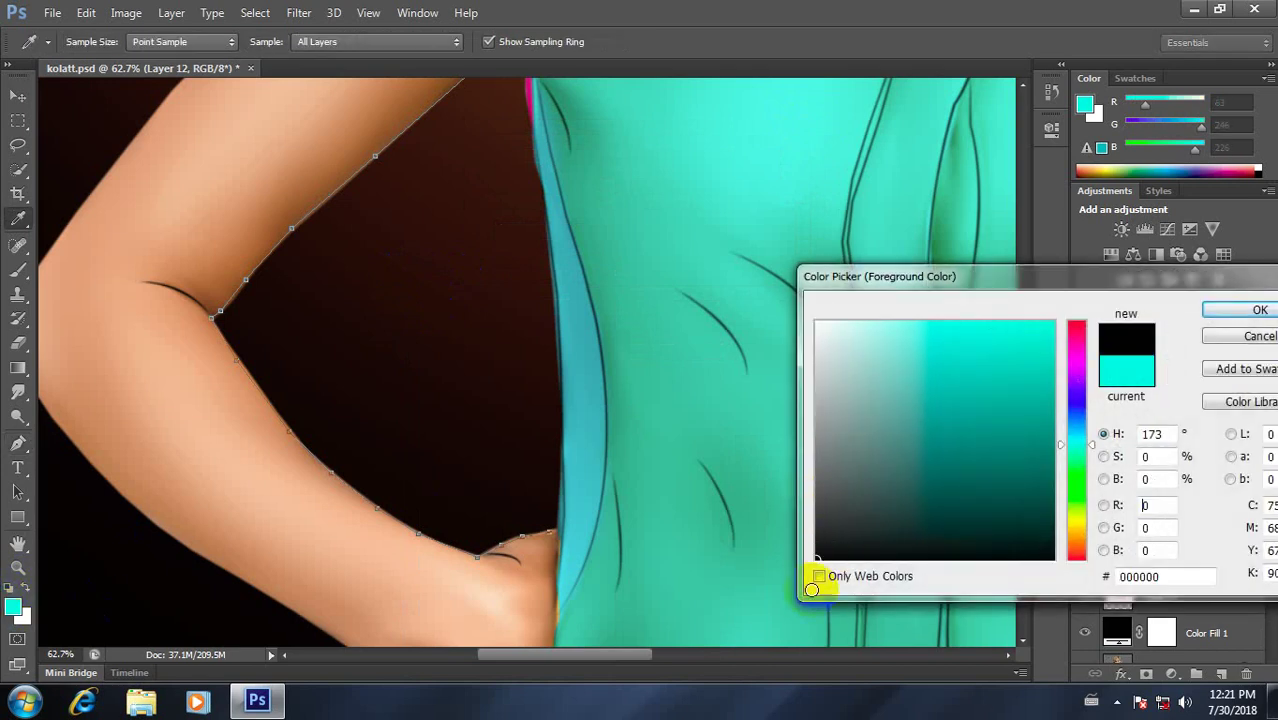
left_click(1255, 310)
right_click(396, 466)
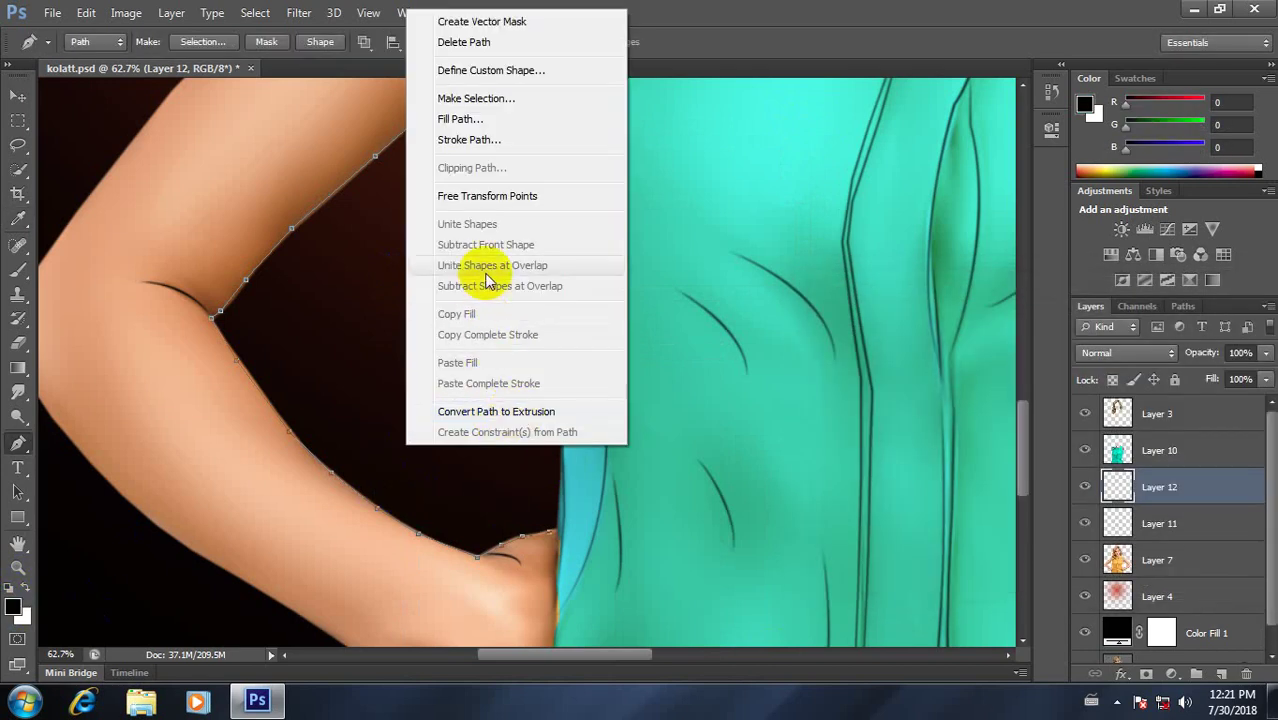
left_click(498, 137)
left_click(764, 237)
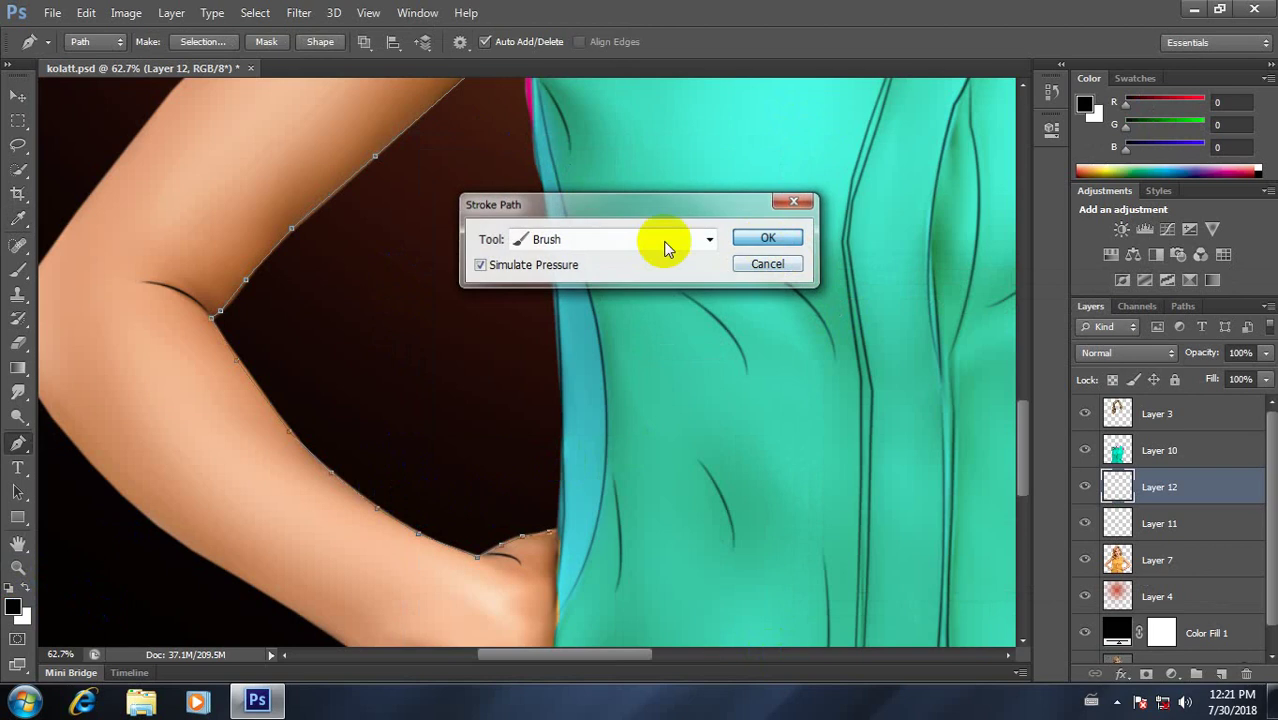
right_click(371, 328)
left_click(460, 290)
Step: Start a new path at the bottom of the left hand and curve it up to the outer elbow
scroll(414, 542, "down", 2)
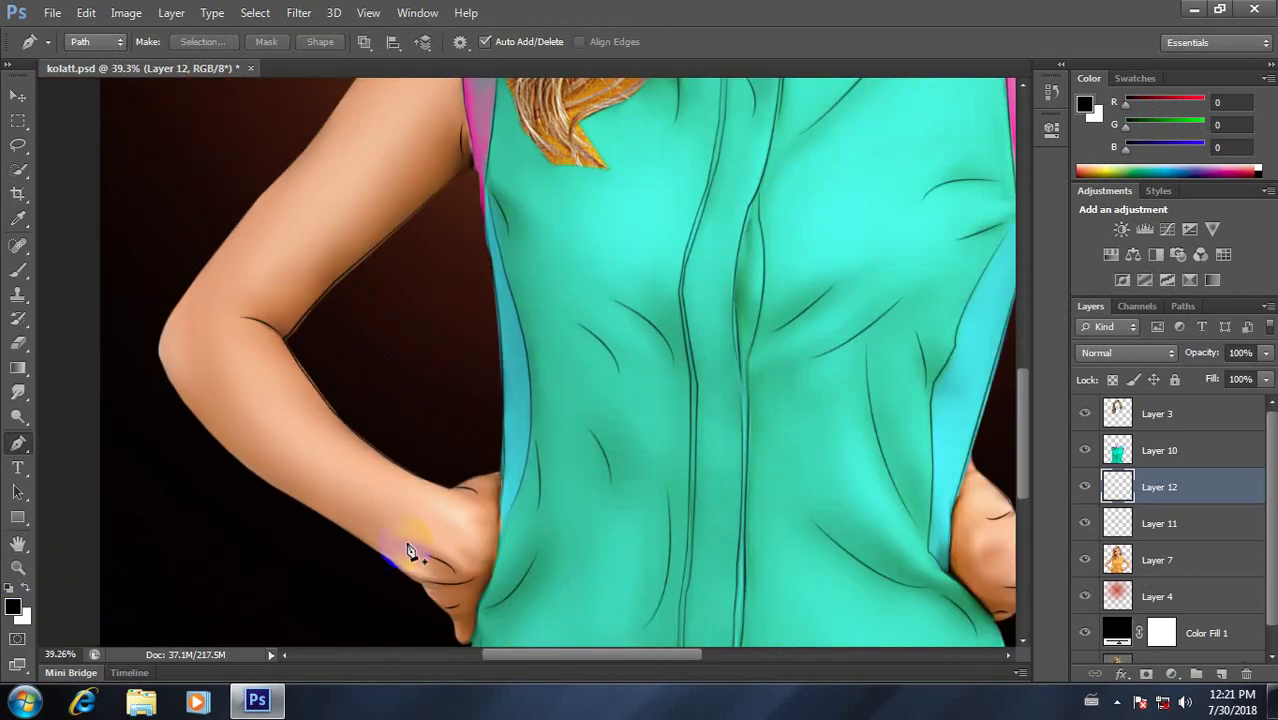
scroll(410, 550, "up", 1)
scroll(409, 550, "up", 2)
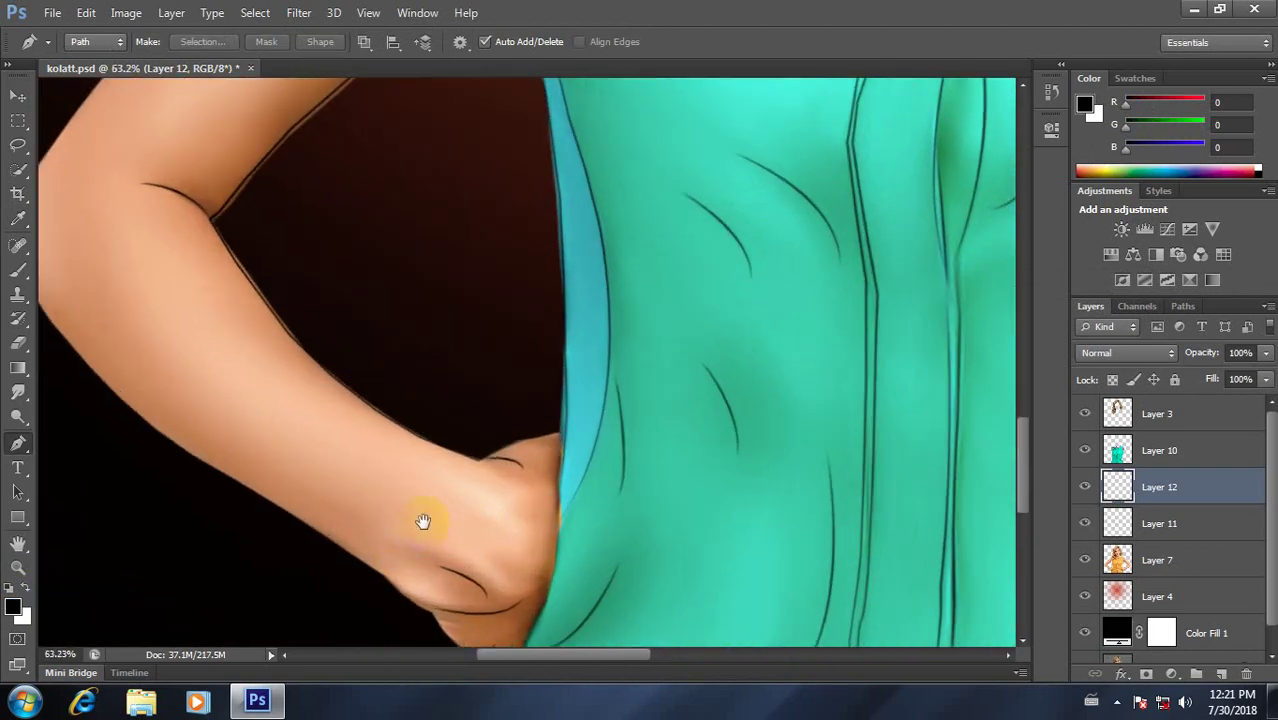
left_click_drag(385, 453, 462, 376)
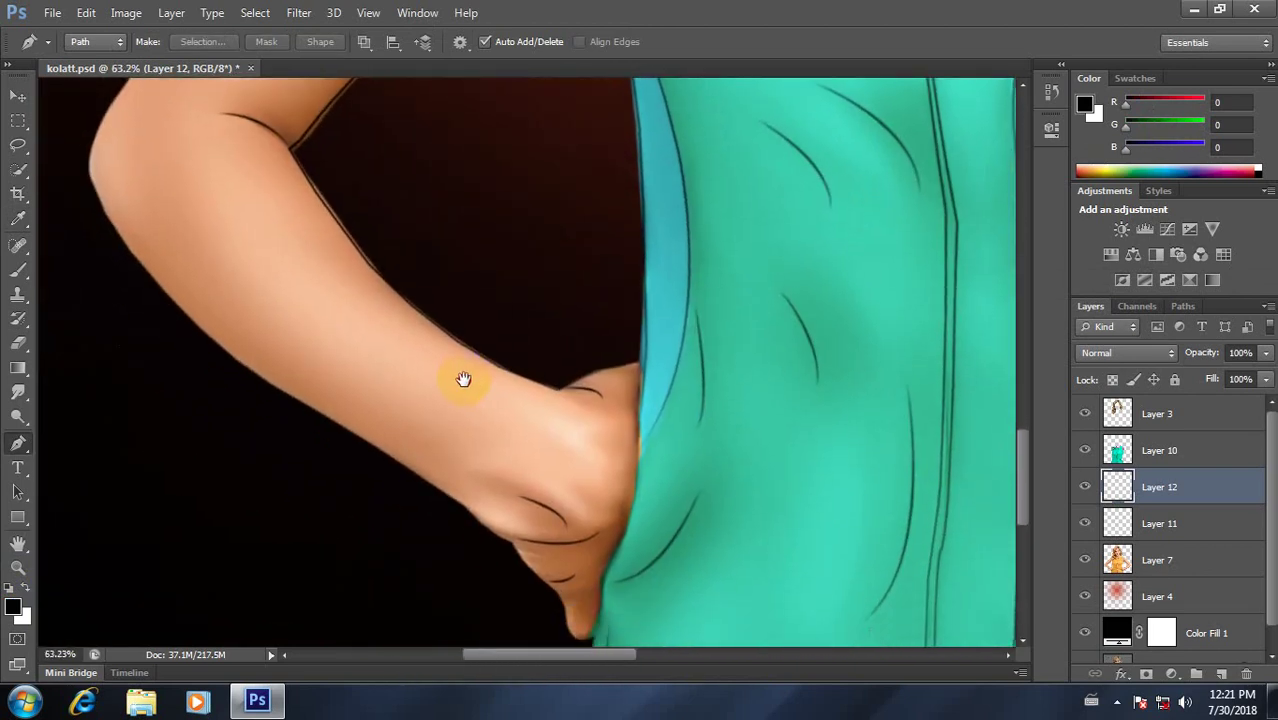
left_click(475, 538)
left_click(575, 632)
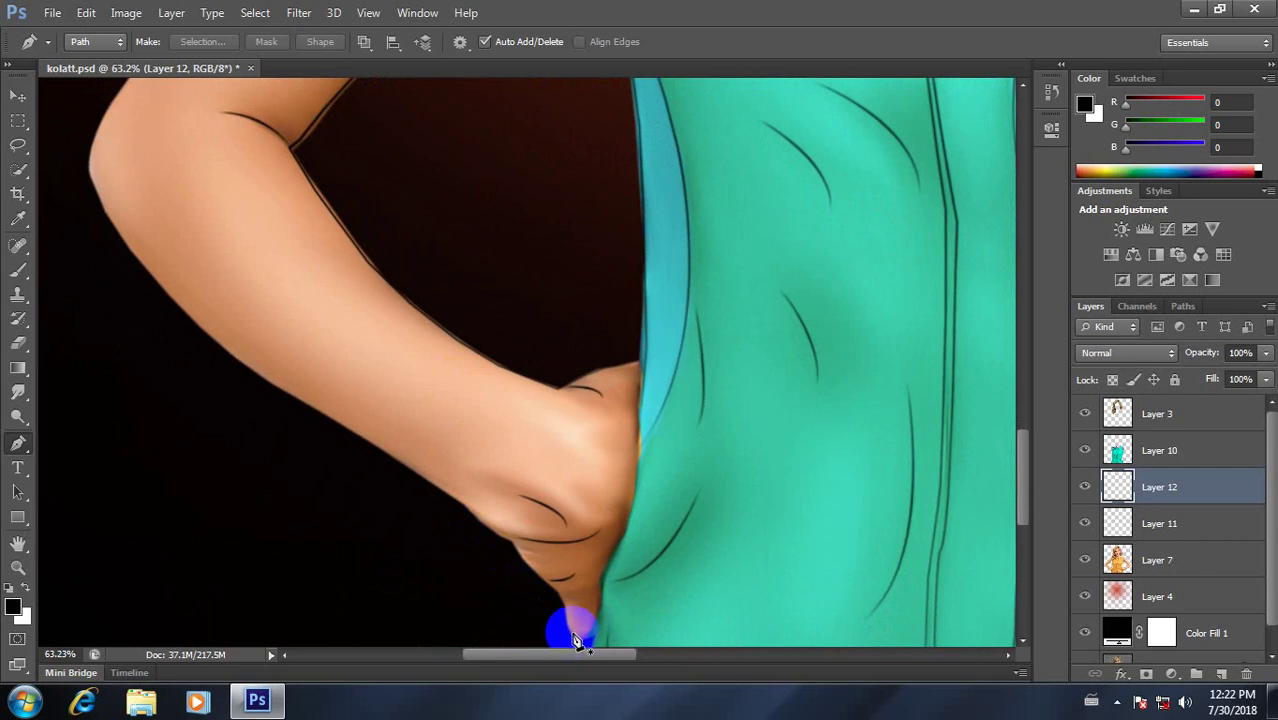
mouse_move(576, 640)
left_mouse_down()
mouse_move(542, 579)
mouse_move(462, 507)
mouse_move(274, 391)
mouse_move(94, 215)
mouse_move(151, 390)
left_mouse_up()
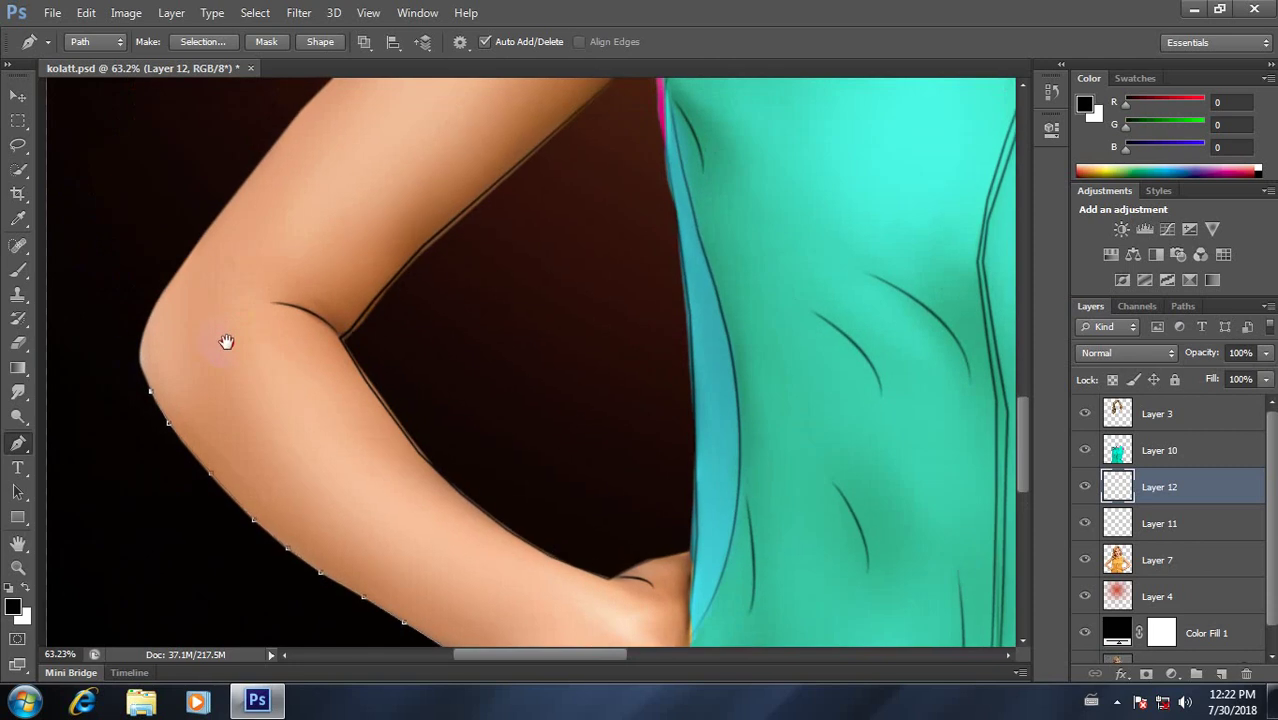
mouse_move(192, 250)
left_mouse_down()
mouse_move(257, 217)
mouse_move(251, 137)
mouse_move(262, 147)
mouse_move(192, 255)
left_mouse_up()
Step: Add anchors along the outer upper arm up to the sleeve edge at the shoulder
left_click_drag(389, 246, 286, 508)
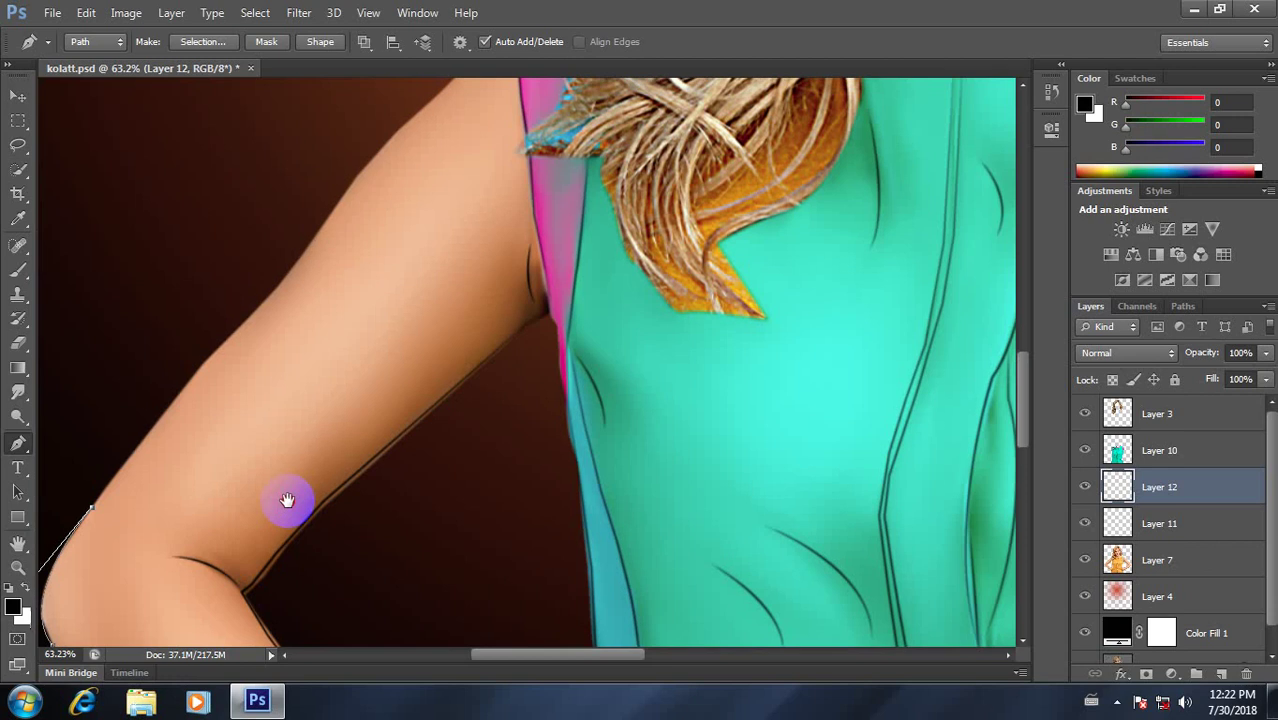
left_click(167, 430)
left_click_drag(168, 420, 198, 385)
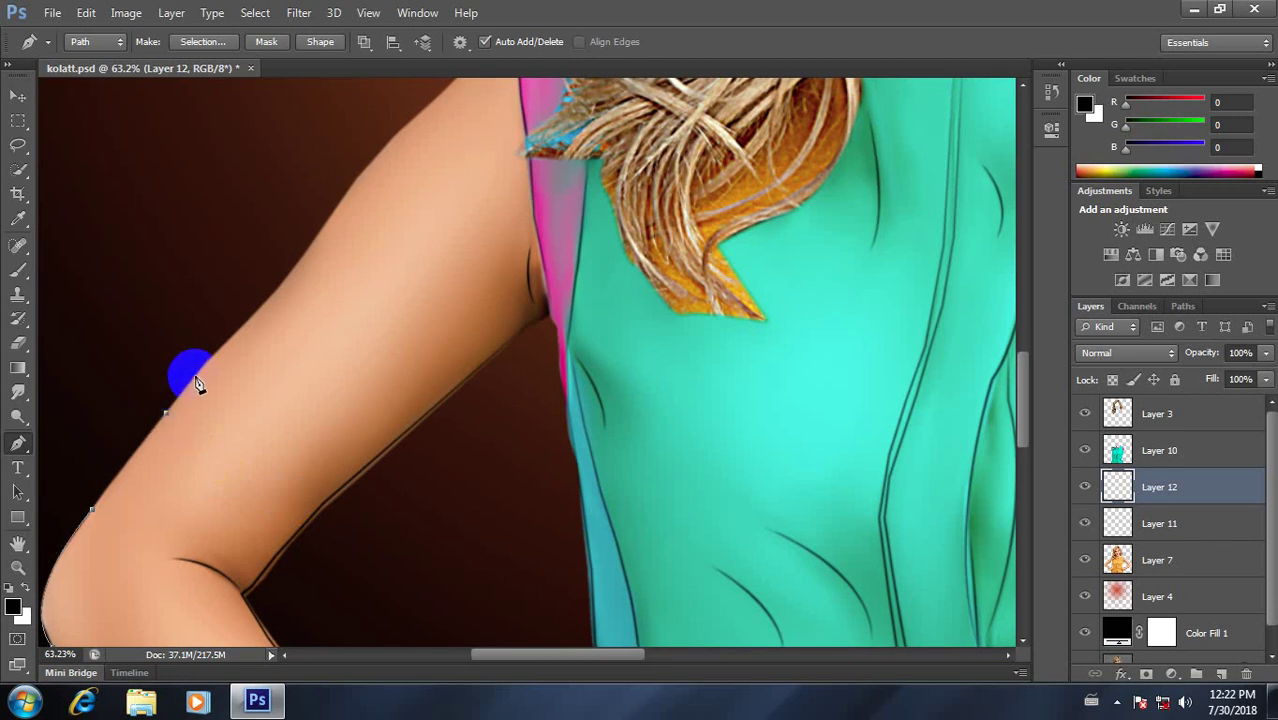
left_click(200, 368)
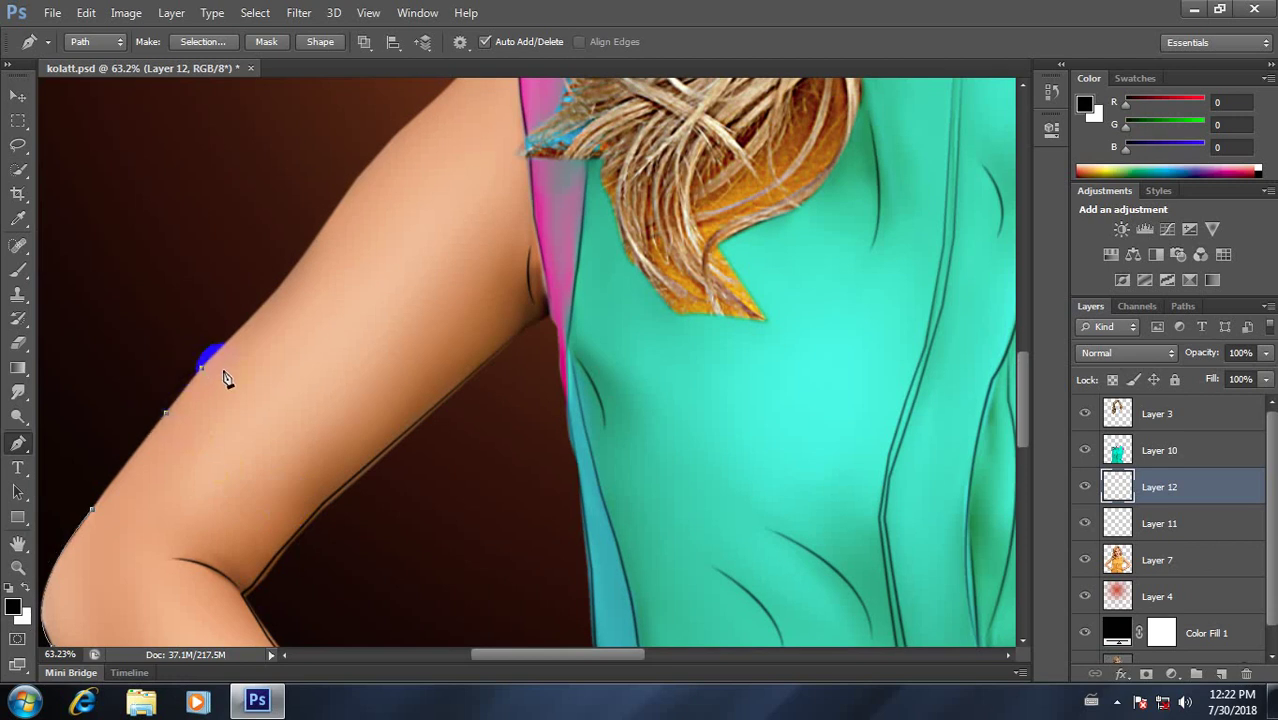
left_click(246, 325)
left_click(322, 233)
mouse_move(325, 231)
left_mouse_down()
mouse_move(340, 383)
mouse_move(295, 432)
left_mouse_up()
left_click(322, 361)
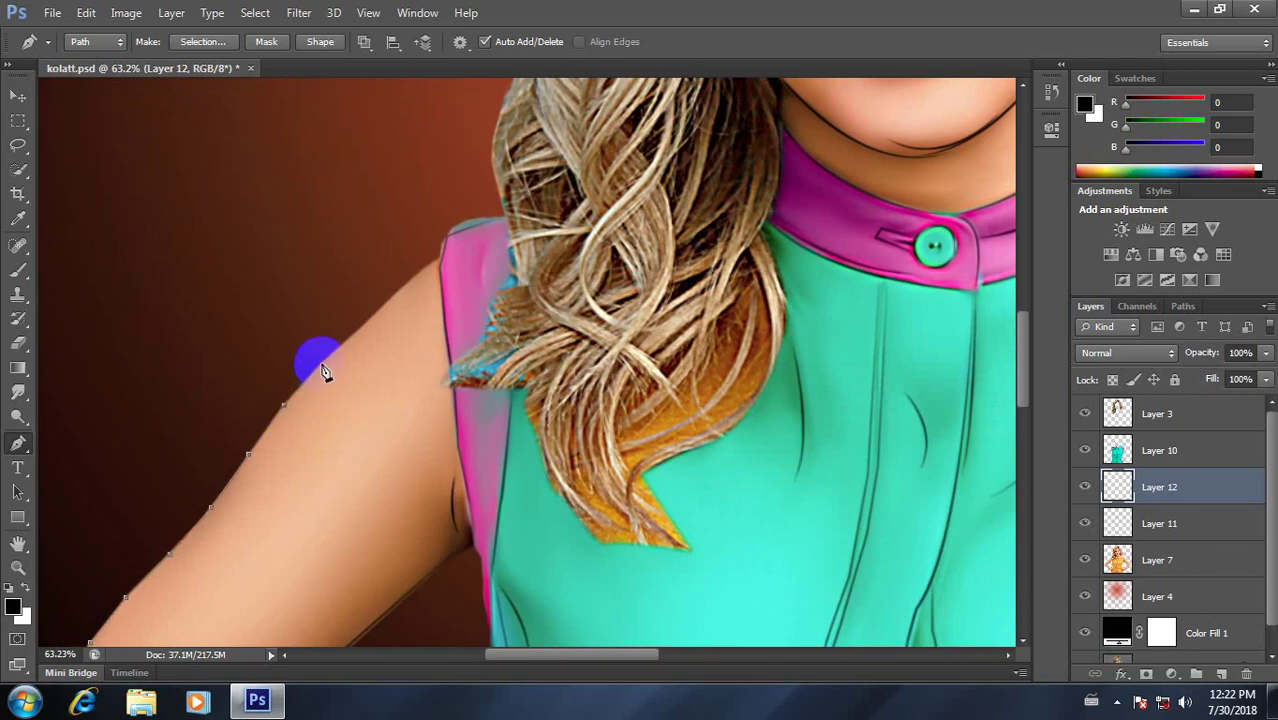
left_click(347, 340)
left_click(389, 299)
left_click(414, 282)
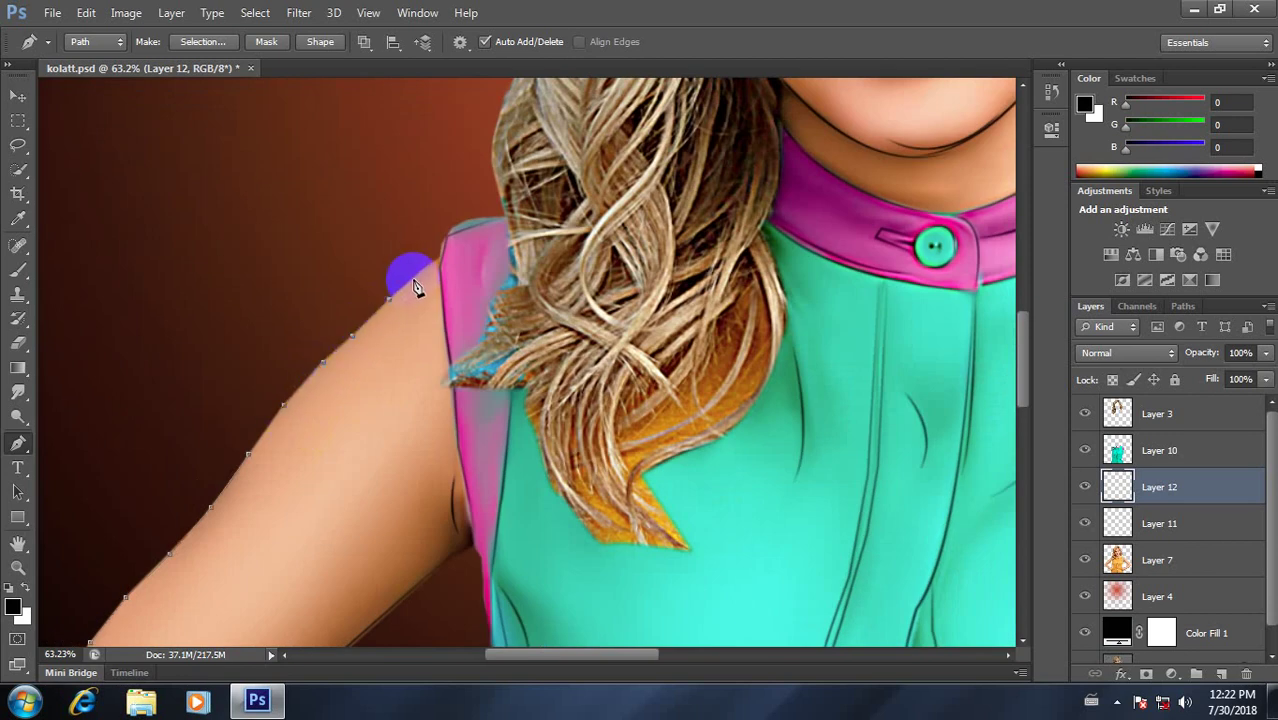
left_click(510, 318)
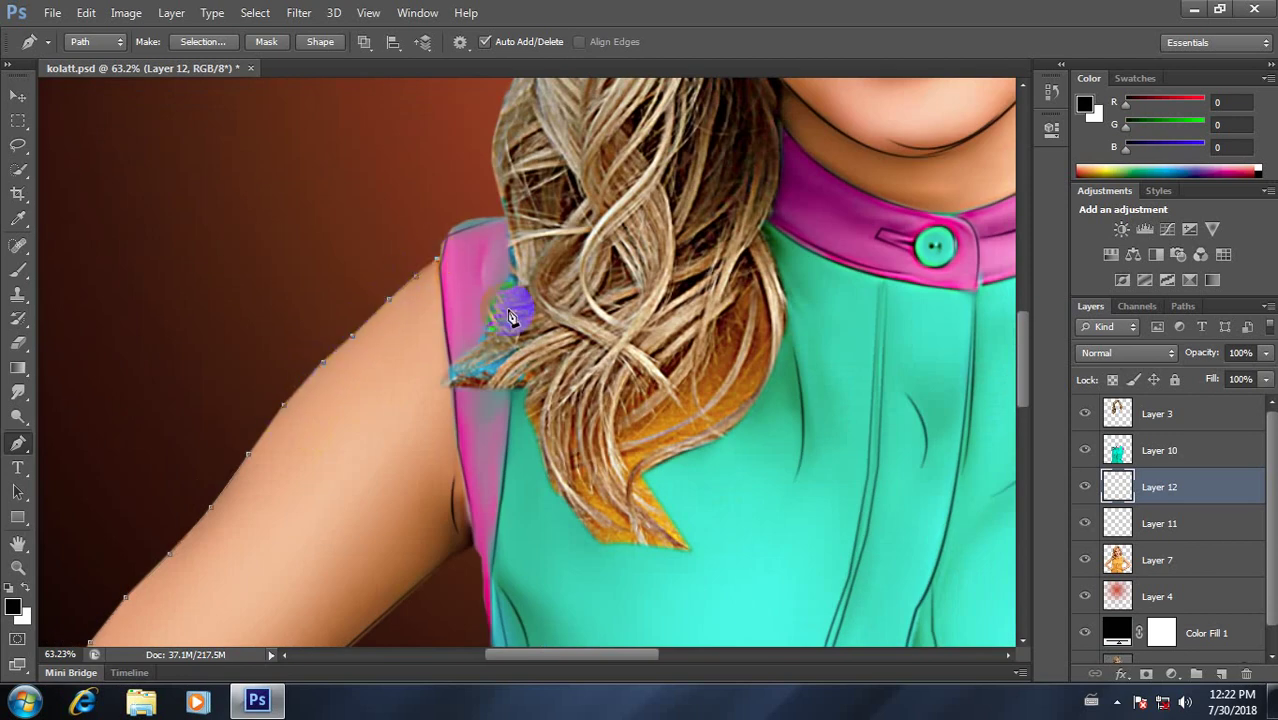
Step: Stroke the outer left-arm path with the black brush, delete the path, and zoom to check it
right_click(447, 376)
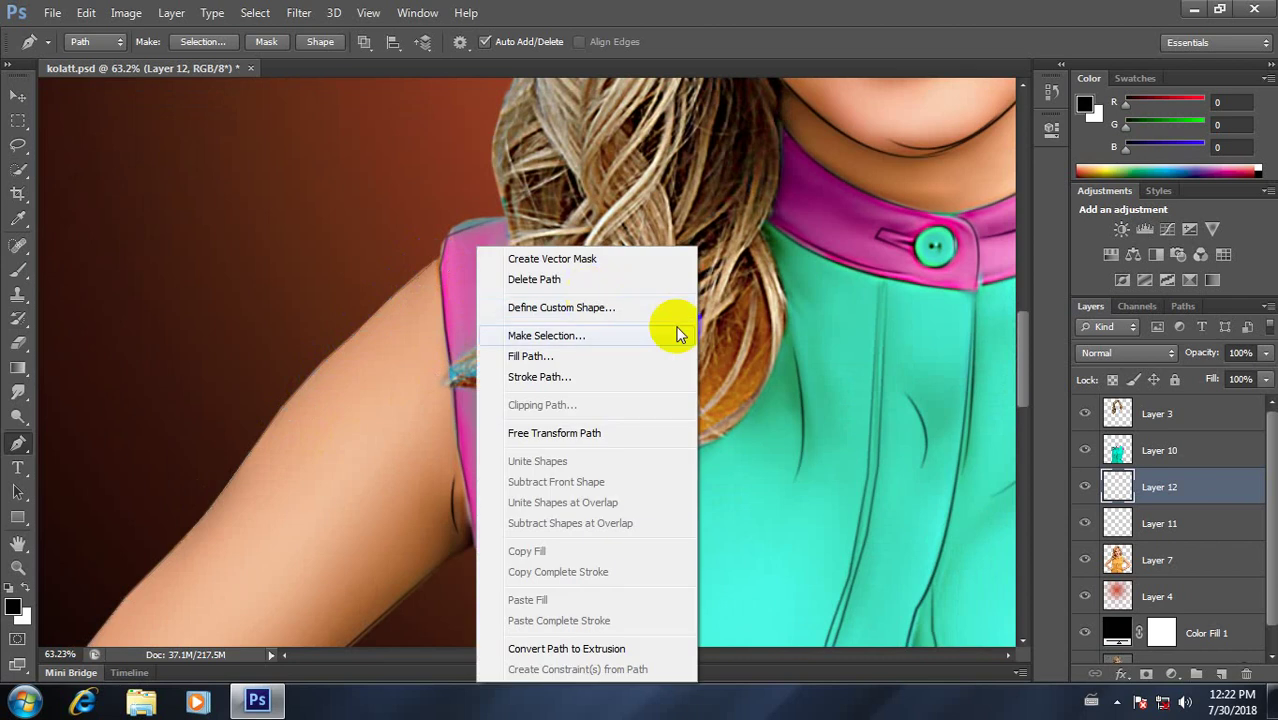
left_click(577, 378)
left_click(760, 238)
right_click(525, 343)
left_click(584, 277)
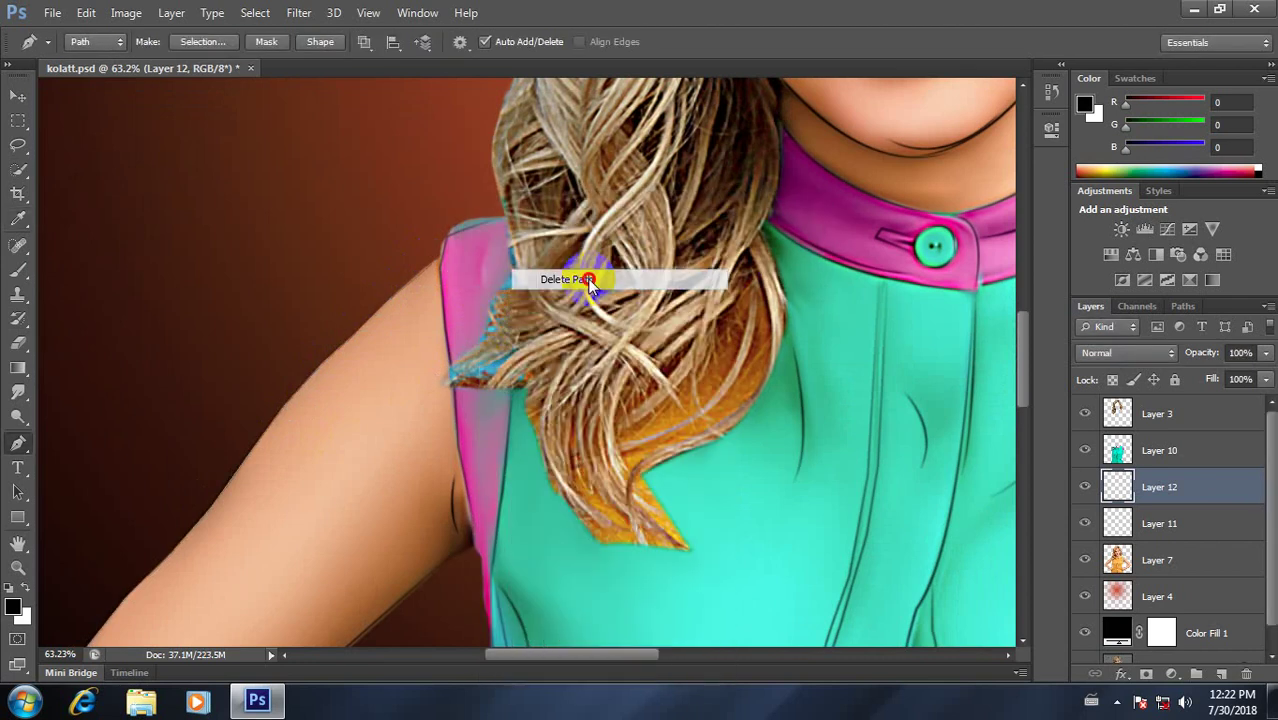
scroll(627, 251, "down", 3)
scroll(645, 262, "down", 3)
scroll(585, 414, "up", 2)
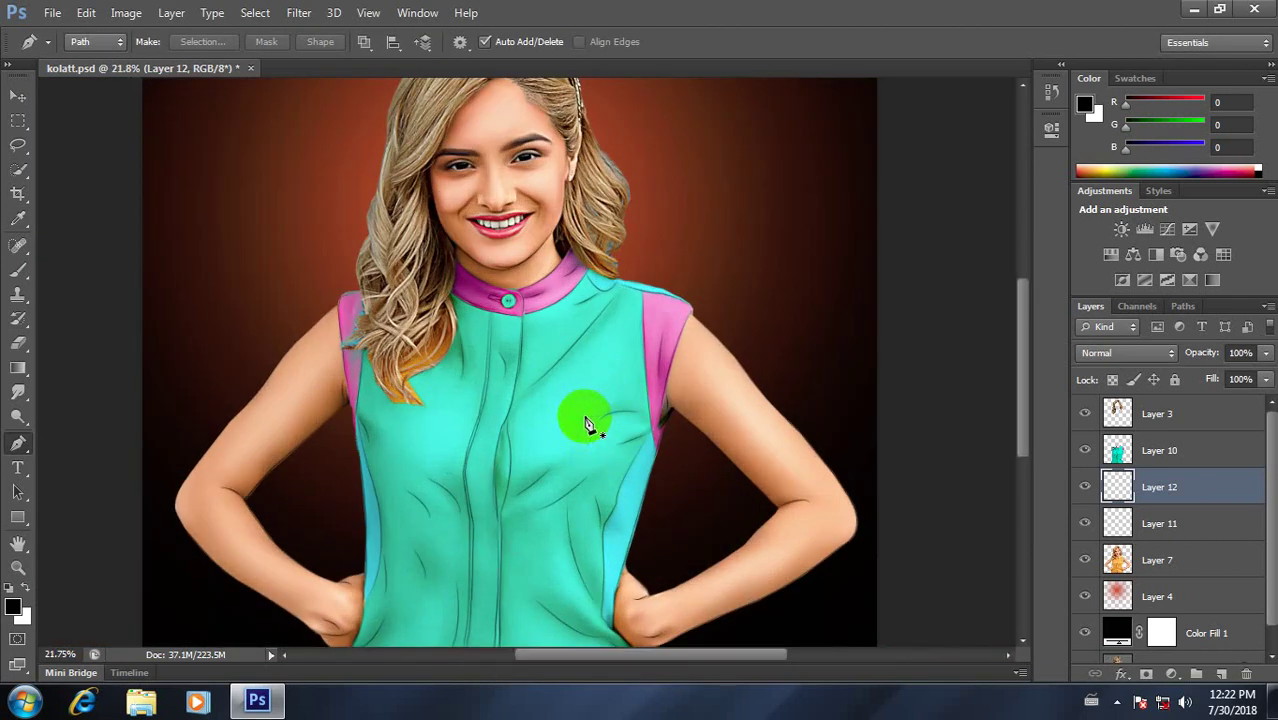
scroll(535, 408, "down", 1)
scroll(533, 408, "up", 1)
scroll(528, 405, "up", 2)
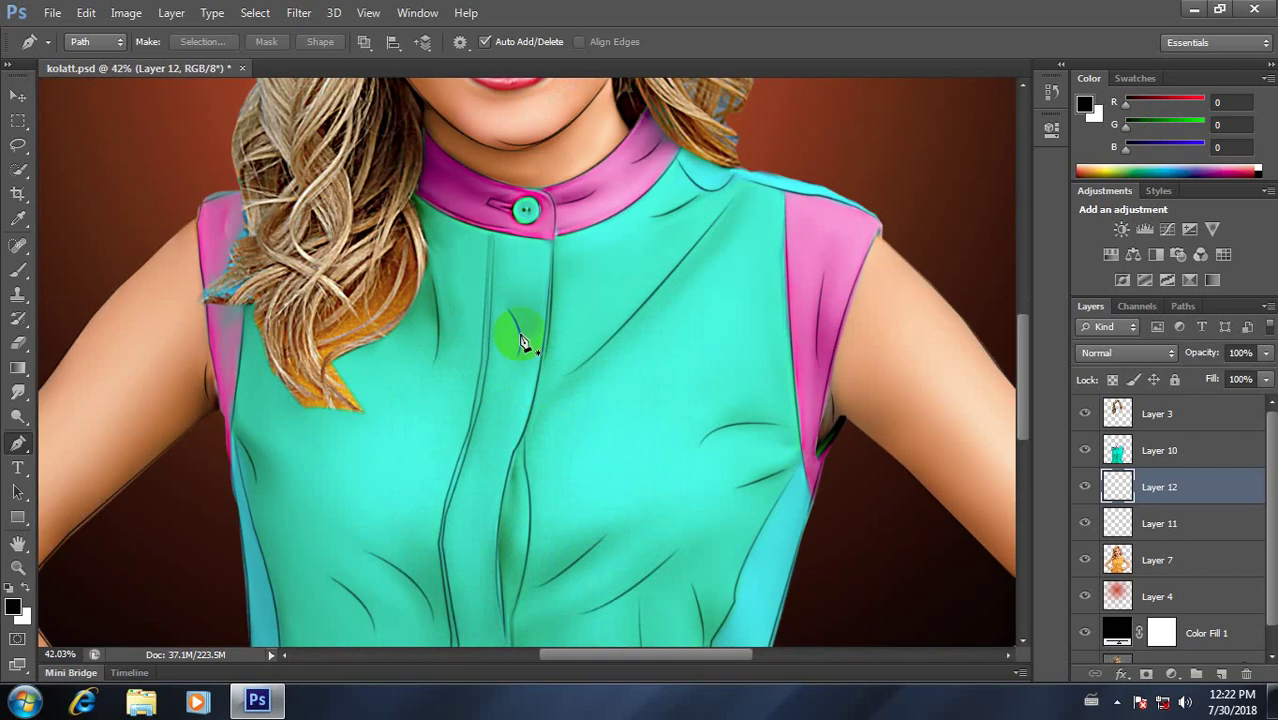
scroll(522, 337, "down", 2)
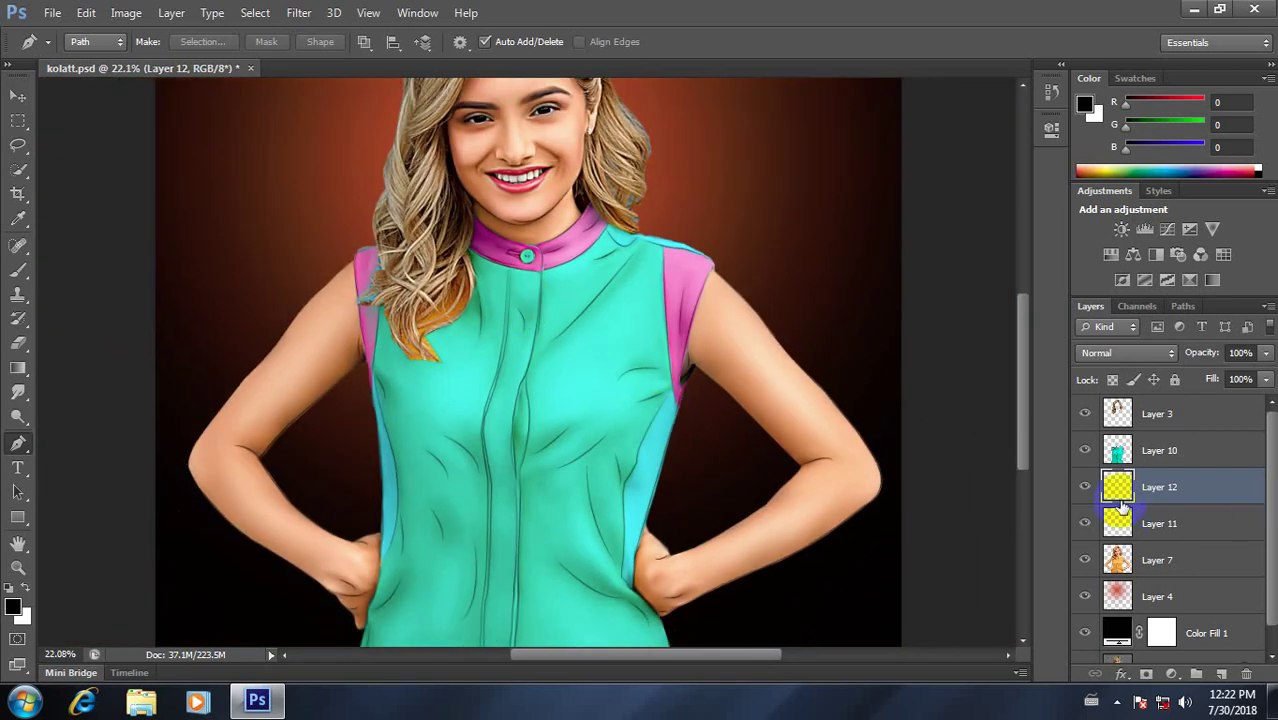
Step: Apply a Gaussian Blur of about 1.2 pixels to Layer 11's outlines
left_click(1163, 522)
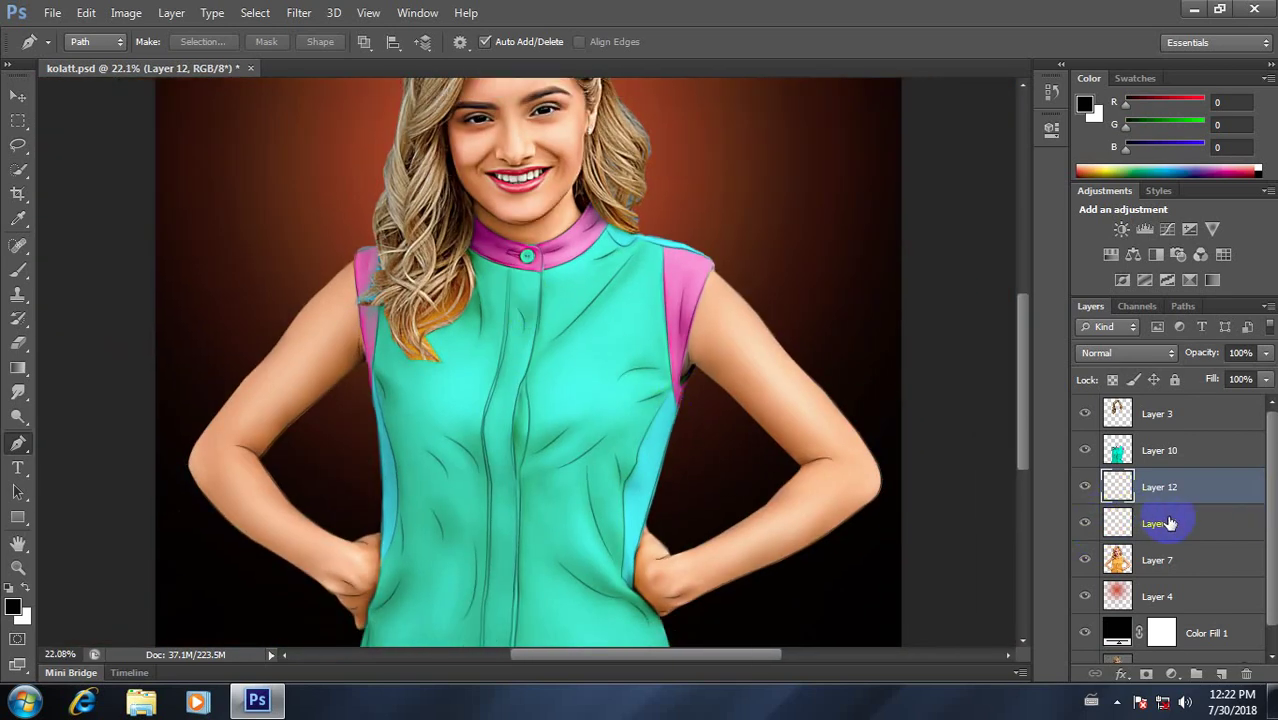
left_click(299, 13)
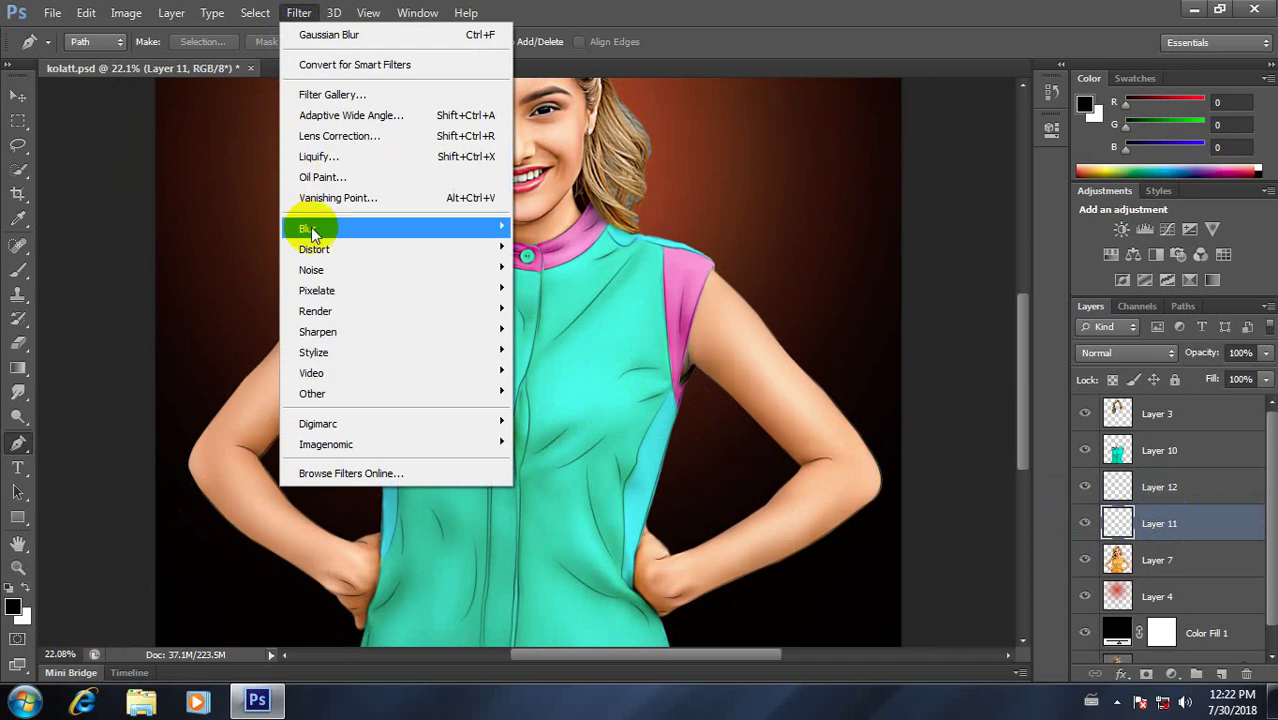
mouse_move(395, 228)
left_click(593, 388)
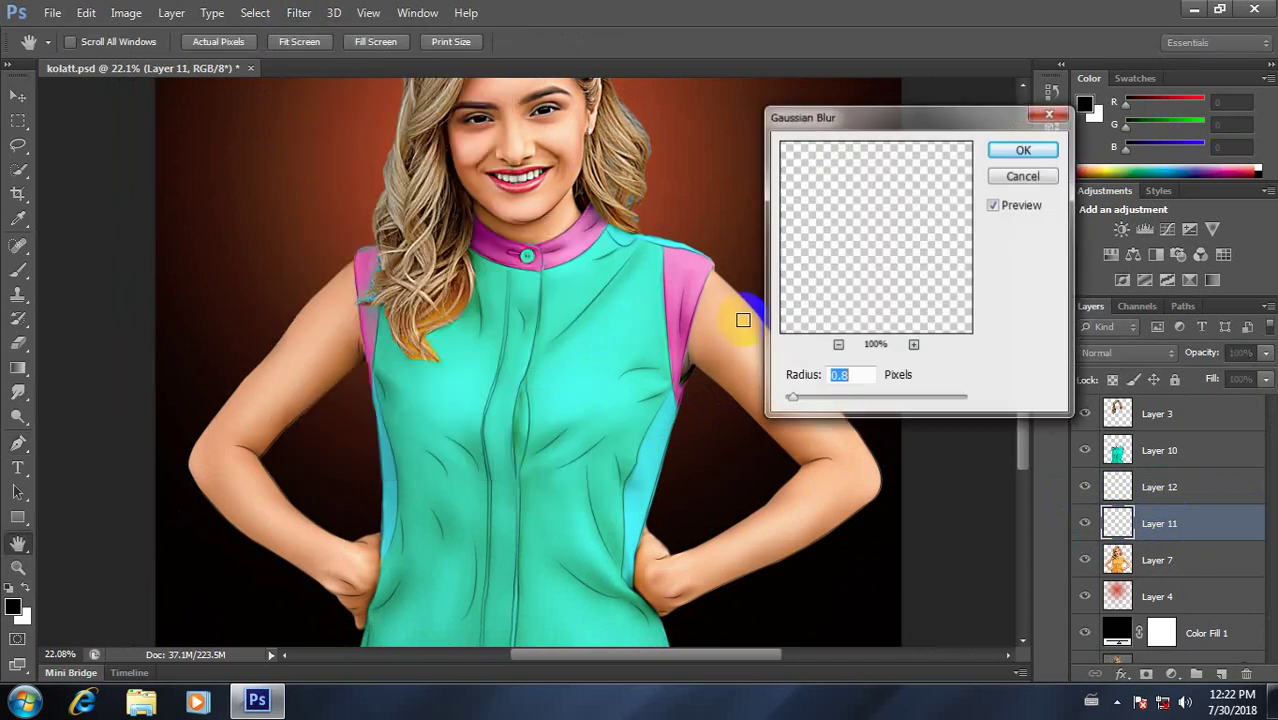
left_click_drag(801, 399, 793, 401)
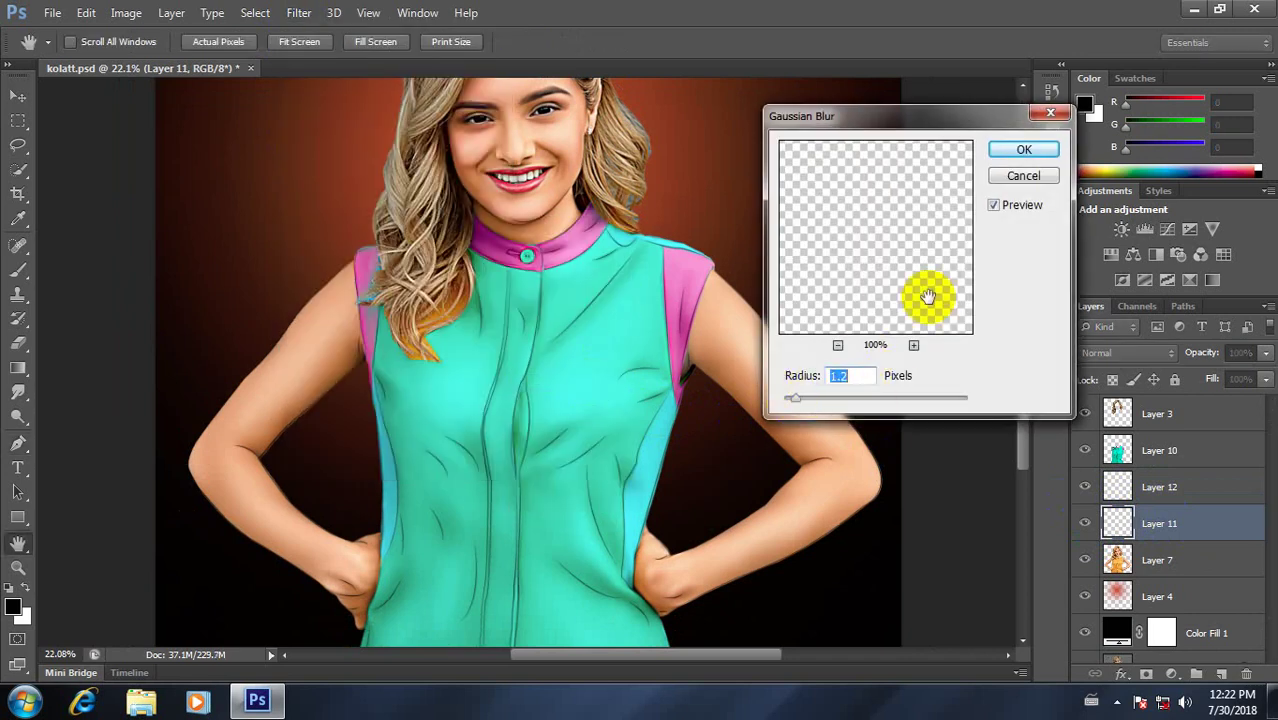
left_click(1023, 149)
Step: Switch back to the Pen tool, show Layer 12's arm outlines, and reselect Layer 11
key("p")
scroll(508, 372, "down", 1)
scroll(508, 372, "up", 3)
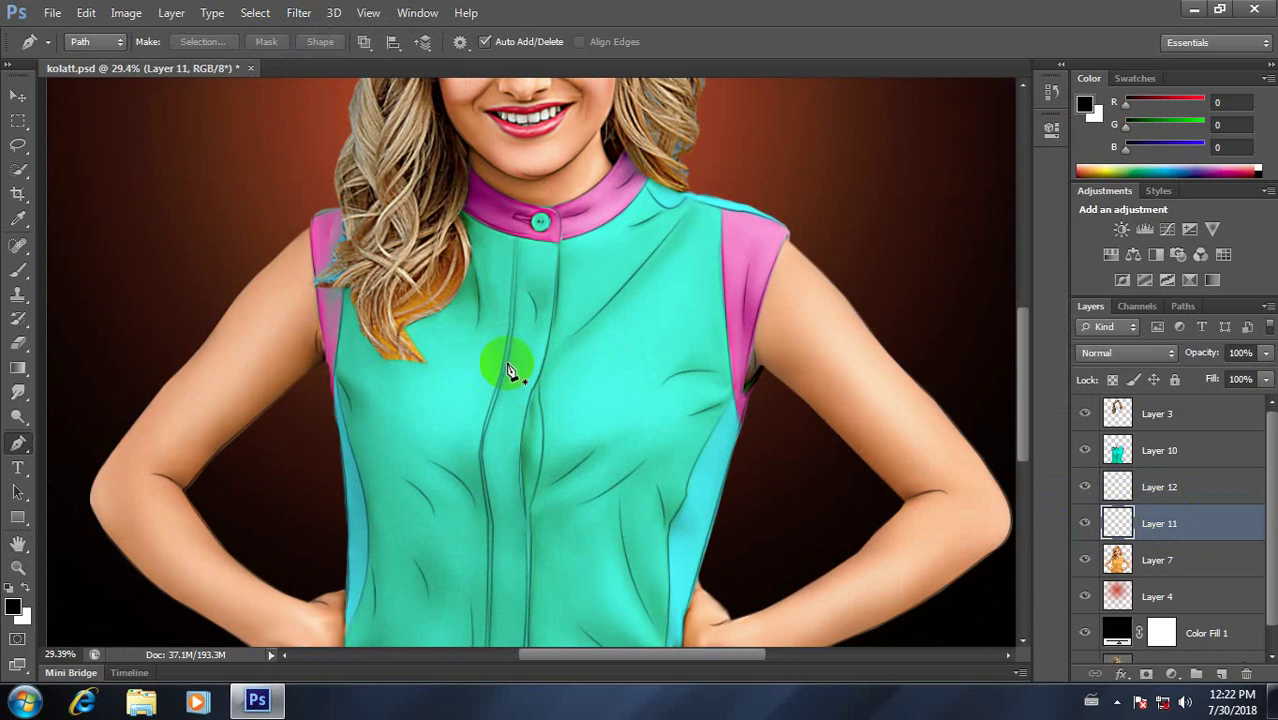
left_click(1110, 487)
left_click(1083, 487)
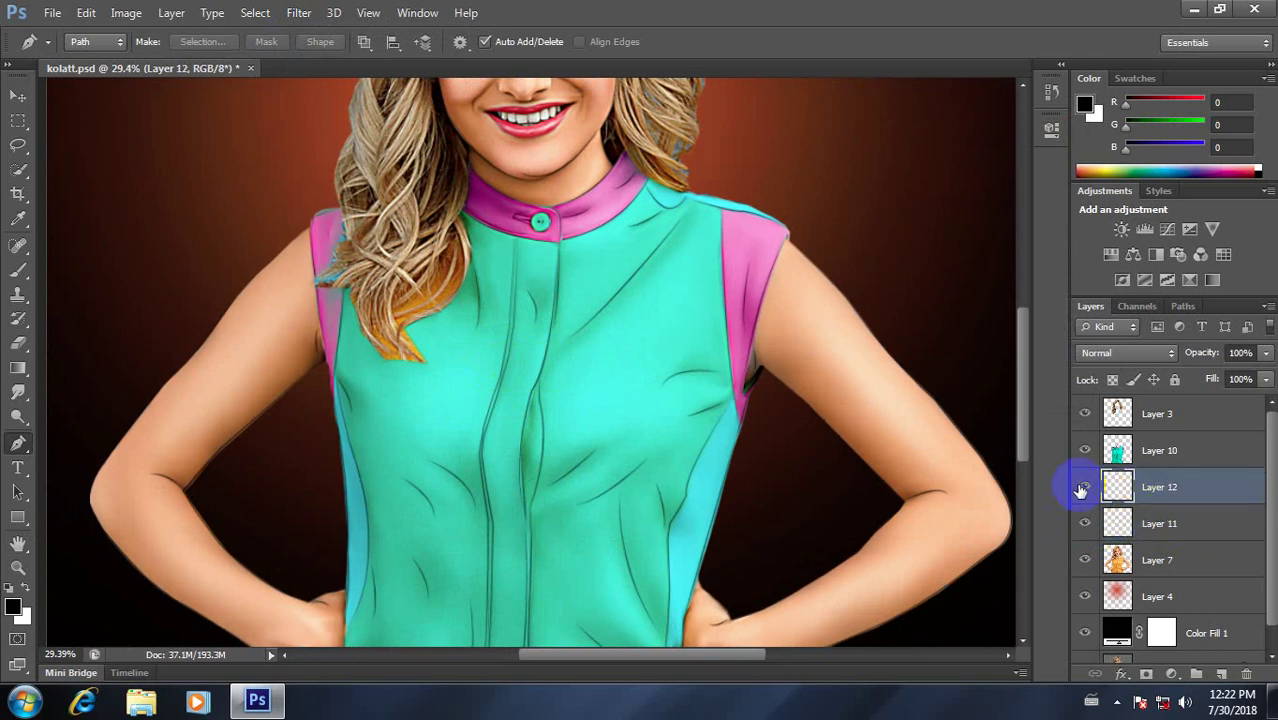
scroll(660, 356, "down", 2)
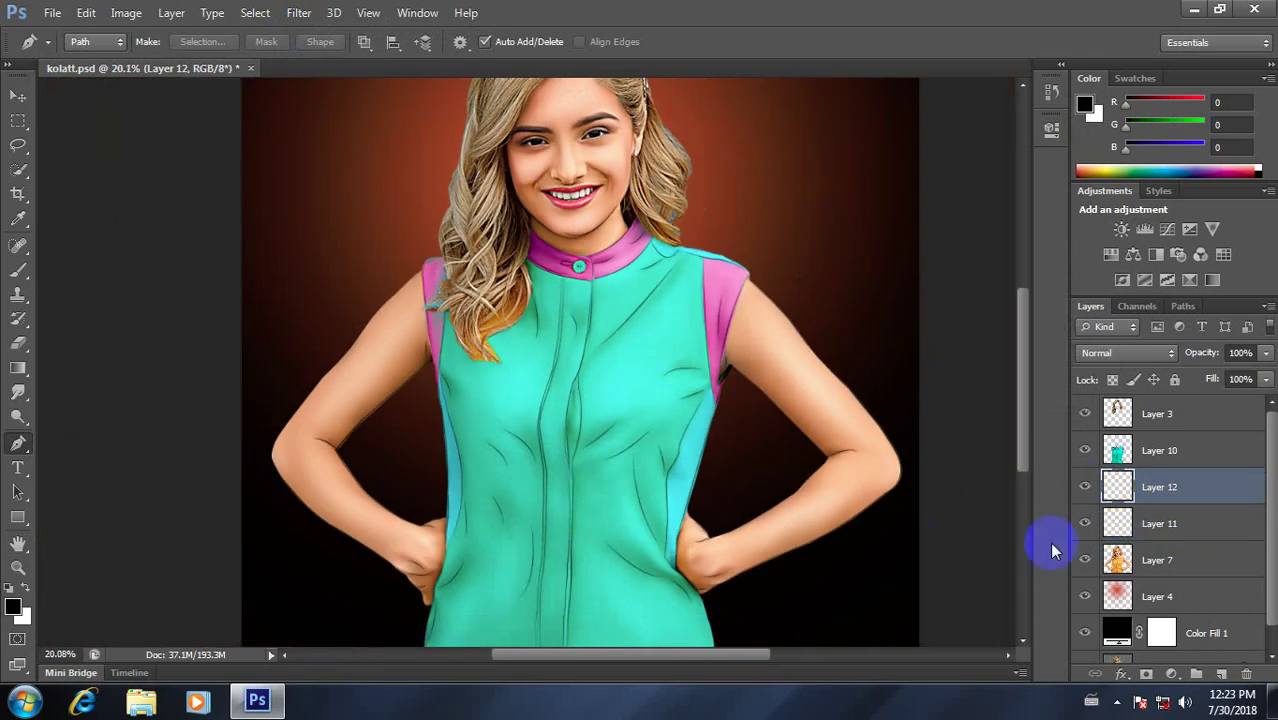
left_click(1150, 523)
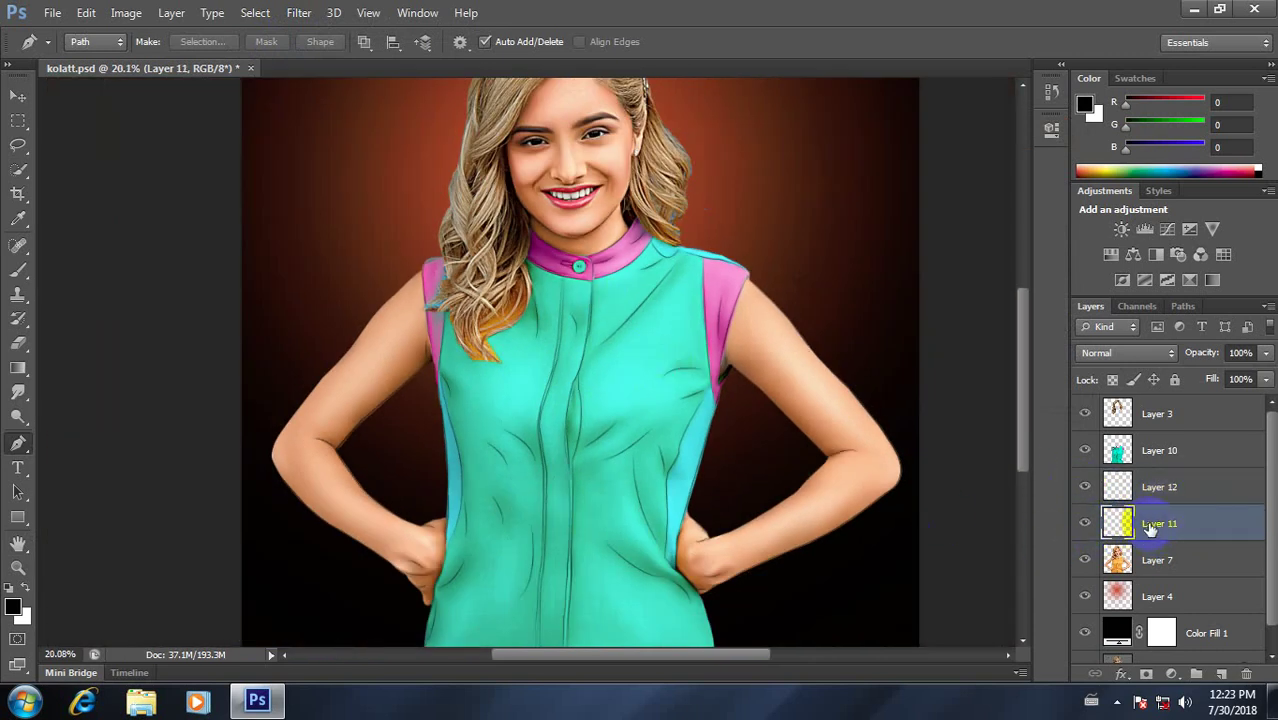
scroll(600, 210, "up", 3)
scroll(588, 262, "up", 3)
scroll(588, 262, "up", 2)
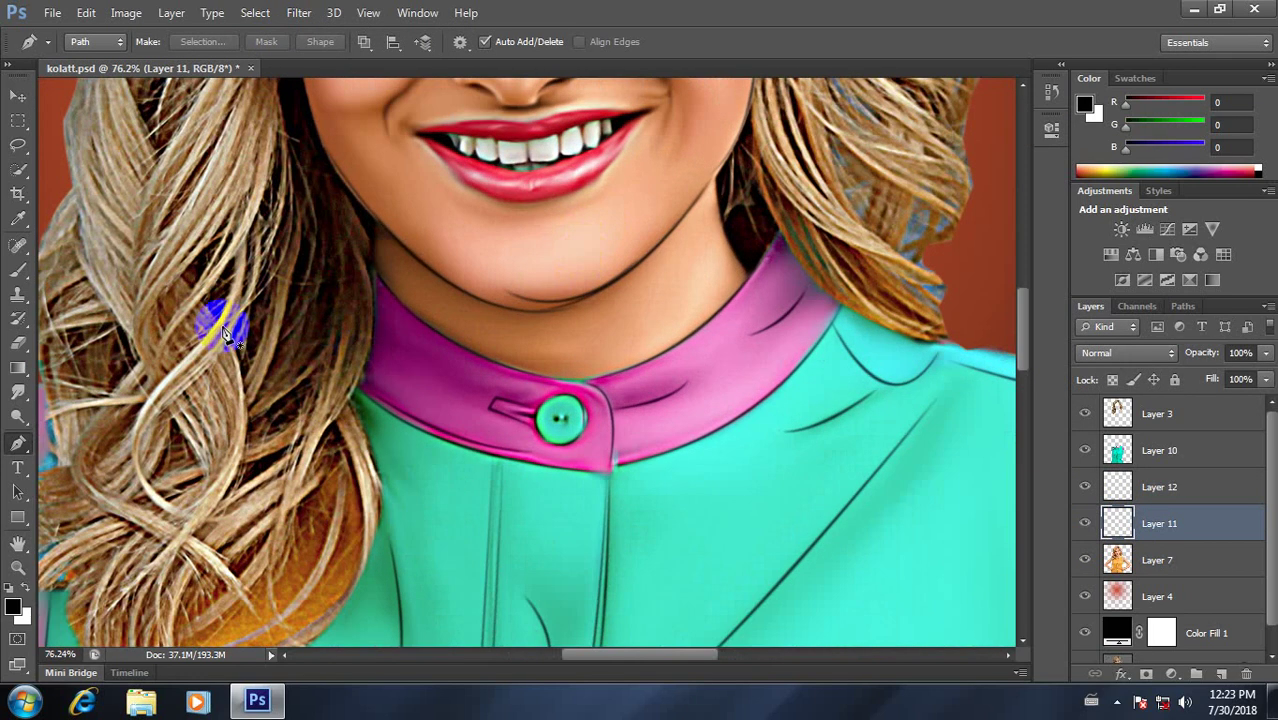
Step: Switch to the Eraser at 35% opacity and about 32% flow with a smaller brush
left_click(18, 343)
left_click_drag(316, 42, 257, 80)
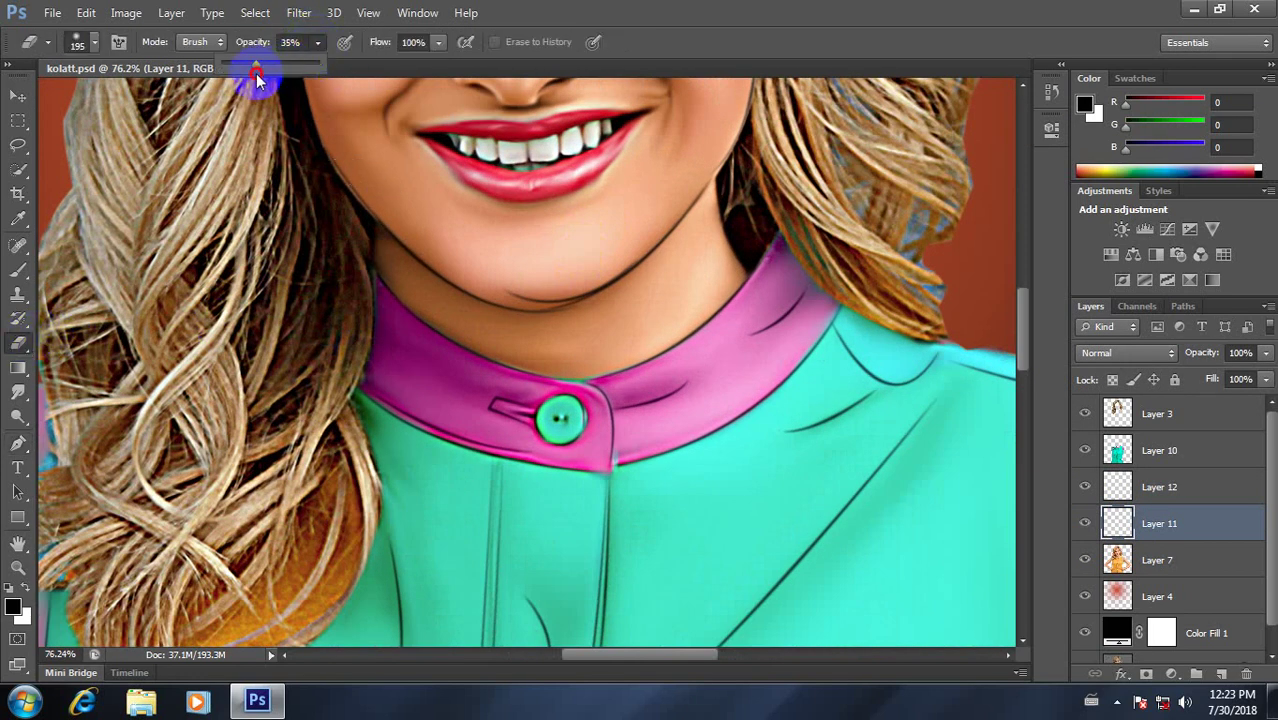
left_click(436, 44)
left_click_drag(369, 79, 373, 79)
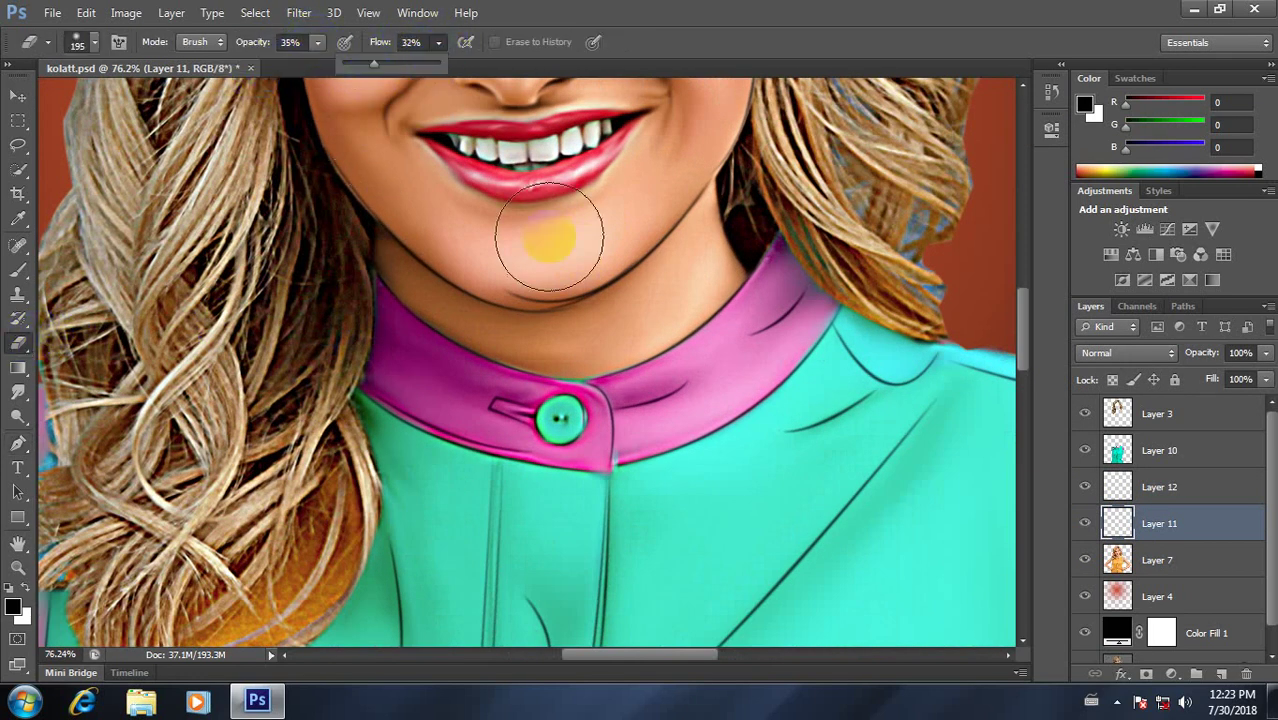
scroll(620, 289, "up", 1)
key("bracketleft")
key("bracketleft")
key("bracketleft")
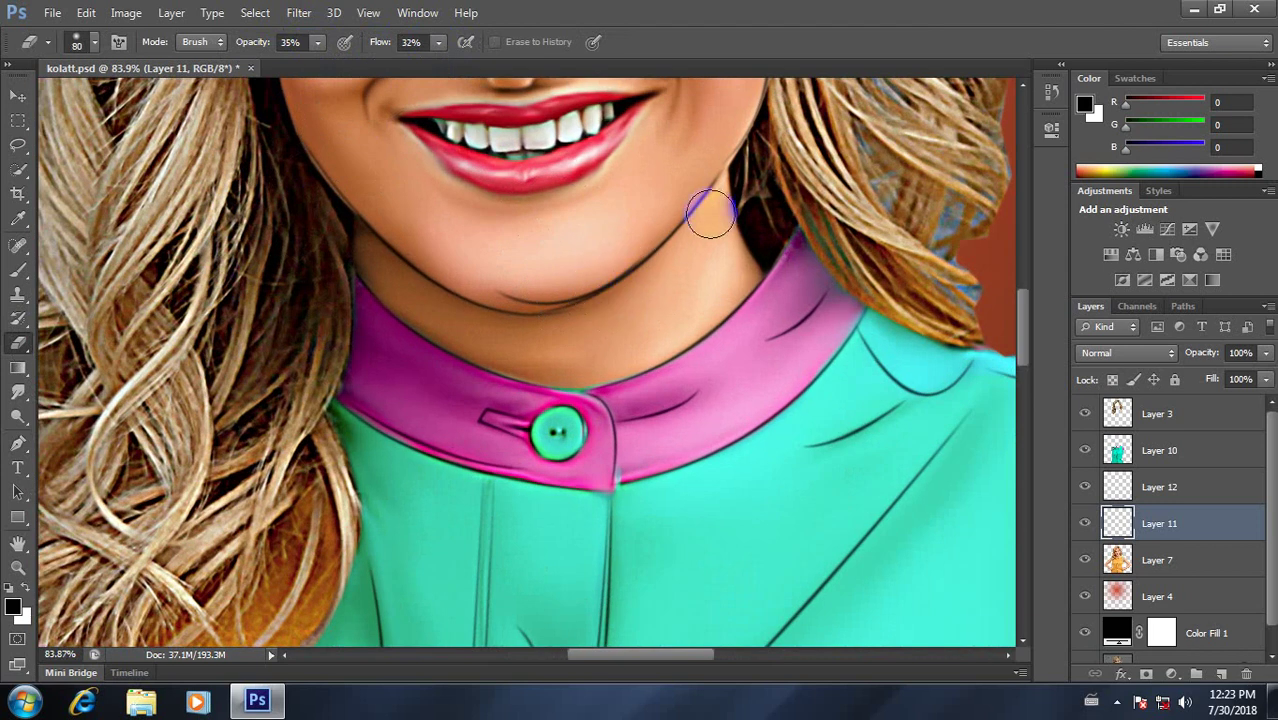
Step: Lightly erase the dark outlines along the chin and right jaw on Layer 11
mouse_move(717, 174)
left_mouse_down()
mouse_move(670, 228)
mouse_move(502, 297)
mouse_move(591, 283)
mouse_move(442, 291)
mouse_move(322, 165)
mouse_move(422, 265)
mouse_move(365, 228)
mouse_move(498, 304)
mouse_move(416, 269)
mouse_move(568, 297)
mouse_move(646, 273)
left_mouse_up()
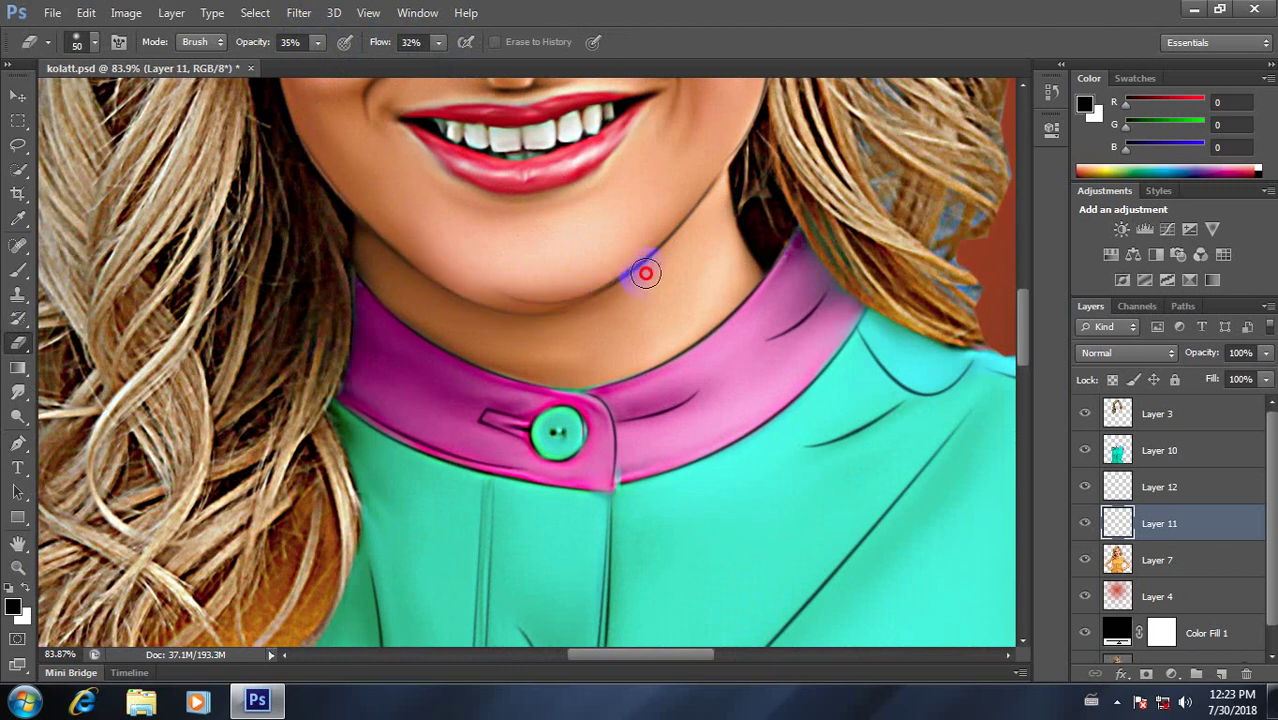
left_click_drag(696, 221, 671, 234)
mouse_move(710, 185)
left_mouse_down()
mouse_move(622, 277)
mouse_move(648, 257)
mouse_move(556, 300)
left_mouse_up()
mouse_move(722, 262)
left_mouse_down()
mouse_move(597, 372)
mouse_move(550, 385)
left_mouse_up()
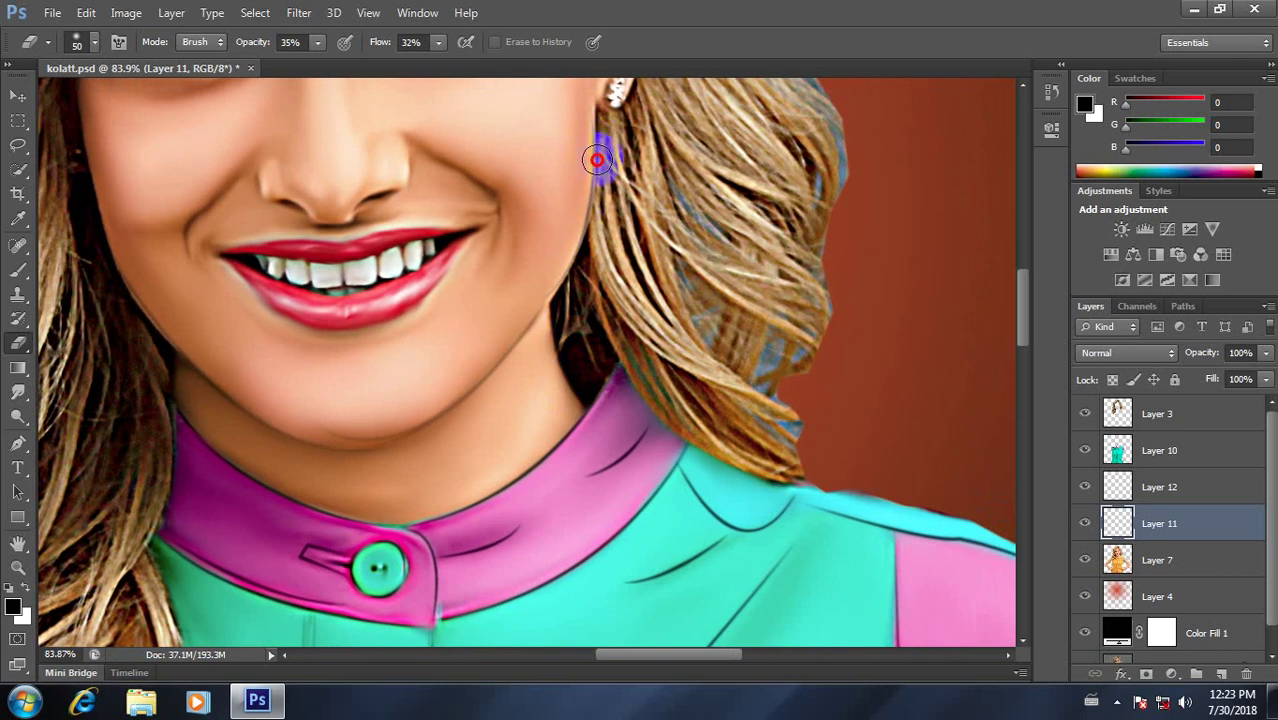
scroll(508, 292, "down", 5)
scroll(488, 455, "down", 2)
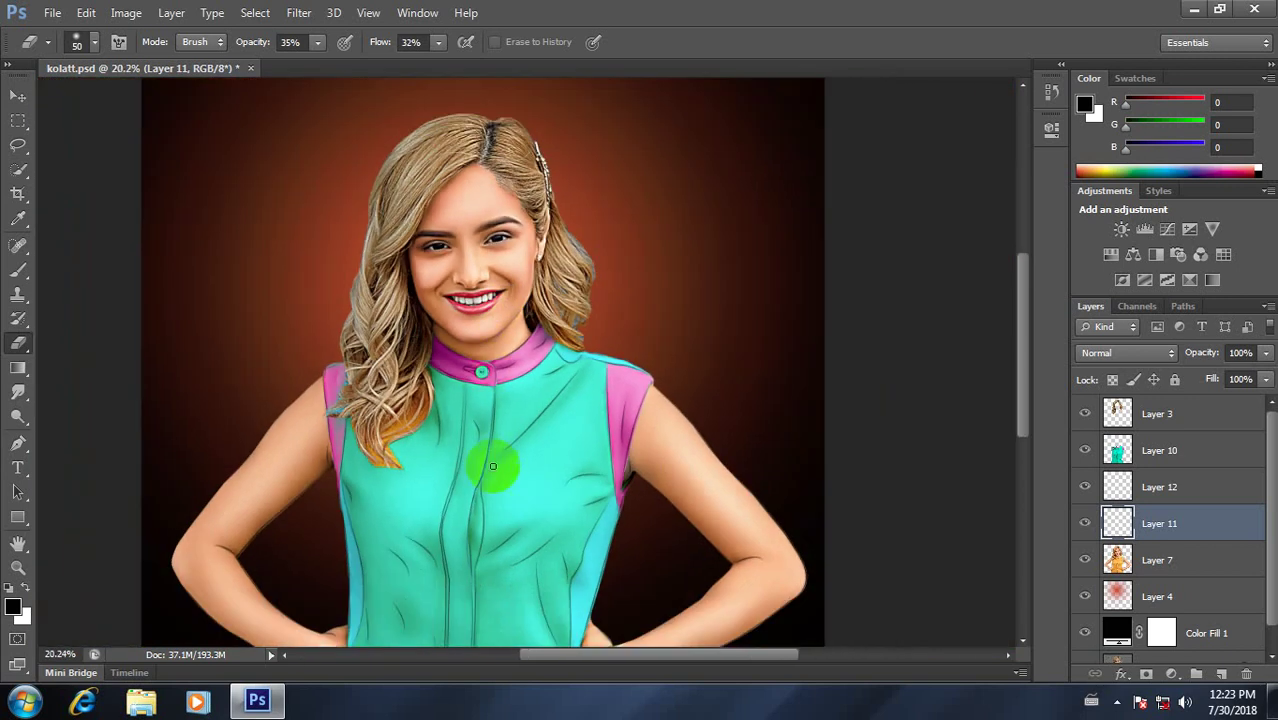
scroll(506, 484, "up", 4)
Step: Soften the outlines of the hand on the hip and the left hand
left_click_drag(647, 499, 540, 270)
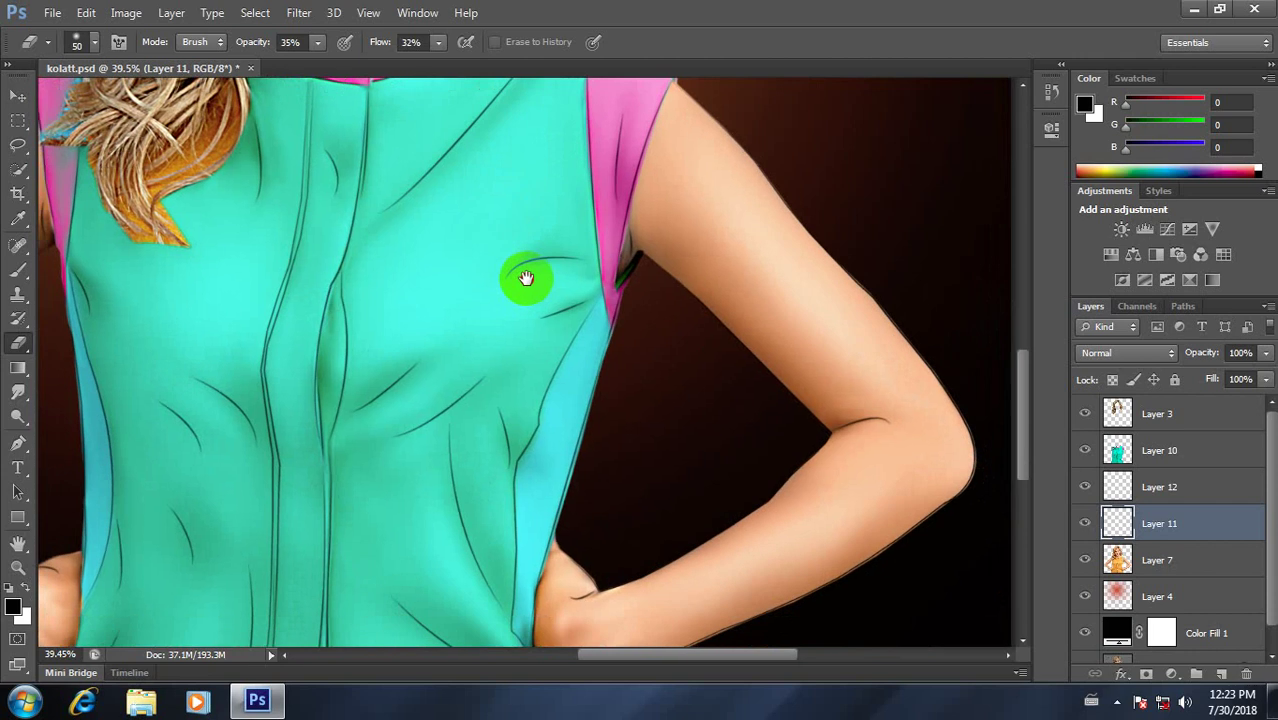
left_click_drag(884, 411, 913, 409)
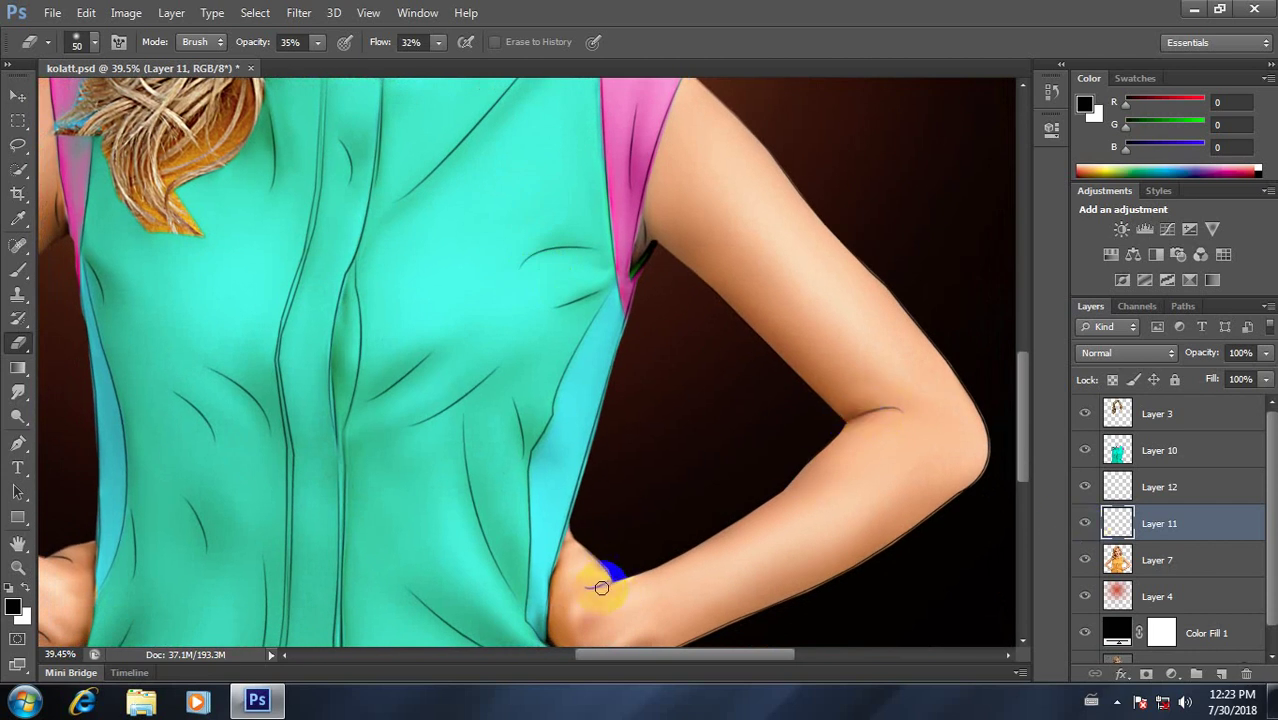
mouse_move(629, 611)
left_mouse_down()
mouse_move(658, 462)
mouse_move(628, 533)
left_mouse_up()
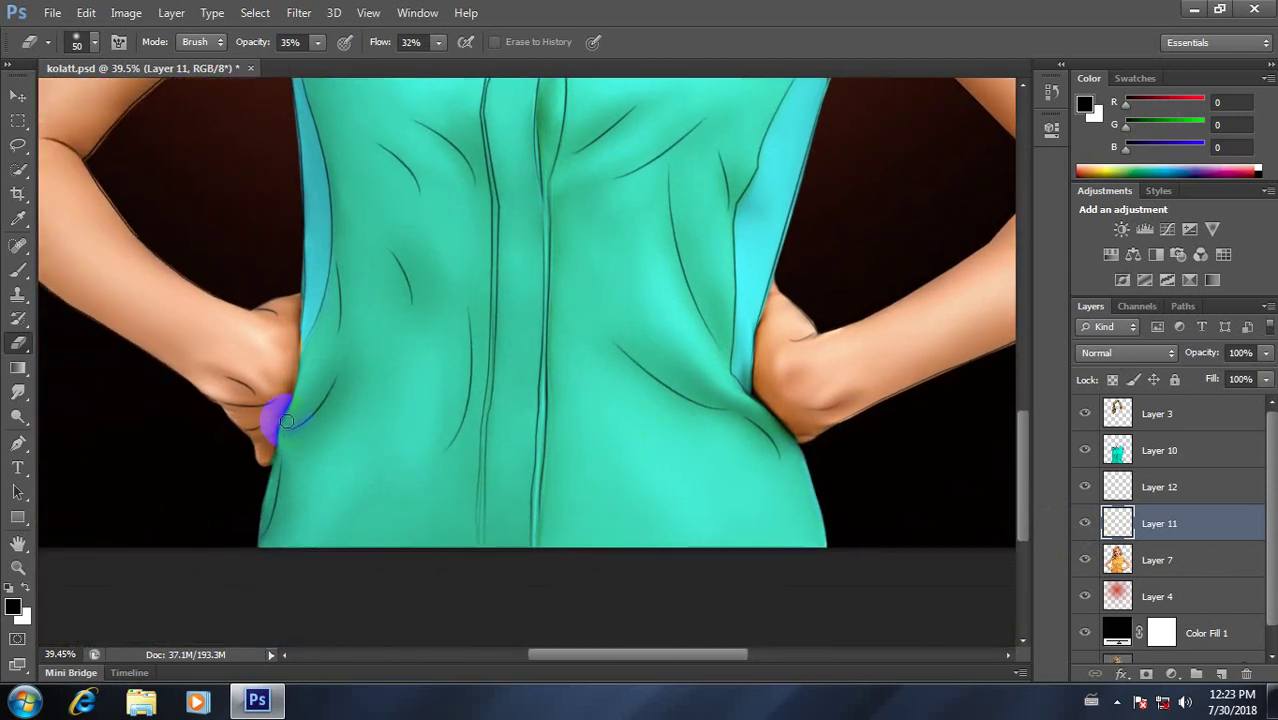
left_click_drag(268, 421, 234, 416)
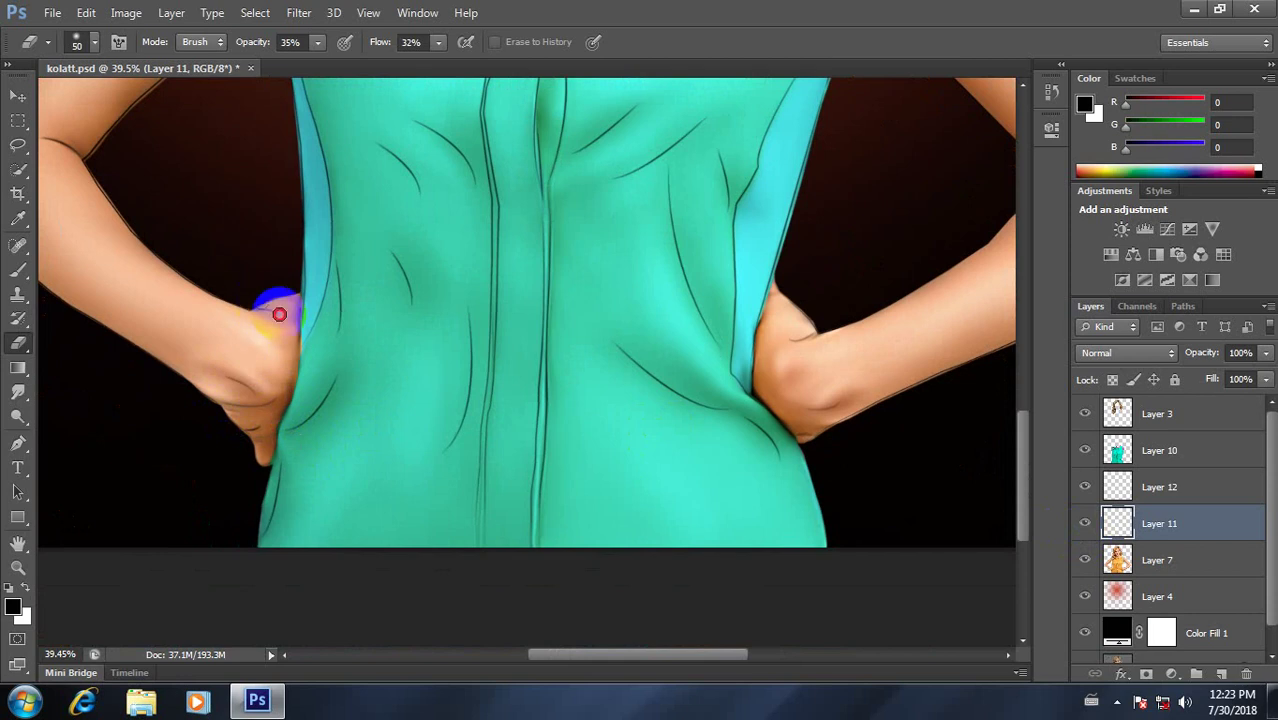
mouse_move(279, 314)
left_mouse_down()
mouse_move(257, 428)
mouse_move(271, 362)
left_mouse_up()
Step: Move the view to the left arm and elbow to inspect the softened outlines
scroll(436, 374, "up", 2)
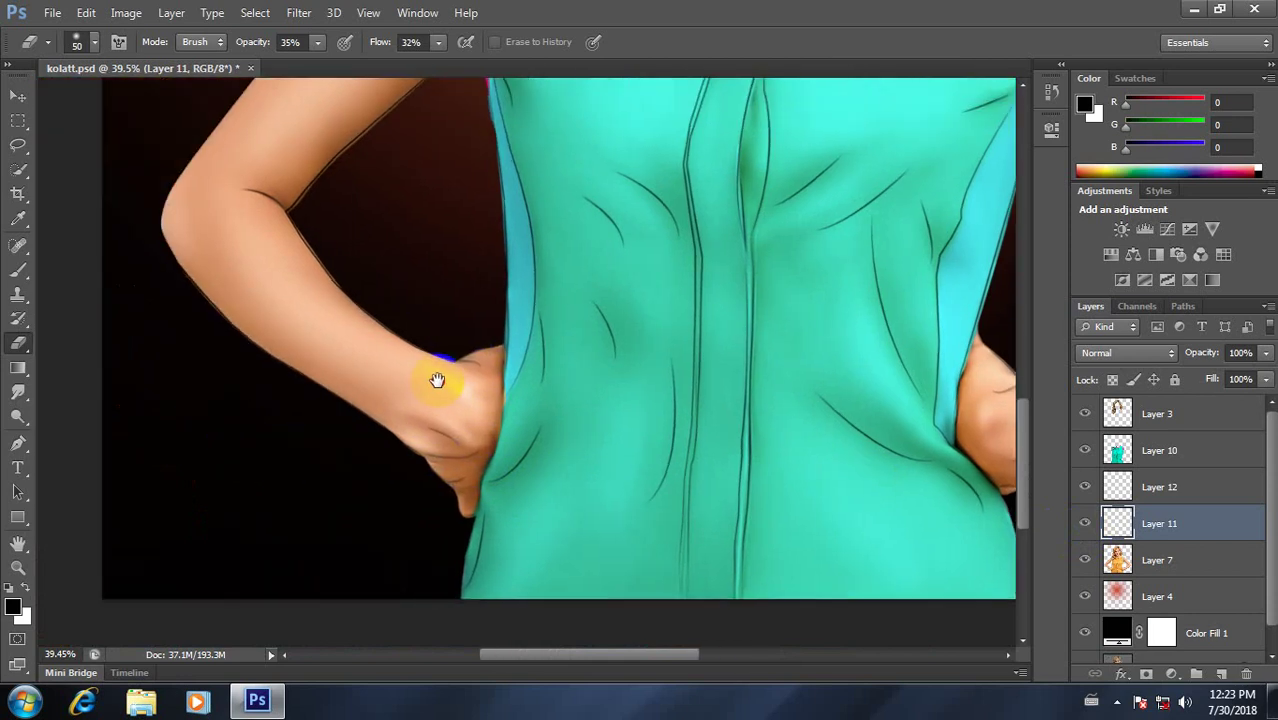
mouse_move(436, 374)
left_mouse_down()
mouse_move(597, 453)
mouse_move(479, 297)
mouse_move(363, 178)
left_mouse_up()
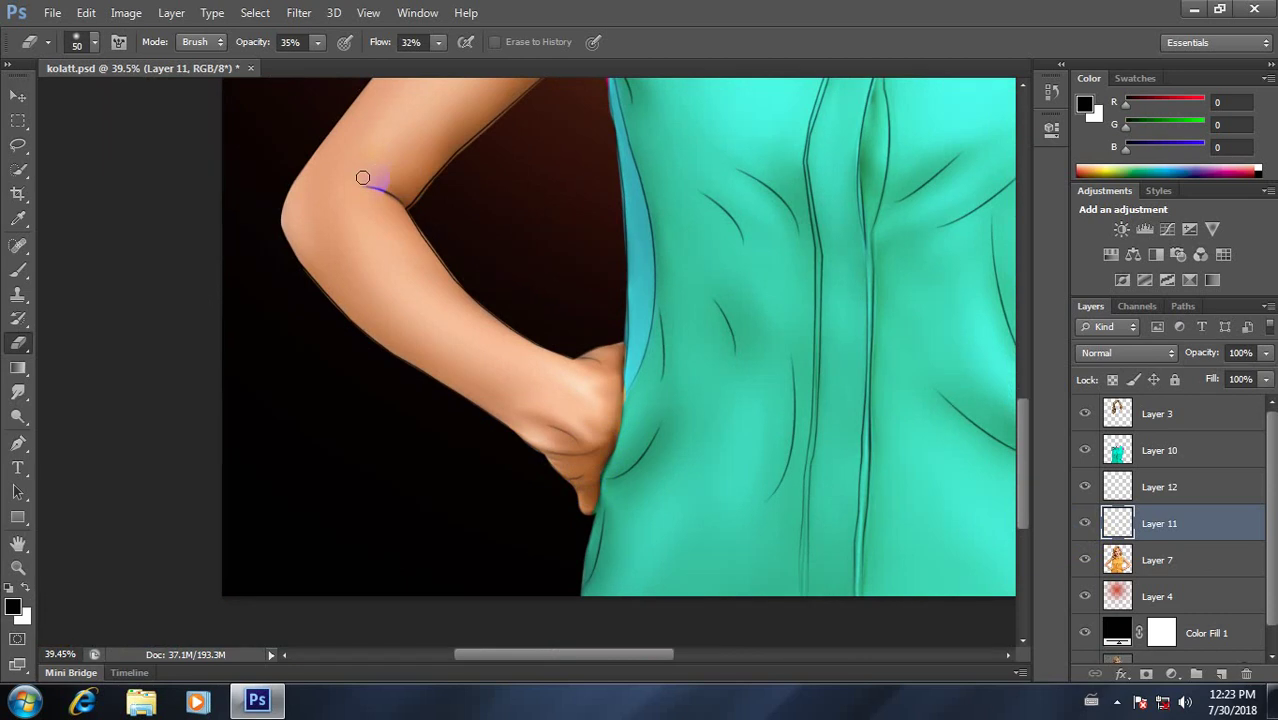
scroll(571, 205, "down", 2)
scroll(571, 205, "down", 2)
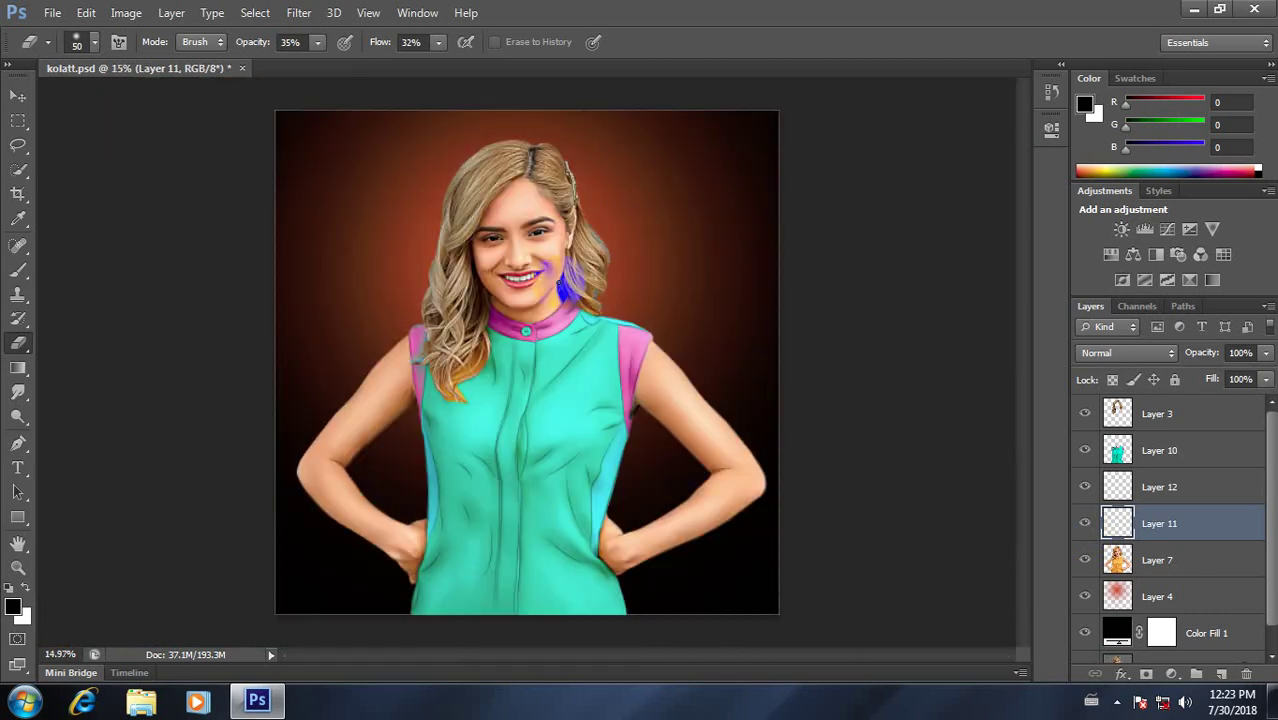
scroll(558, 419, "down", 2)
scroll(558, 419, "up", 3)
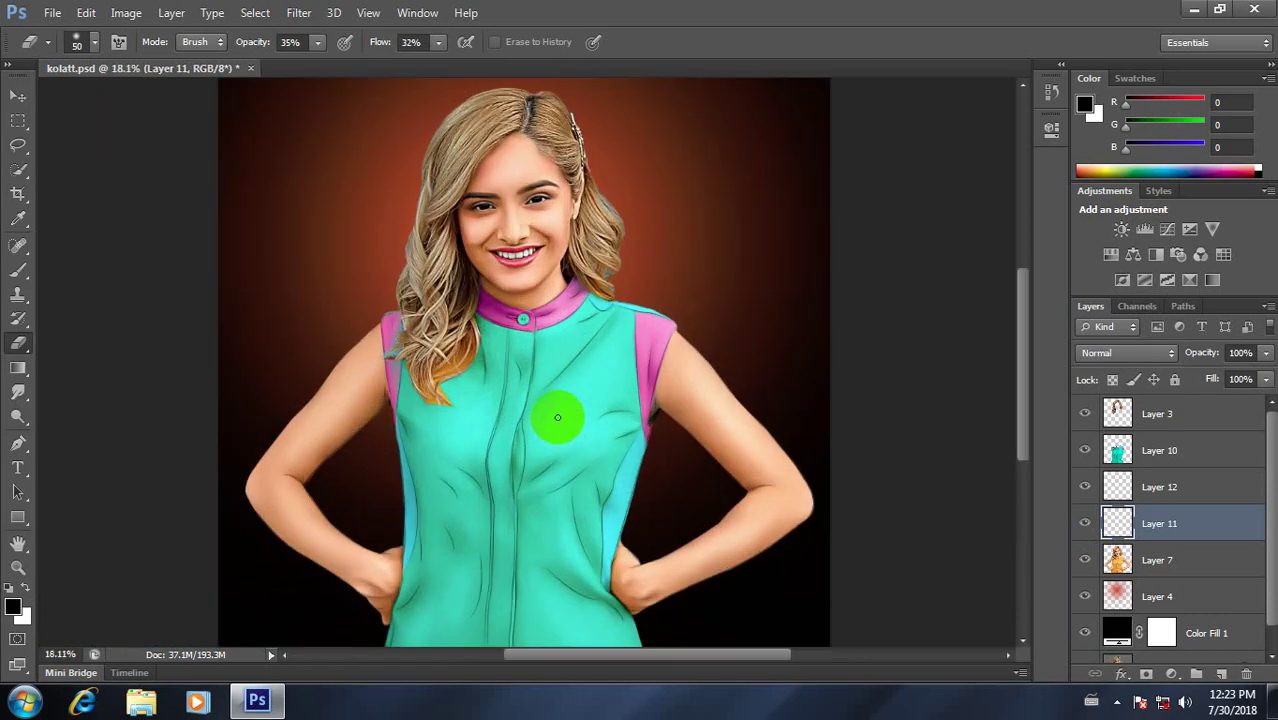
scroll(557, 417, "down", 2)
scroll(579, 386, "up", 2)
scroll(585, 451, "up", 1)
scroll(582, 437, "down", 3)
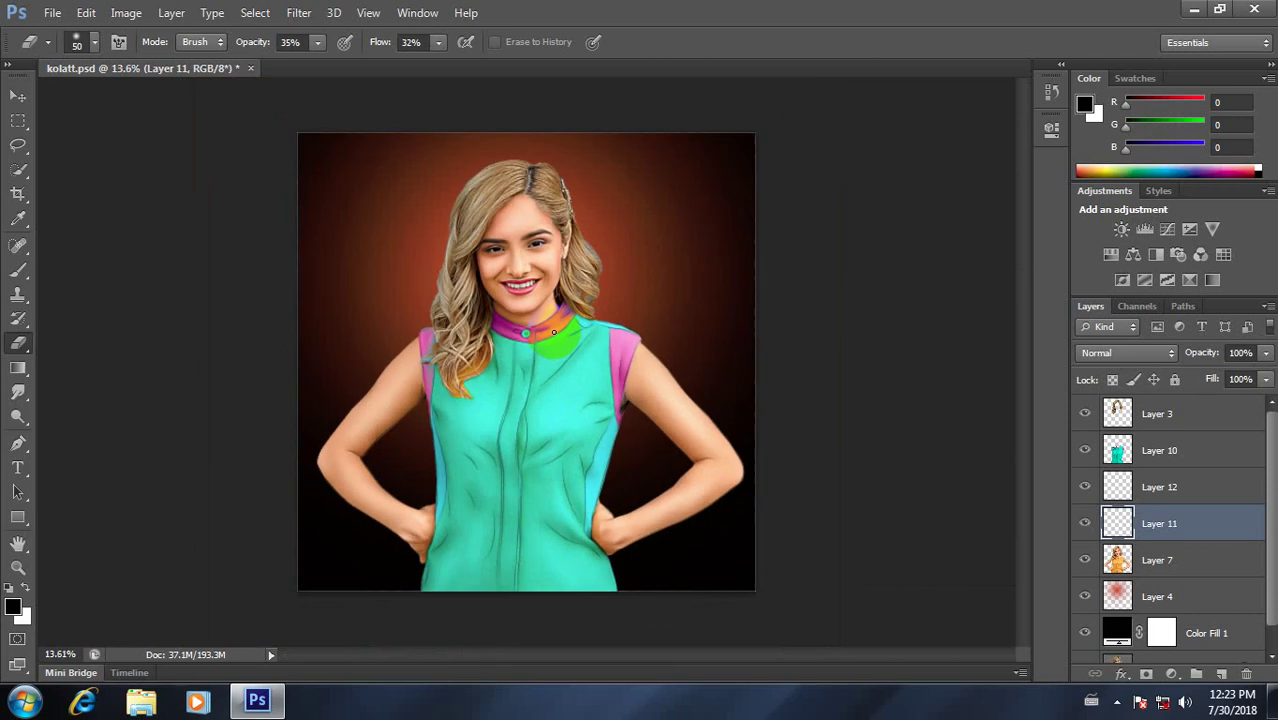
scroll(555, 345, "up", 3)
scroll(558, 368, "down", 3)
scroll(545, 300, "up", 1)
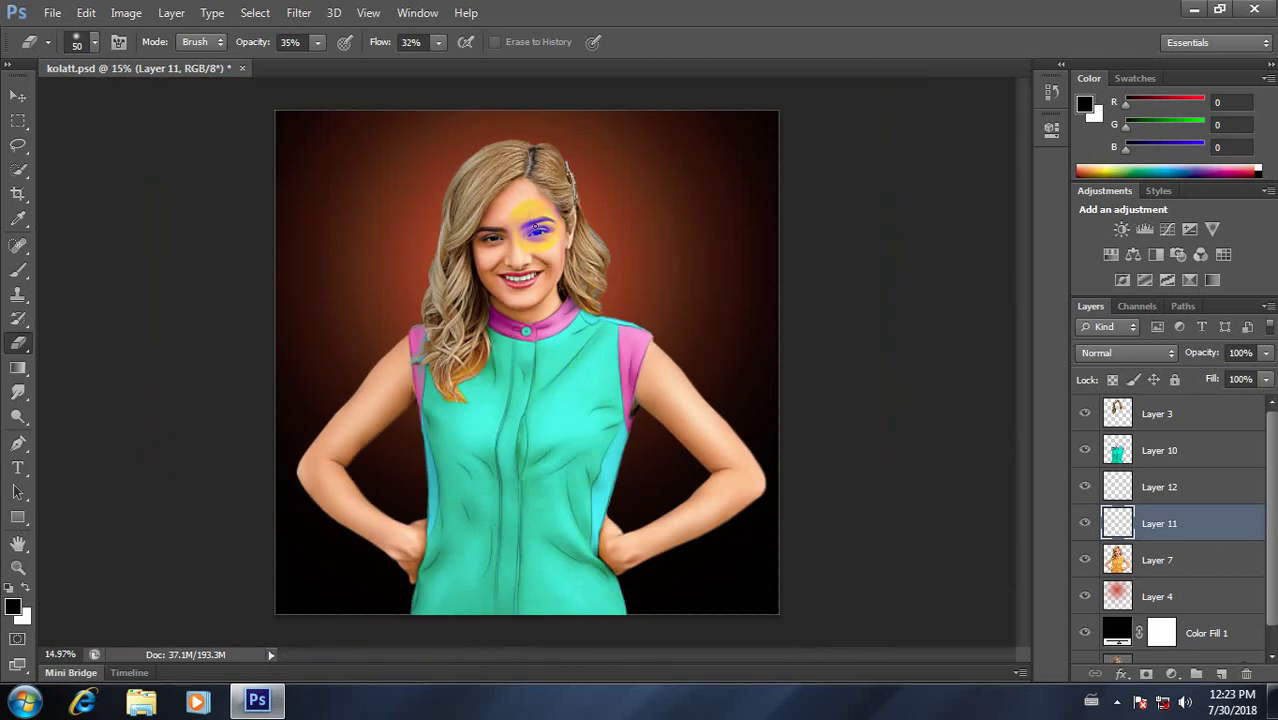
scroll(536, 229, "up", 1)
scroll(536, 229, "up", 1)
scroll(536, 229, "down", 1)
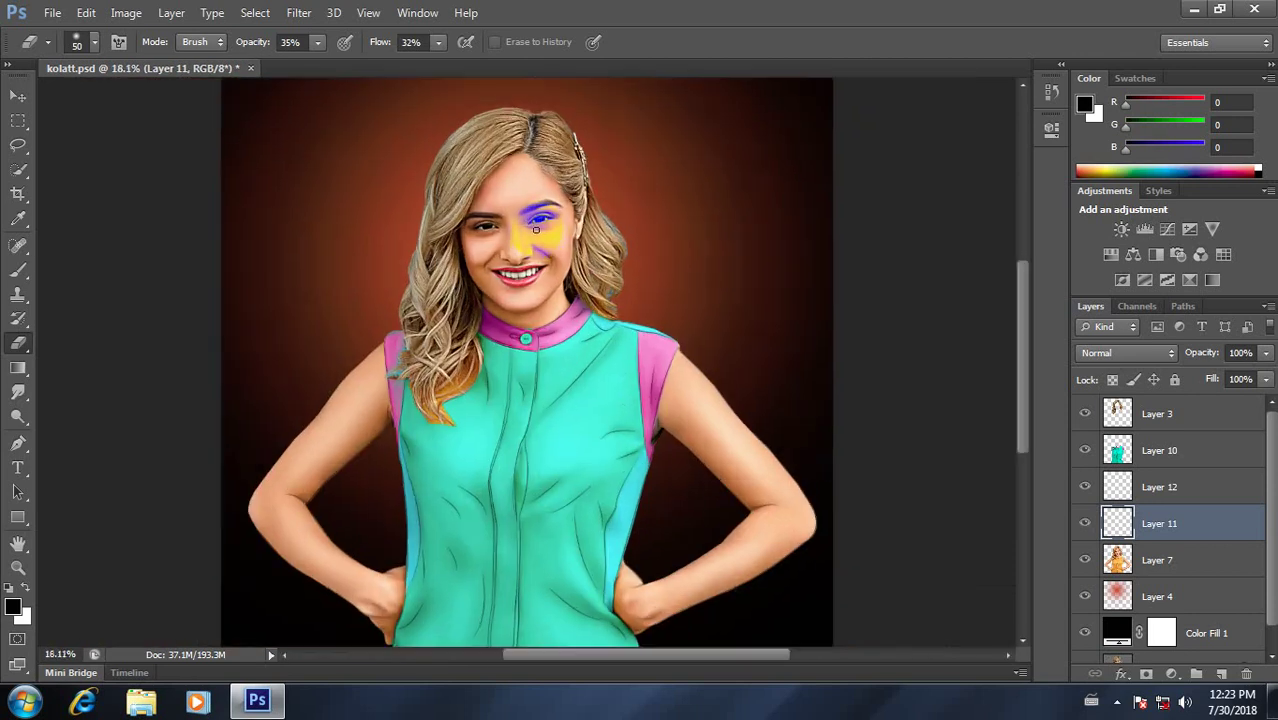
scroll(536, 229, "down", 1)
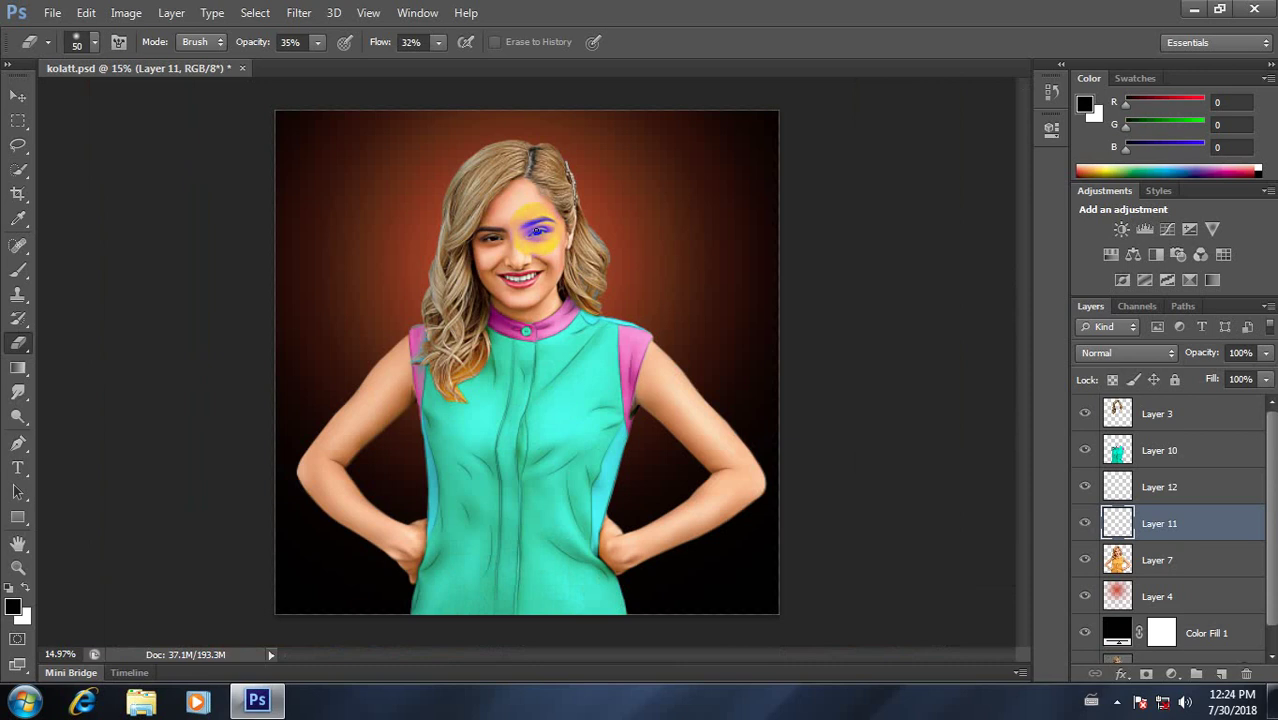
Step: Merge Layers 7, 11 and 12 into Layer 12 and check it by toggling visibility
left_click(1168, 489, "ctrl")
left_click(1168, 560, "ctrl")
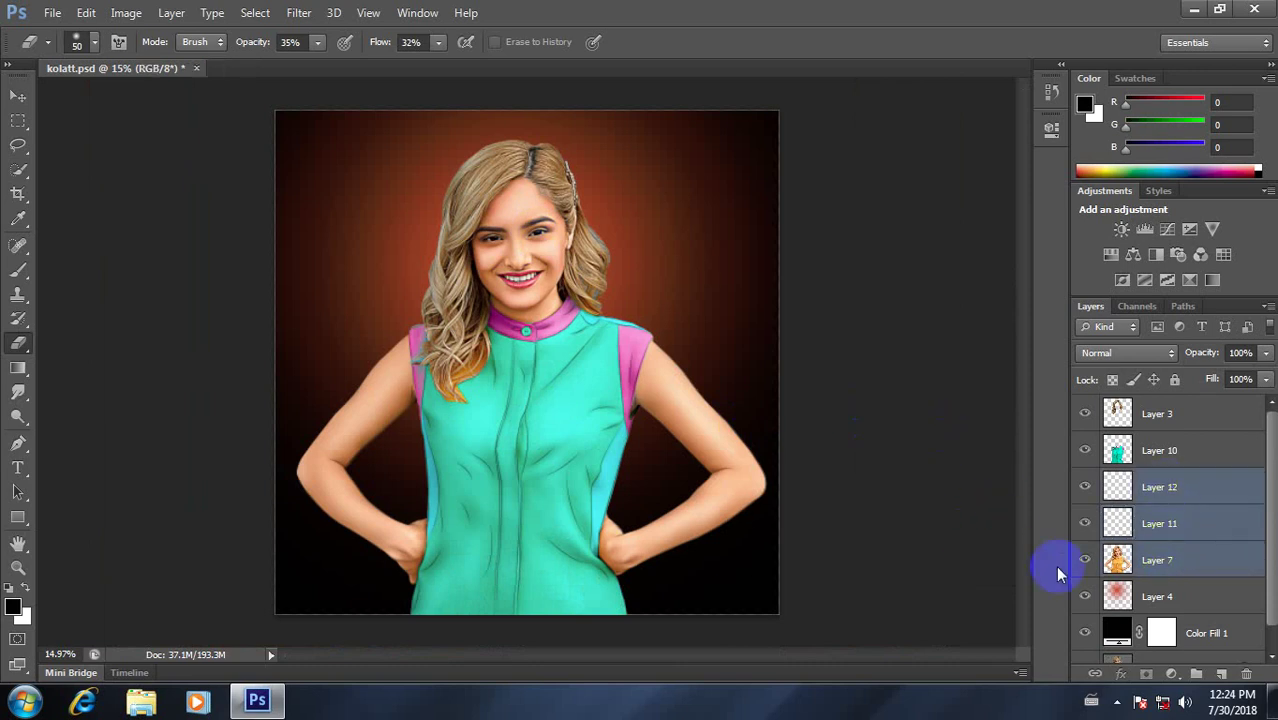
key("ctrl+e")
left_click(1086, 489)
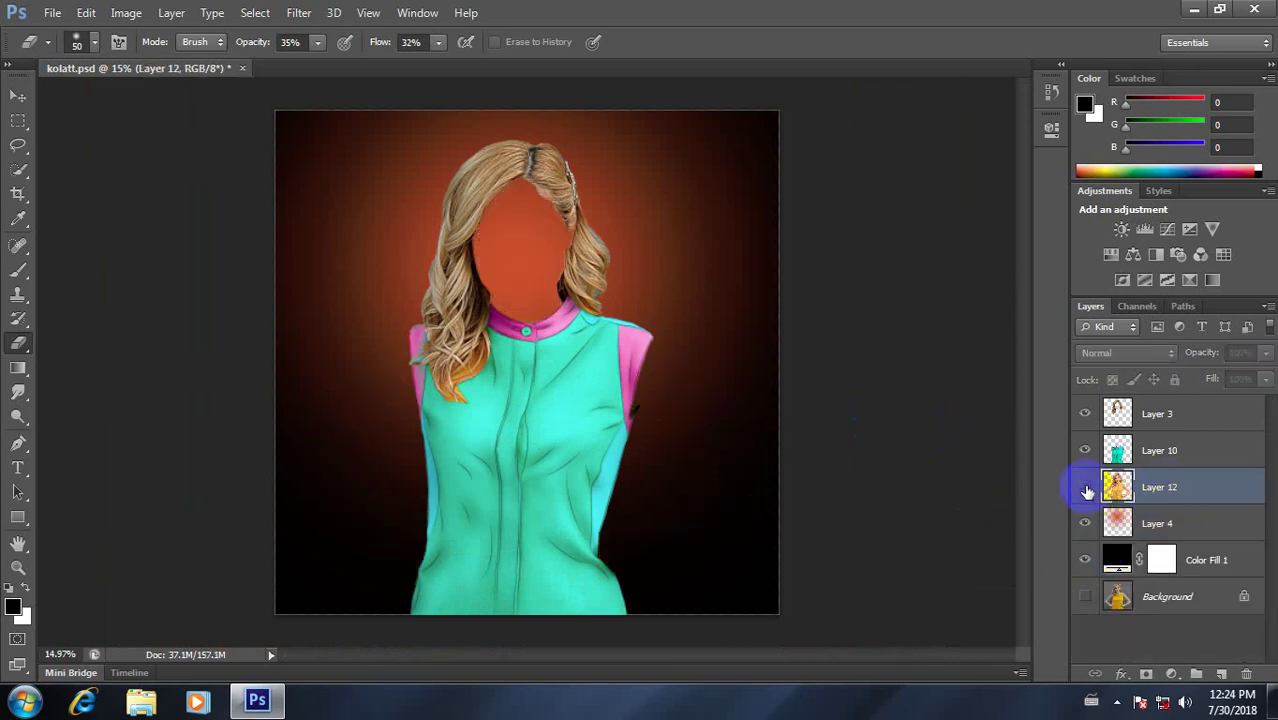
left_click(1086, 489)
Step: Toggle Layers 10 and 3 off and on to compare, leaving all layers visible
left_click(1150, 452)
left_click(1086, 452)
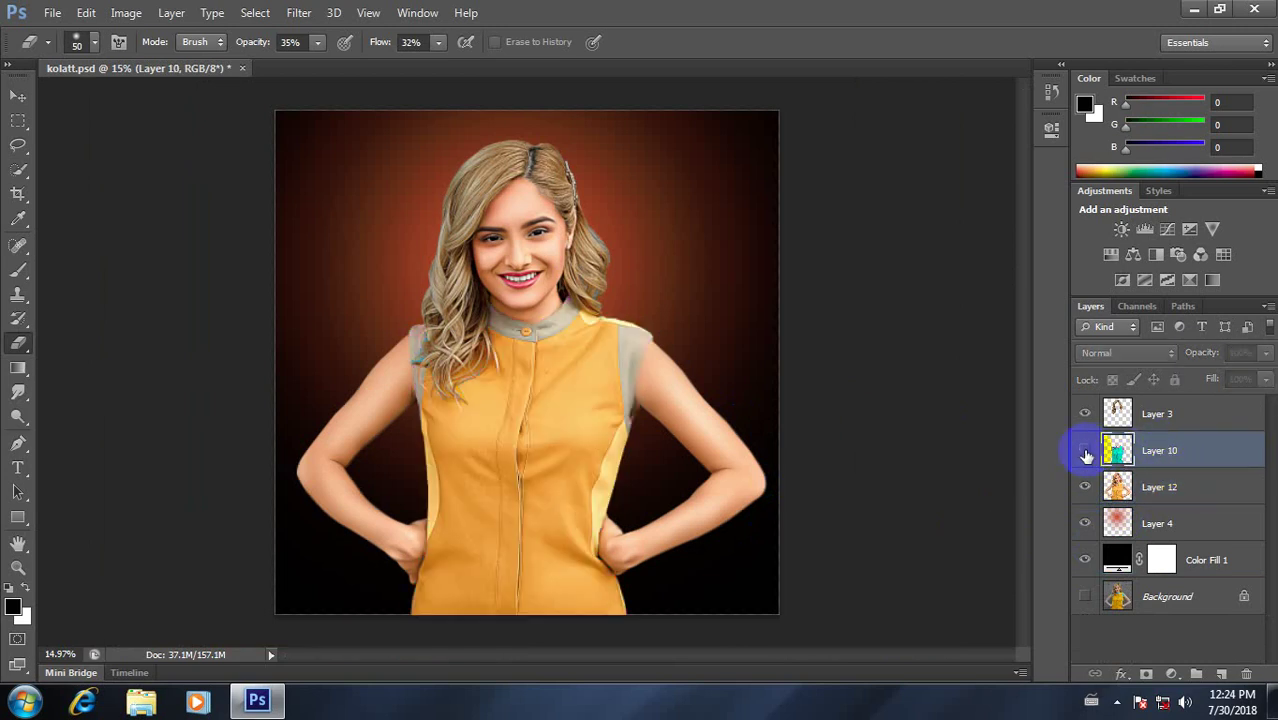
left_click(1086, 452)
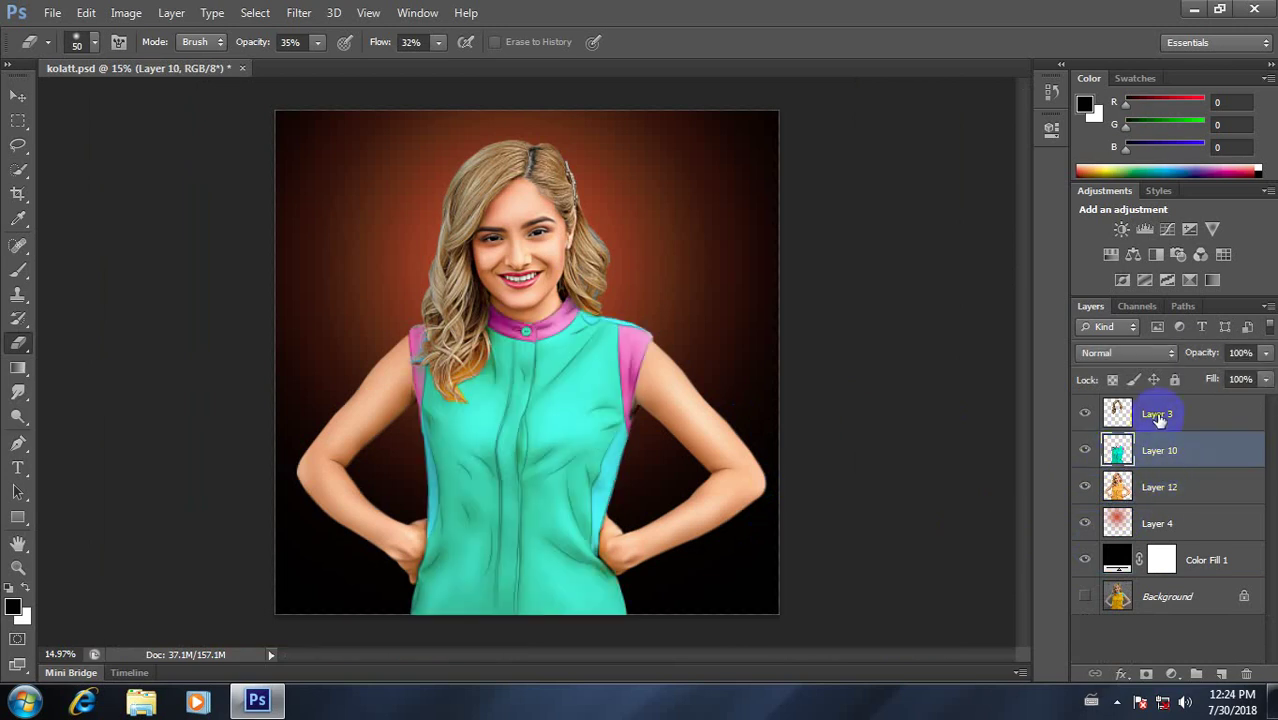
left_click(1158, 418)
left_click(1084, 414)
left_click(1084, 414)
left_click(1084, 414)
left_click(1084, 414)
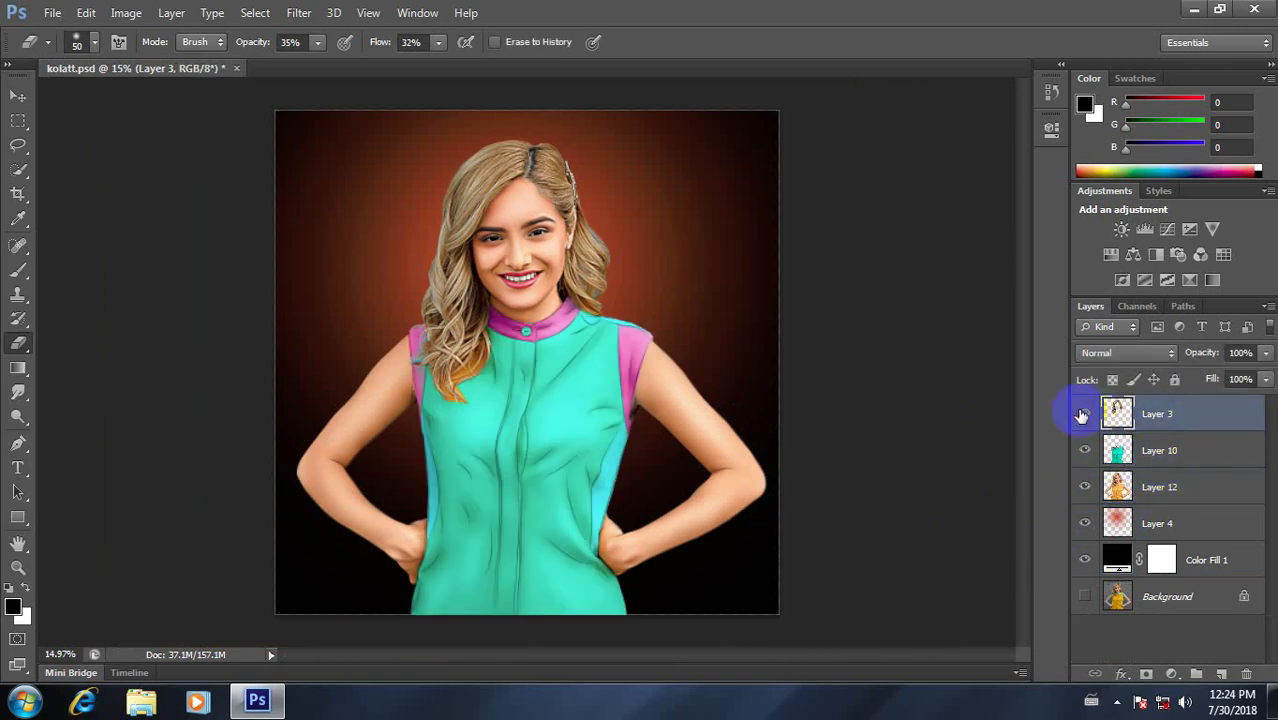
scroll(620, 275, "down", 1)
scroll(540, 265, "up", 3)
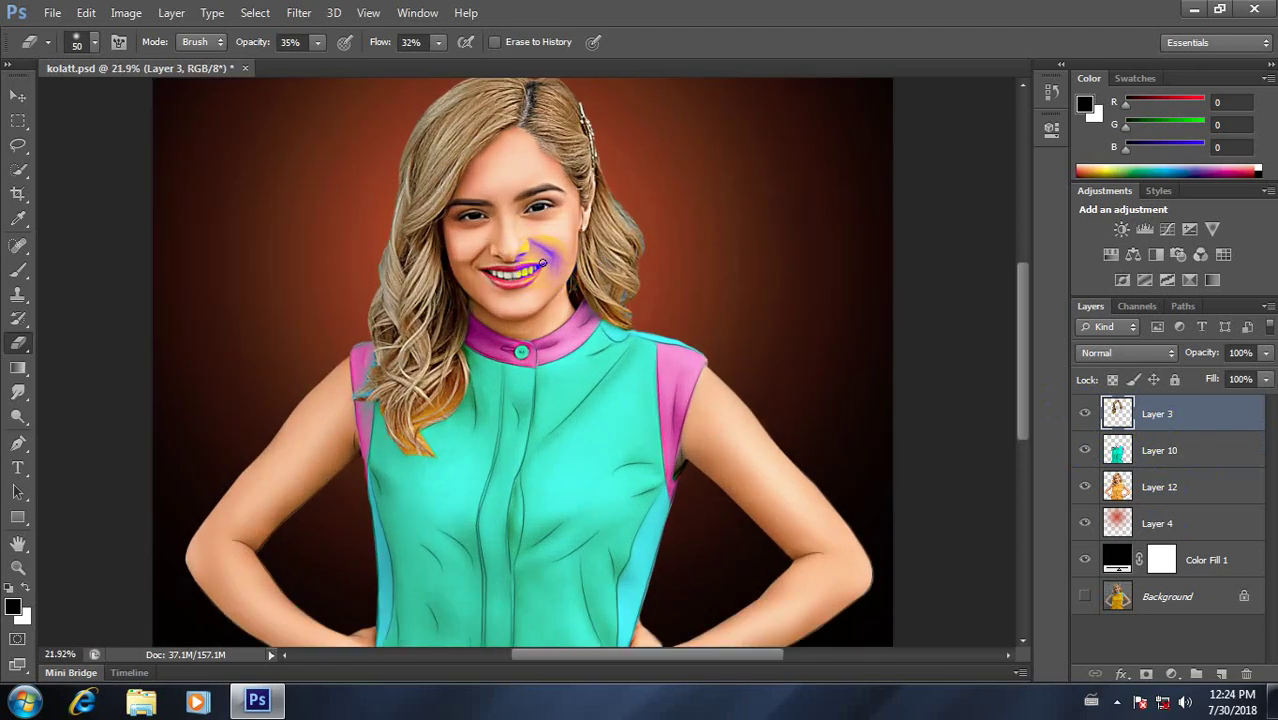
scroll(541, 262, "down", 1)
Step: Save the portrait over the existing kolatt.psd, confirming the replacement and format options
left_click(52, 12)
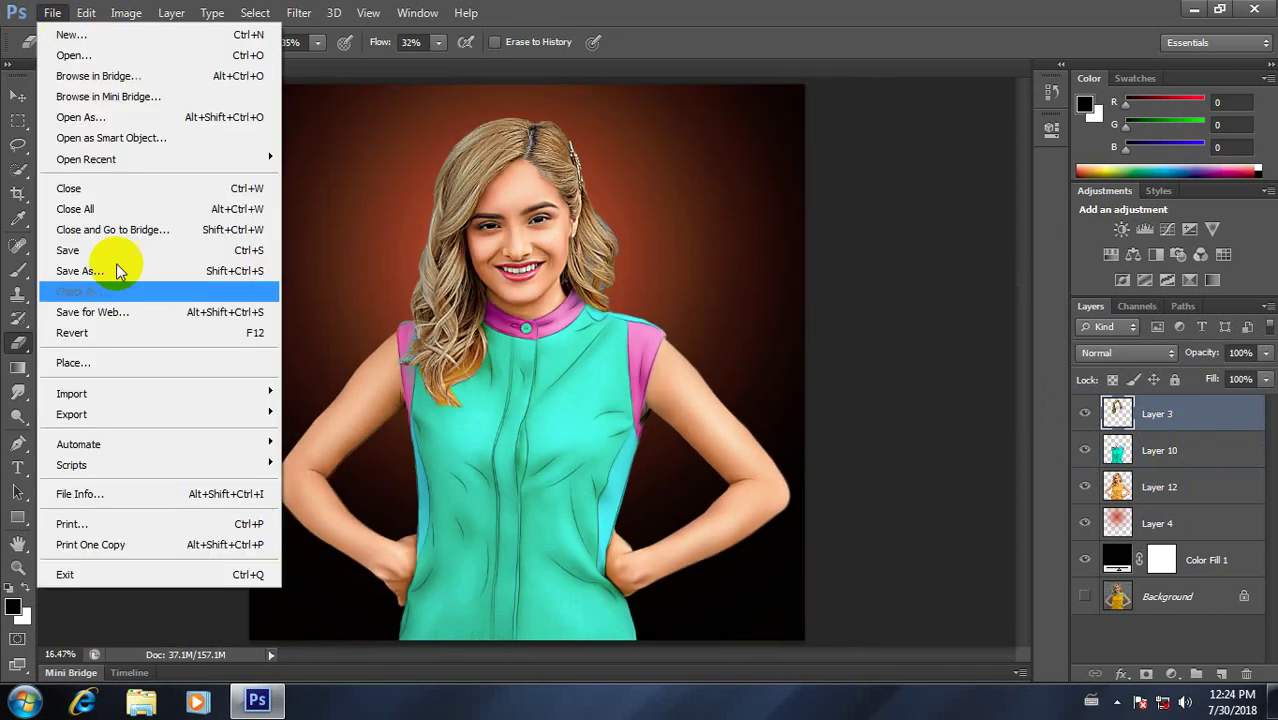
left_click(80, 270)
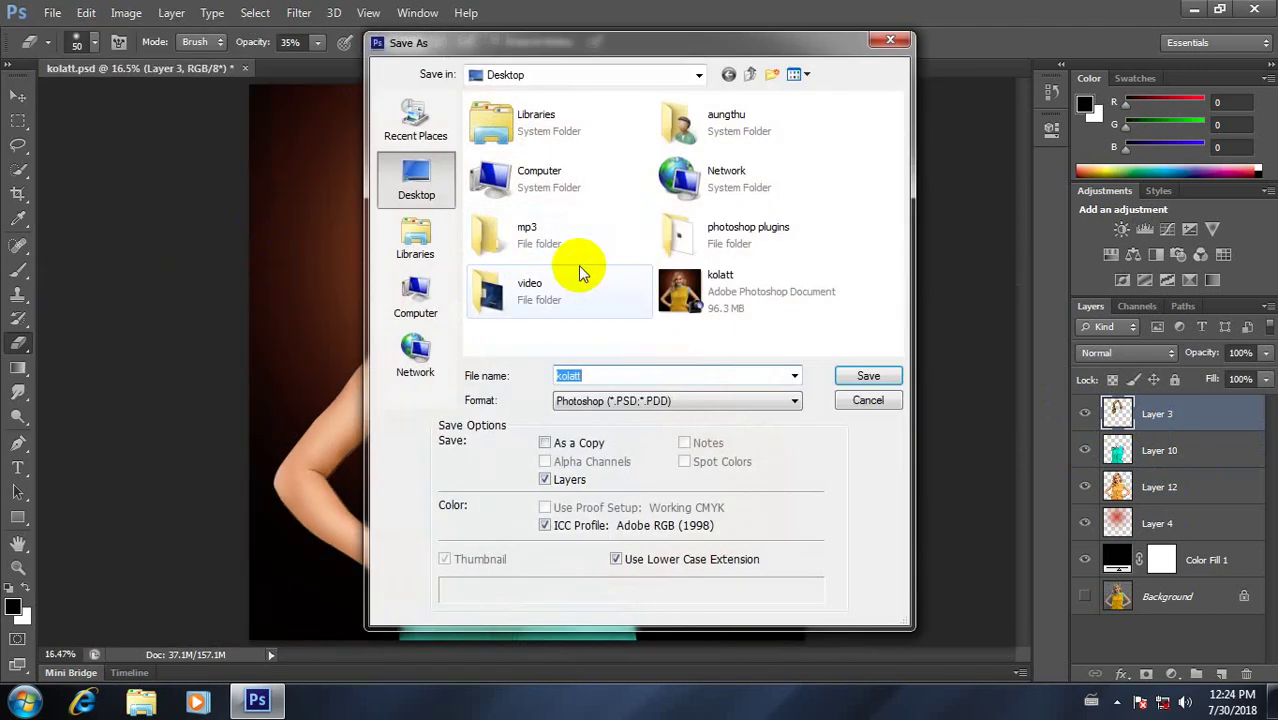
left_click(740, 300)
left_click(868, 376)
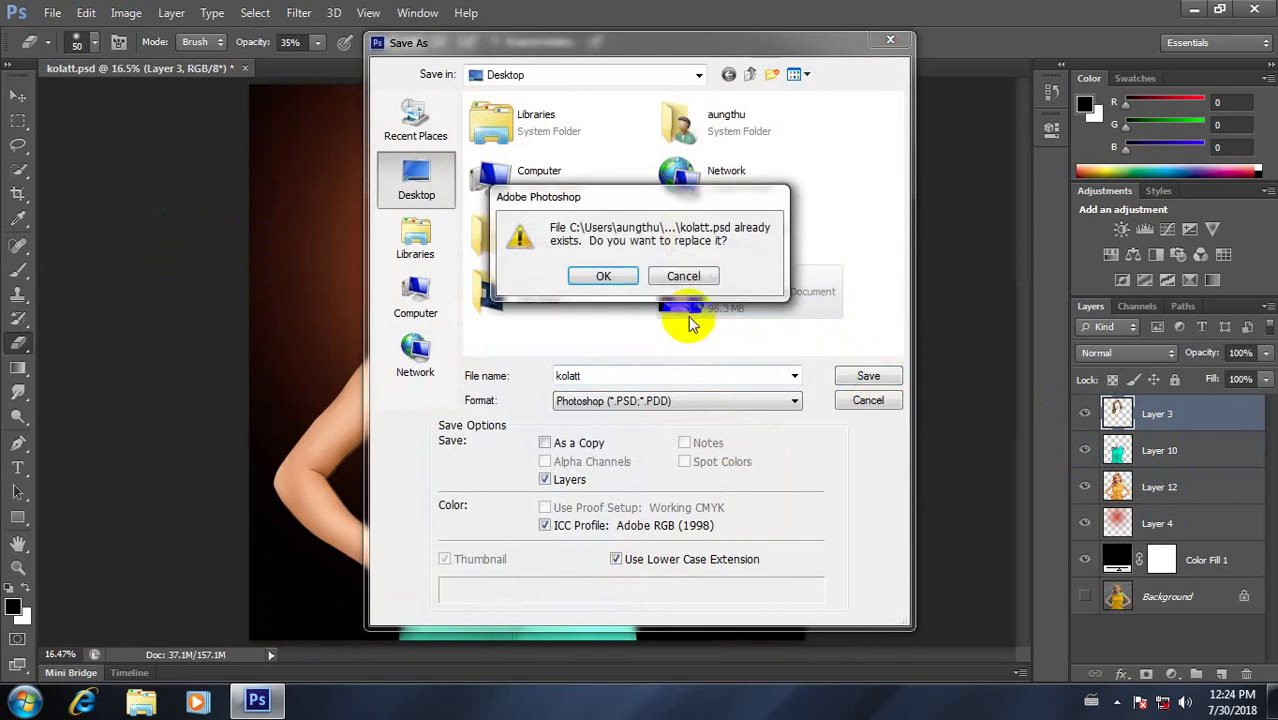
left_click(603, 276)
left_click(853, 207)
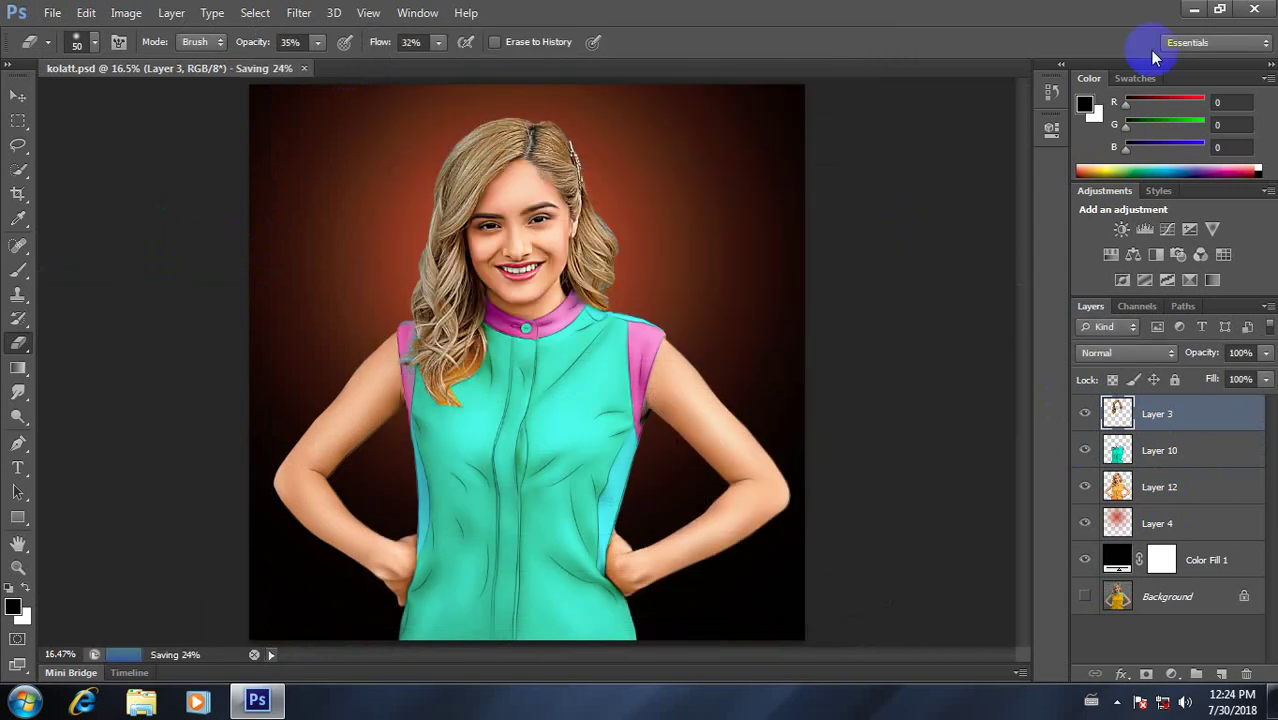
Step: Quit Photoshop and refresh the Windows desktop
left_click(1254, 8)
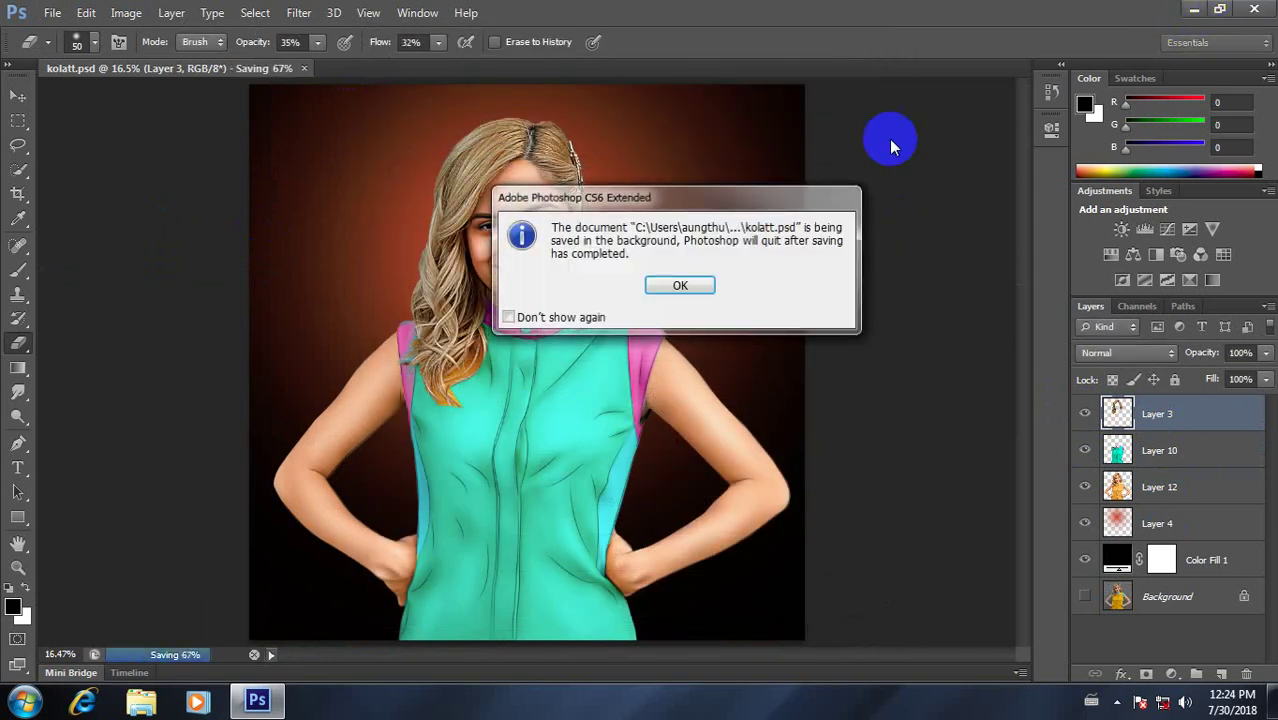
left_click(687, 285)
right_click(580, 194)
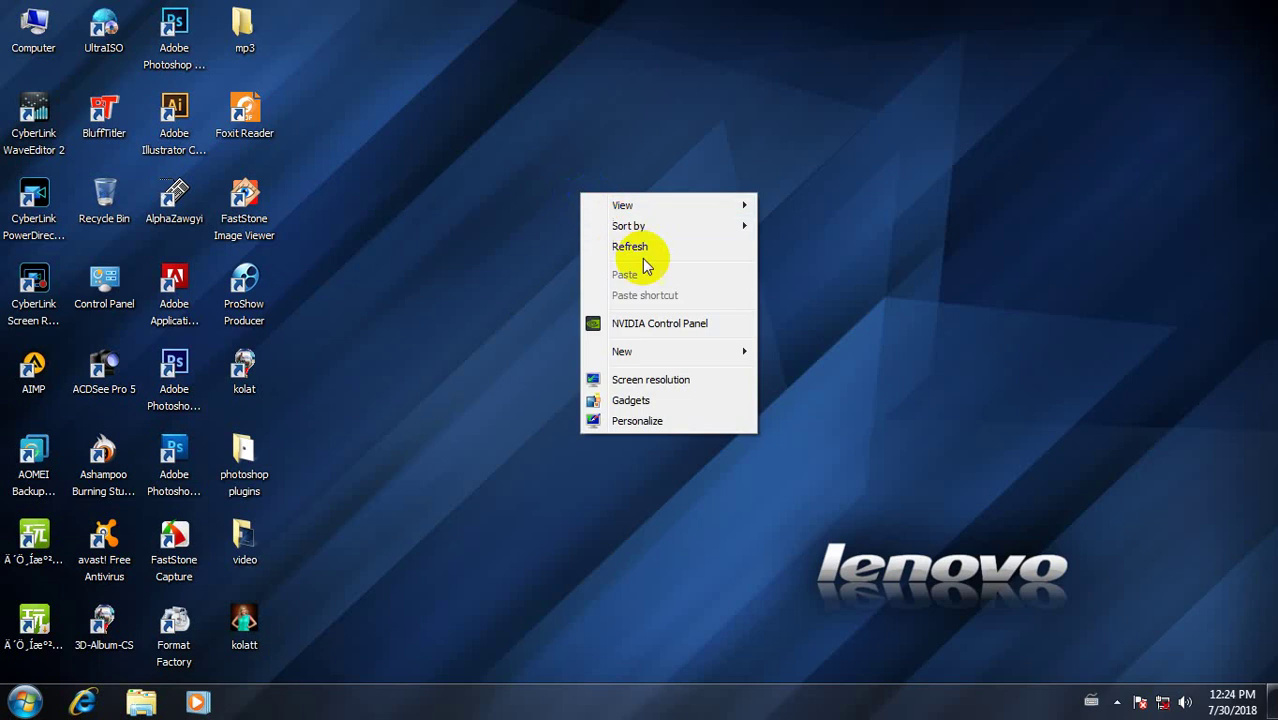
left_click(642, 258)
right_click(535, 145)
left_click(588, 198)
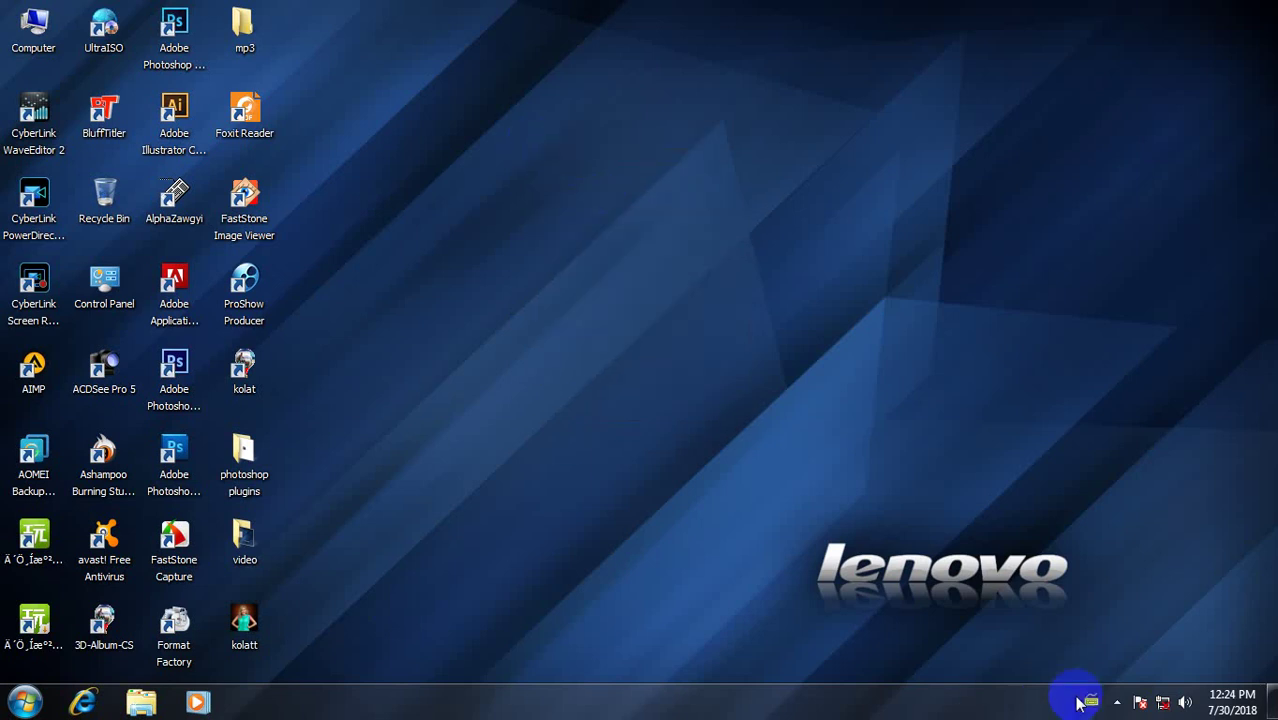
Step: Preview the saved kolatt image, close the preview, and refresh the desktop
left_click(1117, 702)
double_click(240, 620)
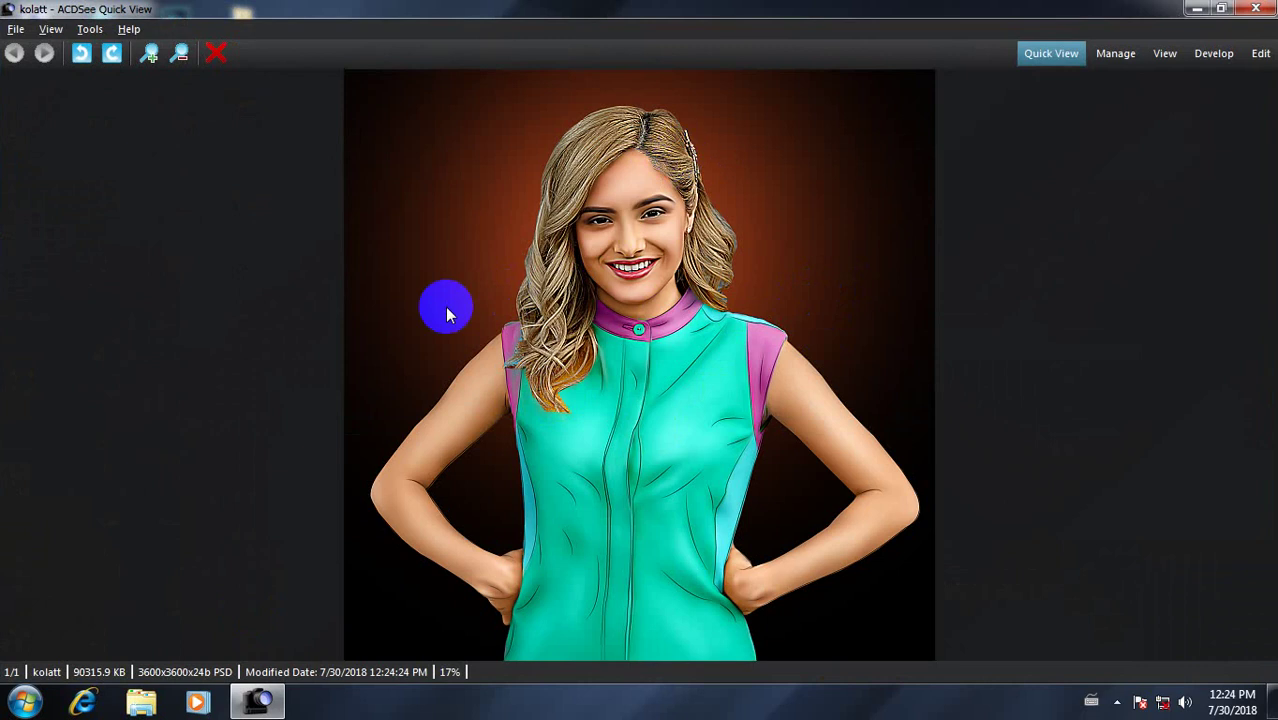
left_click(1258, 9)
right_click(540, 165)
left_click(579, 210)
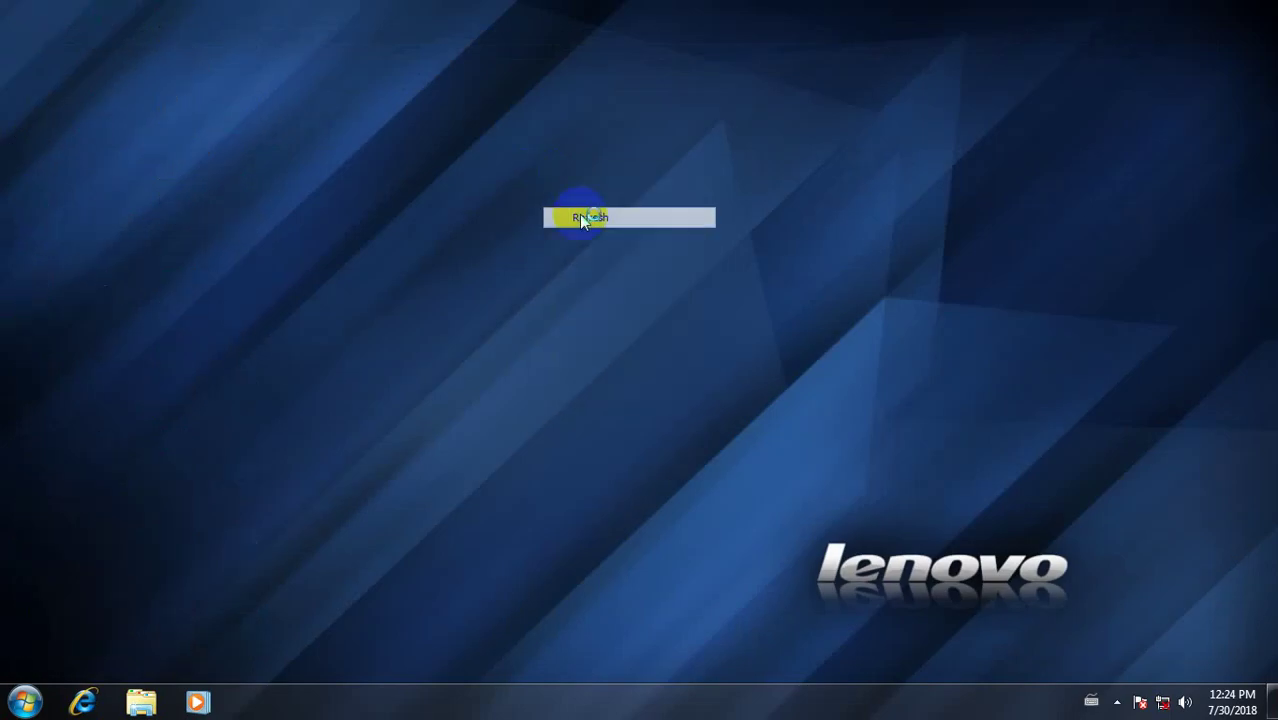